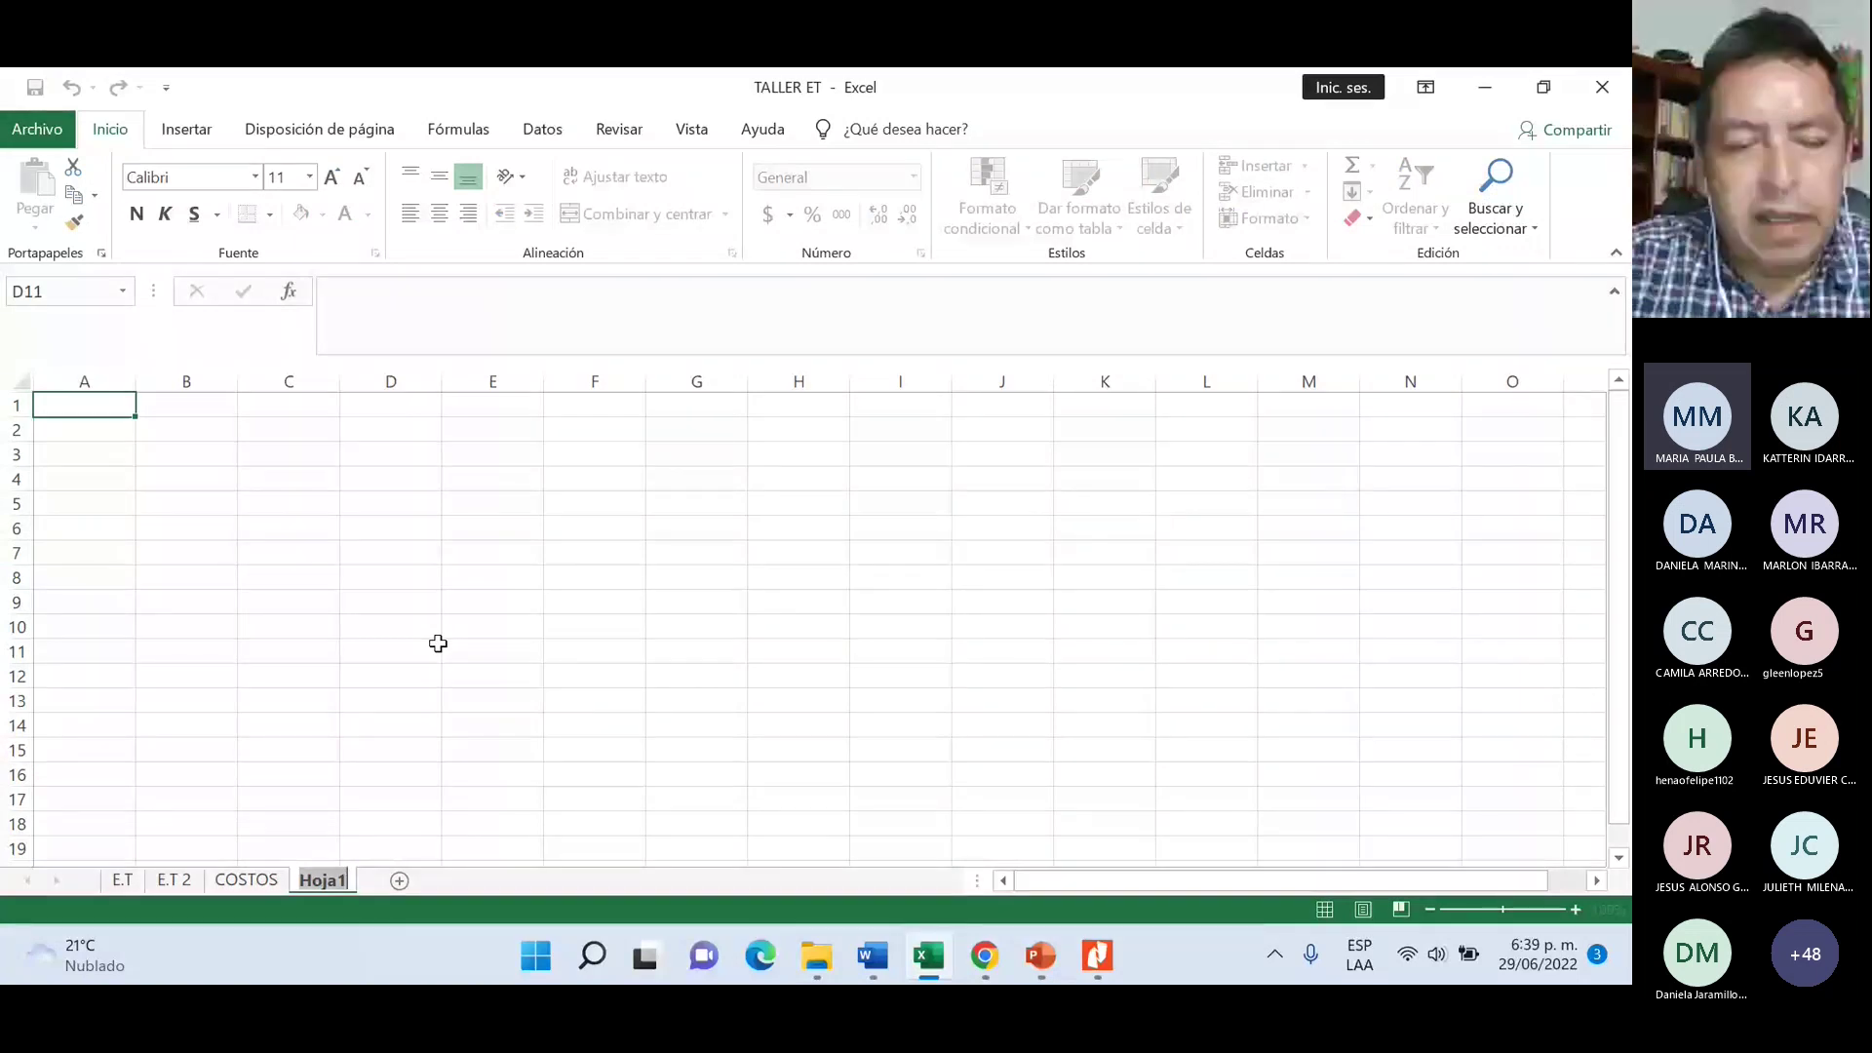
# - Rename the sheet Hoja1 as INVERSION
pyautogui.press('Home')
pyautogui.press('Delete')
pyautogui.press('Delete')
pyautogui.press('Delete')
pyautogui.press('Delete')
pyautogui.press('Delete')
pyautogui.write('INVE')
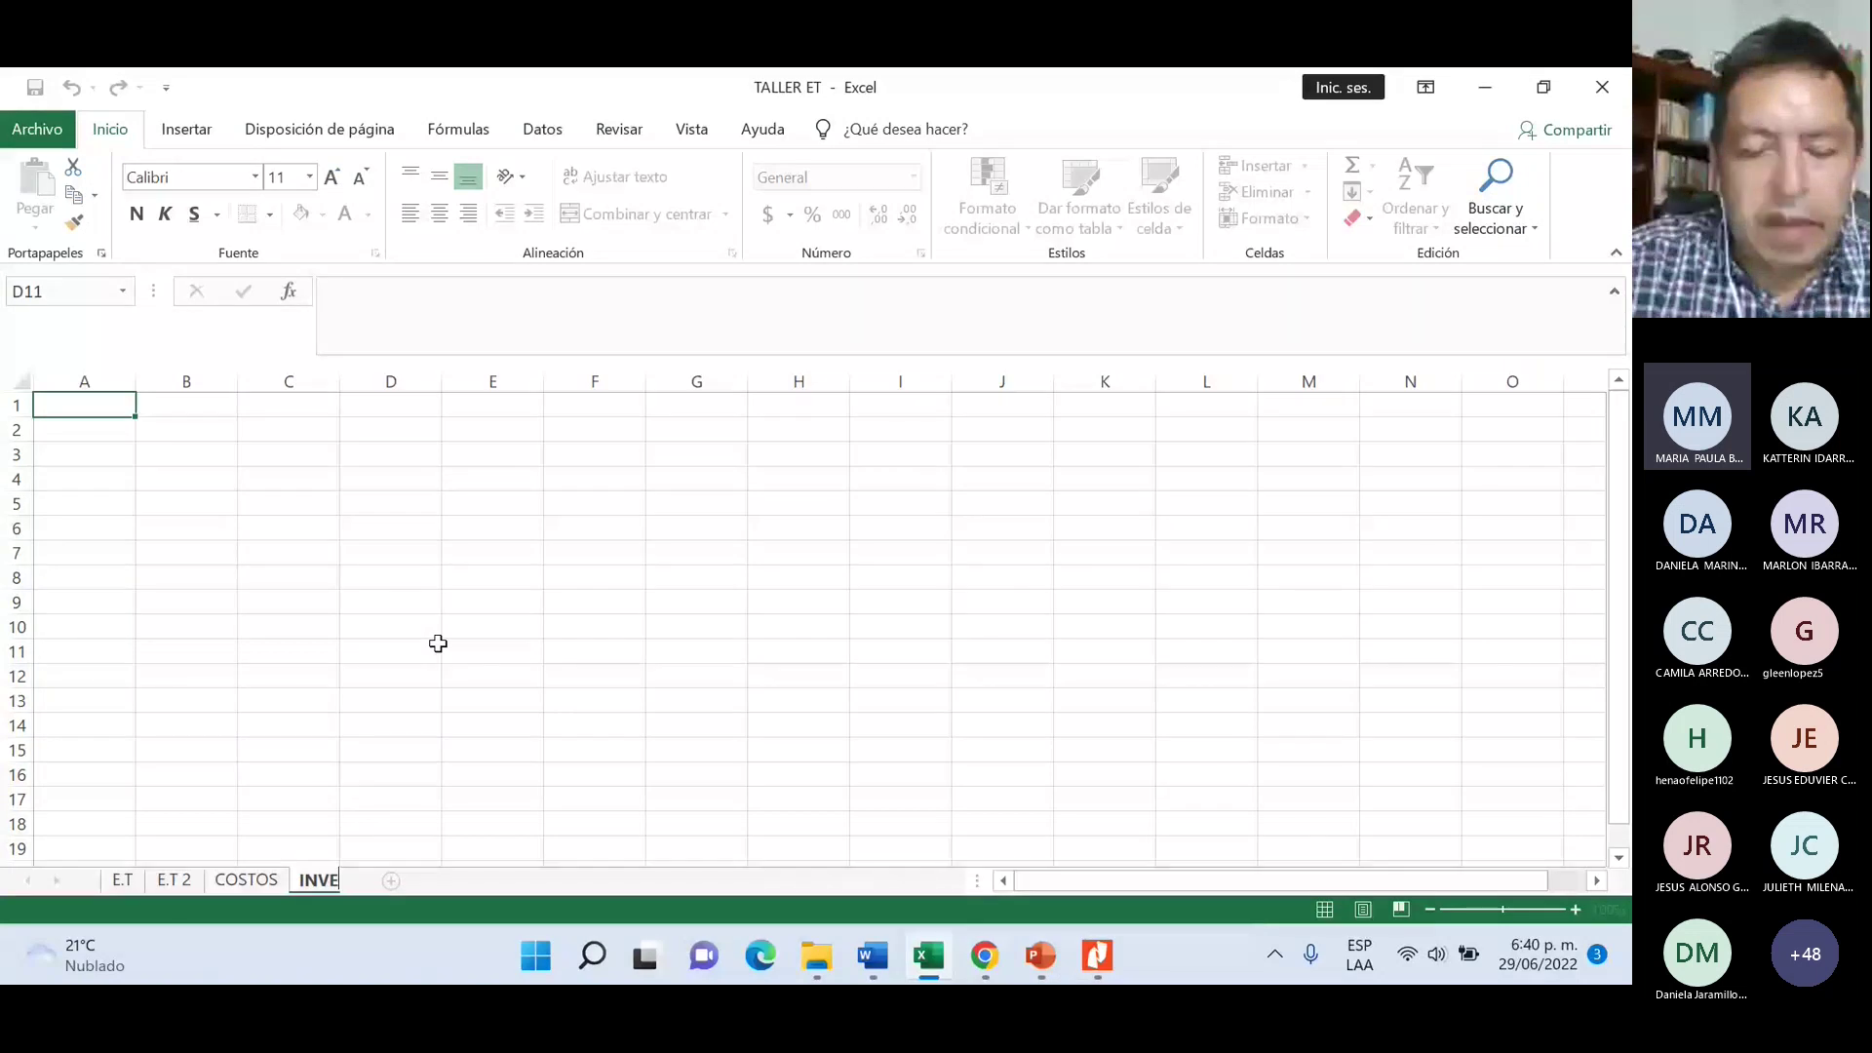
pyautogui.write('RSION')
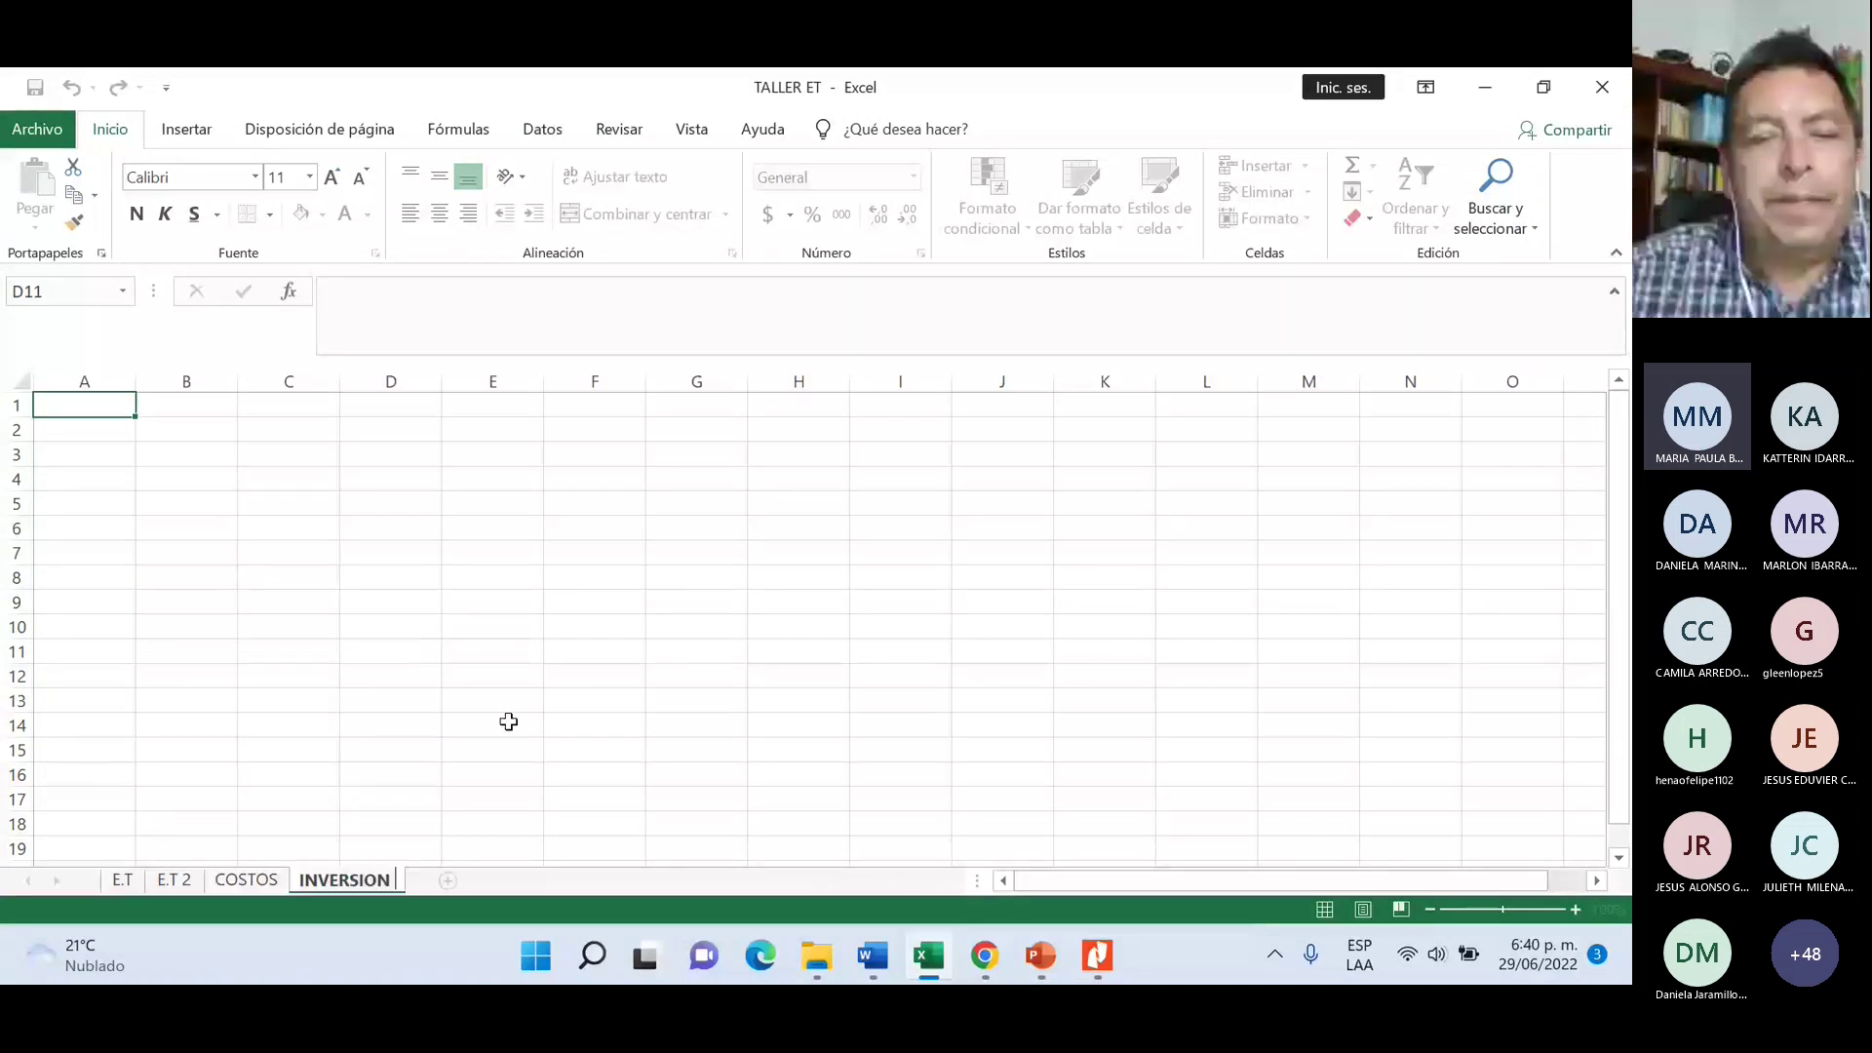
pyautogui.click(475, 646)
# - Enter the title "PROYECTO X" in cell A1 of the INVERSION sheet
pyautogui.click(115, 425)
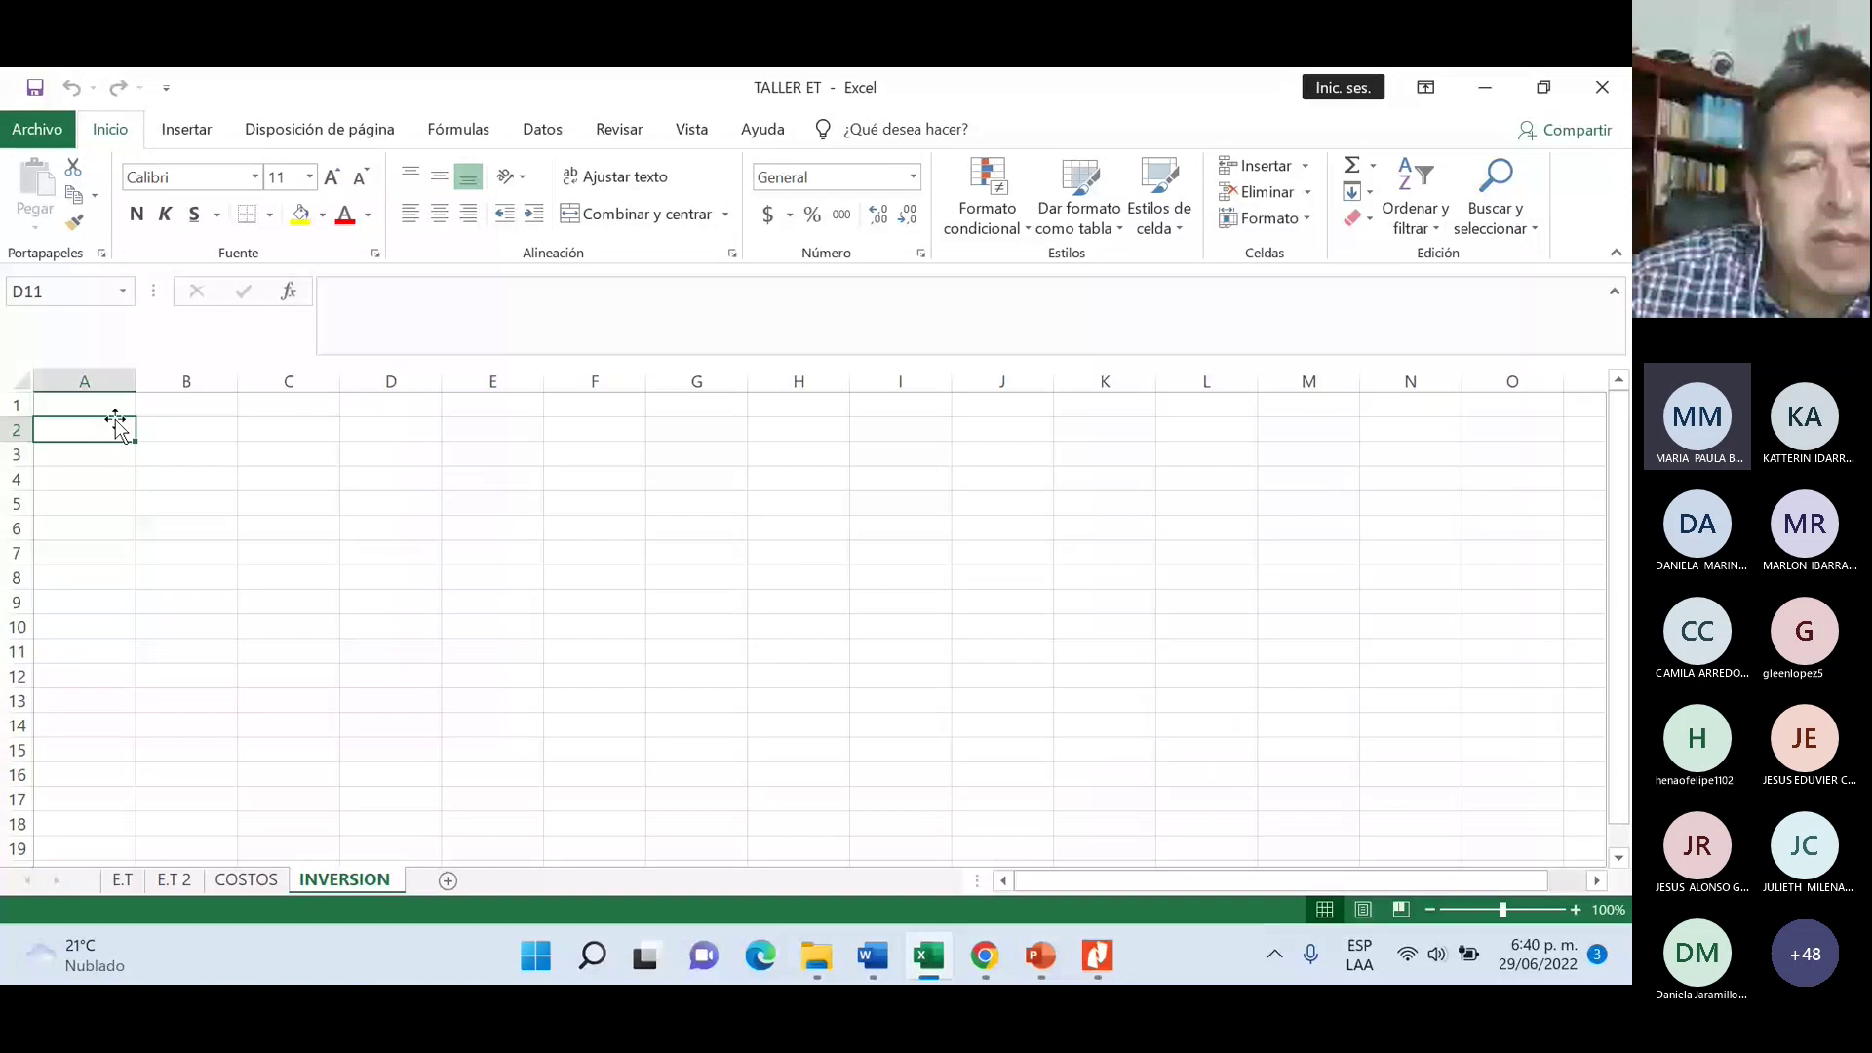
pyautogui.moveTo(115, 405); pyautogui.dragTo(606, 408)
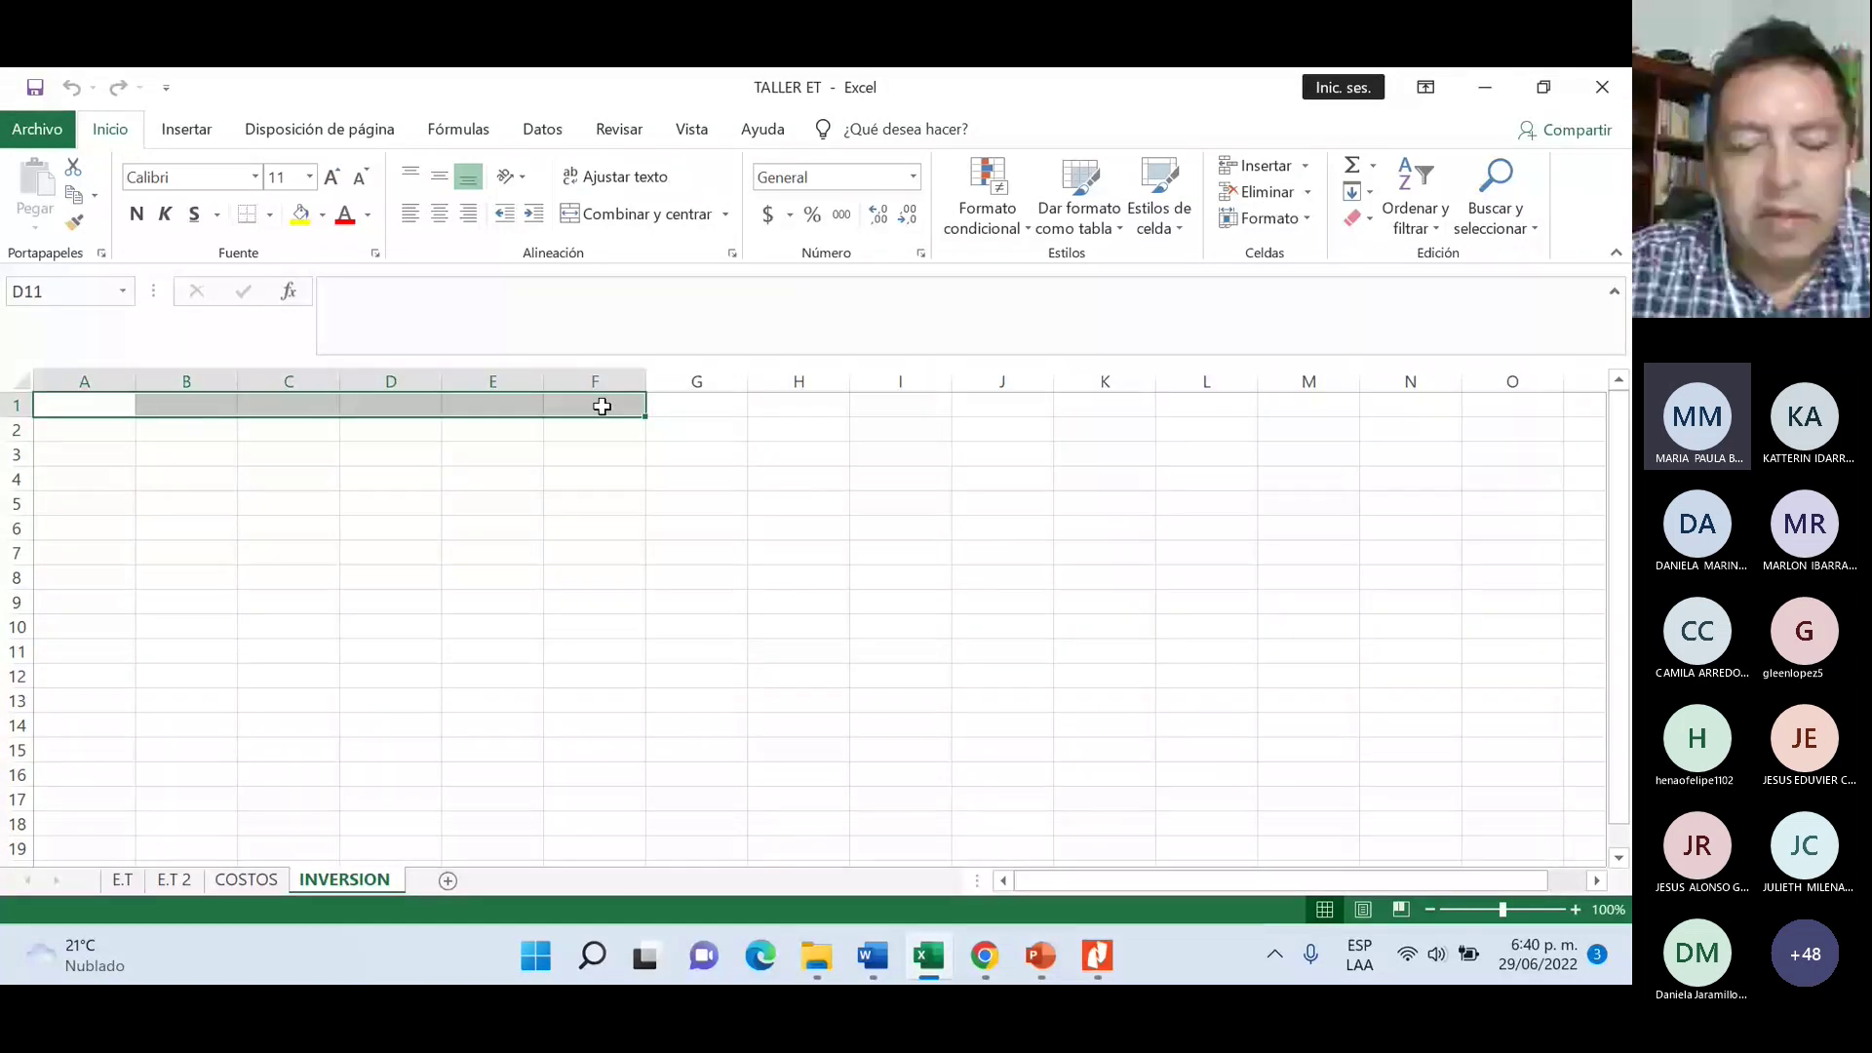
pyautogui.write('PR')
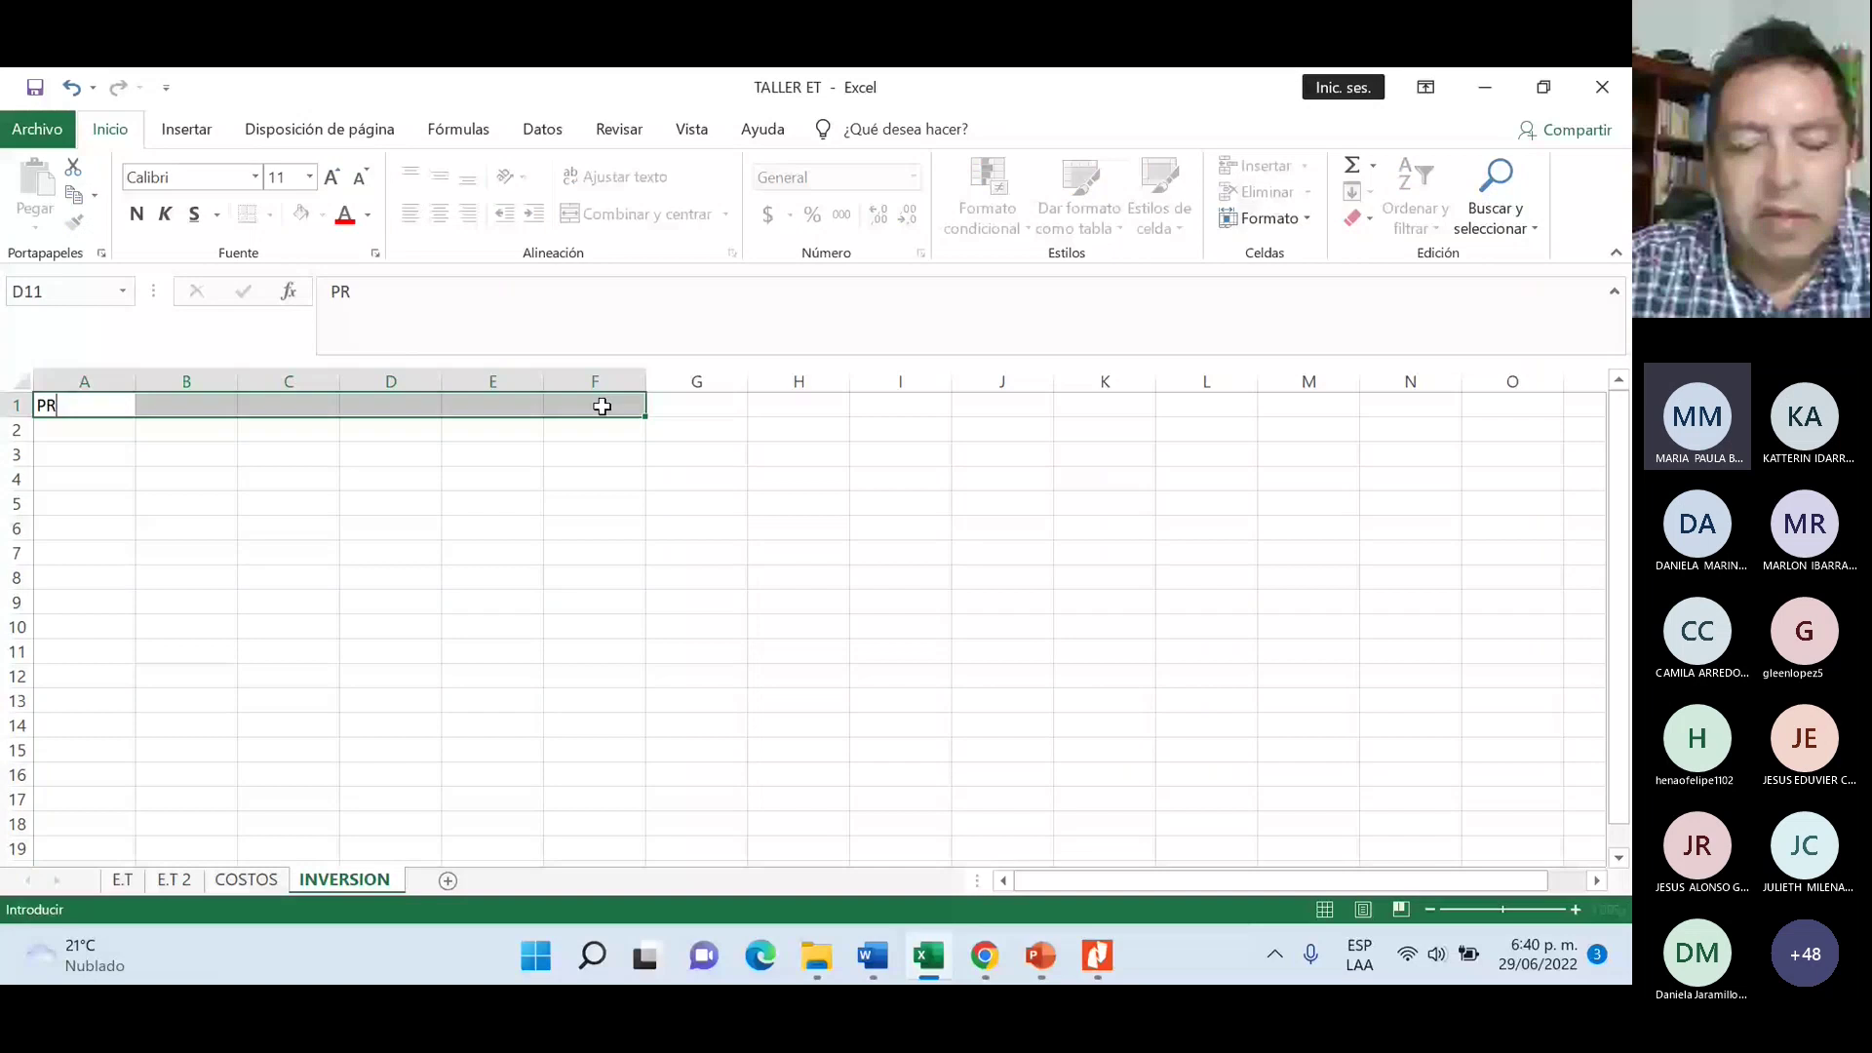
pyautogui.write('OYECTO X')
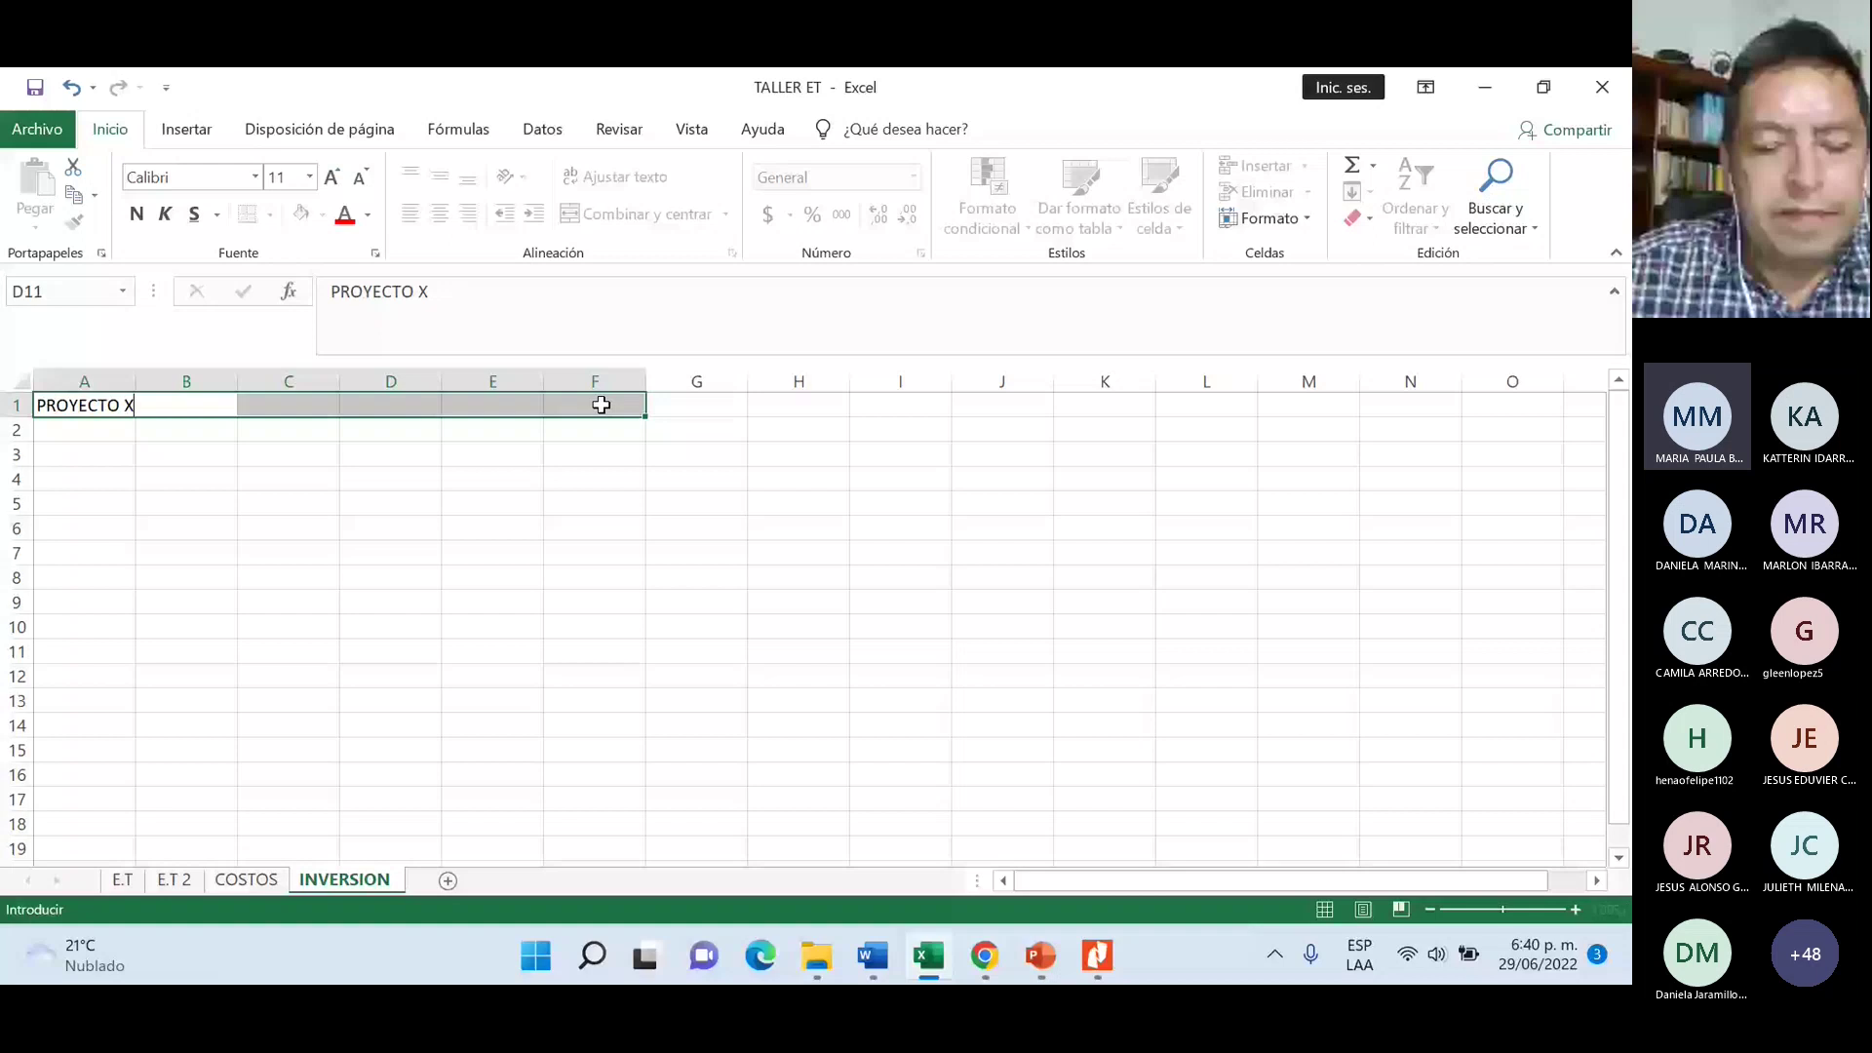
pyautogui.click(390, 503)
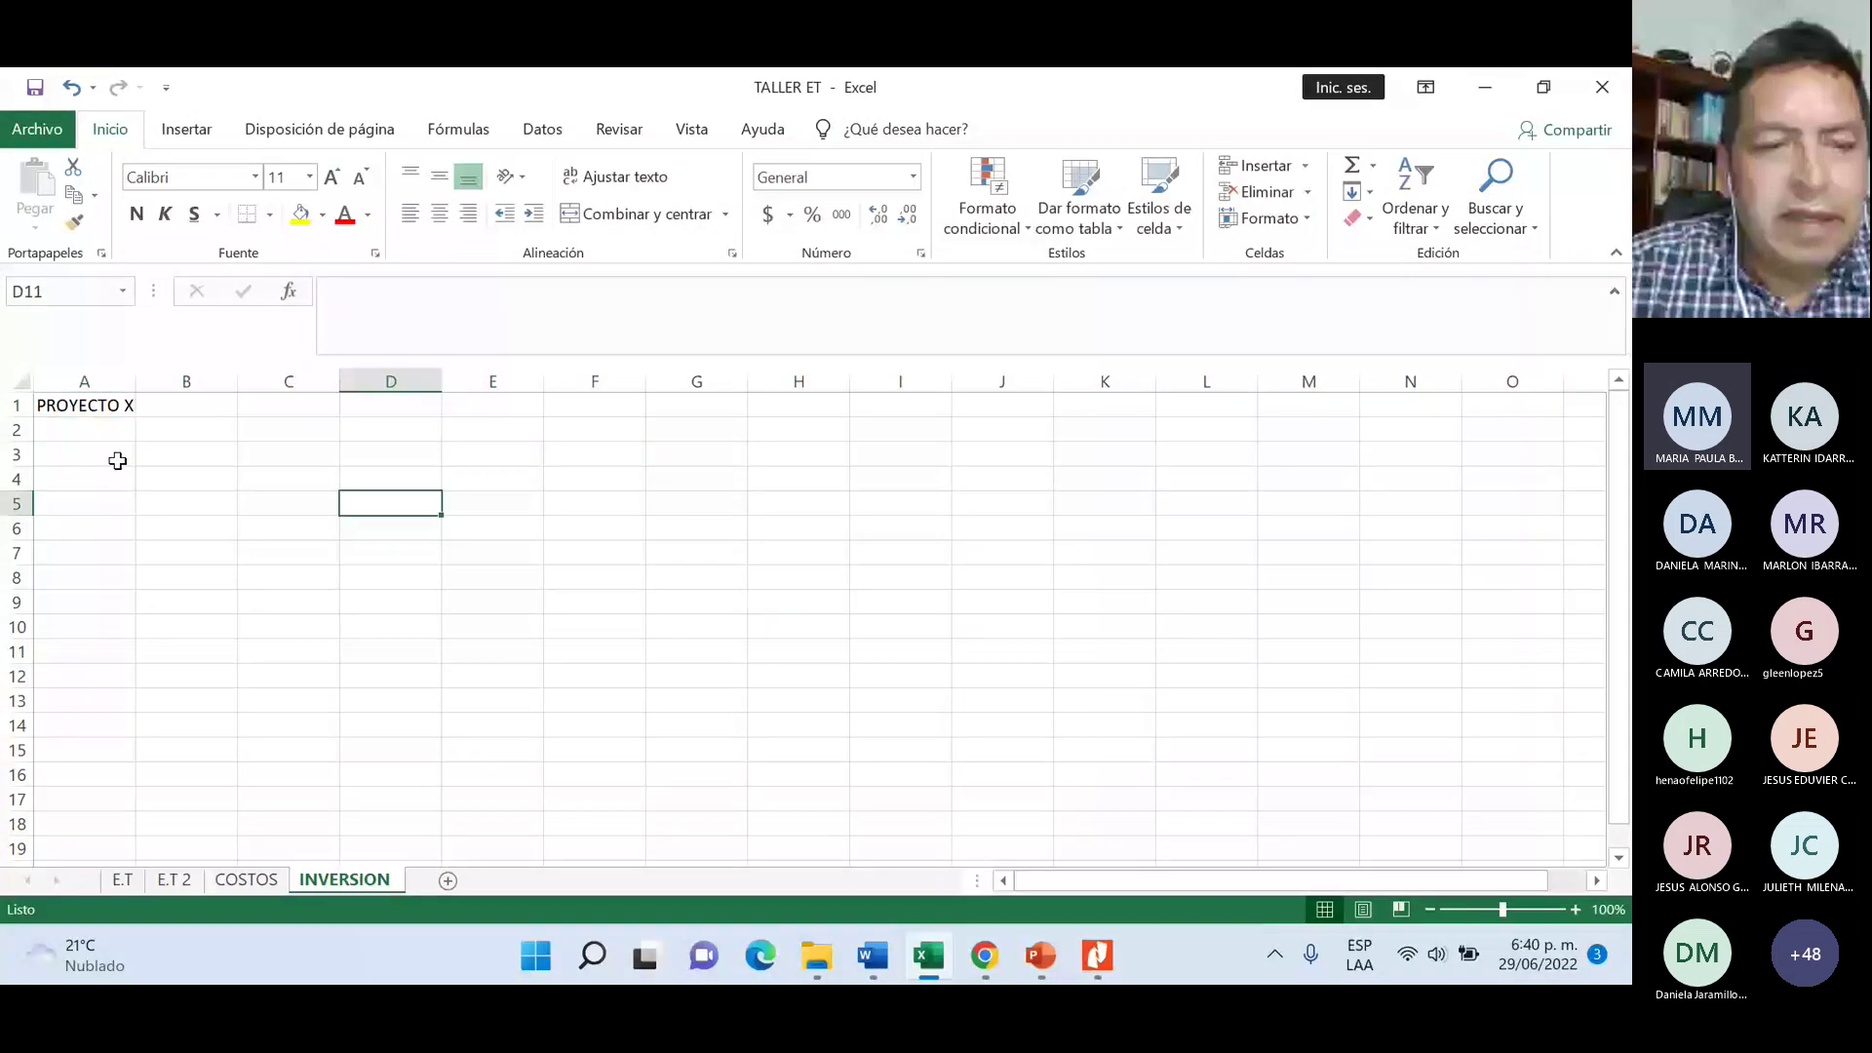
# - Enter the column headers "N°", "Etapa" and "Descripcion" in cells A3 to C3
pyautogui.click(117, 458)
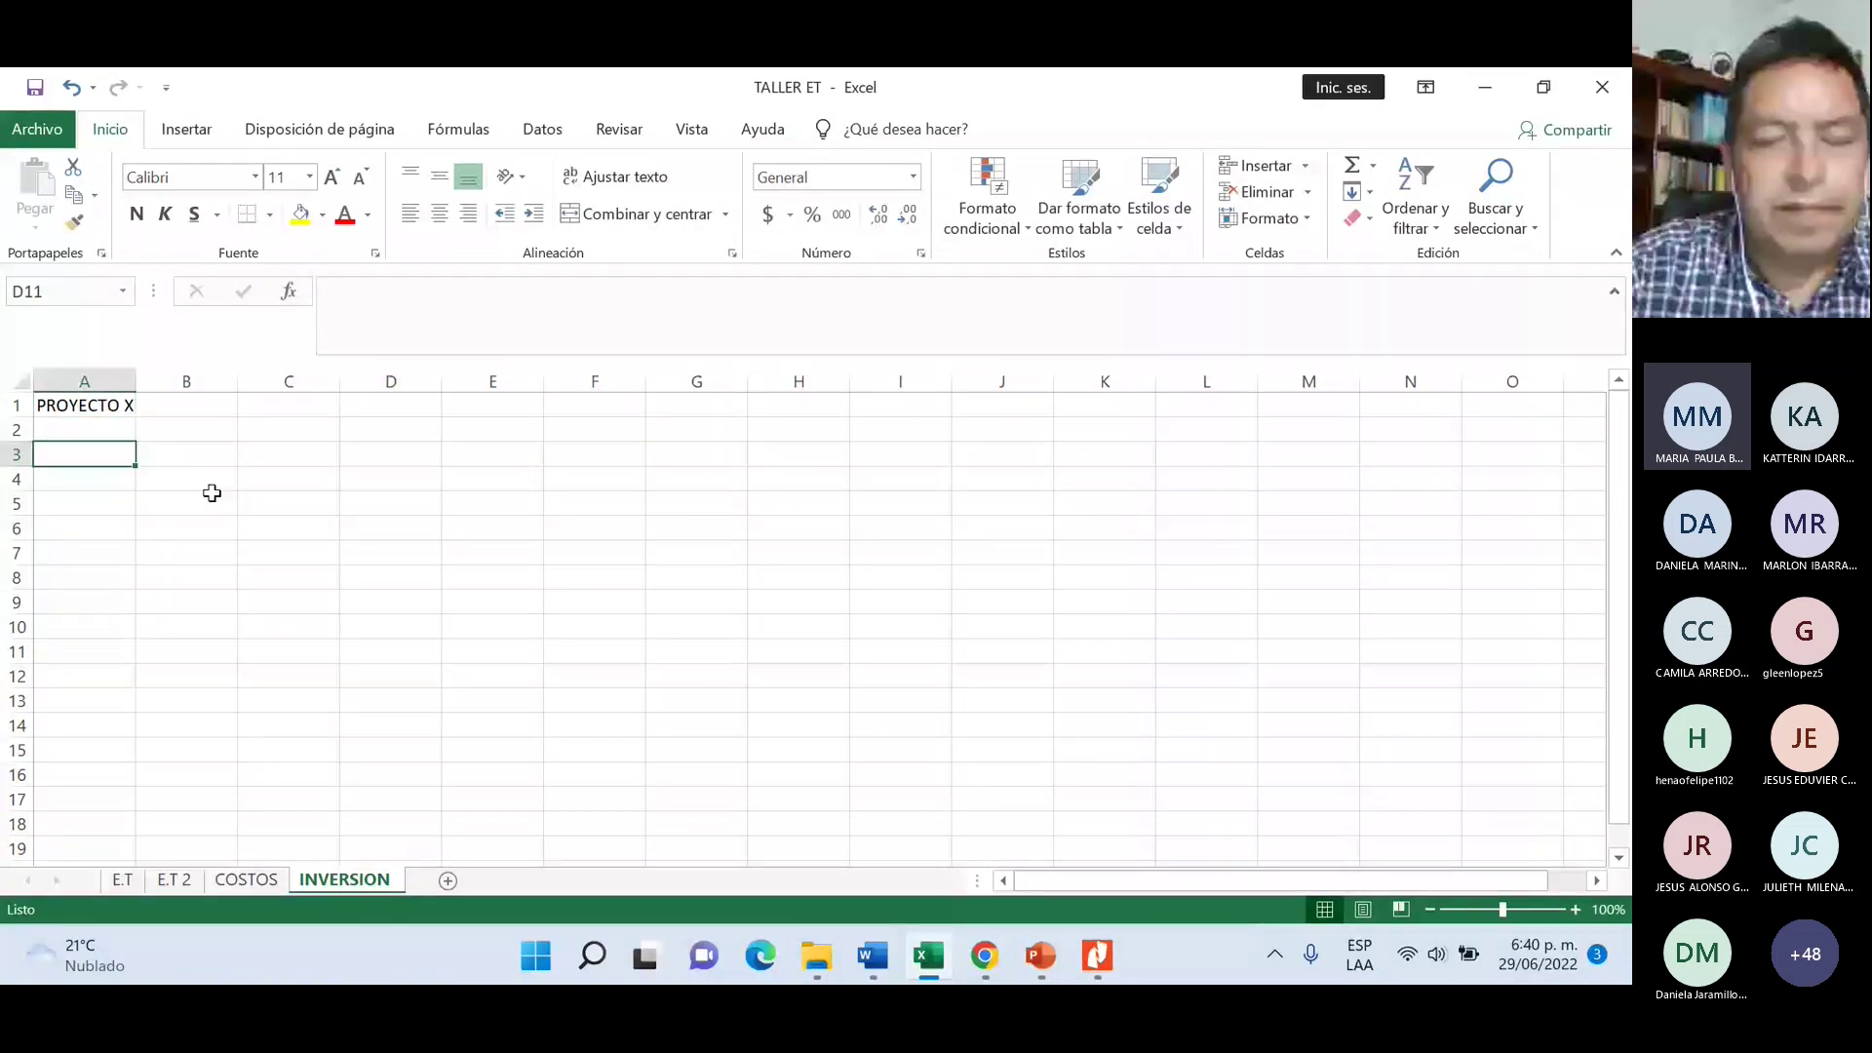
pyautogui.write('n')
pyautogui.press('BackSpace')
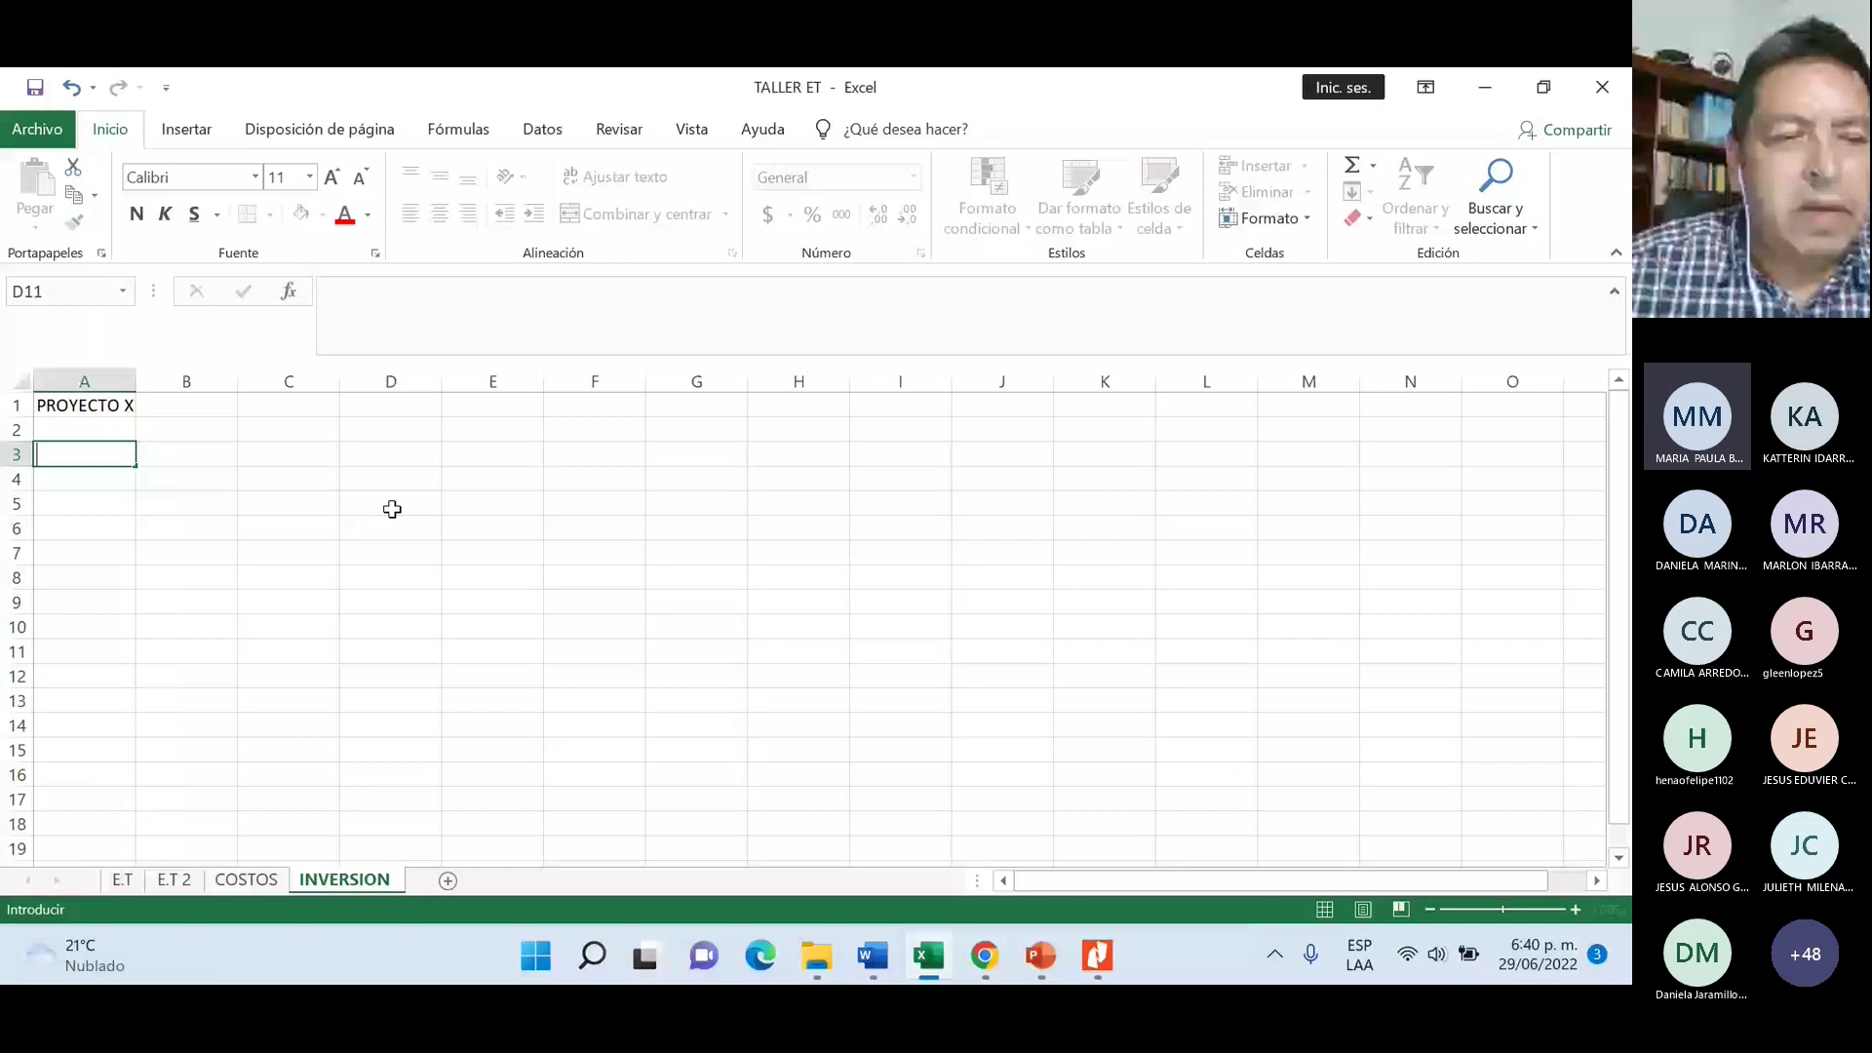
pyautogui.write('N°')
pyautogui.press('Tab')
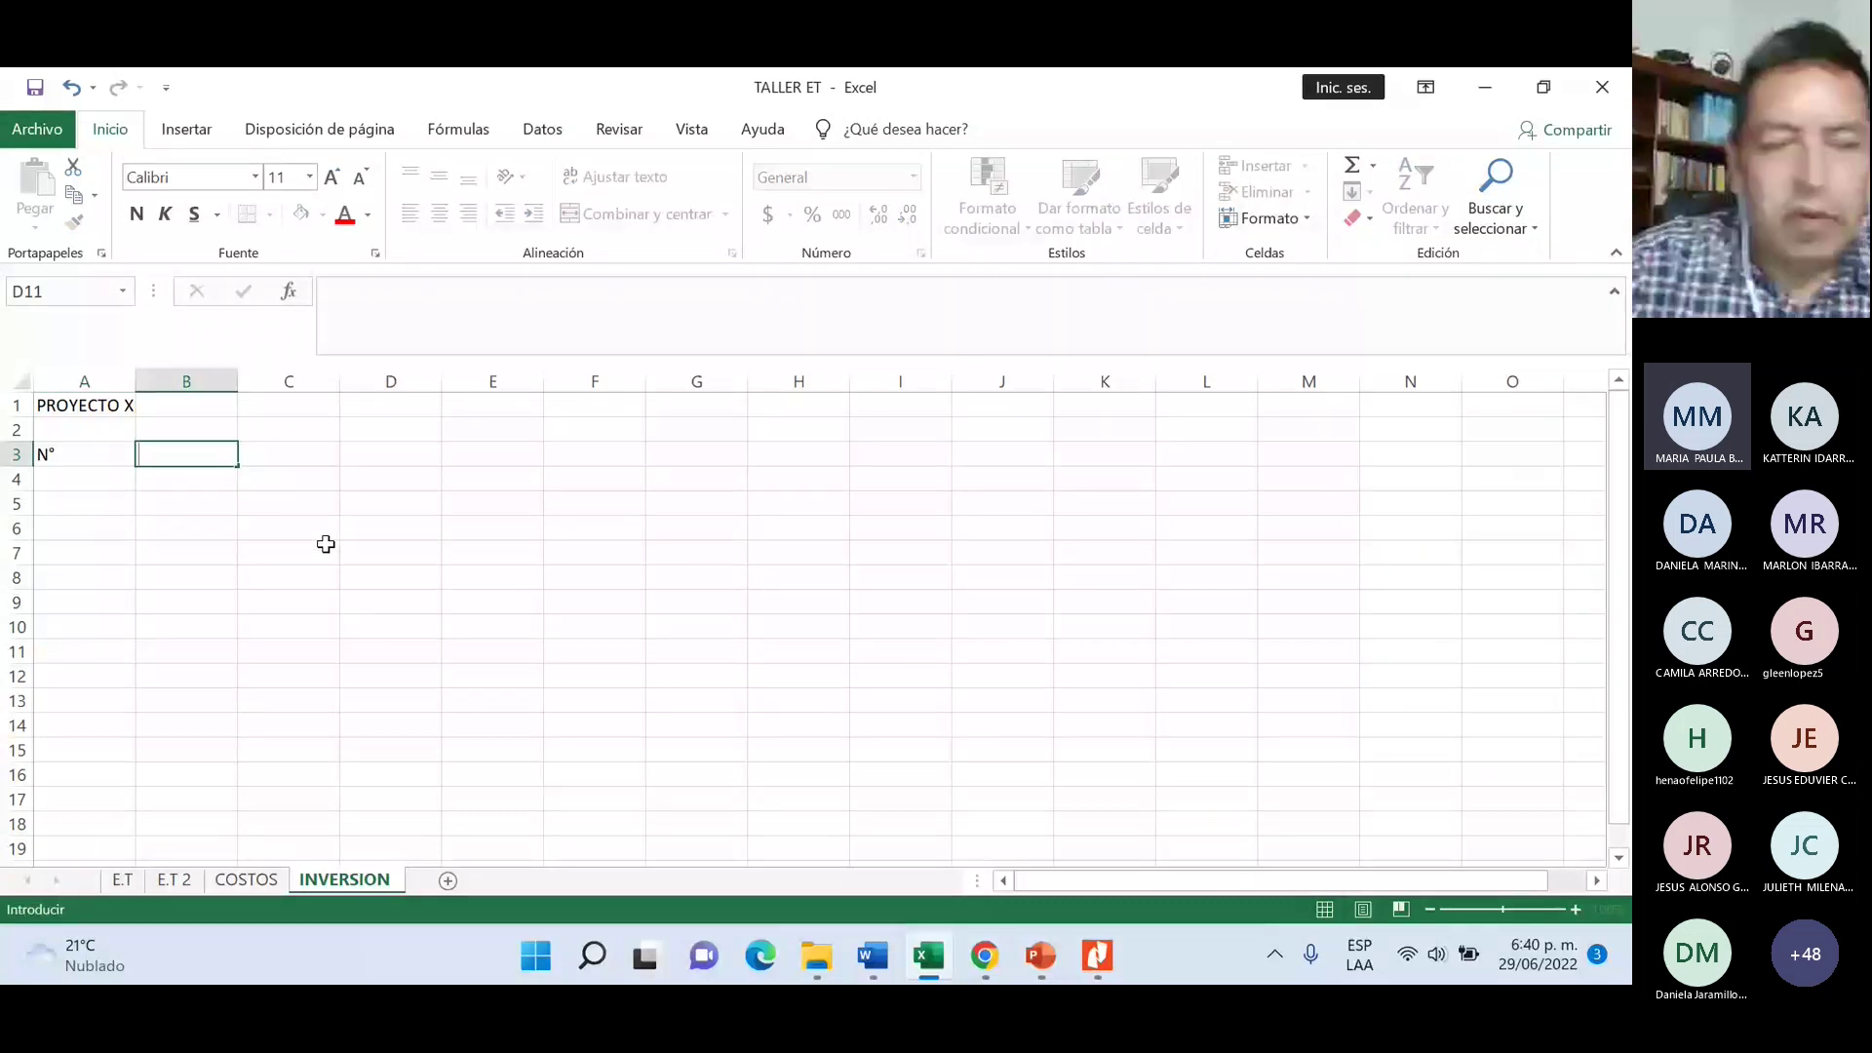
pyautogui.write('Et')
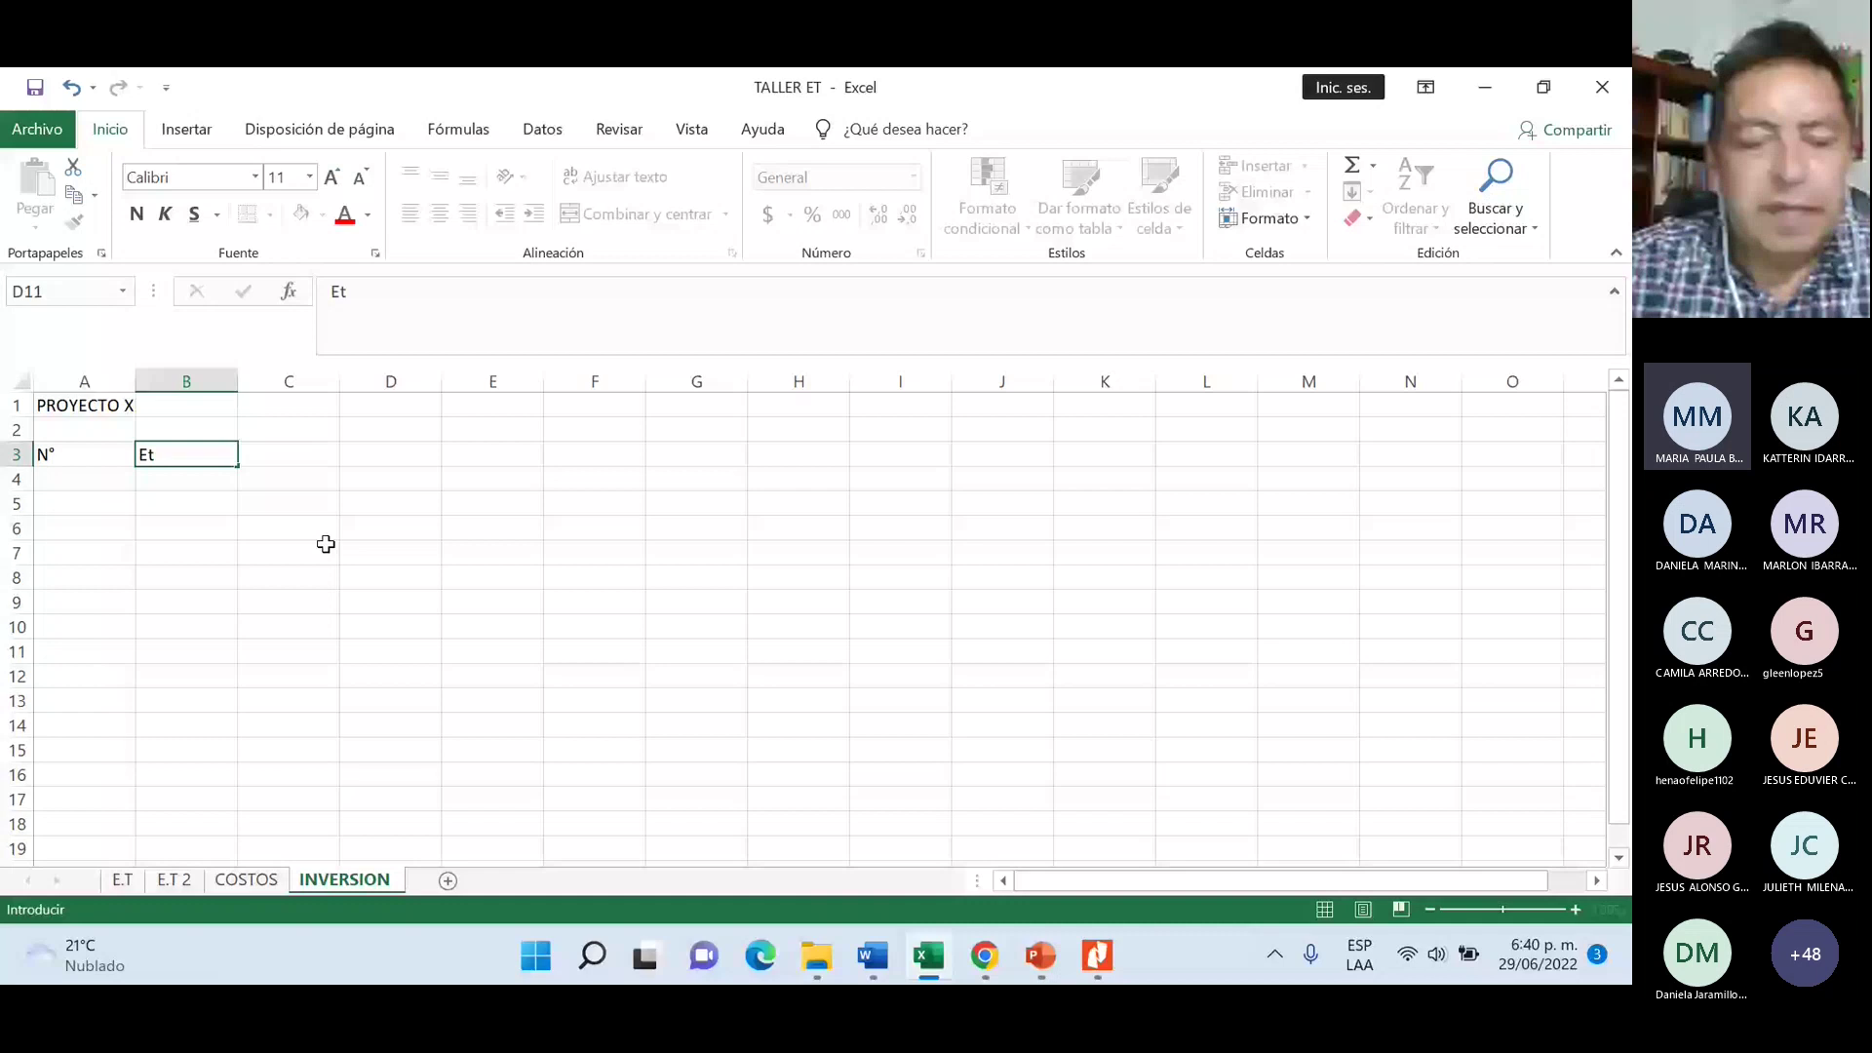
pyautogui.write('apa')
pyautogui.press('Tab')
pyautogui.write('Desc')
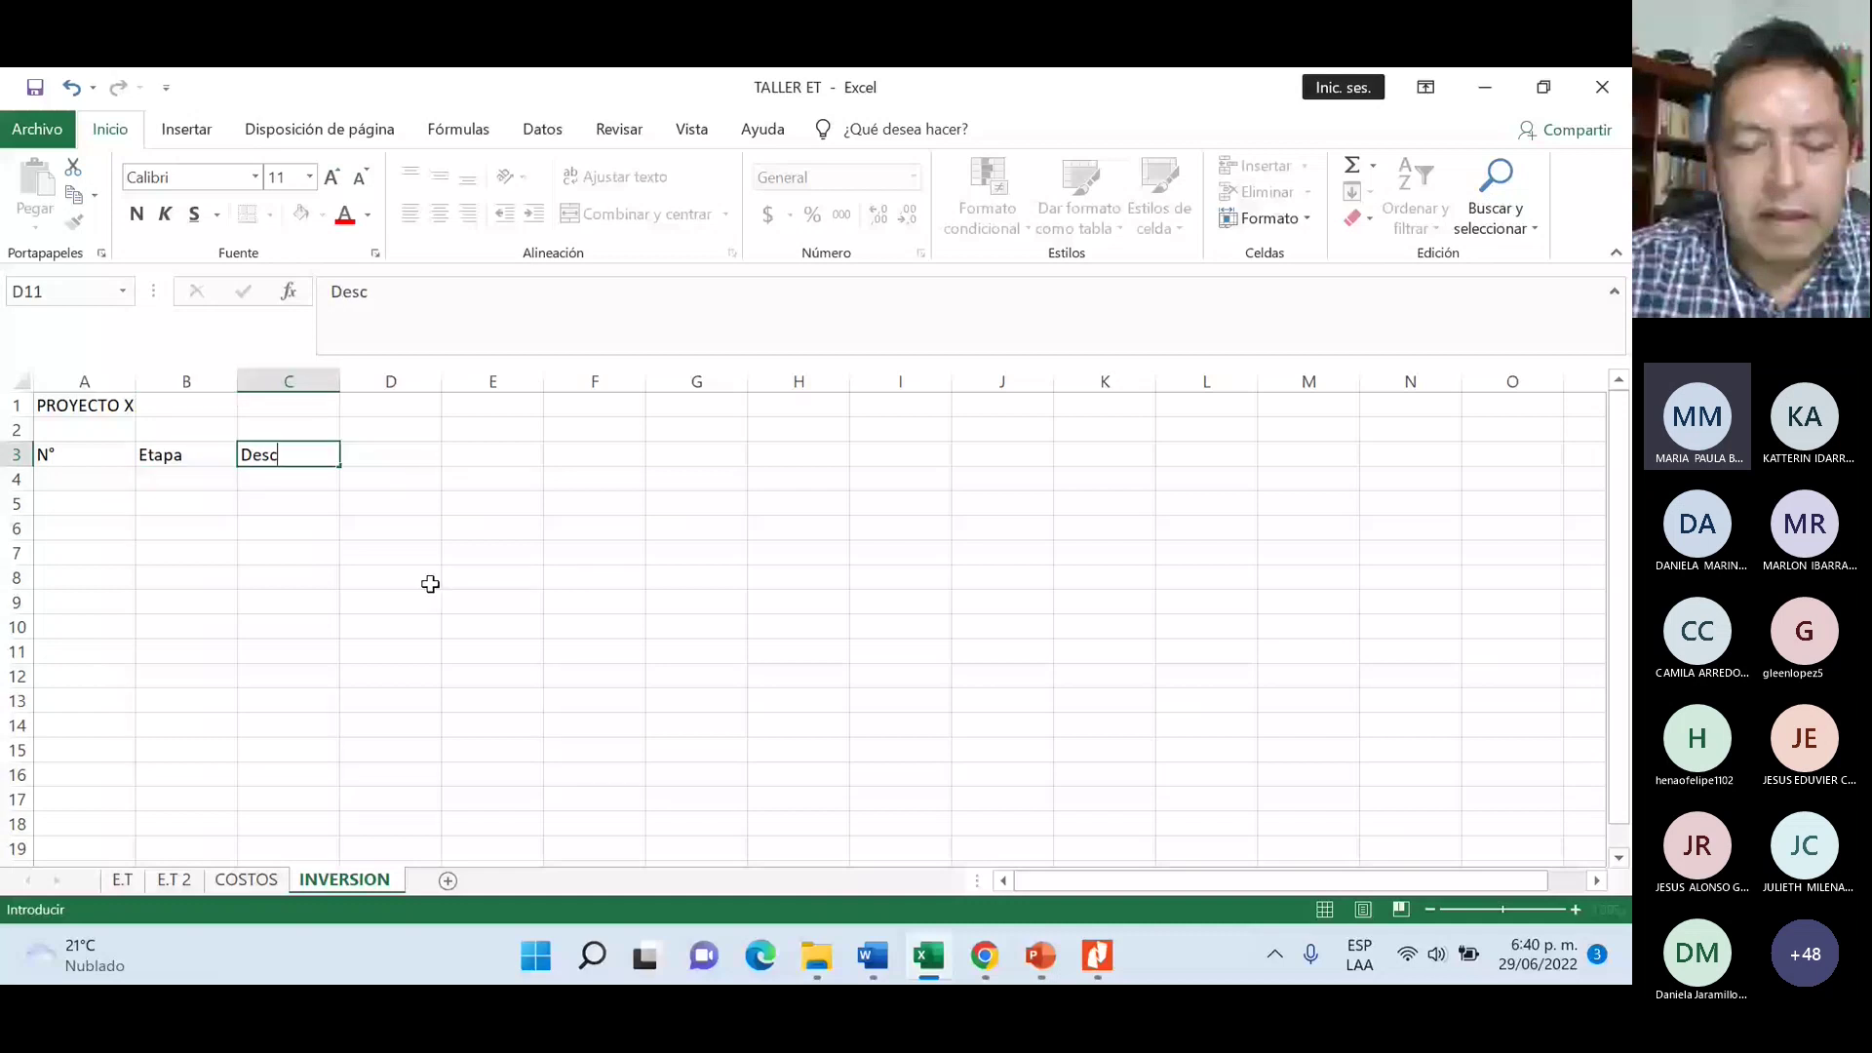
pyautogui.write('ripcion')
# - Add the column headers "Tiempo" in D3 and "Costo" in E3
pyautogui.click(410, 454)
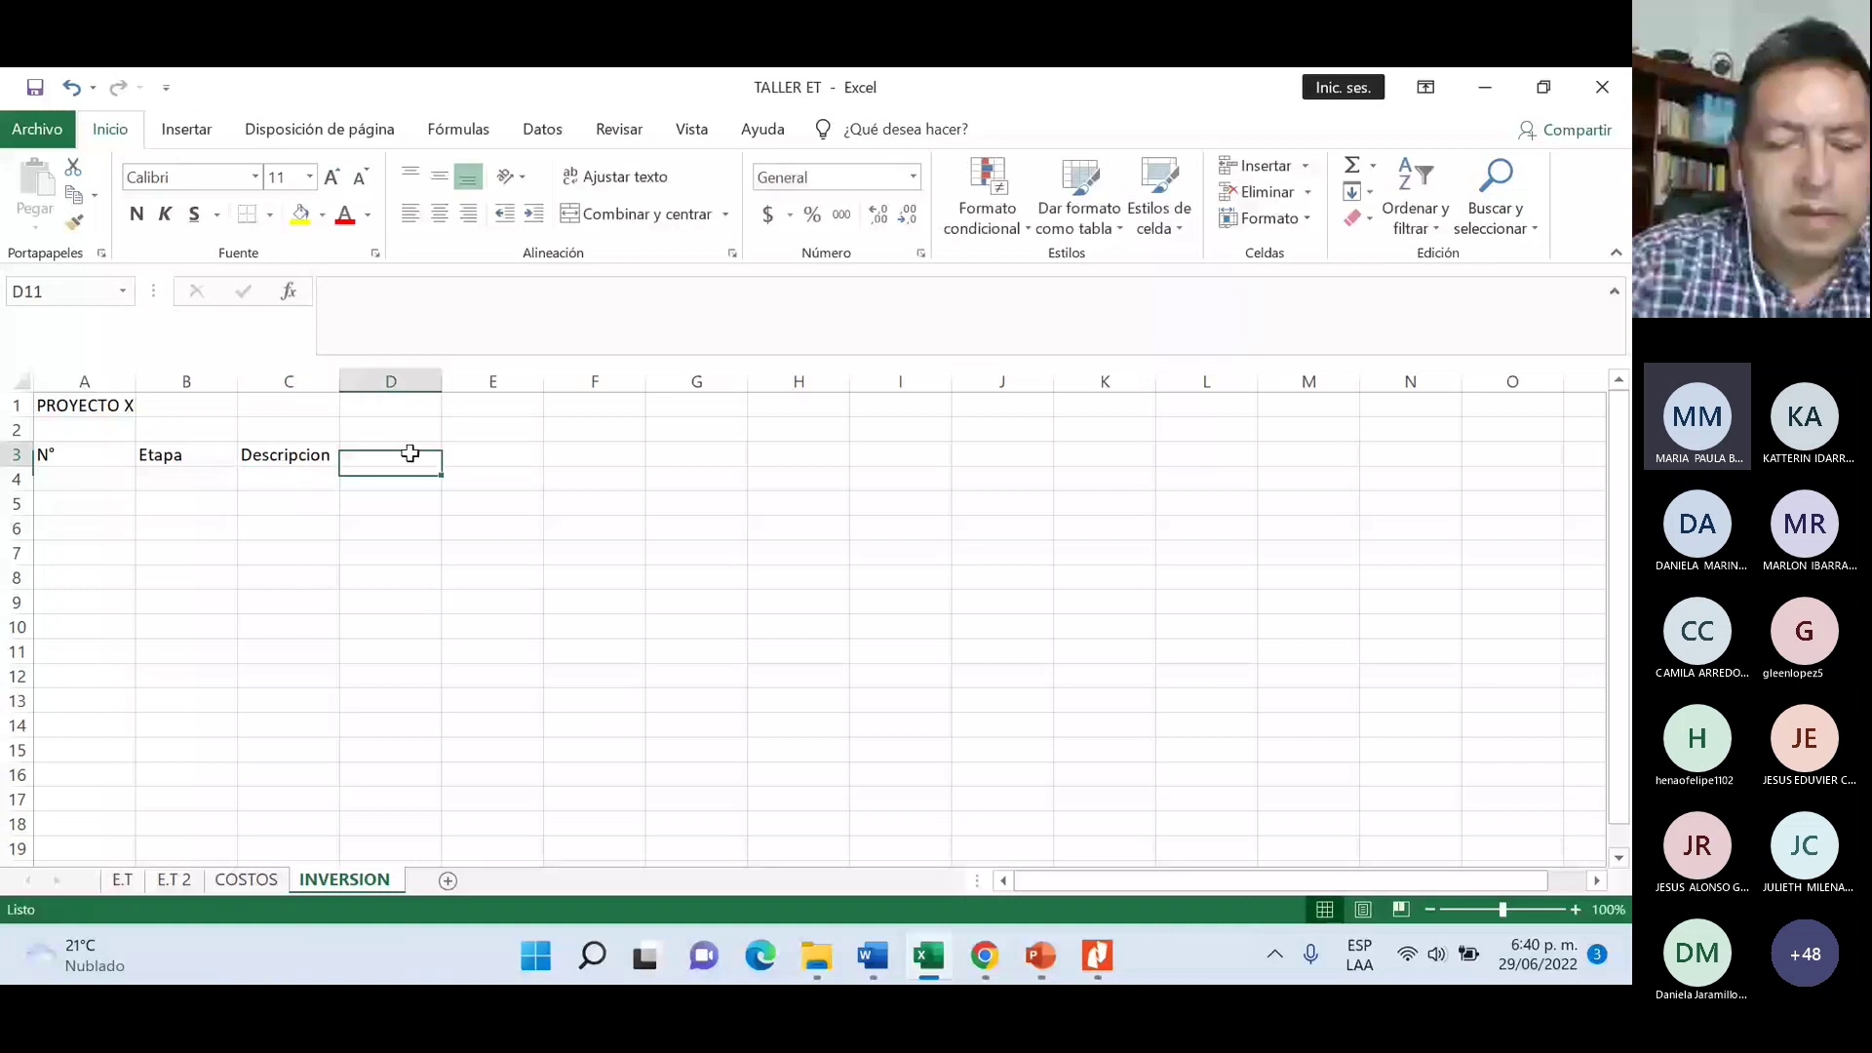
pyautogui.write('T')
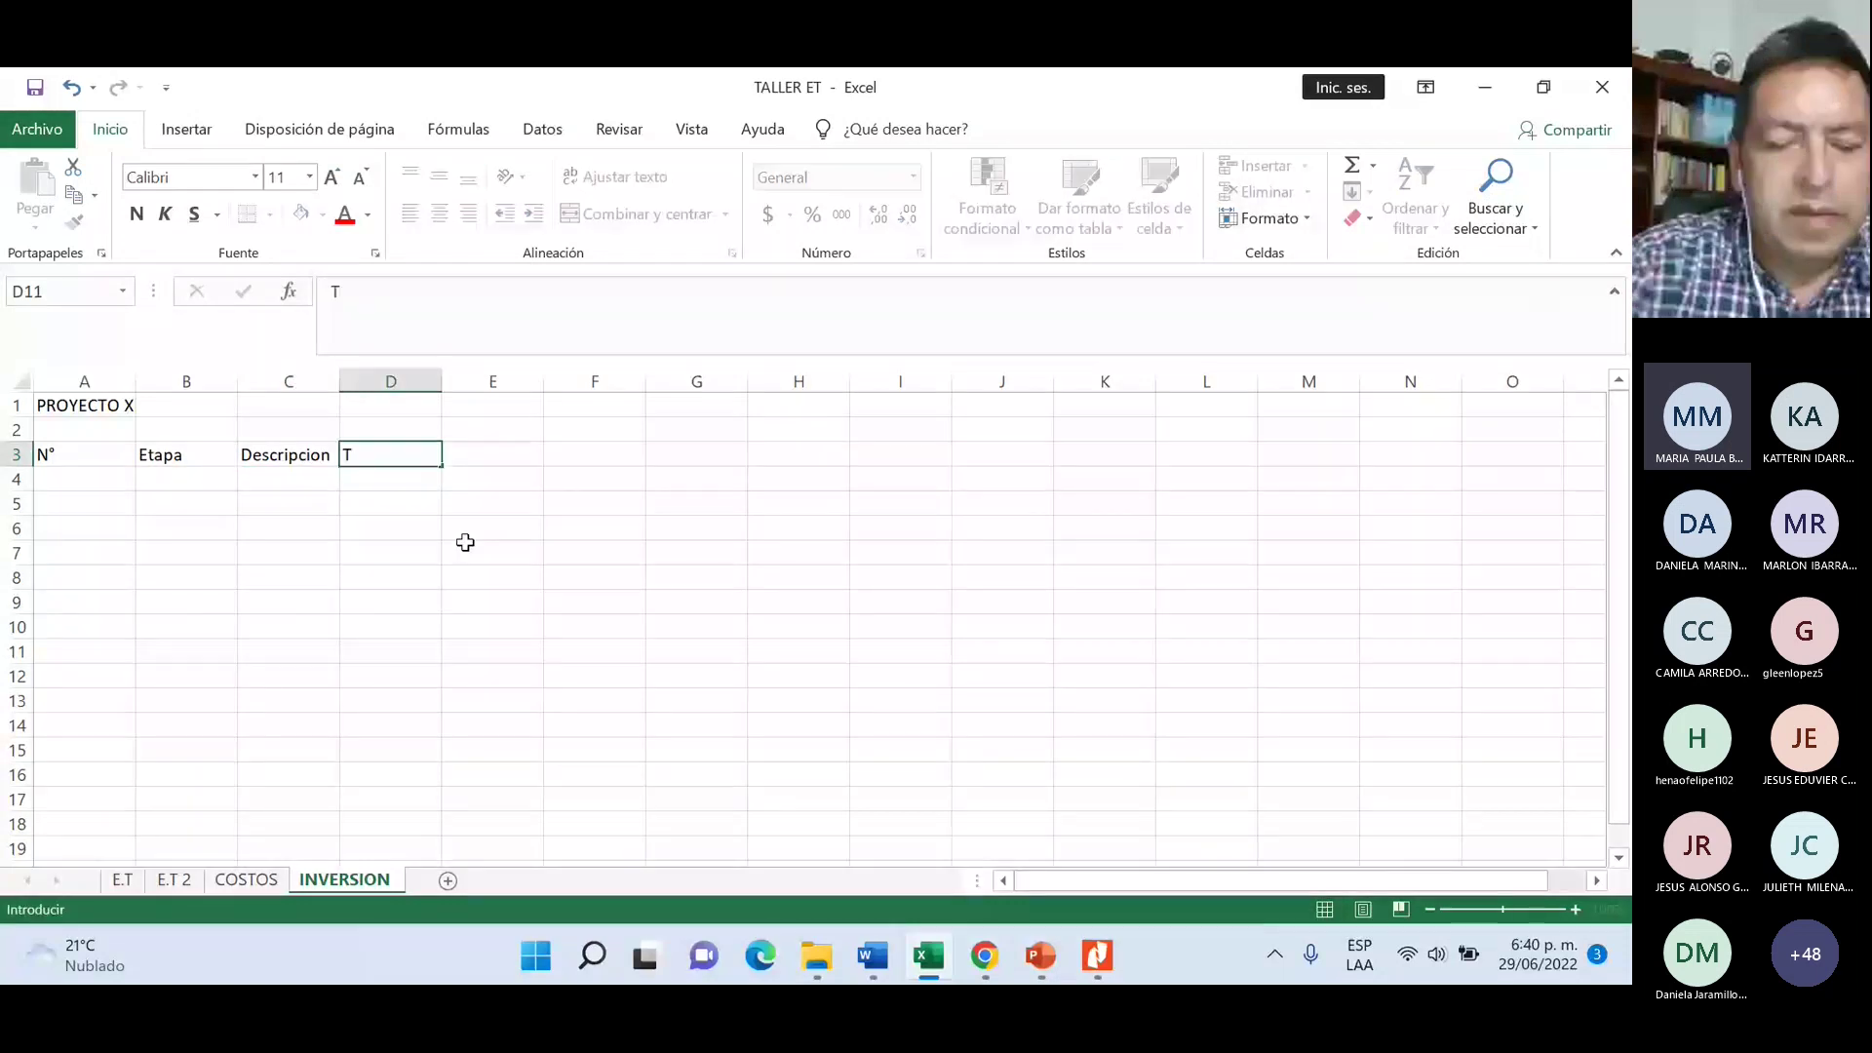
pyautogui.write('iem')
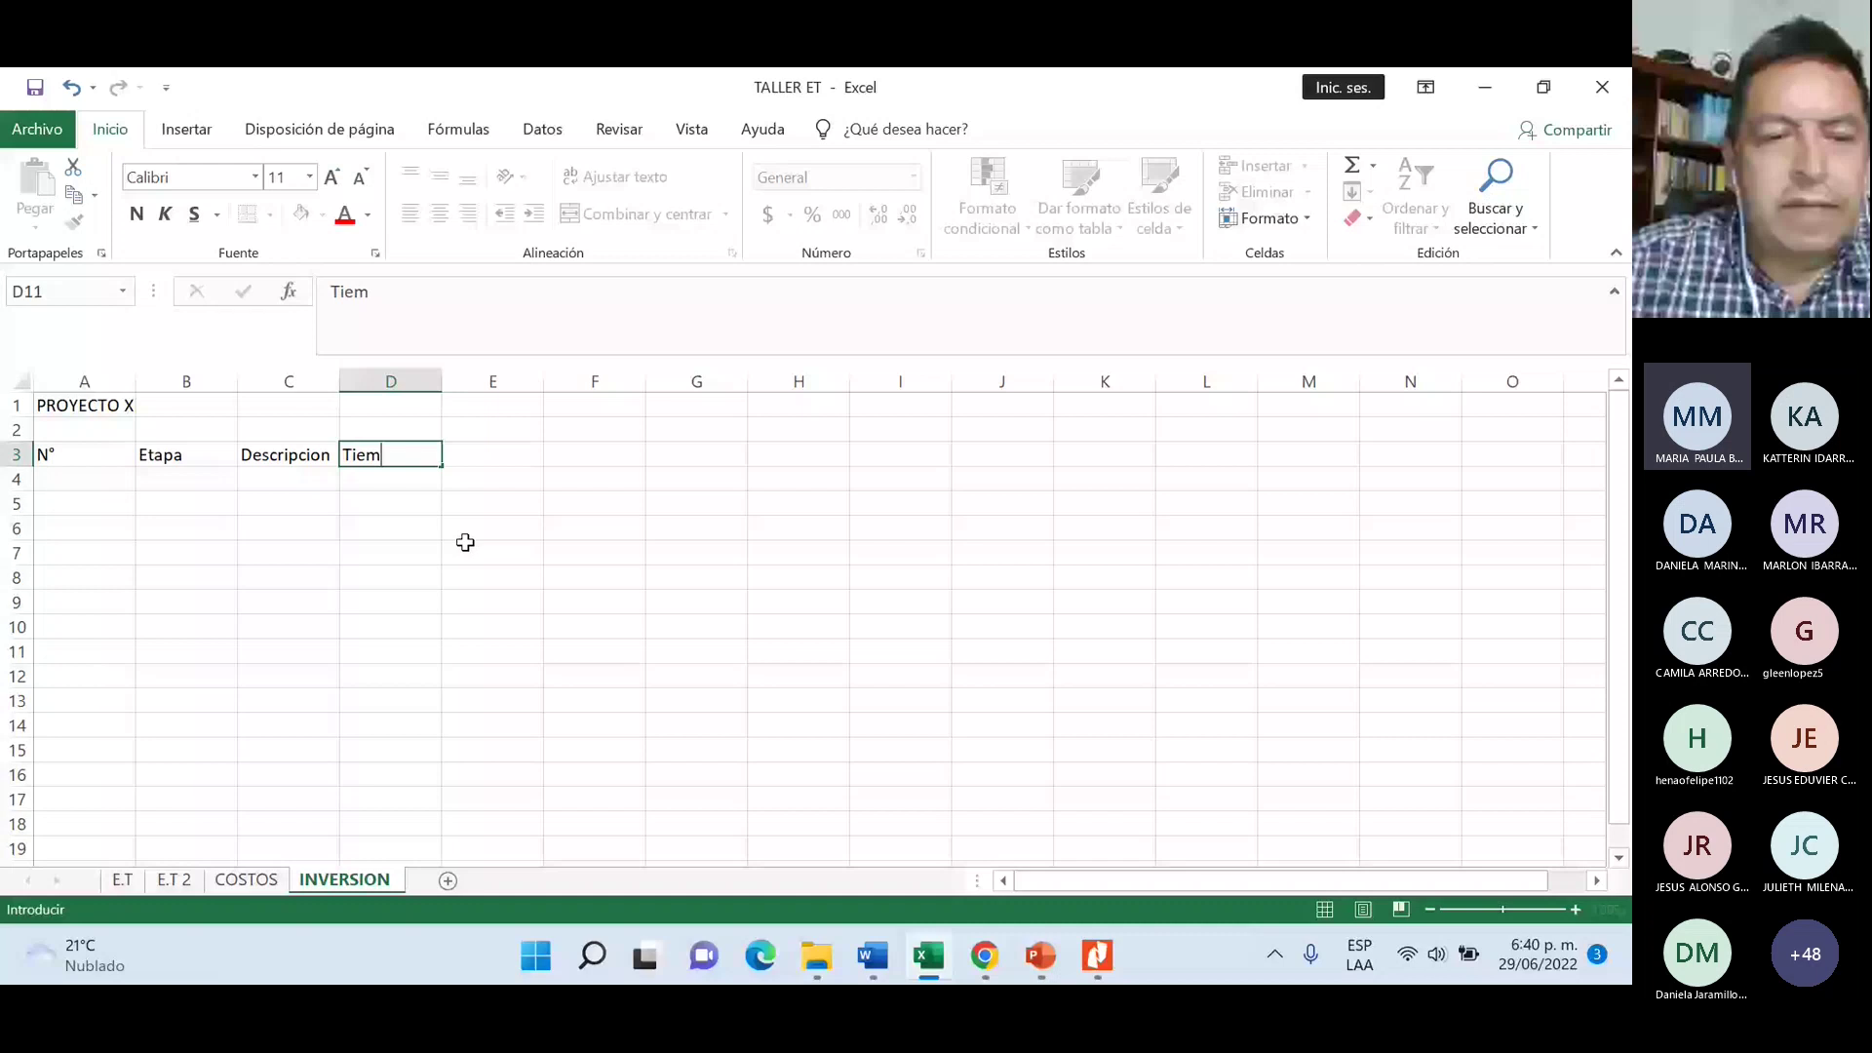
pyautogui.write('po')
pyautogui.press('Tab')
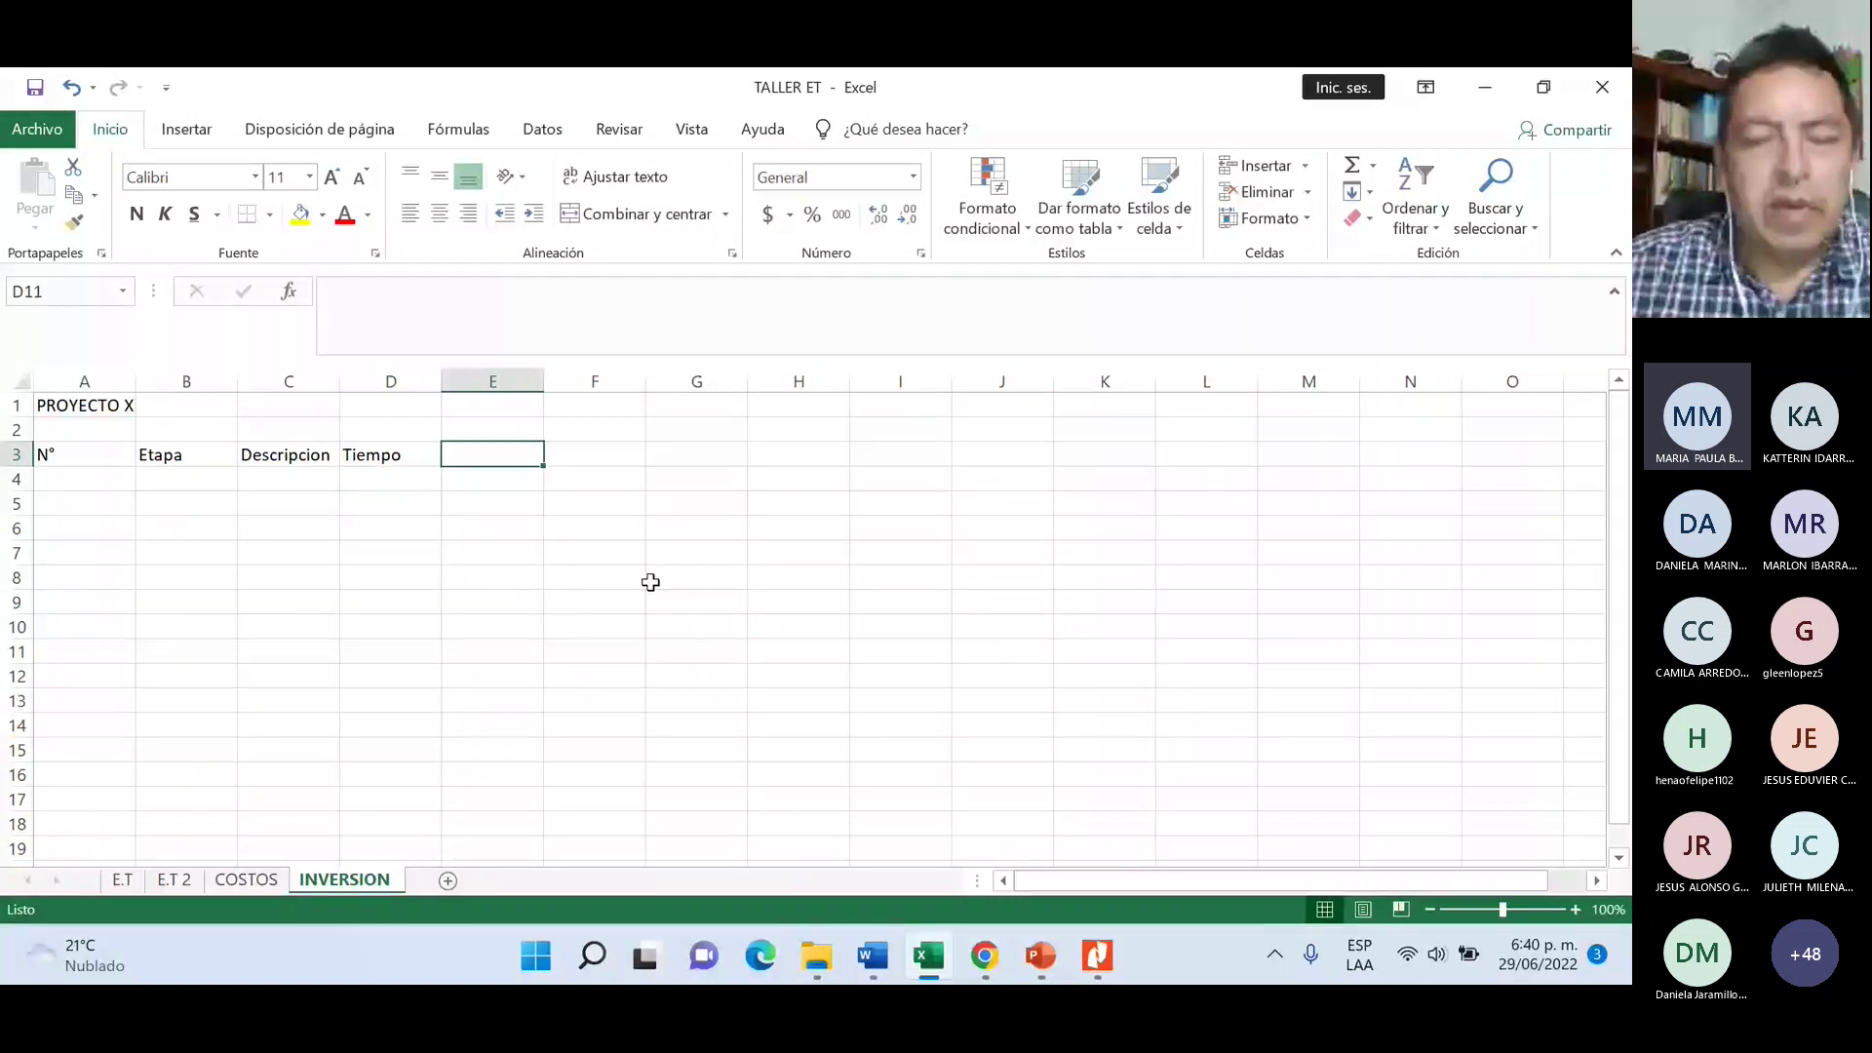
pyautogui.write('Costo')
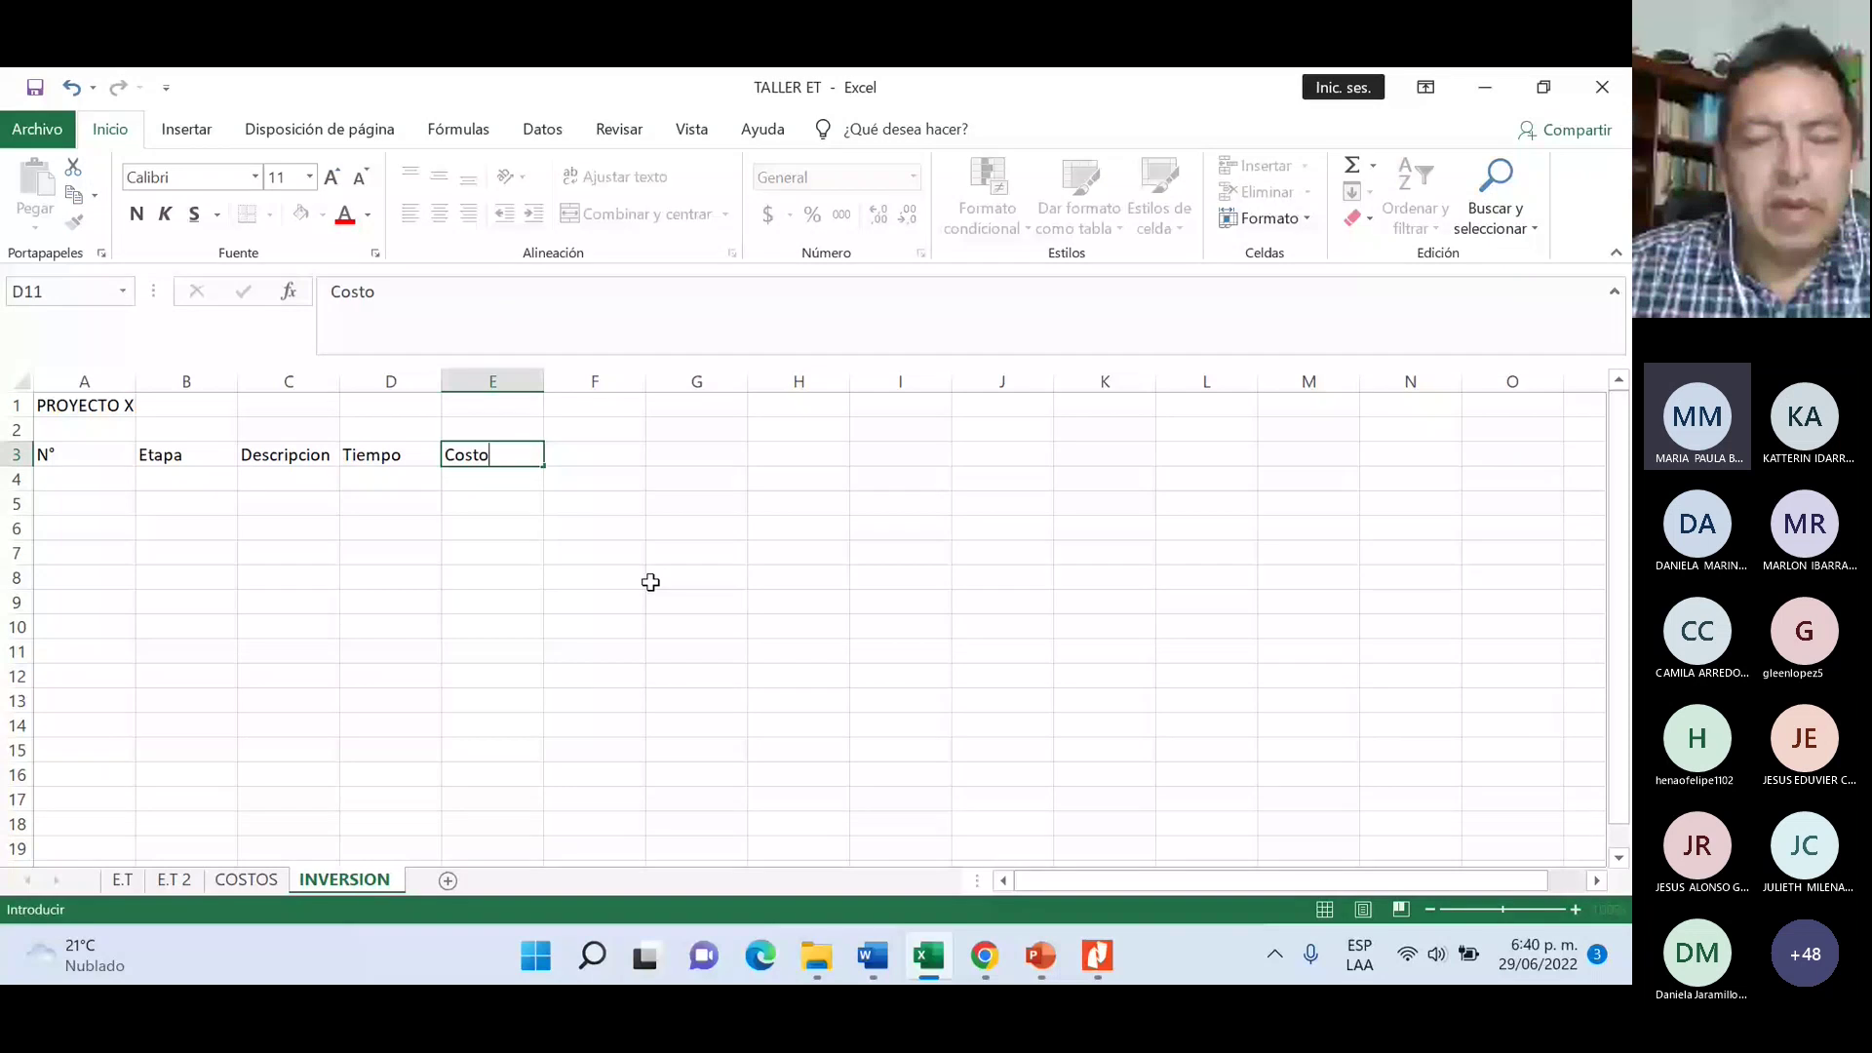
# - Change the header in cell E3 to "Inversion"
pyautogui.doubleClick(500, 454)
pyautogui.write('i')
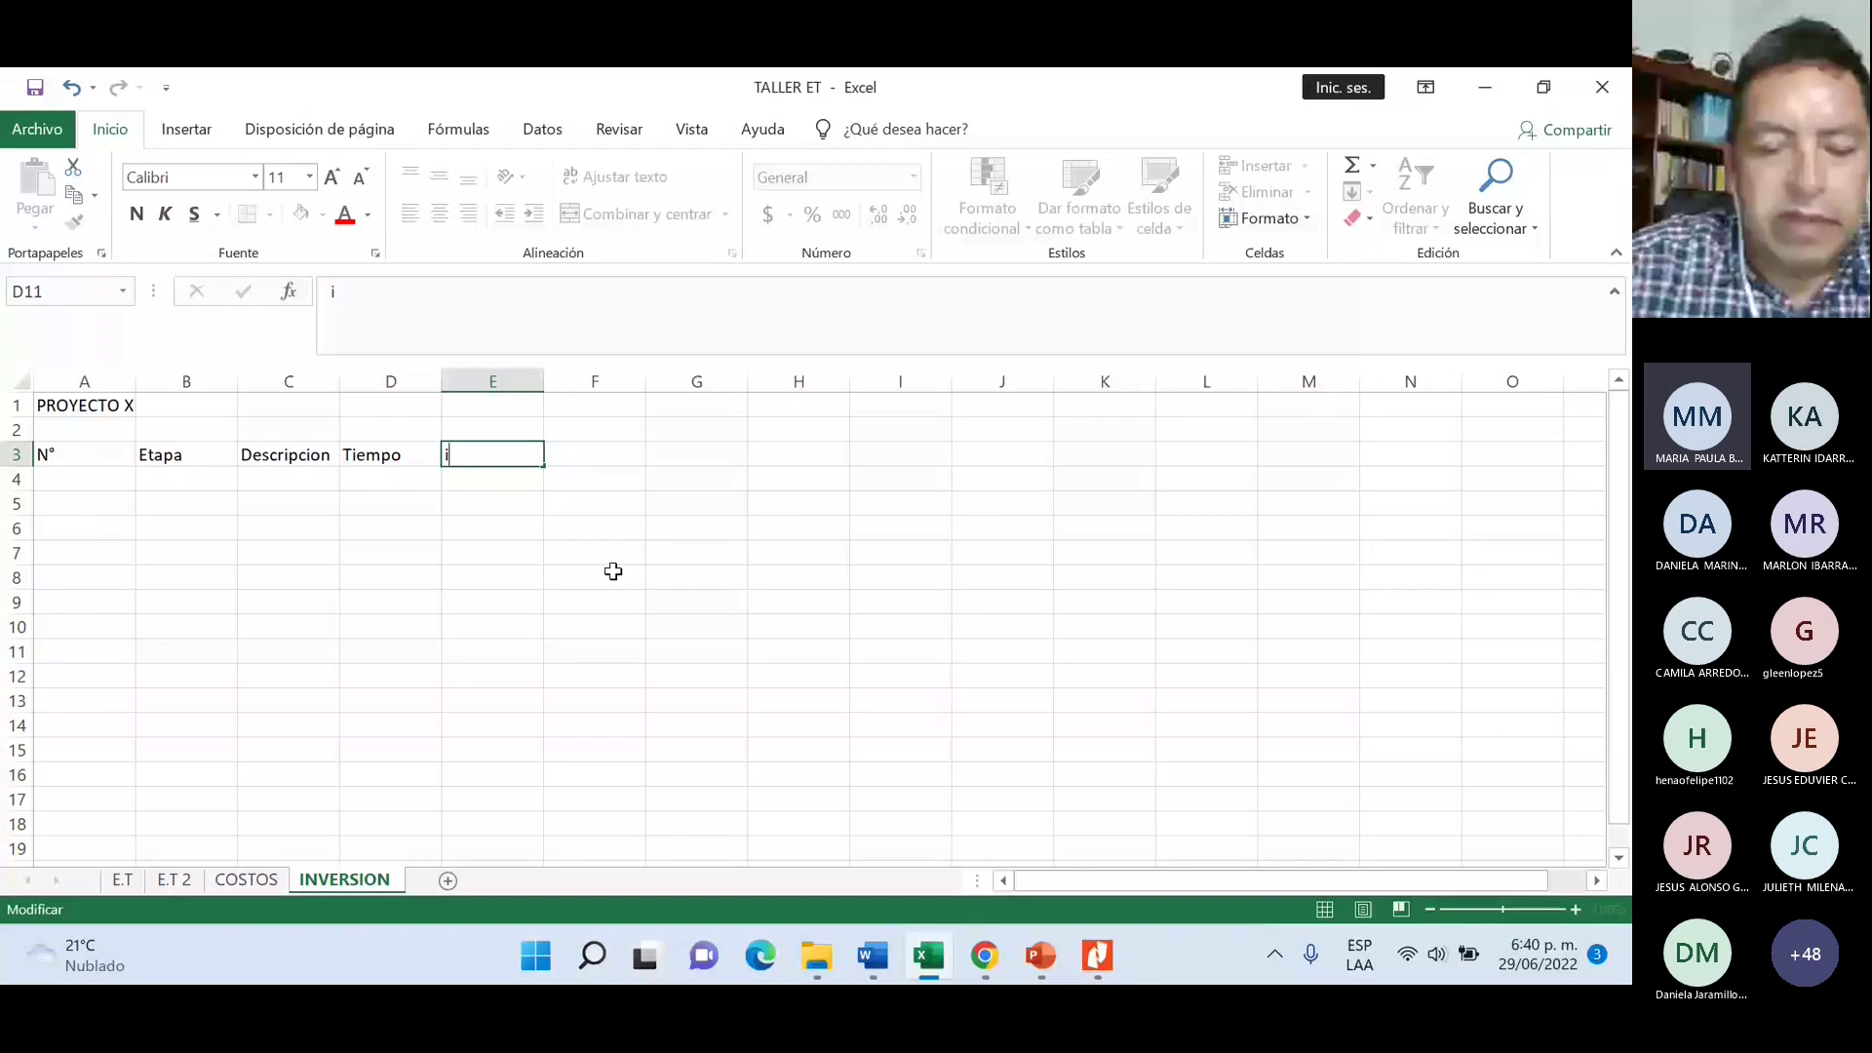
pyautogui.press('BackSpace')
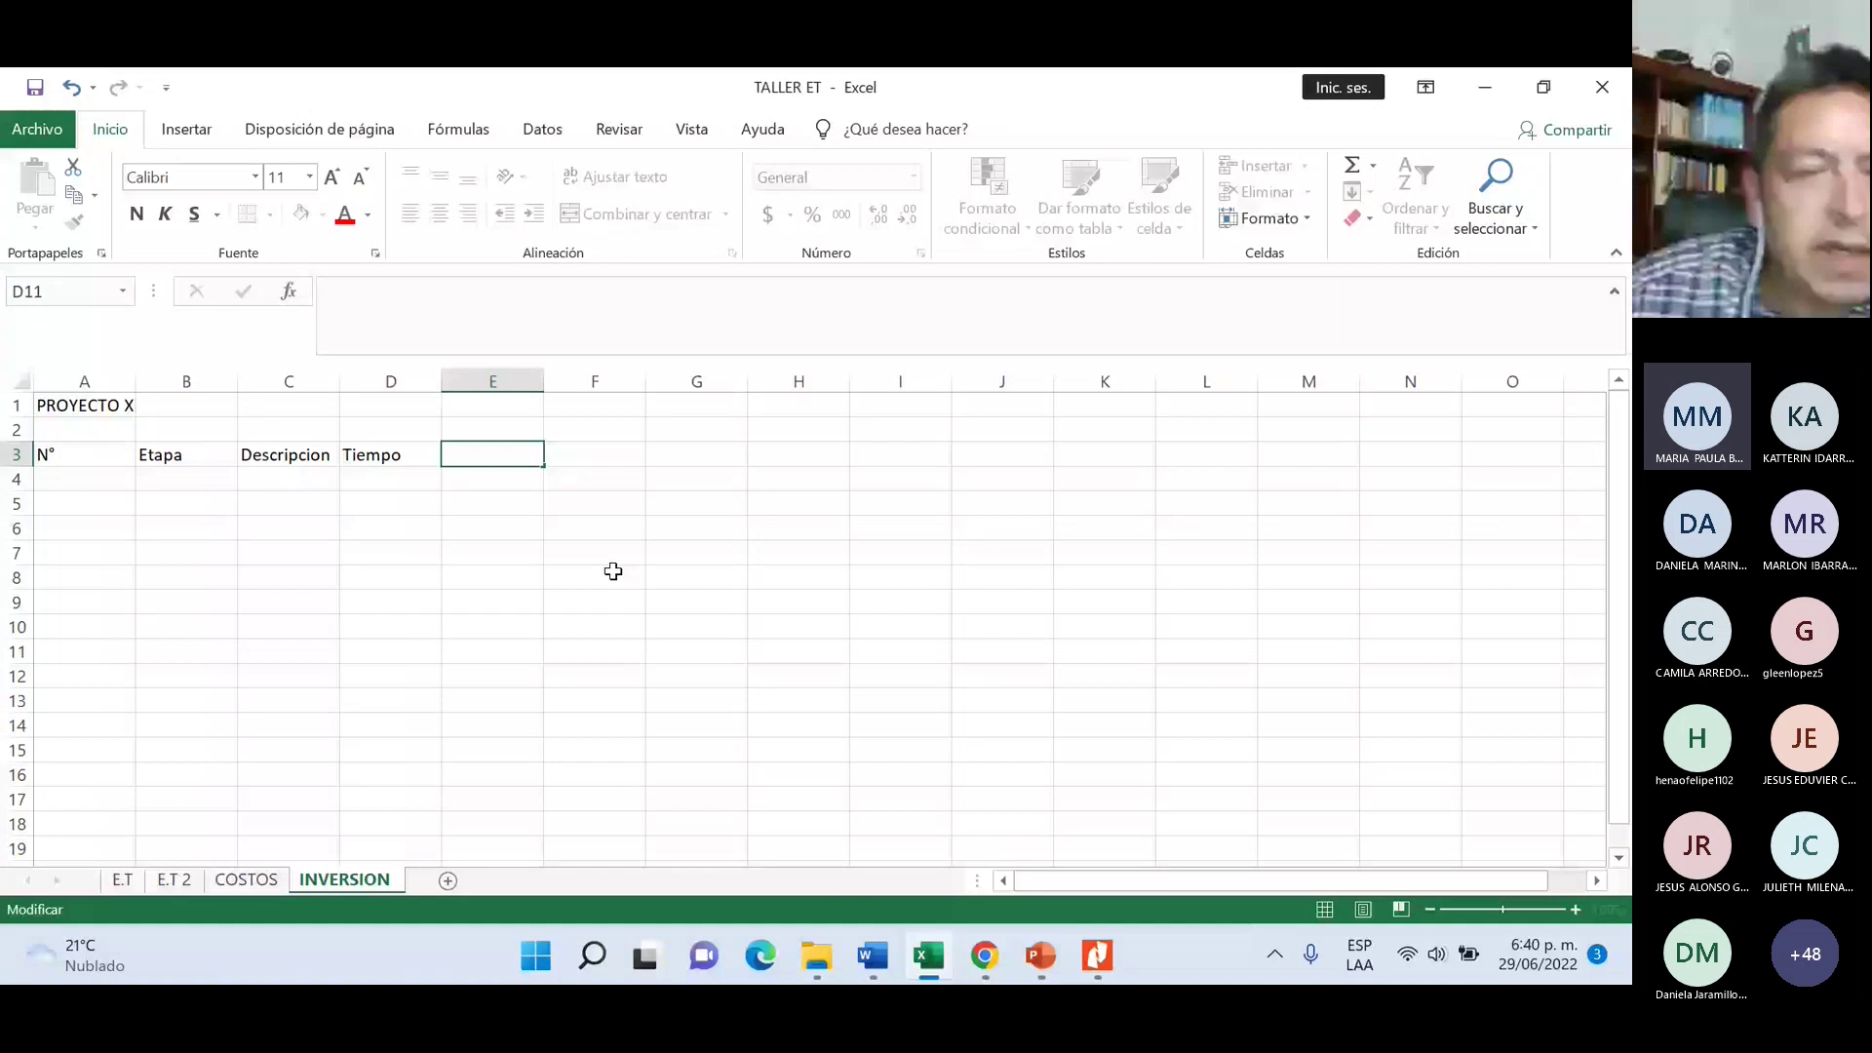
pyautogui.write('Inversion')
pyautogui.click(585, 599)
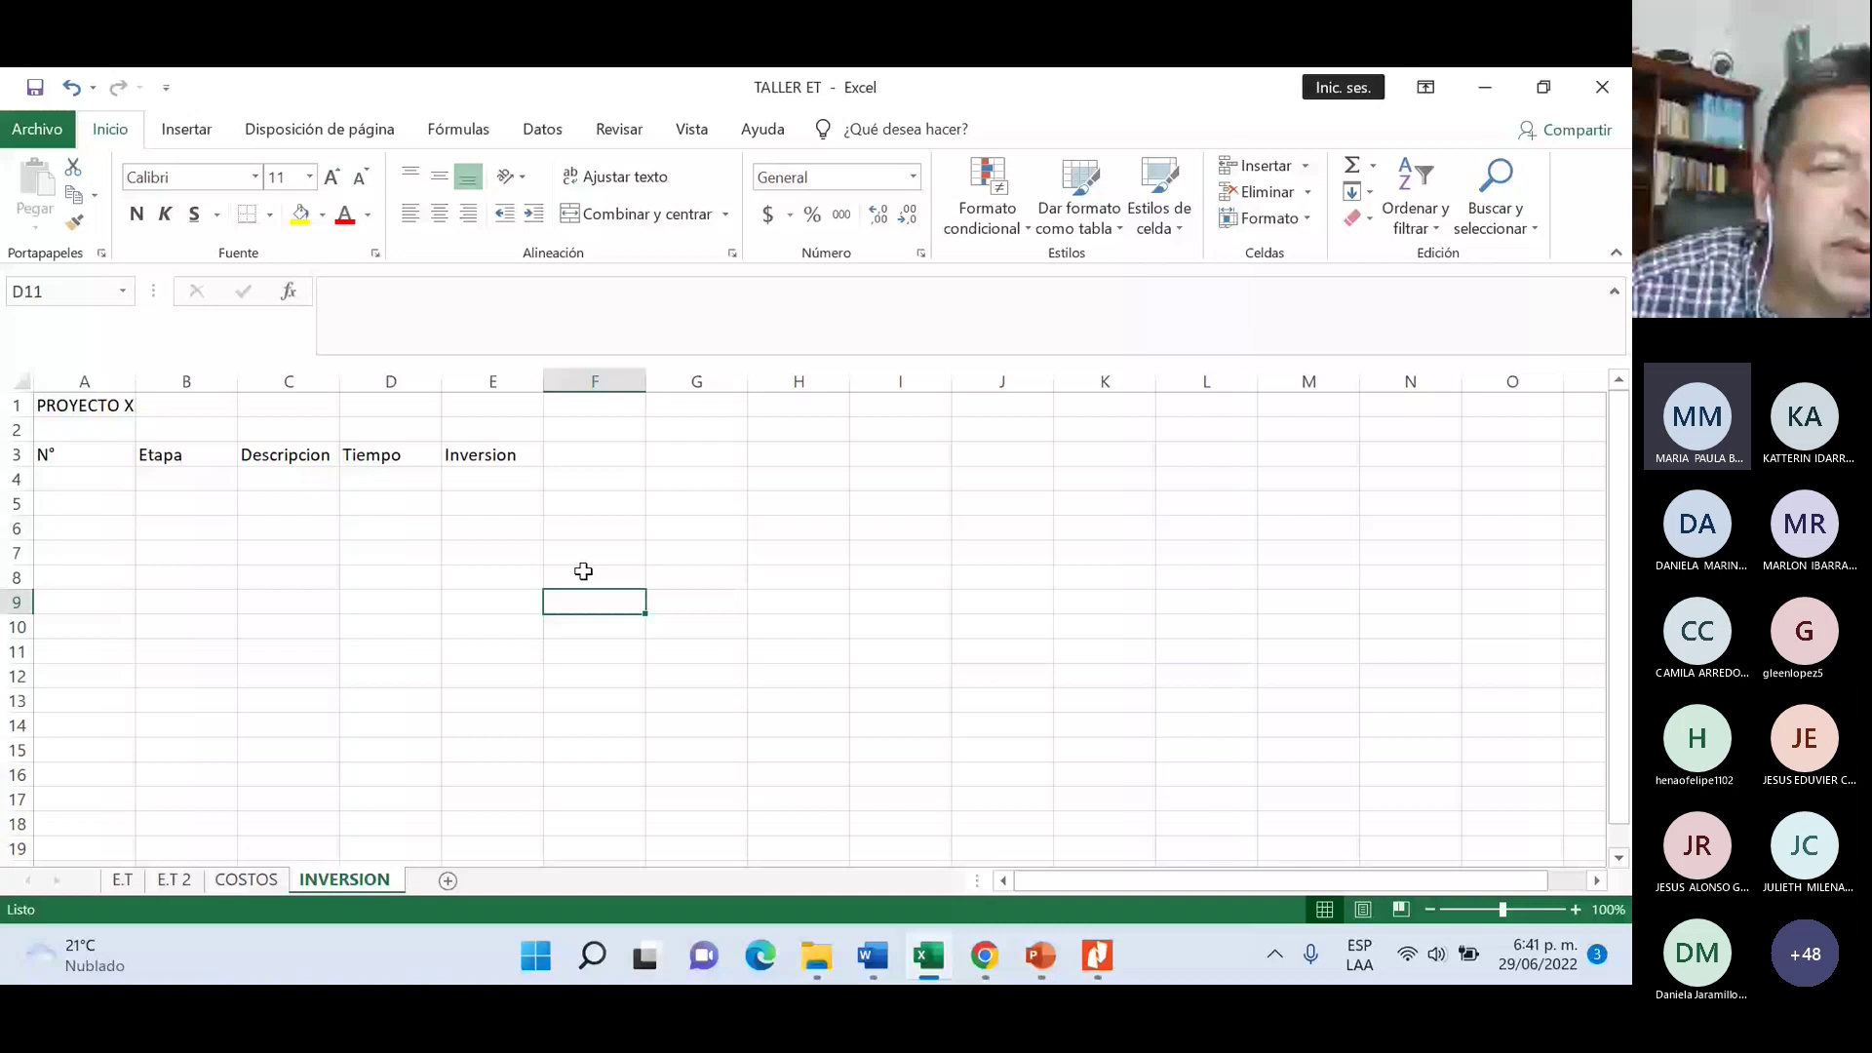
# - Enter 1 in A5 and the stage "Concepcion del proyecto" in B5, narrowing column A and widening column B
pyautogui.moveTo(135, 381); pyautogui.dragTo(91, 381)
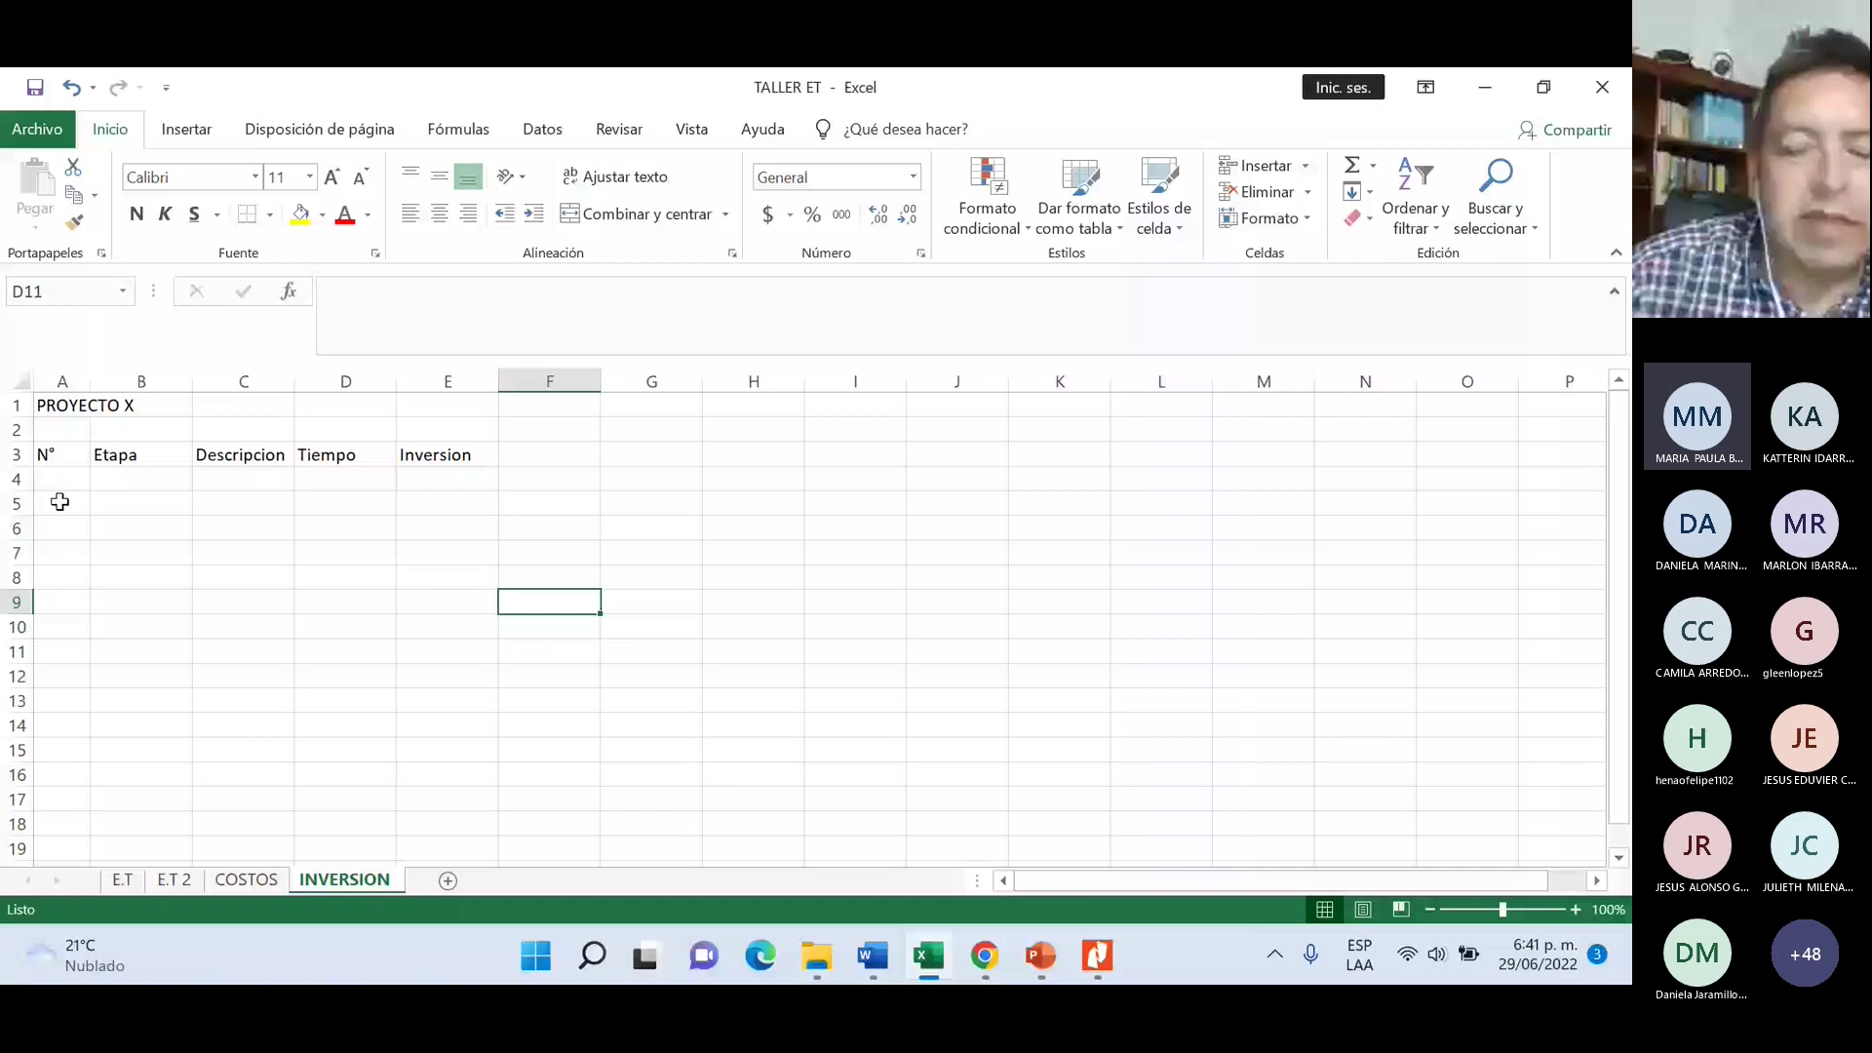
pyautogui.click(60, 501)
pyautogui.write('1')
pyautogui.press('Tab')
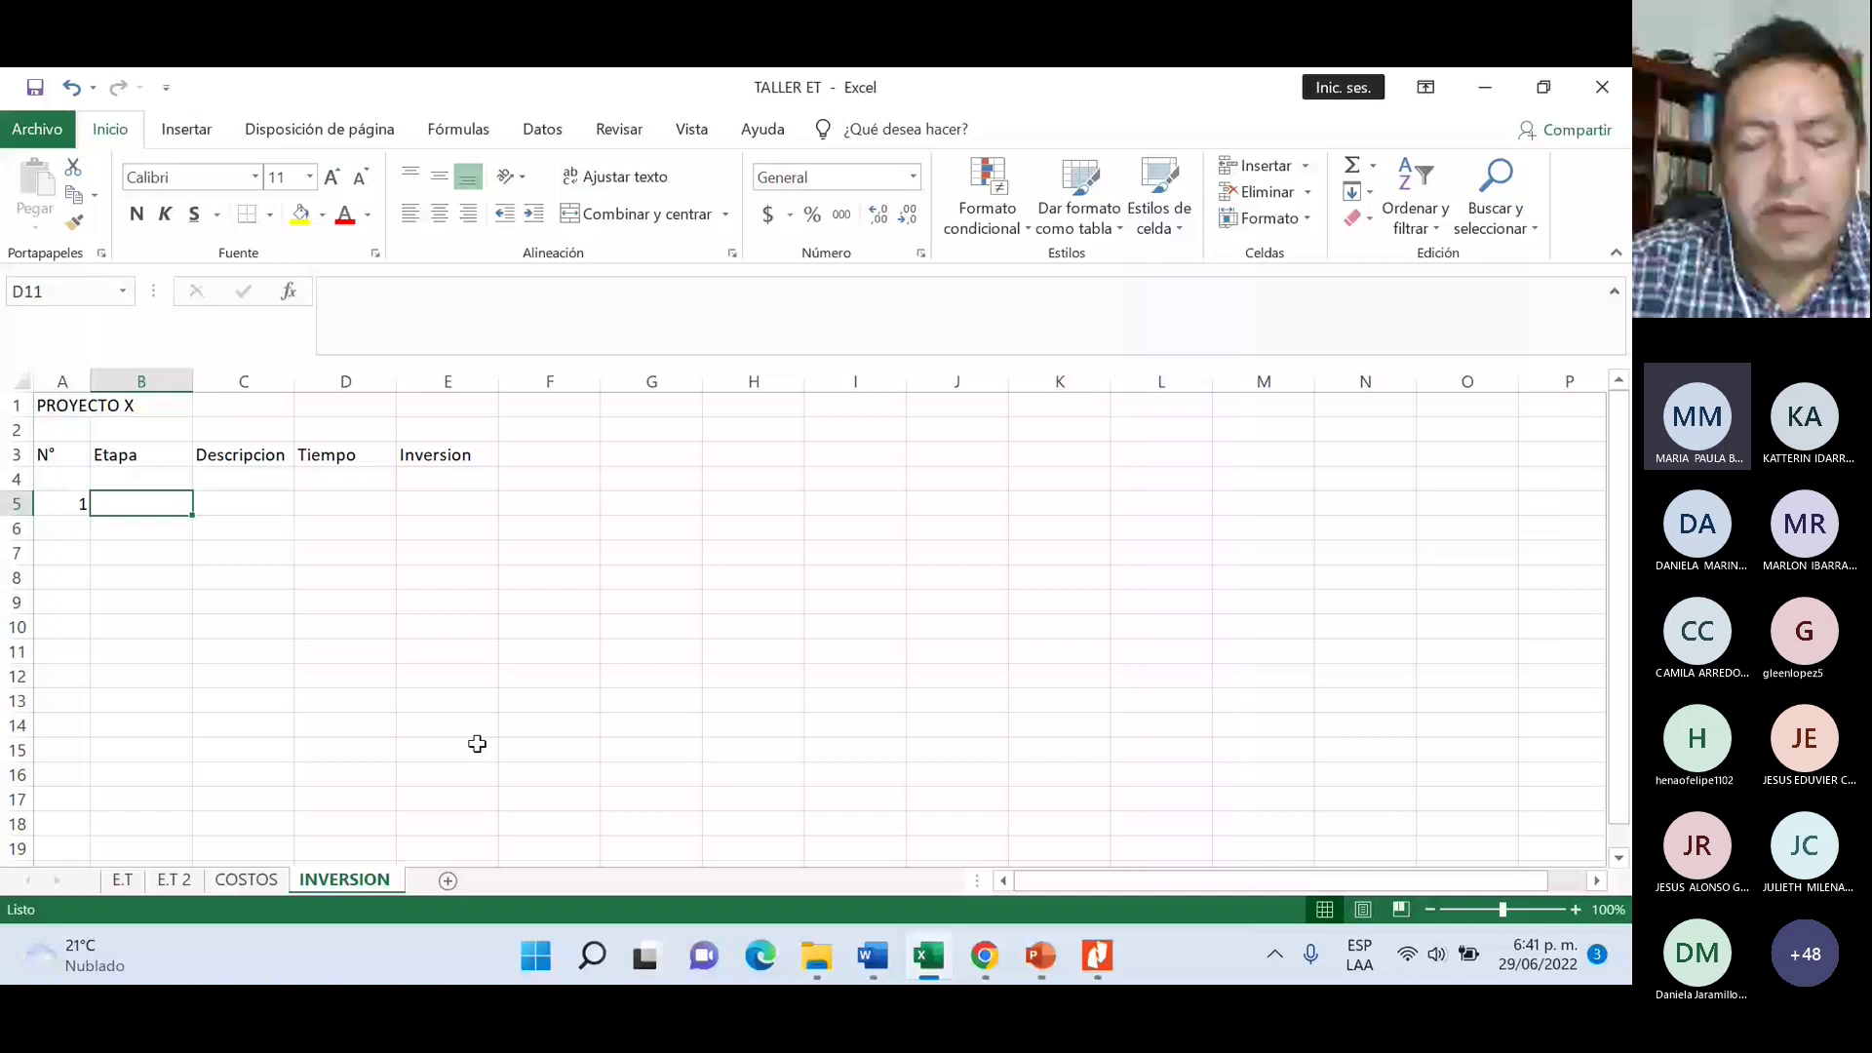
pyautogui.write('Concepcio')
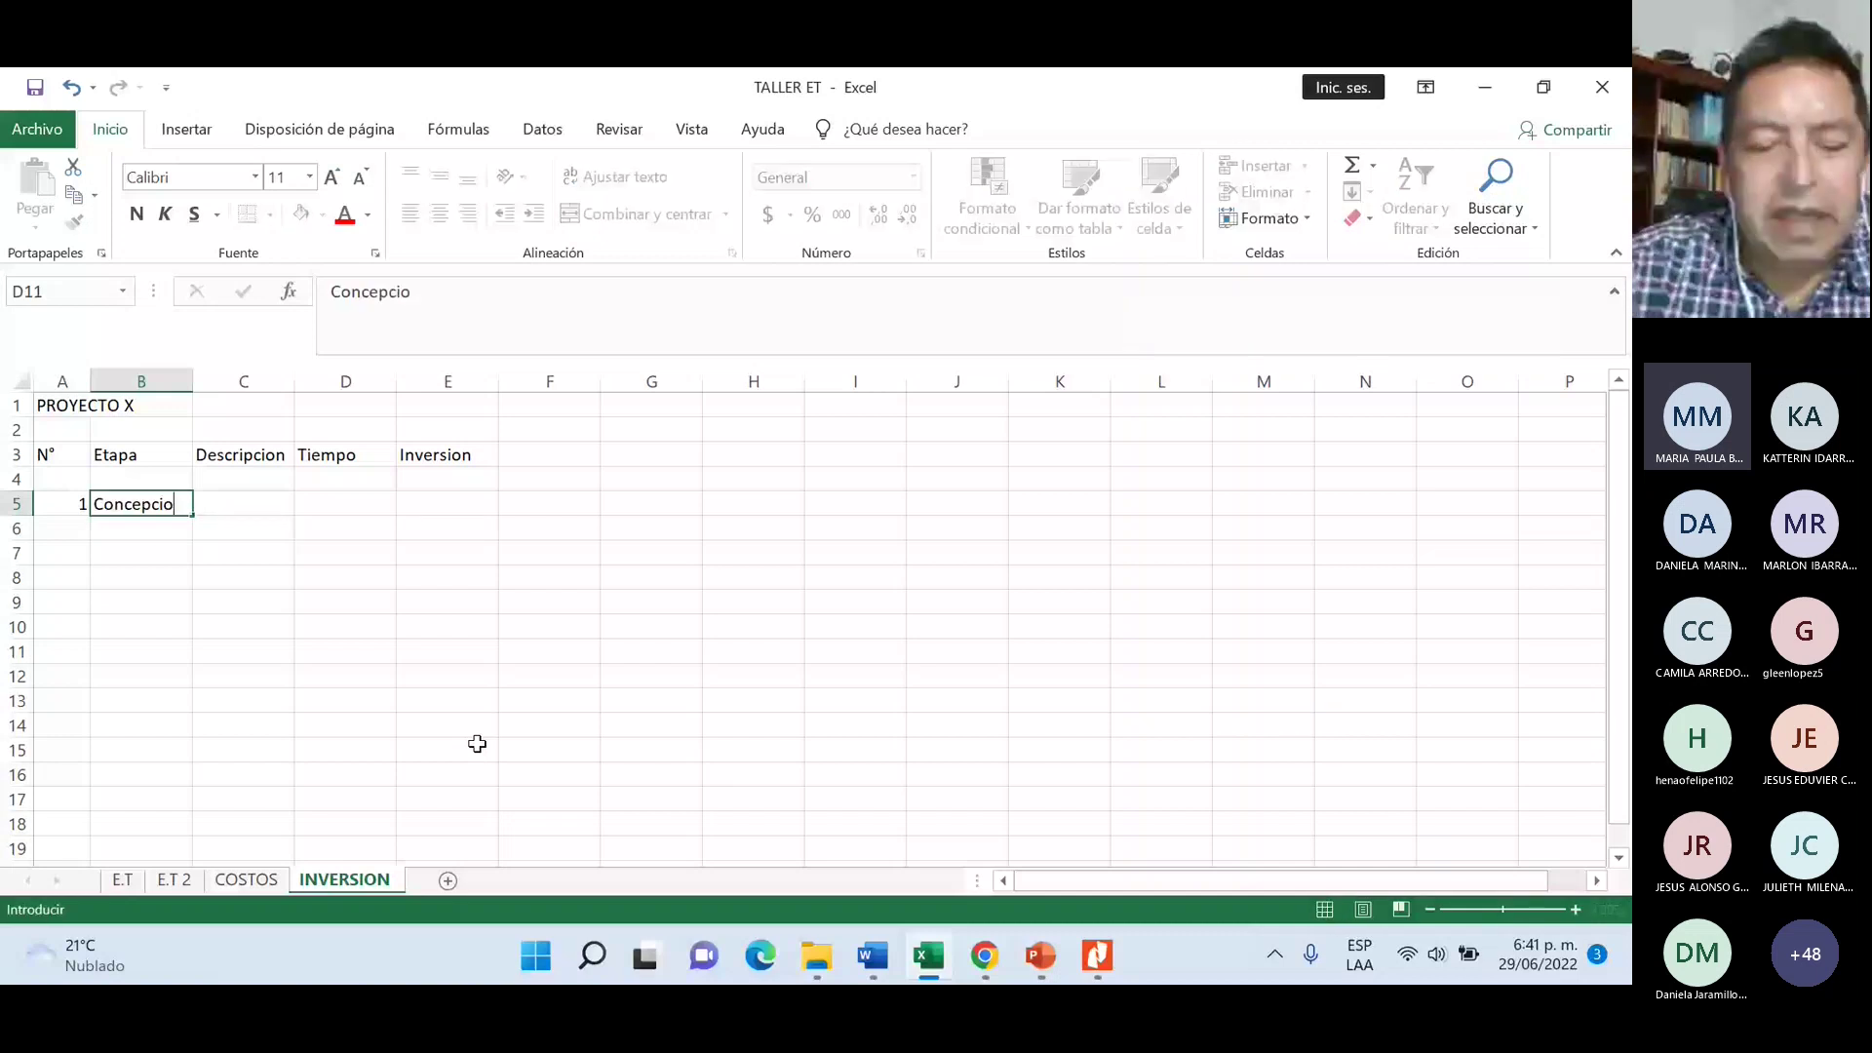
pyautogui.write('n del proyec')
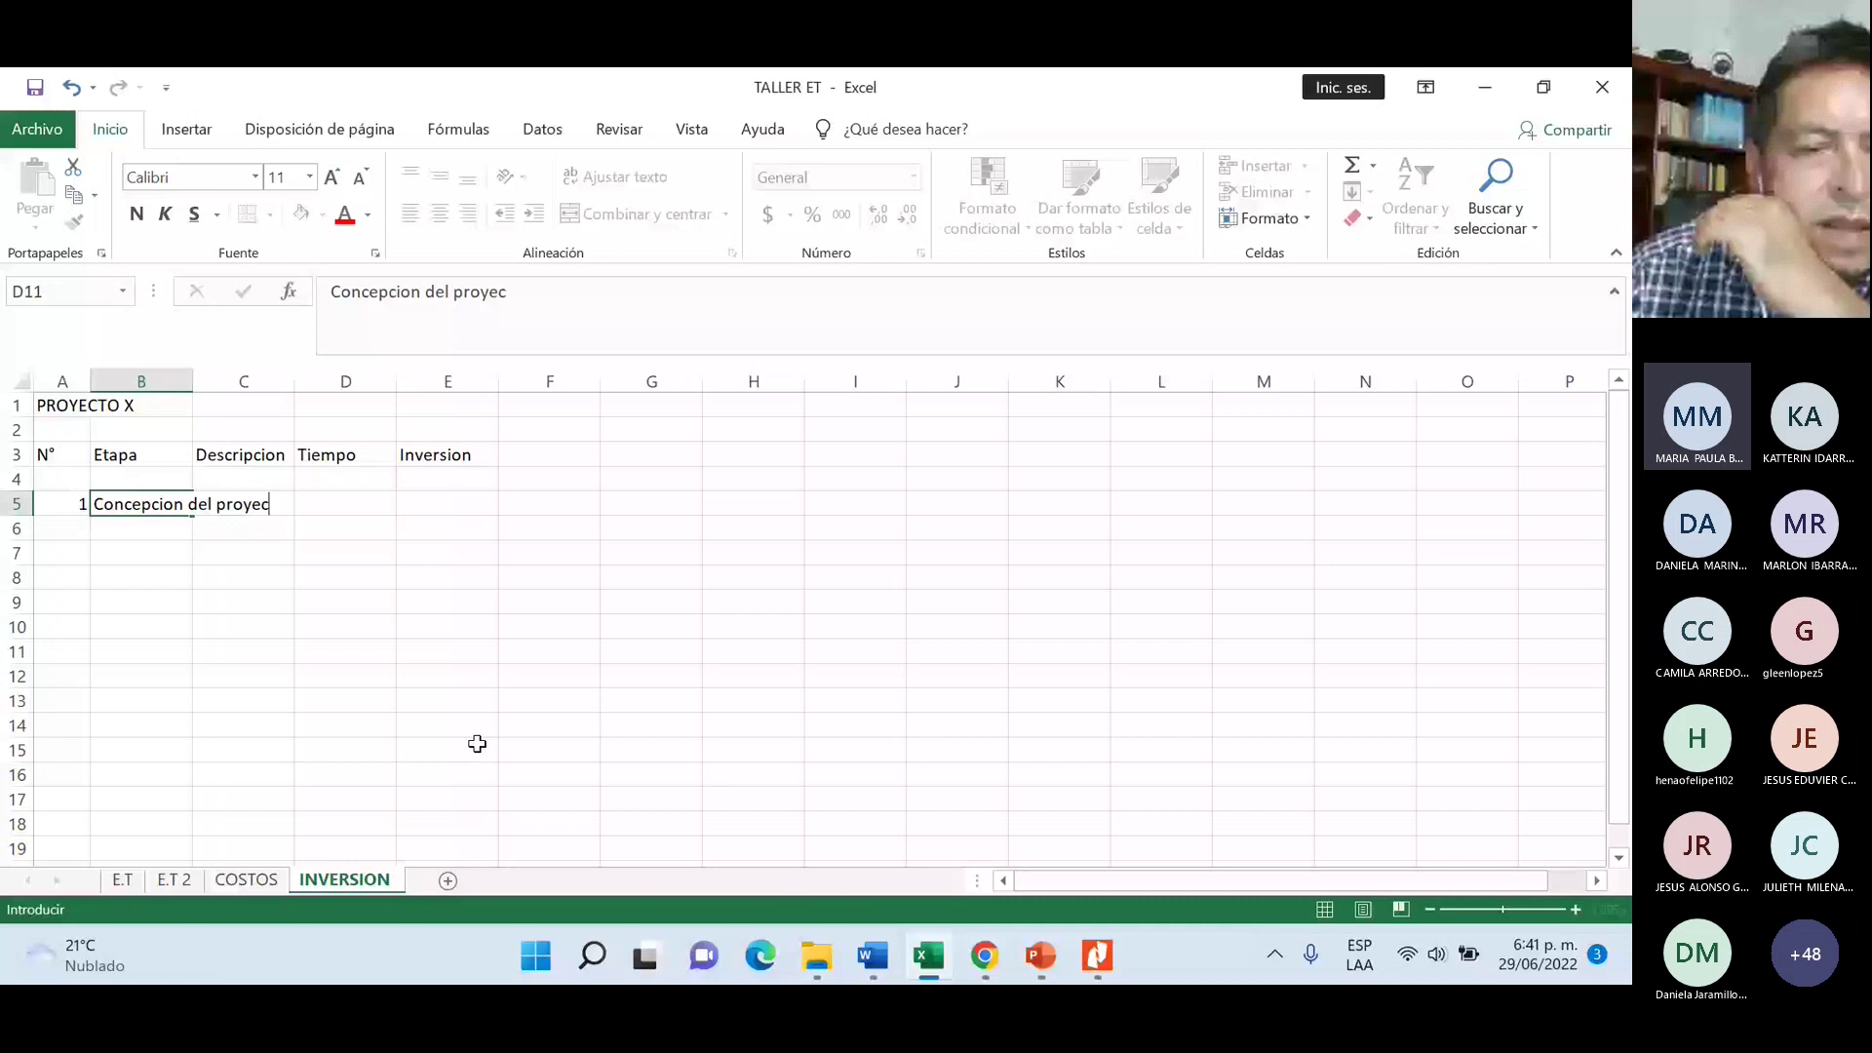
pyautogui.write('to')
pyautogui.click(346, 651)
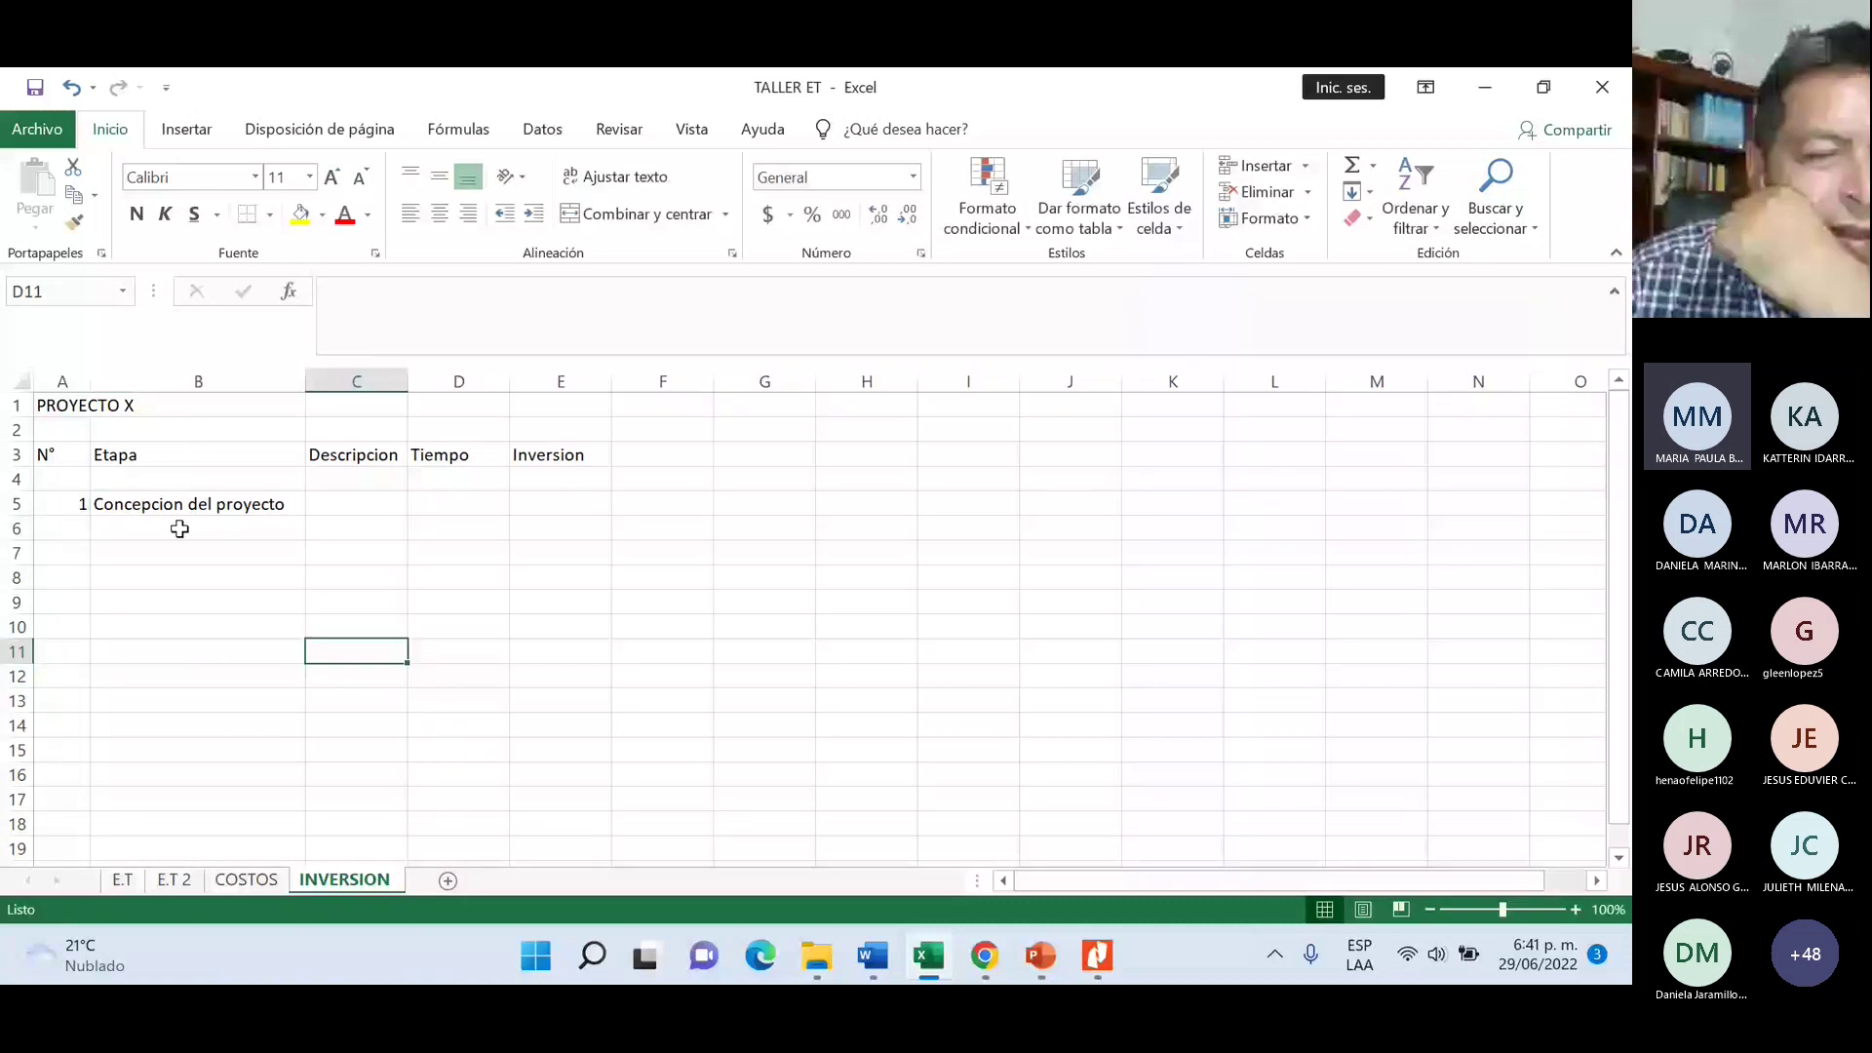
# - Widen column C and enter the description "Analisis del entorno" in cell C5
pyautogui.click(195, 505)
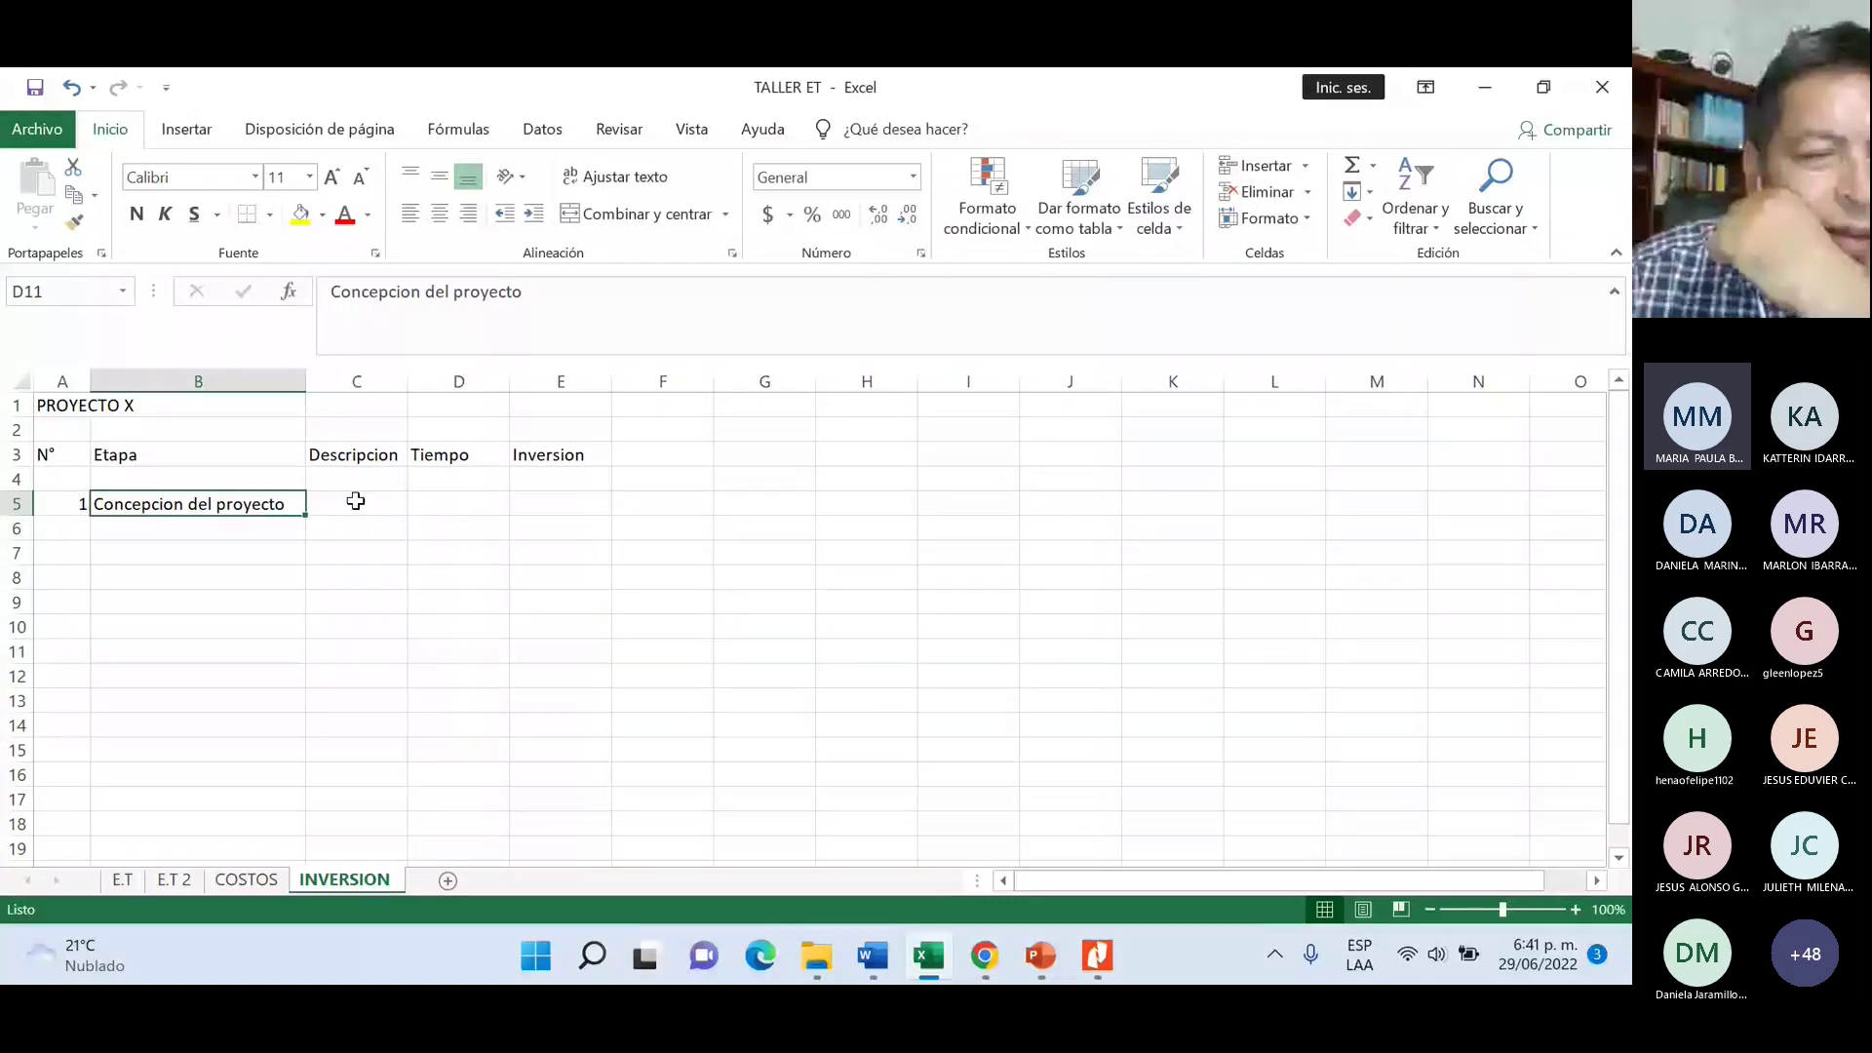
pyautogui.click(356, 500)
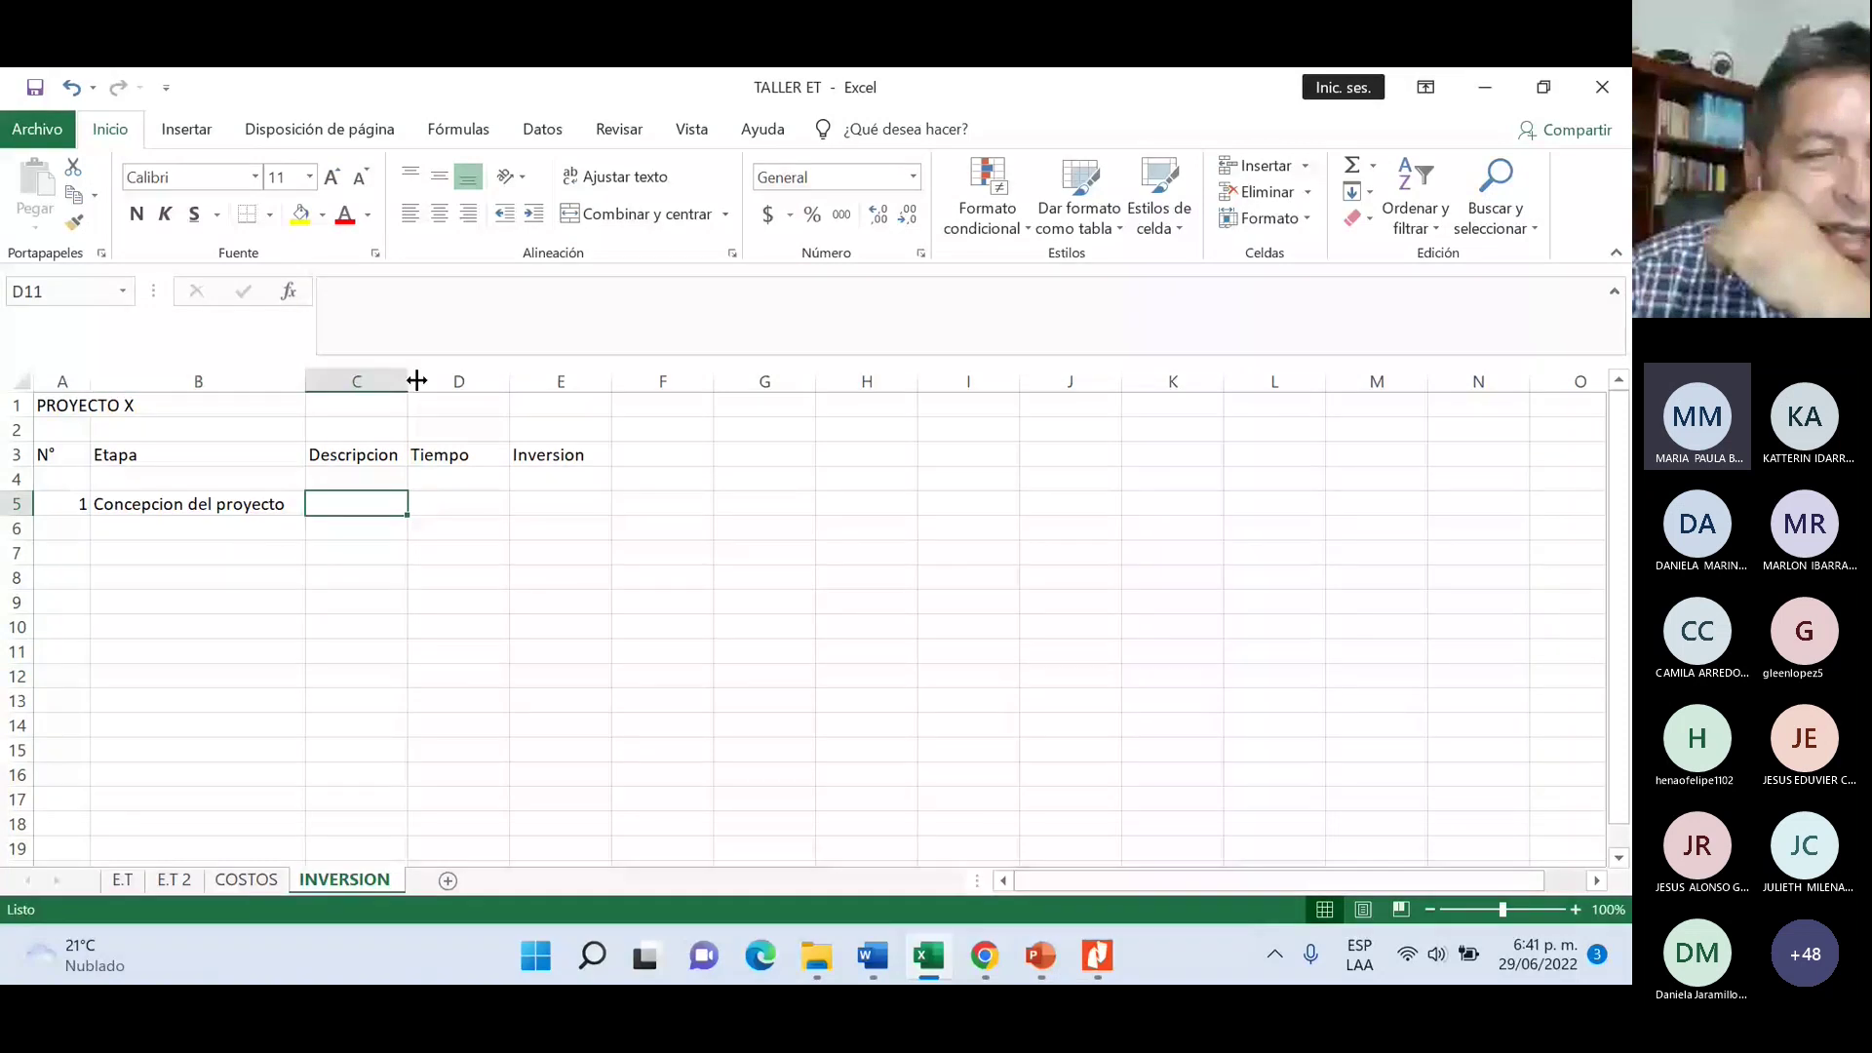
pyautogui.moveTo(416, 381); pyautogui.dragTo(458, 380)
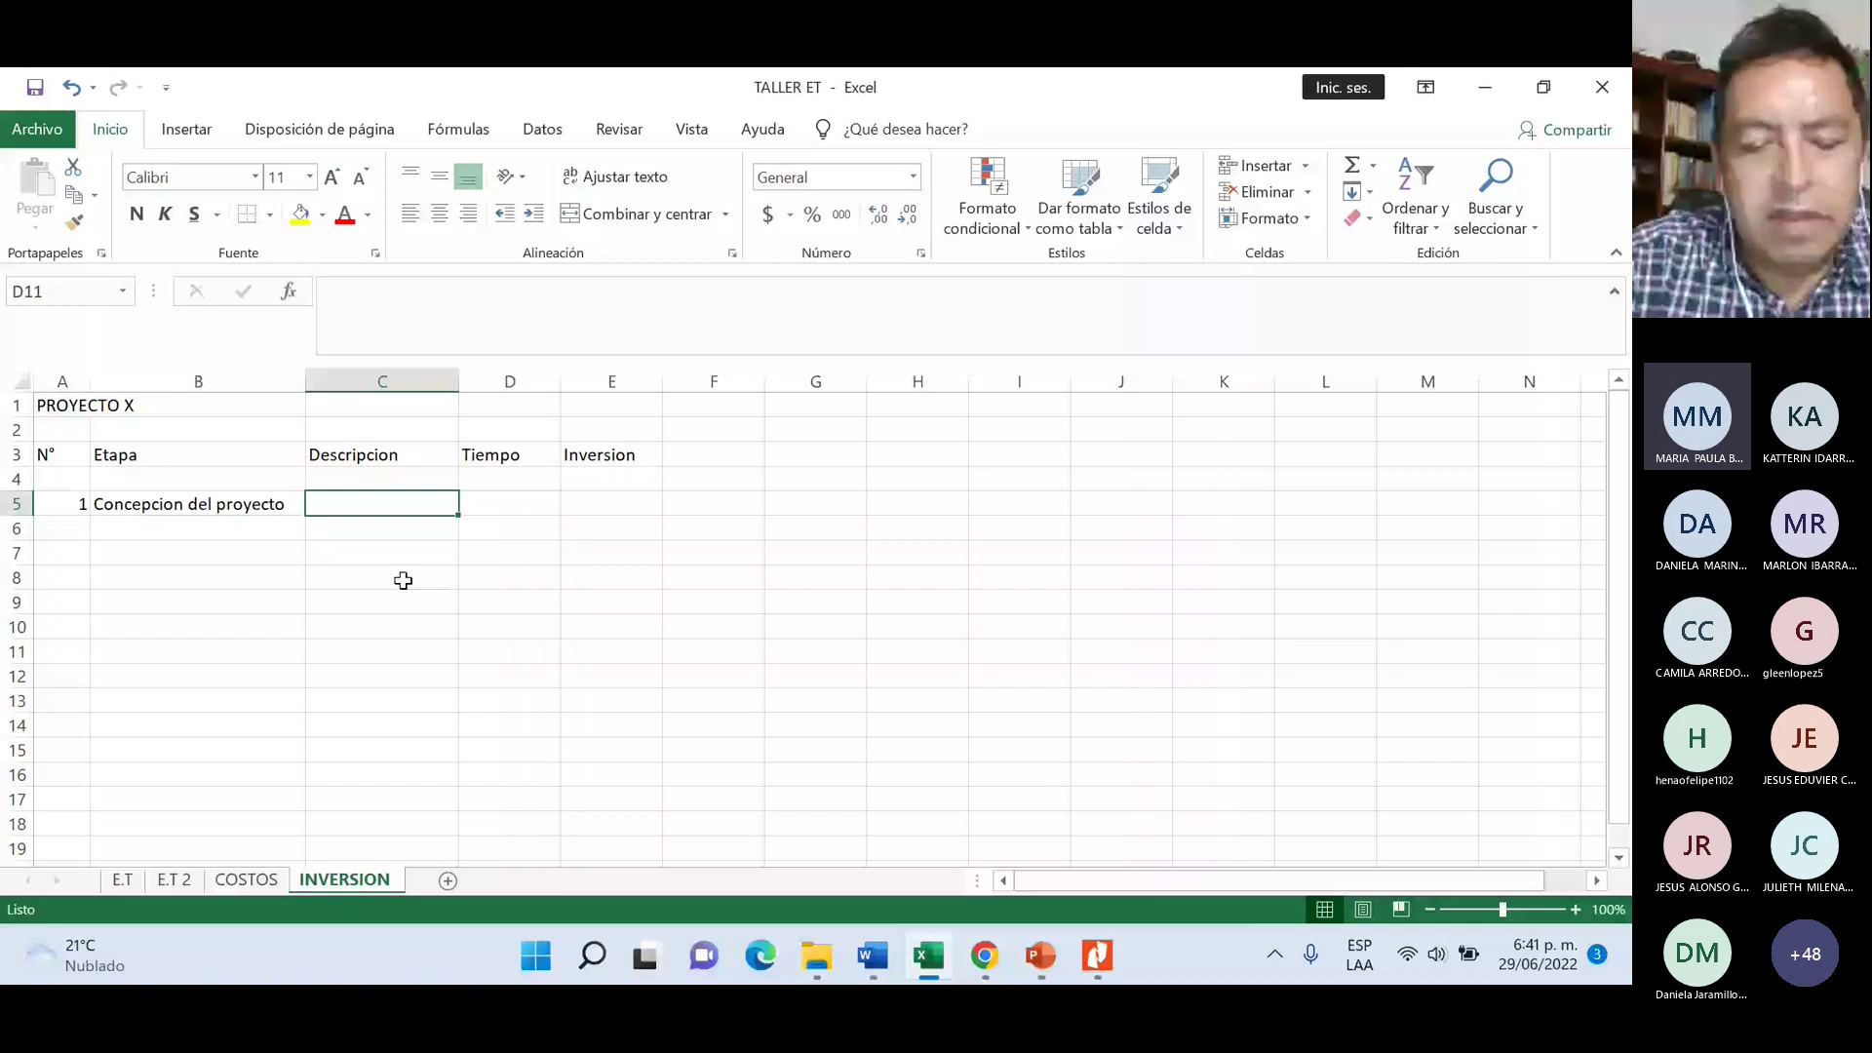
pyautogui.write('Analisis del ent')
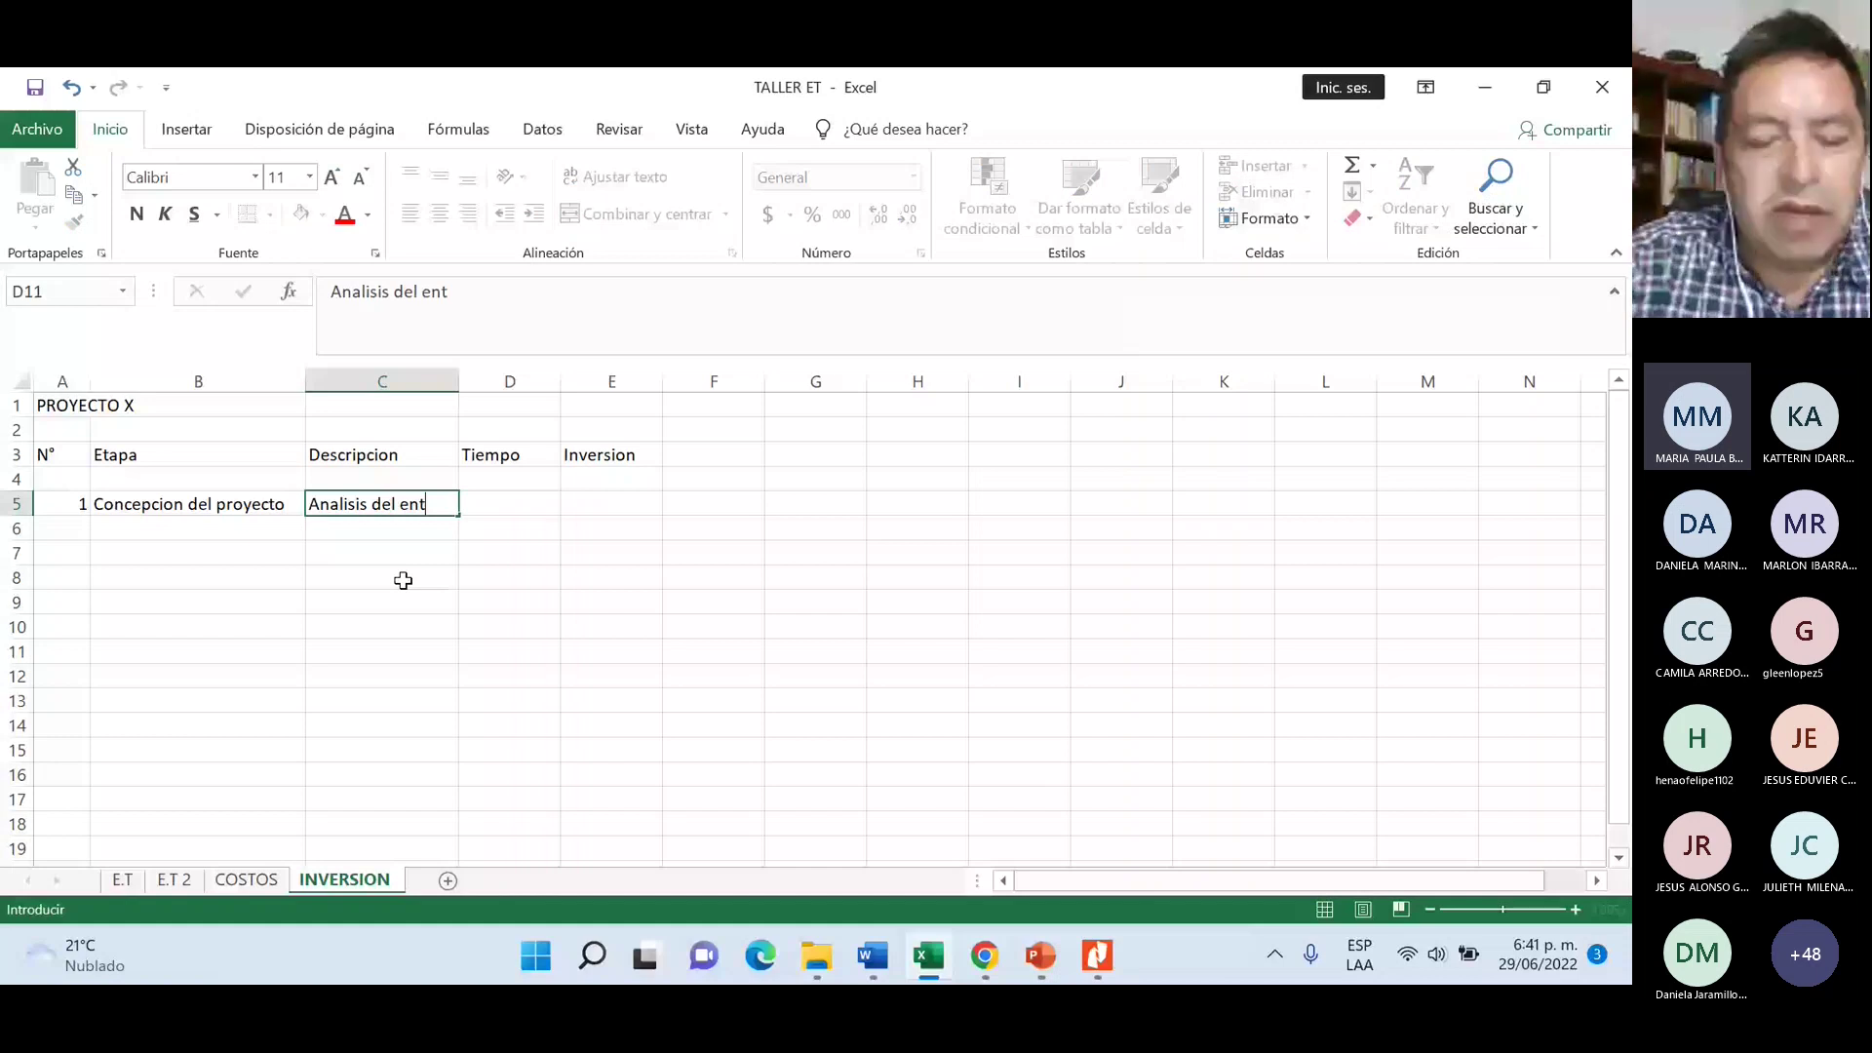
pyautogui.write('orno')
pyautogui.press('Return')
# - Enter "Identificacion de necesidades" in cell C6 and widen column C so the text fits
pyautogui.write('Iden')
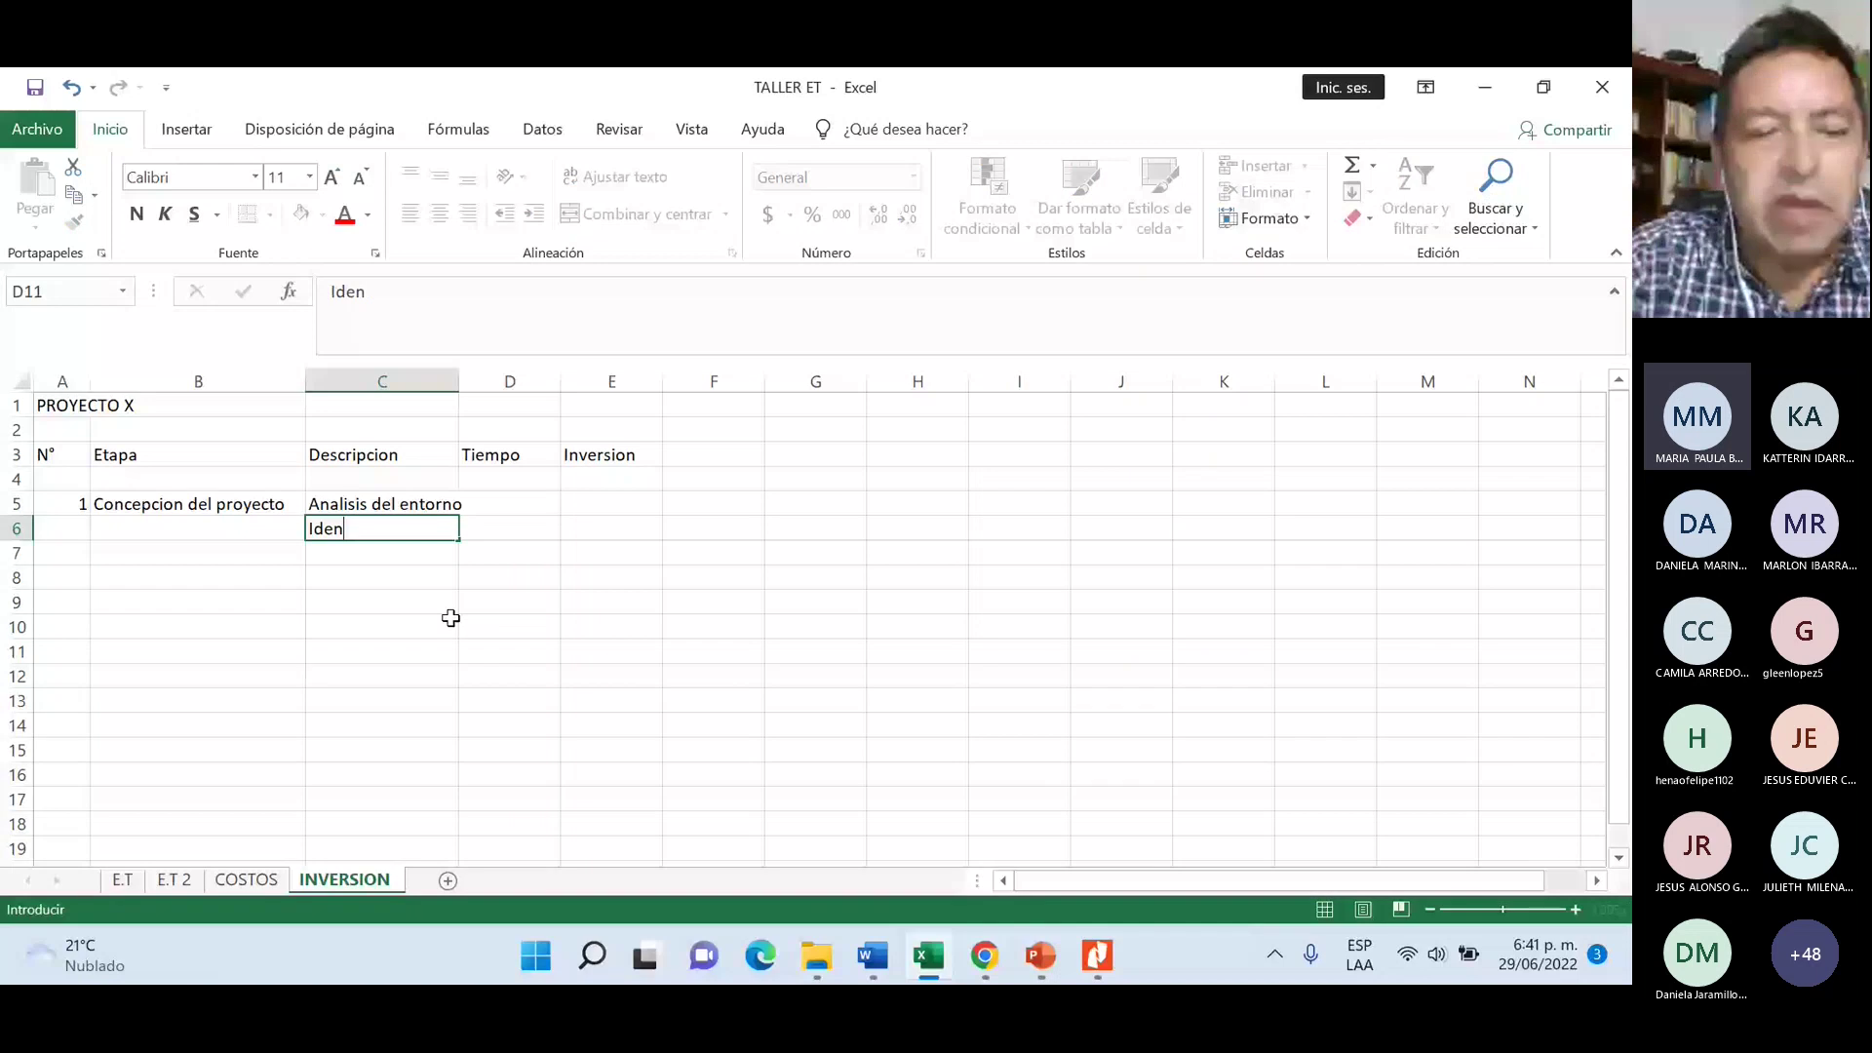
pyautogui.write('tificacion de ')
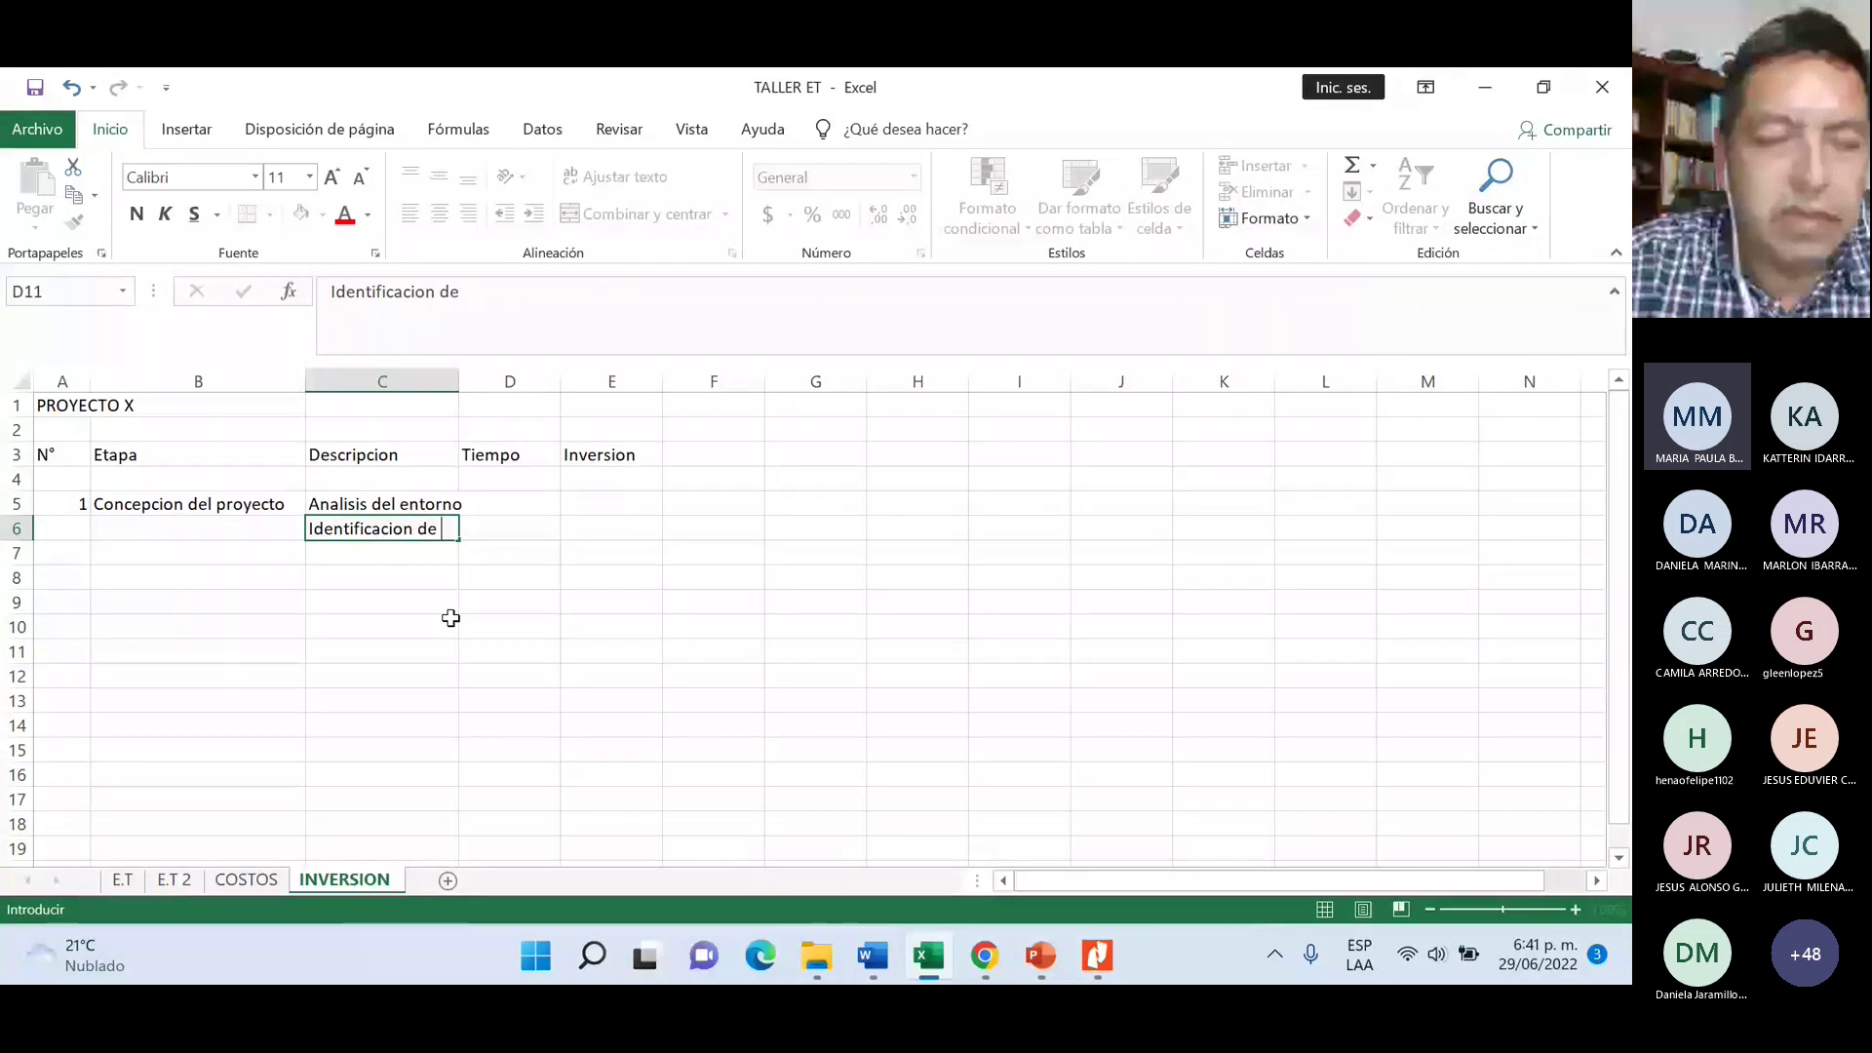
pyautogui.write('necesid')
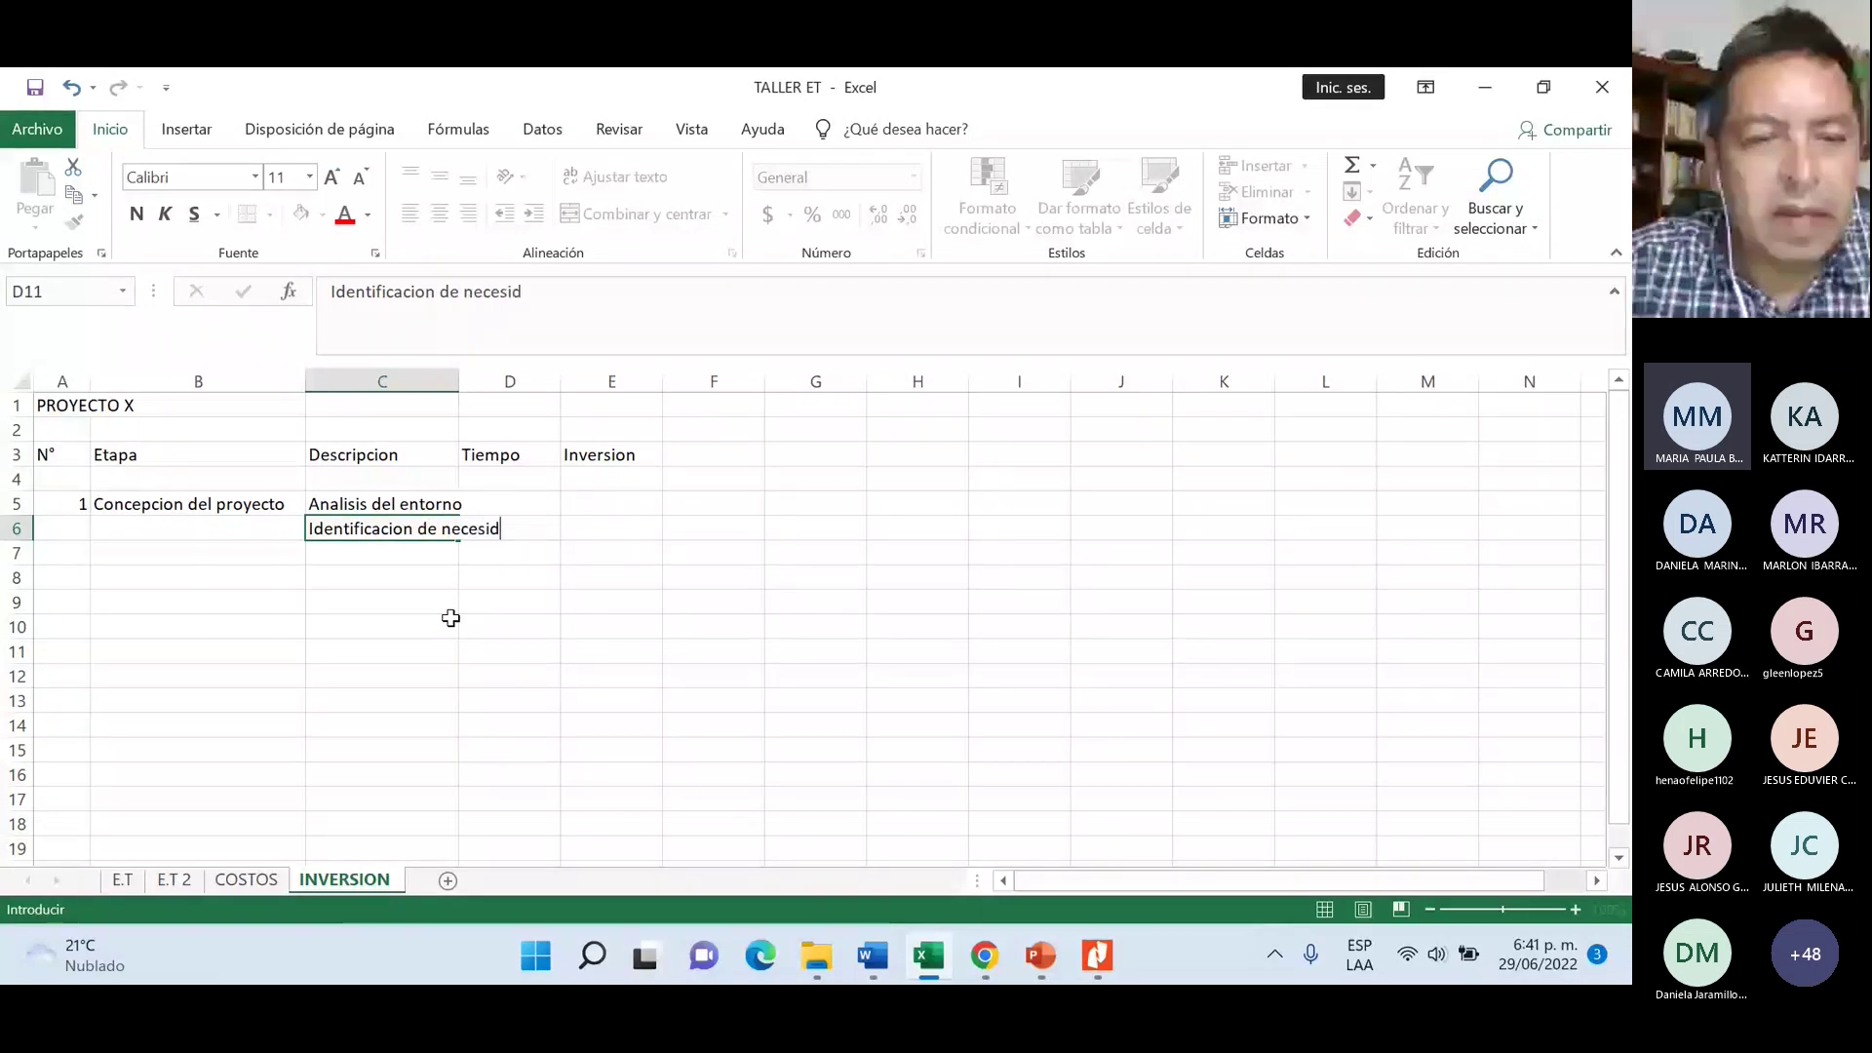
pyautogui.write('ades')
pyautogui.click(463, 626)
pyautogui.moveTo(458, 382); pyautogui.dragTo(530, 389)
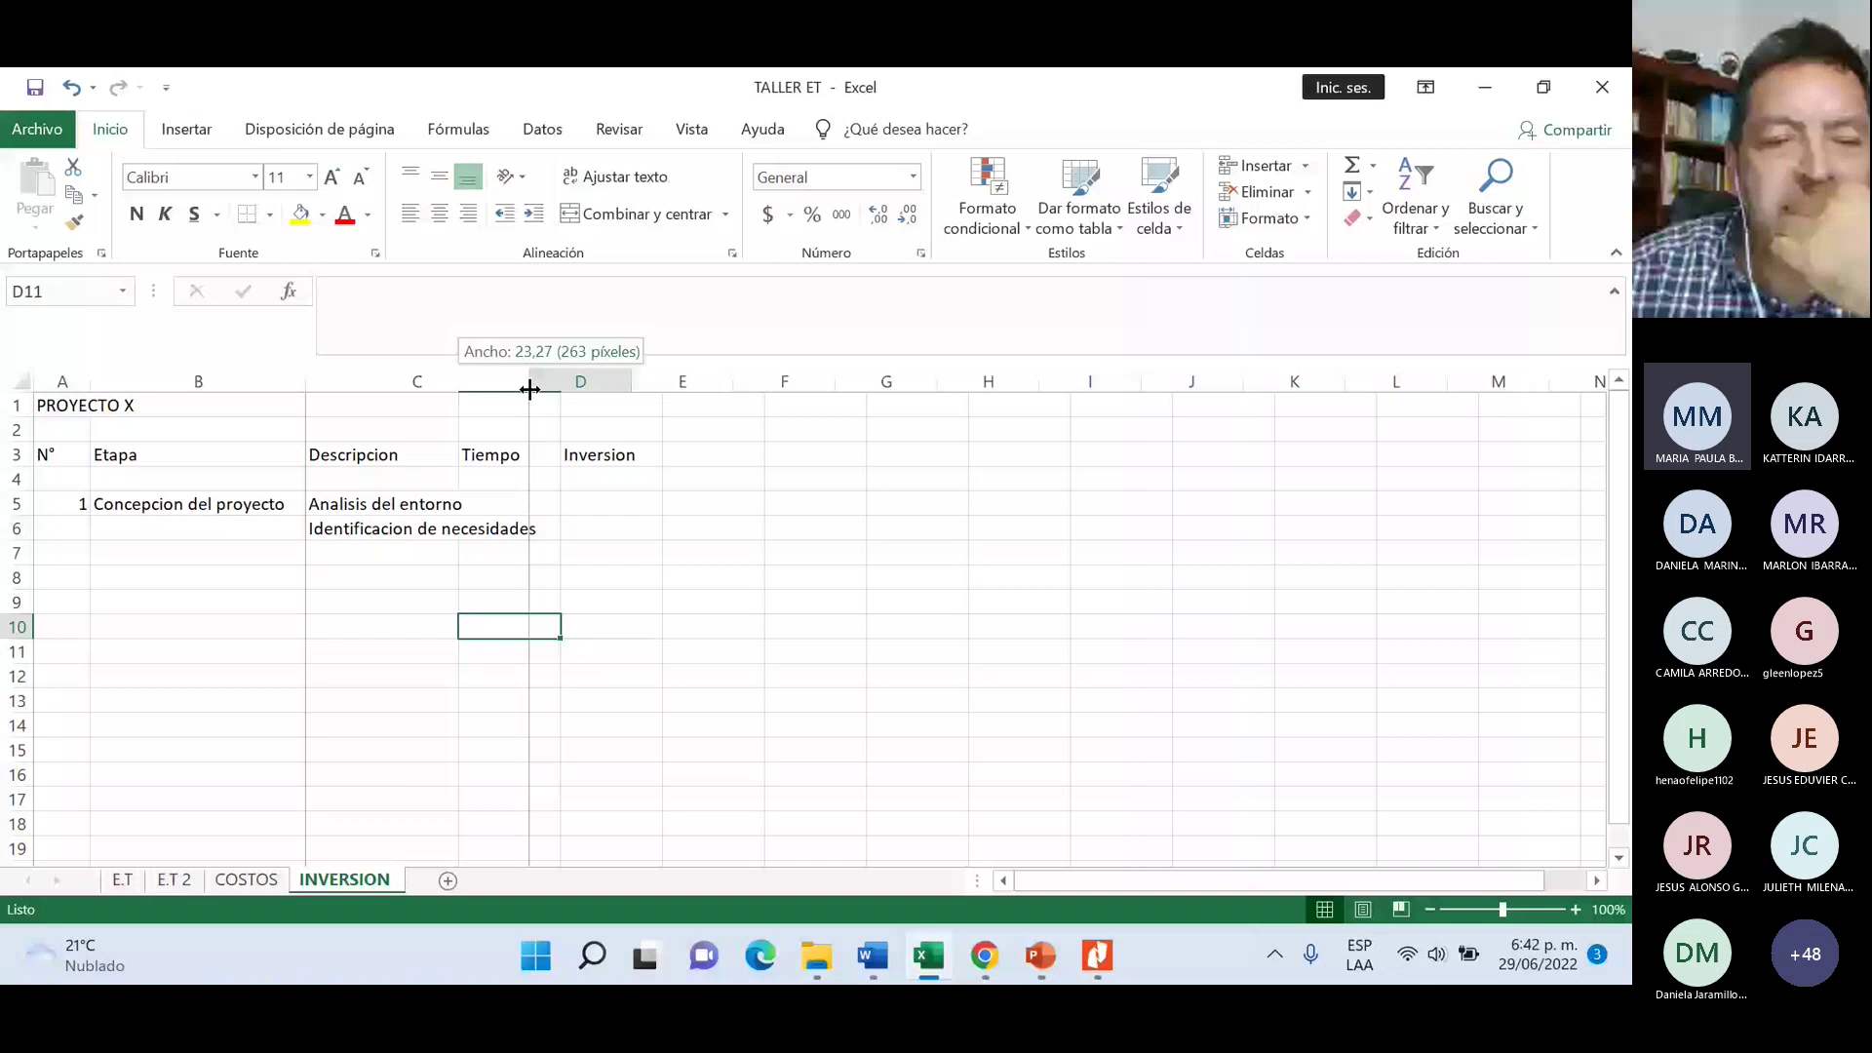
pyautogui.moveTo(530, 389); pyautogui.dragTo(529, 389)
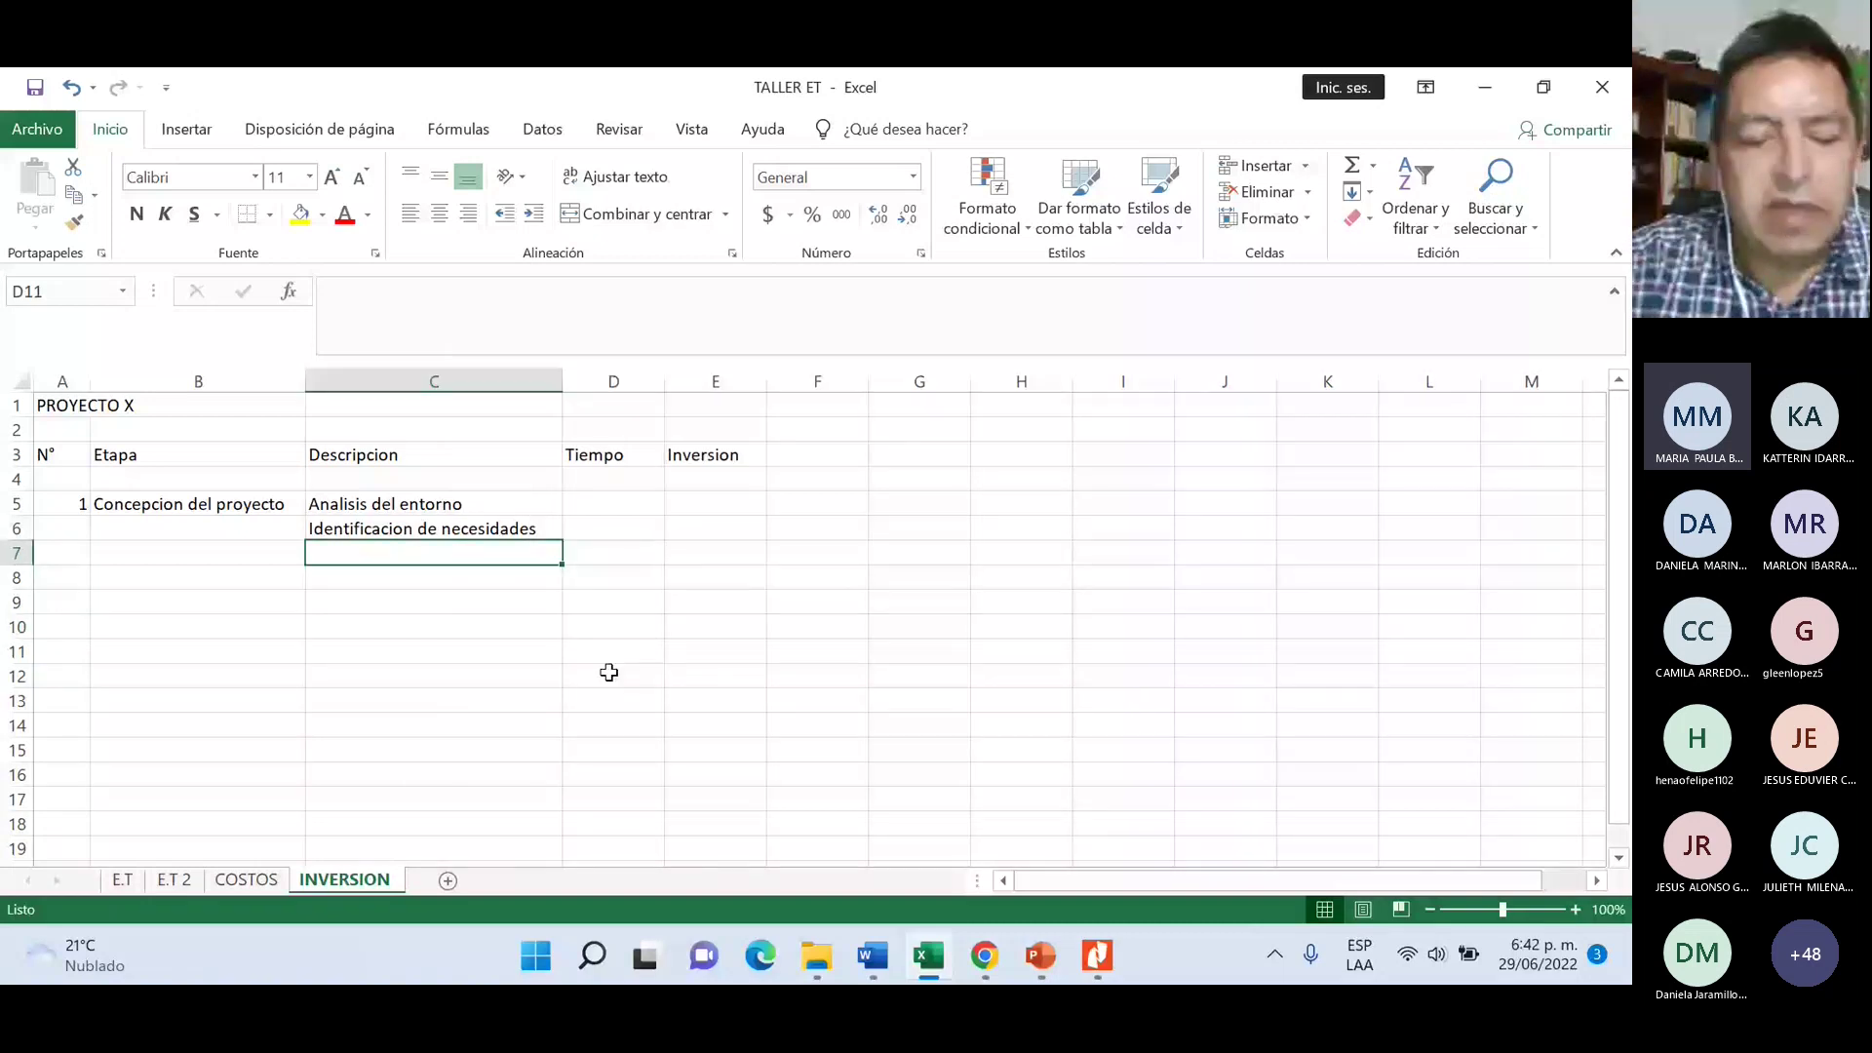
# - Enter the description "Clasificacion de las neceides" in cell C7
pyautogui.write('Clase')
pyautogui.press('BackSpace')
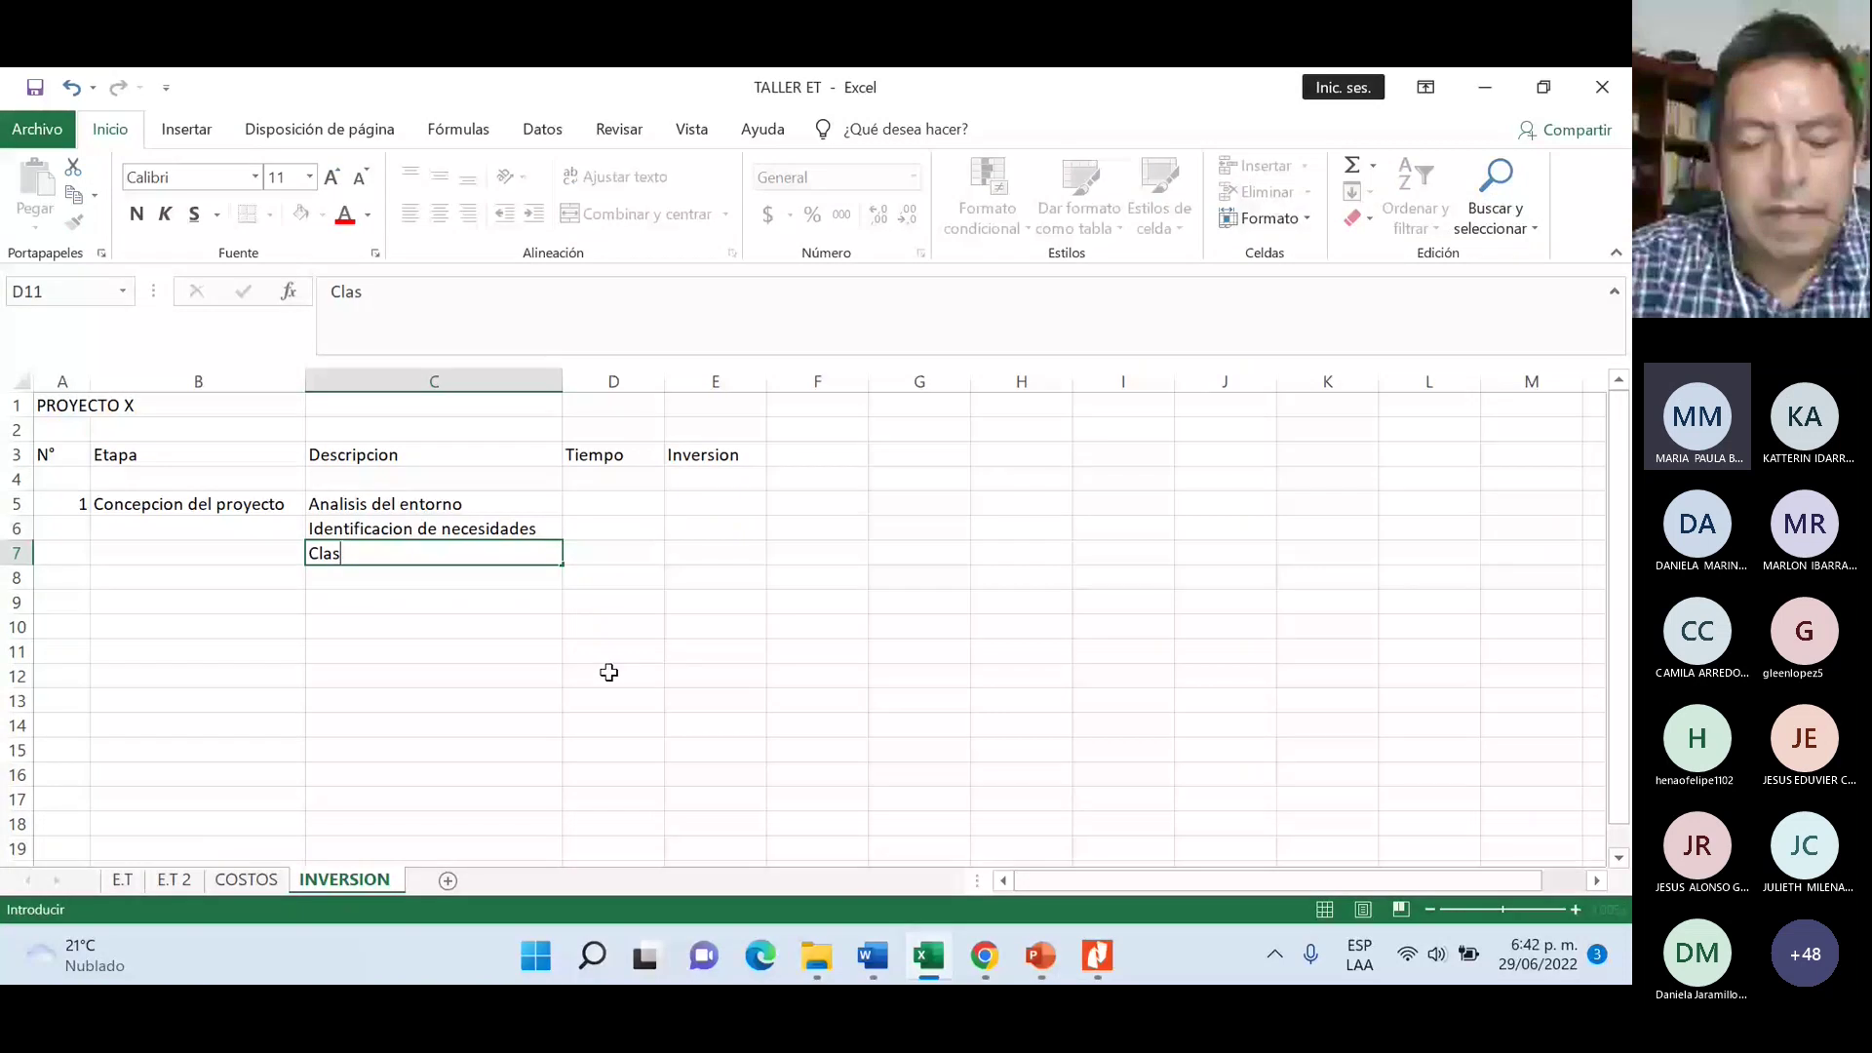
pyautogui.write('ificacion de ')
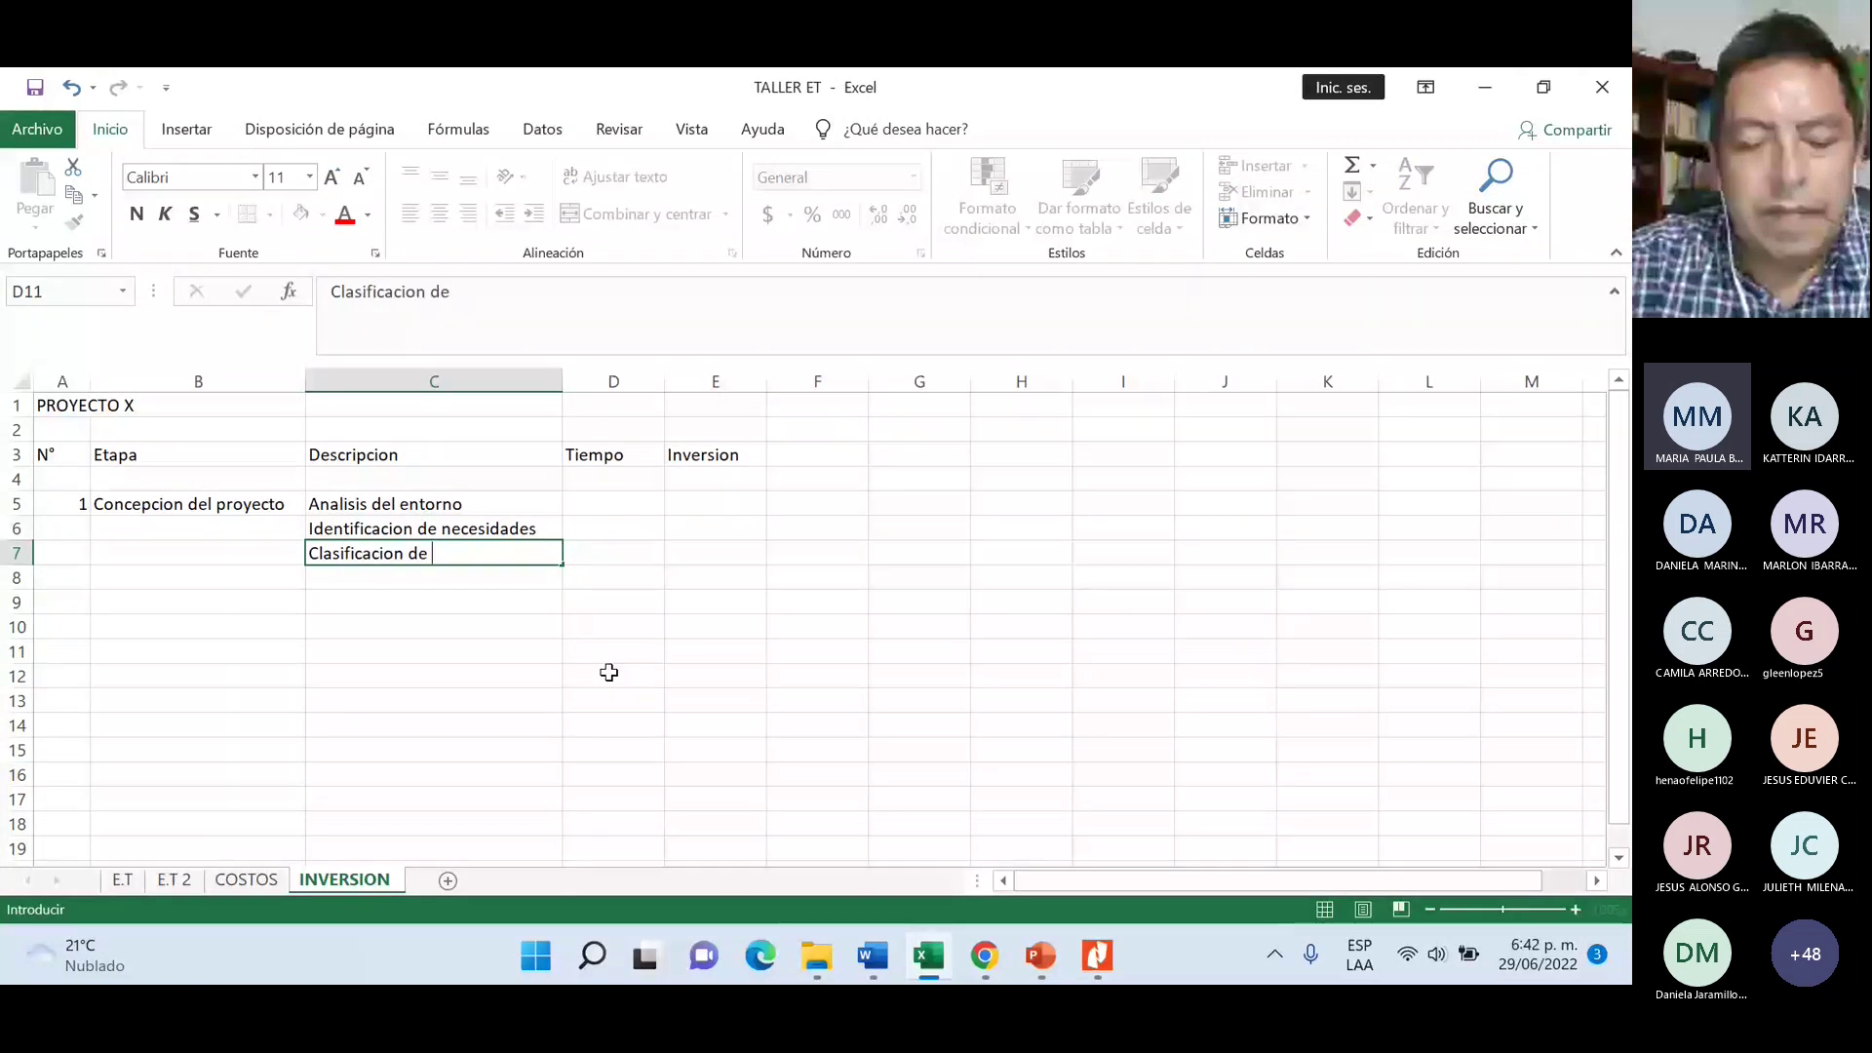
pyautogui.write('las nece')
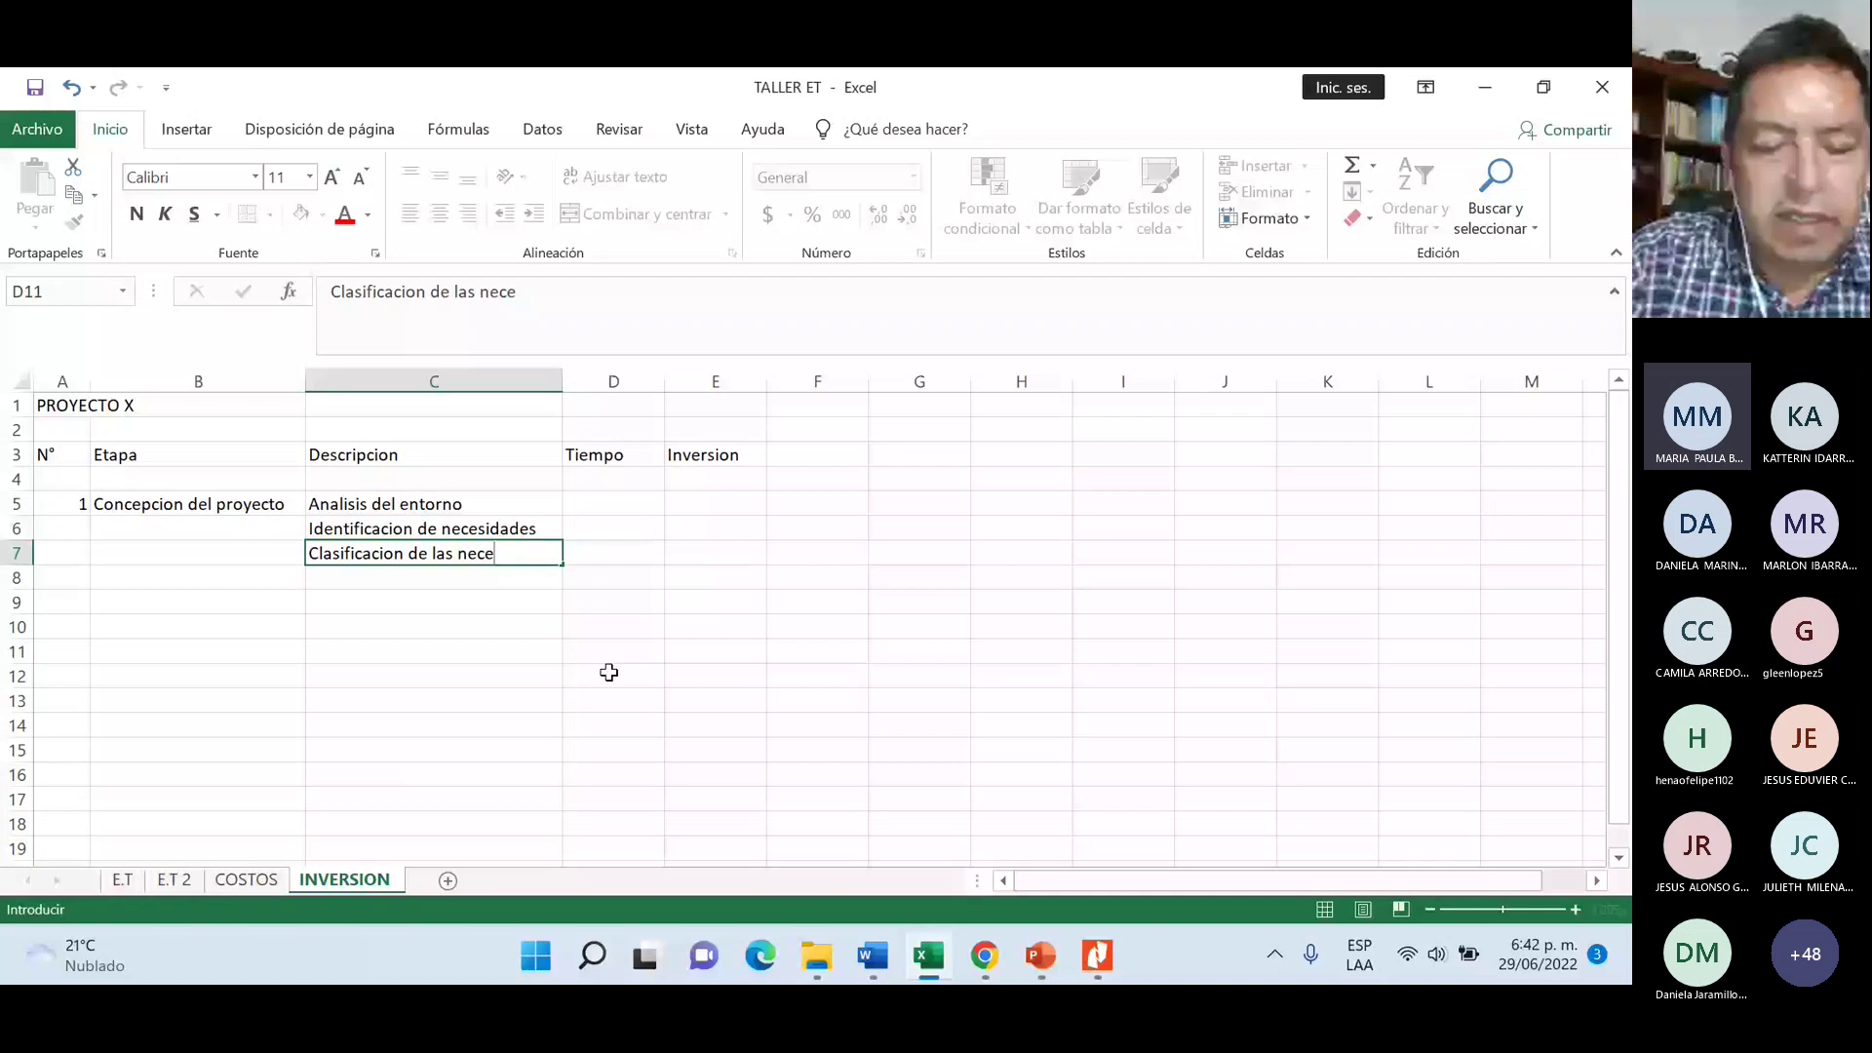
pyautogui.write('ides')
pyautogui.press('Return')
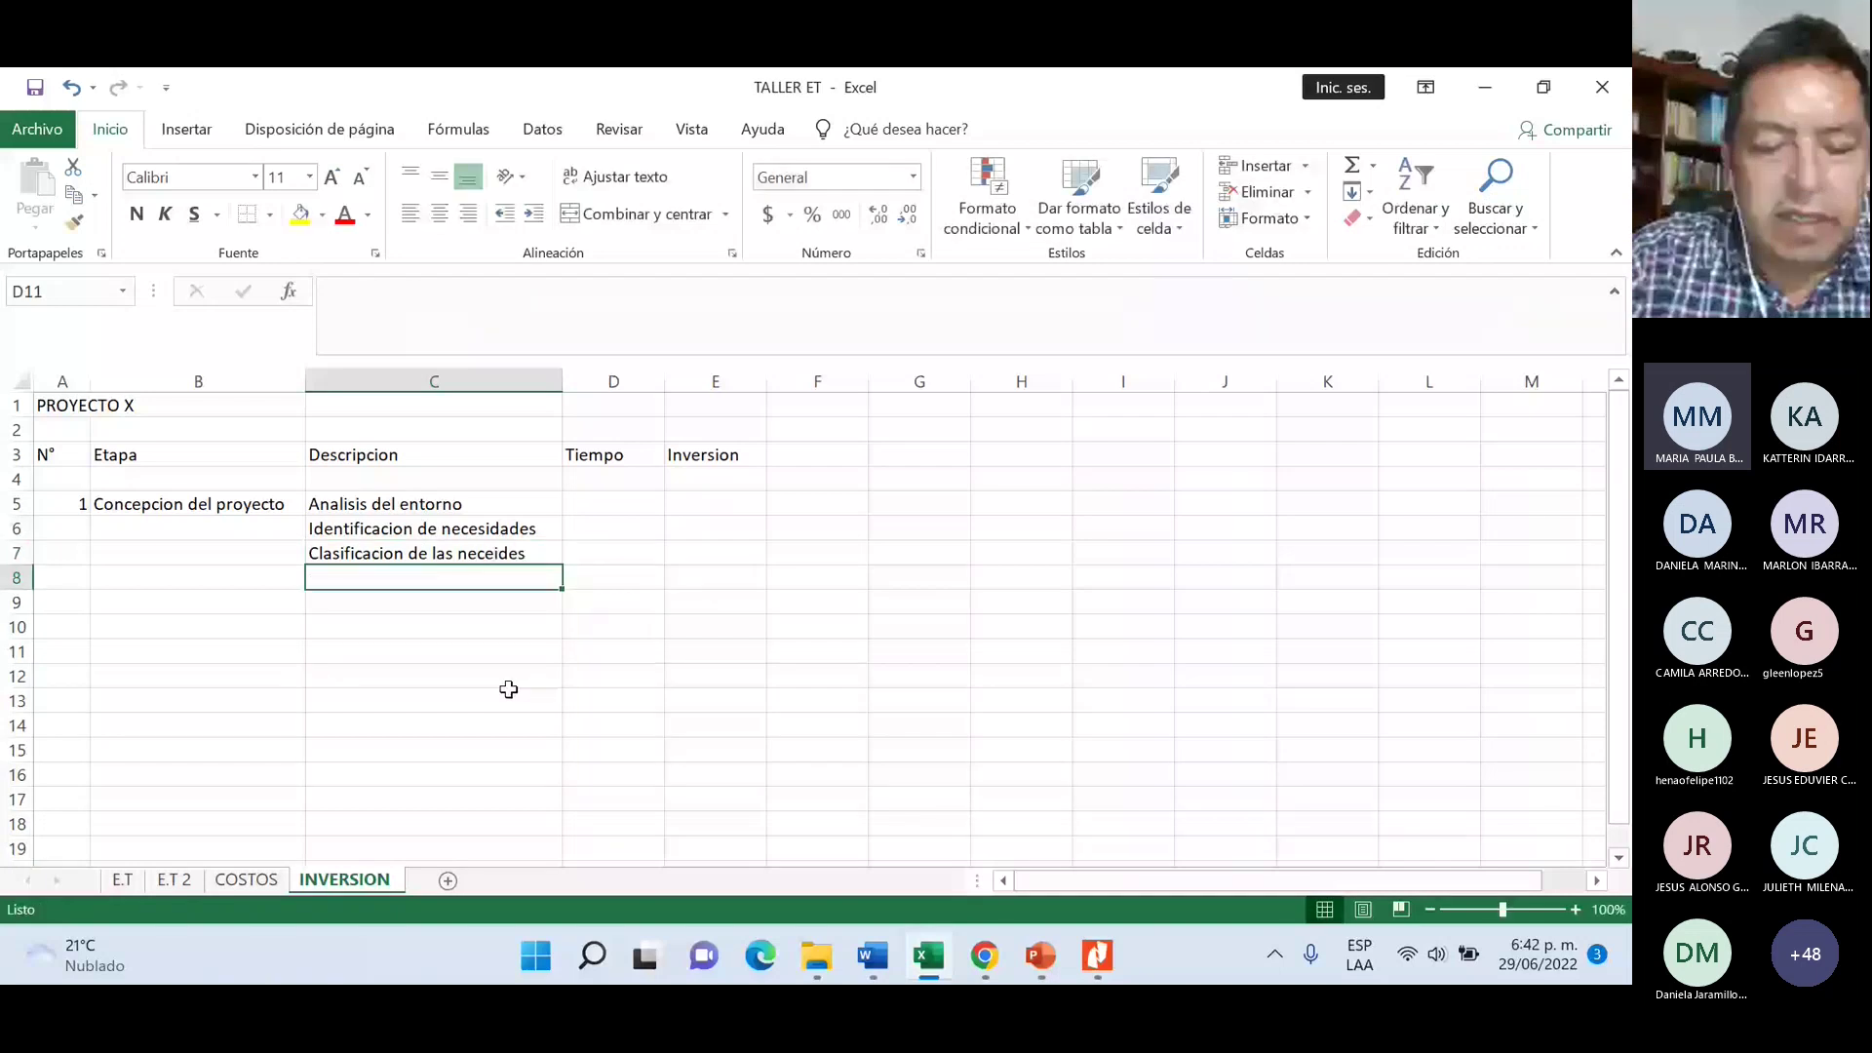
# - Enter the description "Contextualizacion" in cell C8 and clear the stray text from cell A8
pyautogui.write('Cont')
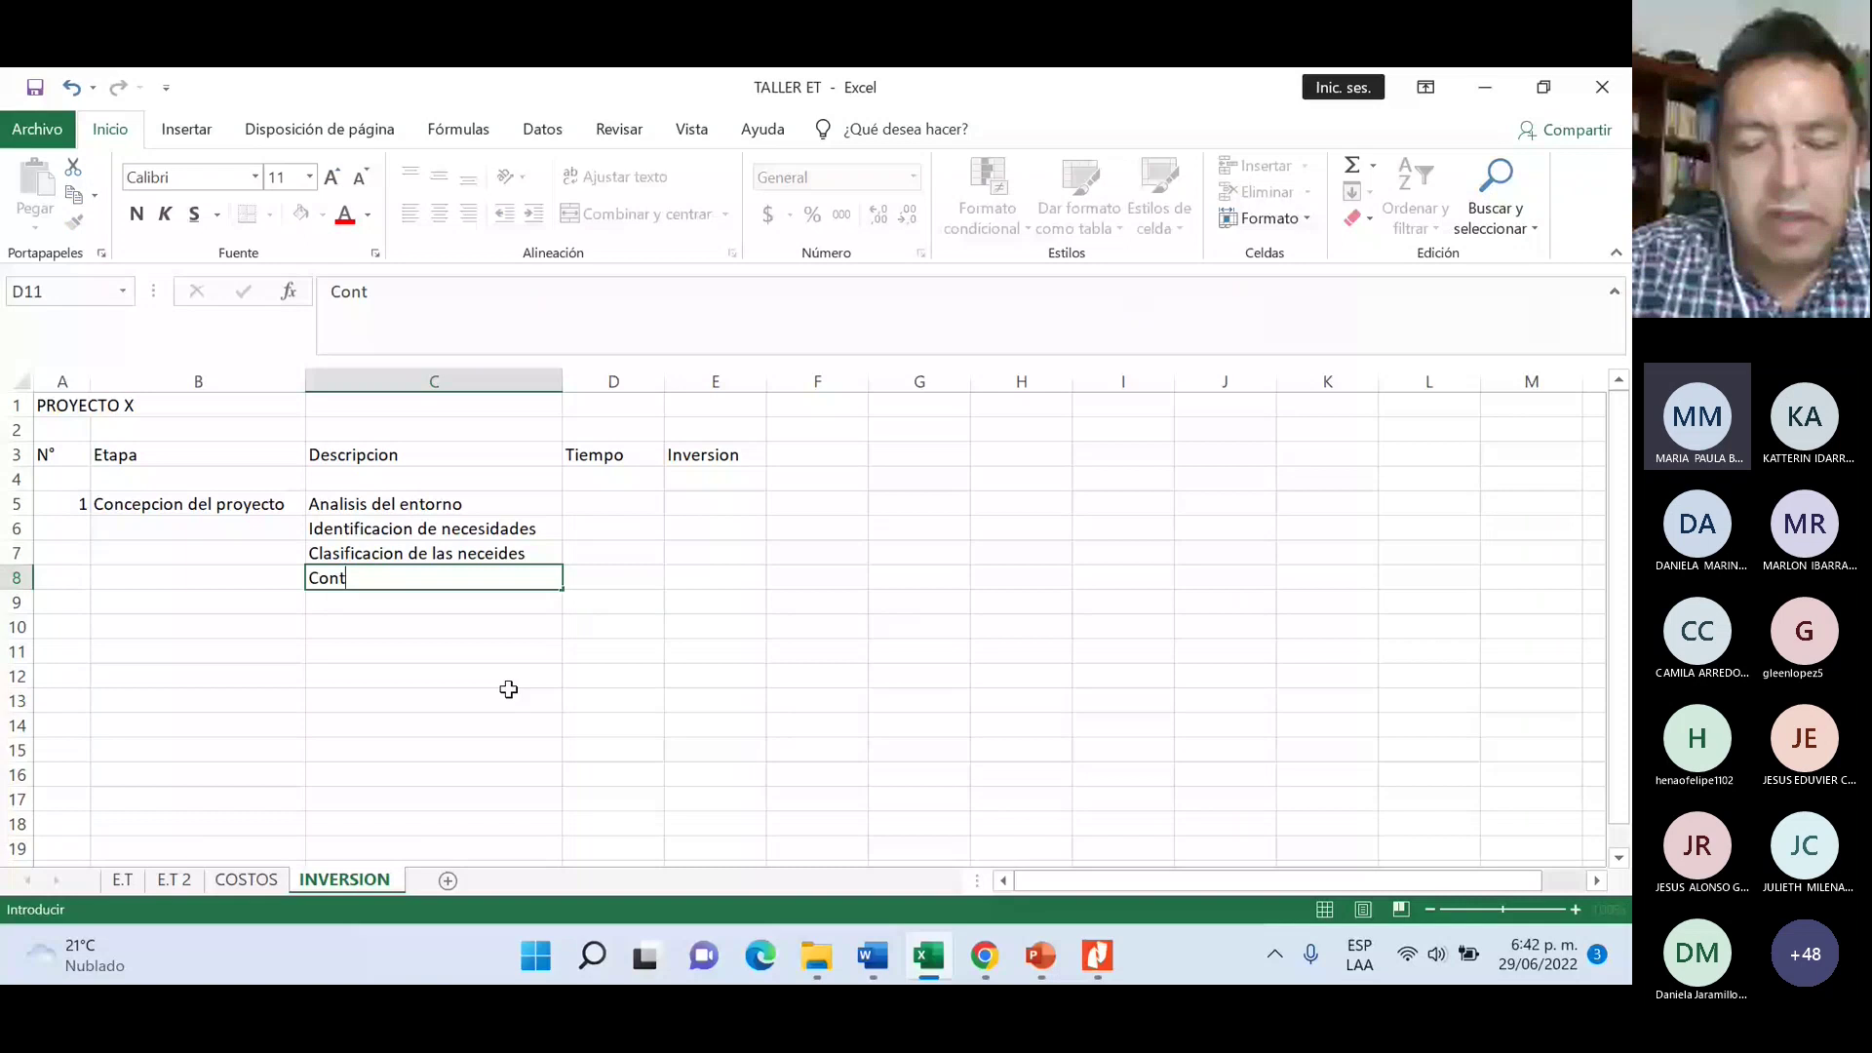
pyautogui.write('exr')
pyautogui.press('Left')
pyautogui.press('Left')
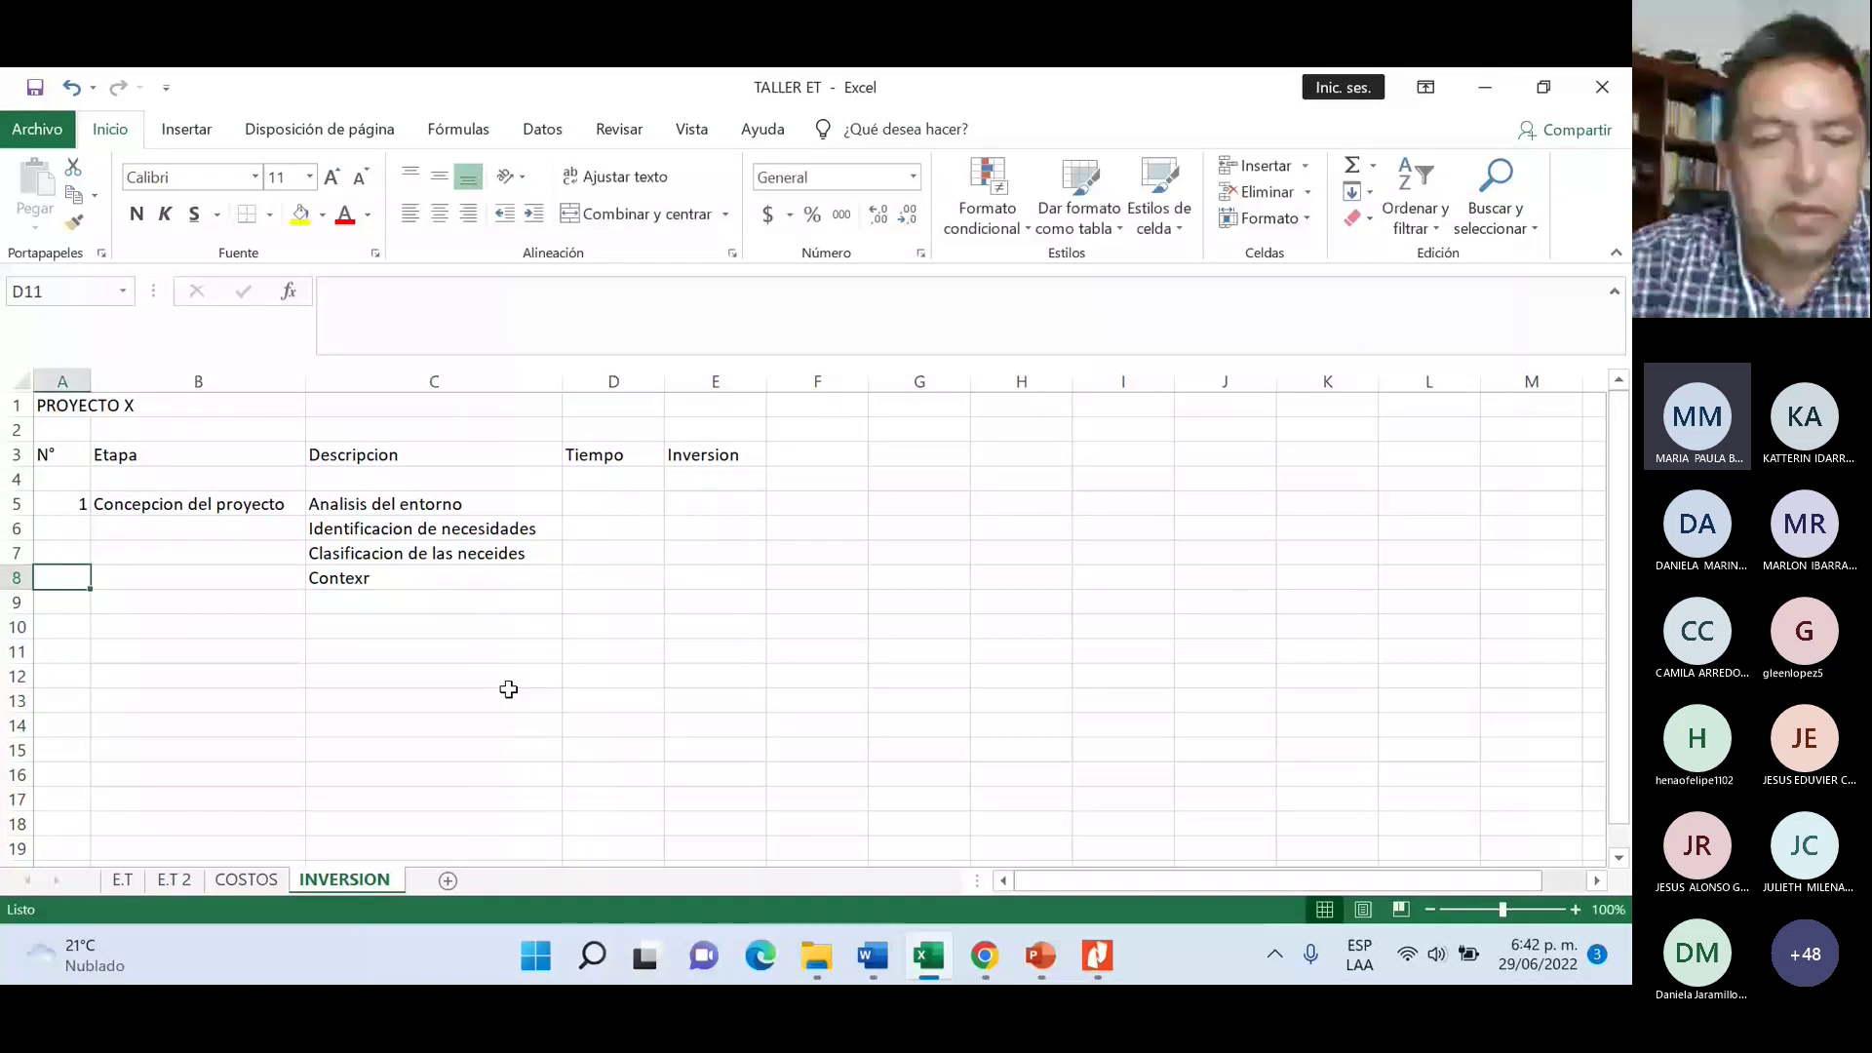
pyautogui.write('tualiza')
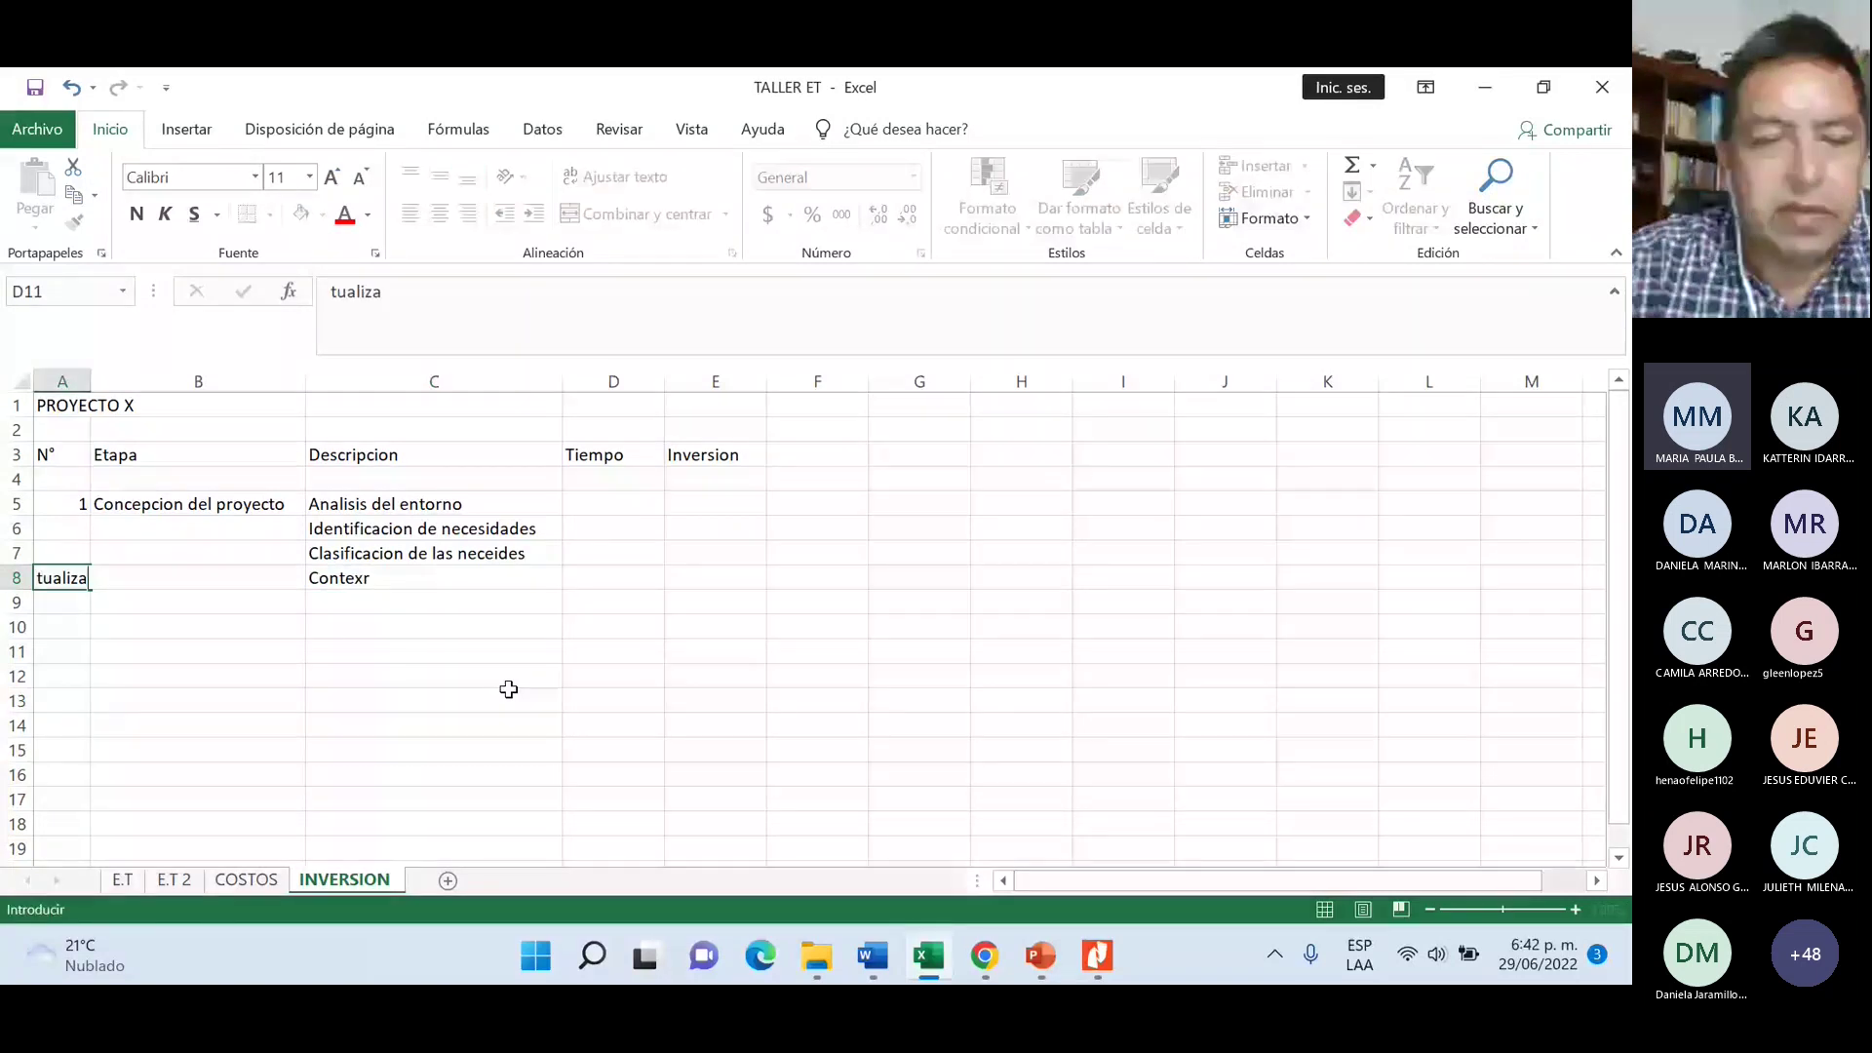
pyautogui.write('cion')
pyautogui.press('Right')
pyautogui.press('Right')
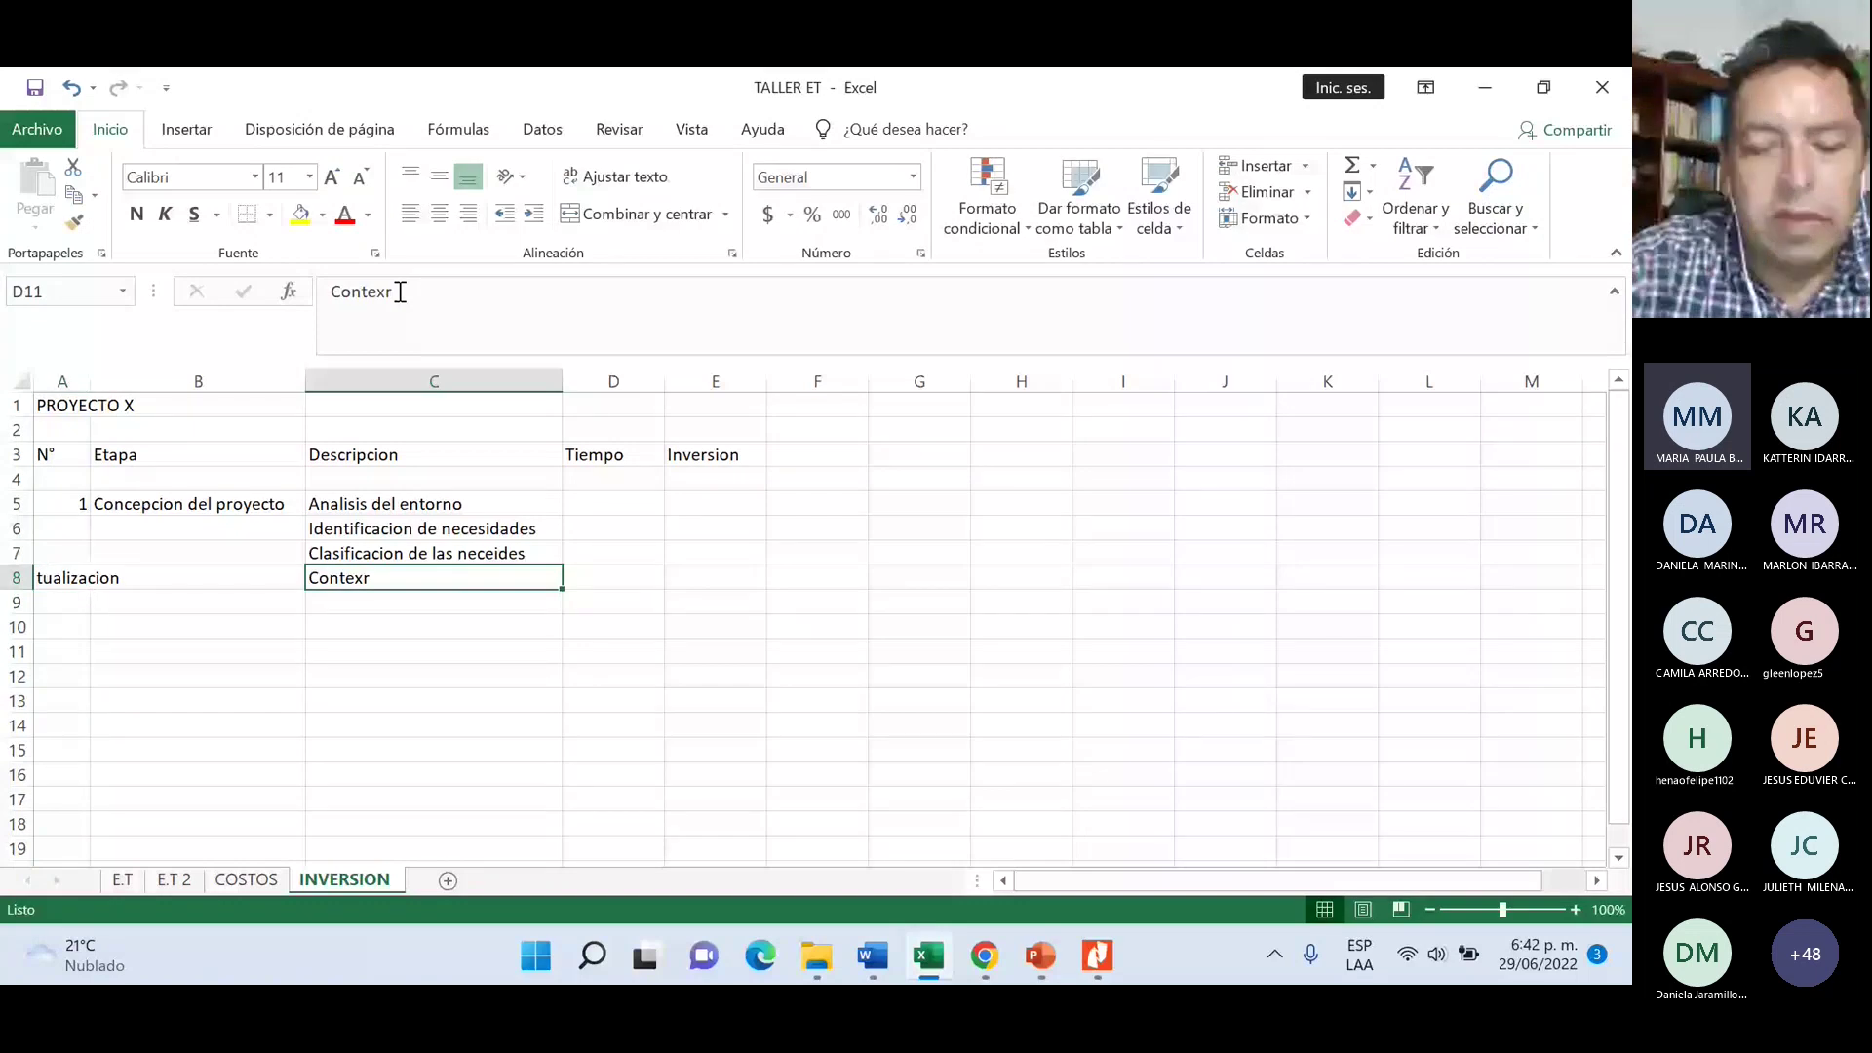
pyautogui.click(400, 292)
pyautogui.press('BackSpace')
pyautogui.write('tualizacion')
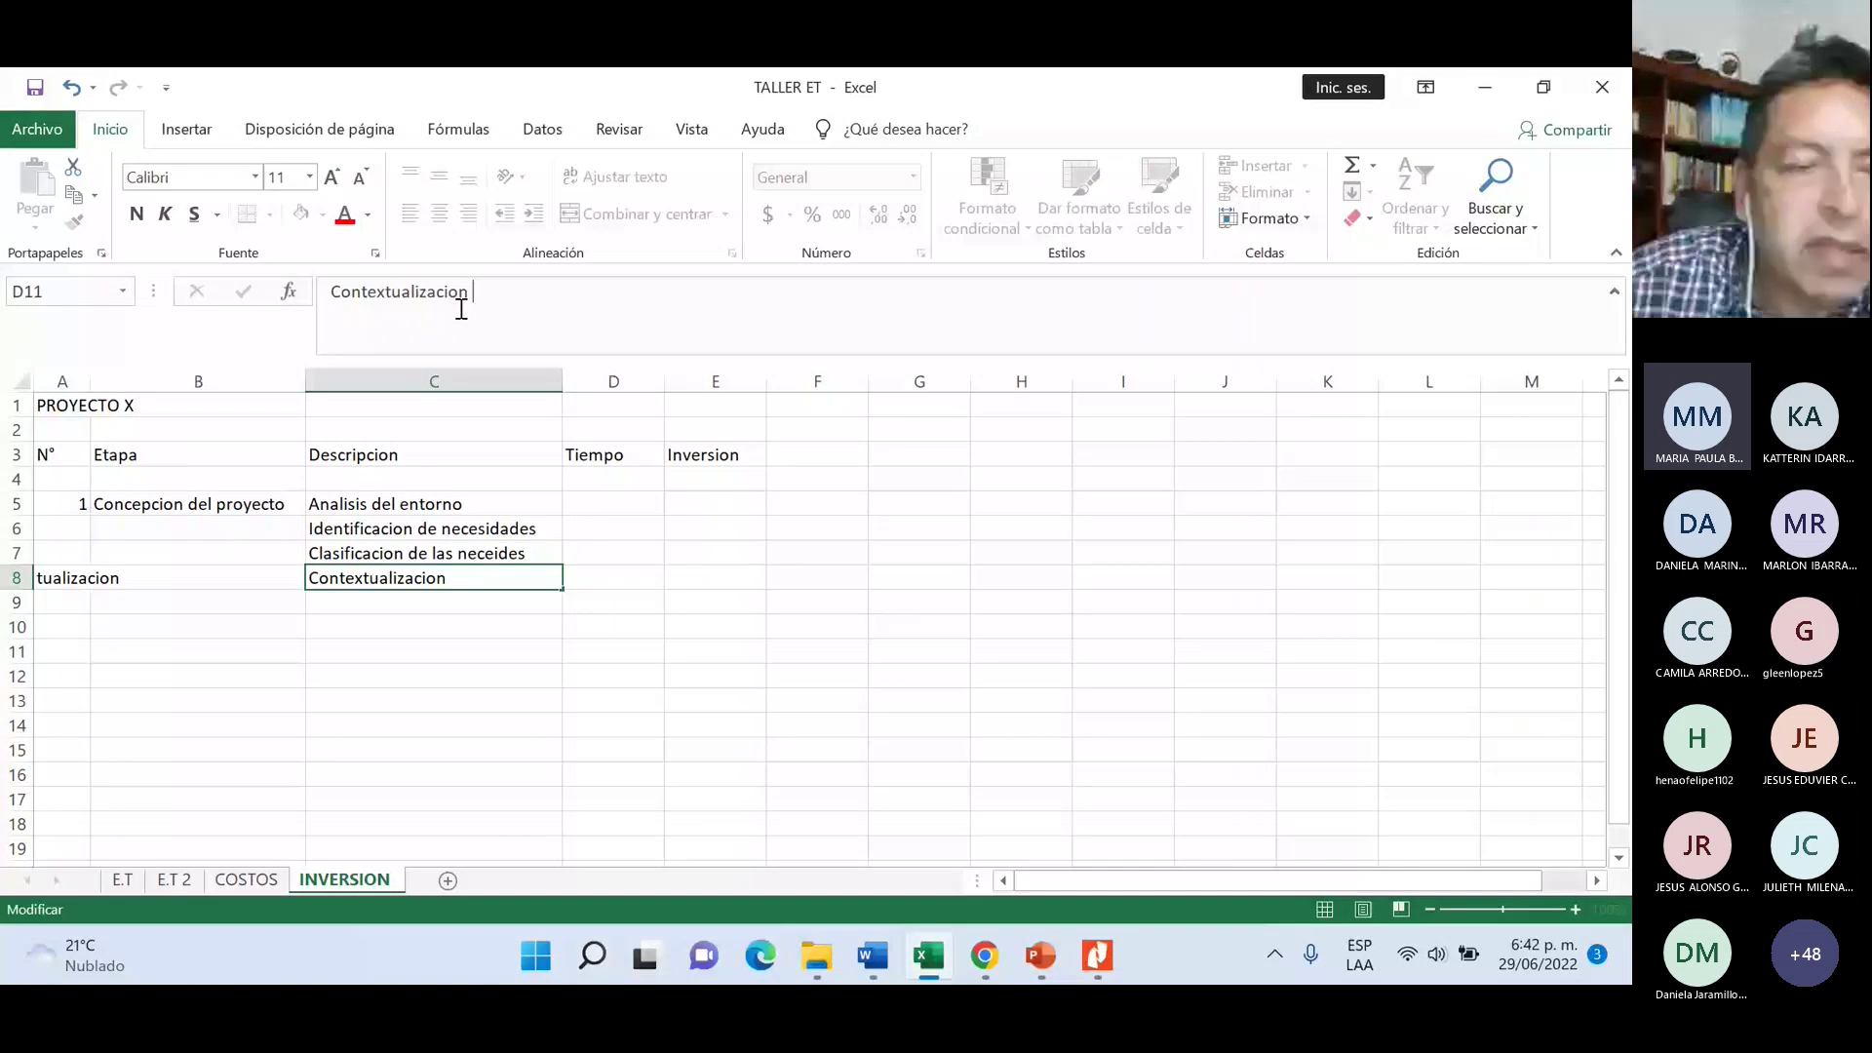
pyautogui.press('Return')
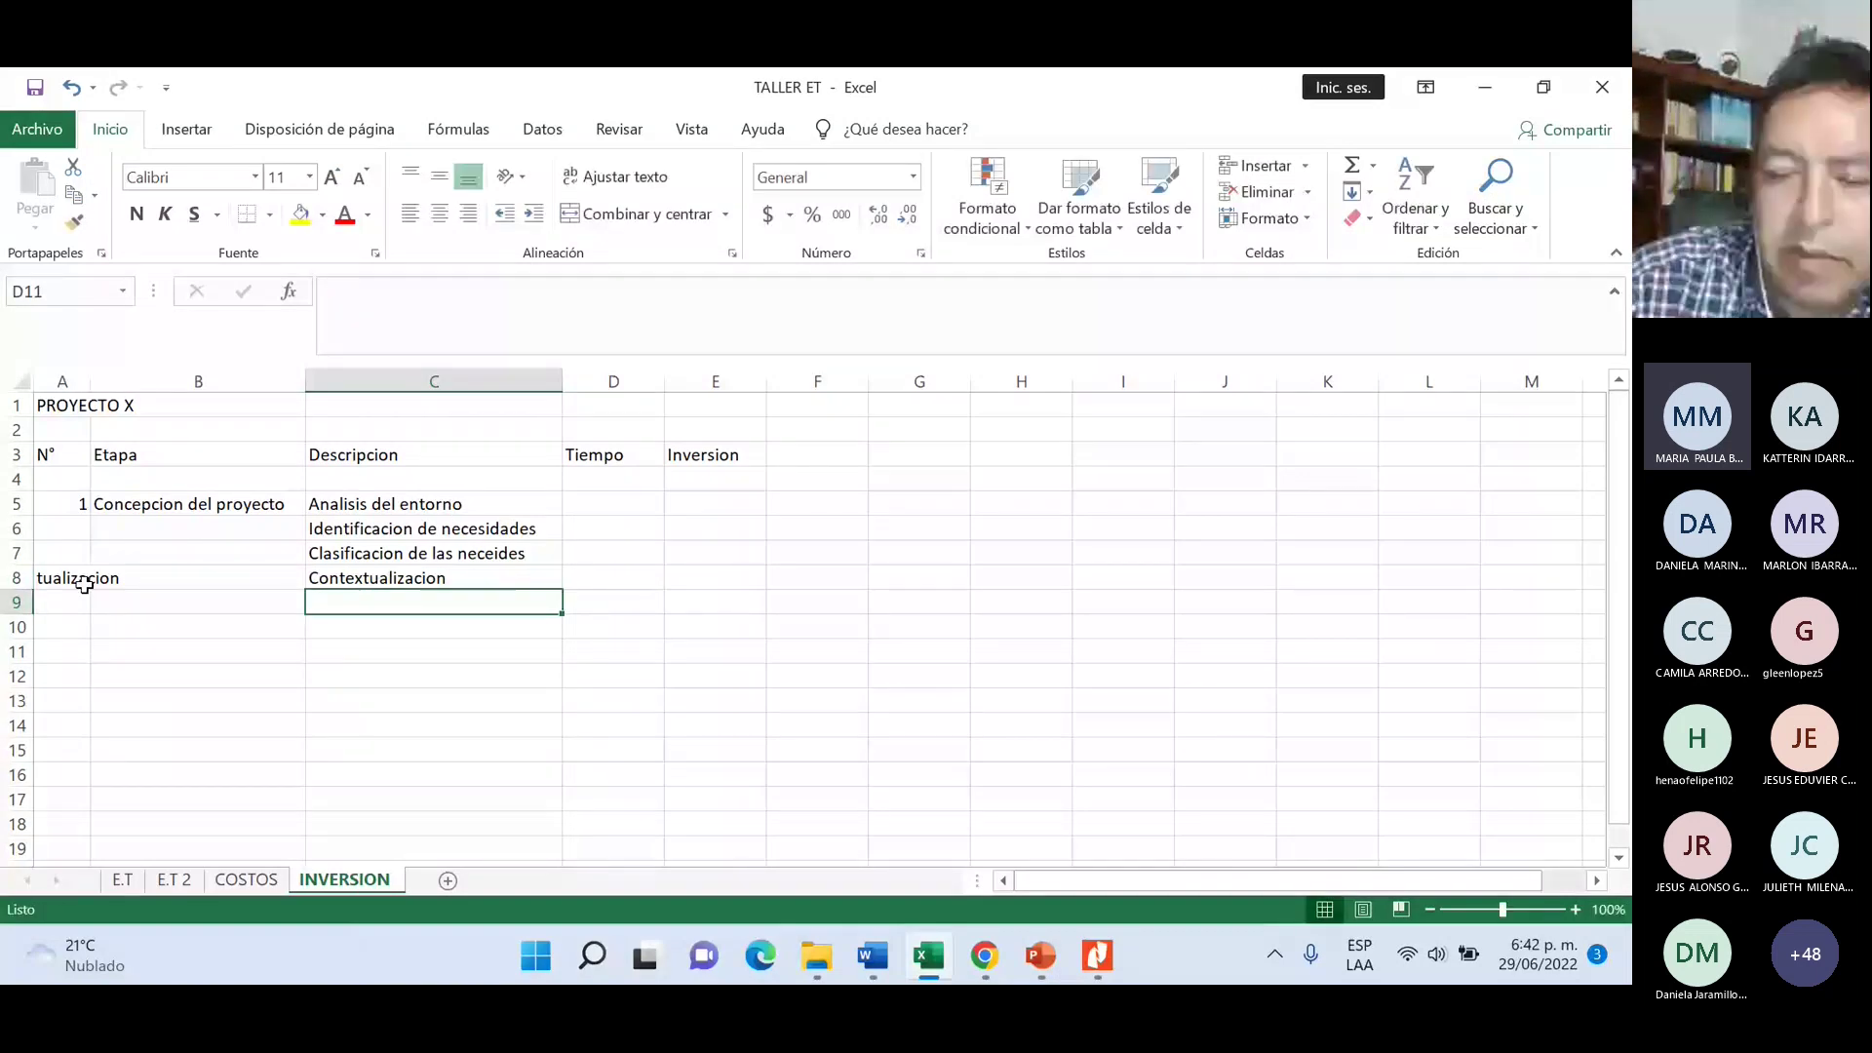
pyautogui.click(84, 583)
pyautogui.press('Delete')
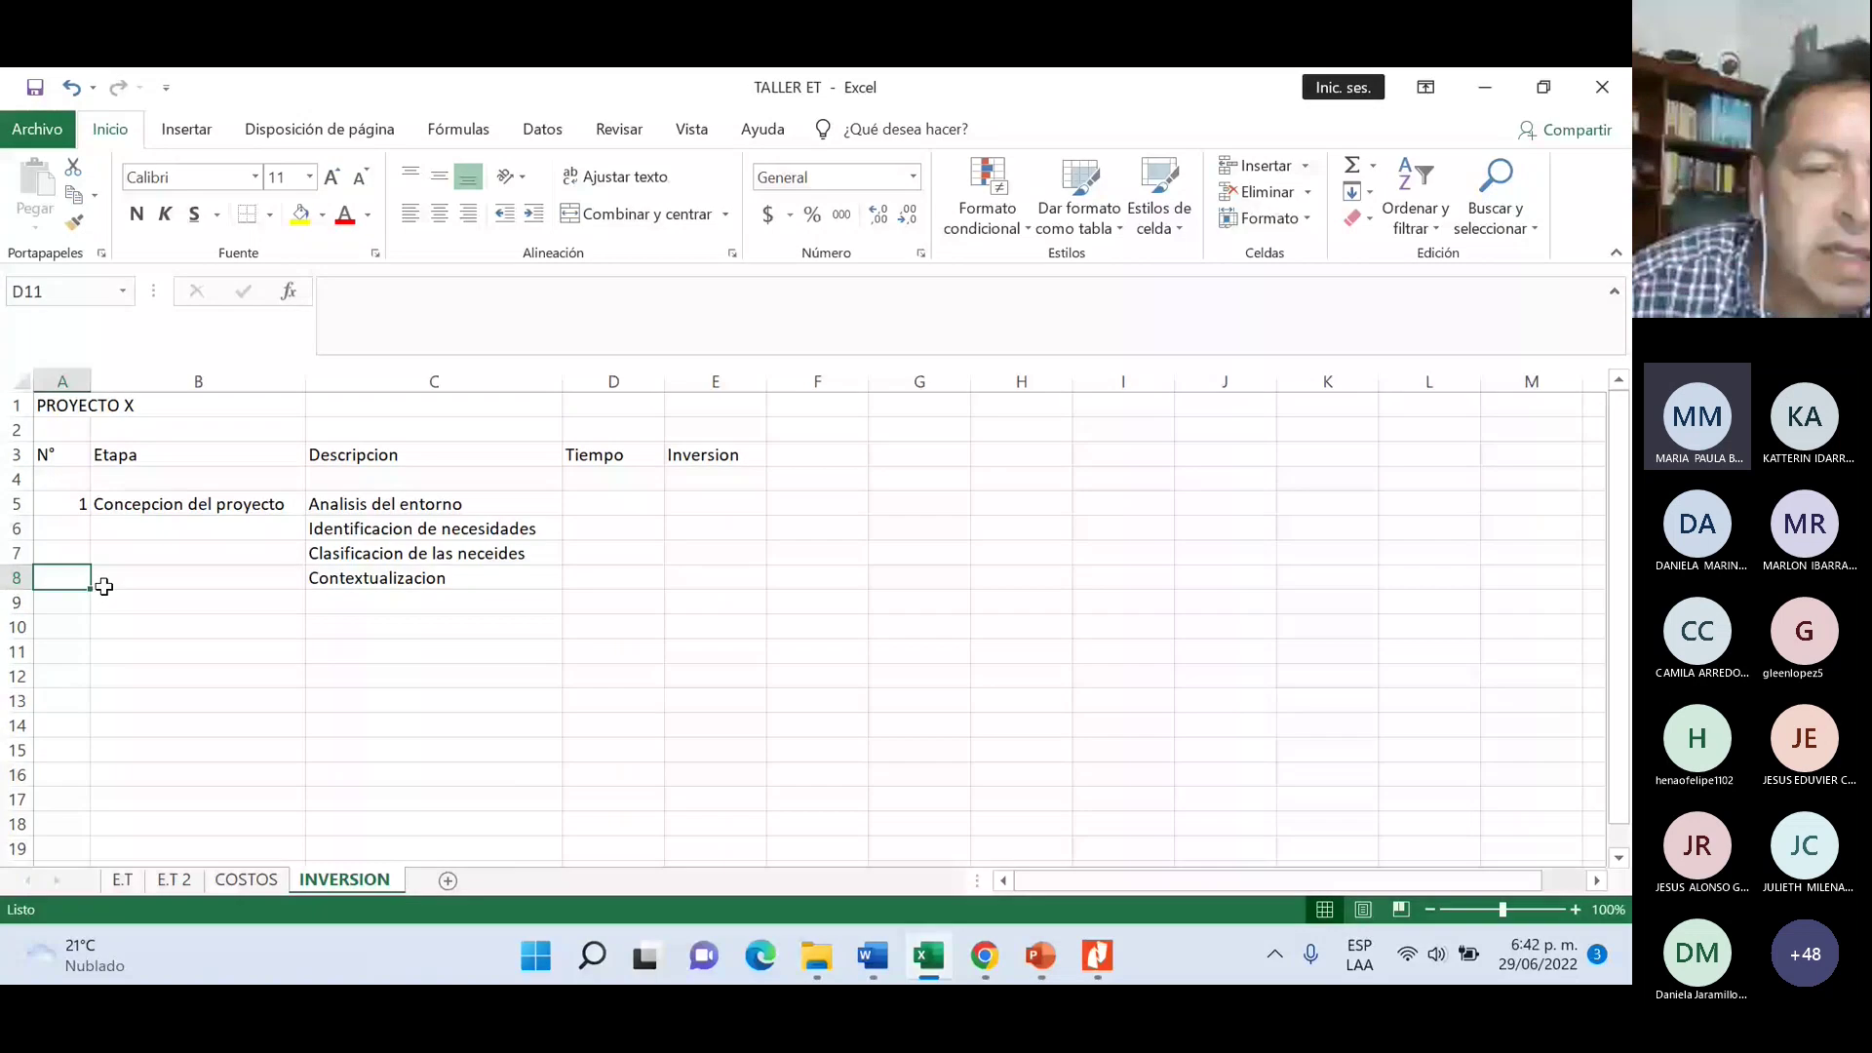
# - Enter a time of 2 in cell D5 for "Analisis del entorno"
pyautogui.press('Right')
pyautogui.press('Right')
pyautogui.press('Up')
pyautogui.press('Up')
pyautogui.press('Up')
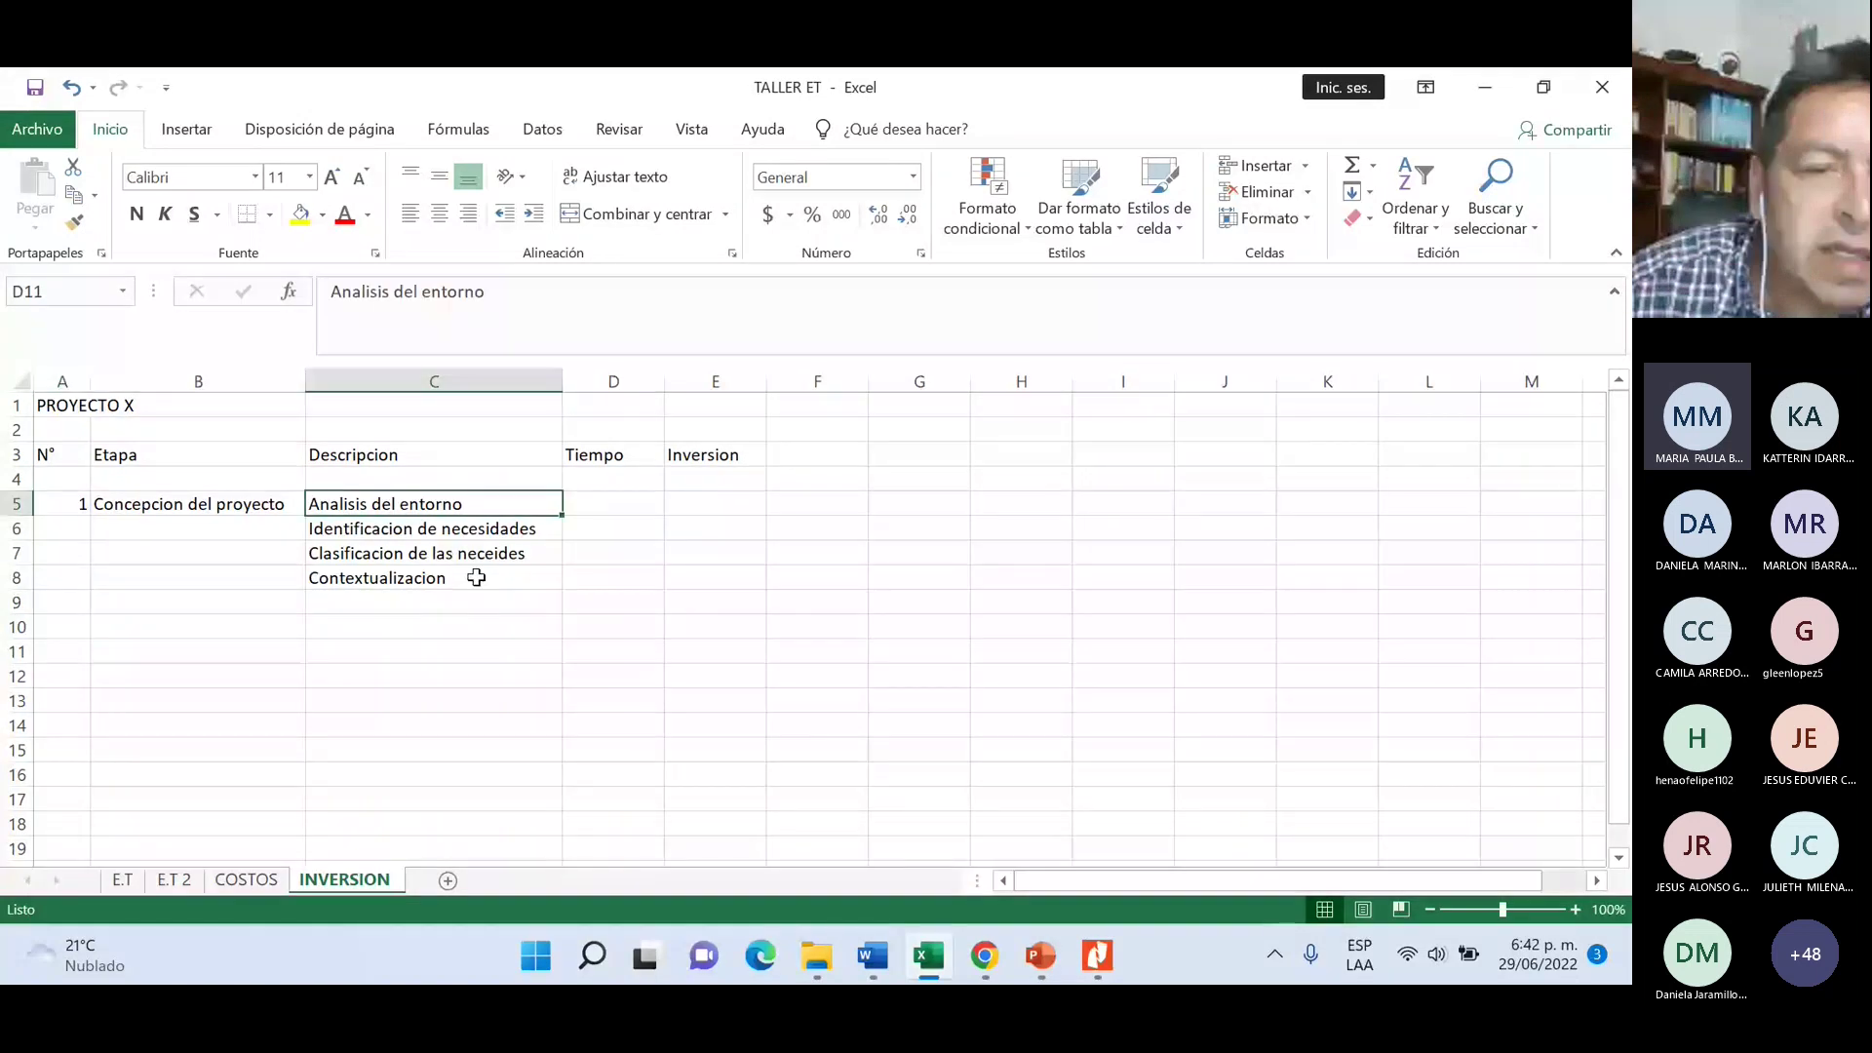
pyautogui.press('Right')
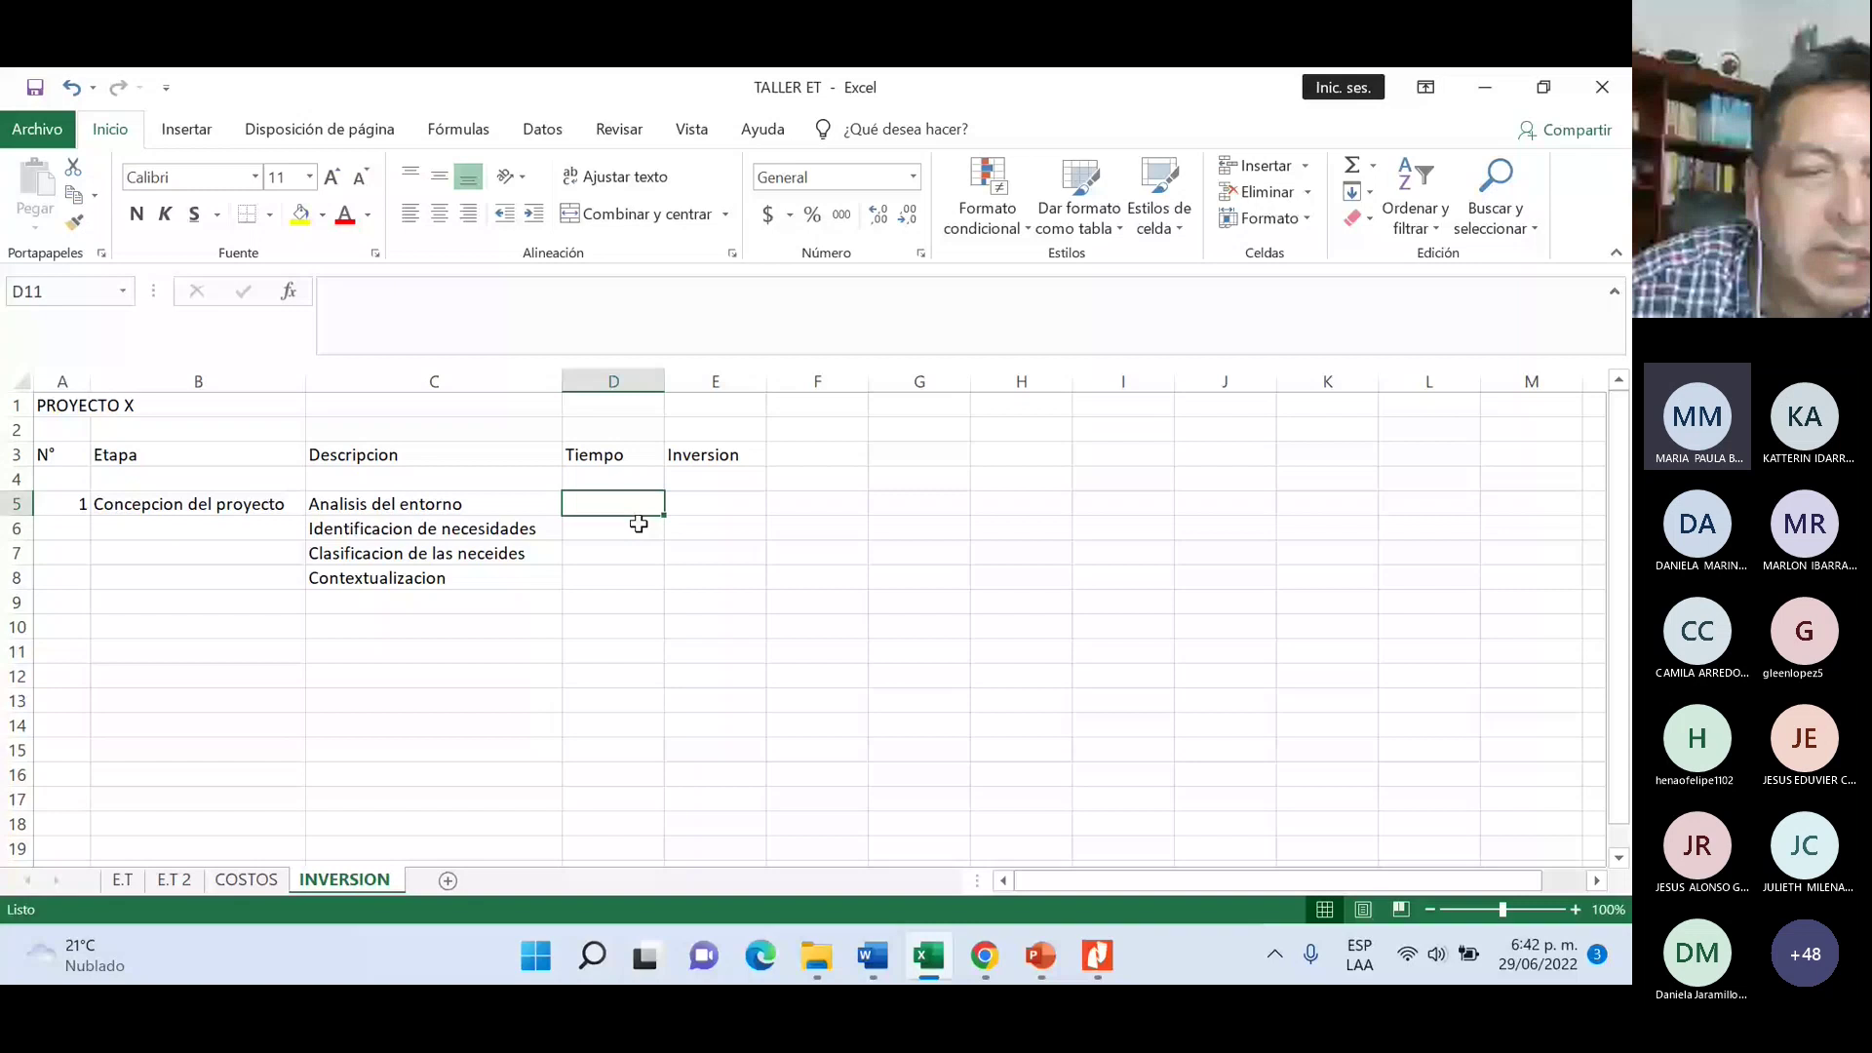
pyautogui.moveTo(615, 503); pyautogui.dragTo(608, 580)
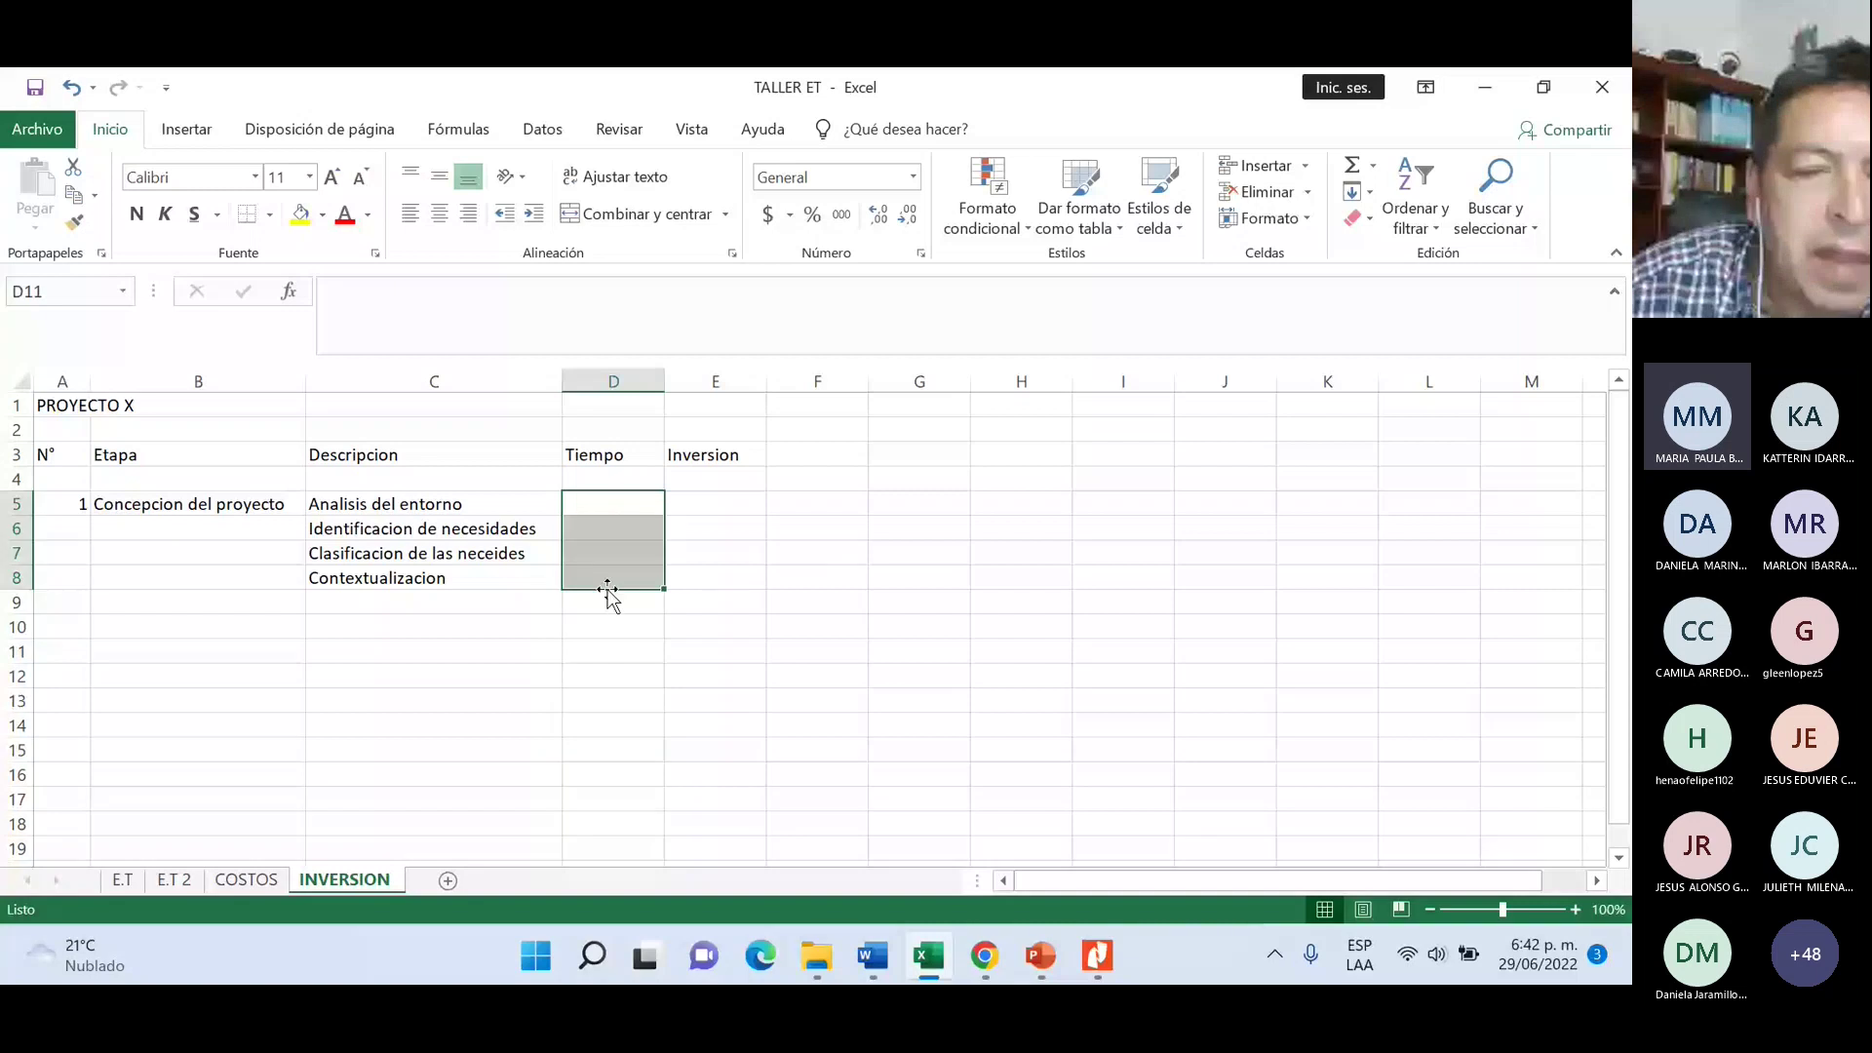
pyautogui.hotkey('shift', 'BackSpace')
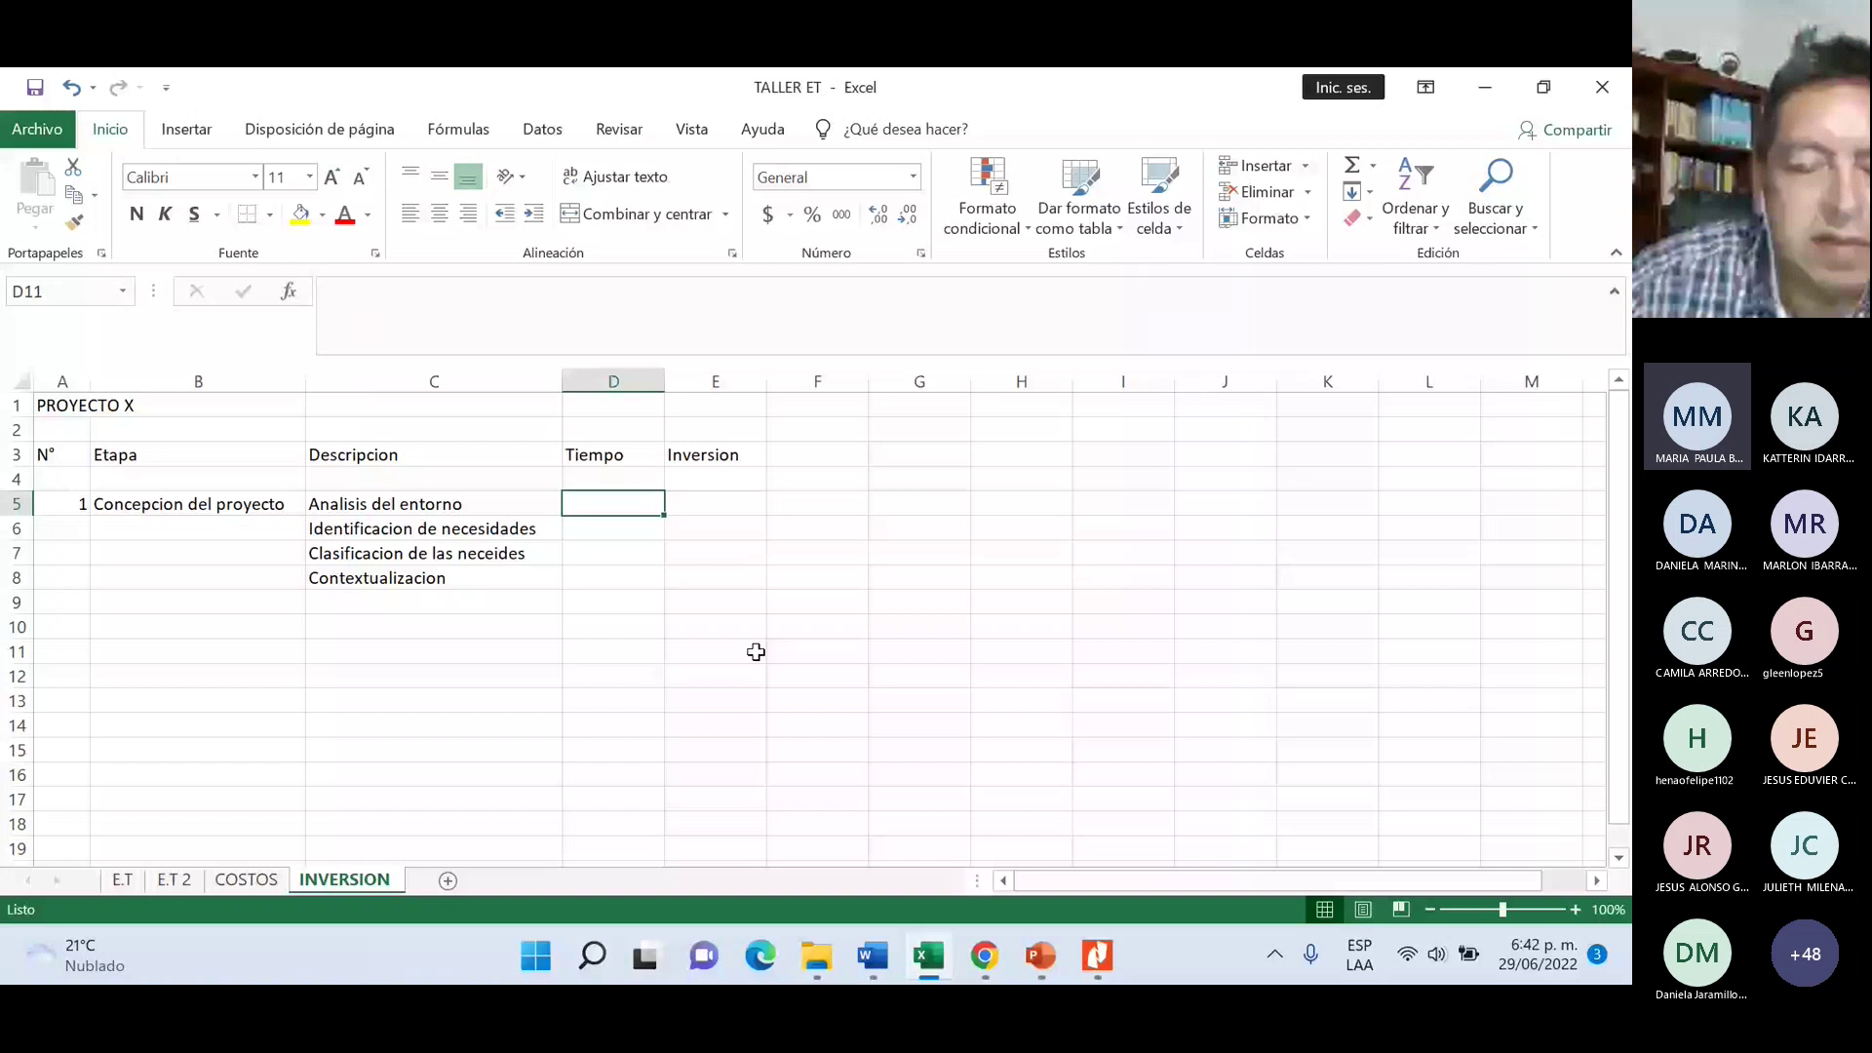
pyautogui.write('2')
# - Change the time column header in D3 to "Tiempo/ h"
pyautogui.click(613, 455)
pyautogui.click(459, 301)
pyautogui.write('/ h')
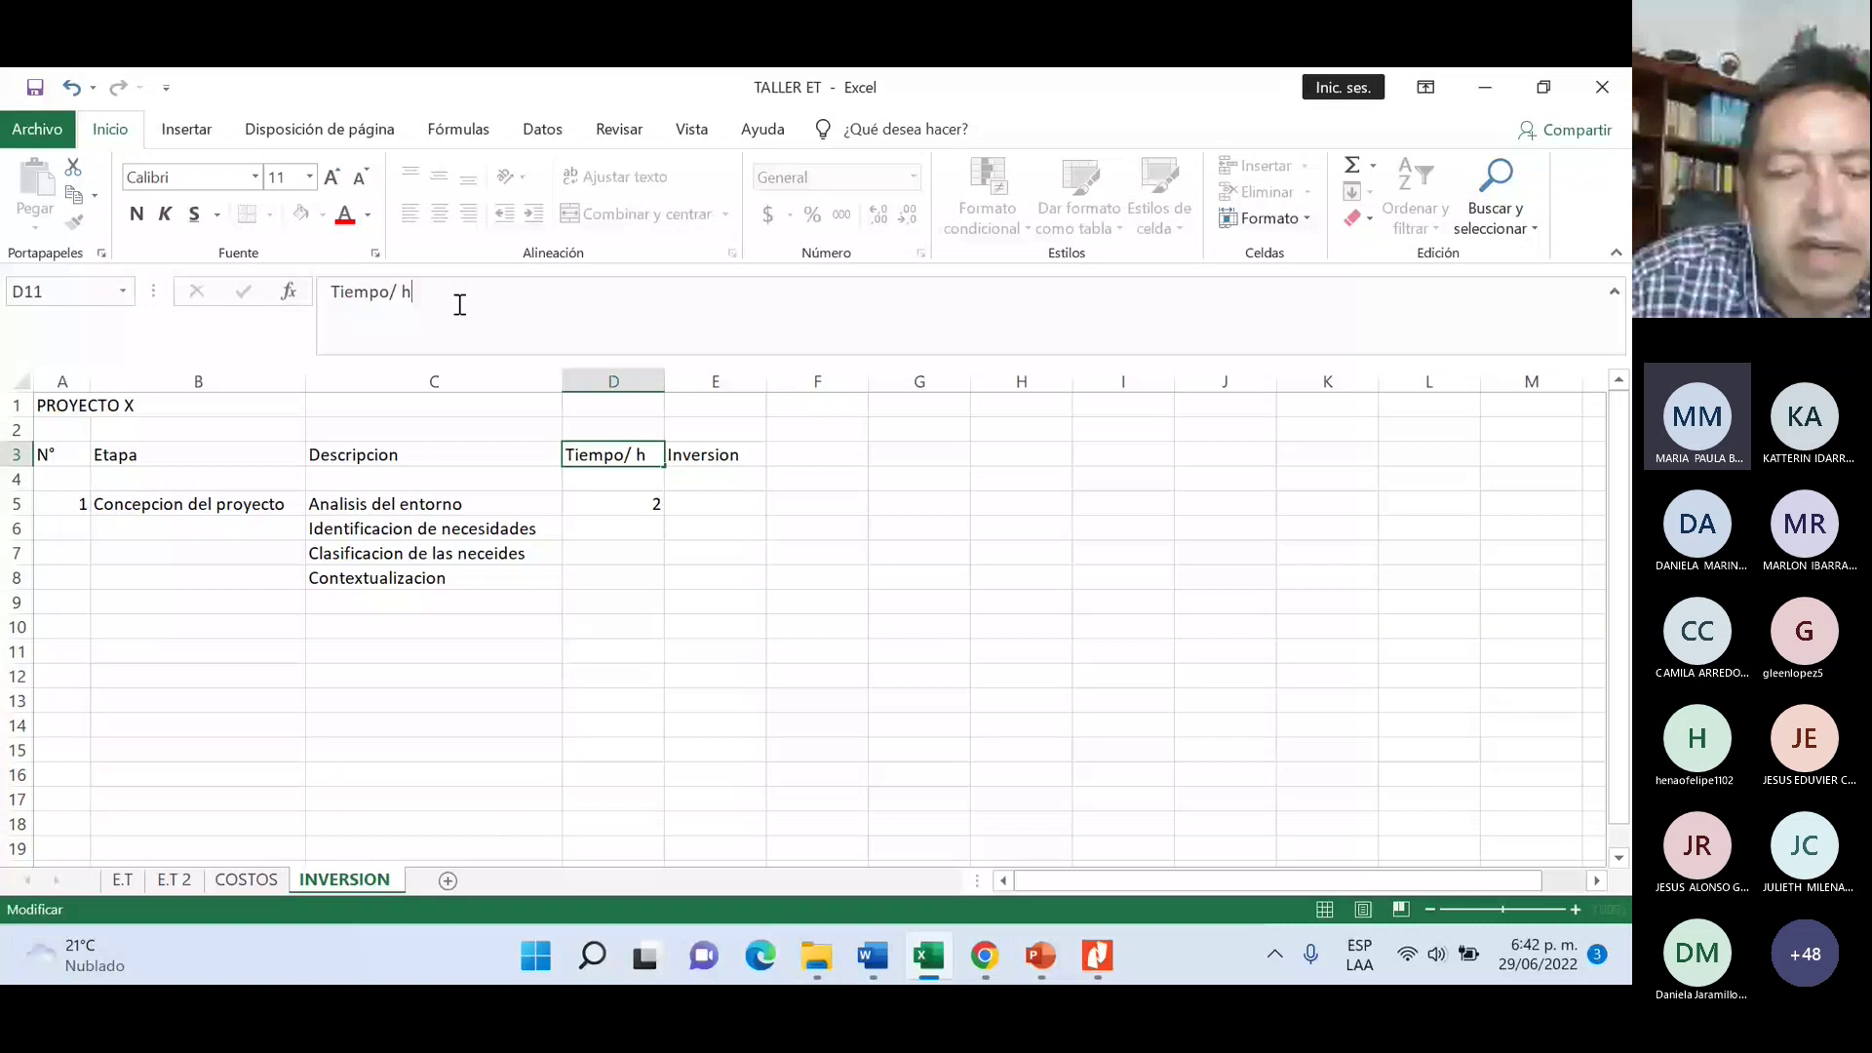
# - Enter a time of 2 in each of cells D6, D7 and D8
pyautogui.click(624, 527)
pyautogui.write('2')
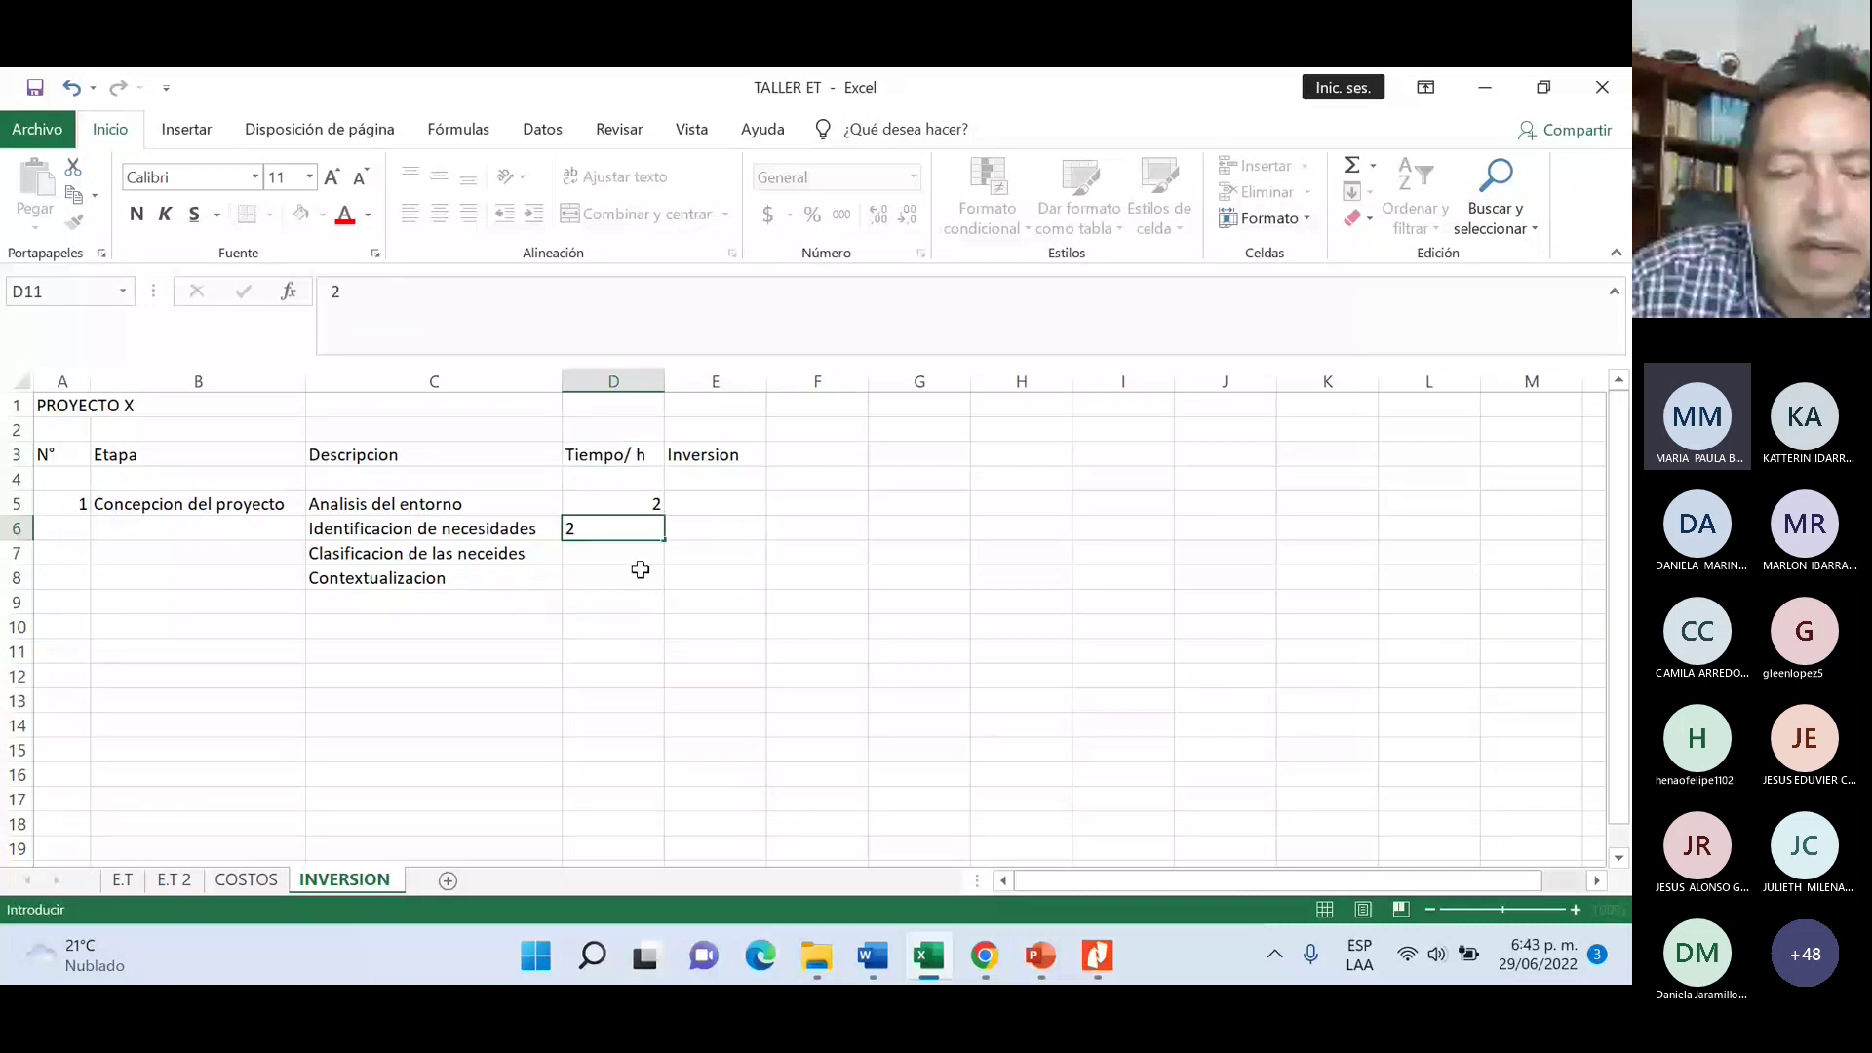
pyautogui.click(636, 553)
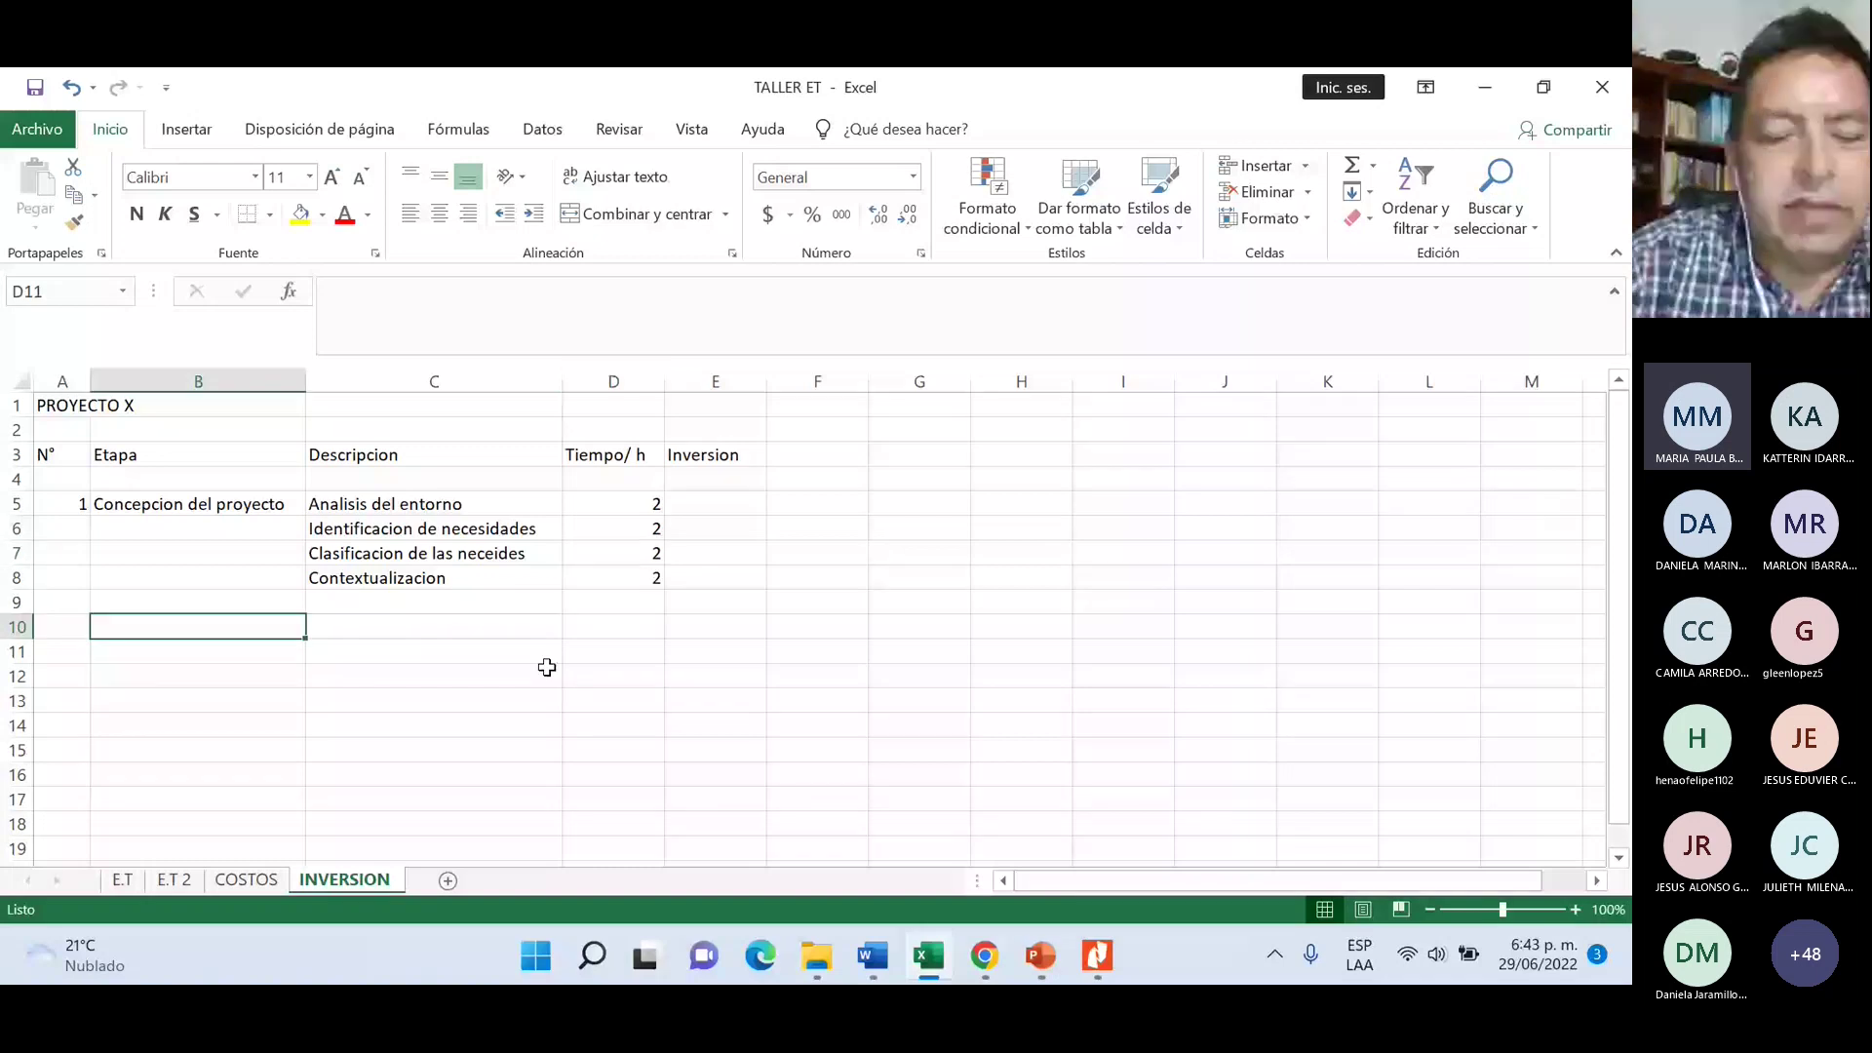
# - Label cell B10 "Total concepcion" and total the hours in D10 with =SUMA(D5:D9)
pyautogui.write('Tota')
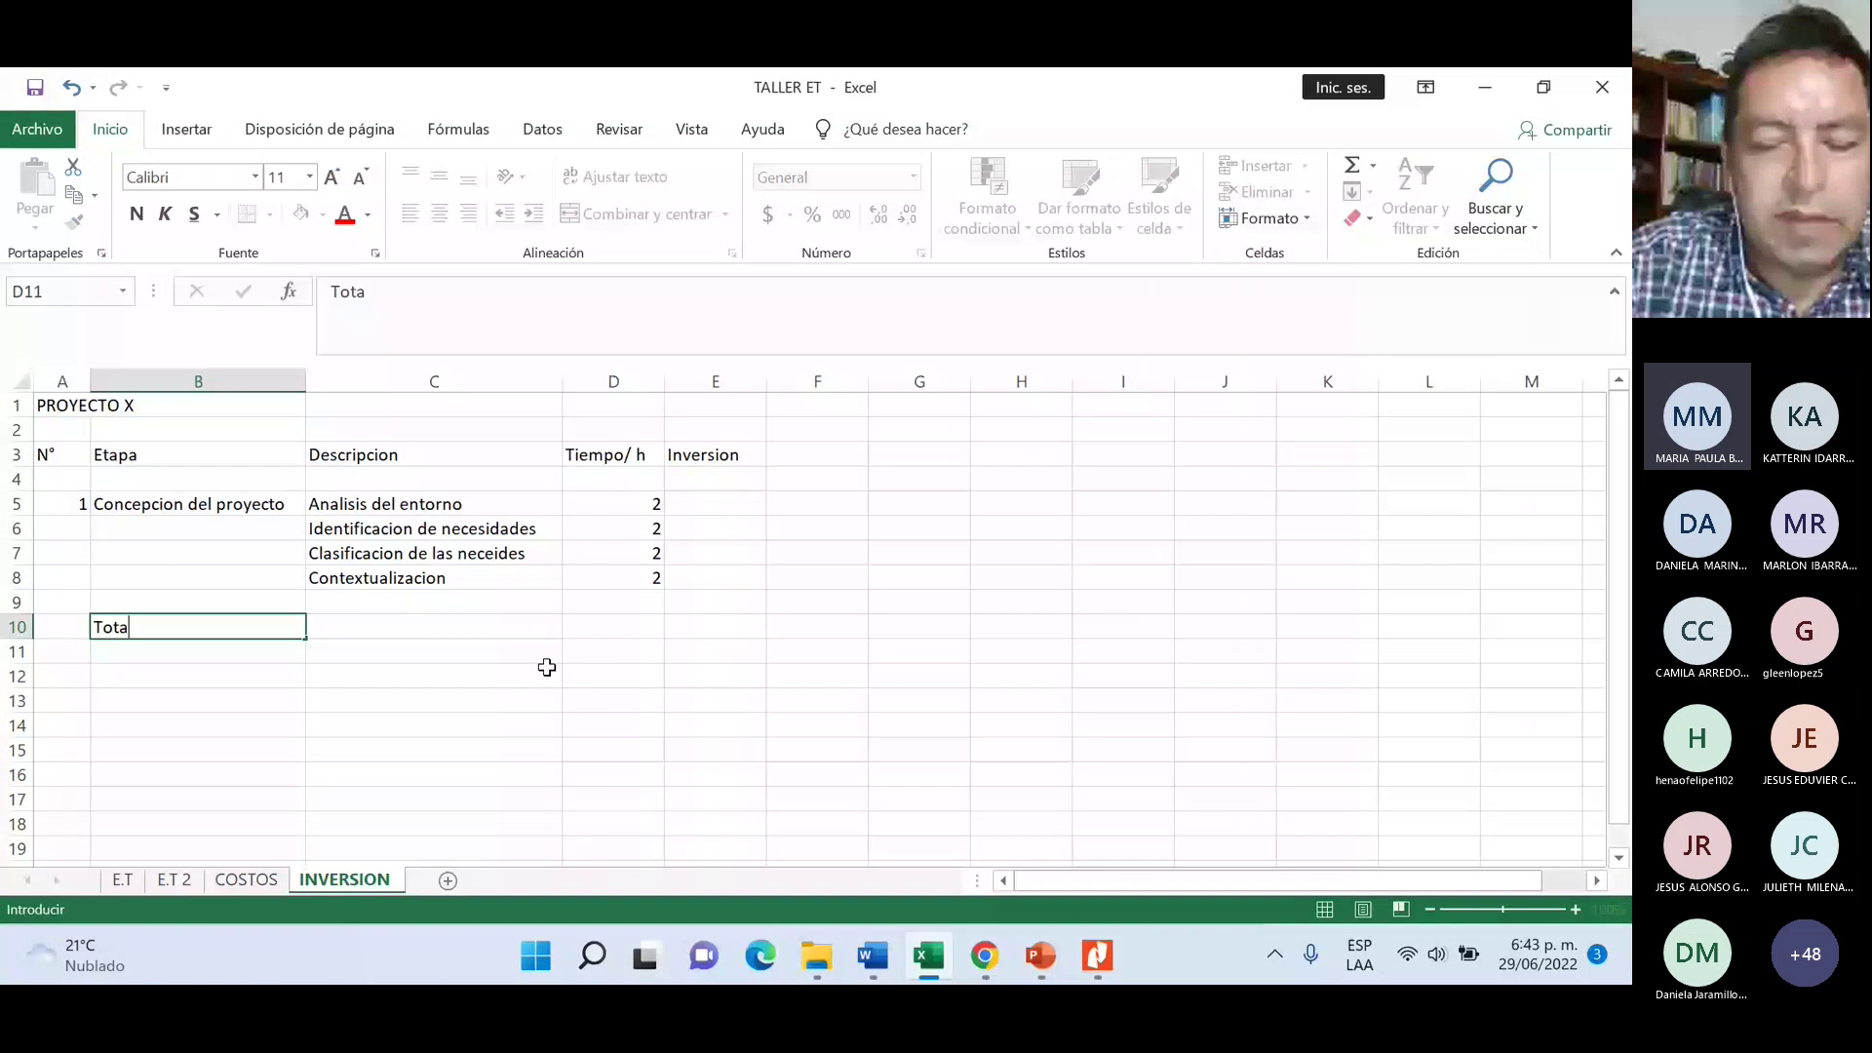
pyautogui.write('l conce')
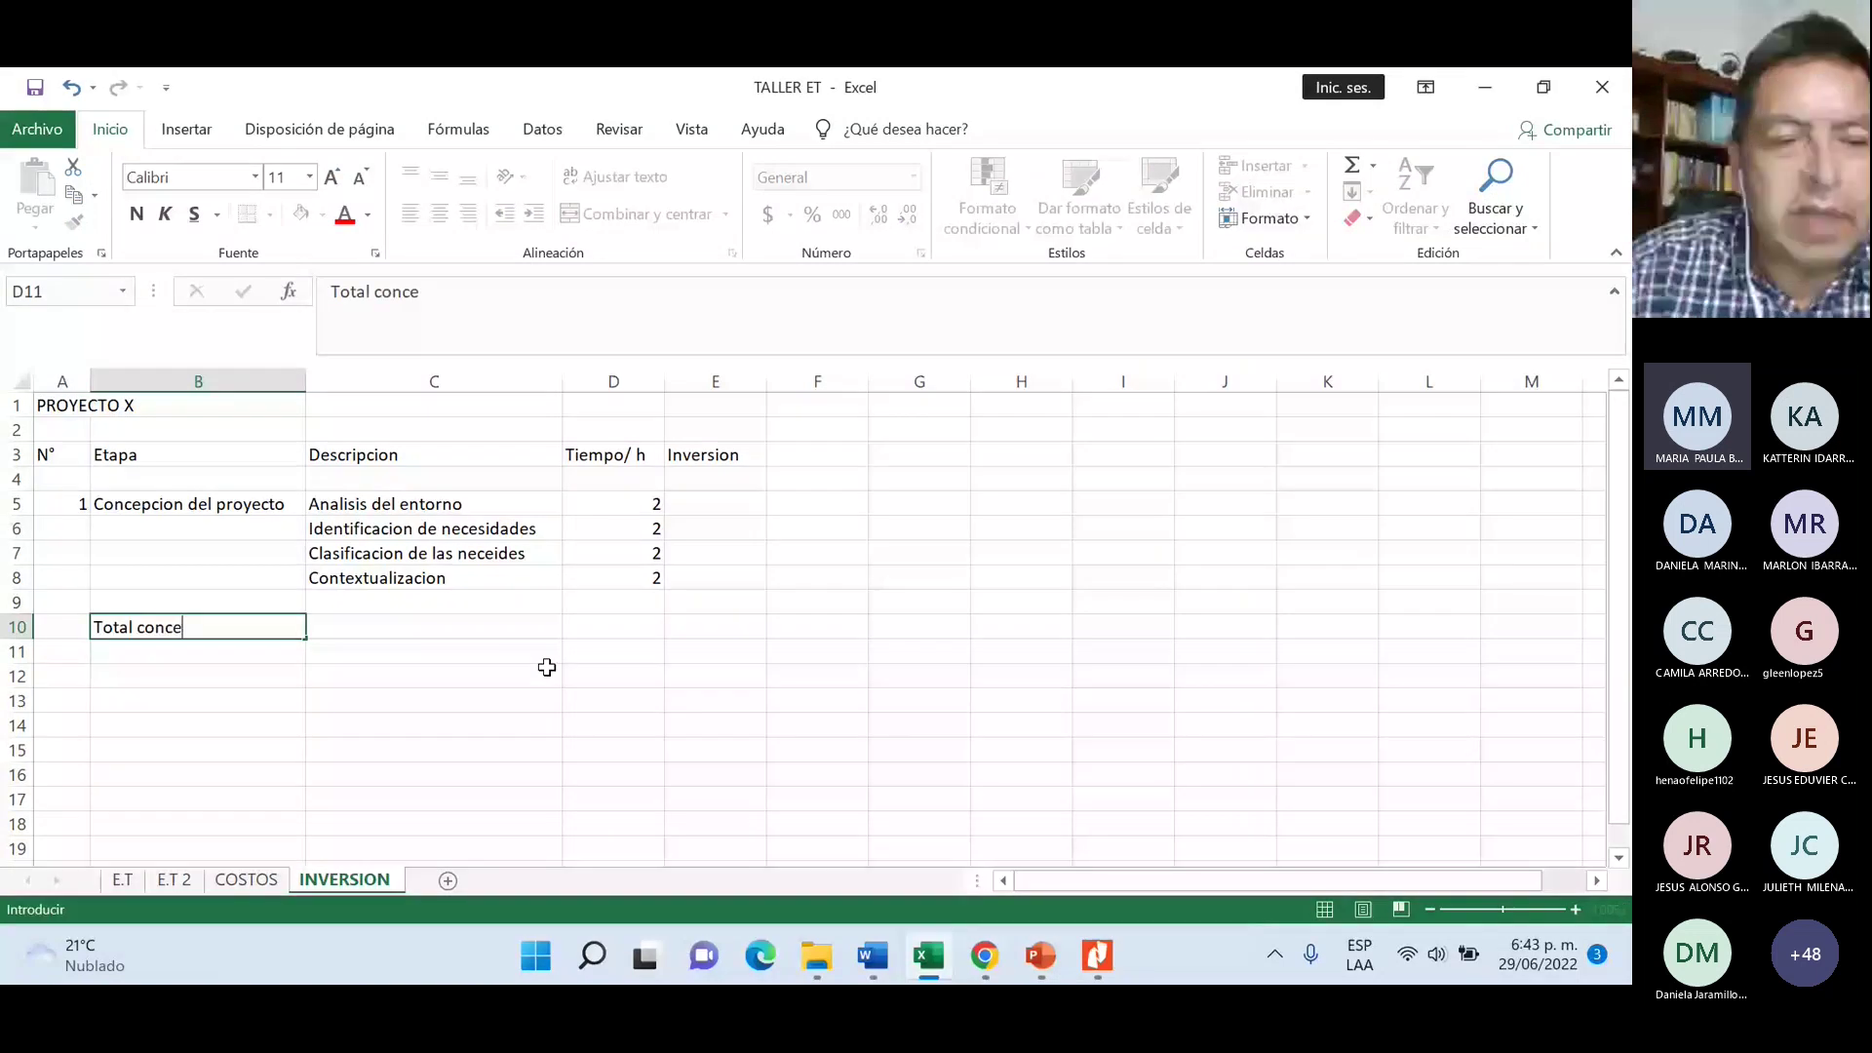
pyautogui.write('pcion')
pyautogui.click(648, 624)
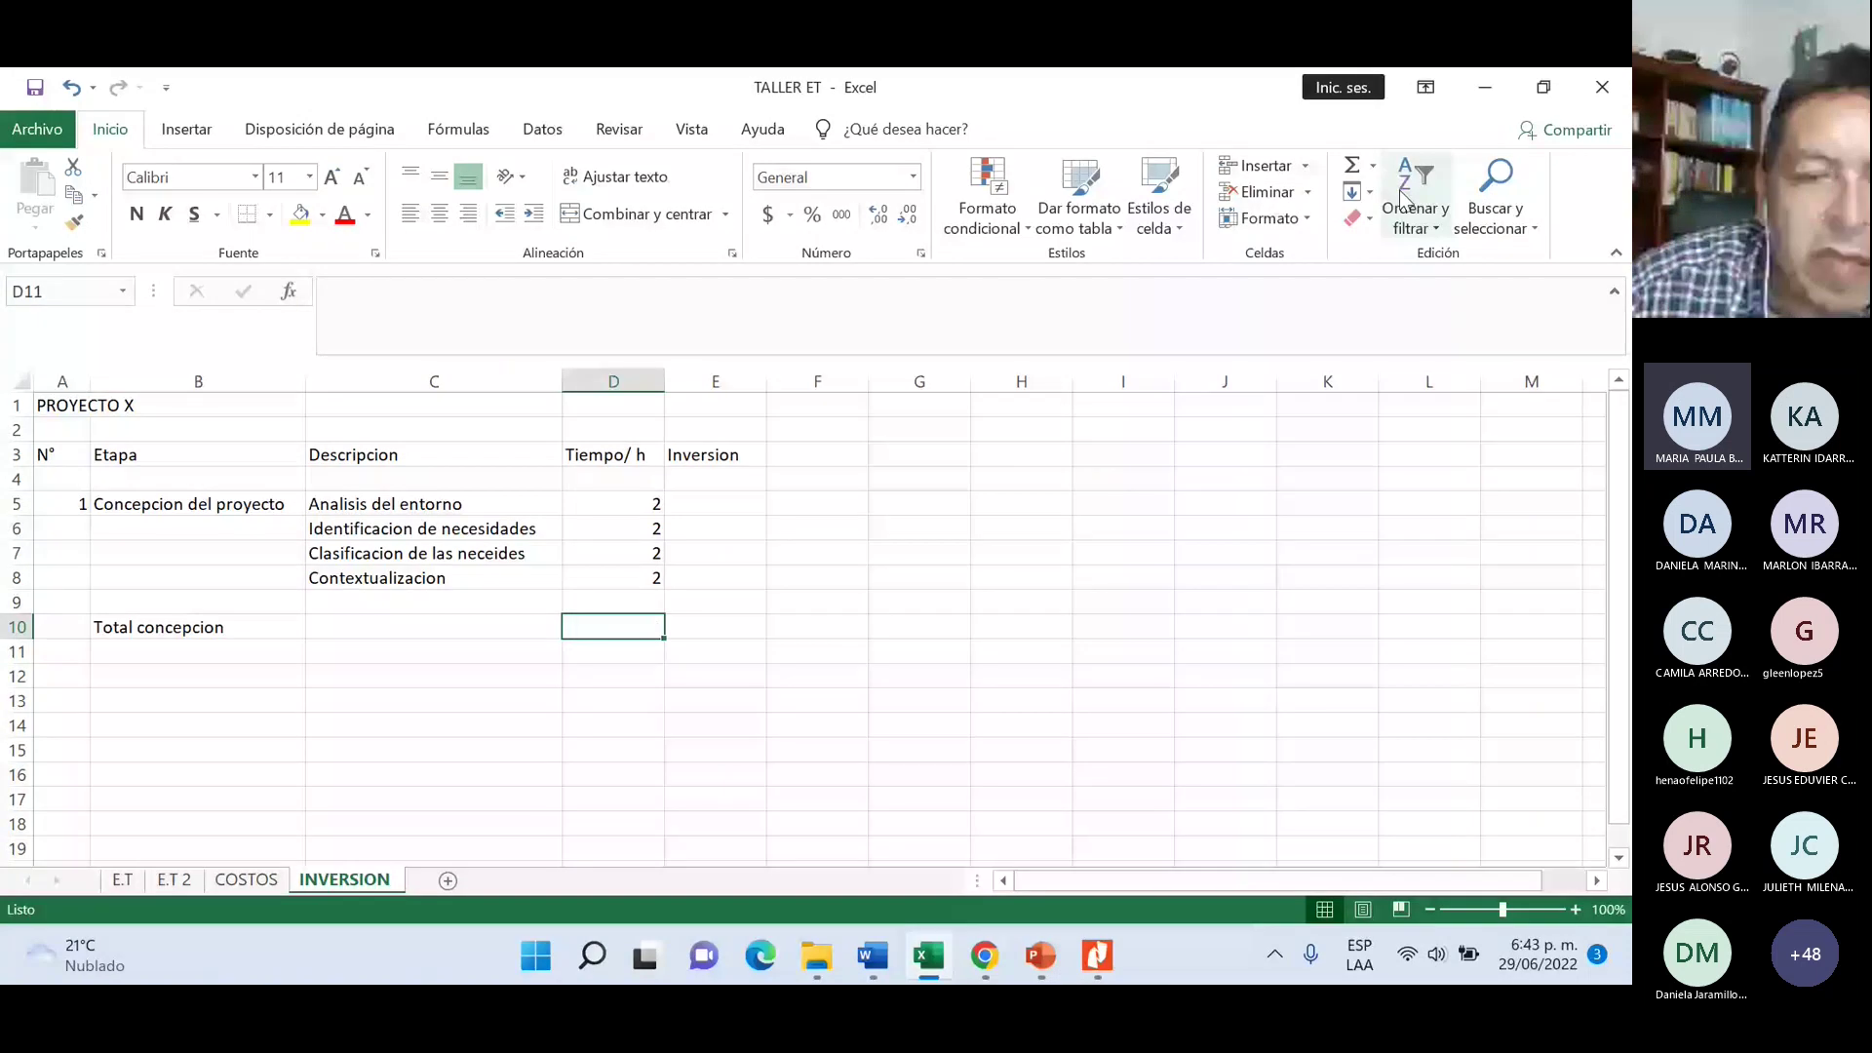
pyautogui.click(625, 627)
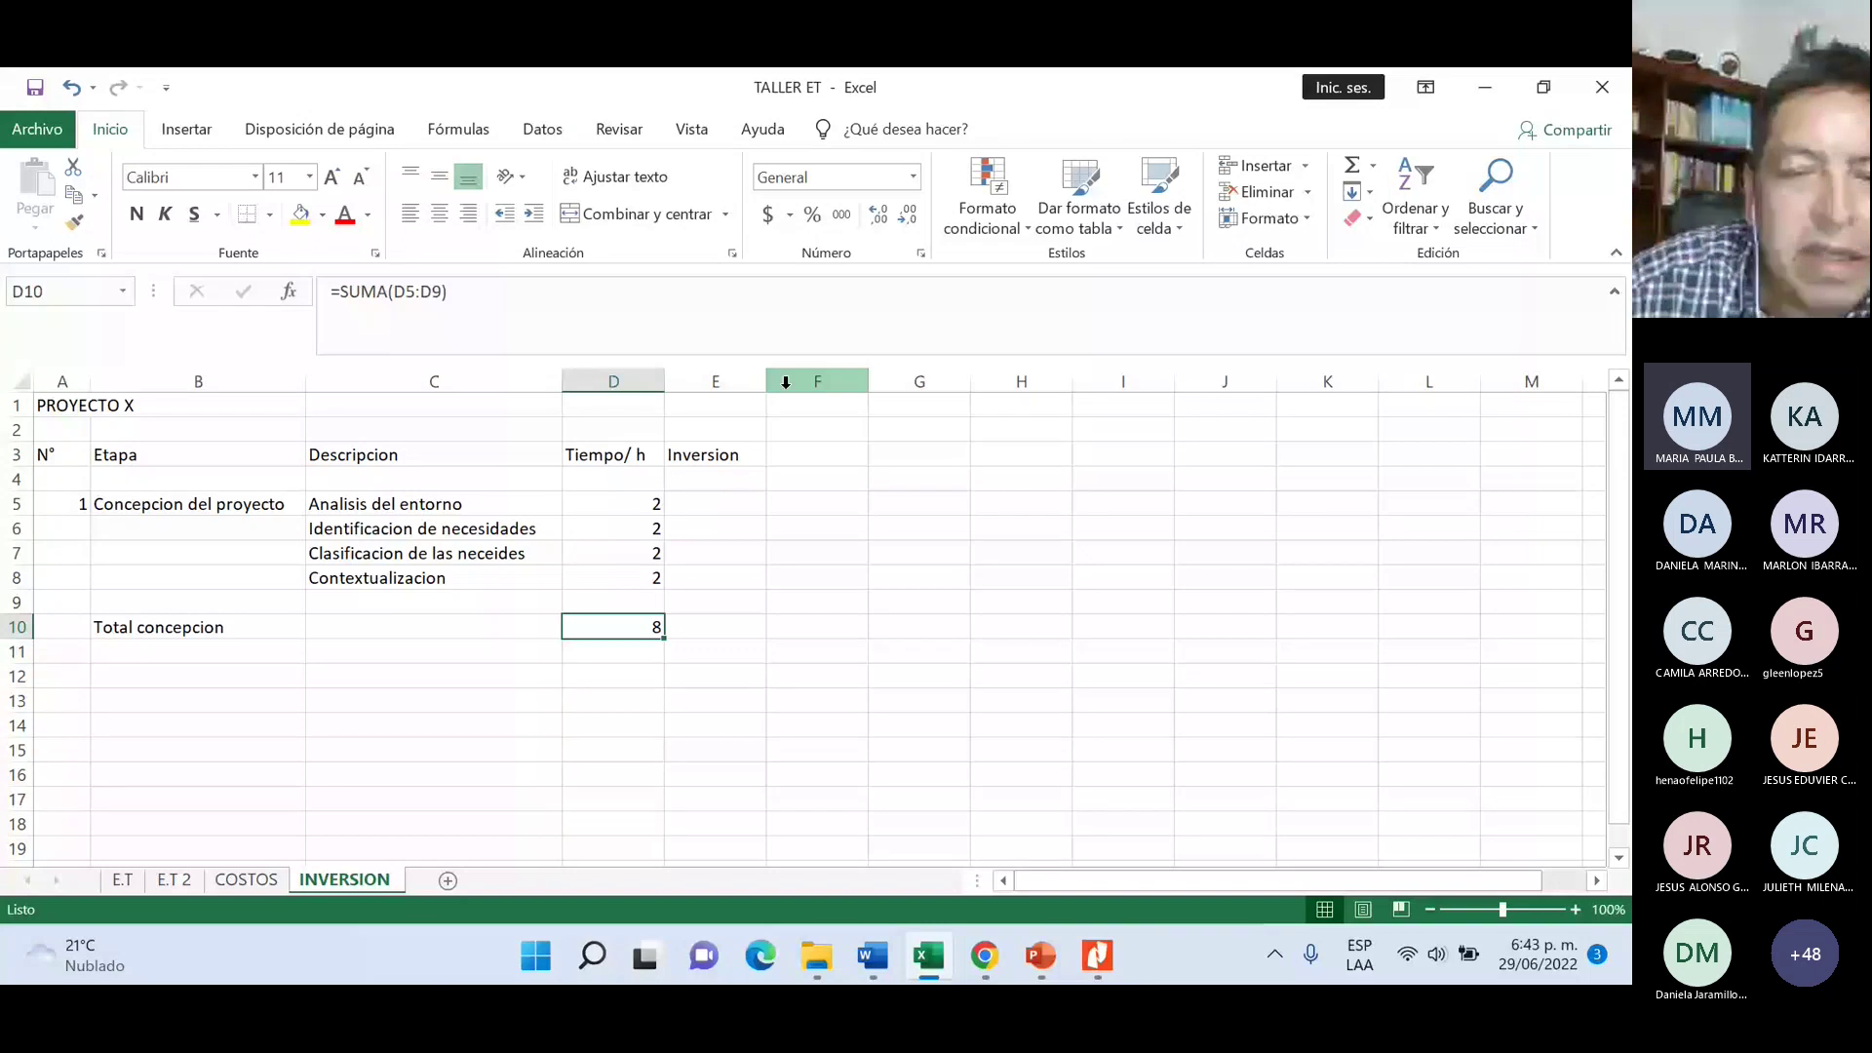
# - Widen the Inversion column E to make room for the amounts
pyautogui.moveTo(767, 381); pyautogui.dragTo(809, 381)
pyautogui.click(729, 503)
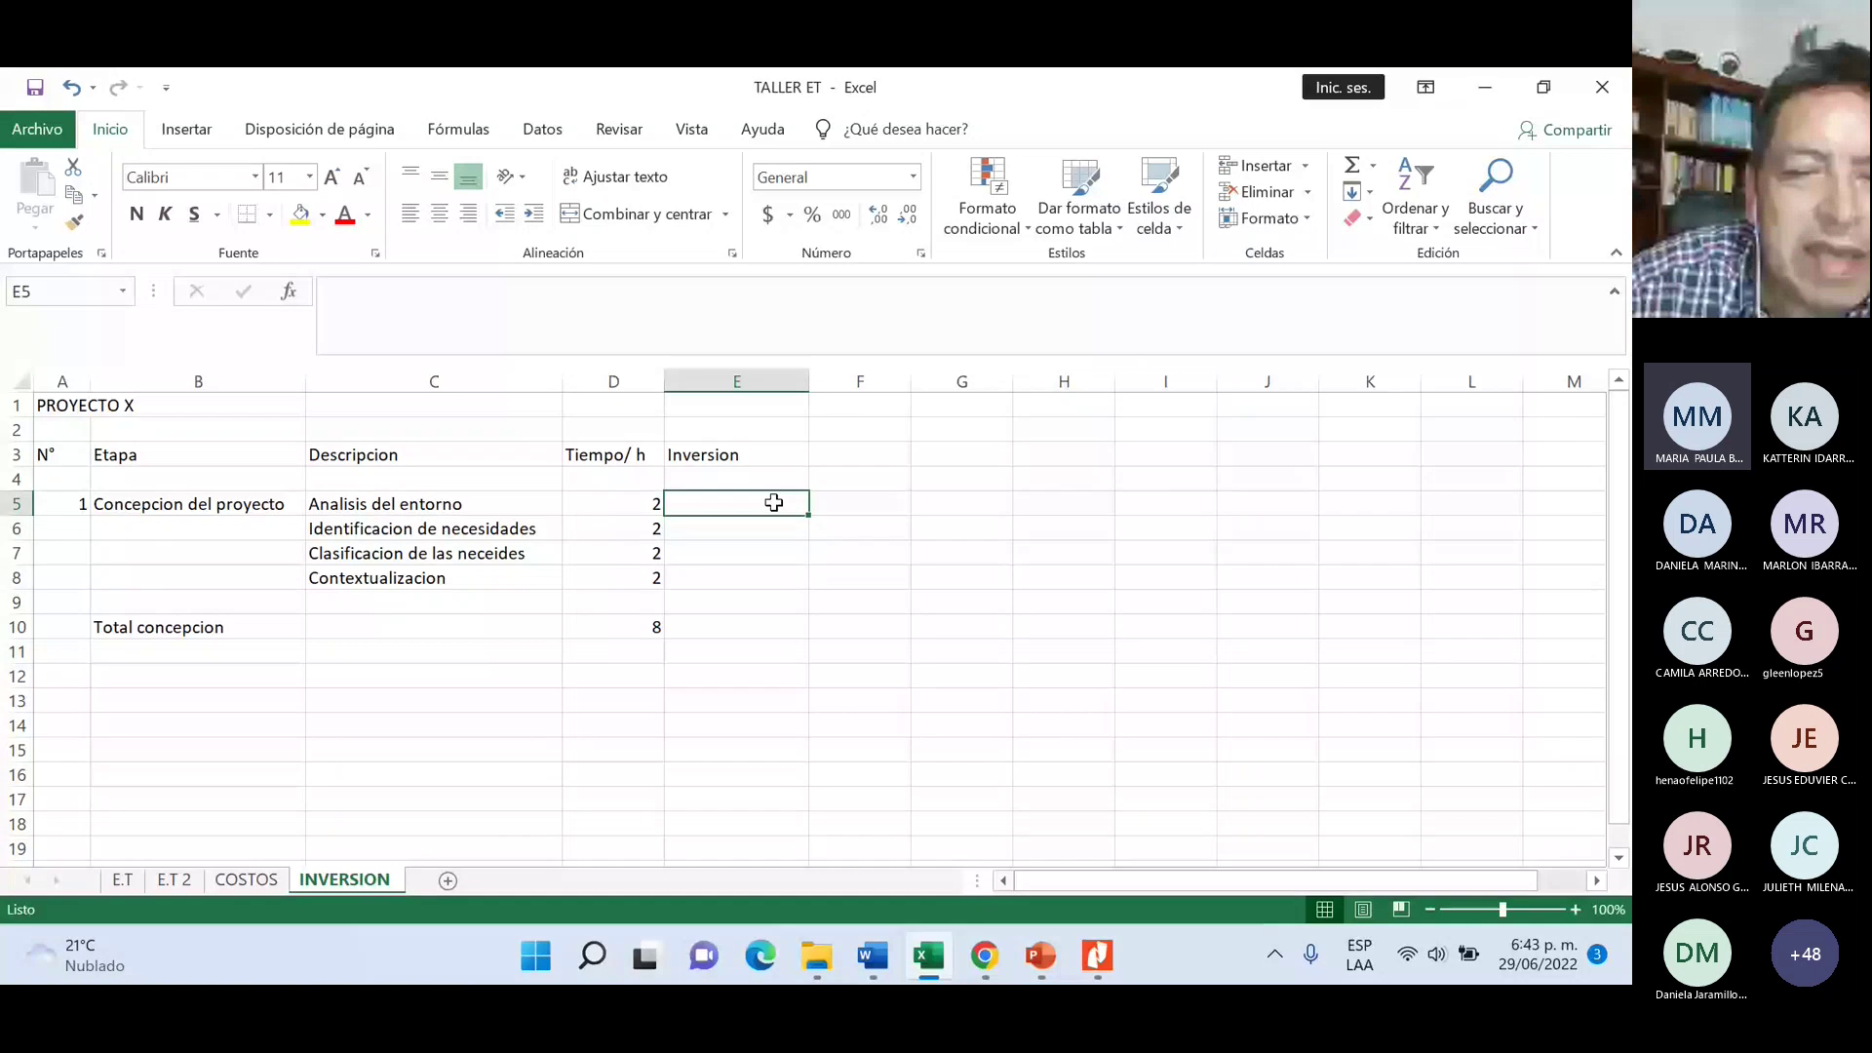
pyautogui.click(703, 527)
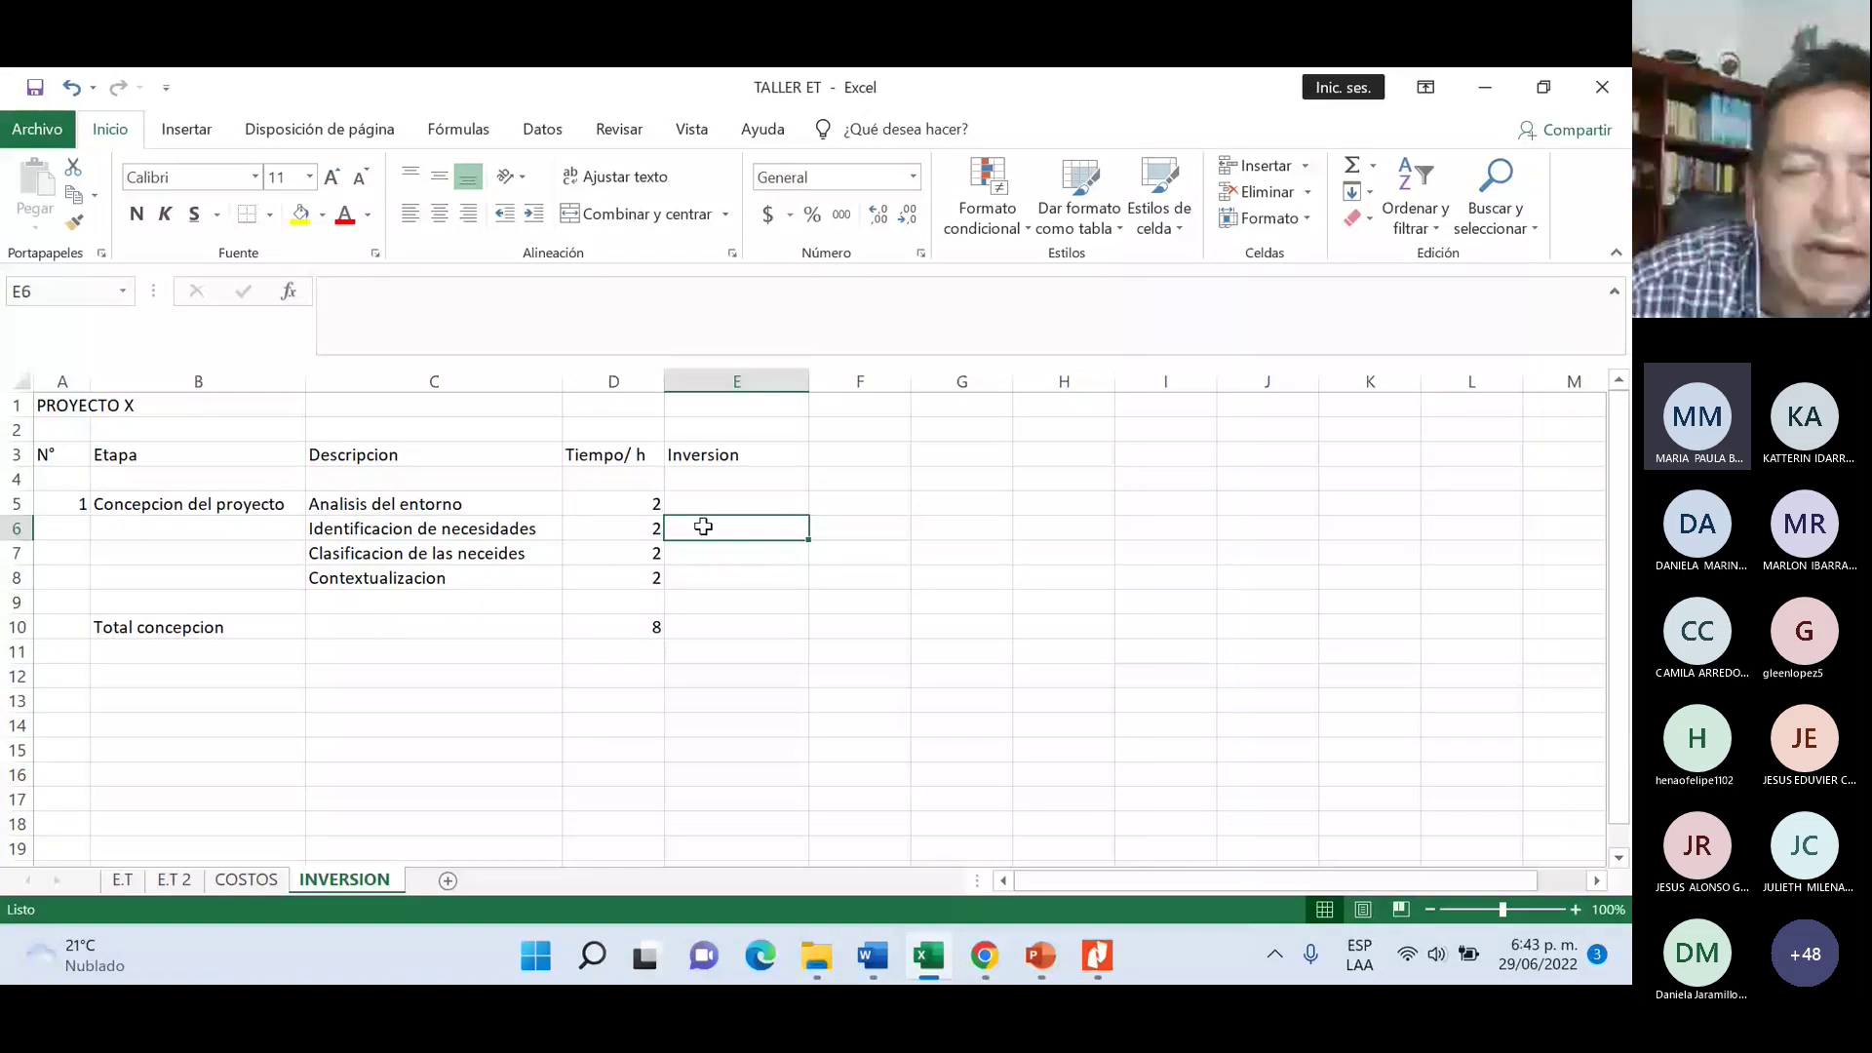
# - Widen column G and enter 1000000 in cell G5, formatted with thousands separators
pyautogui.click(963, 503)
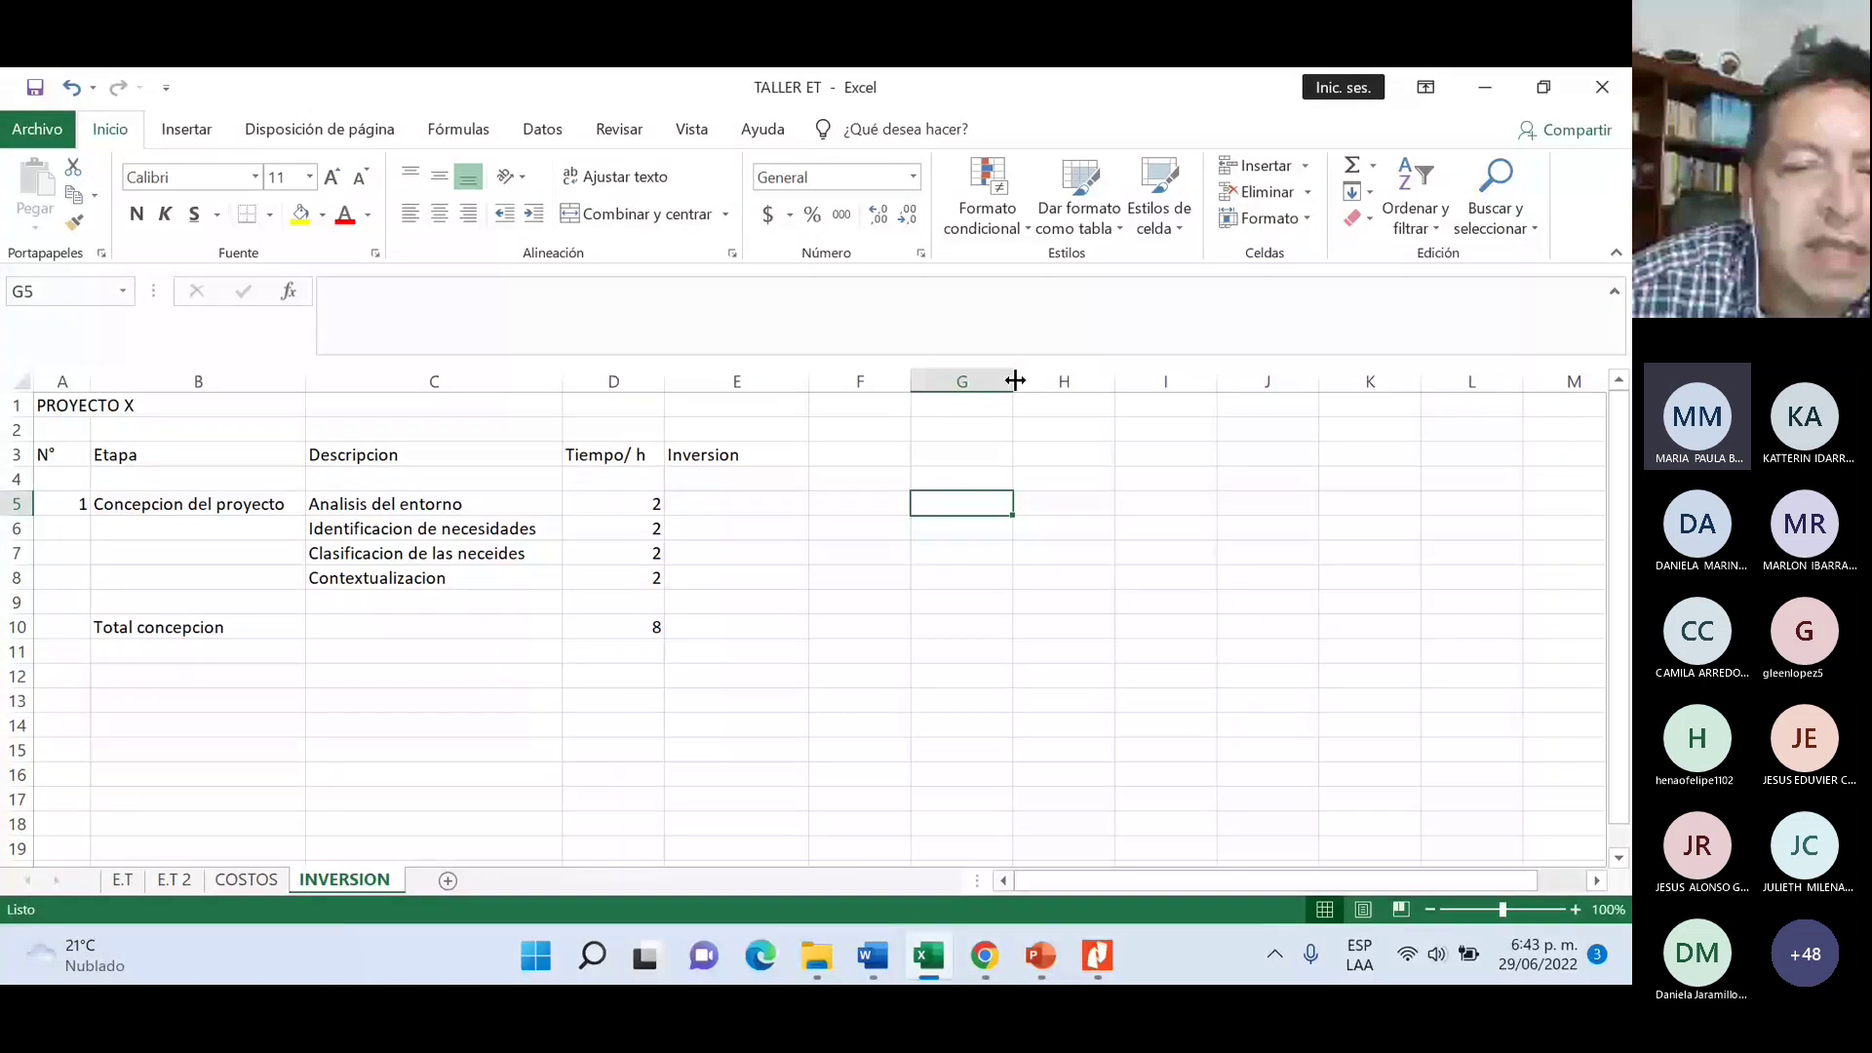
pyautogui.moveTo(1015, 381); pyautogui.dragTo(1050, 380)
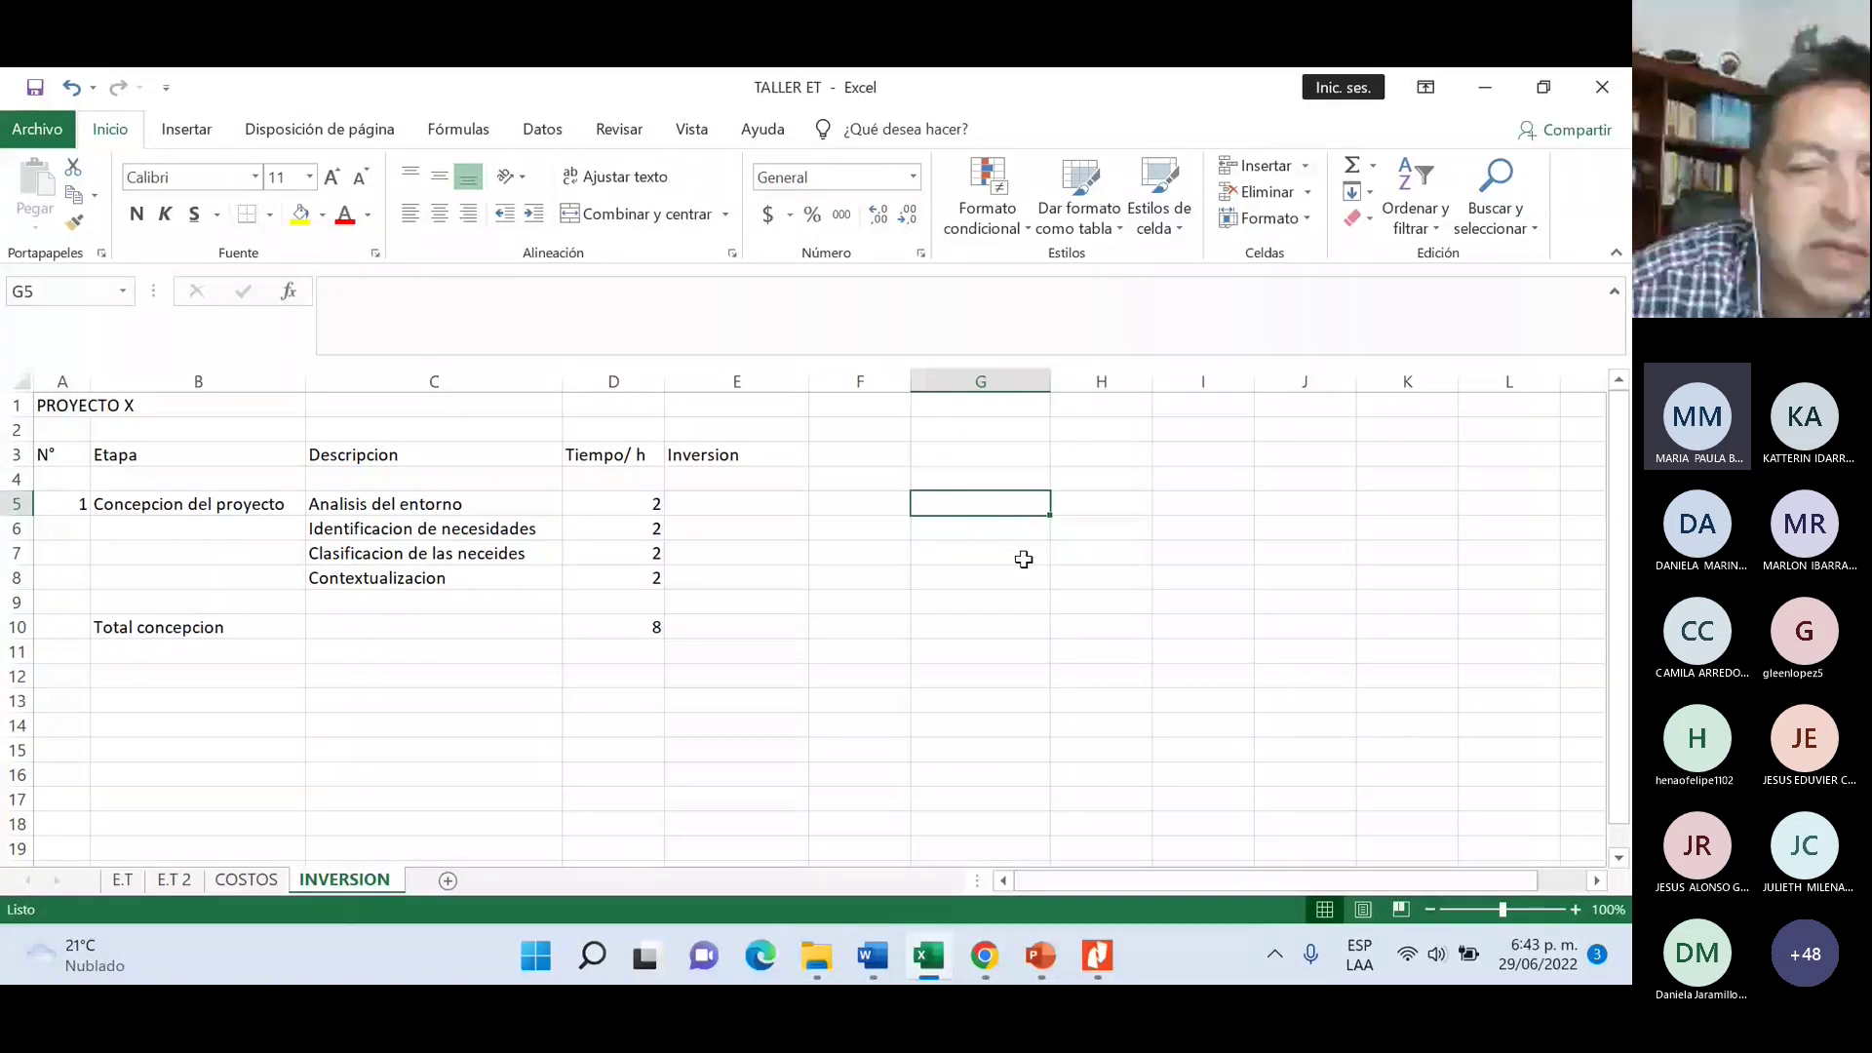
pyautogui.write('1')
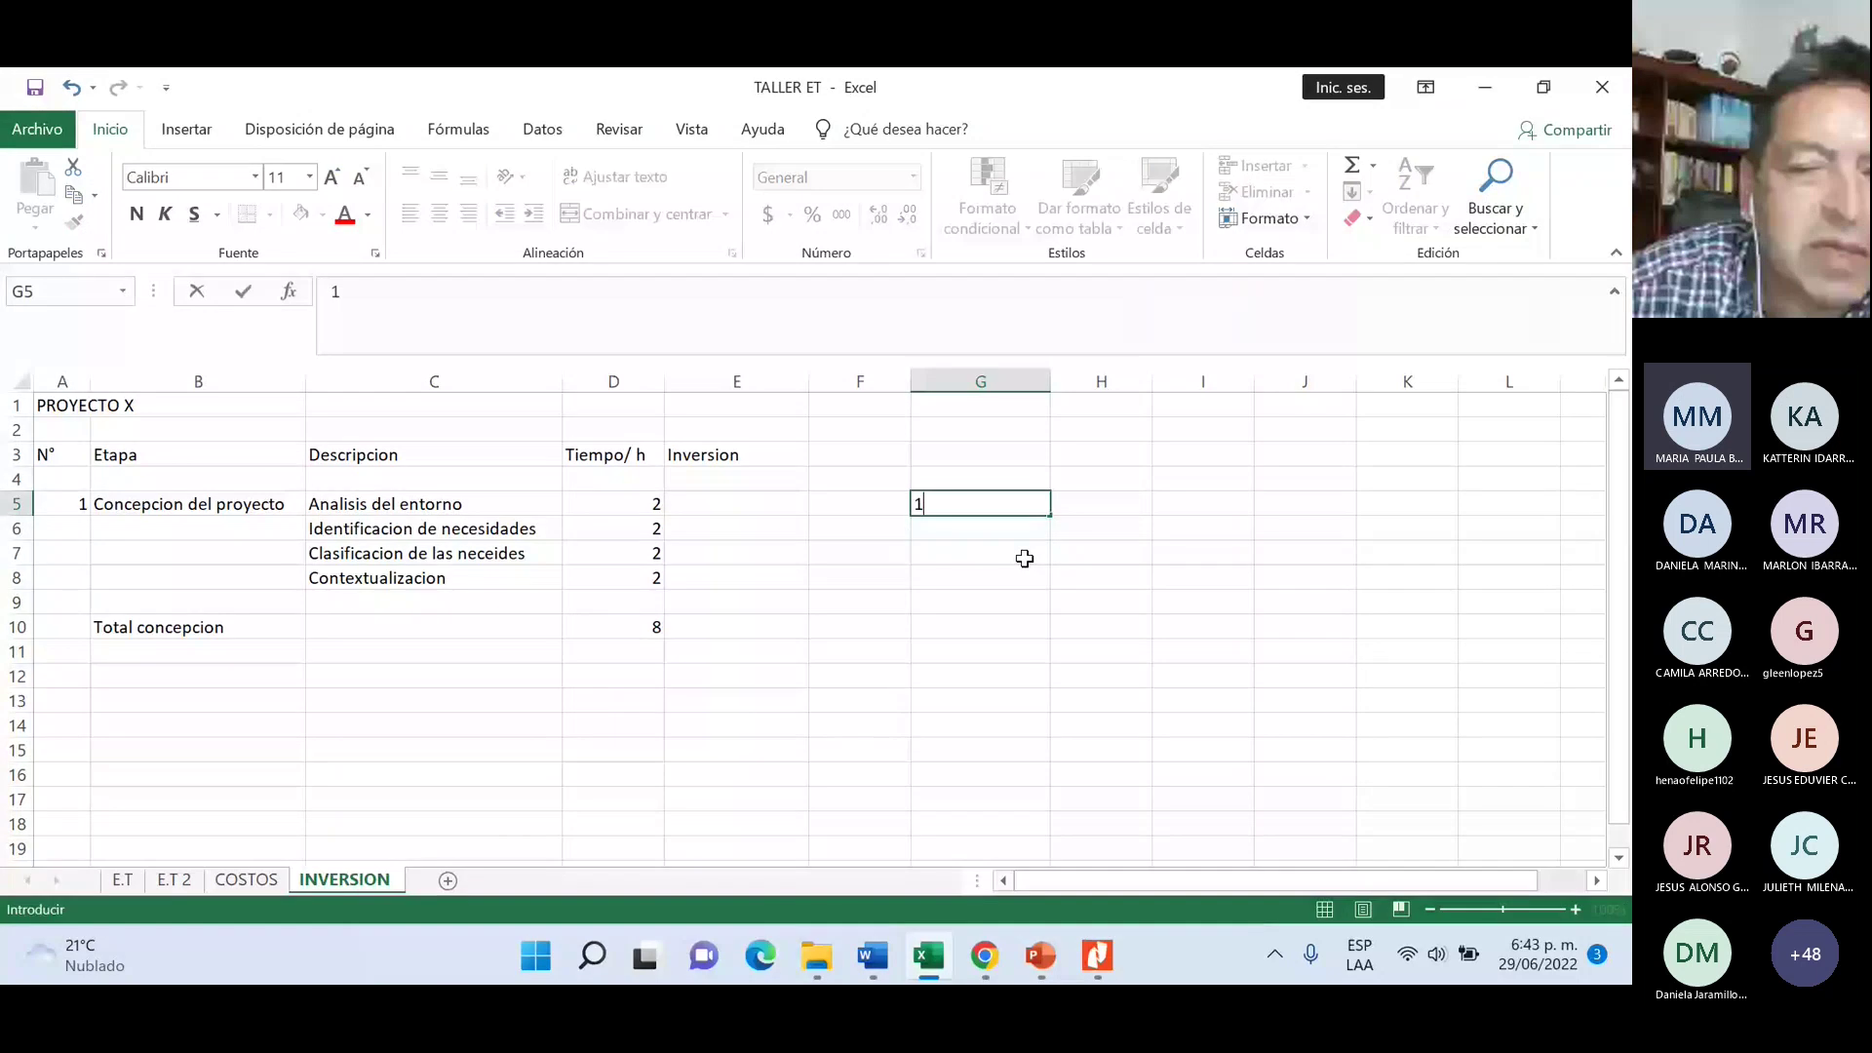
pyautogui.write('0')
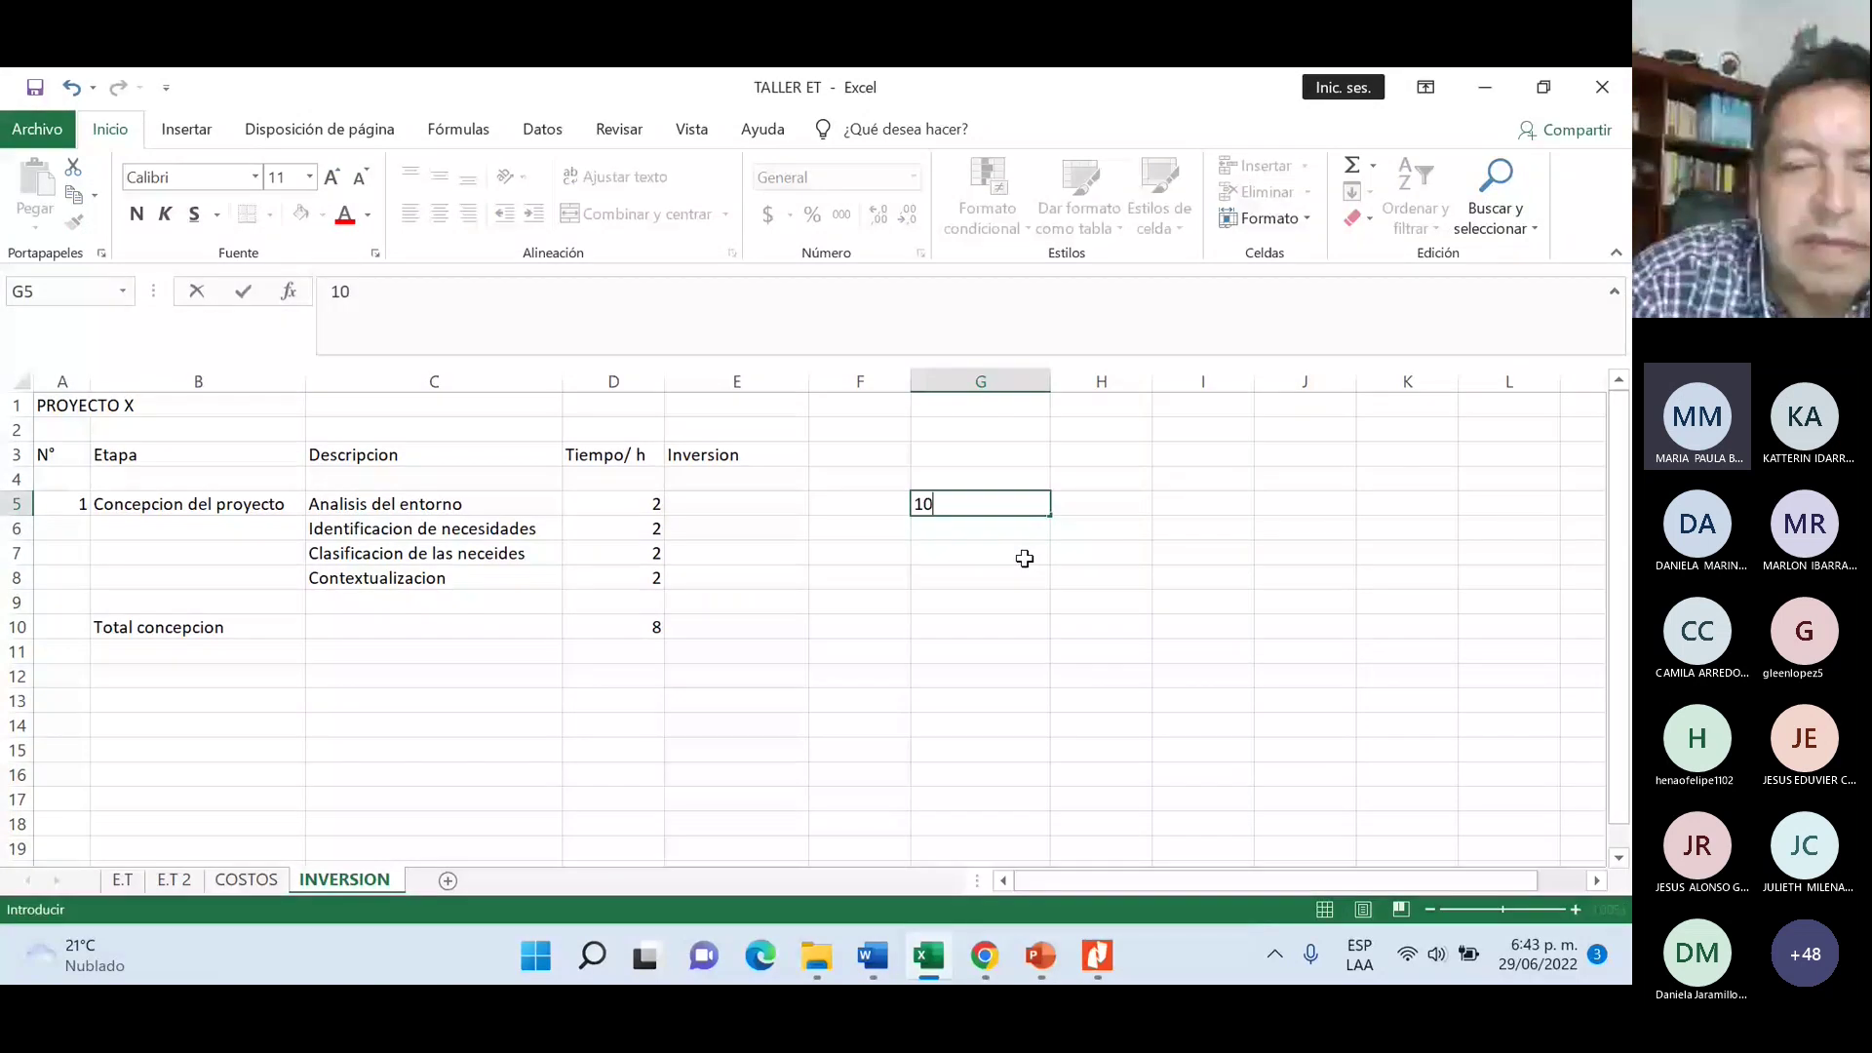
pyautogui.write('0000')
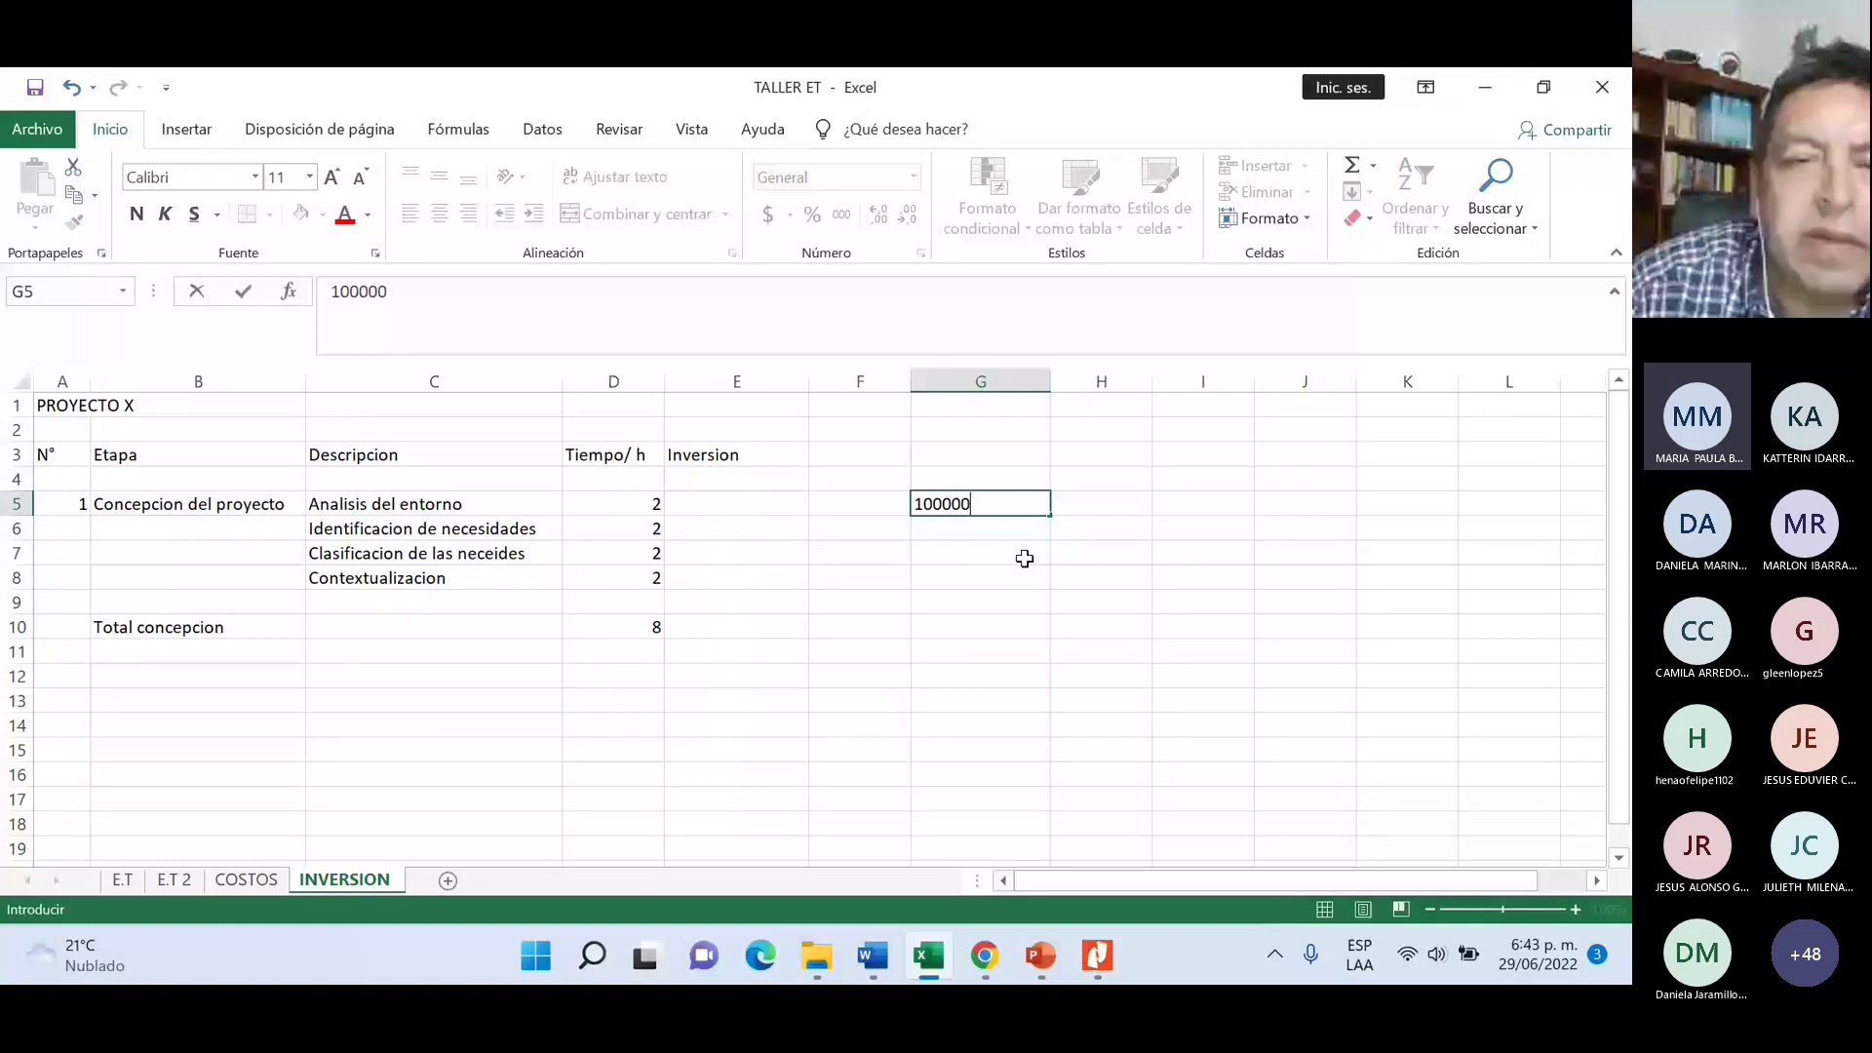
pyautogui.write('0')
pyautogui.press('Return')
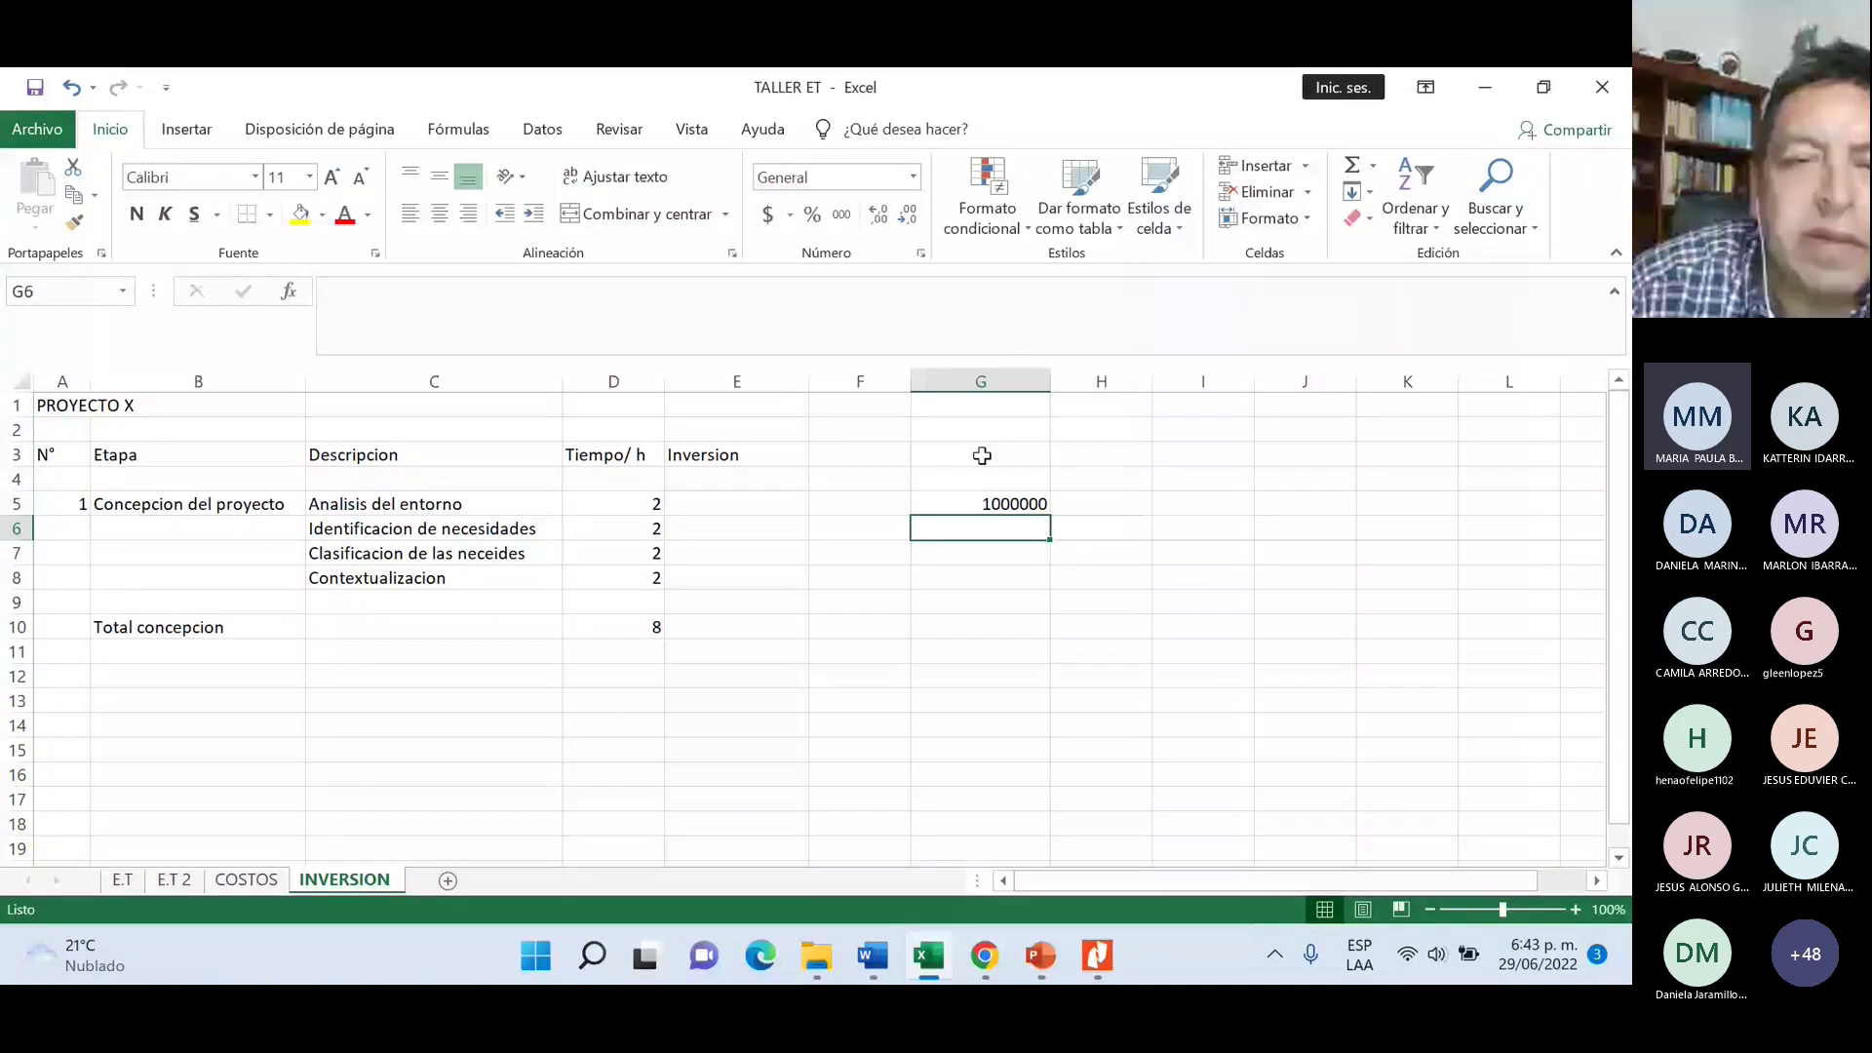
pyautogui.press('Up')
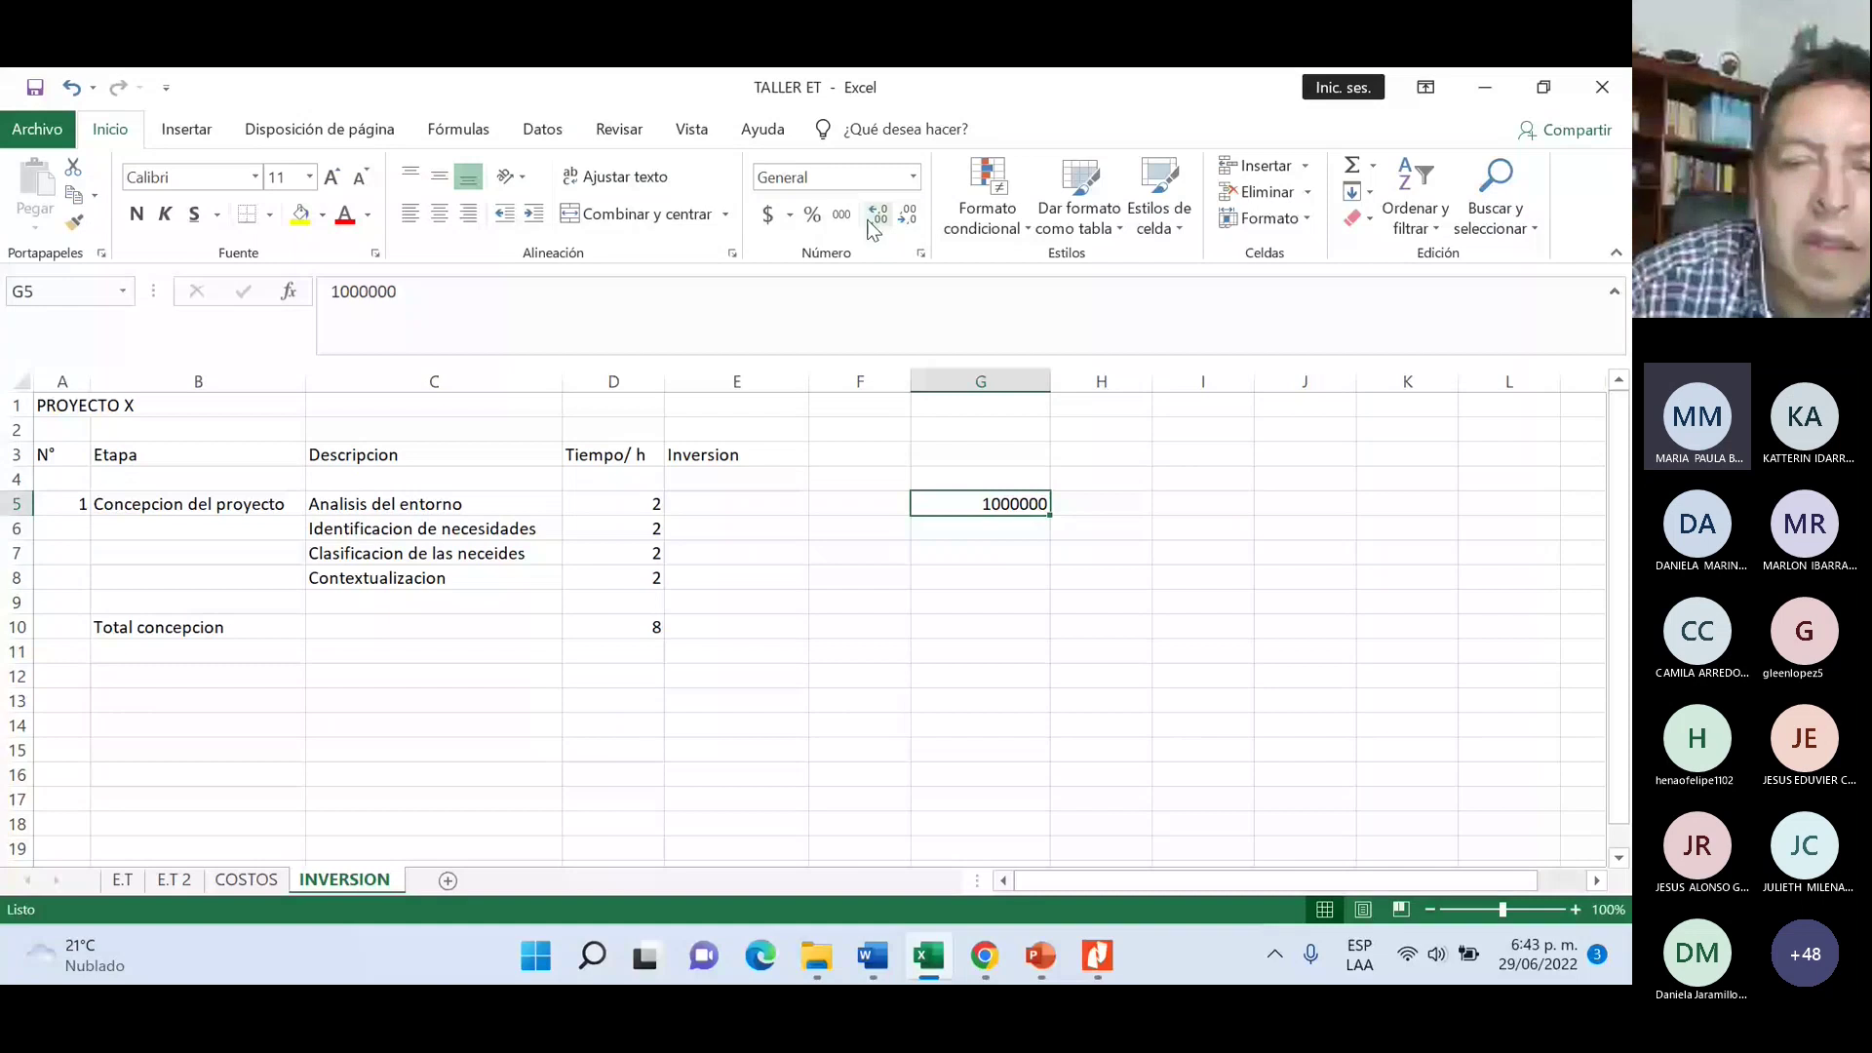
pyautogui.click(841, 214)
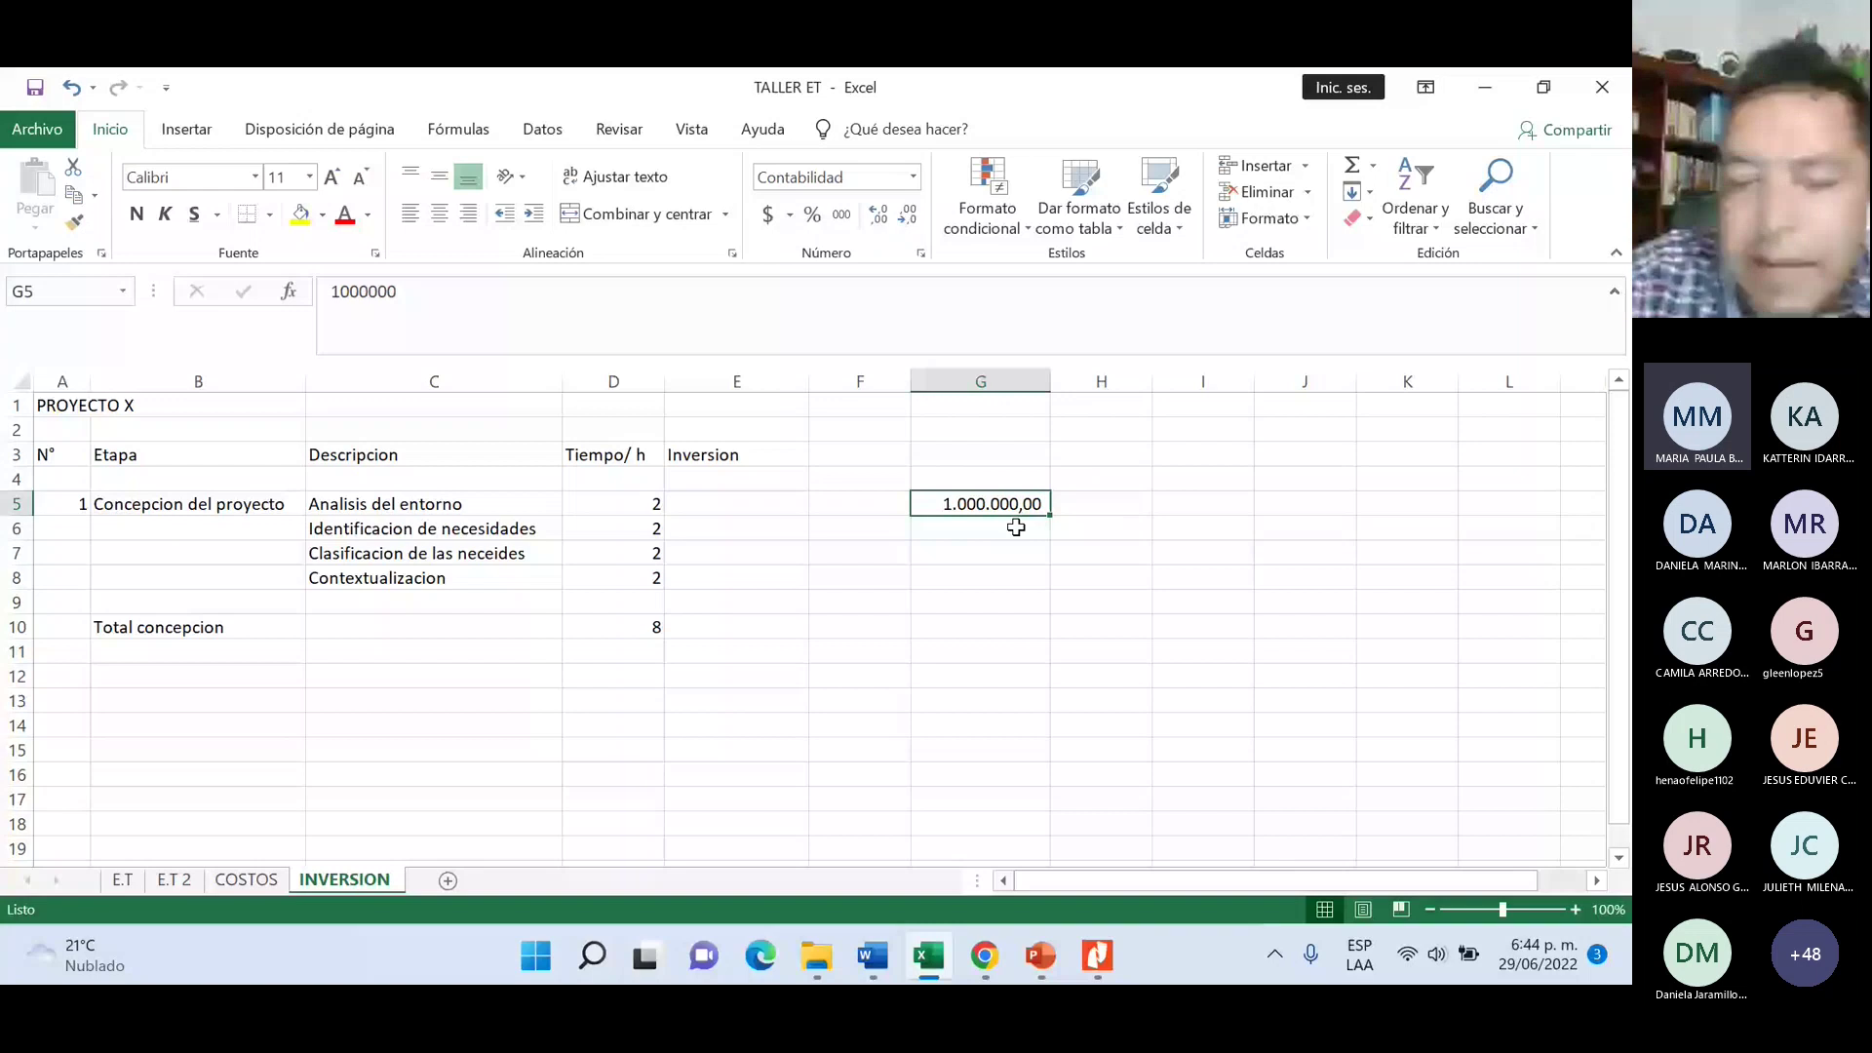
# - Multiply the amount in G5 by 4 in cell H5 with the formula =+G5*4
pyautogui.press('Right')
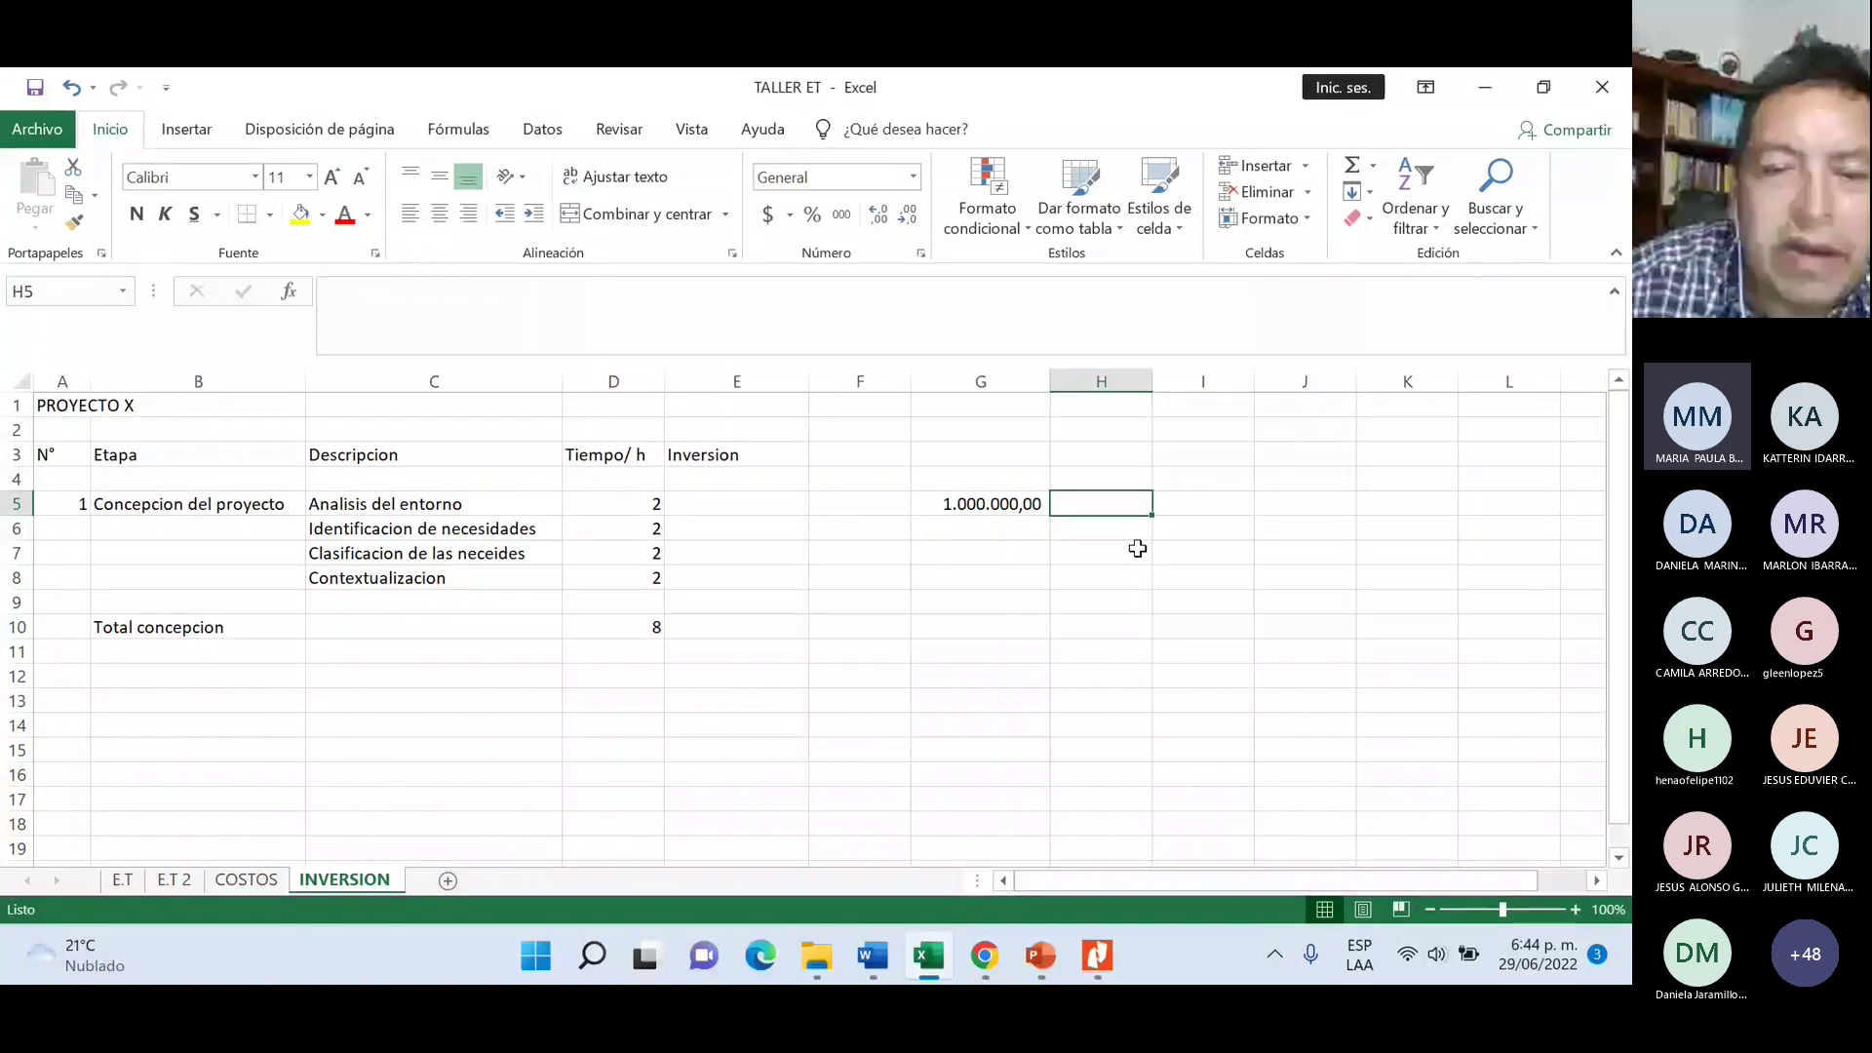
pyautogui.write('+')
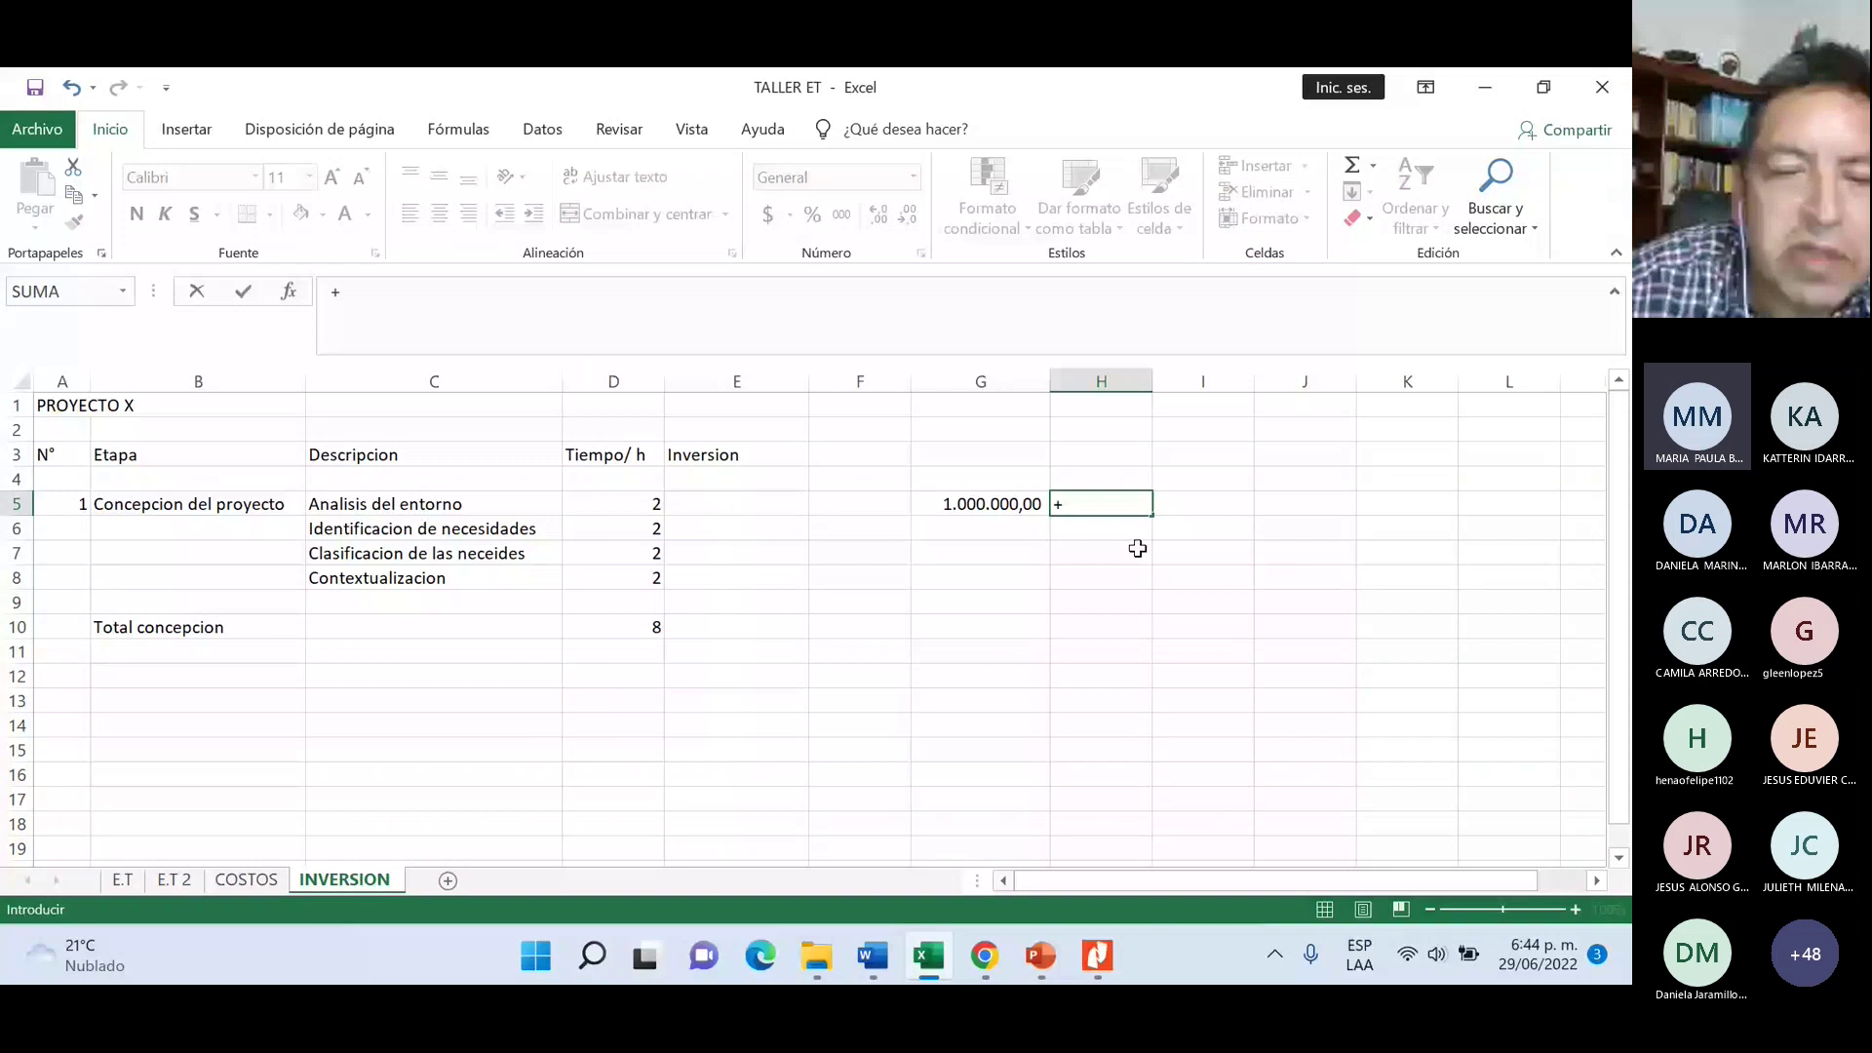
pyautogui.click(996, 521)
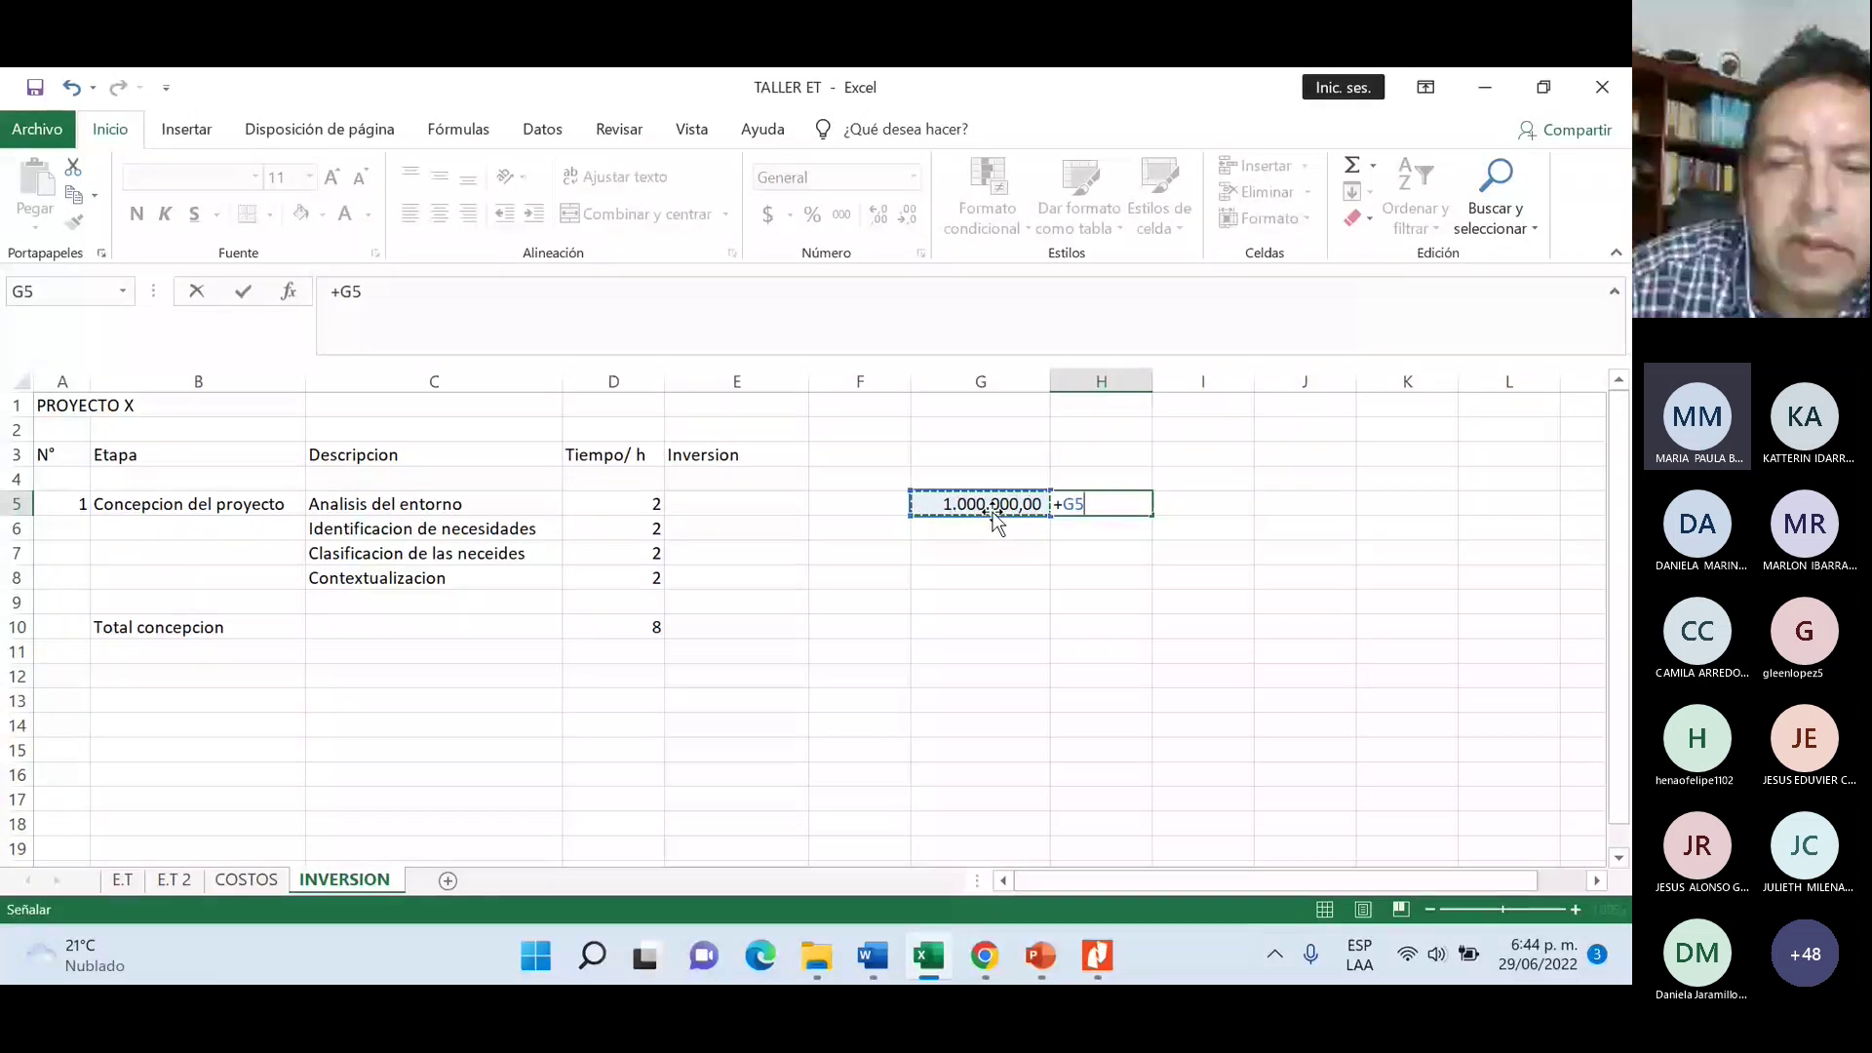
pyautogui.write('*')
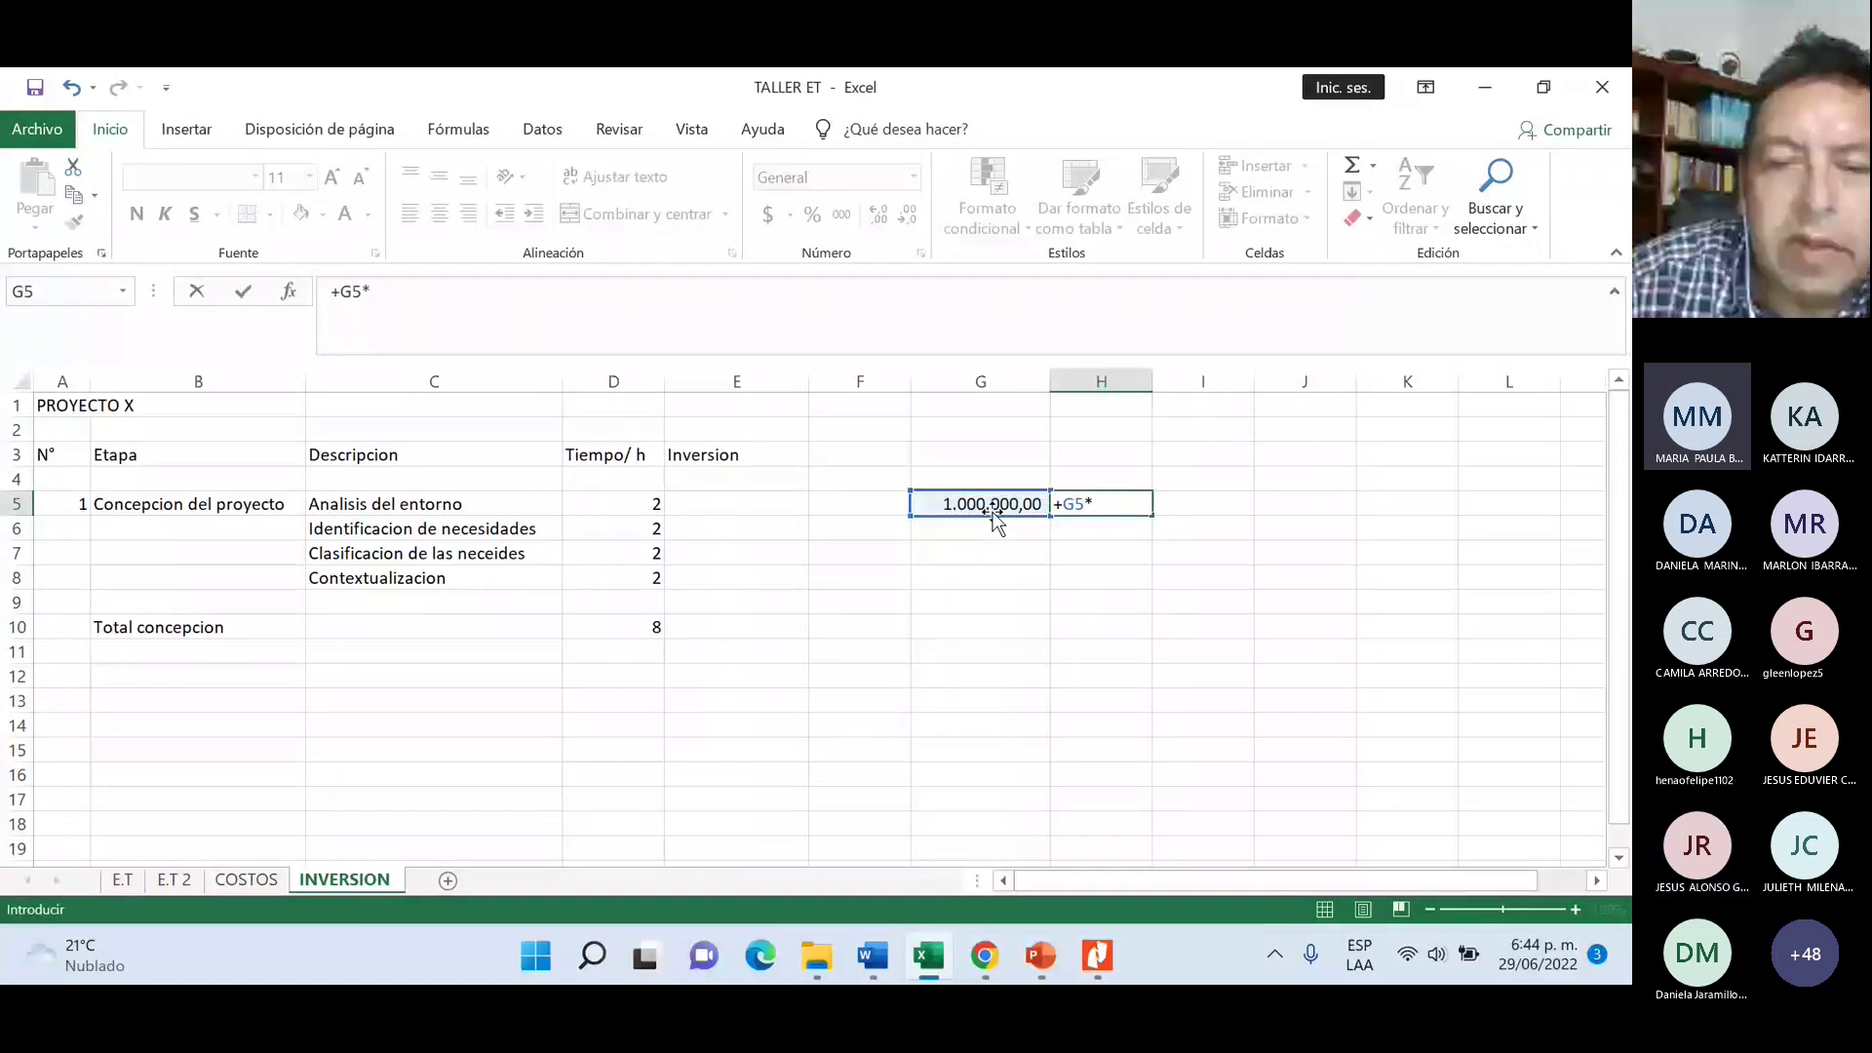
pyautogui.write('4')
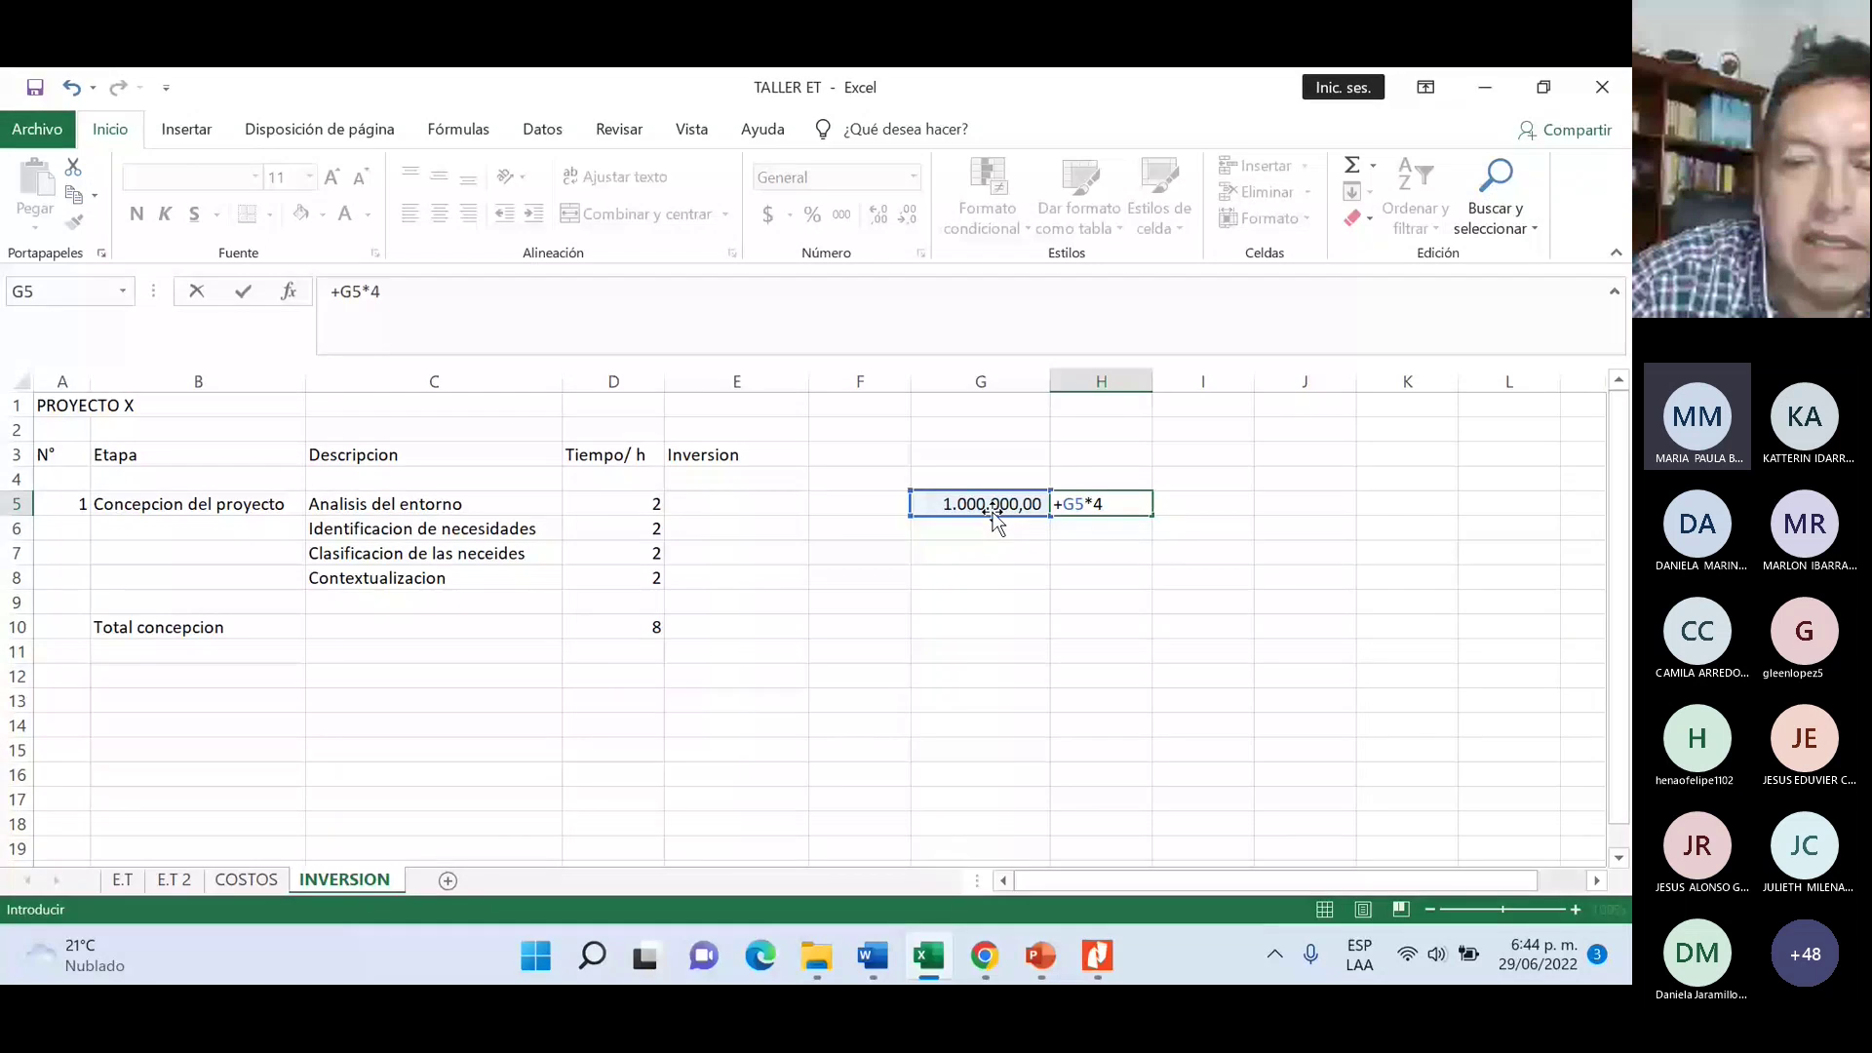
pyautogui.press('Return')
pyautogui.press('Up')
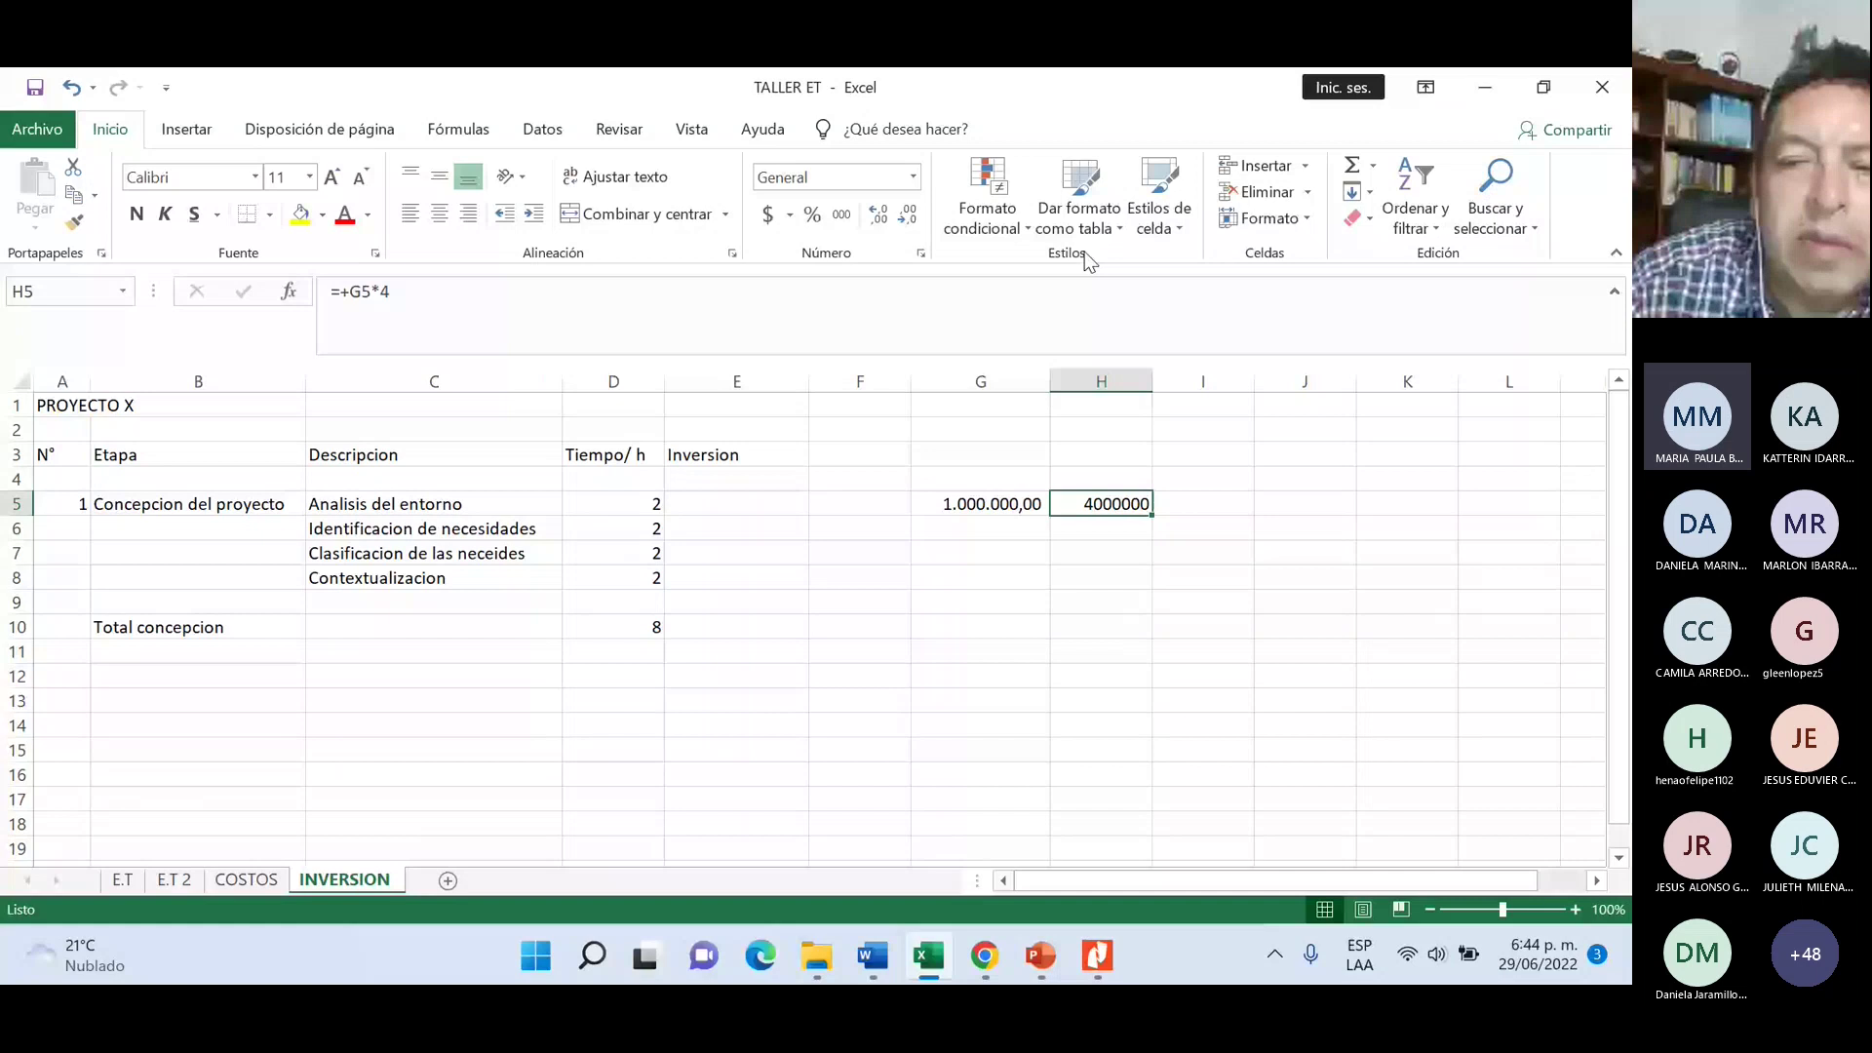
# - Widen column H and format the amount in H5 with thousands separators and two decimals
pyautogui.moveTo(1152, 381); pyautogui.dragTo(1204, 381)
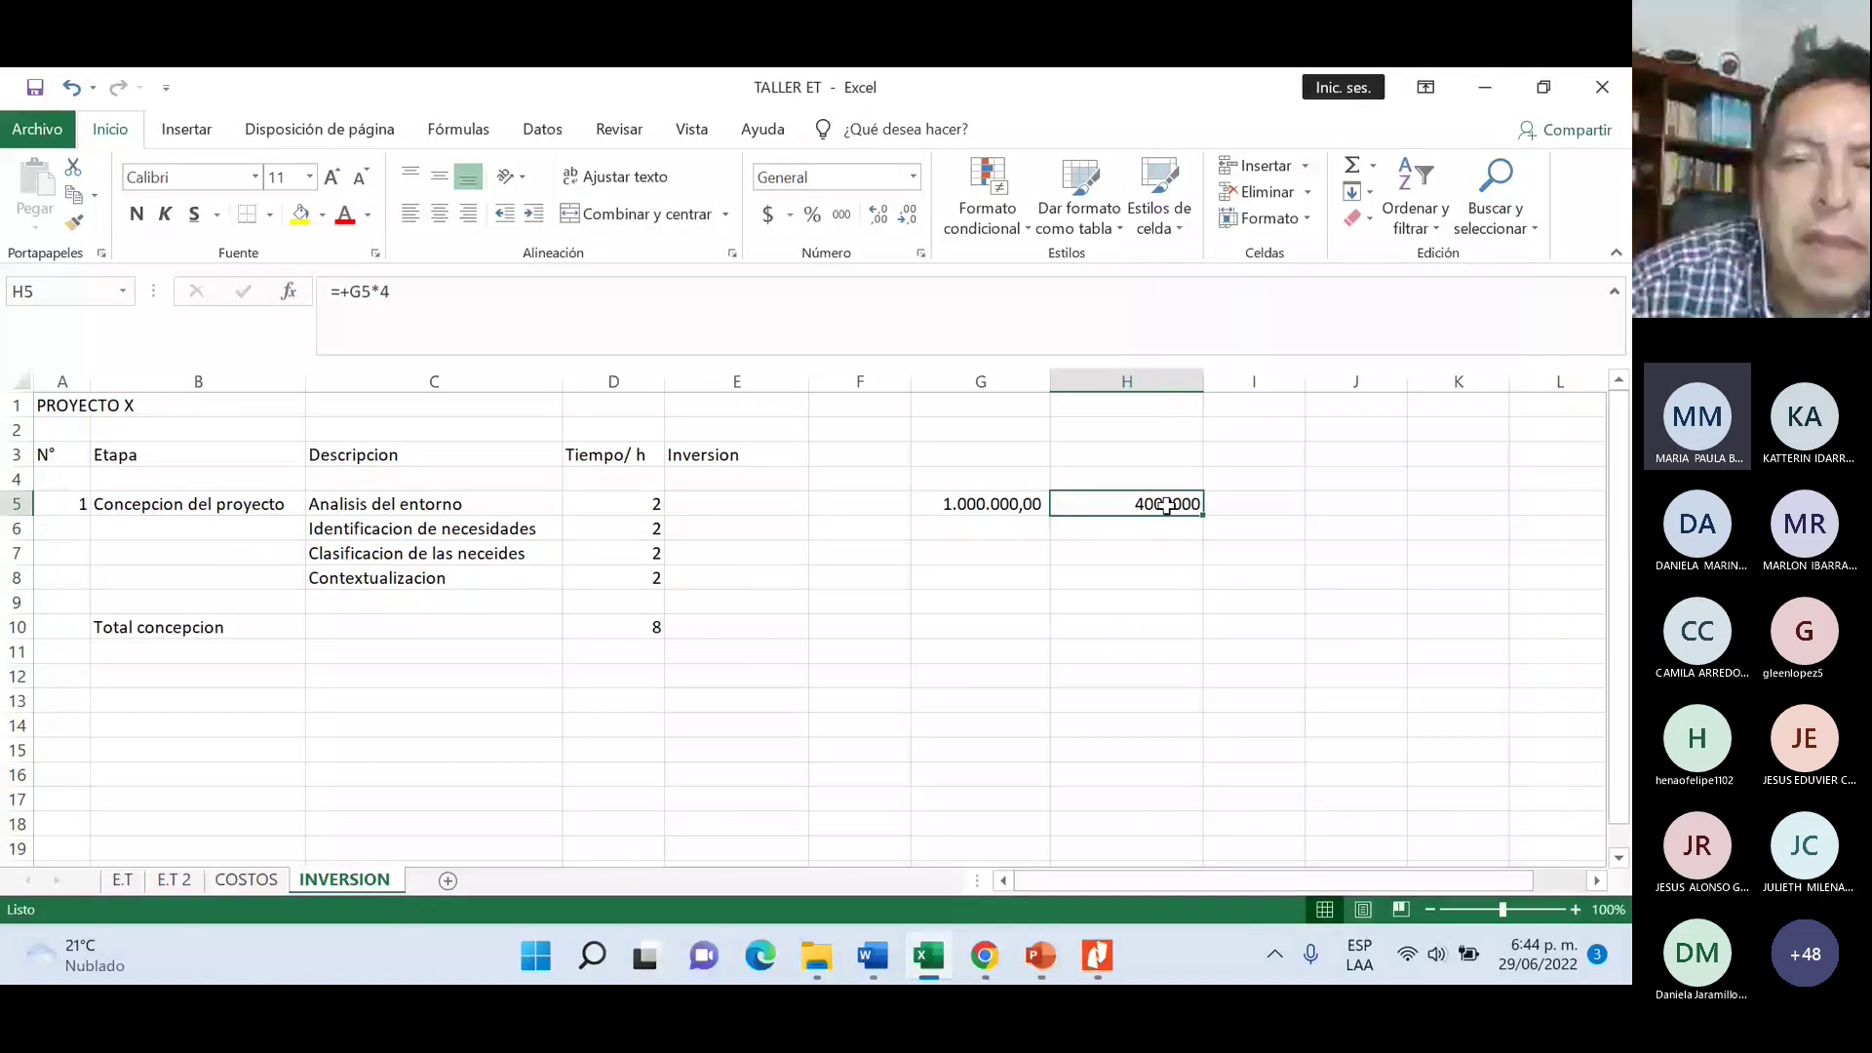
pyautogui.click(1166, 506)
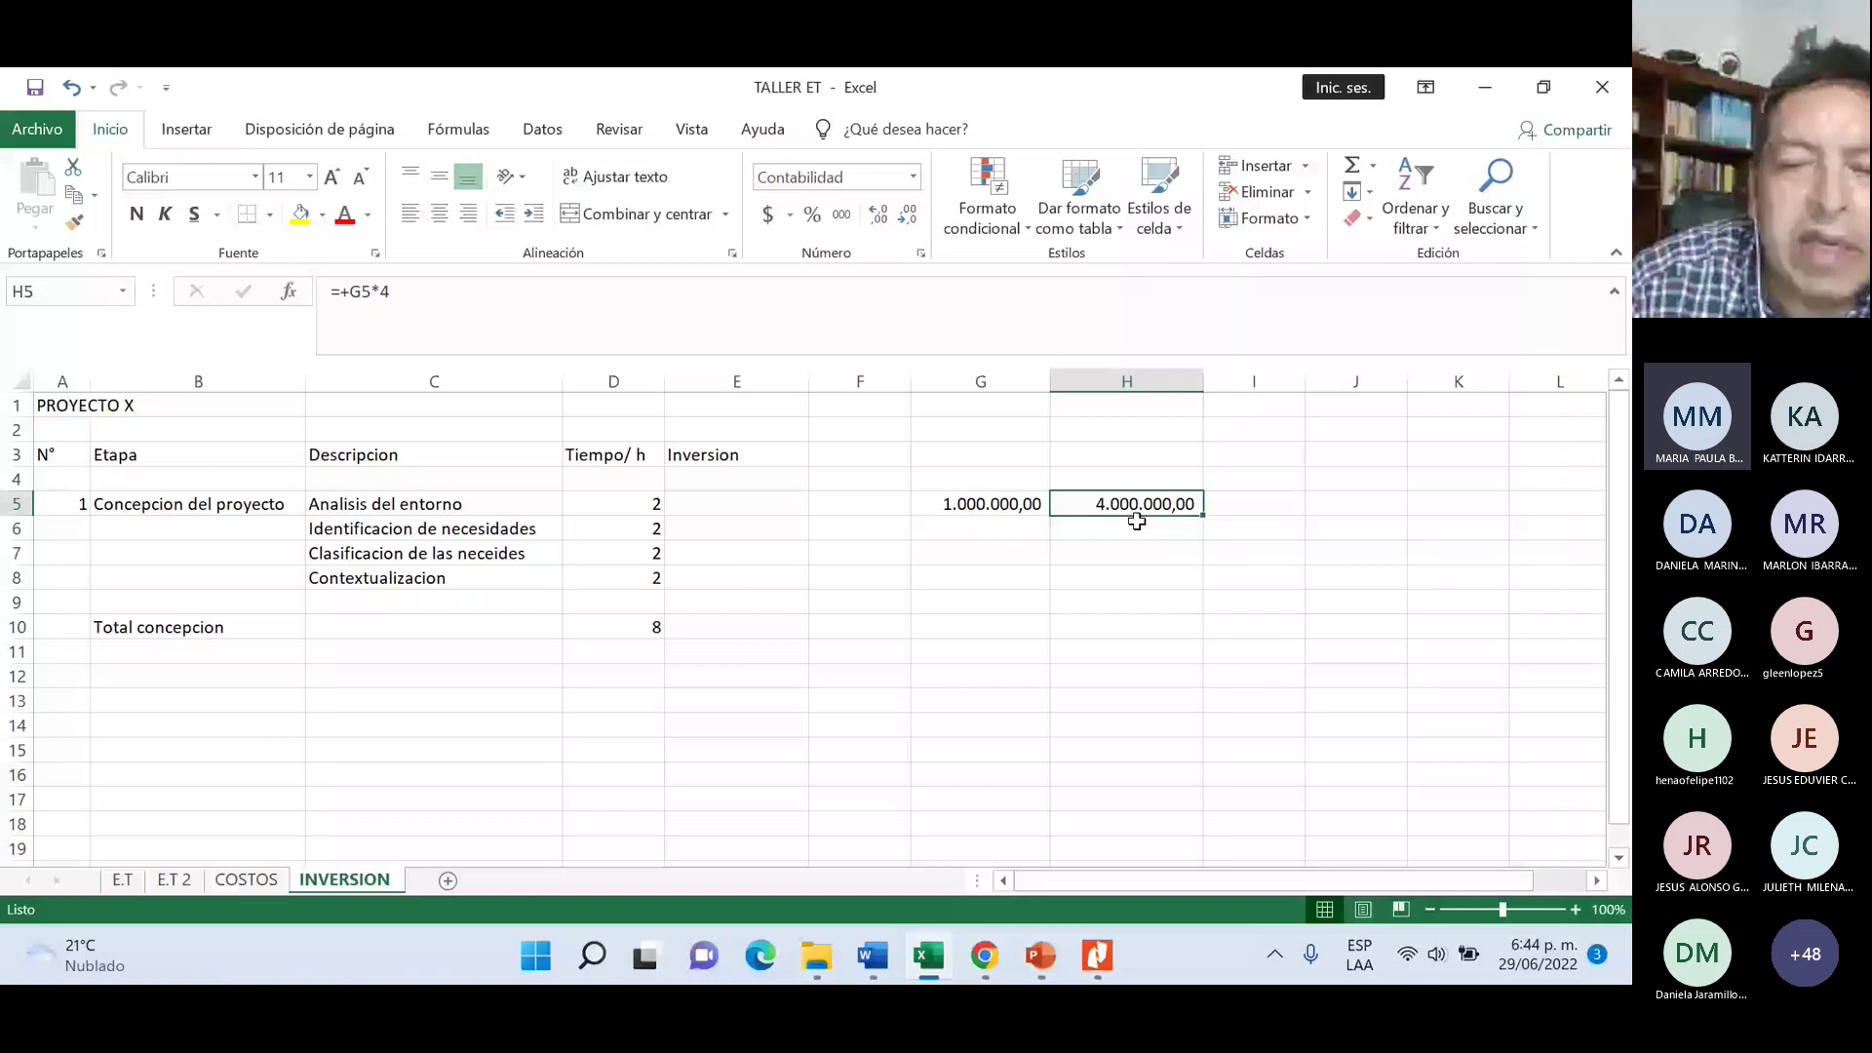
pyautogui.click(940, 507)
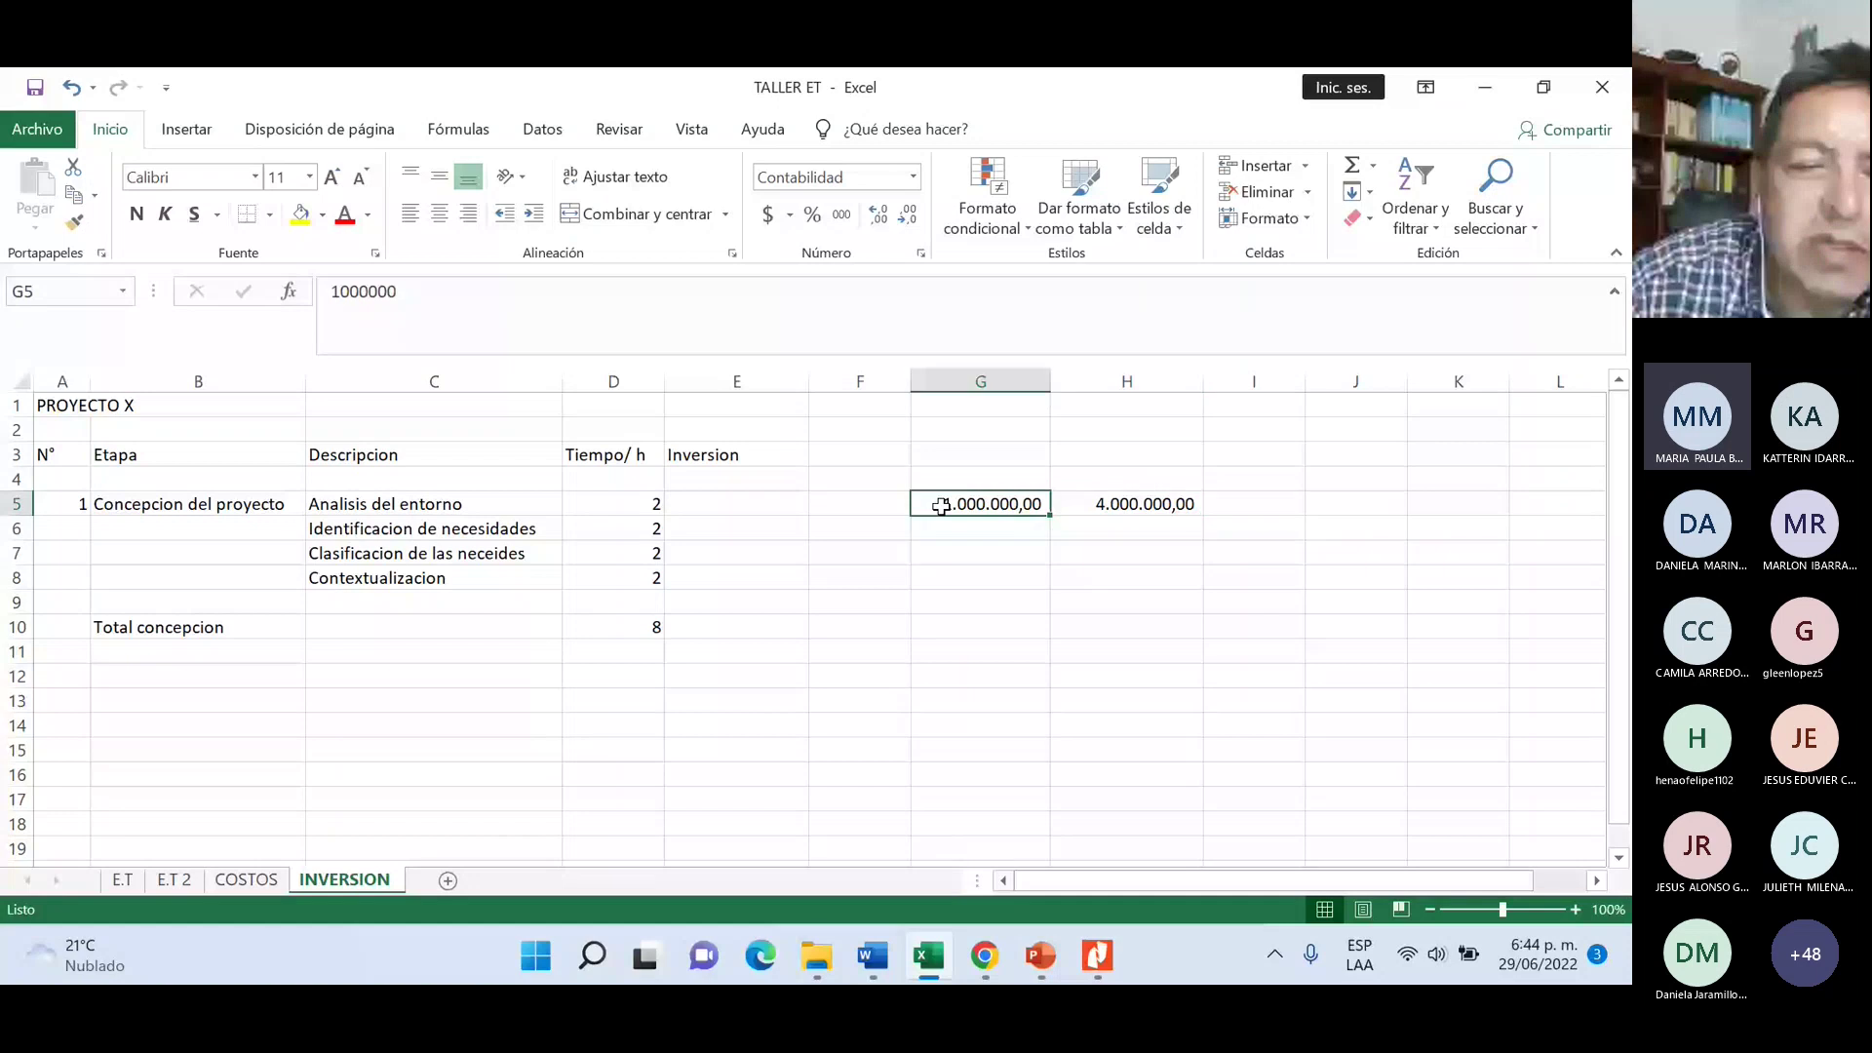
pyautogui.click(1152, 507)
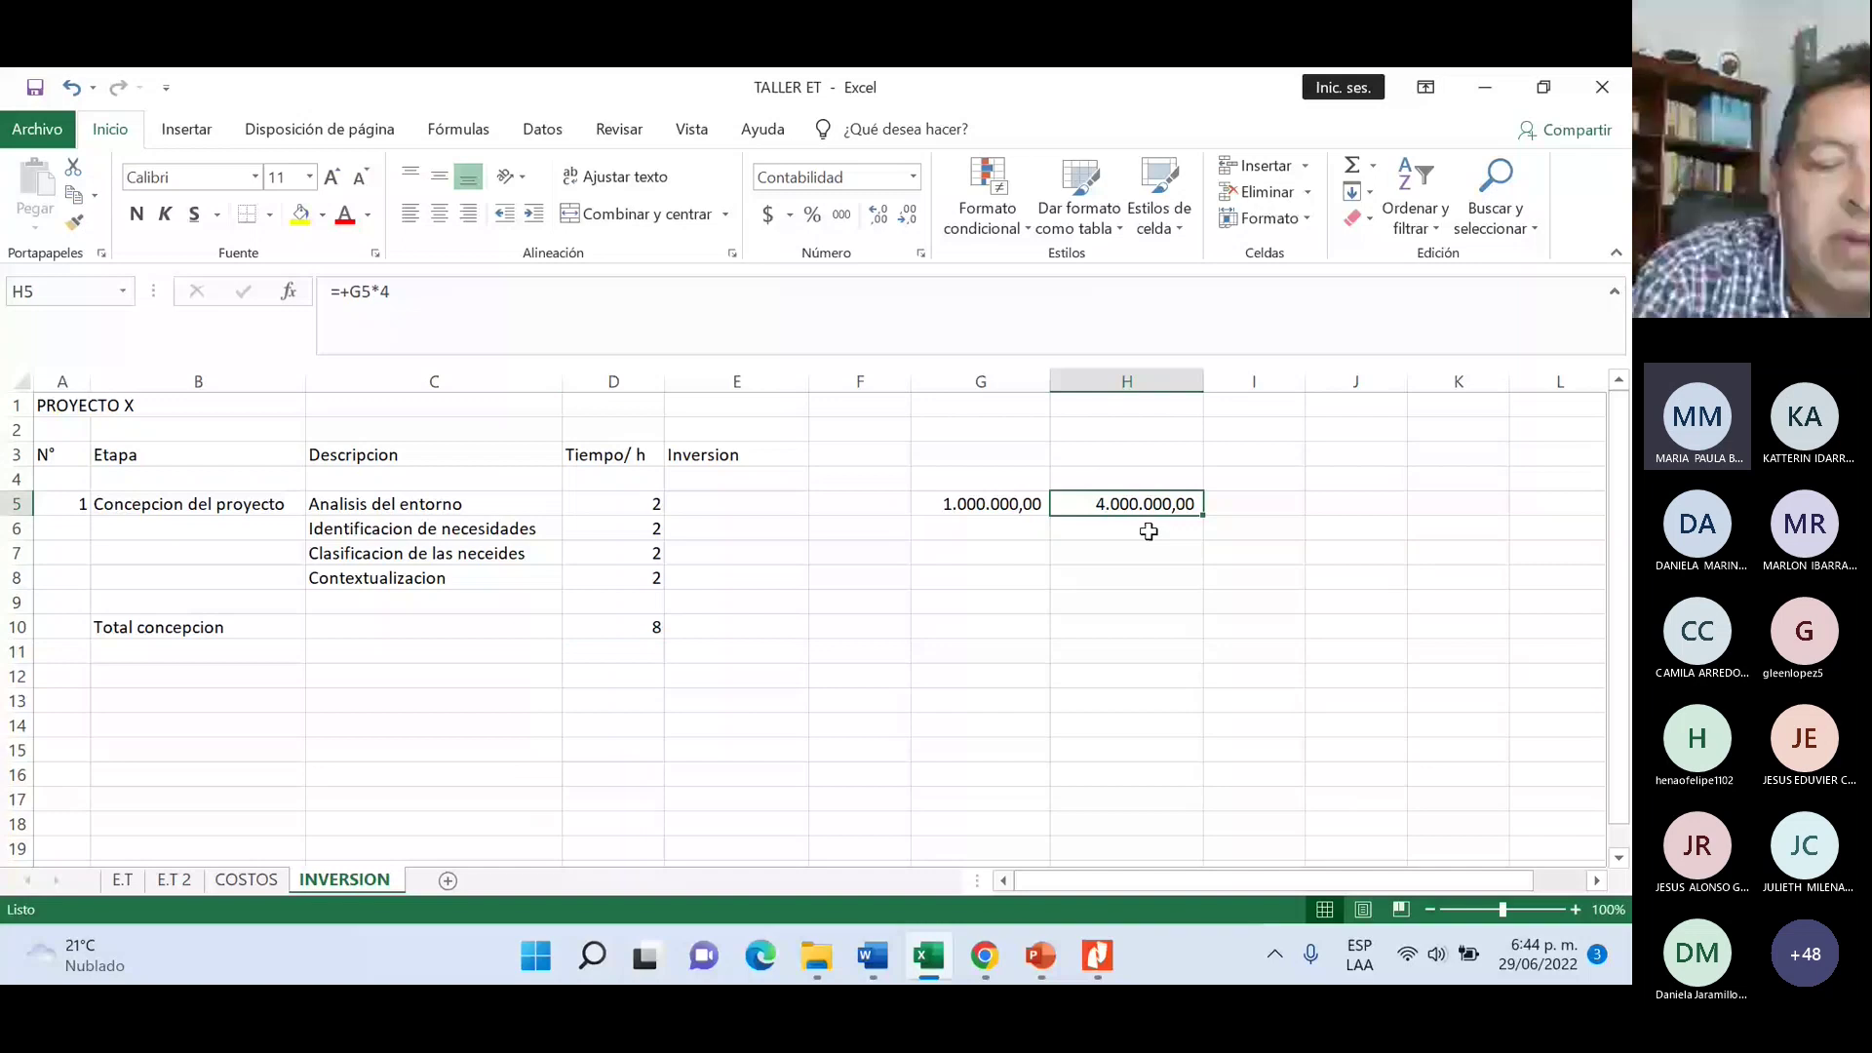
# - Enter 240 in cell H6, below the multiplied amount
pyautogui.click(1148, 531)
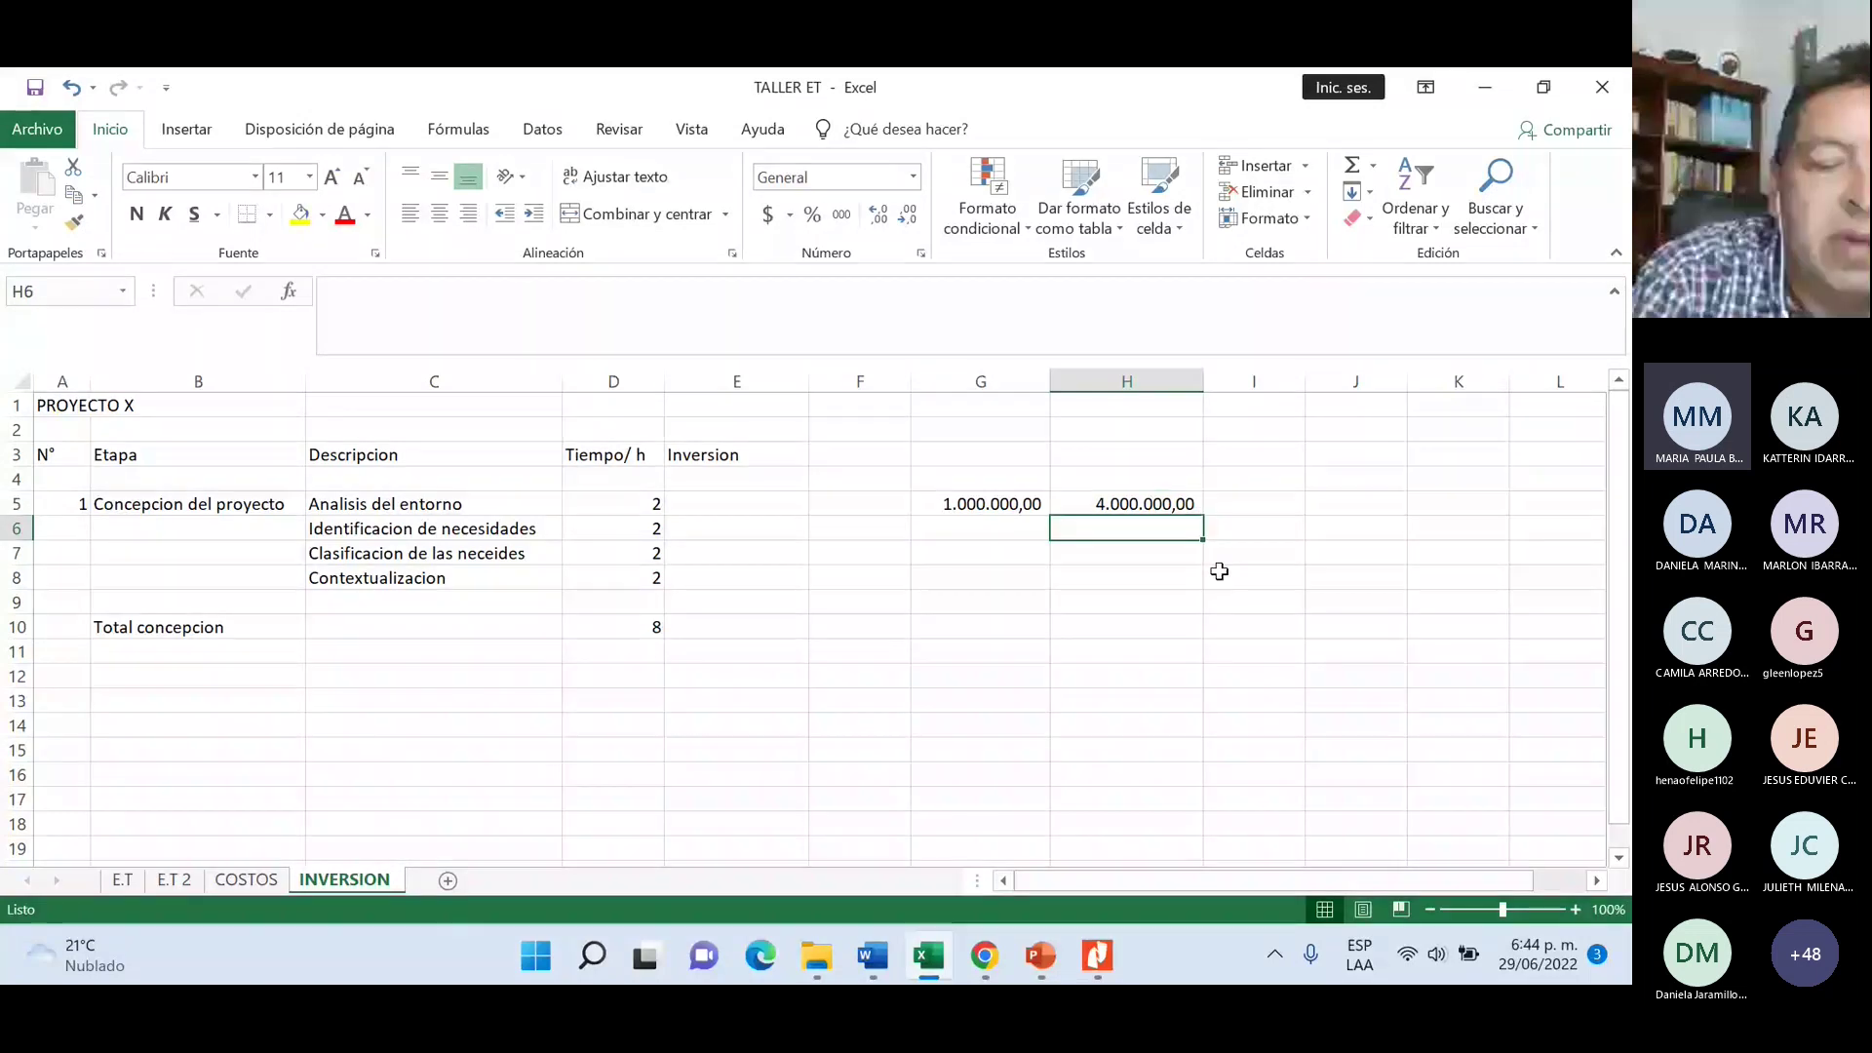
pyautogui.write('24')
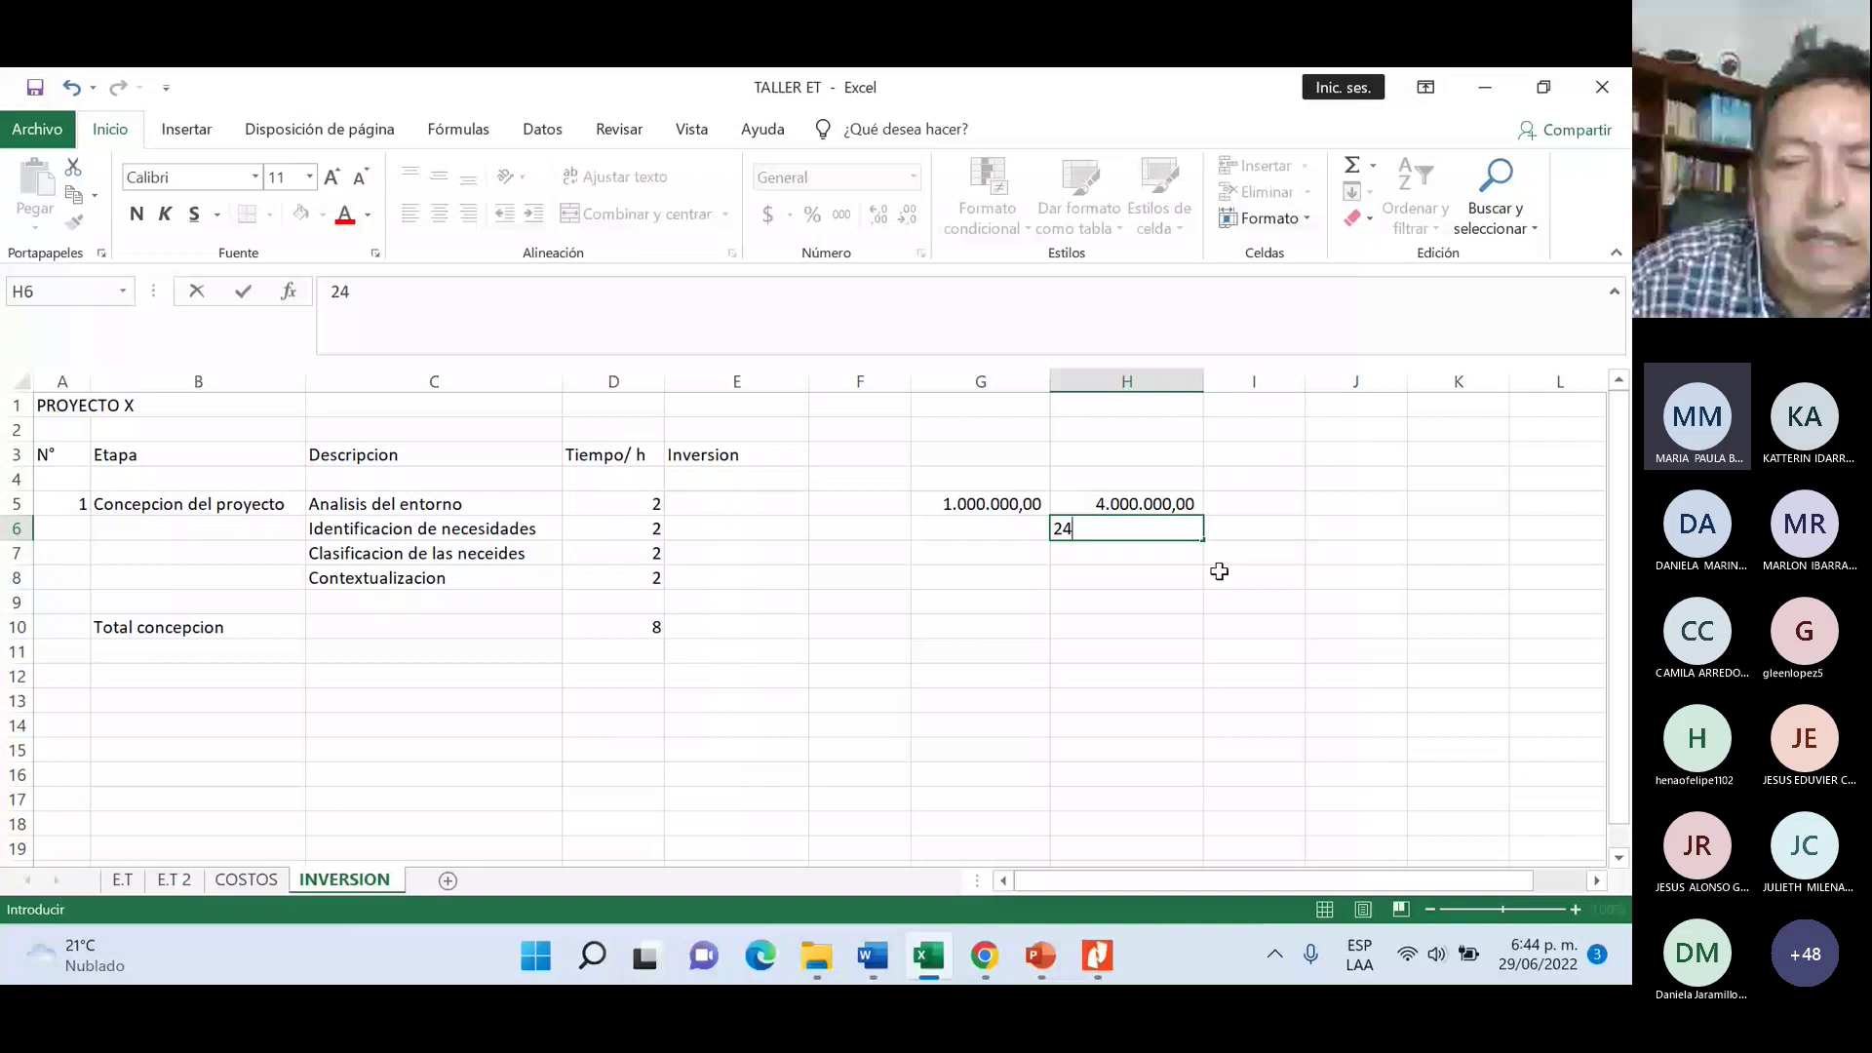
pyautogui.write('0')
pyautogui.click(1187, 531)
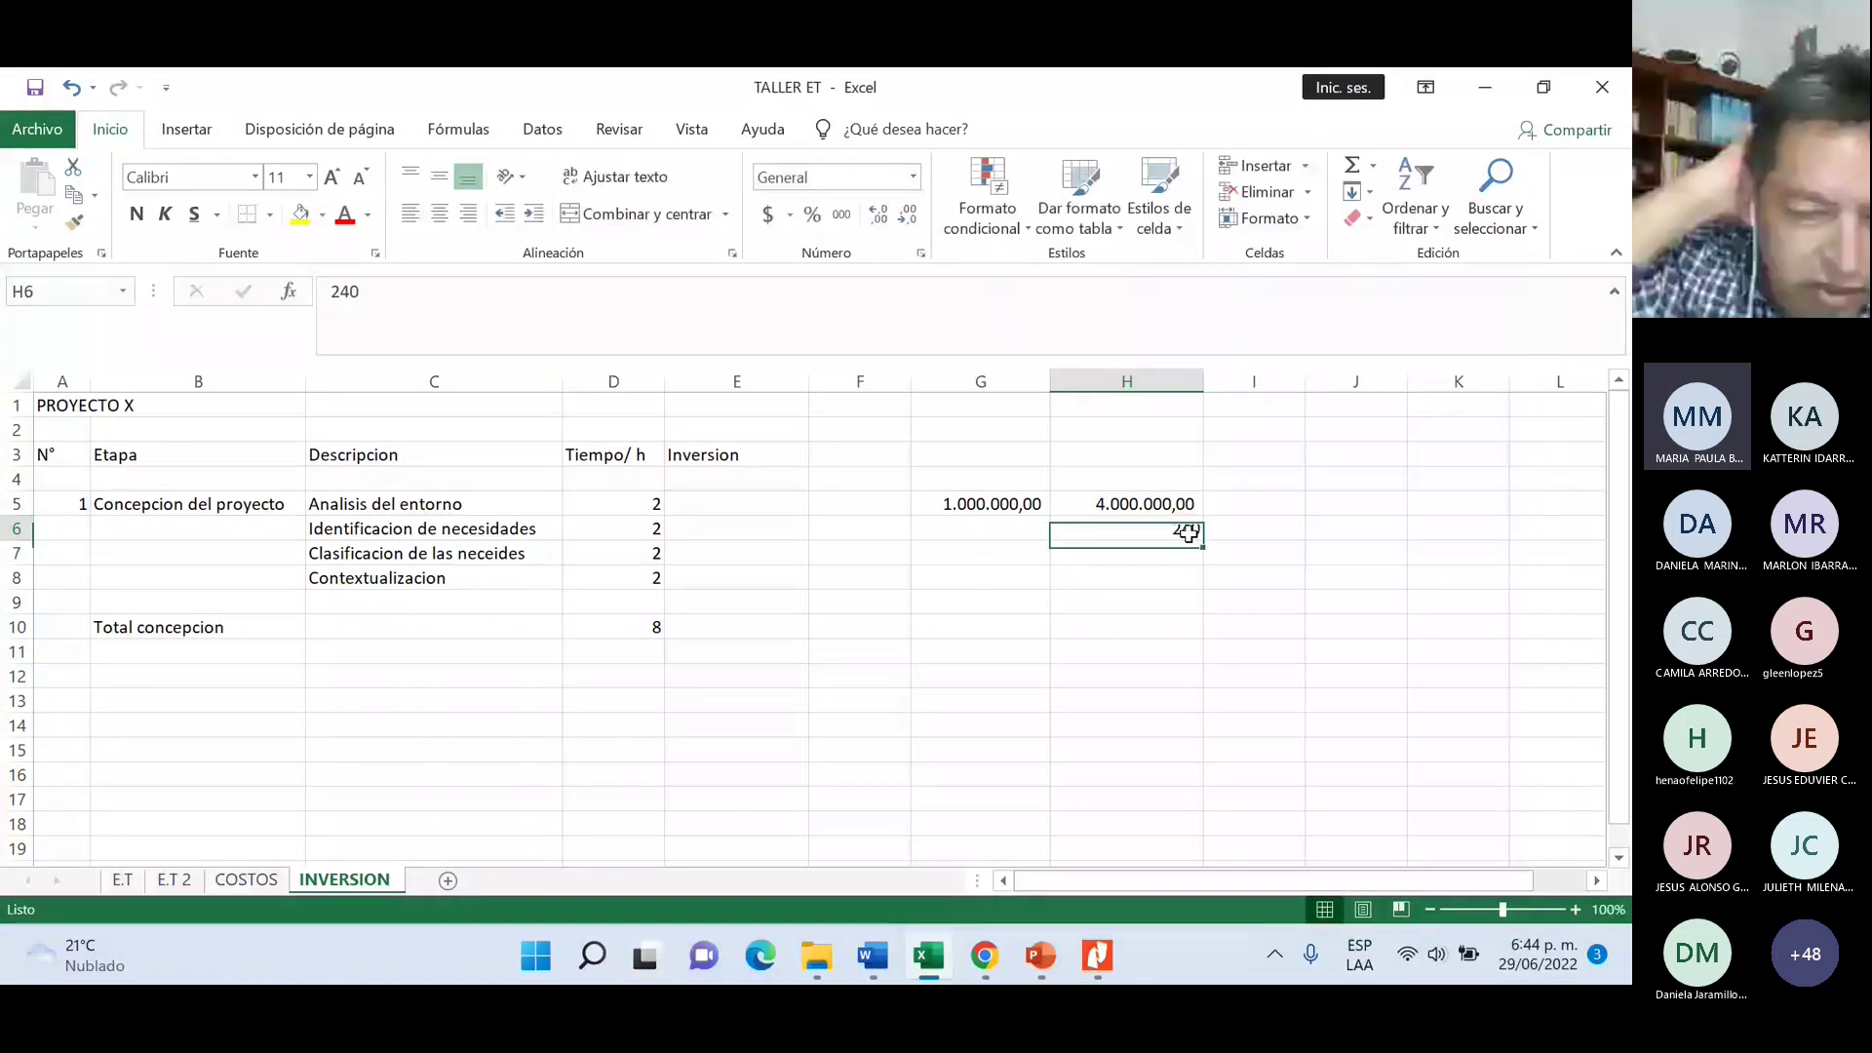
pyautogui.press('Return')
# - Divide the amount in H5 by the value in H6 in cell H7 with =+H5/H6
pyautogui.write('+')
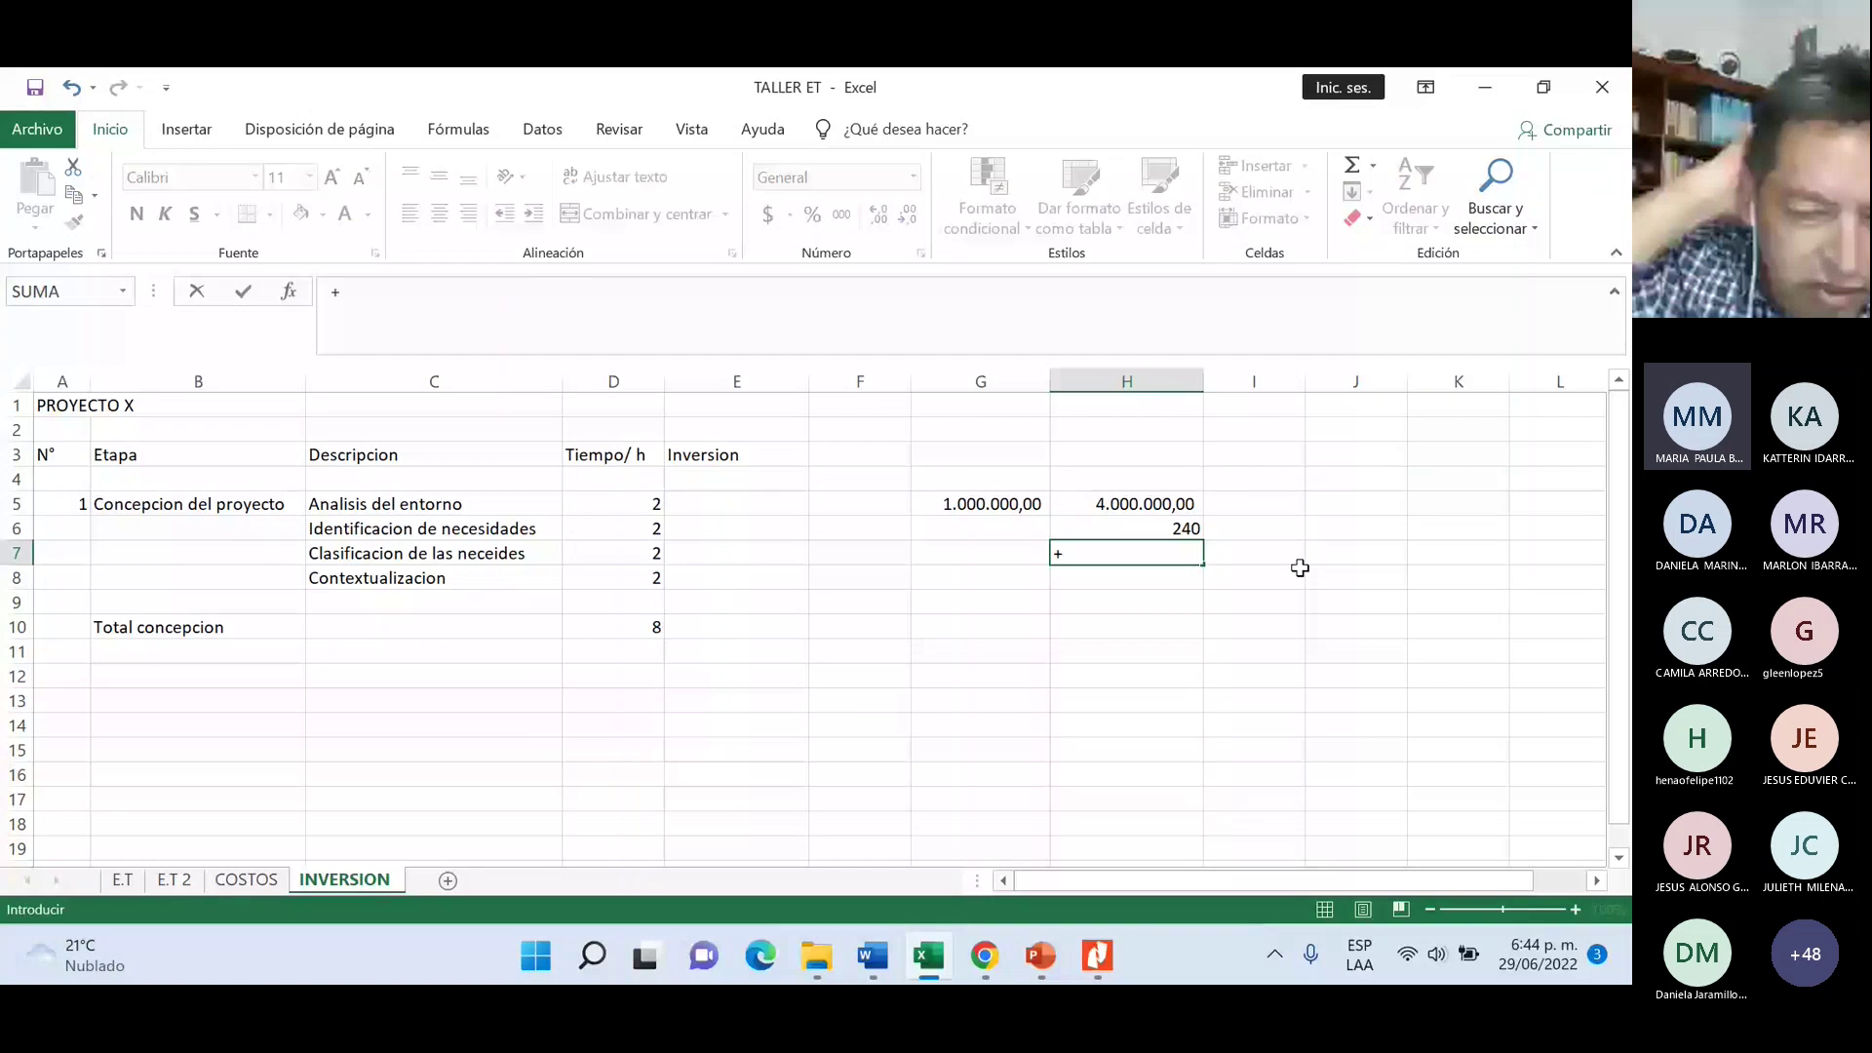
pyautogui.click(1181, 505)
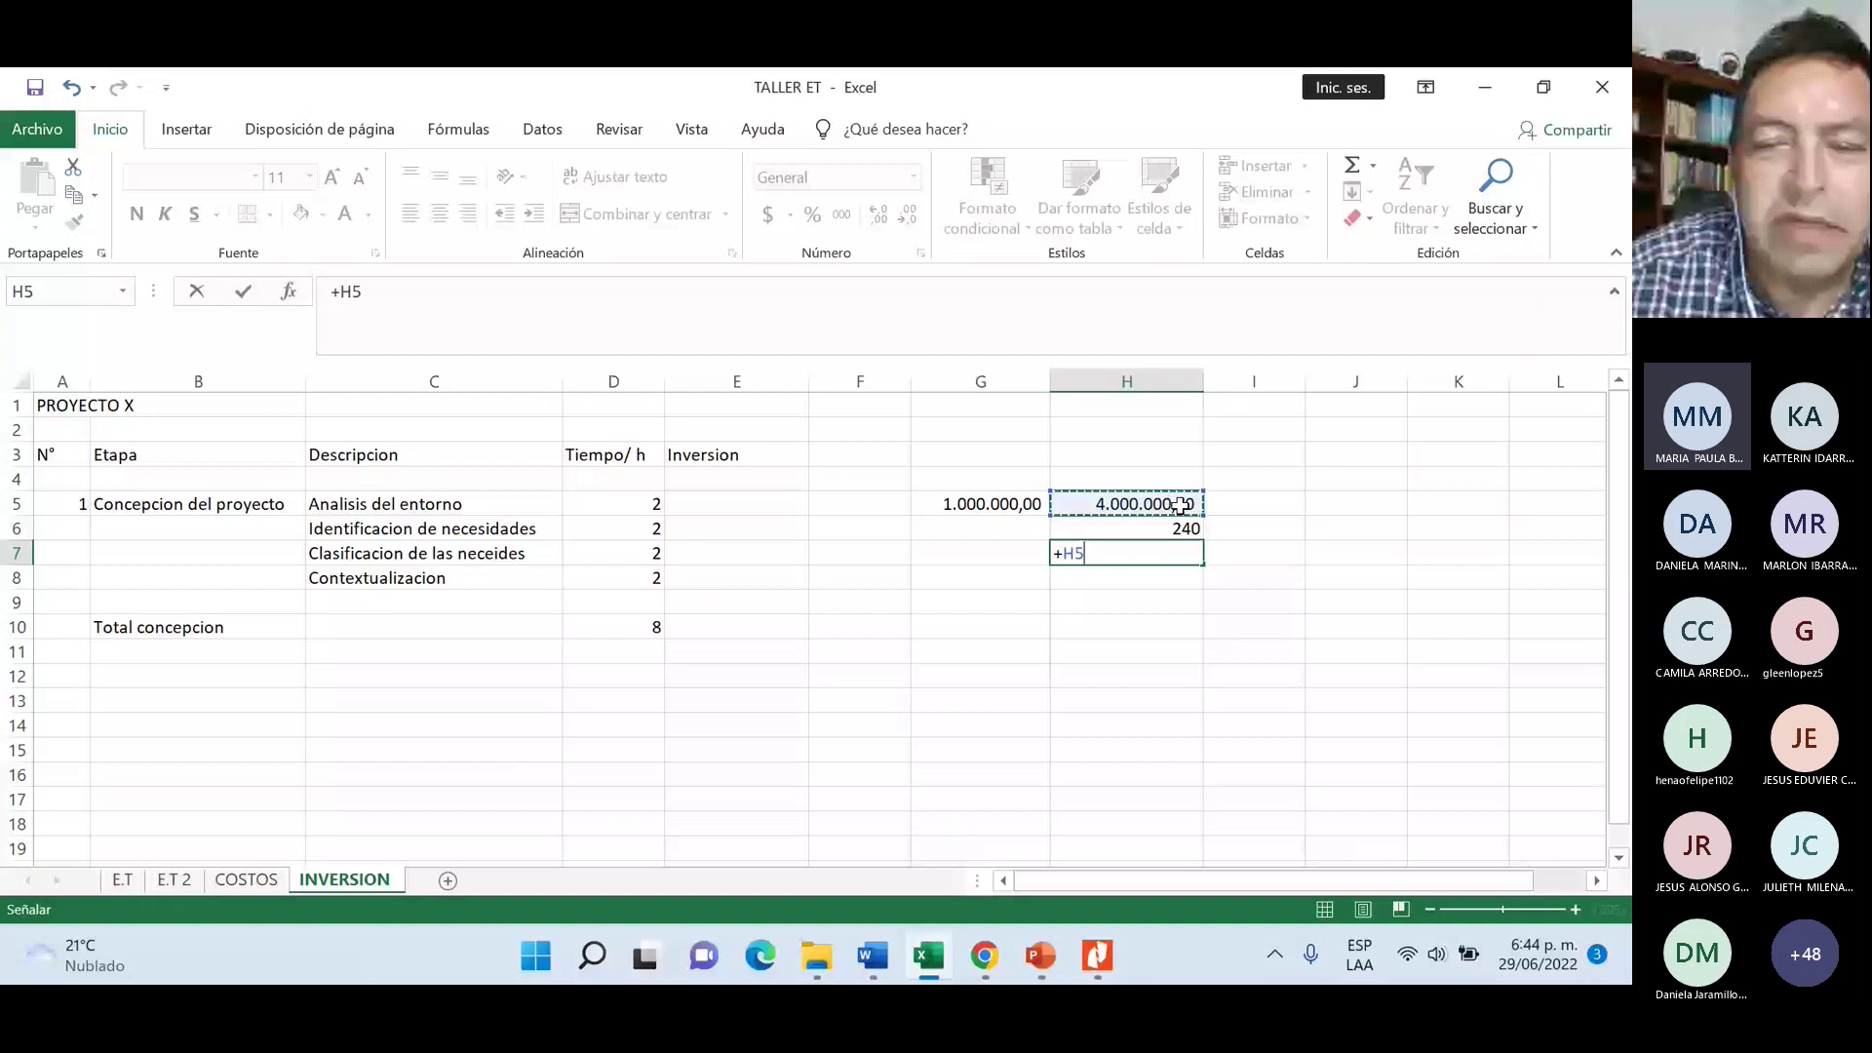
pyautogui.write('/')
pyautogui.click(1193, 529)
pyautogui.press('Return')
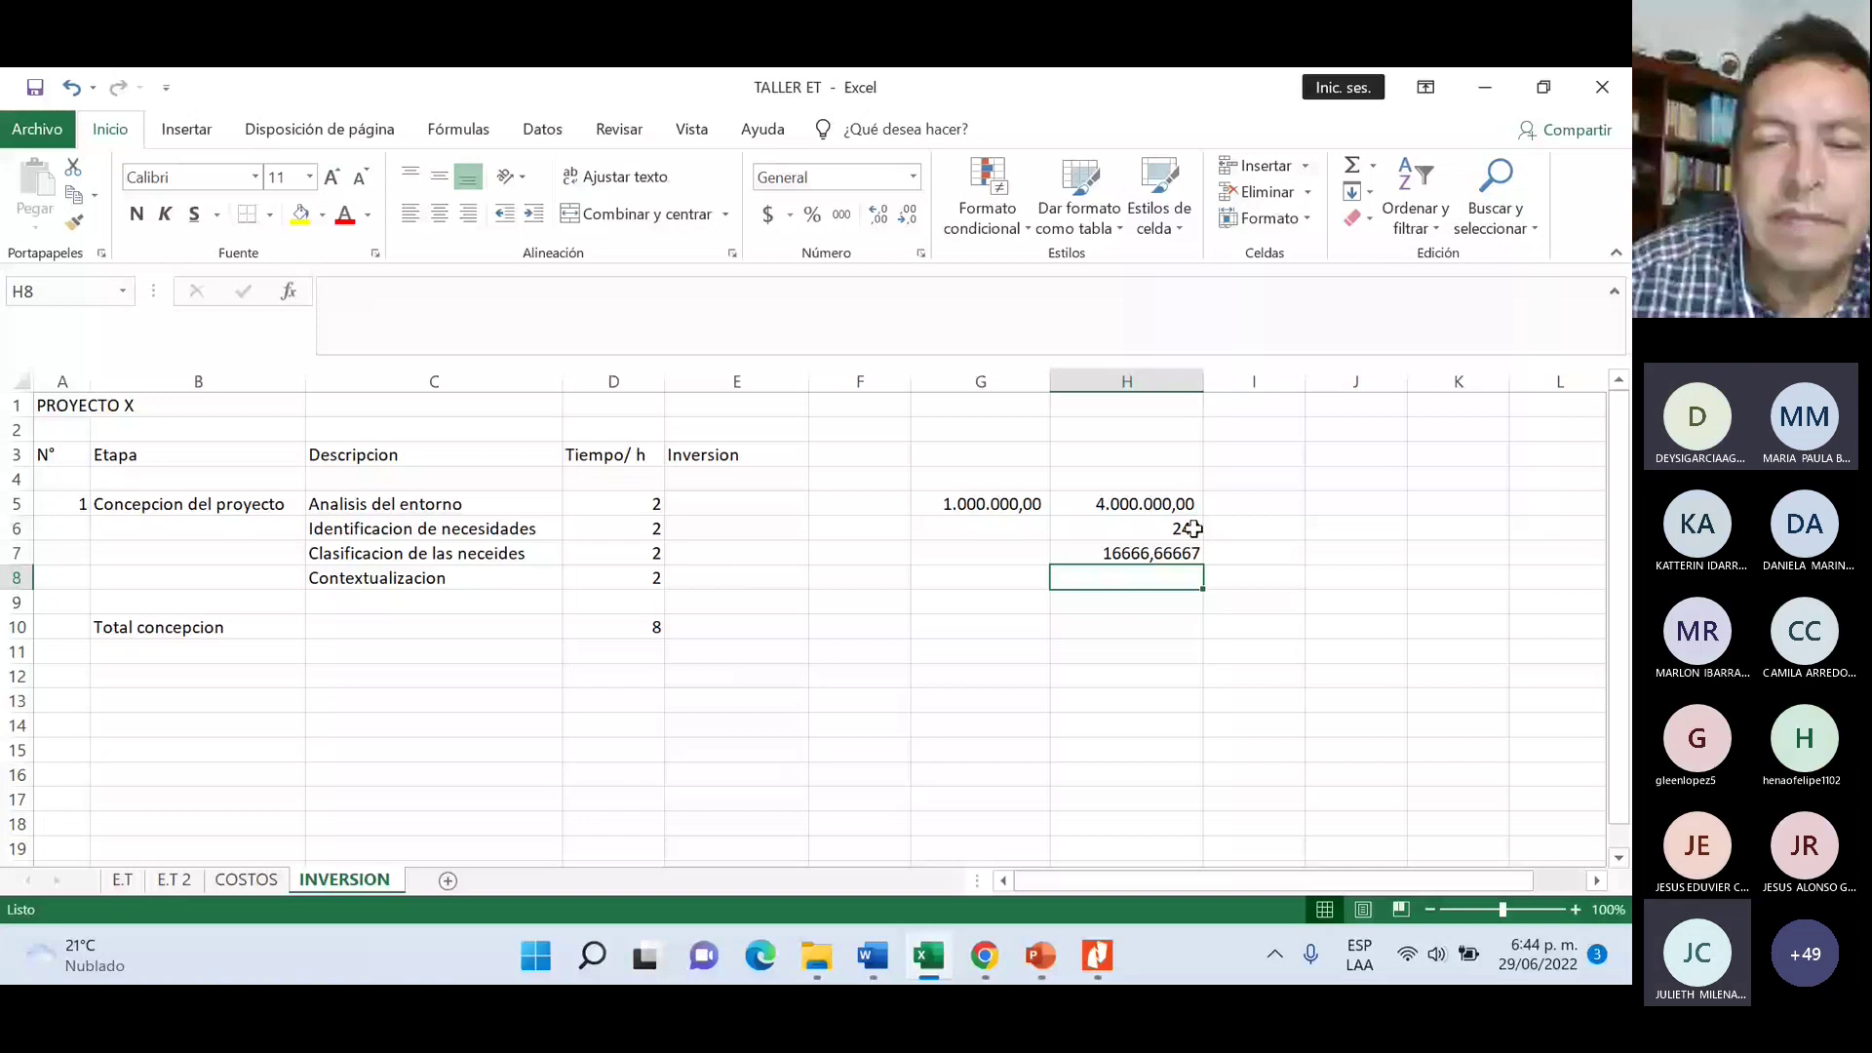
# - Format the hourly rate in H7 with thousands separators and no decimals
pyautogui.click(1126, 553)
pyautogui.click(845, 216)
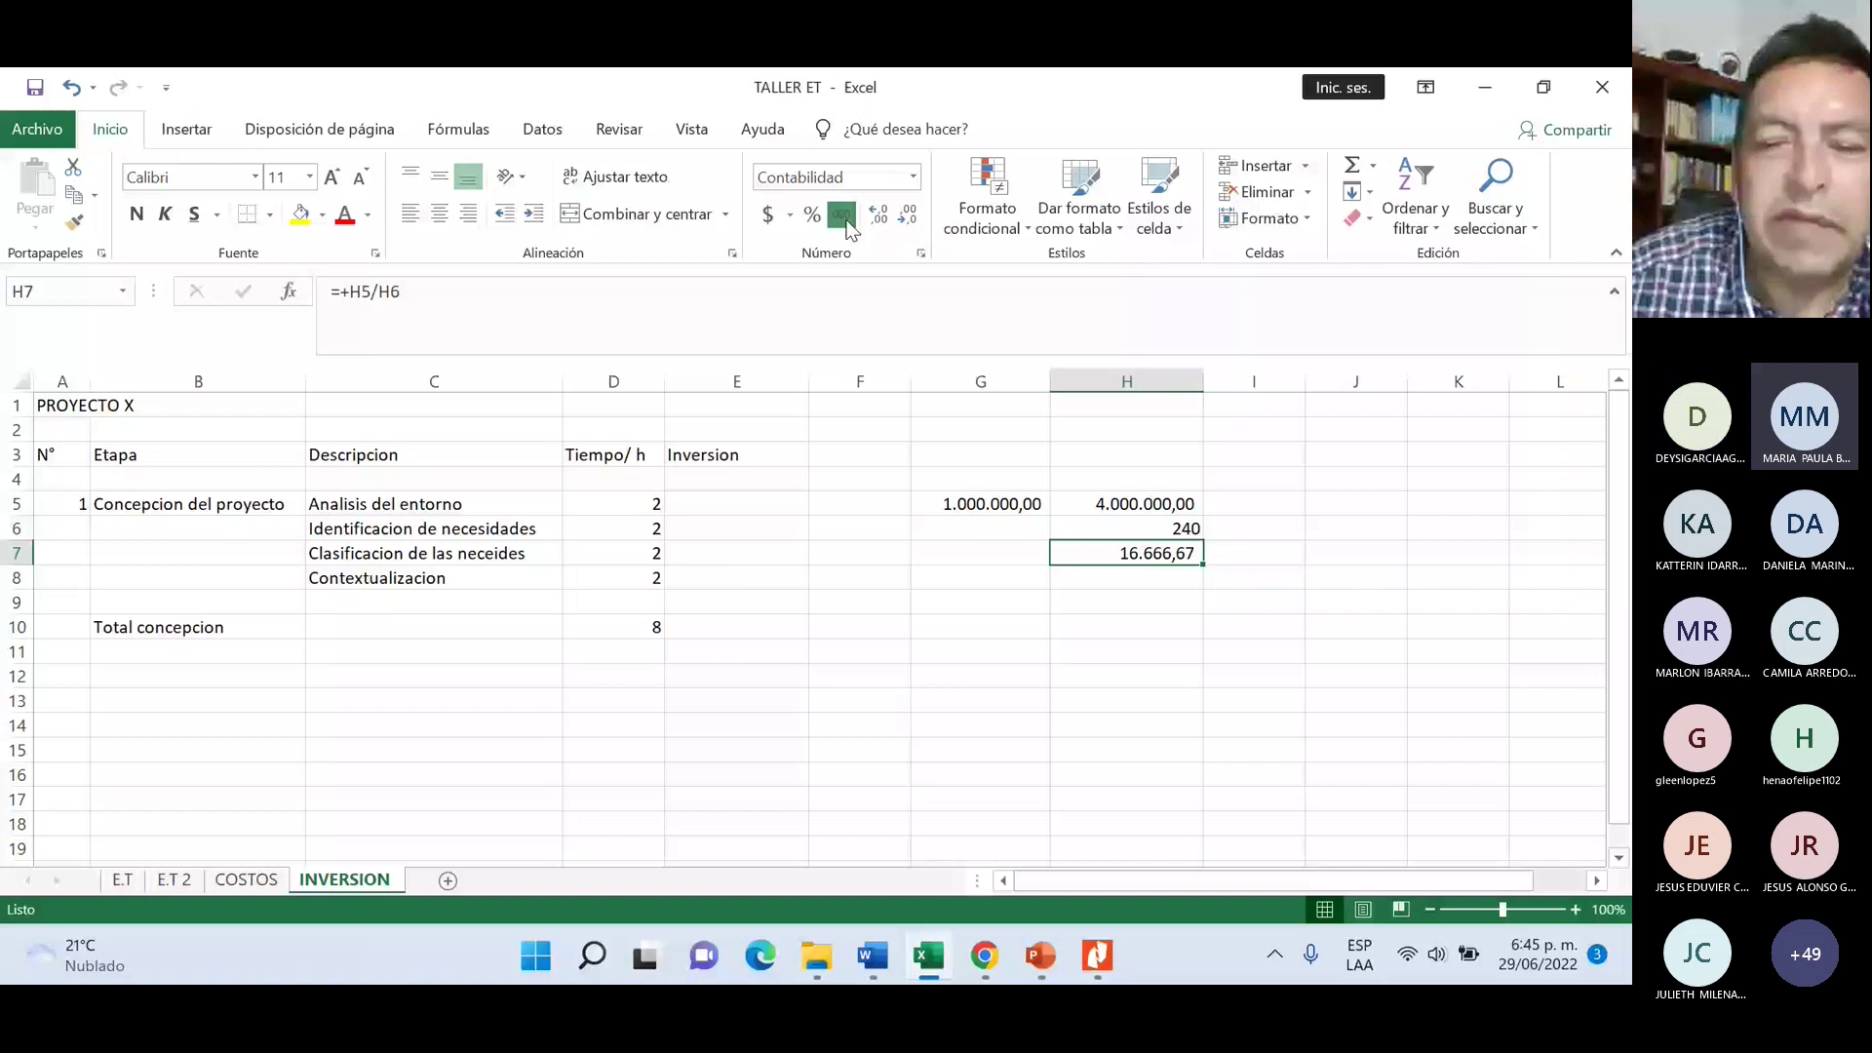
pyautogui.click(907, 214)
pyautogui.click(907, 214)
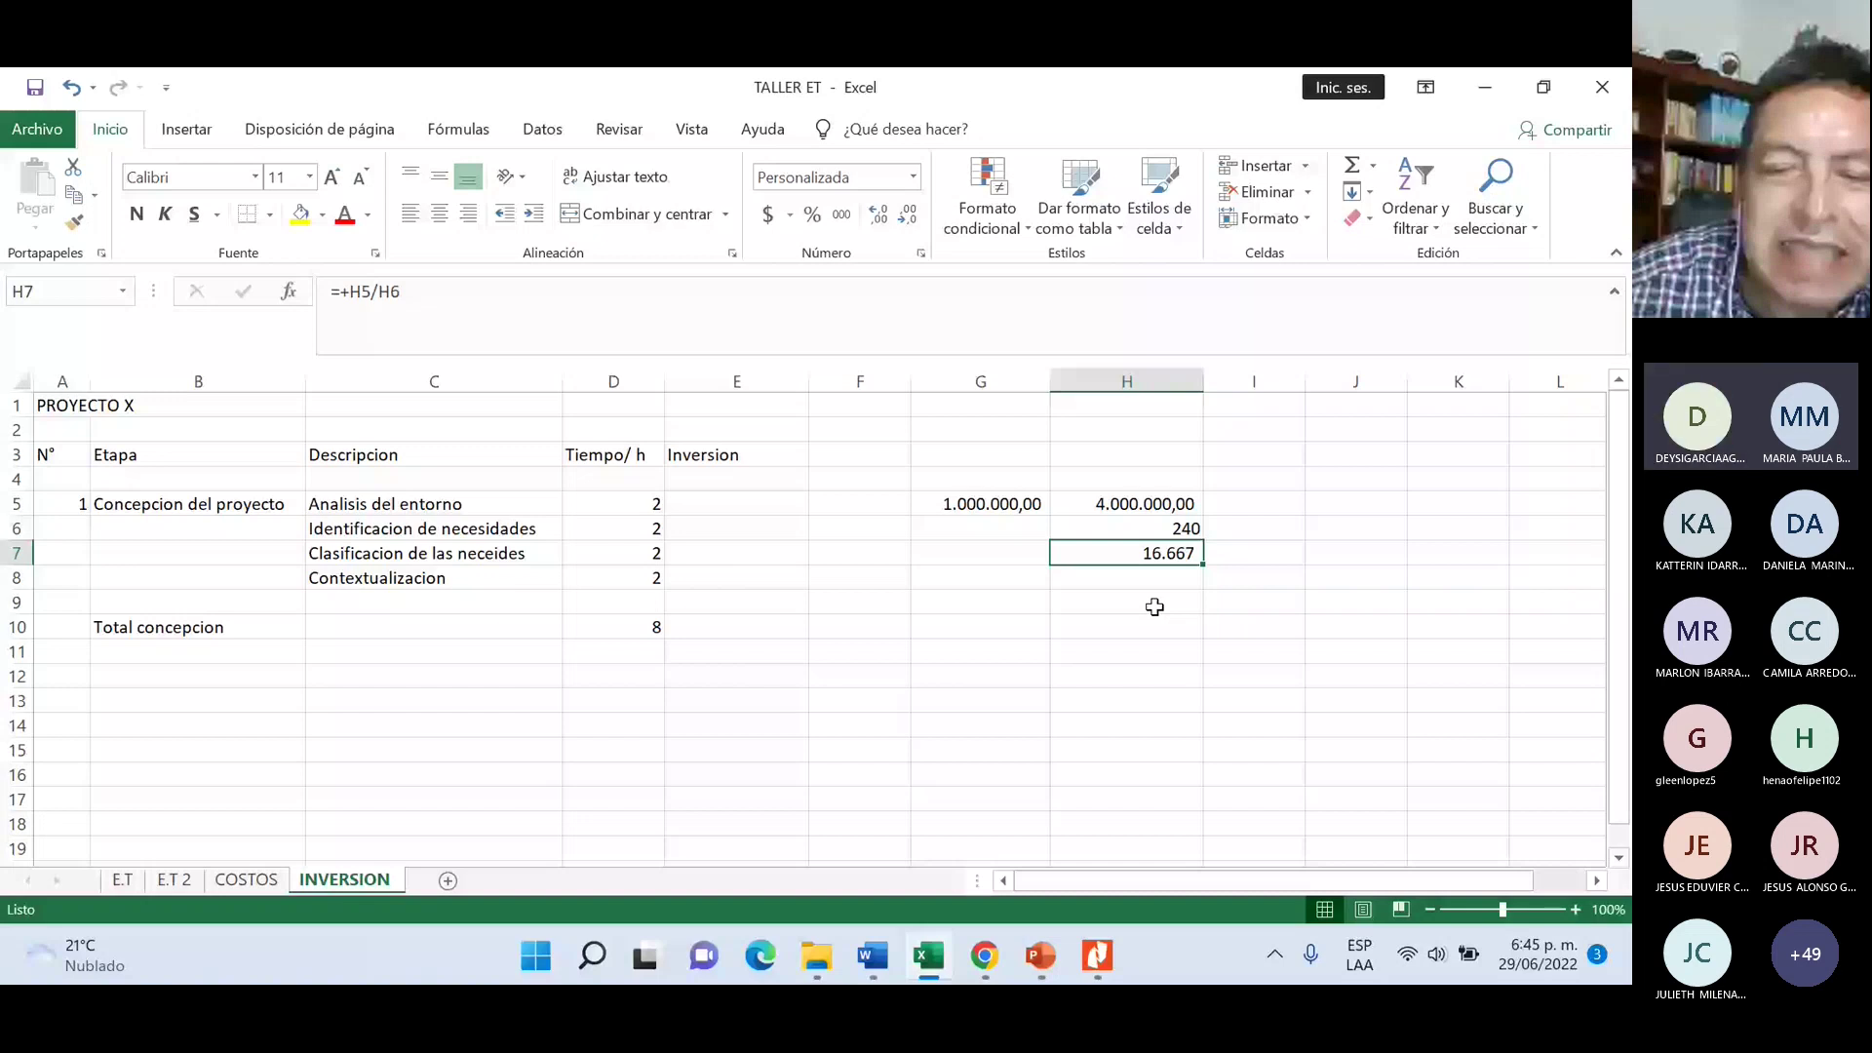
# - Enter 16667 in cell E5 as the Inversion value for Analisis del entorno
pyautogui.press('Left')
pyautogui.press('Left')
pyautogui.press('Left')
pyautogui.press('Up')
pyautogui.press('Up')
pyautogui.write('1')
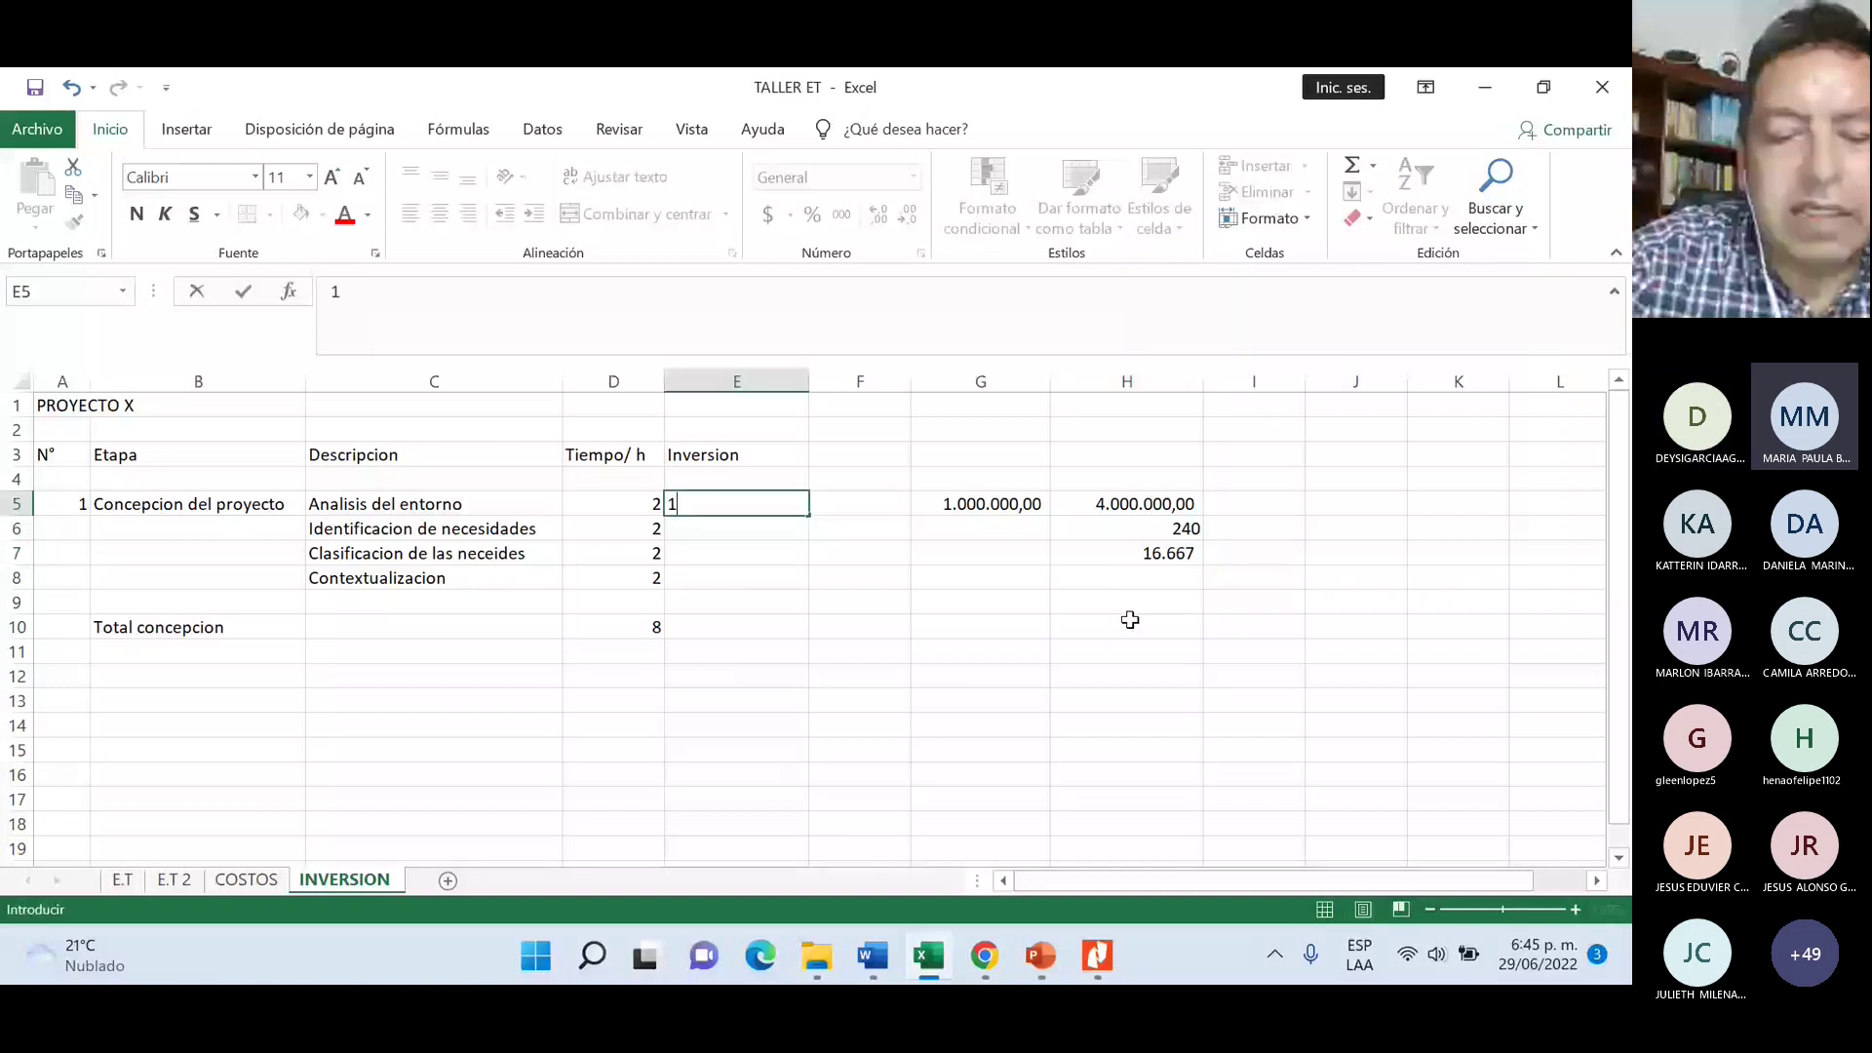
pyautogui.write('6667')
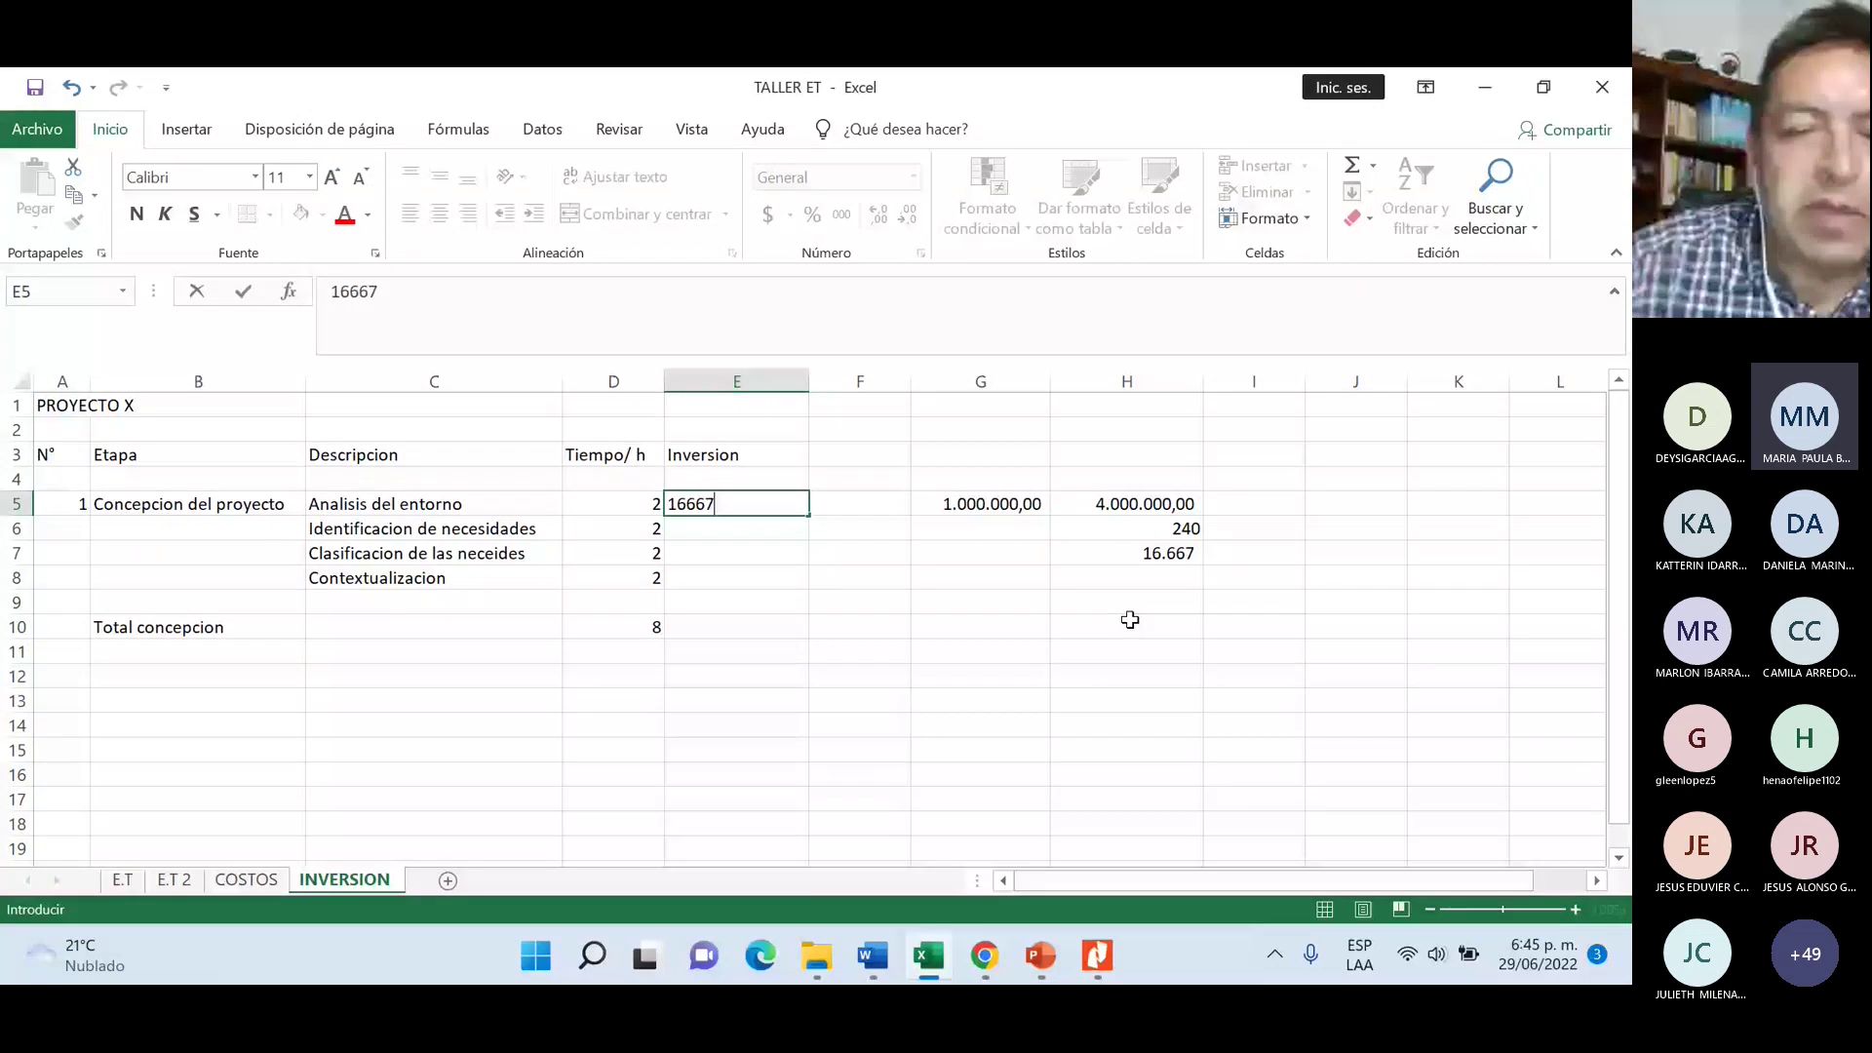
pyautogui.press('Return')
pyautogui.press('Return')
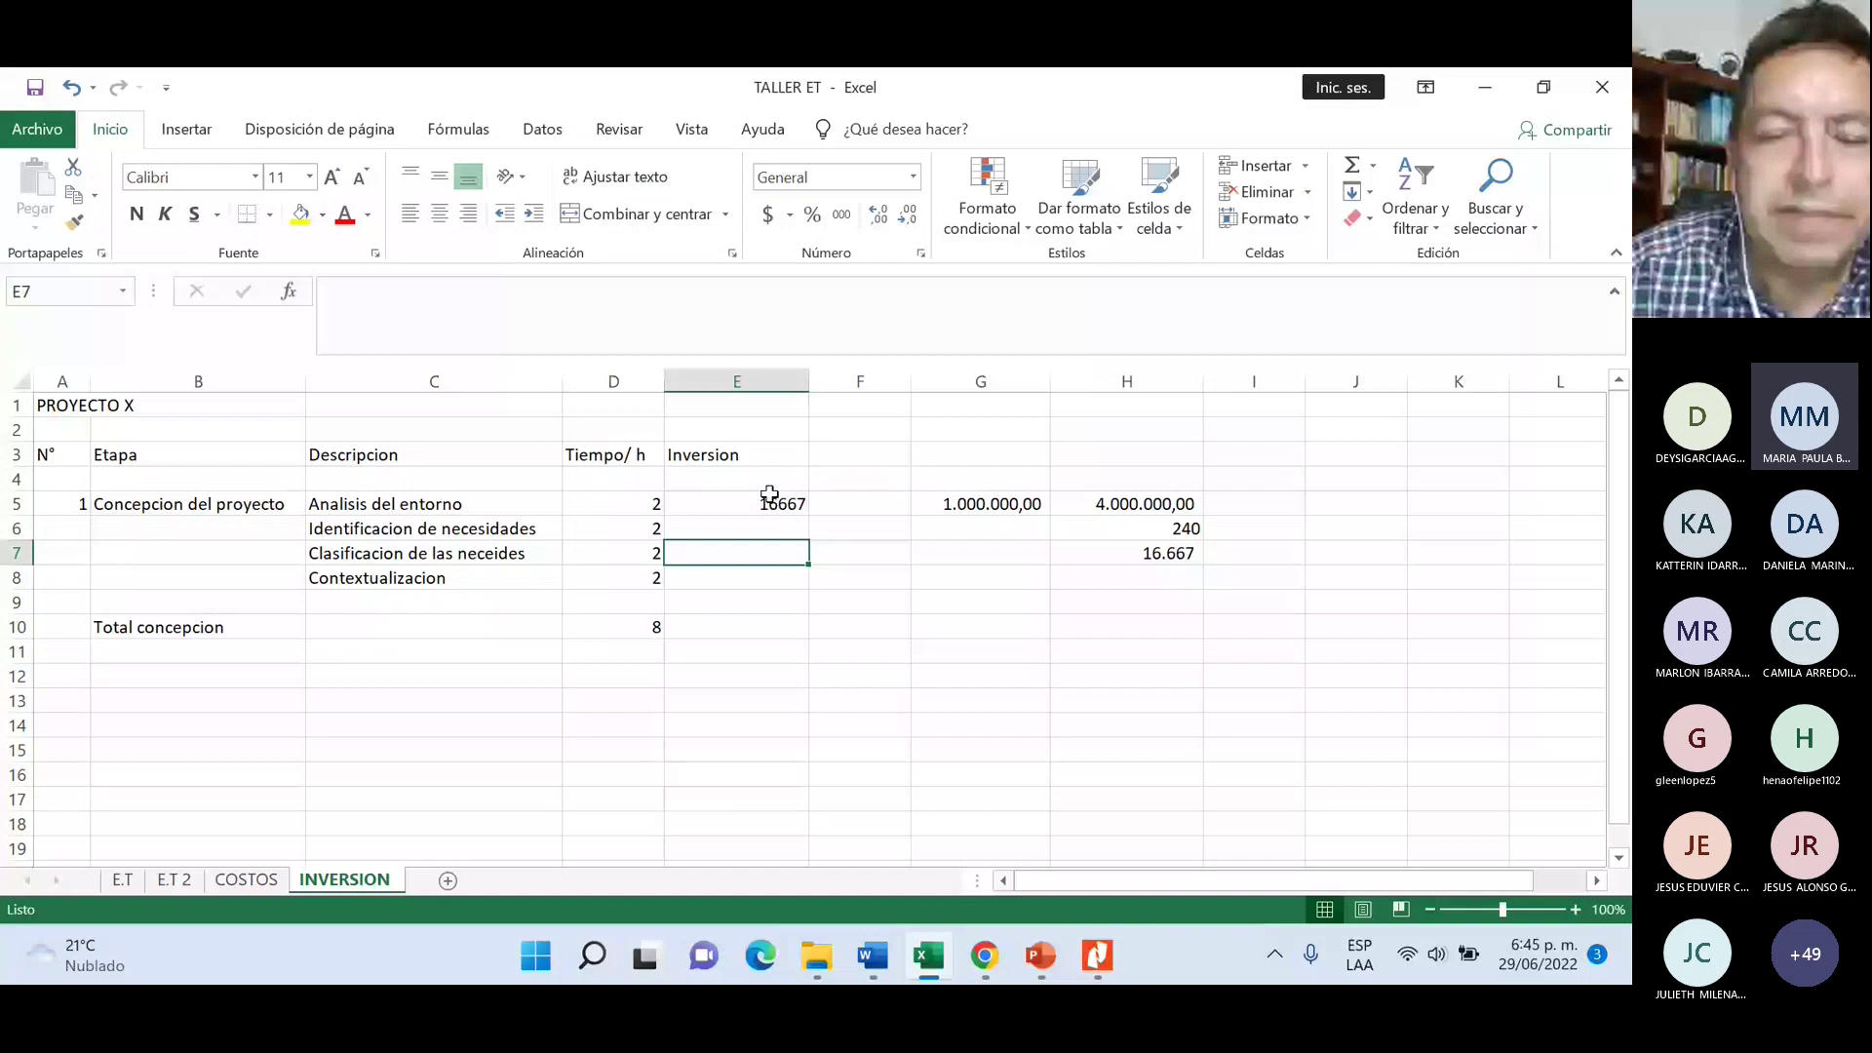
# - Format the range E5:F12 with thousands separators and no decimals
pyautogui.moveTo(769, 493); pyautogui.dragTo(858, 675)
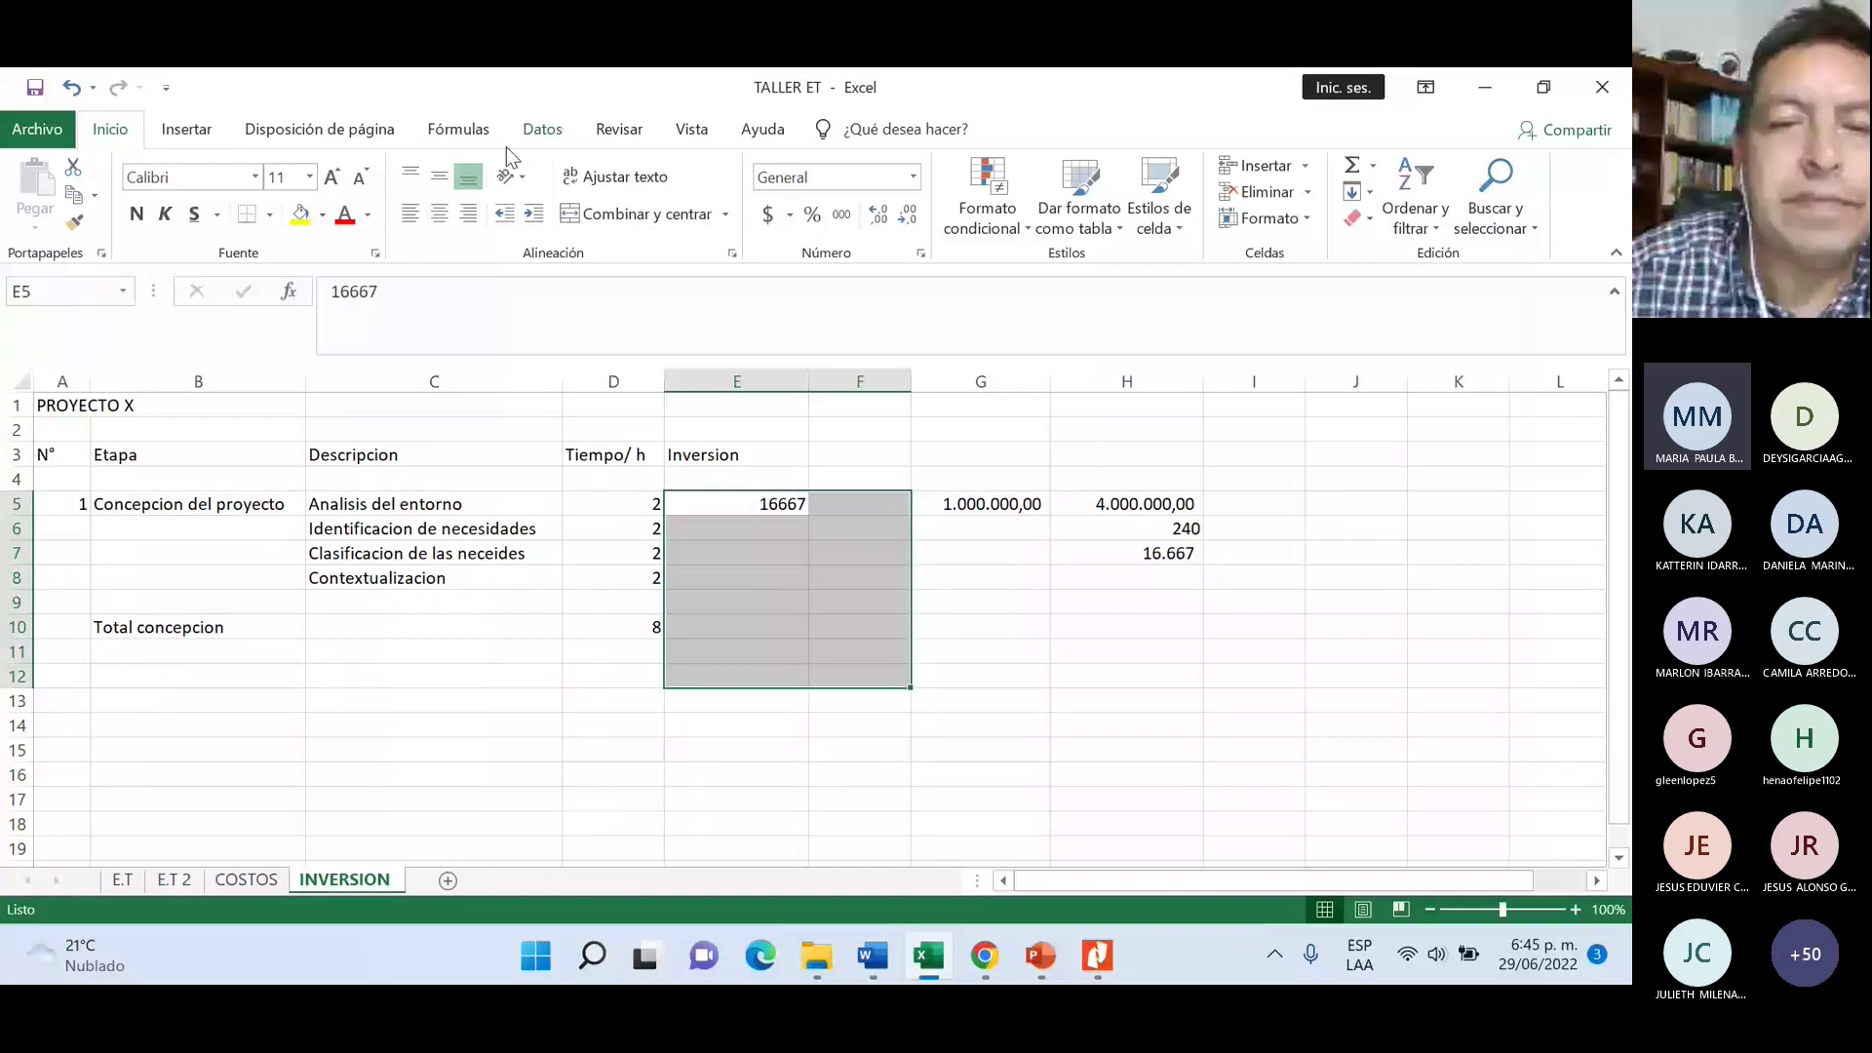
pyautogui.click(841, 213)
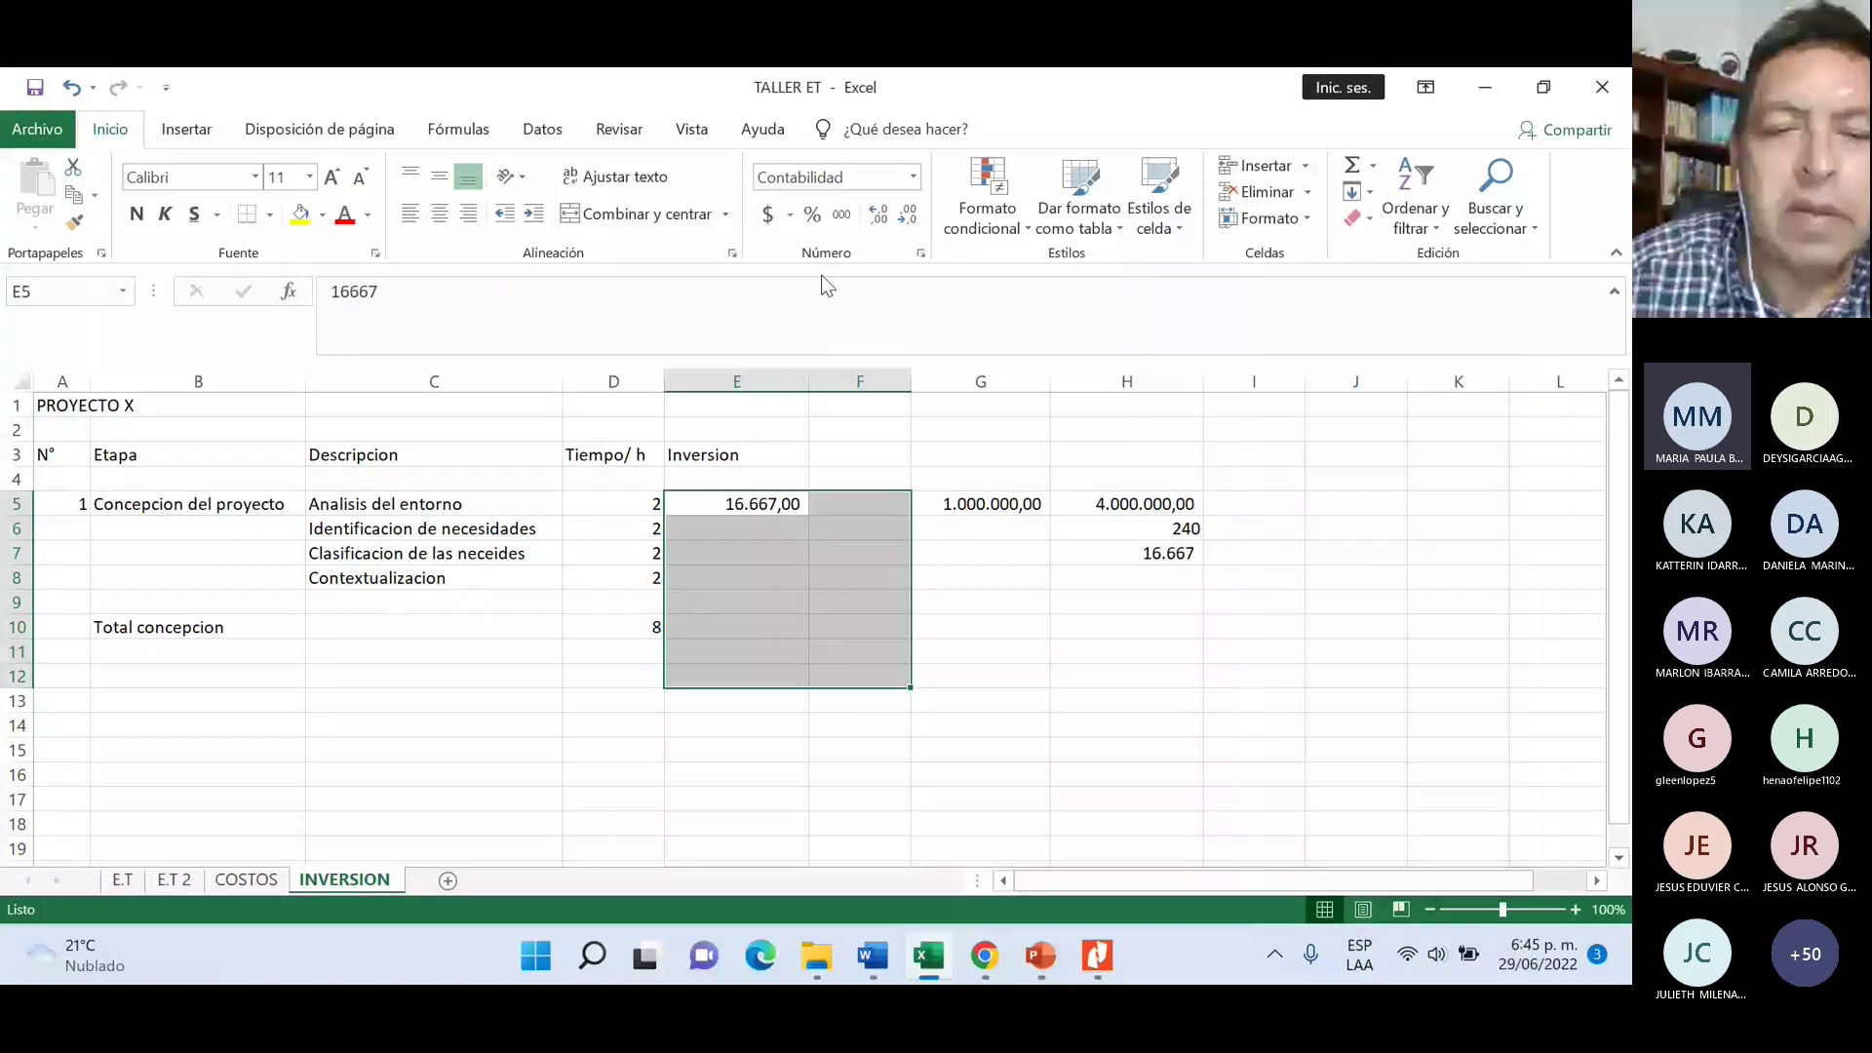
pyautogui.click(892, 217)
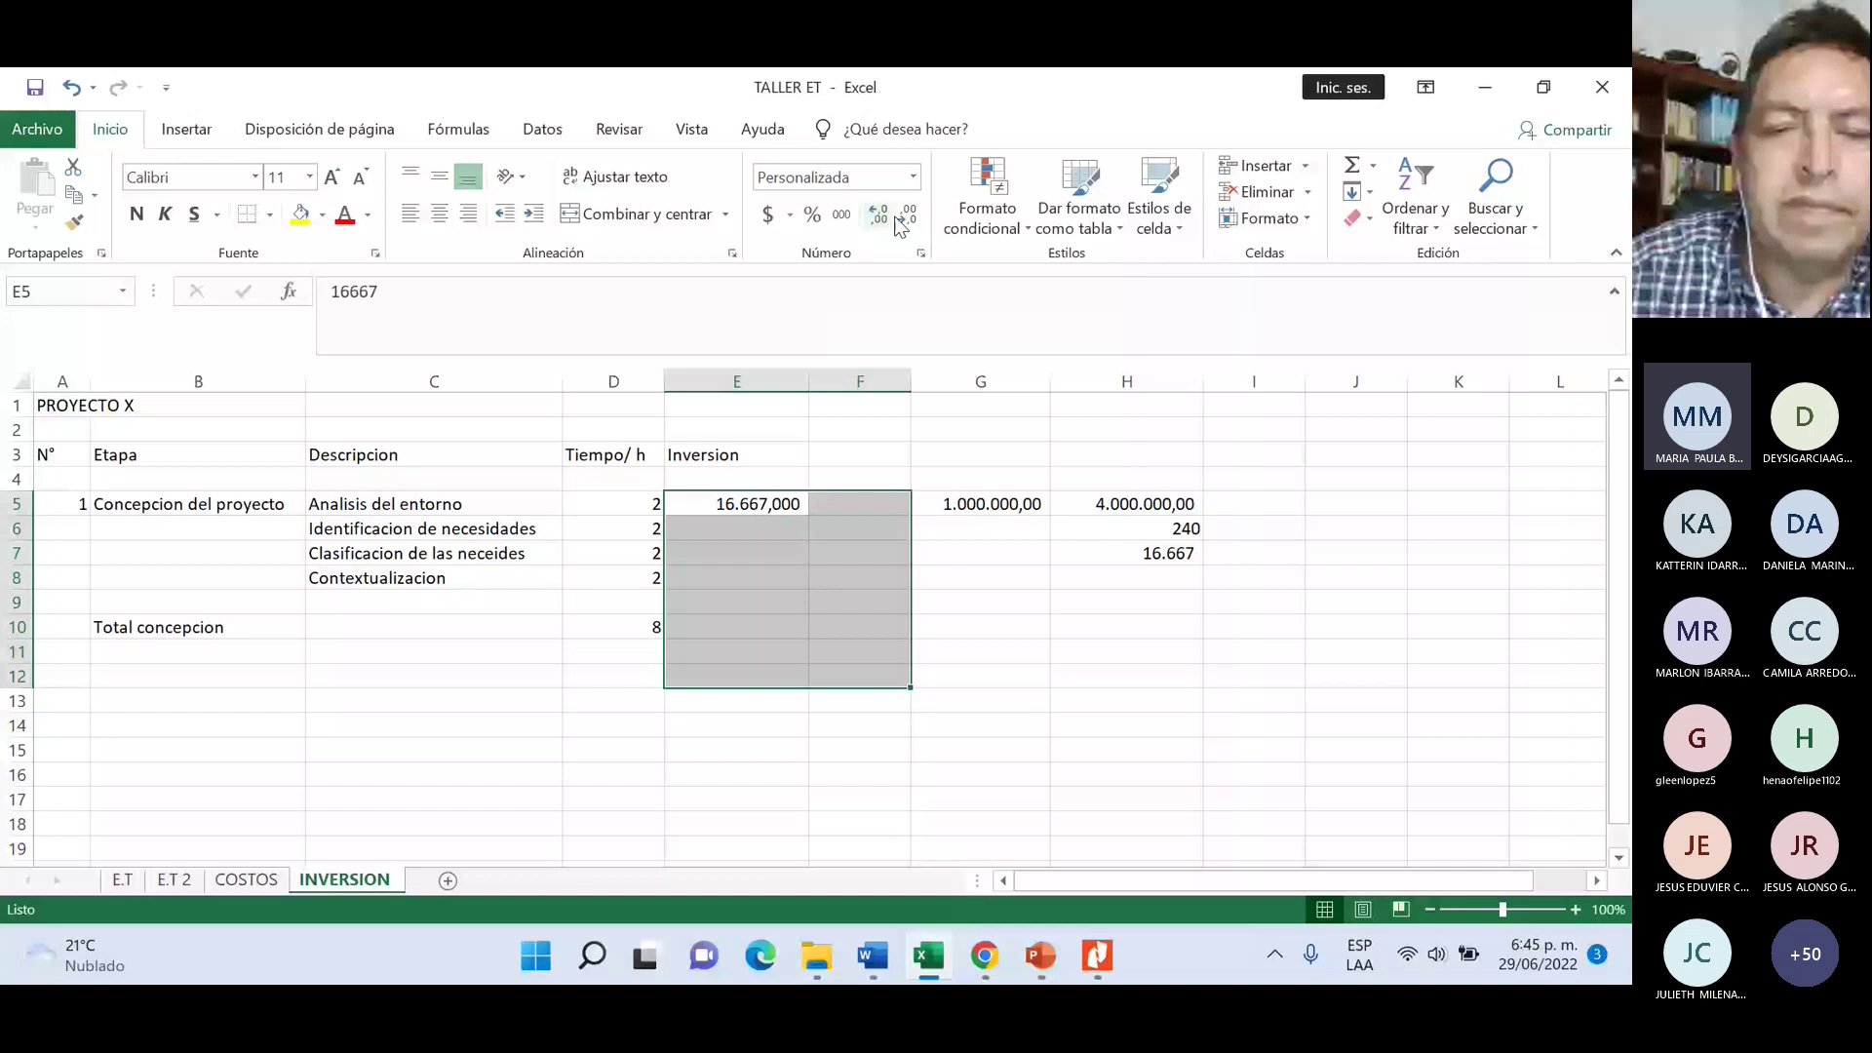
pyautogui.click(899, 220)
pyautogui.click(899, 220)
pyautogui.click(899, 220)
# - Add the header "Tinversion" in F3 and calculate F5 as the Inversion value times the hours with =+E5*D5
pyautogui.click(860, 455)
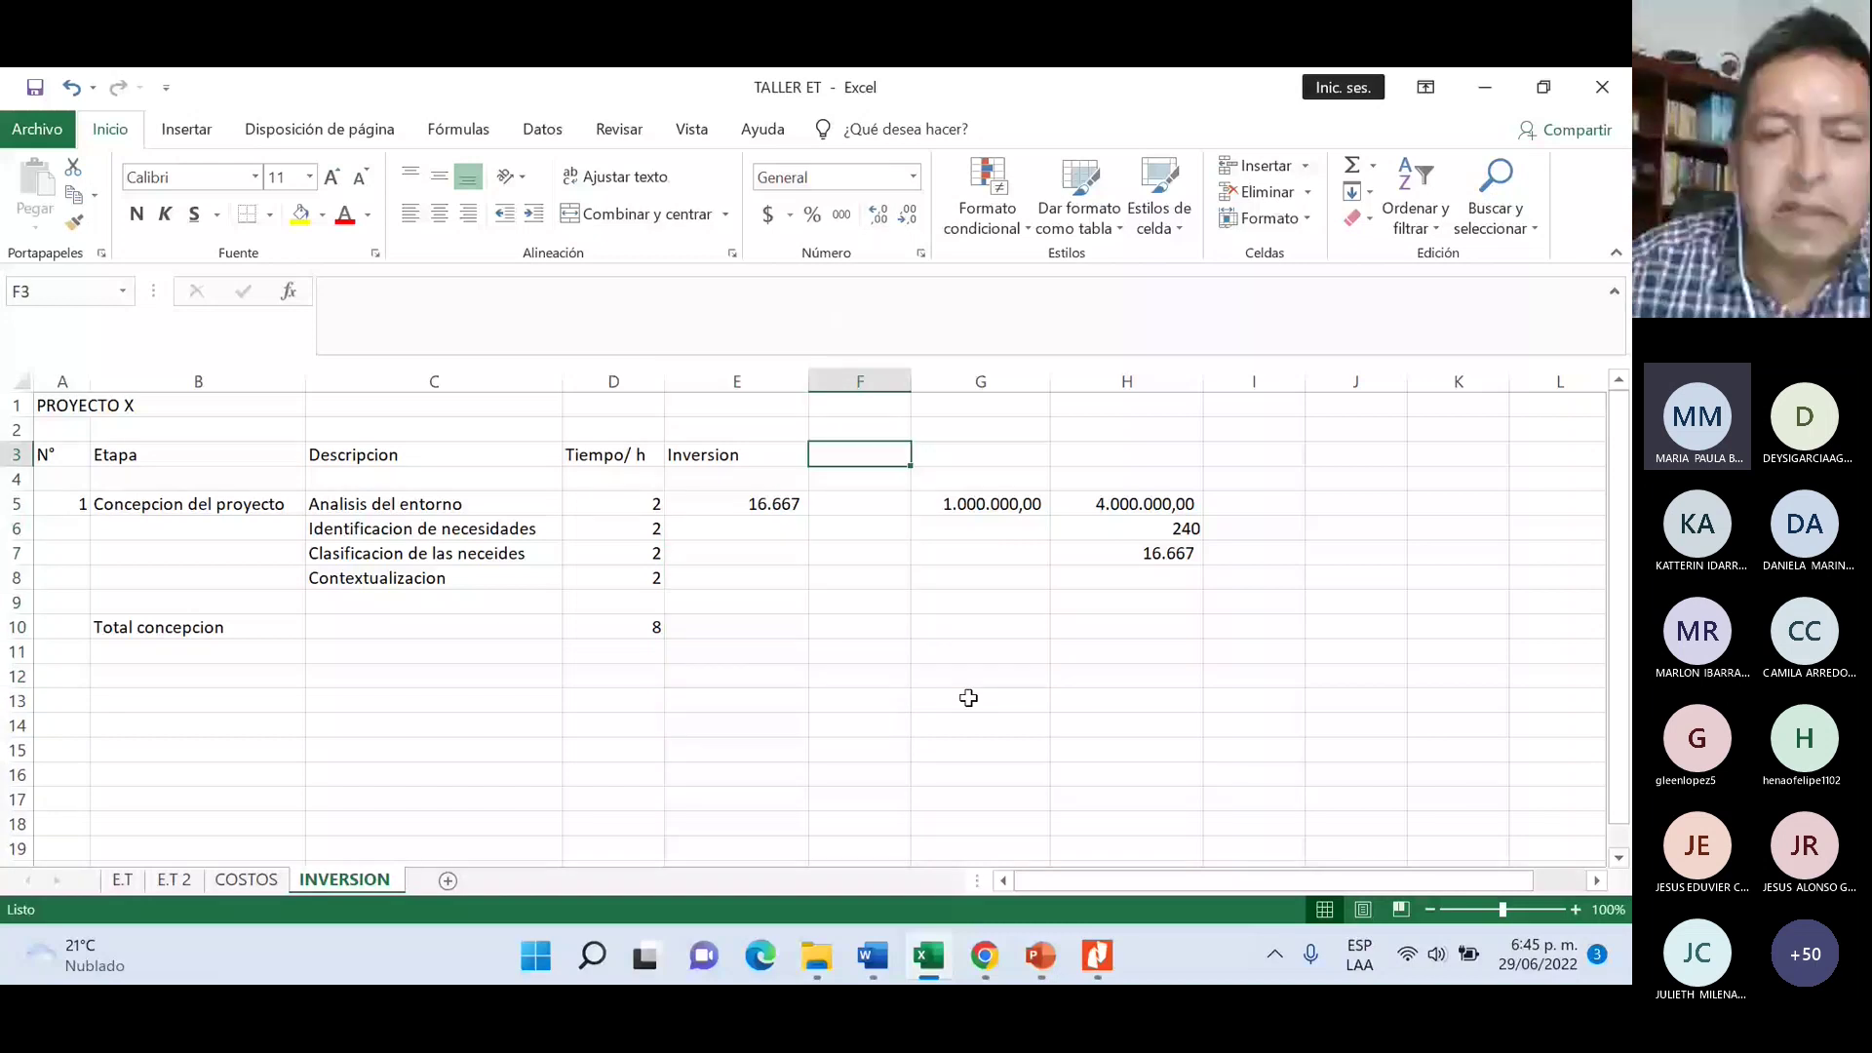
pyautogui.write('Tinversion')
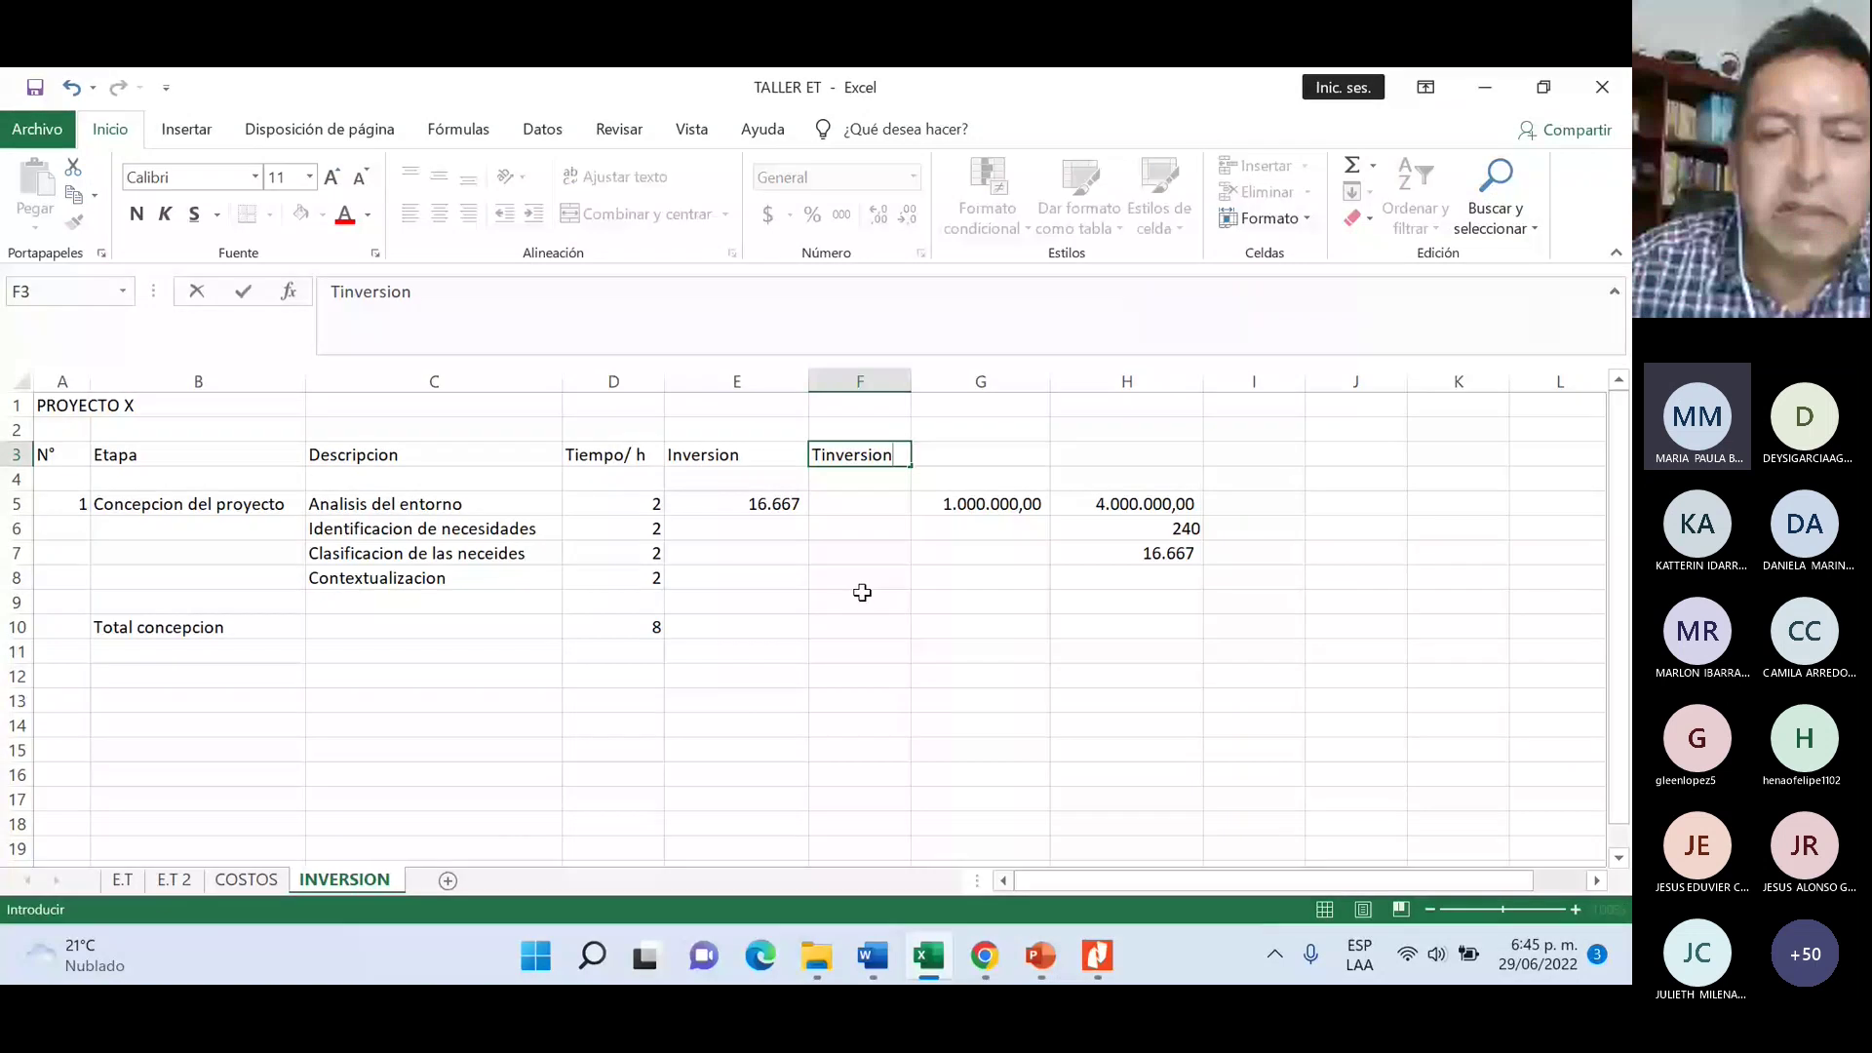
pyautogui.click(862, 504)
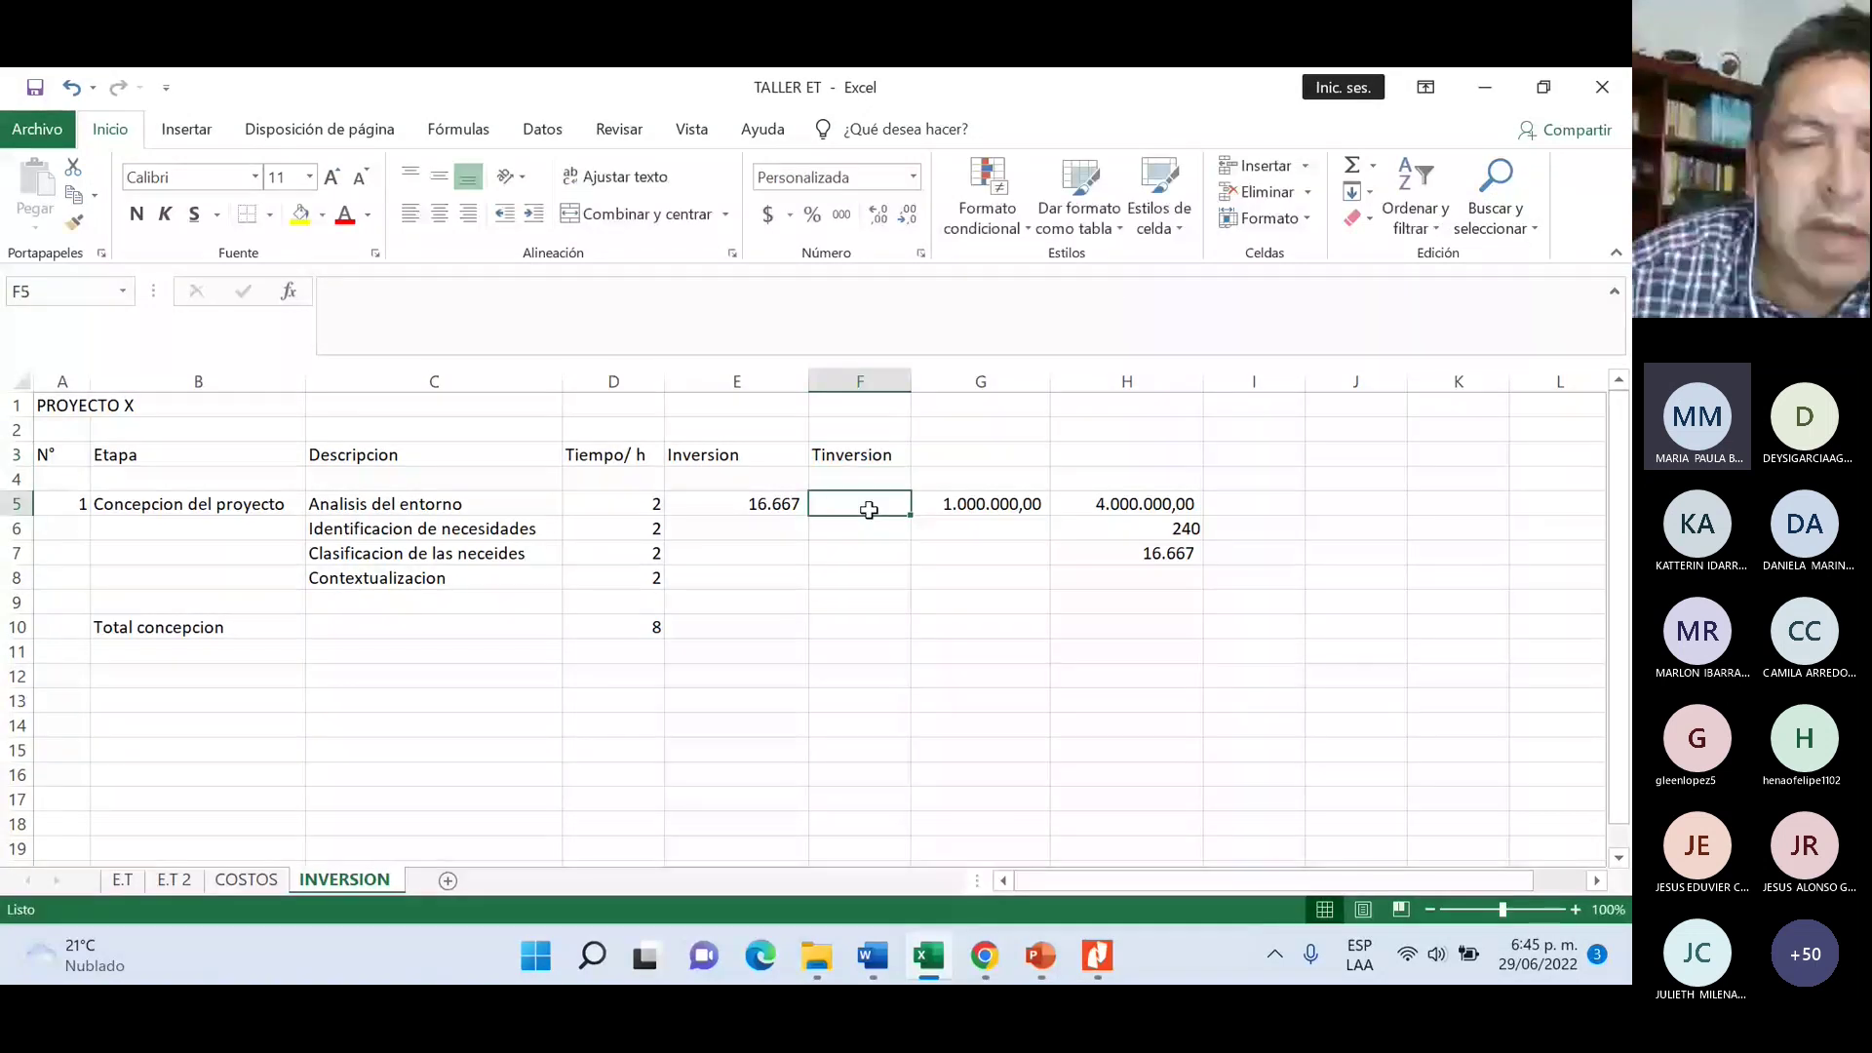
pyautogui.write('+')
pyautogui.click(790, 507)
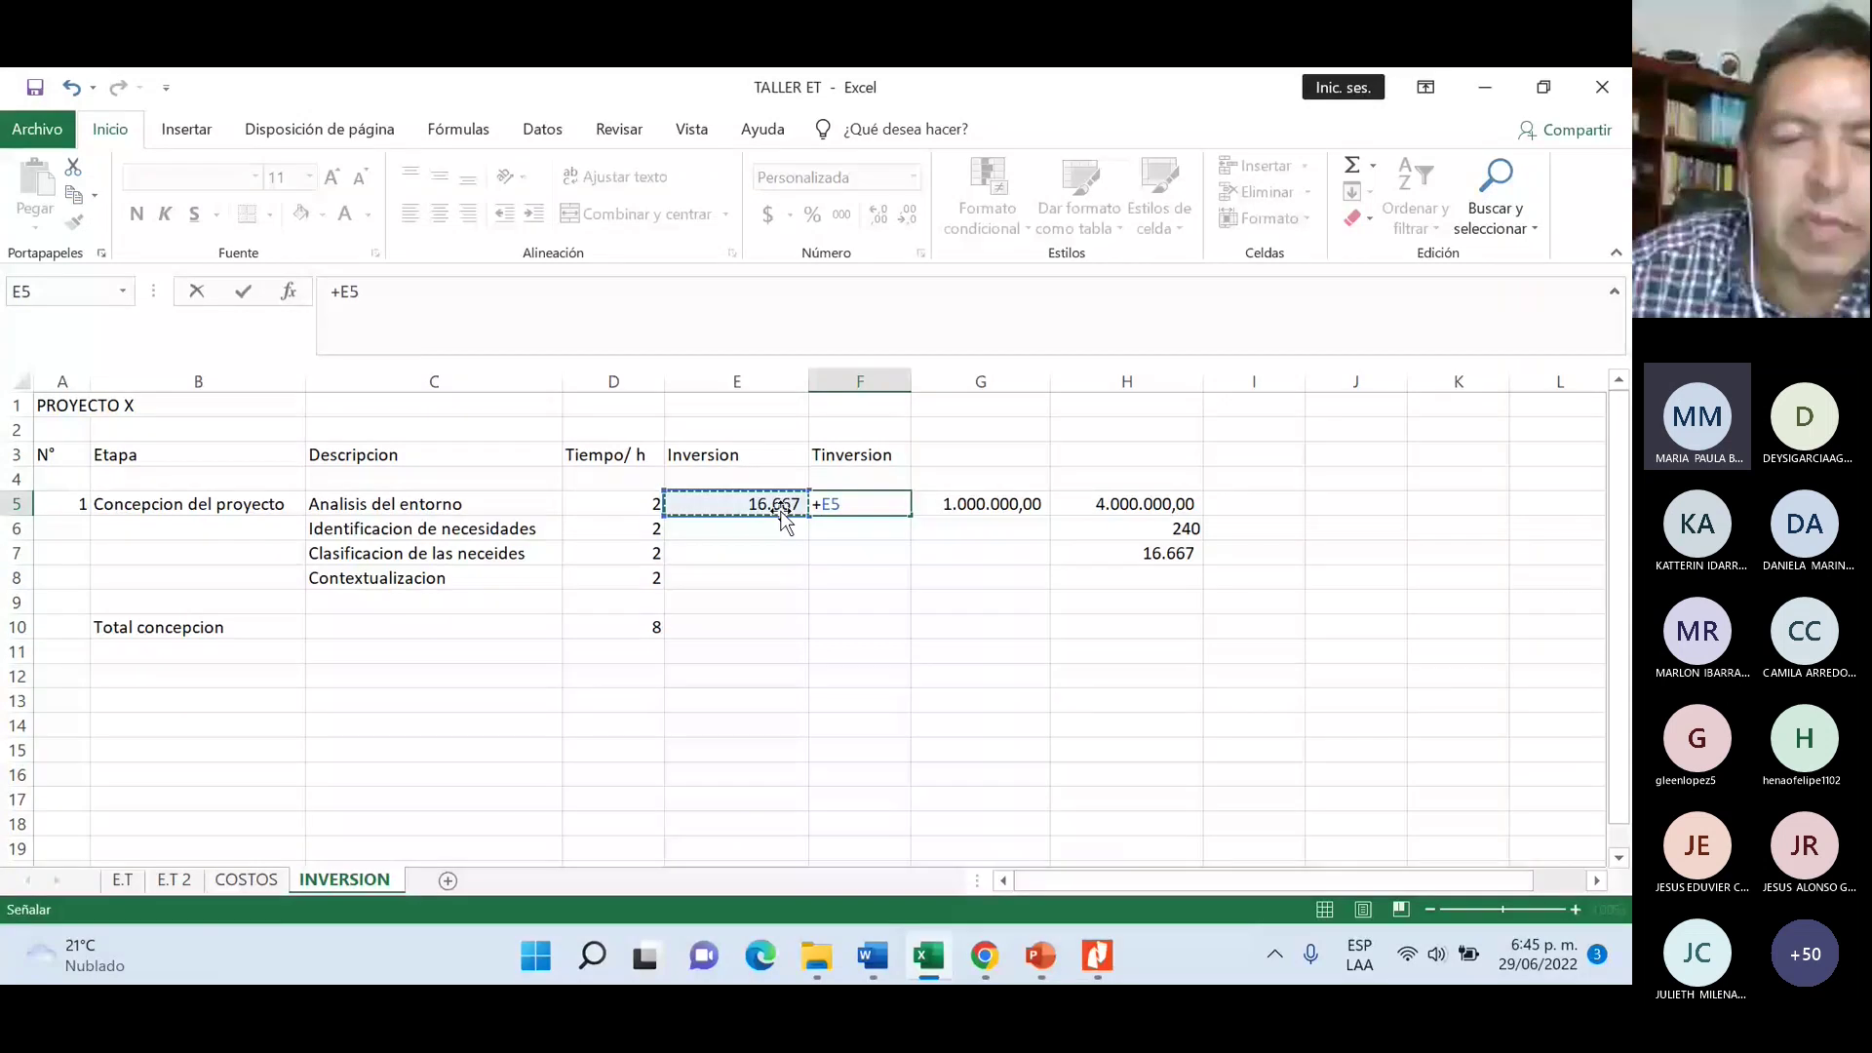
pyautogui.write('*')
pyautogui.click(621, 502)
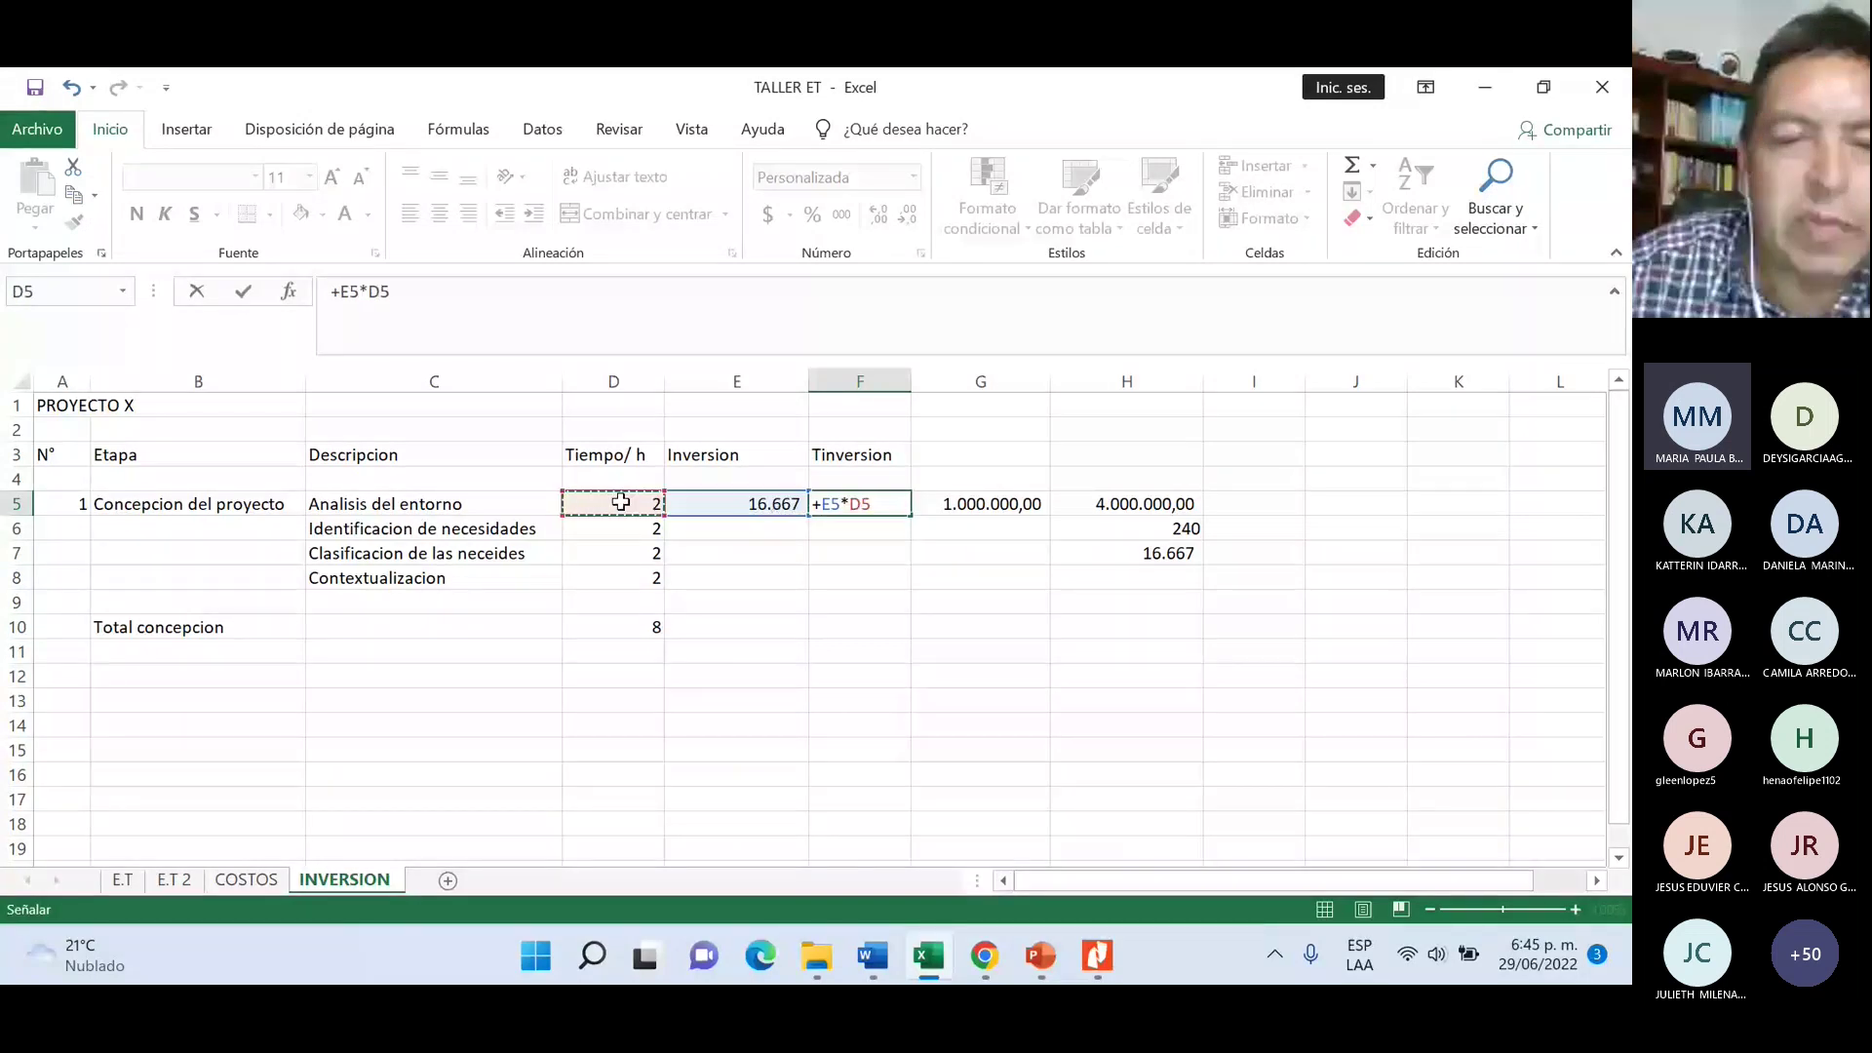
pyautogui.hotkey('ctrl', 'Return')
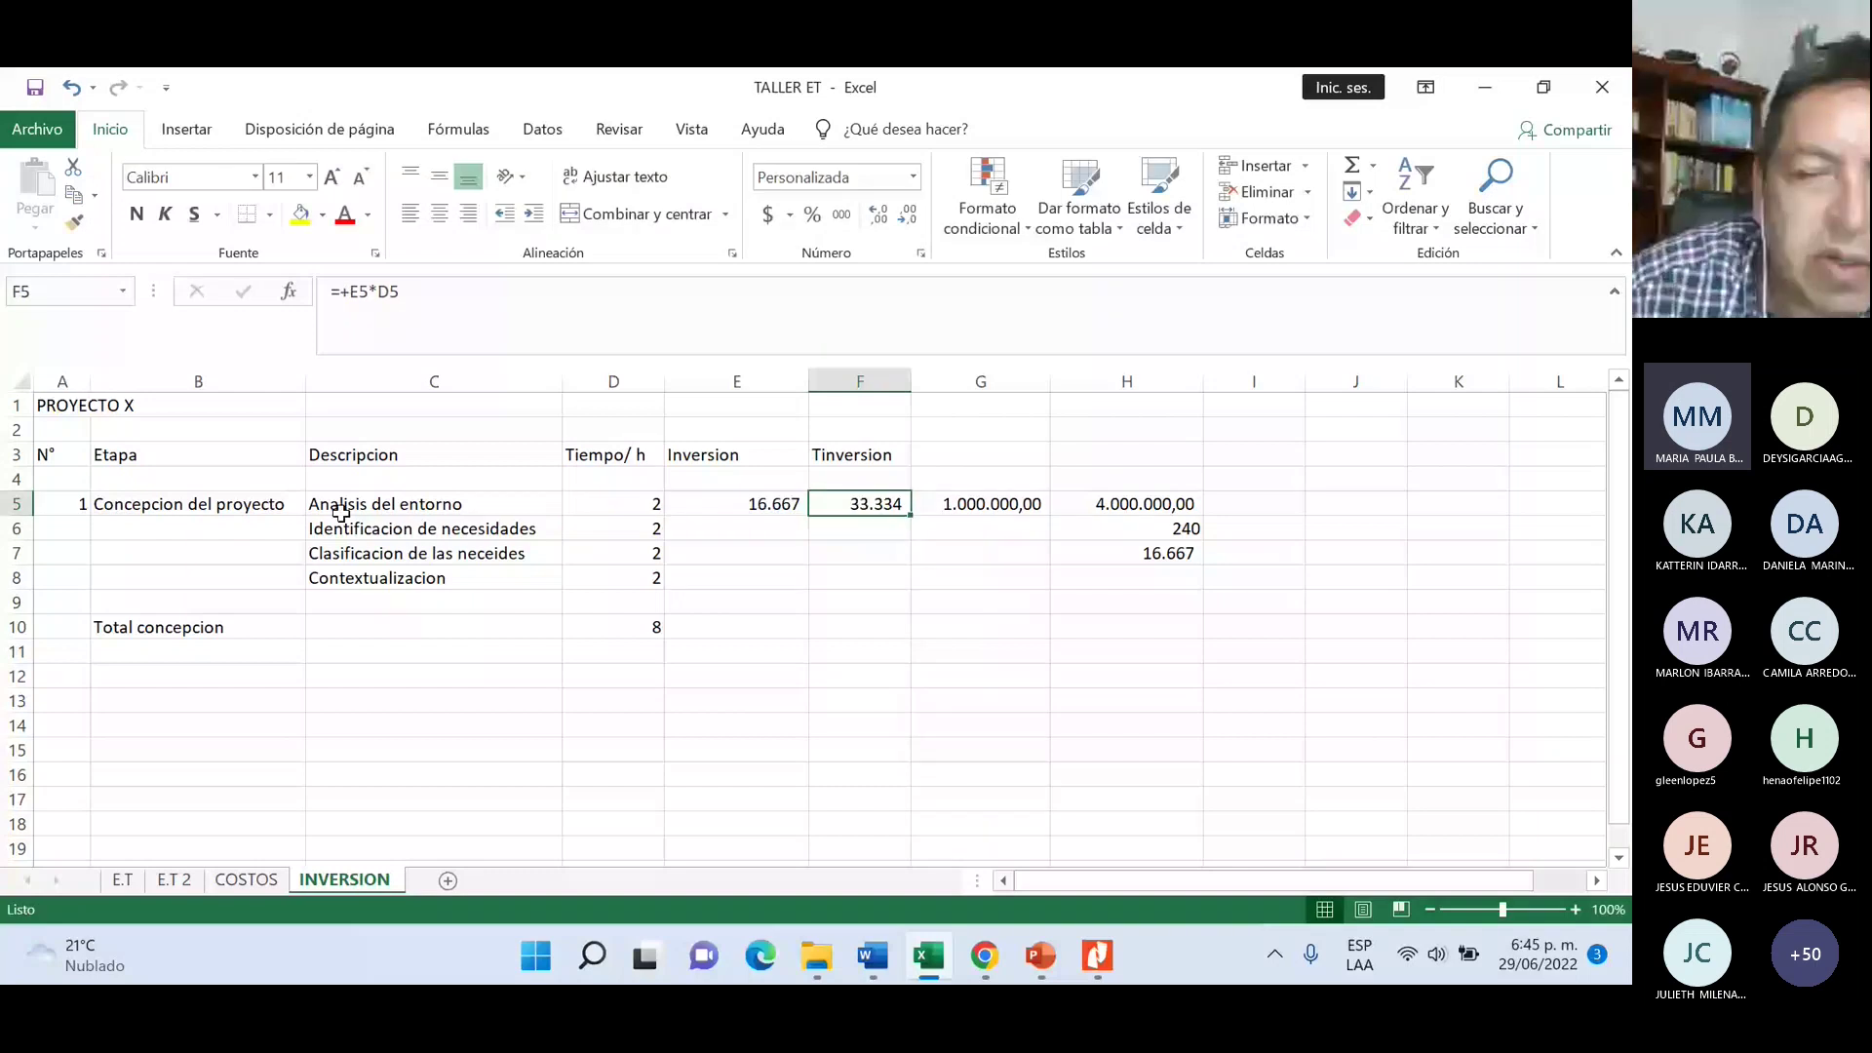
# - Fill the F5 formula down to F8 and copy the E5 value down to E8
pyautogui.moveTo(911, 514); pyautogui.dragTo(919, 604)
pyautogui.click(808, 512)
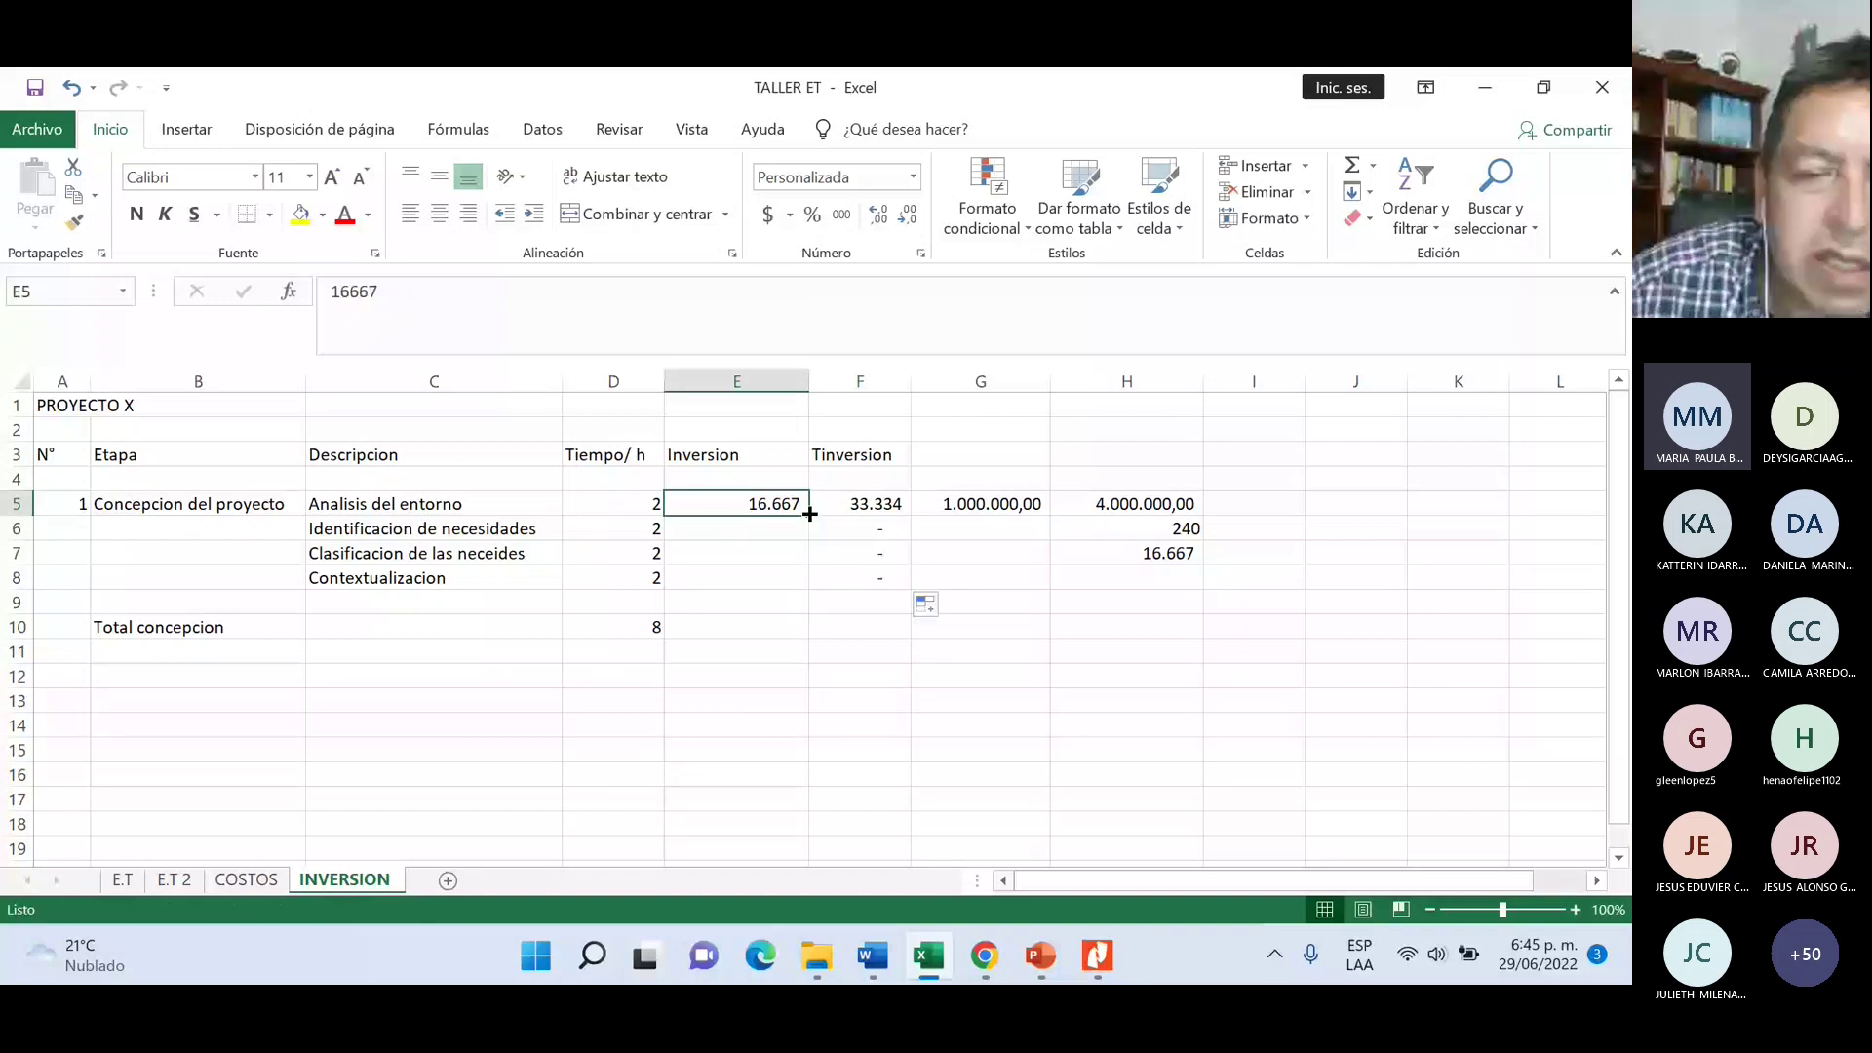
pyautogui.moveTo(810, 513); pyautogui.dragTo(811, 583)
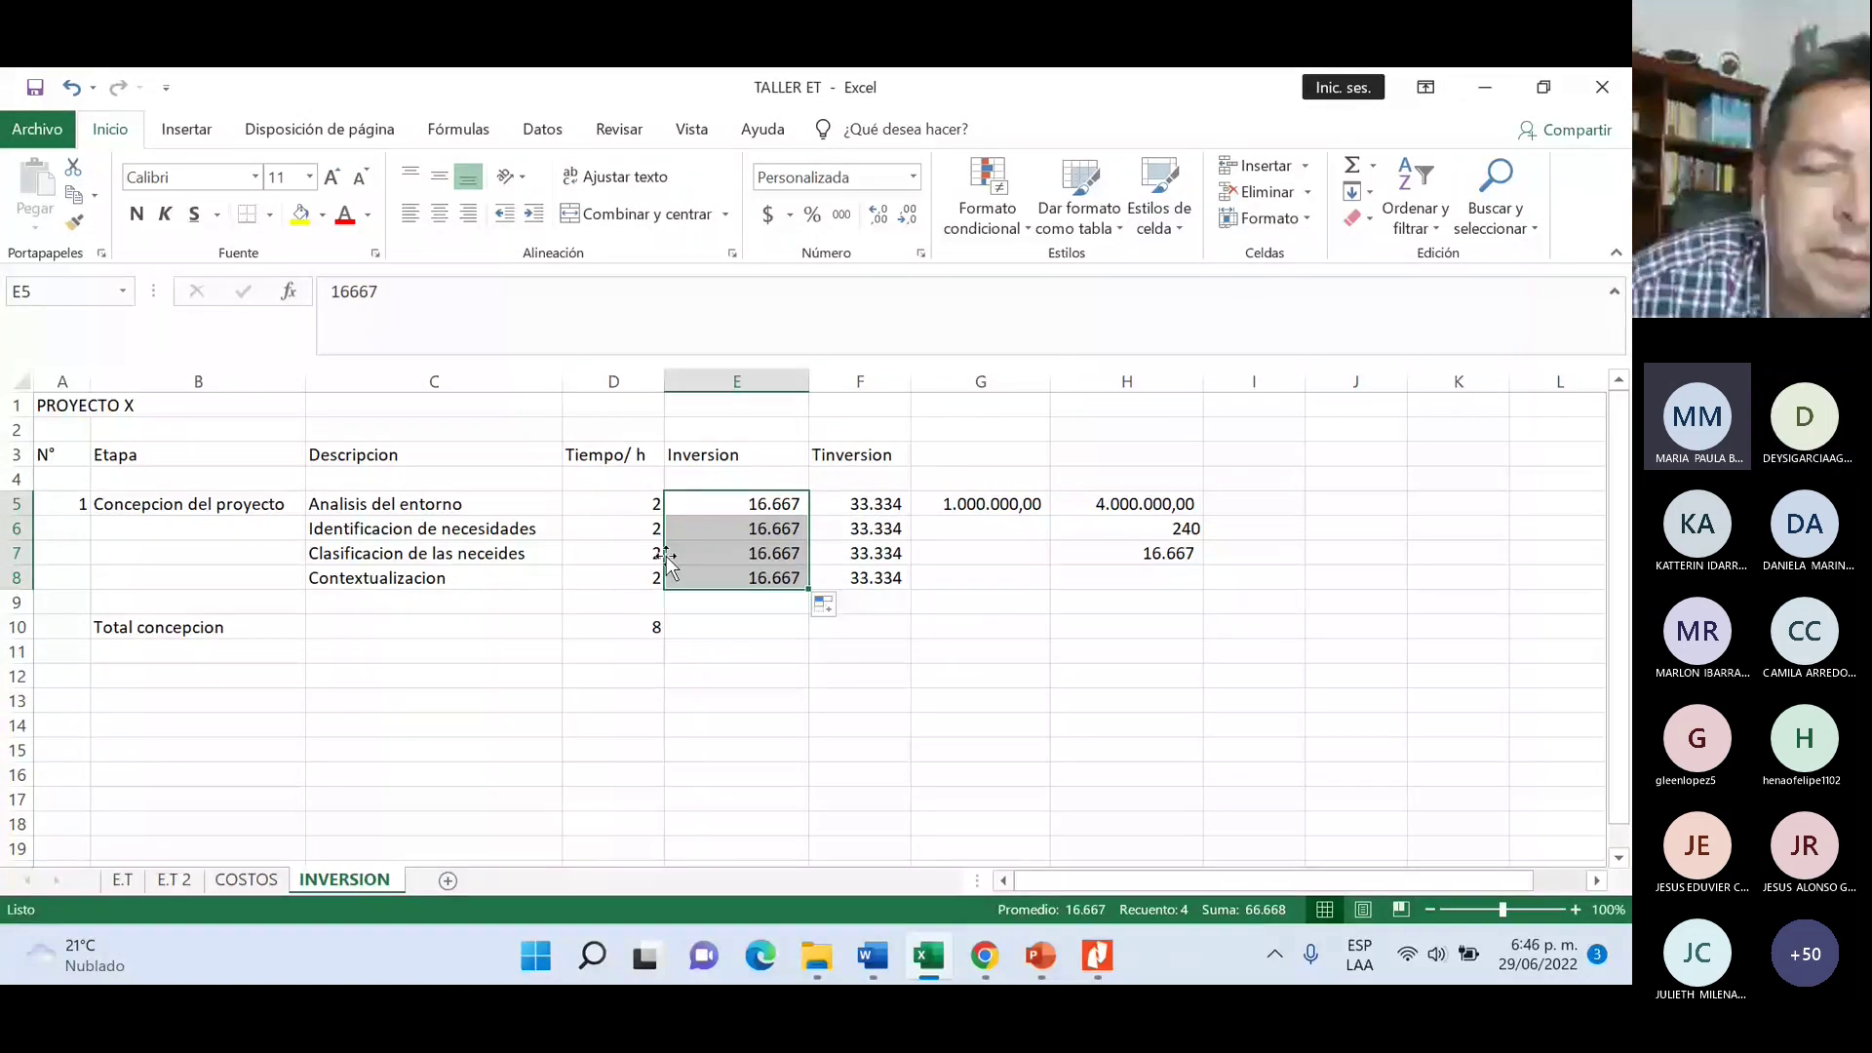
pyautogui.click(880, 636)
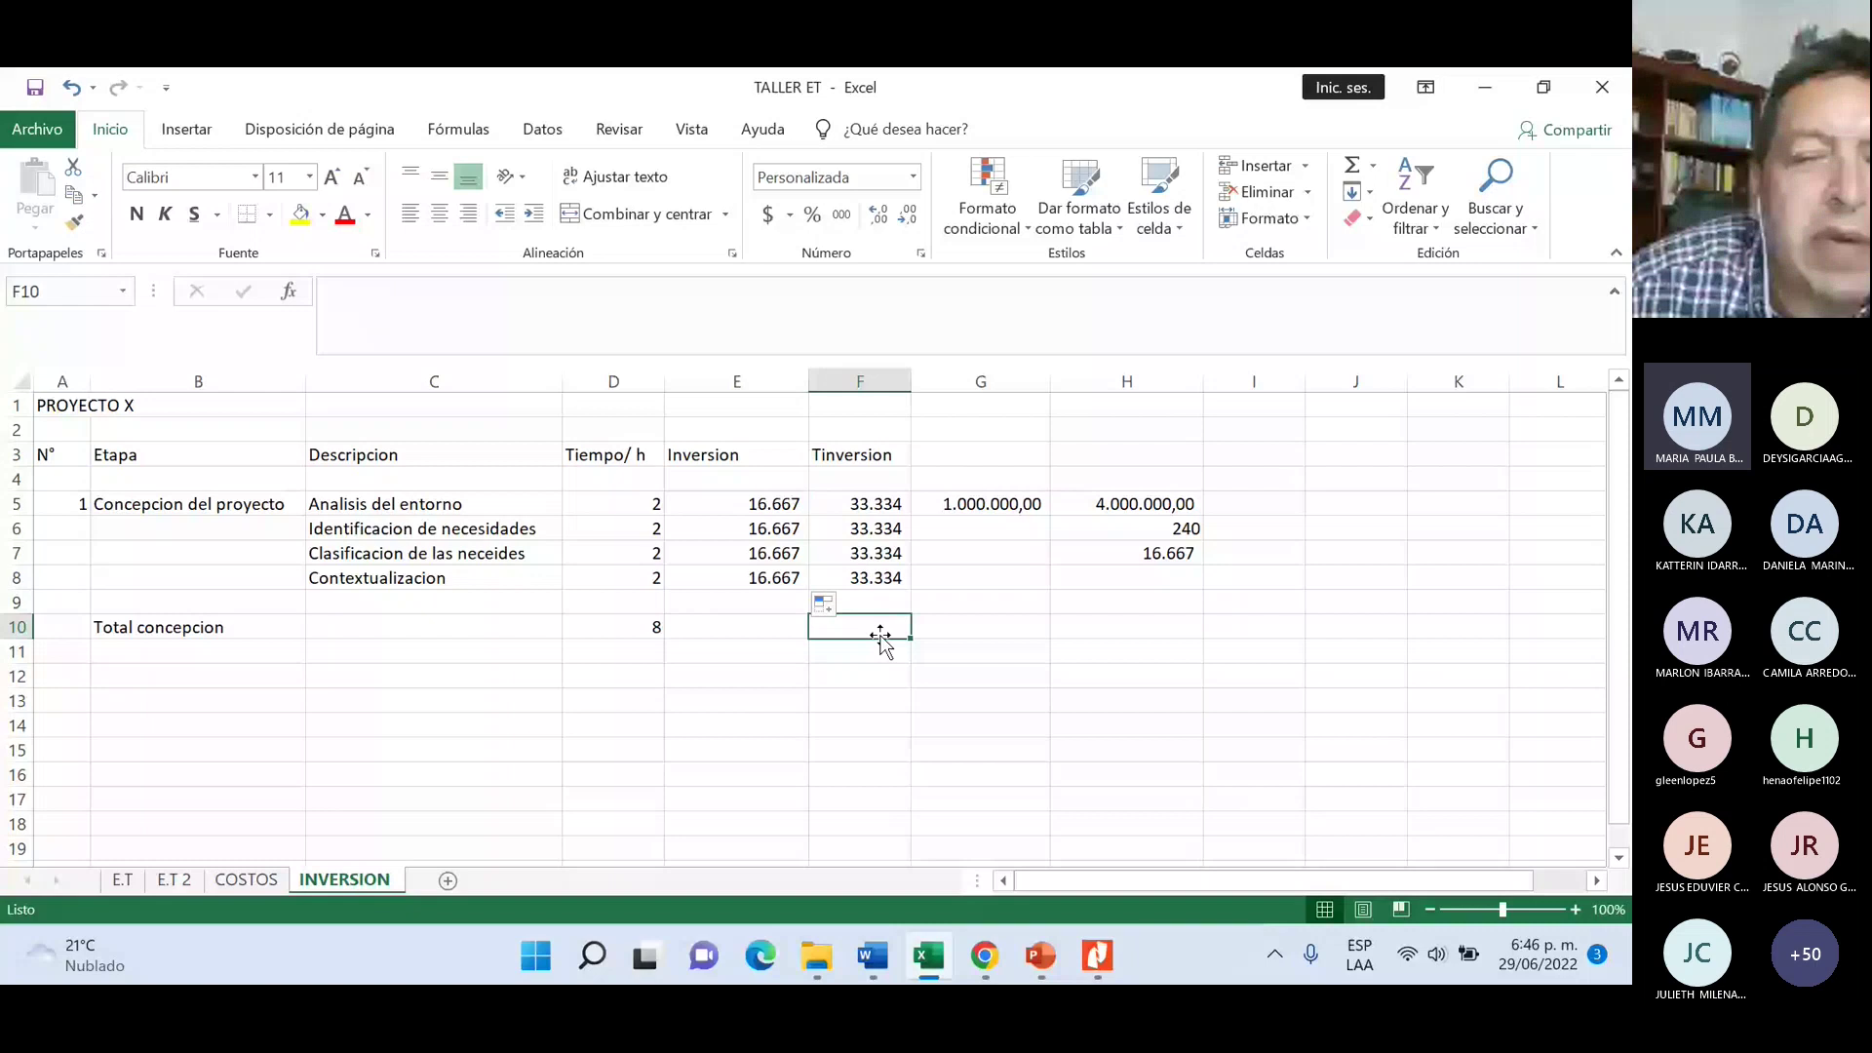
pyautogui.click(1004, 503)
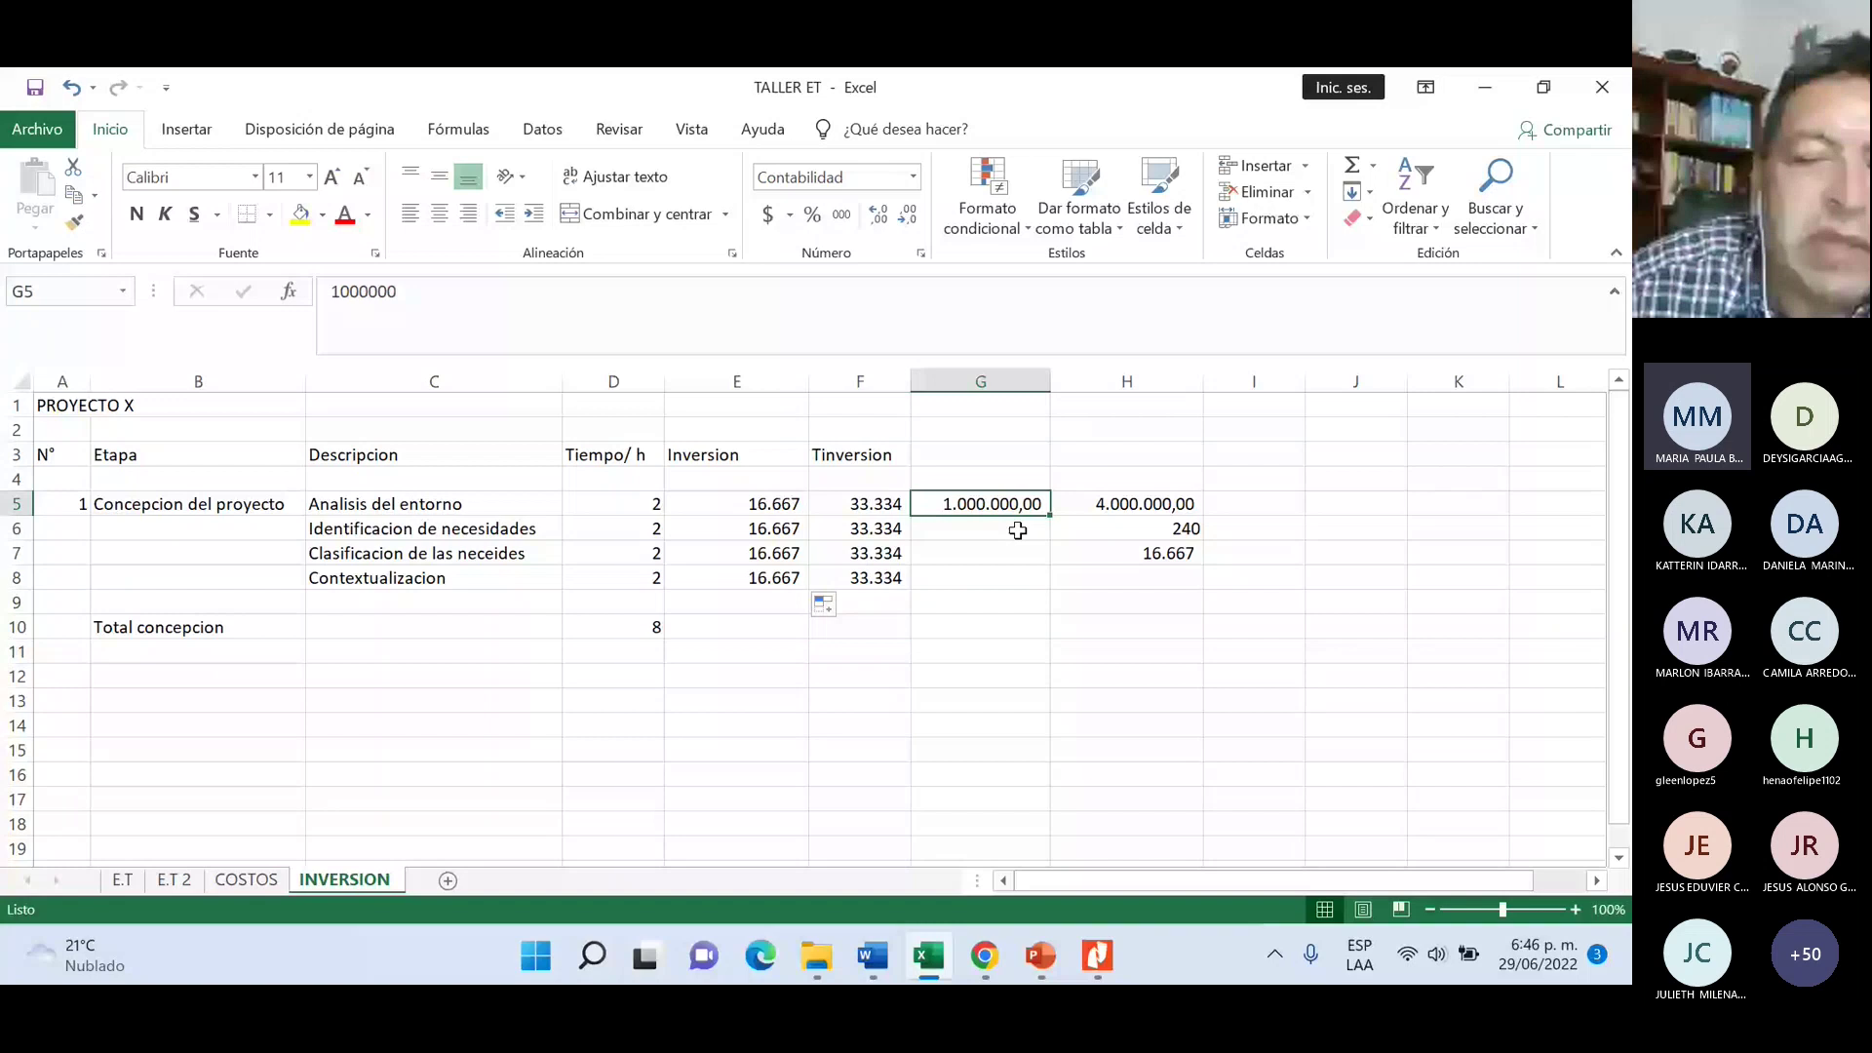
pyautogui.click(1017, 531)
pyautogui.press('Return')
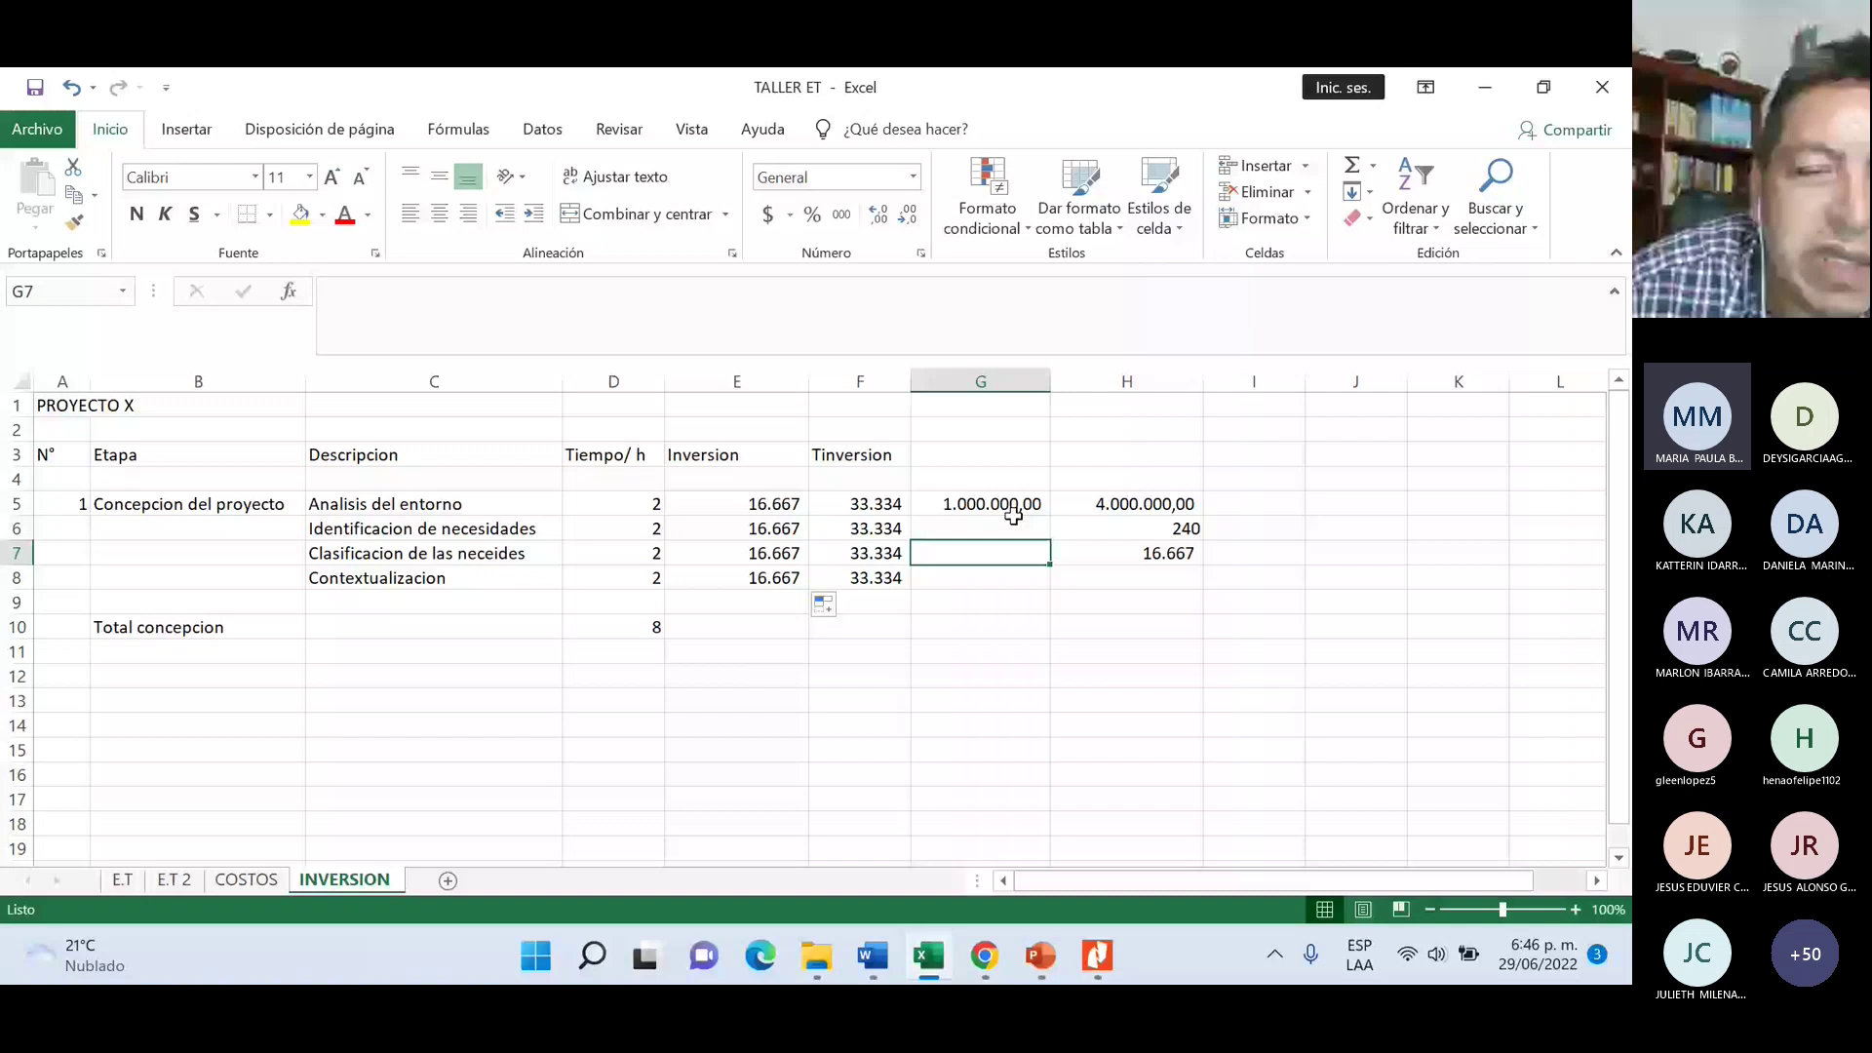
# - Total the Inversion and Tinversion columns in the Total concepcion row, with sums in E10 and F10
pyautogui.click(1012, 507)
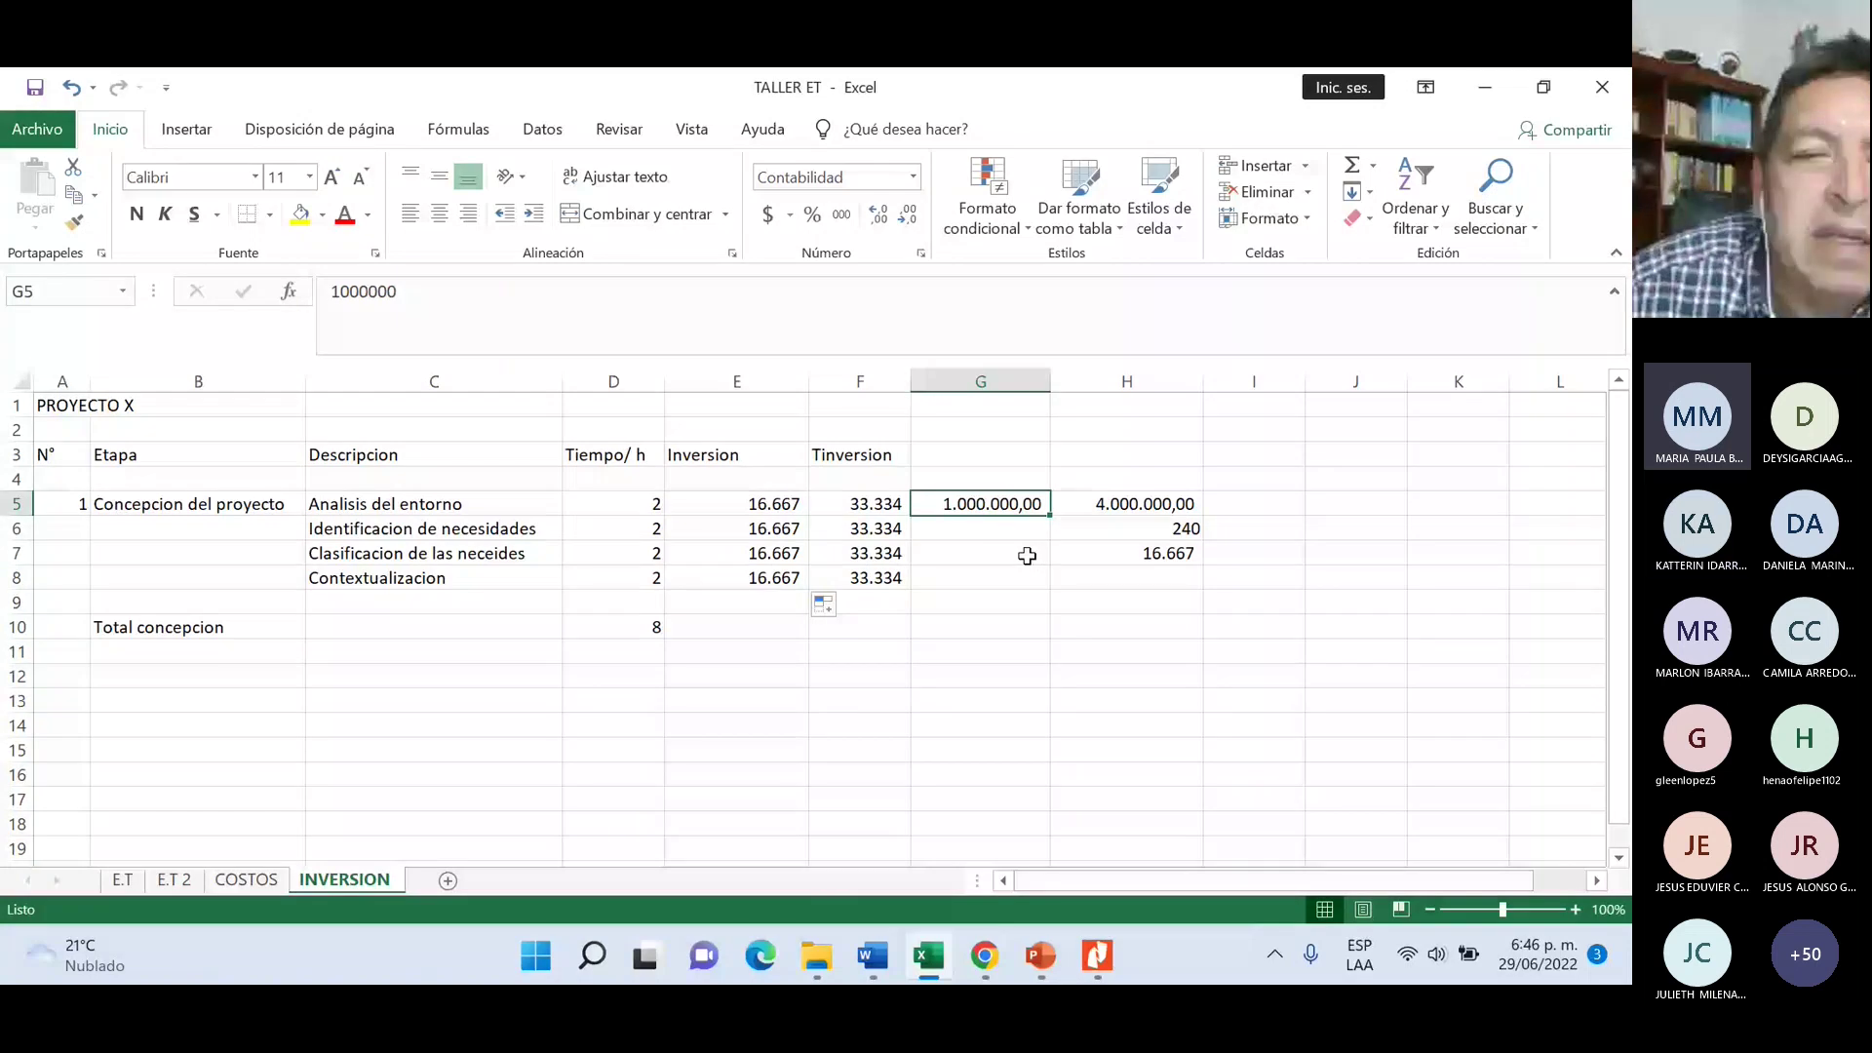
pyautogui.click(736, 627)
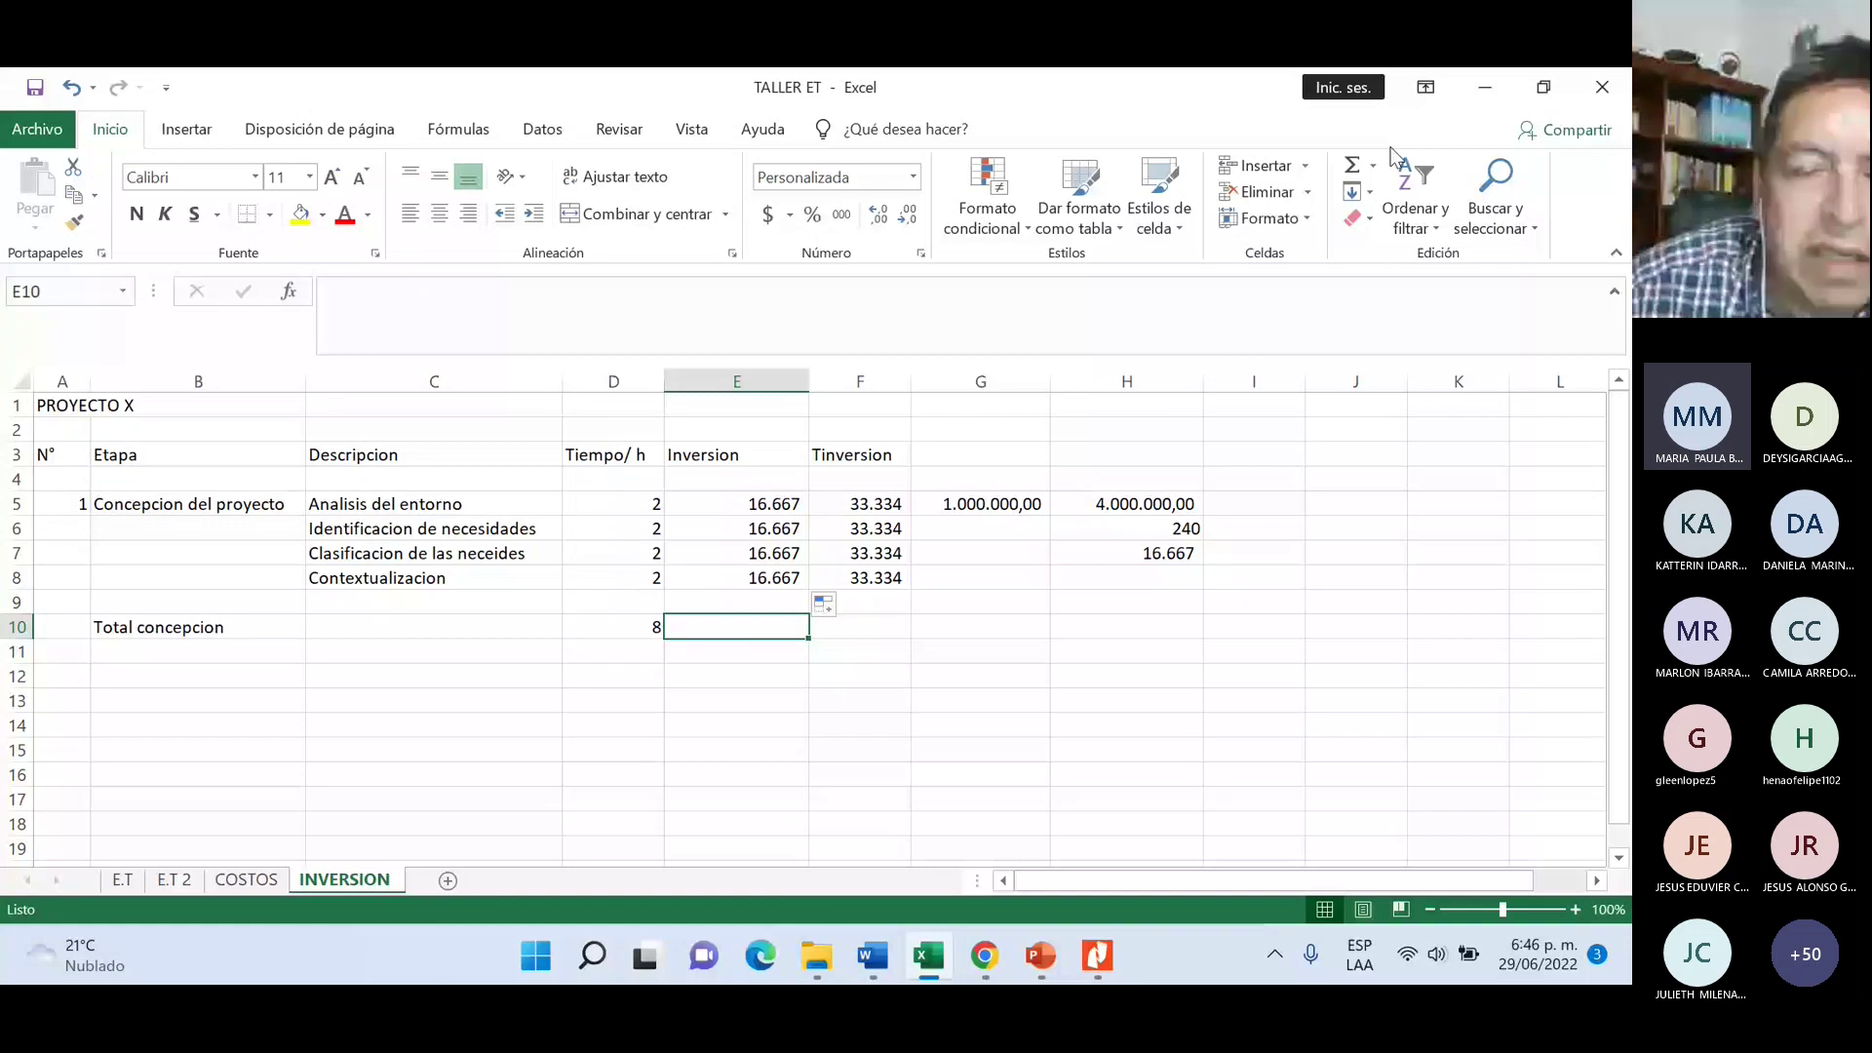
pyautogui.doubleClick(1352, 165)
pyautogui.click(881, 627)
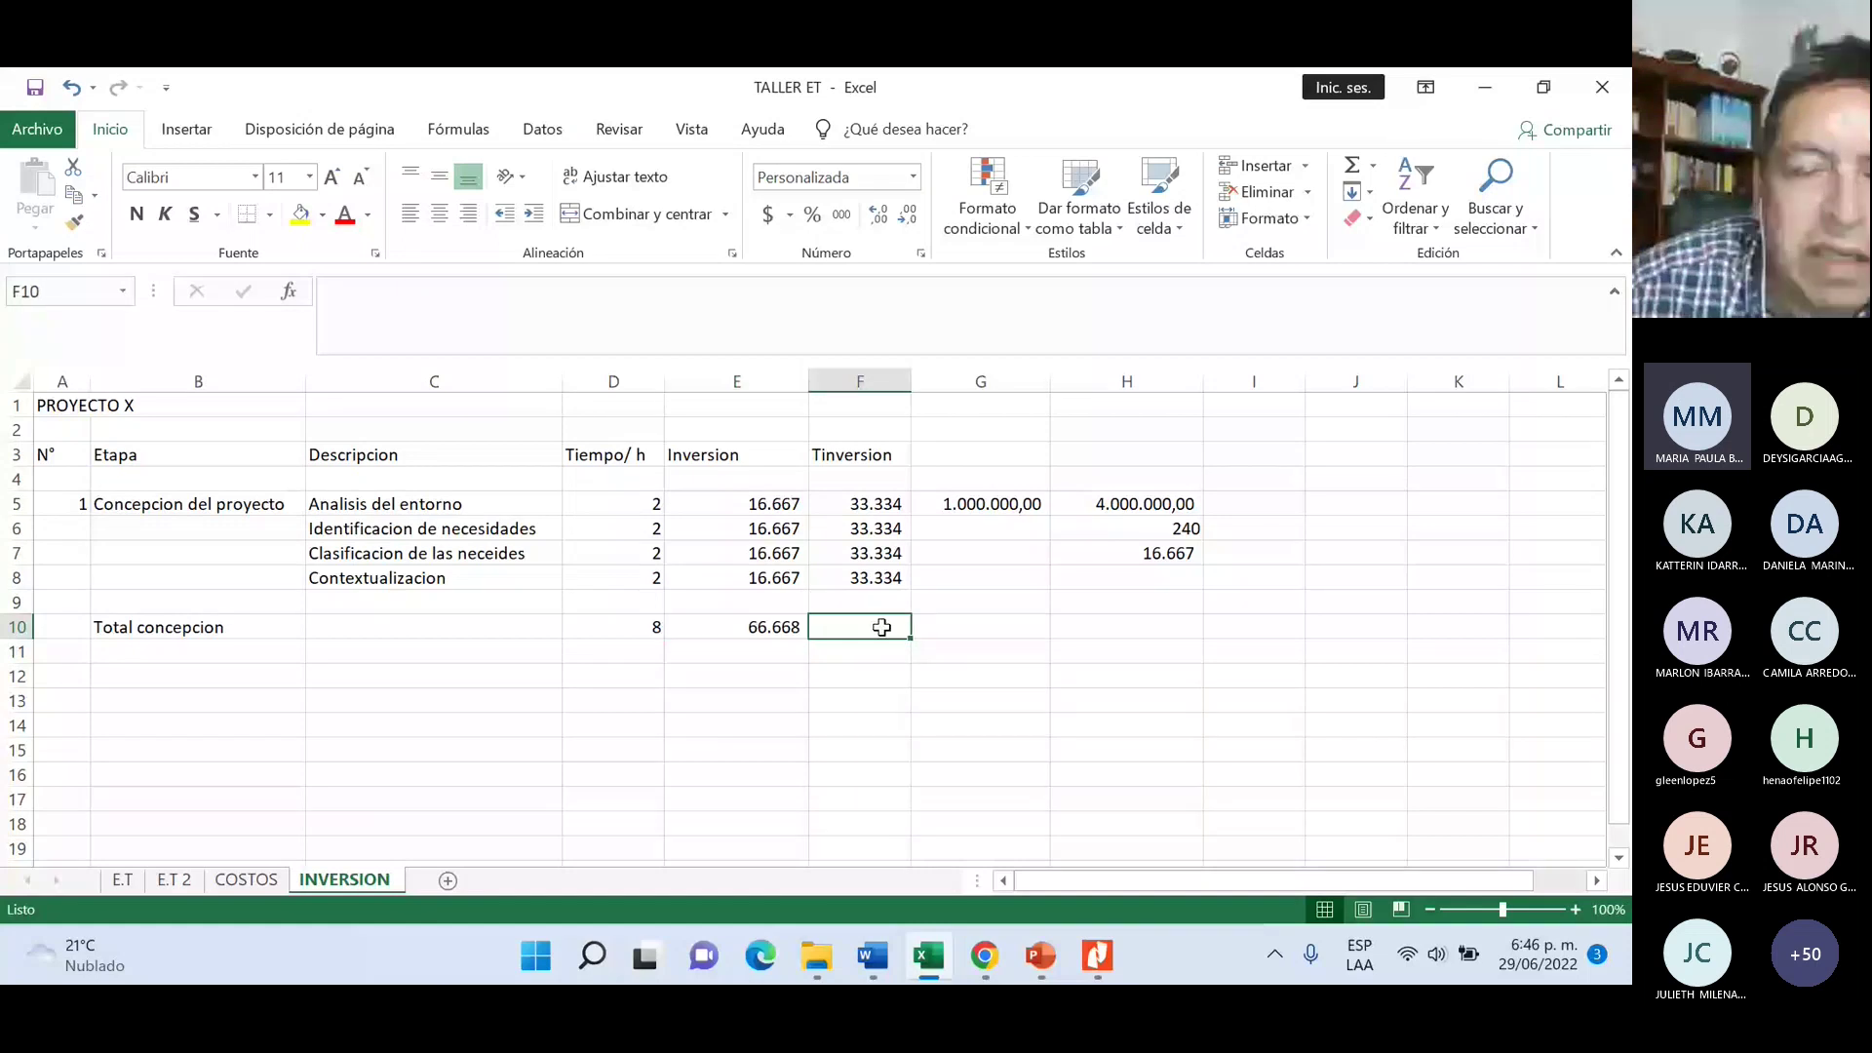
pyautogui.click(1362, 167)
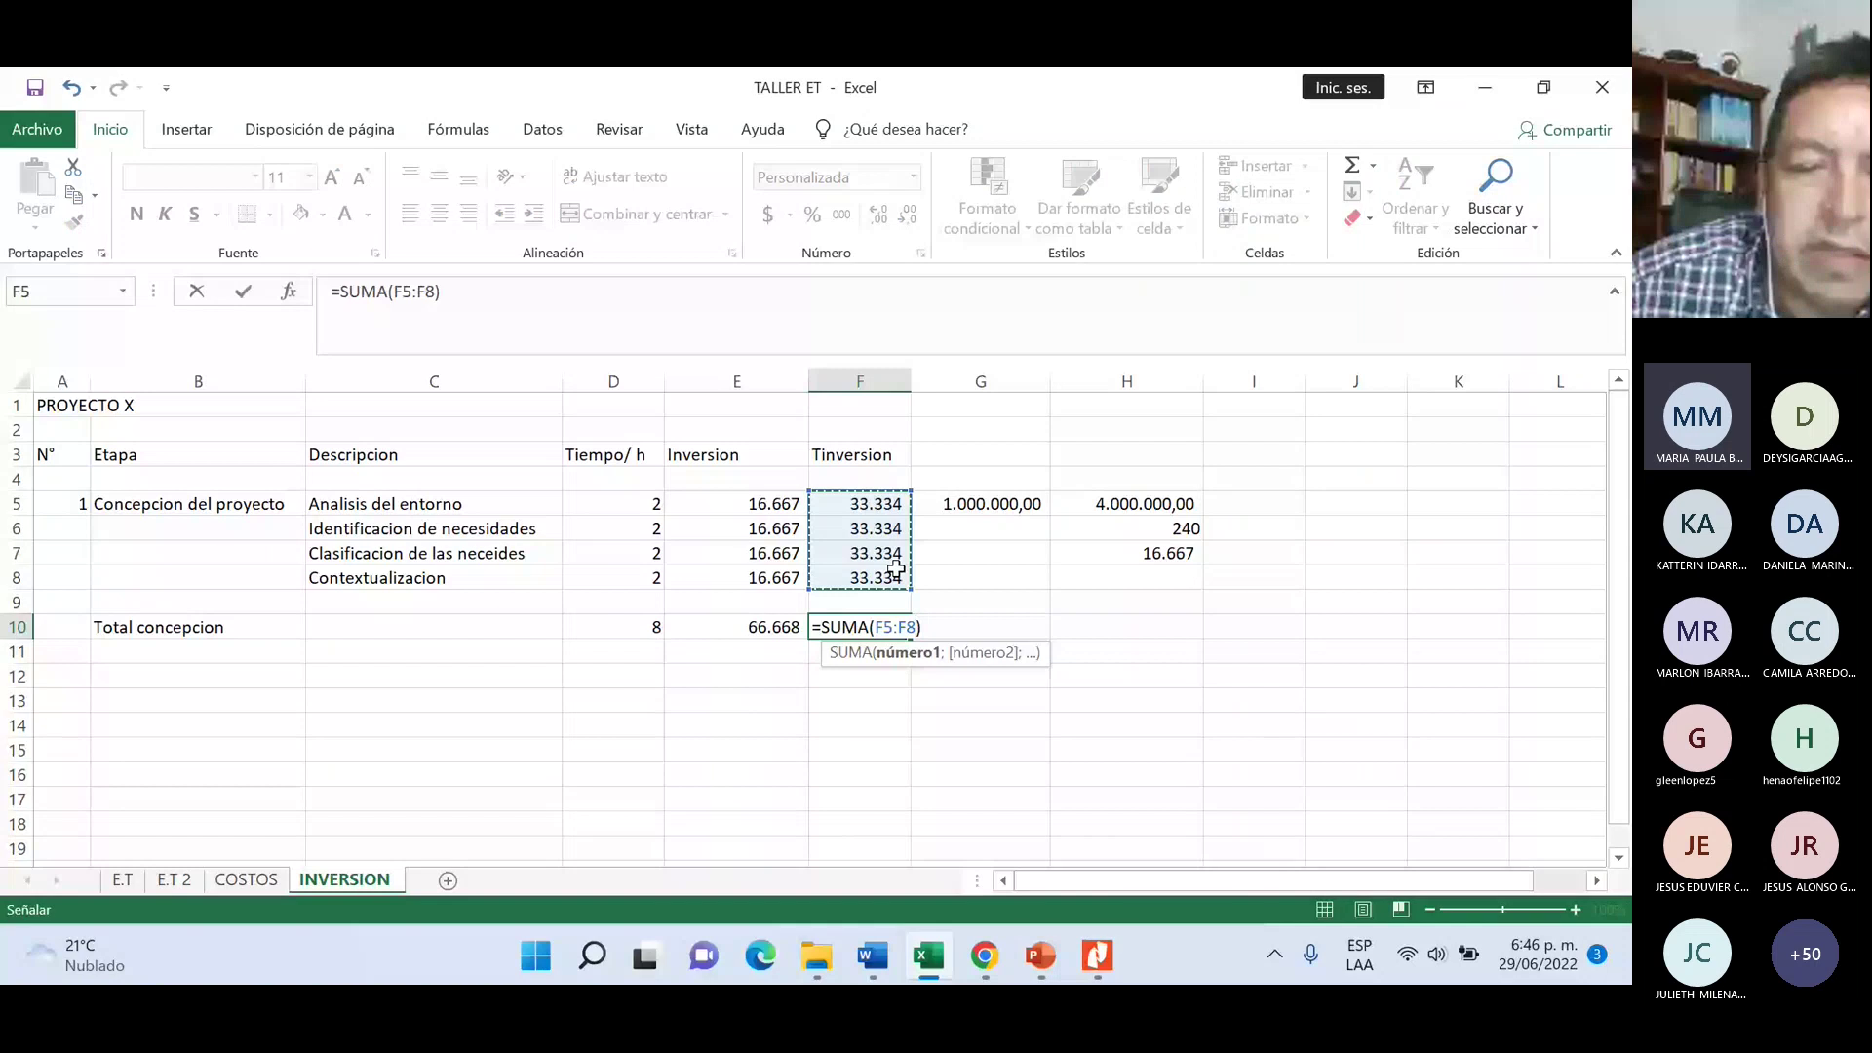
pyautogui.press('Return')
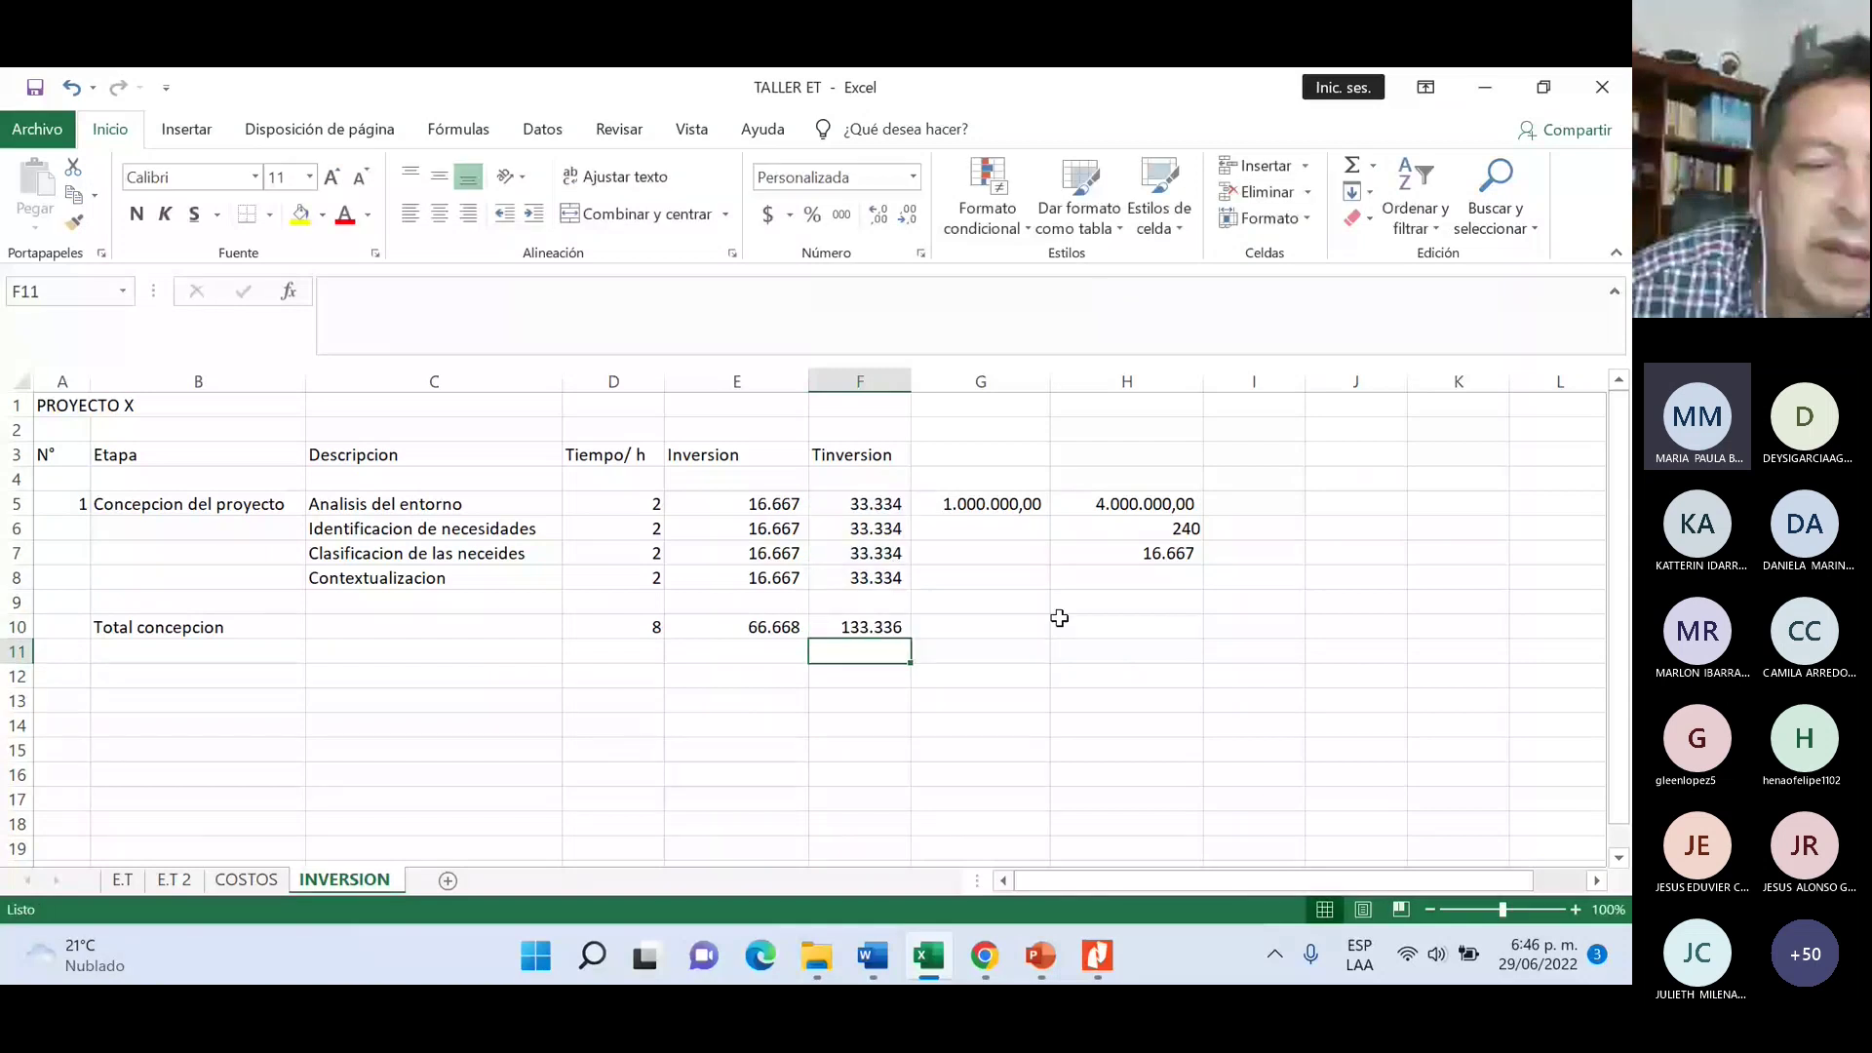
# - Highlight the Tinversion total in F10 with a yellow fill
pyautogui.press('Up')
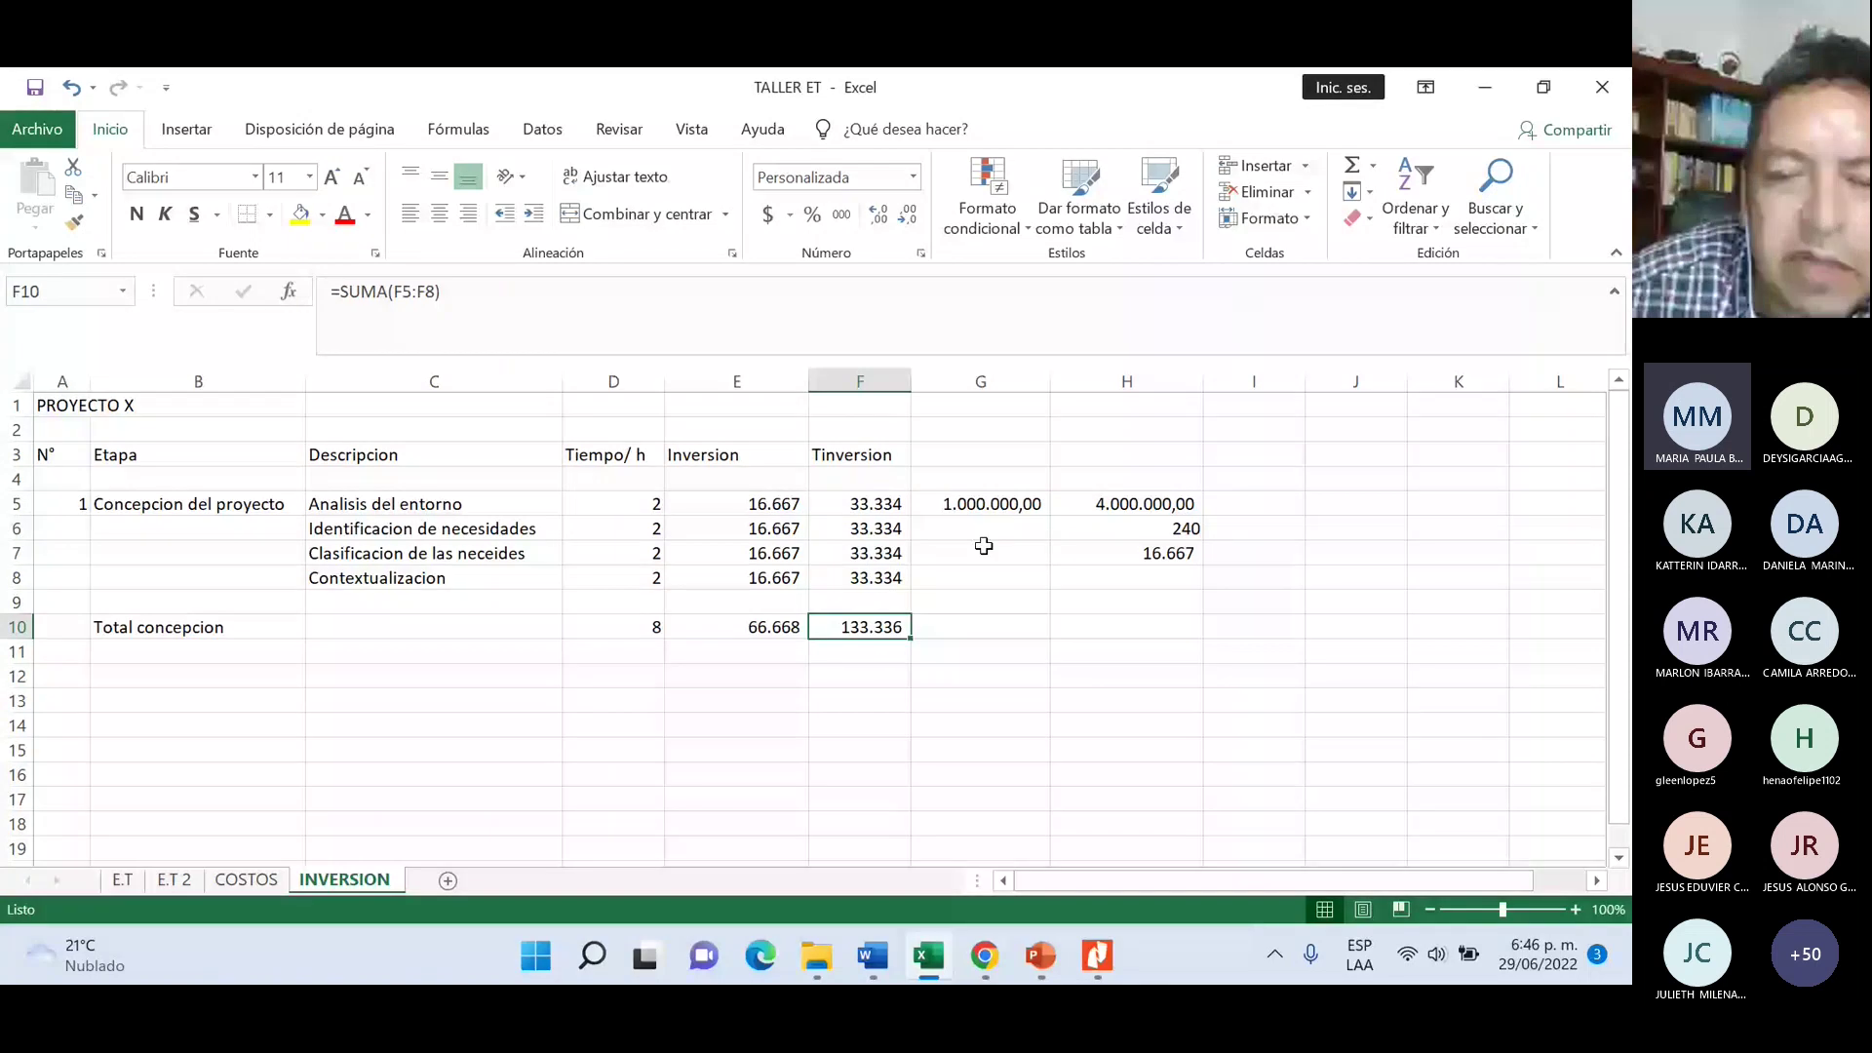
pyautogui.press('Down')
pyautogui.press('Down')
pyautogui.press('Right')
pyautogui.press('Right')
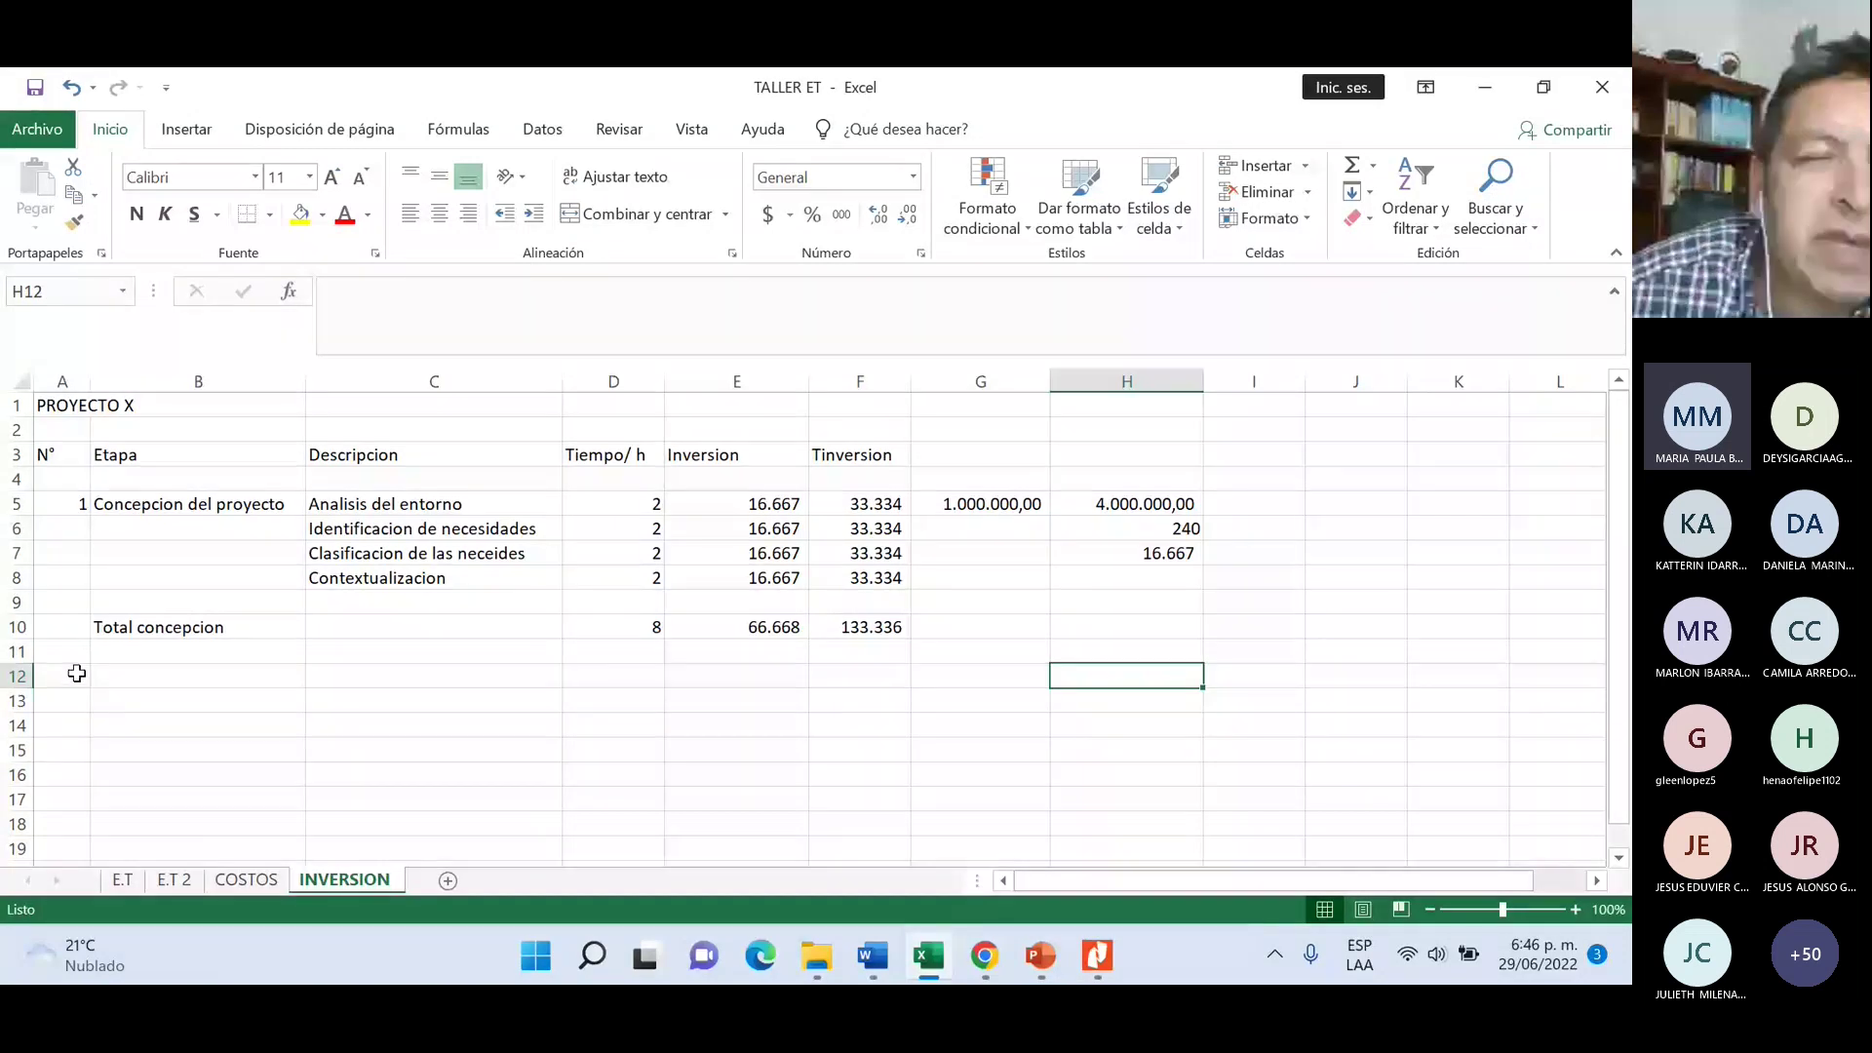
pyautogui.press('Up')
pyautogui.press('Up')
pyautogui.press('Left')
pyautogui.press('Left')
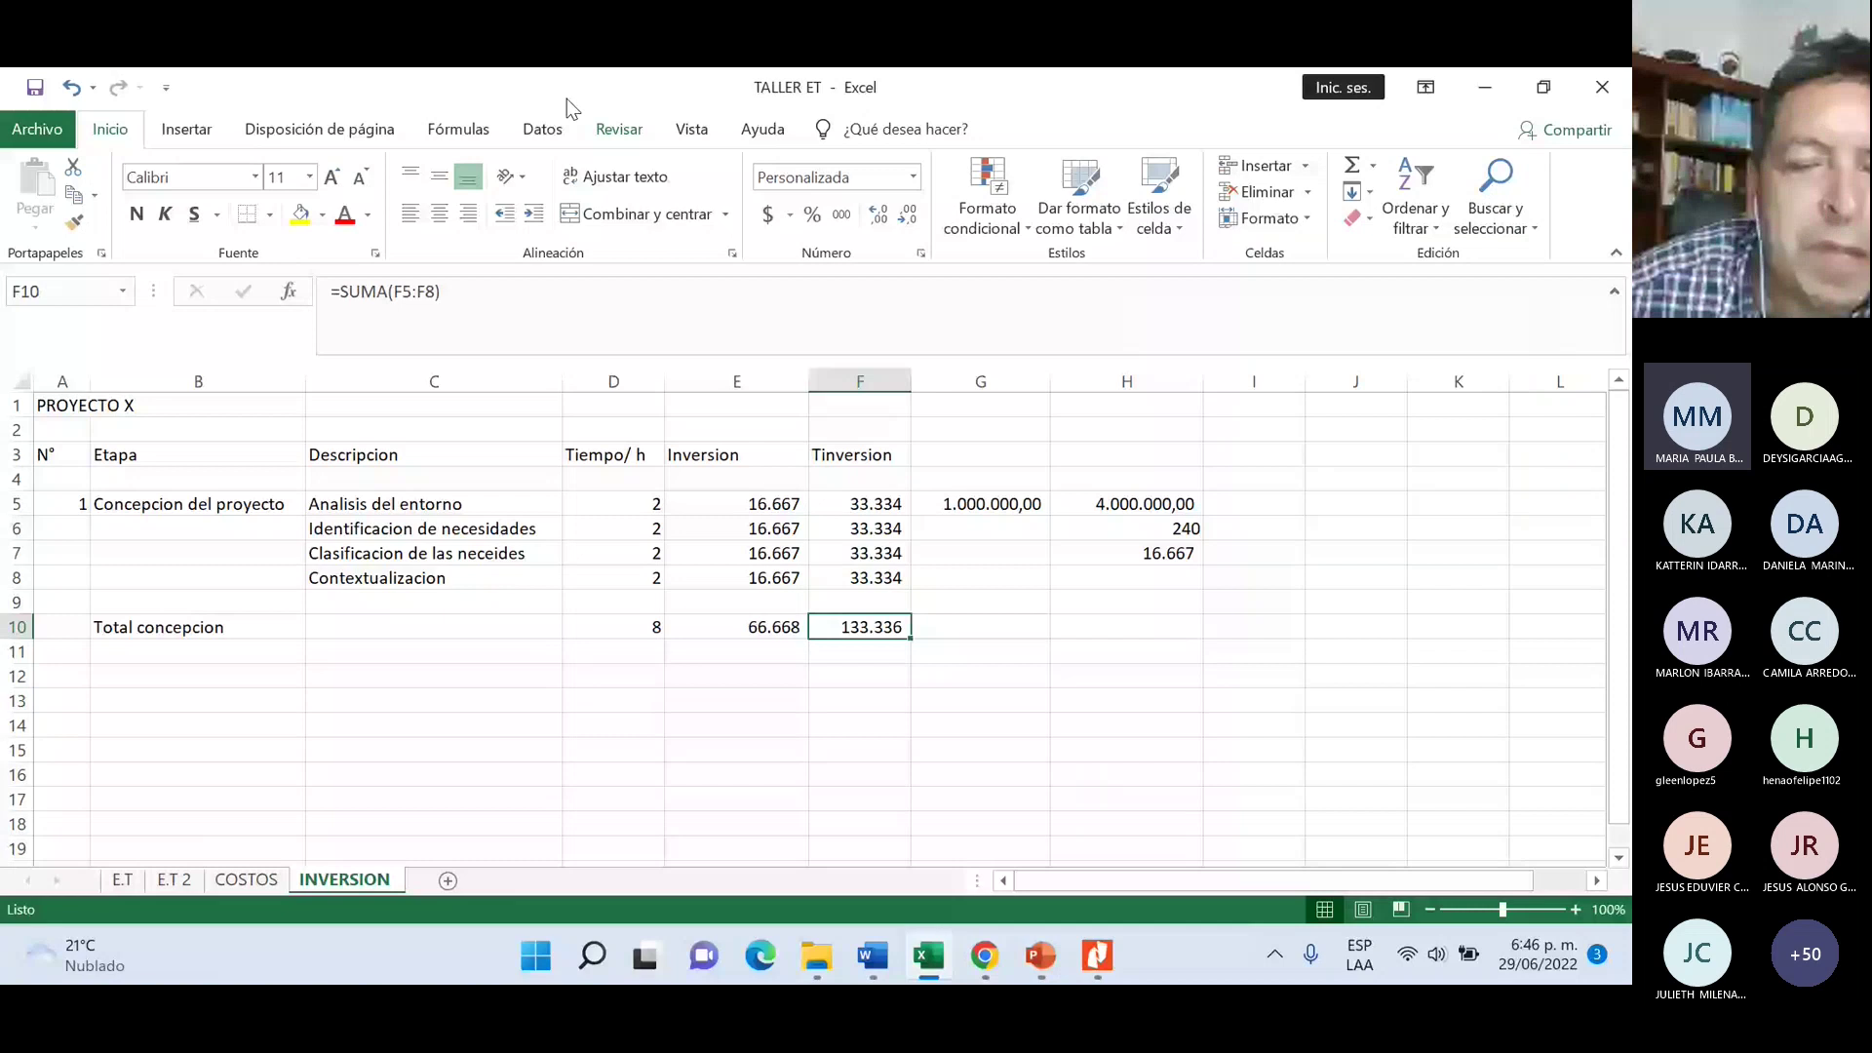
pyautogui.click(298, 216)
pyautogui.click(723, 698)
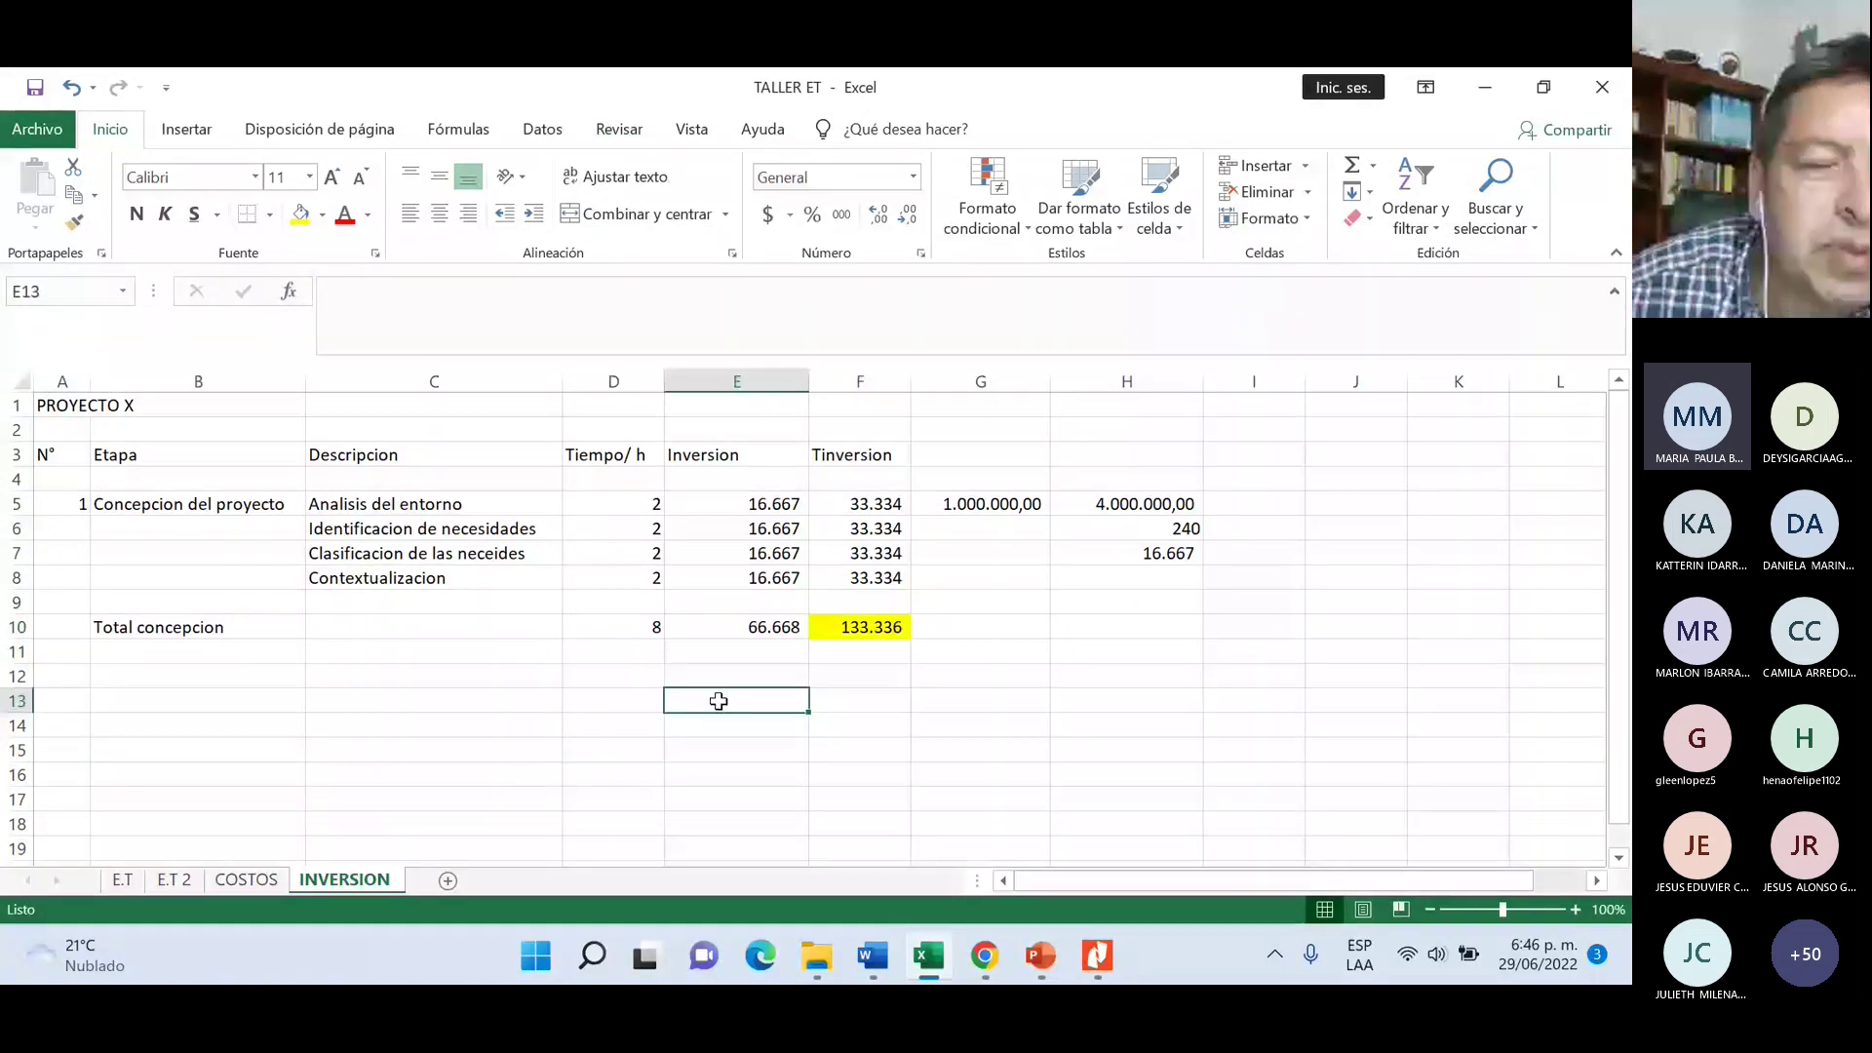
# - Add stage number 2 in A12 with the stage name "Estudio de mercados" in B12
pyautogui.scroll(-1, 397, 660)
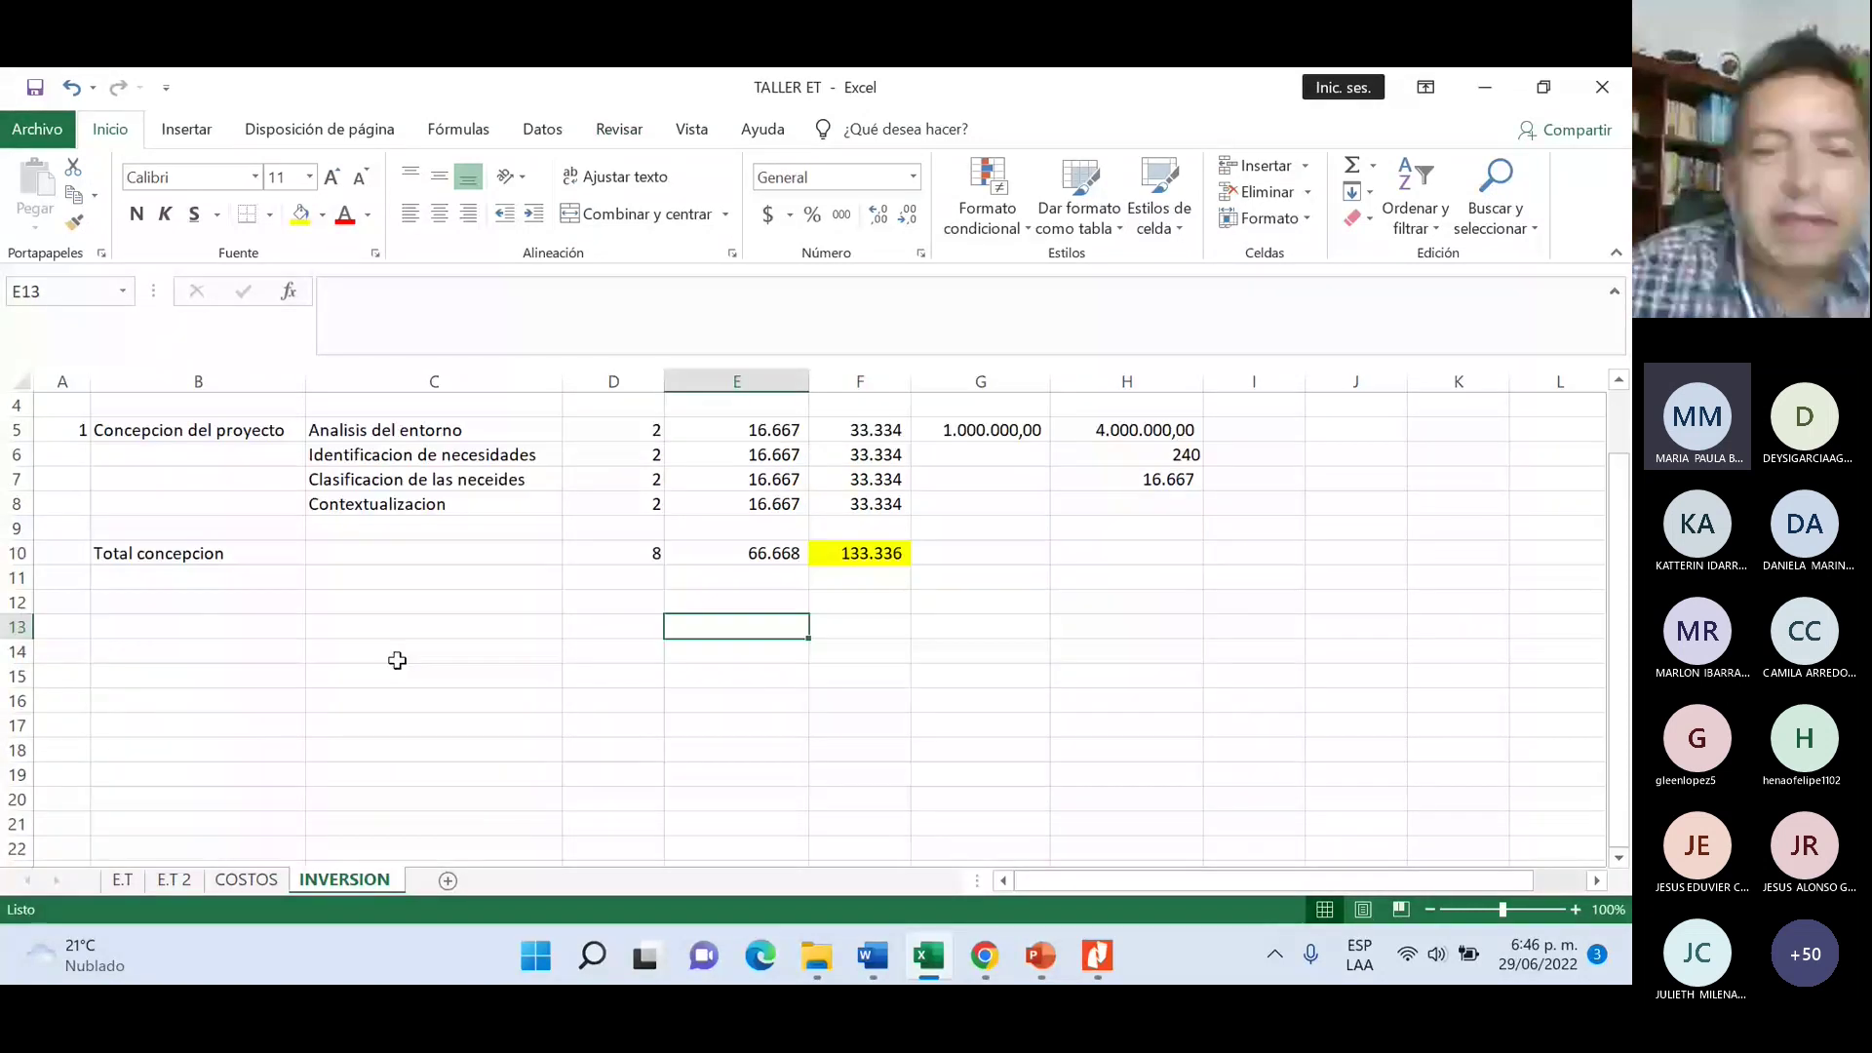
pyautogui.click(75, 599)
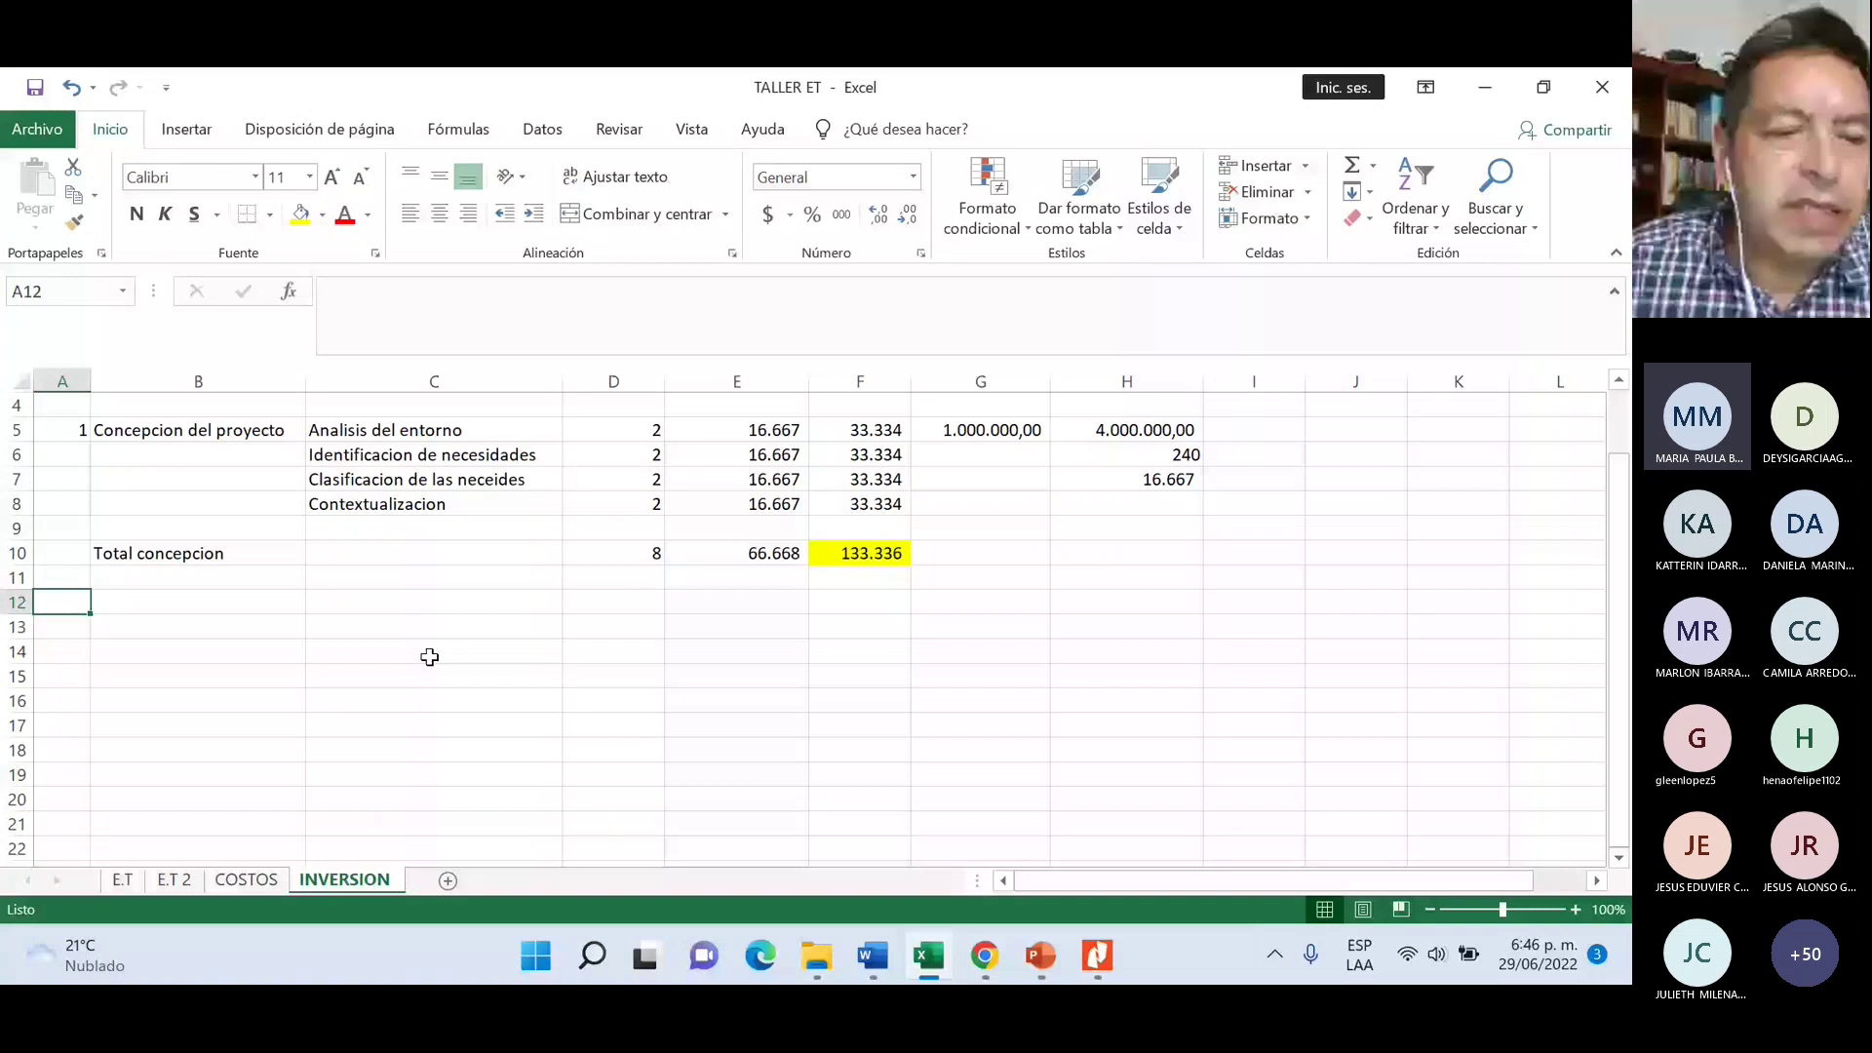
pyautogui.write('2')
pyautogui.press('Tab')
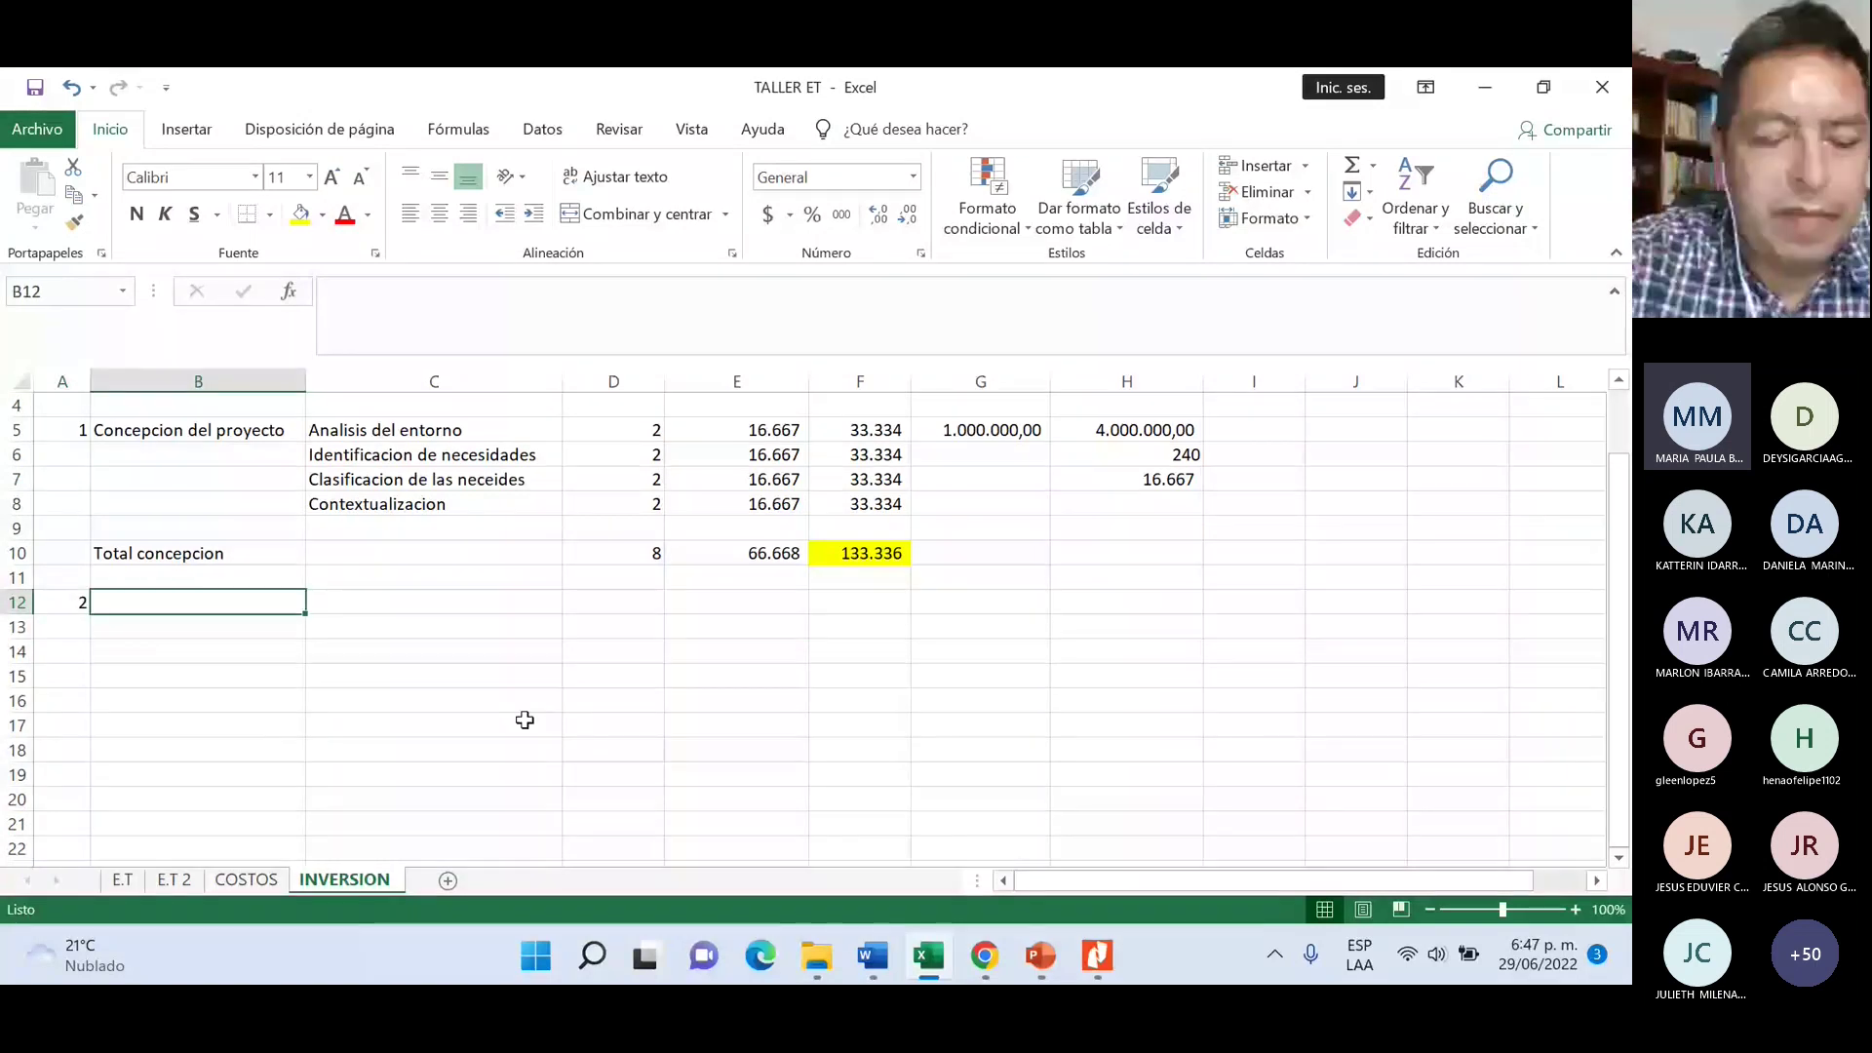
pyautogui.write('Estudi')
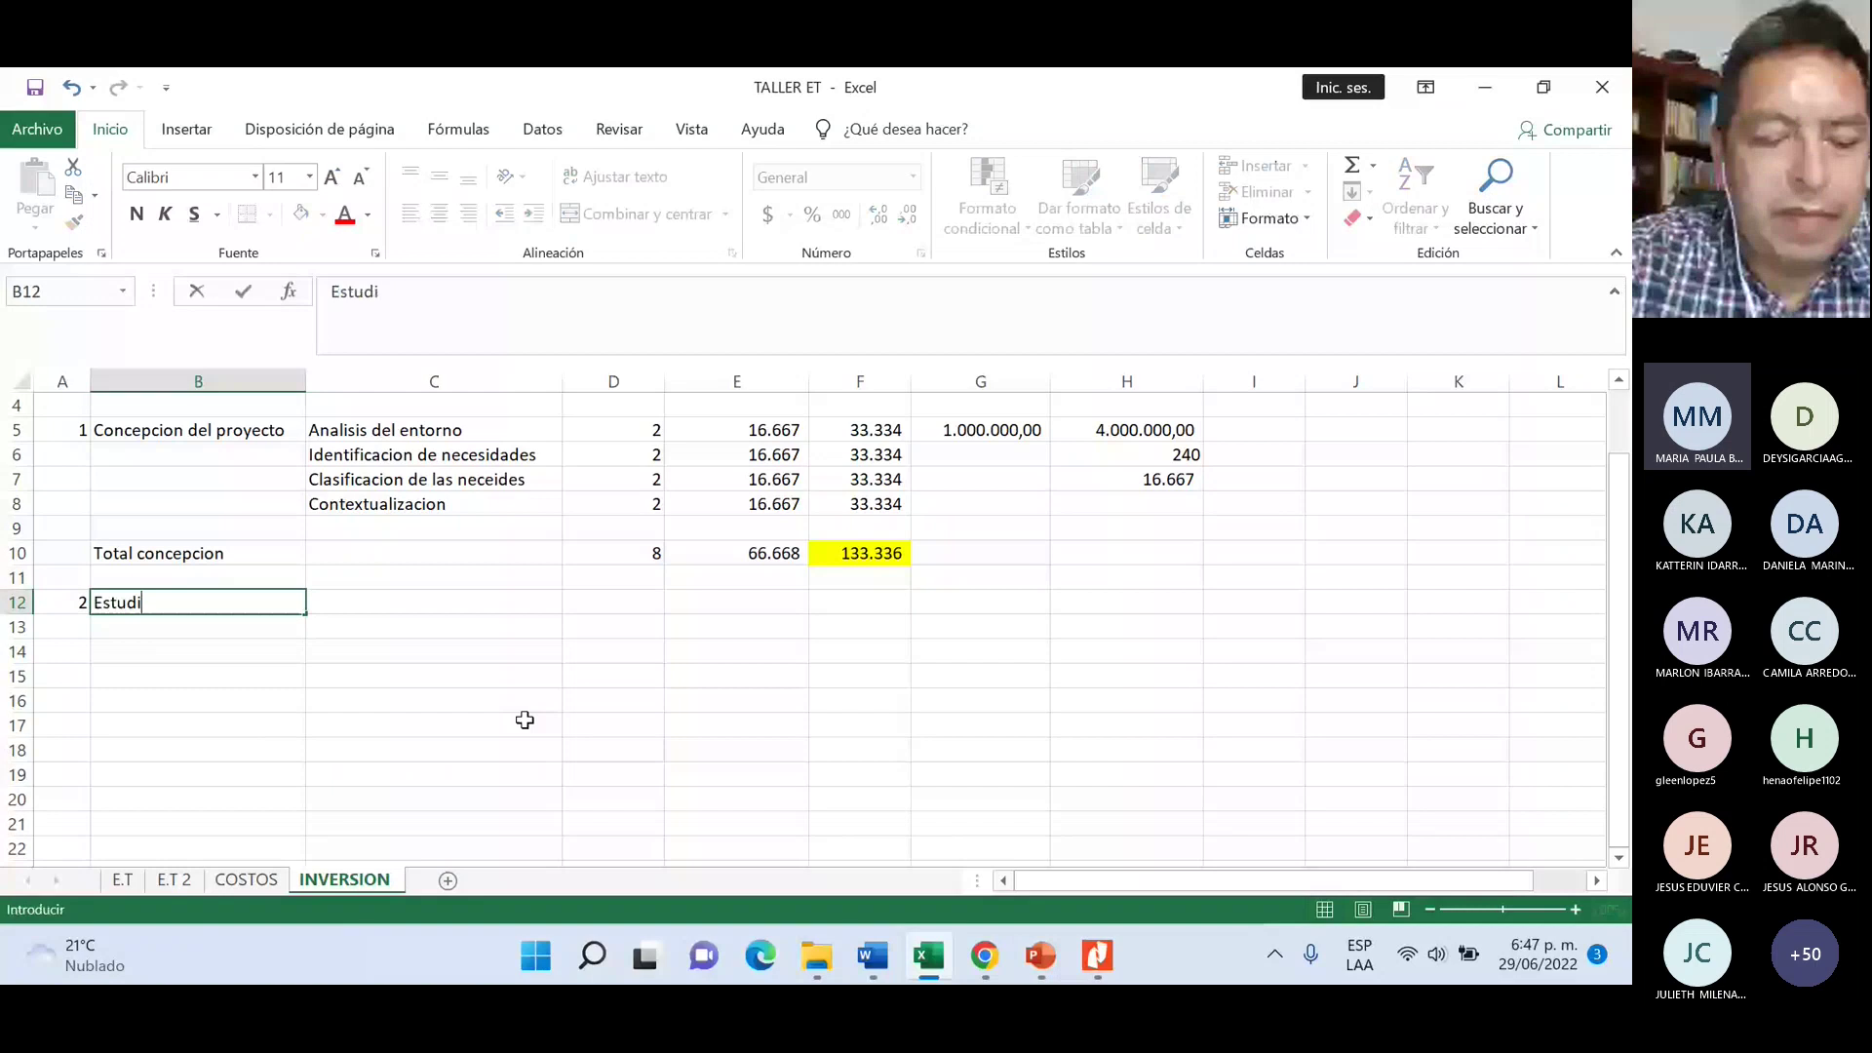
pyautogui.write('o de ')
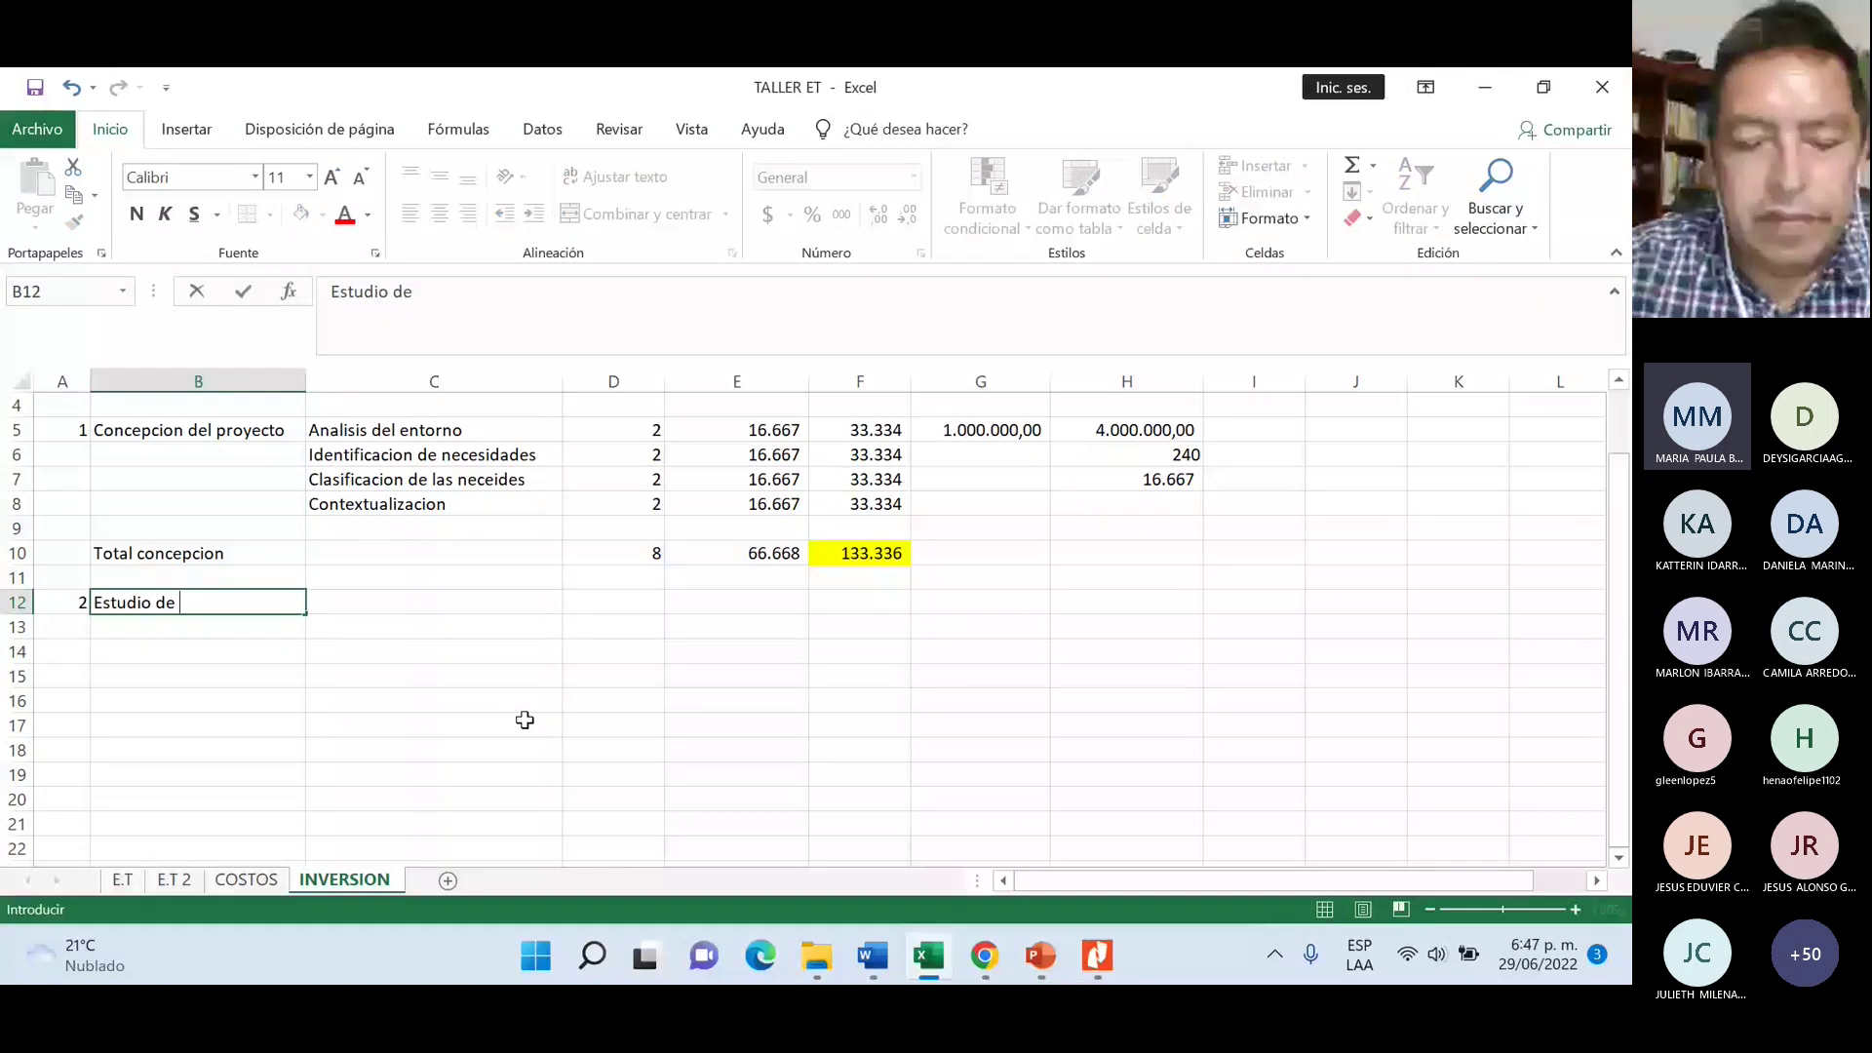
pyautogui.write('mercados')
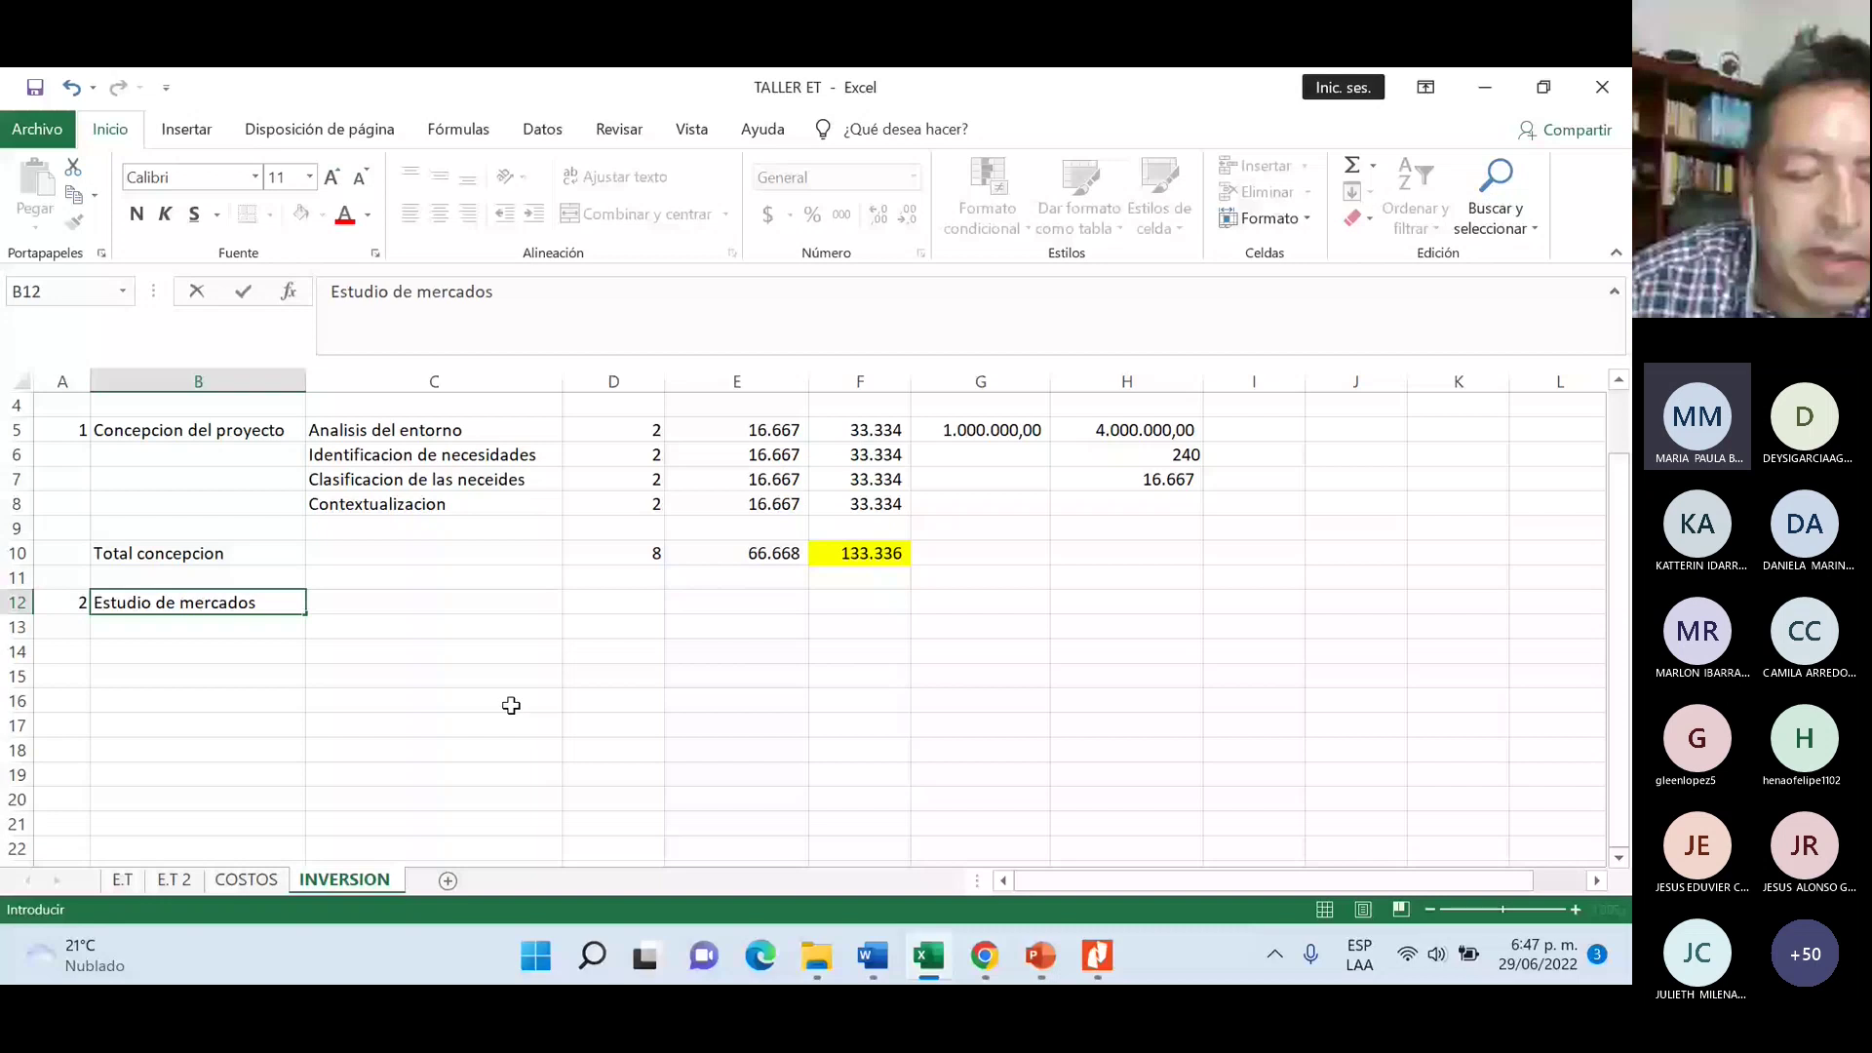
pyautogui.press('Tab')
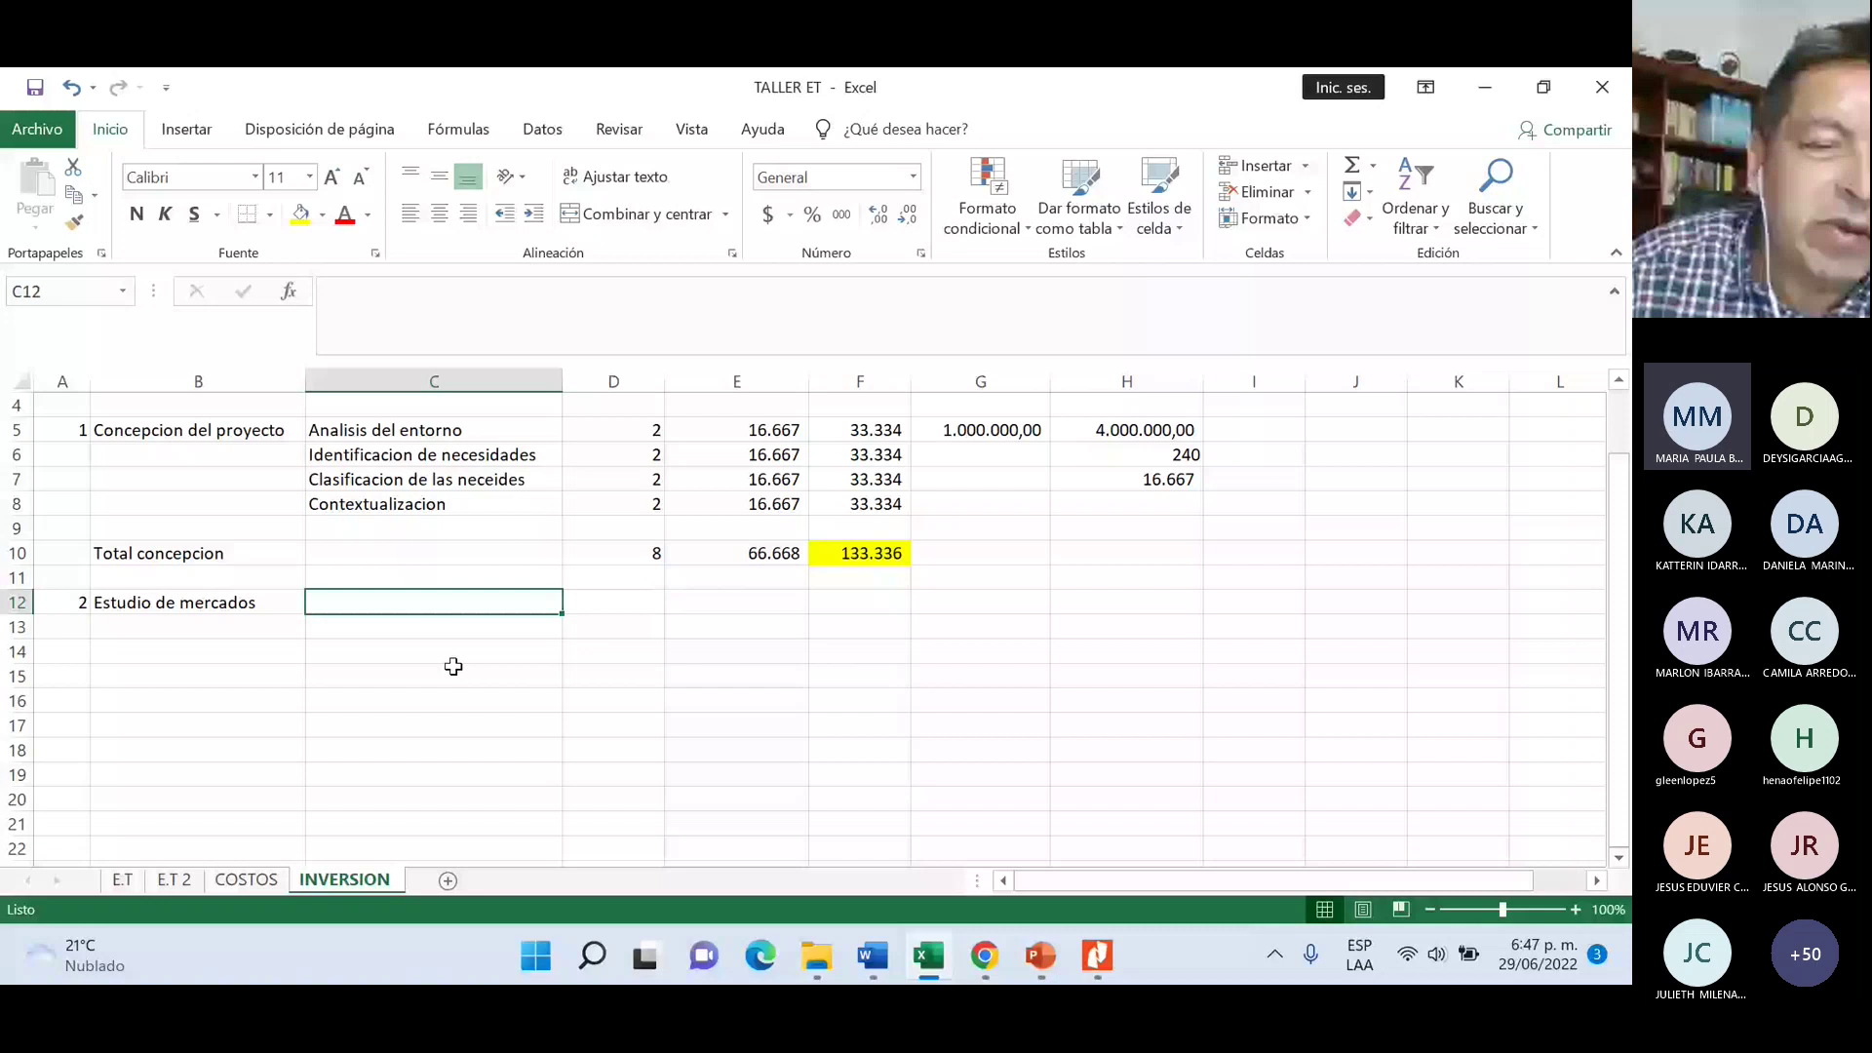
# - Enter the description "Identificar el merdcado" in C12 and 20 hours in D12
pyautogui.click(239, 433)
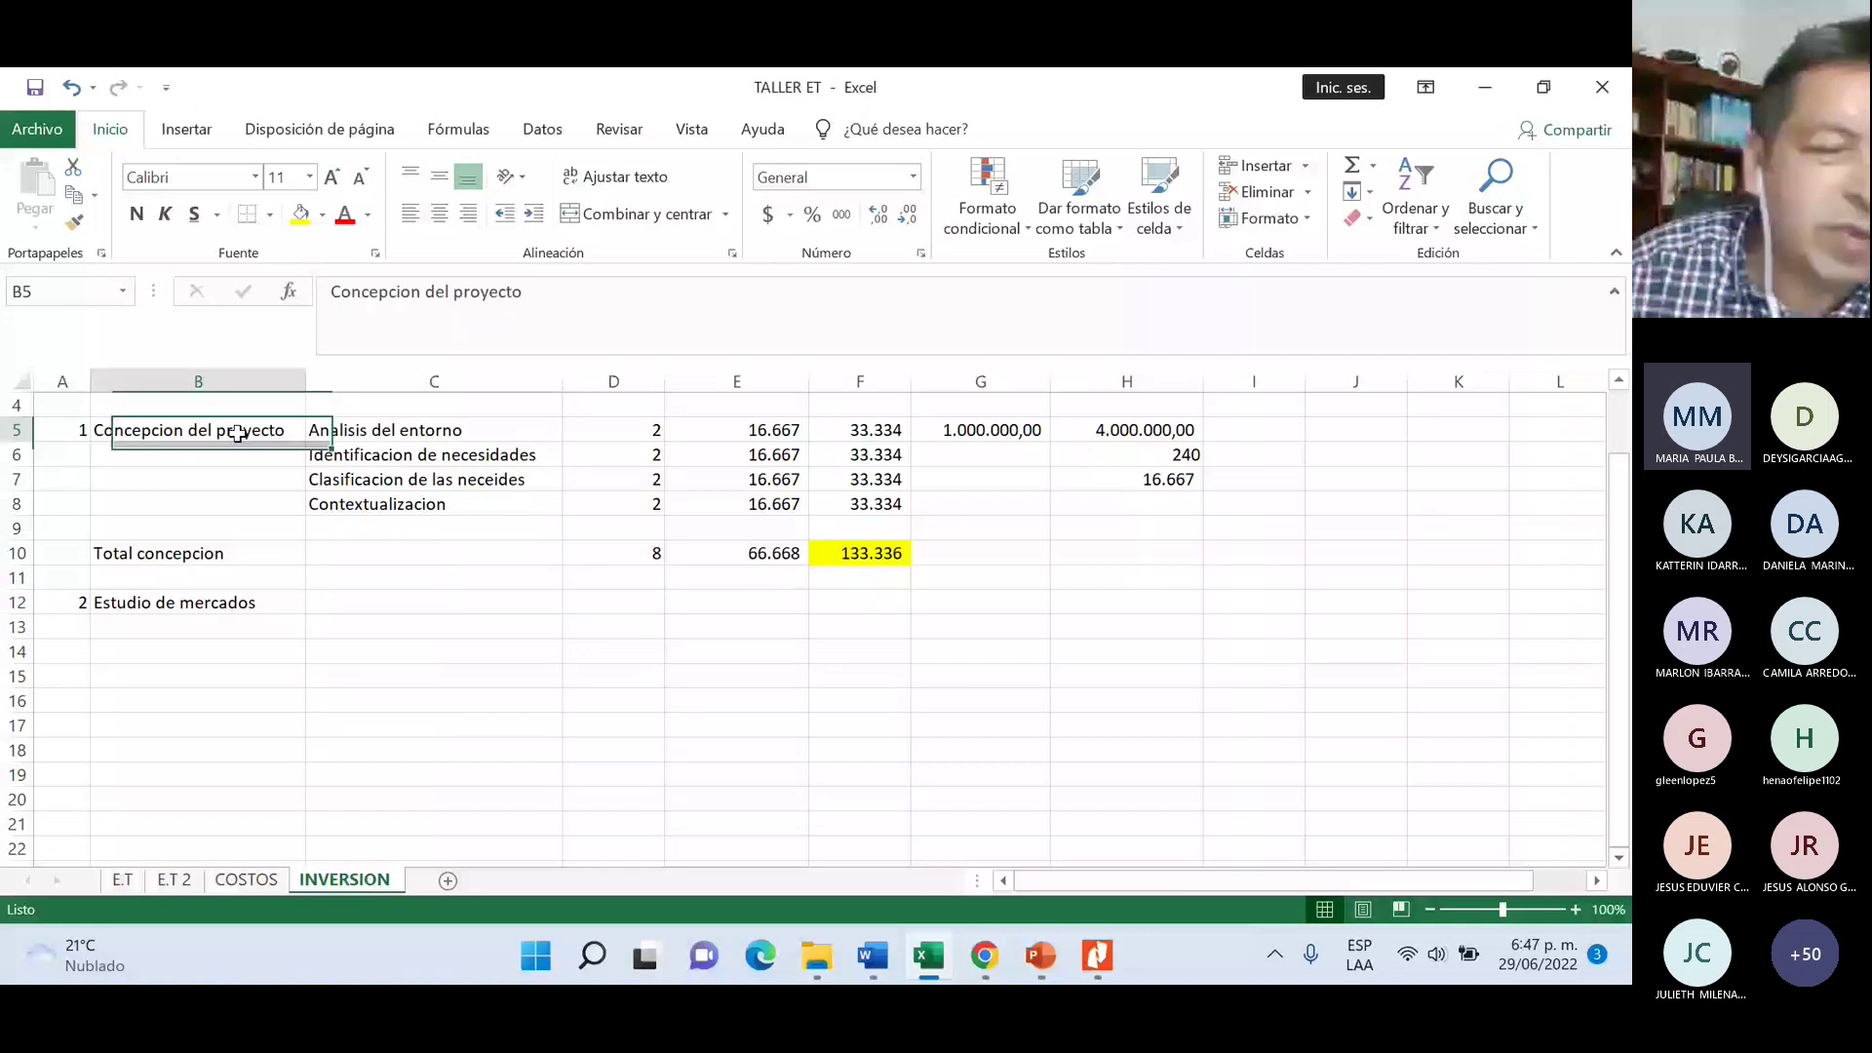
pyautogui.click(434, 601)
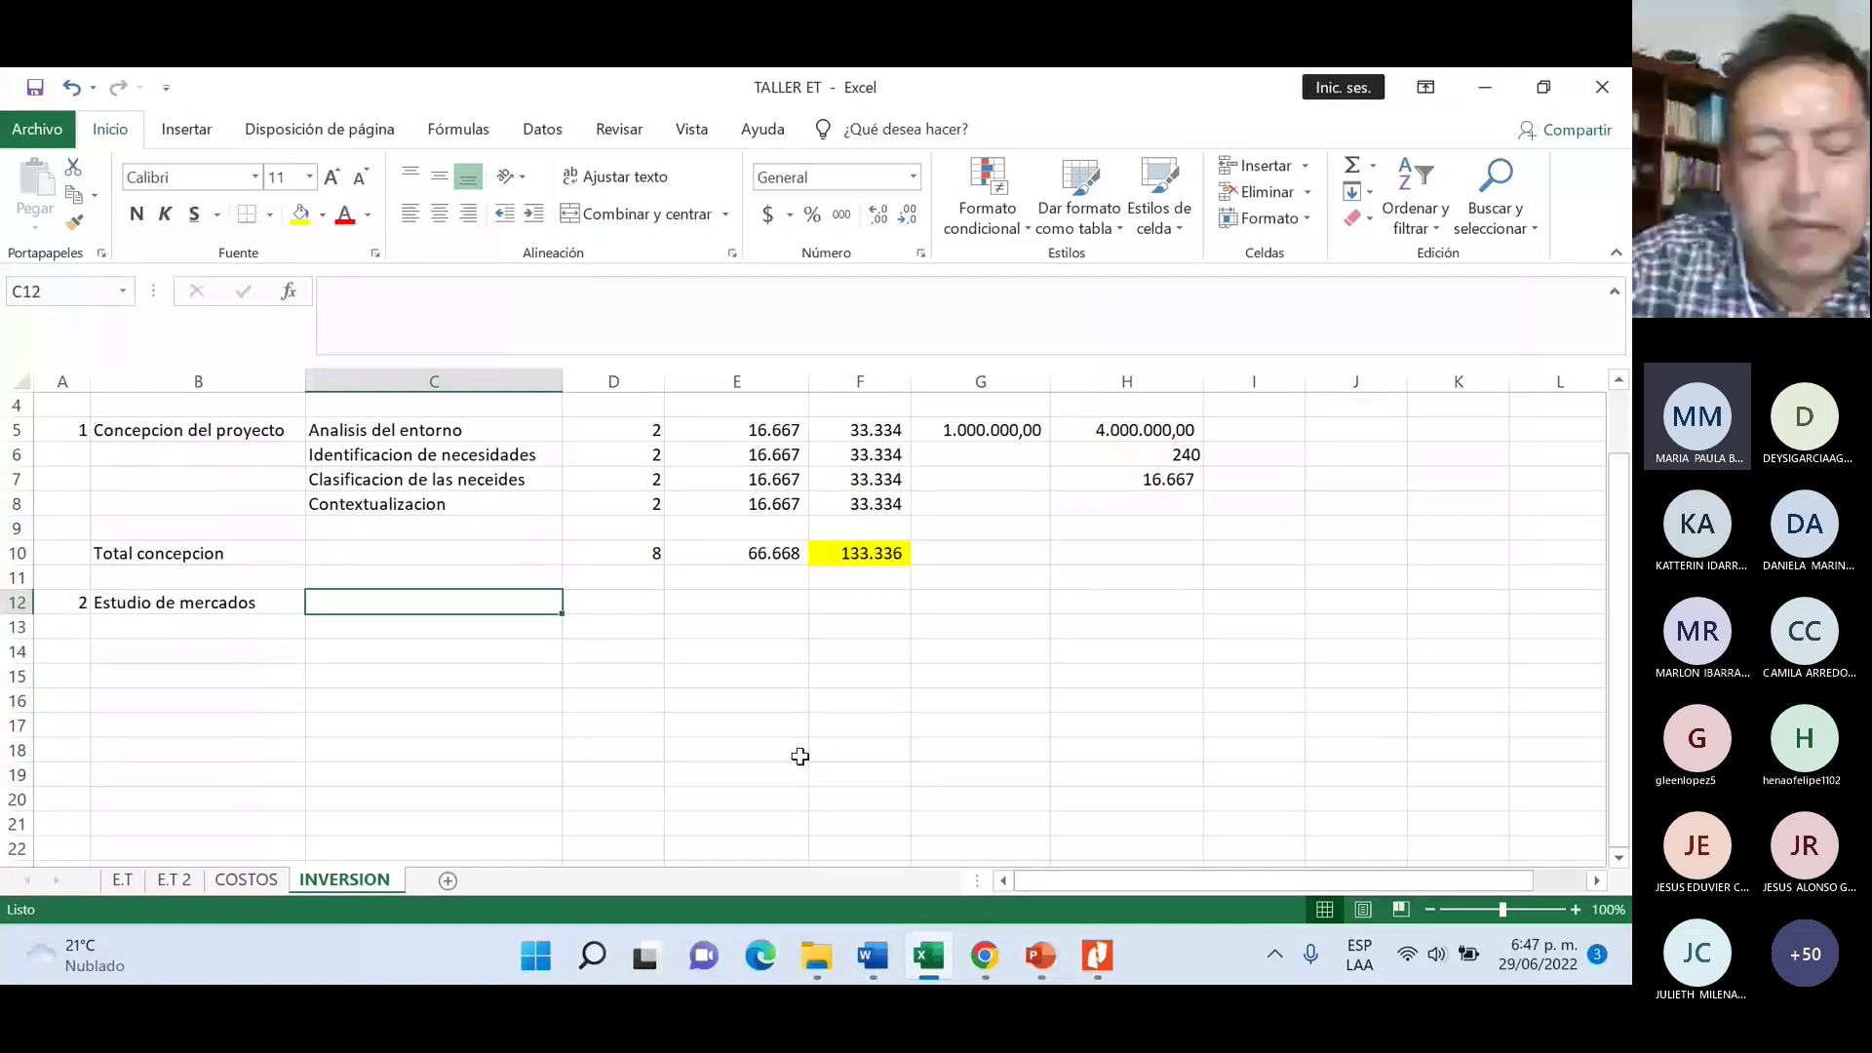
pyautogui.write('Identificar el merda')
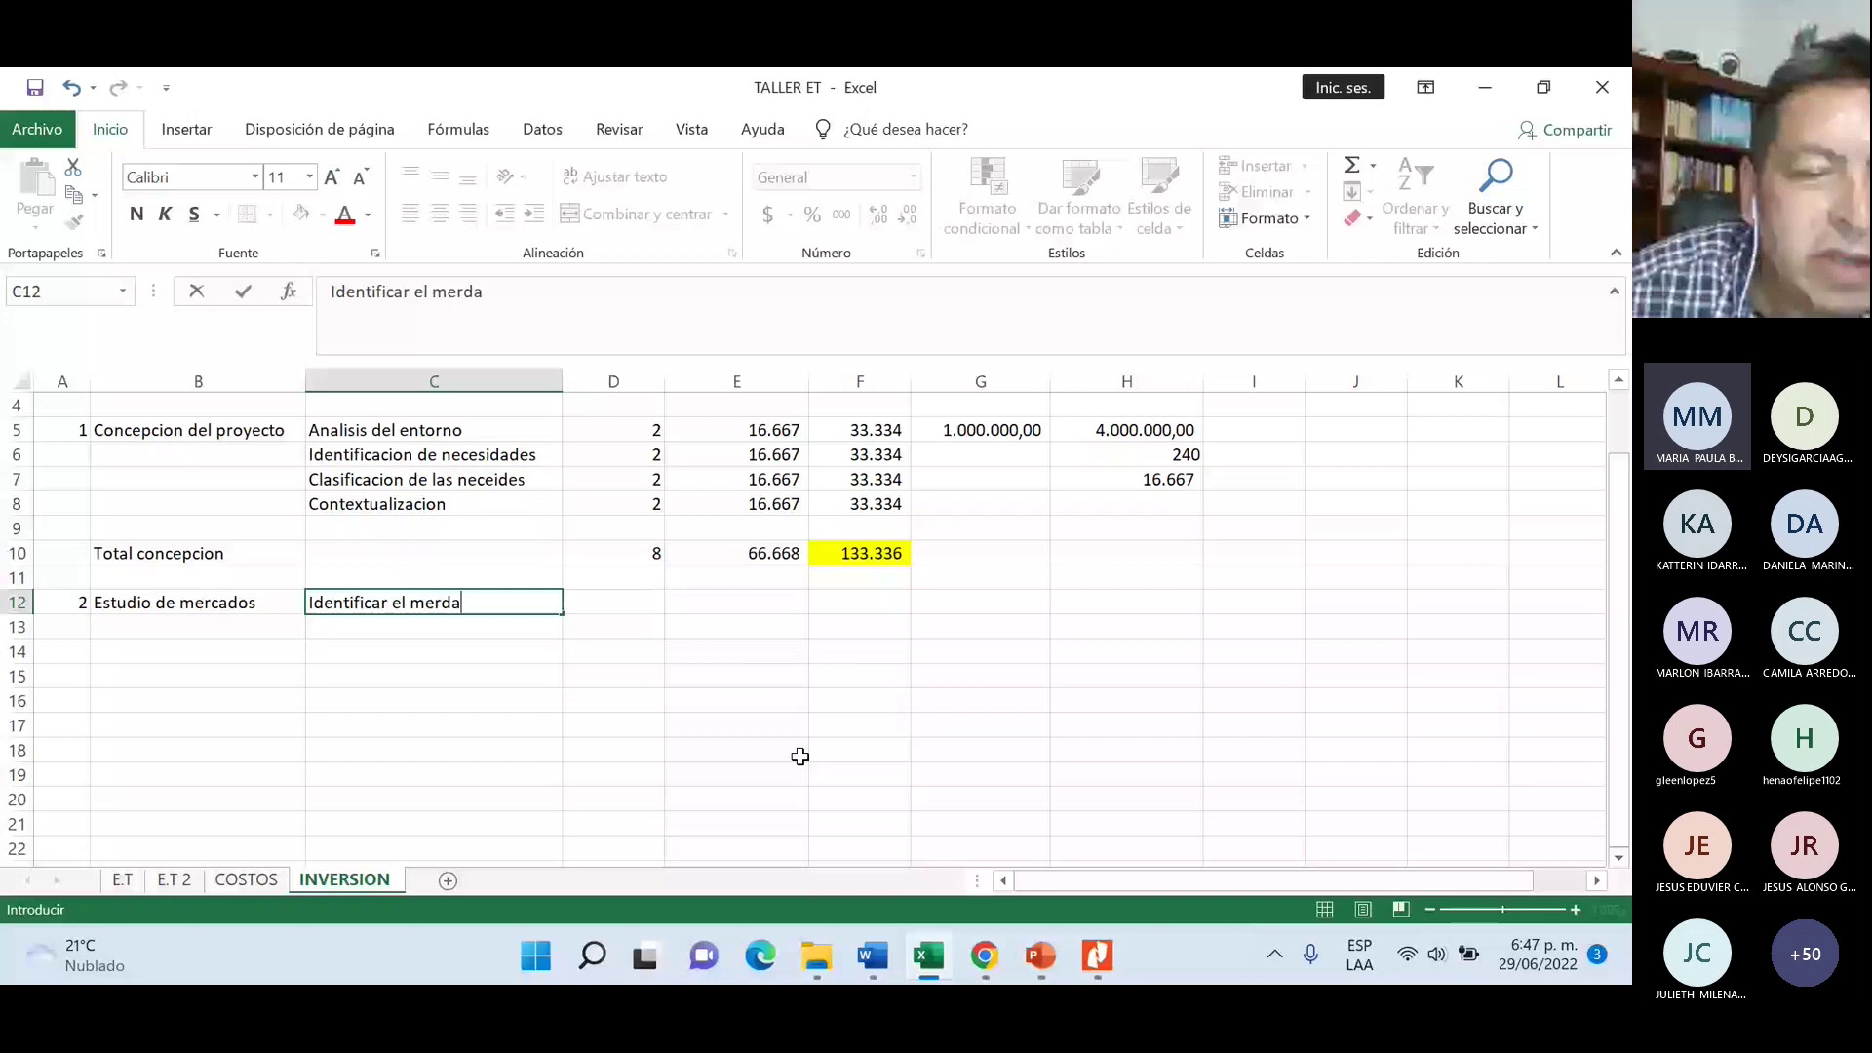
pyautogui.press('BackSpace')
pyautogui.write('cado')
pyautogui.press('Tab')
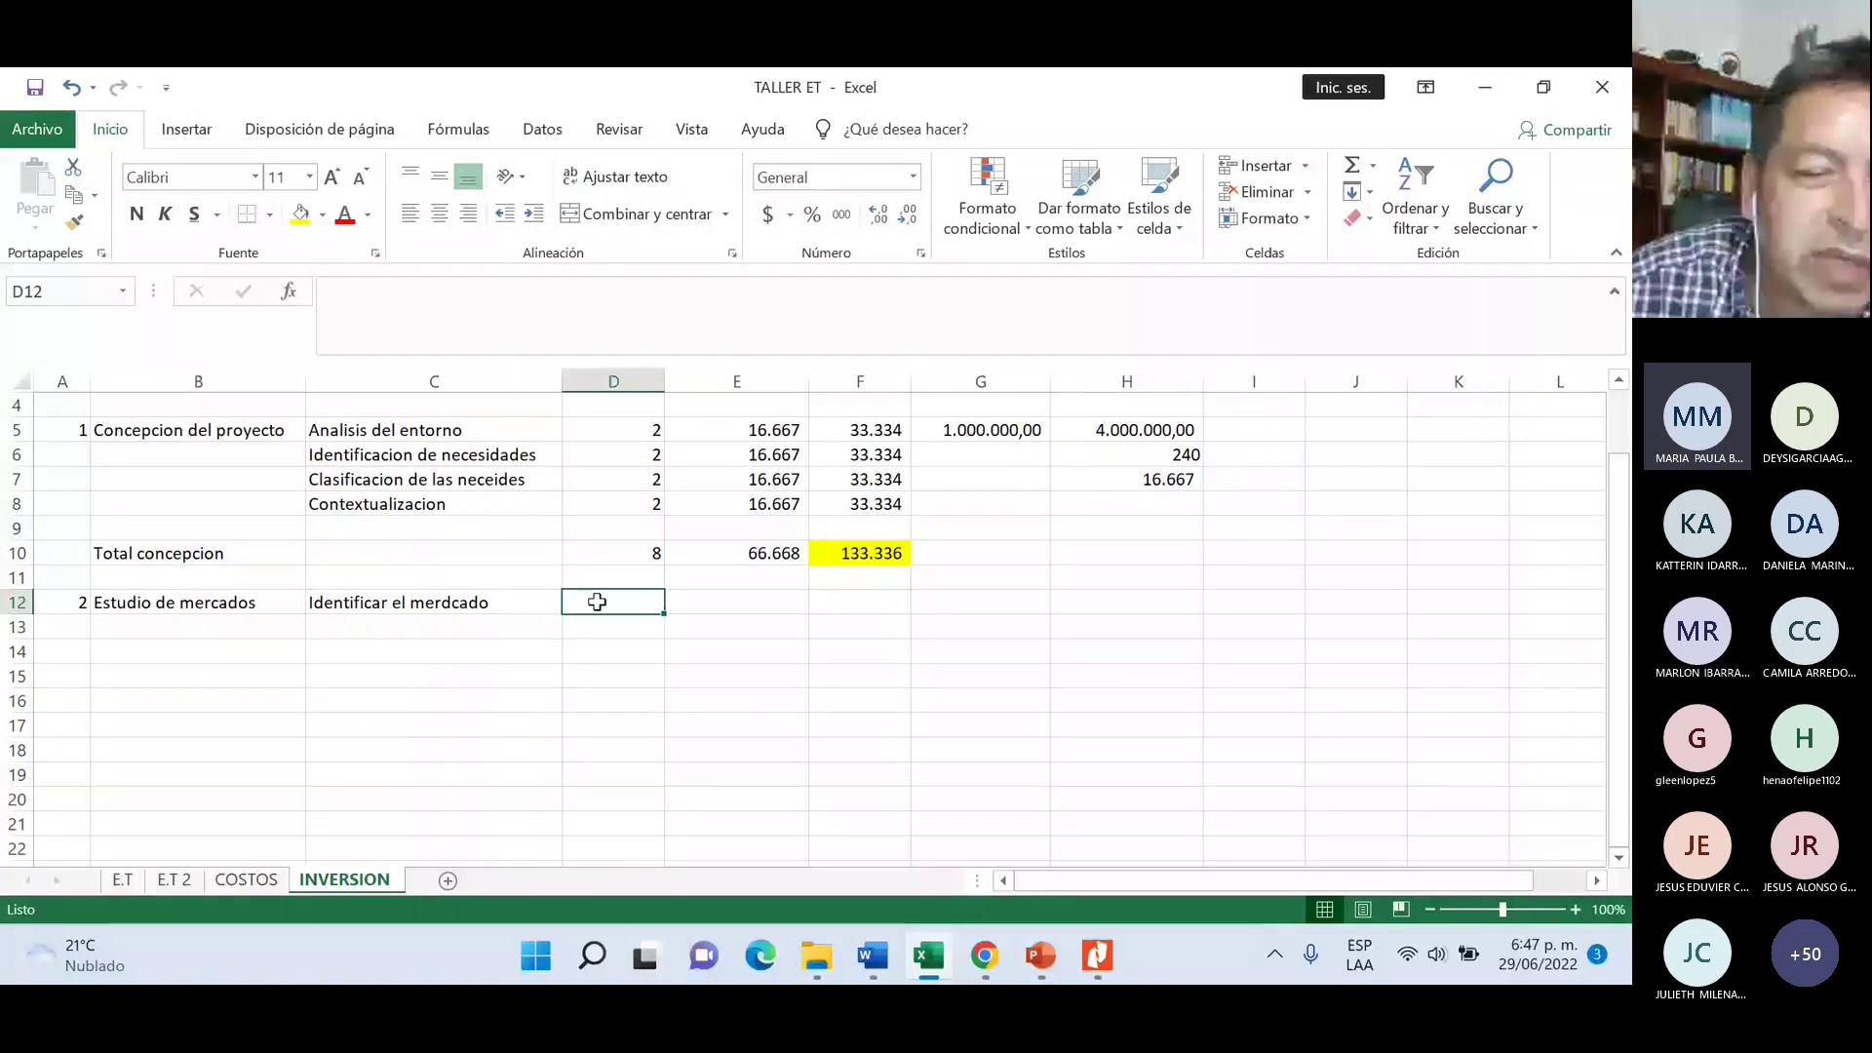
pyautogui.write('20')
pyautogui.click(612, 718)
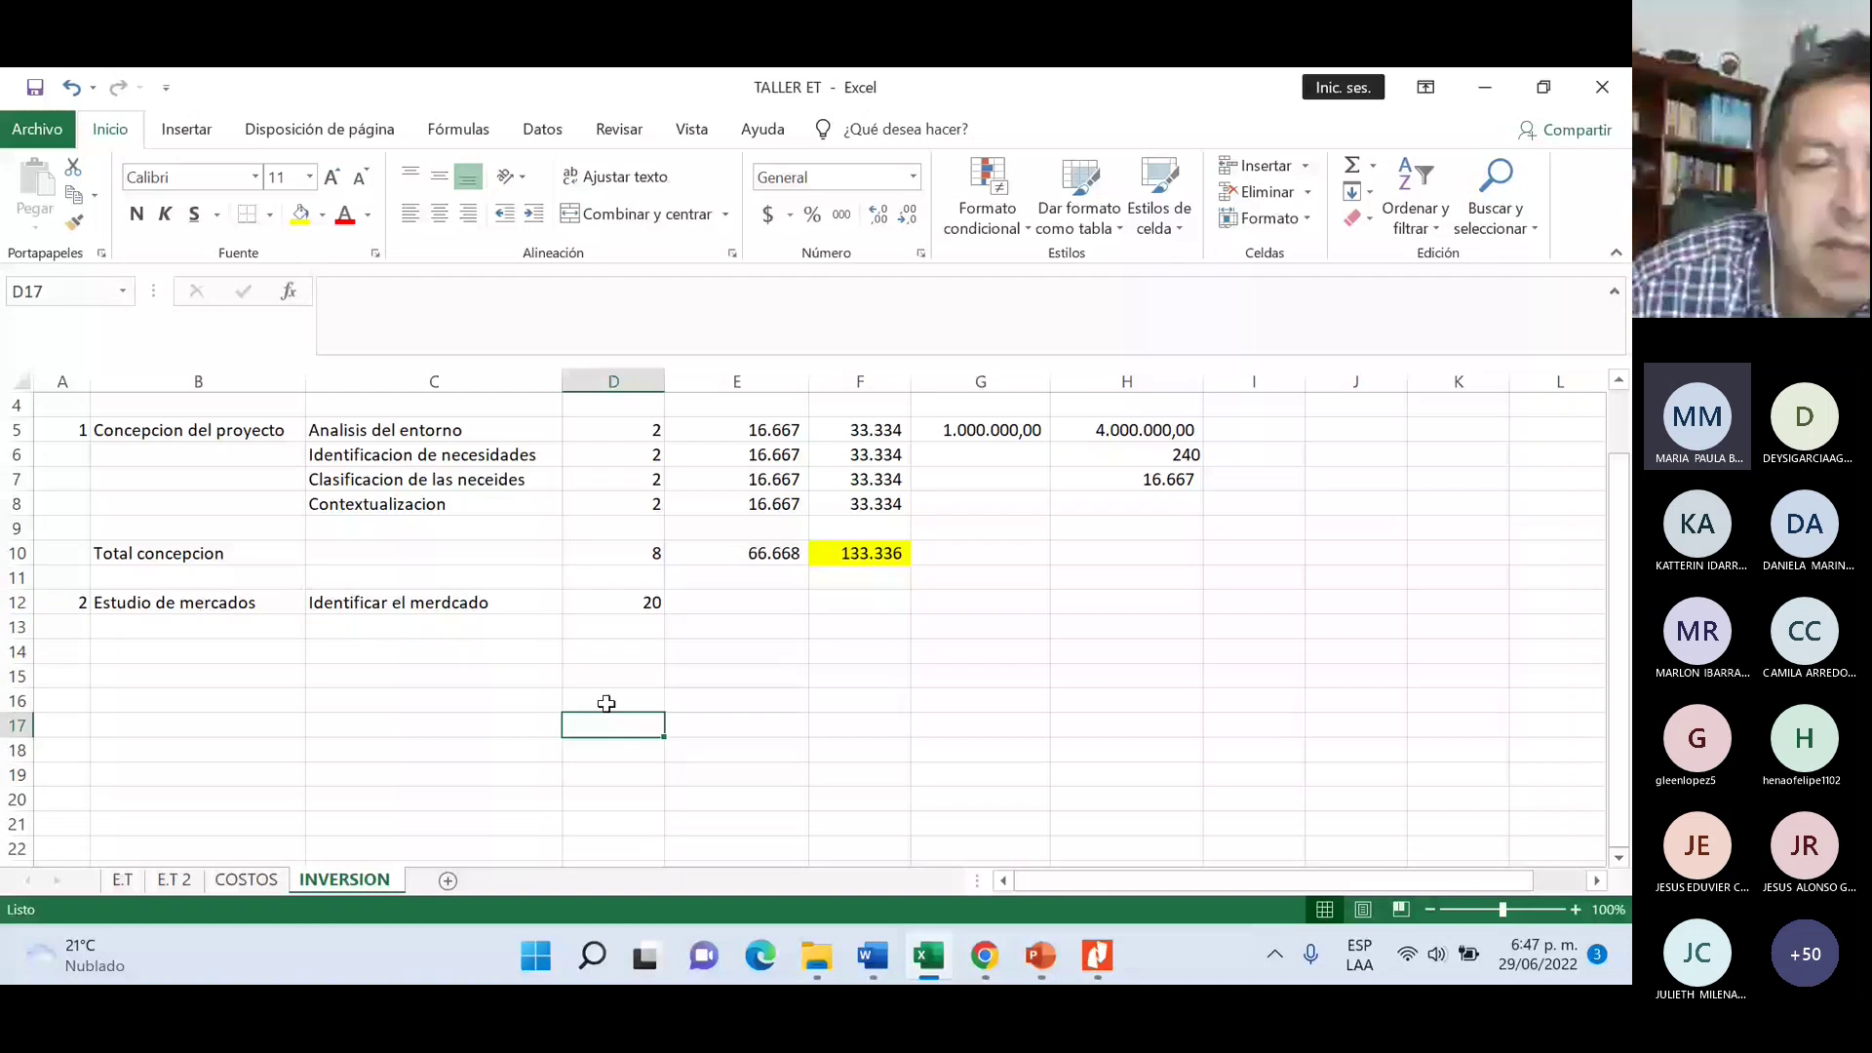
# - Enter 16667 in E12 as the Inversion value for the first Estudio de mercados activity
pyautogui.scroll(1, 653, 429)
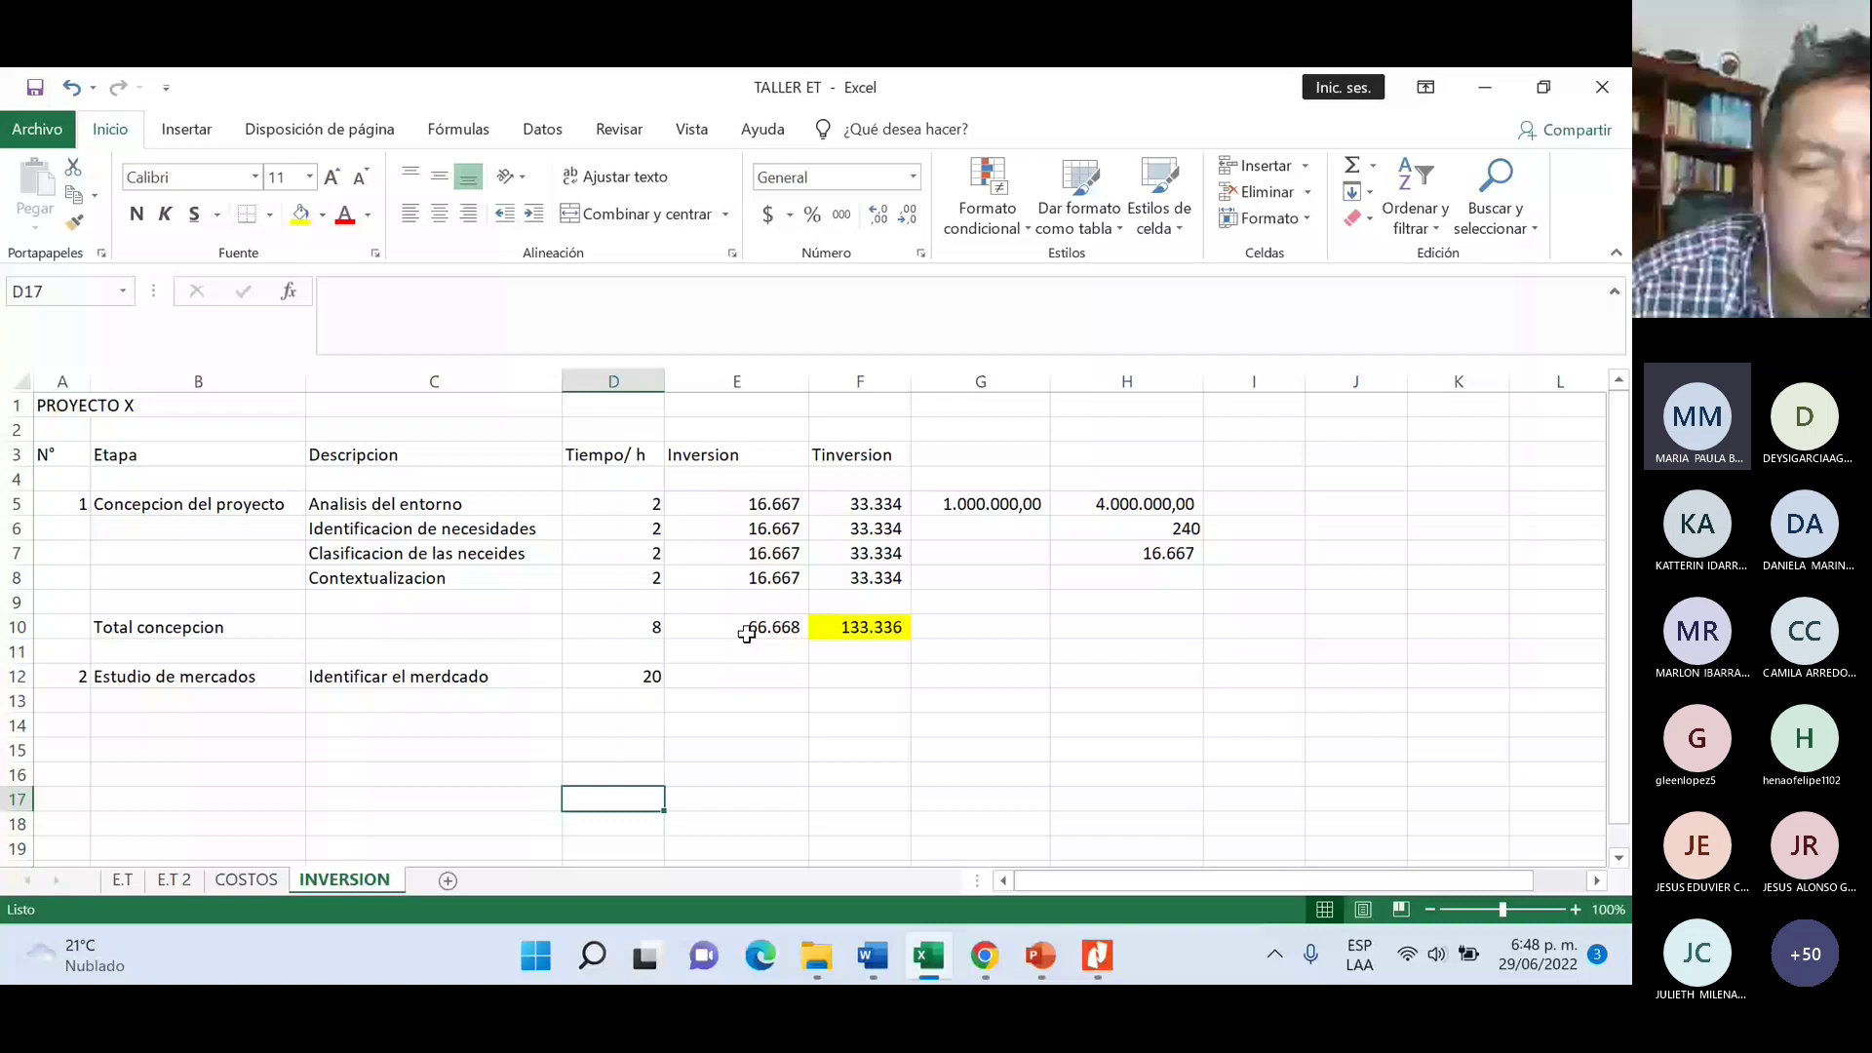
pyautogui.doubleClick(770, 676)
pyautogui.write('166')
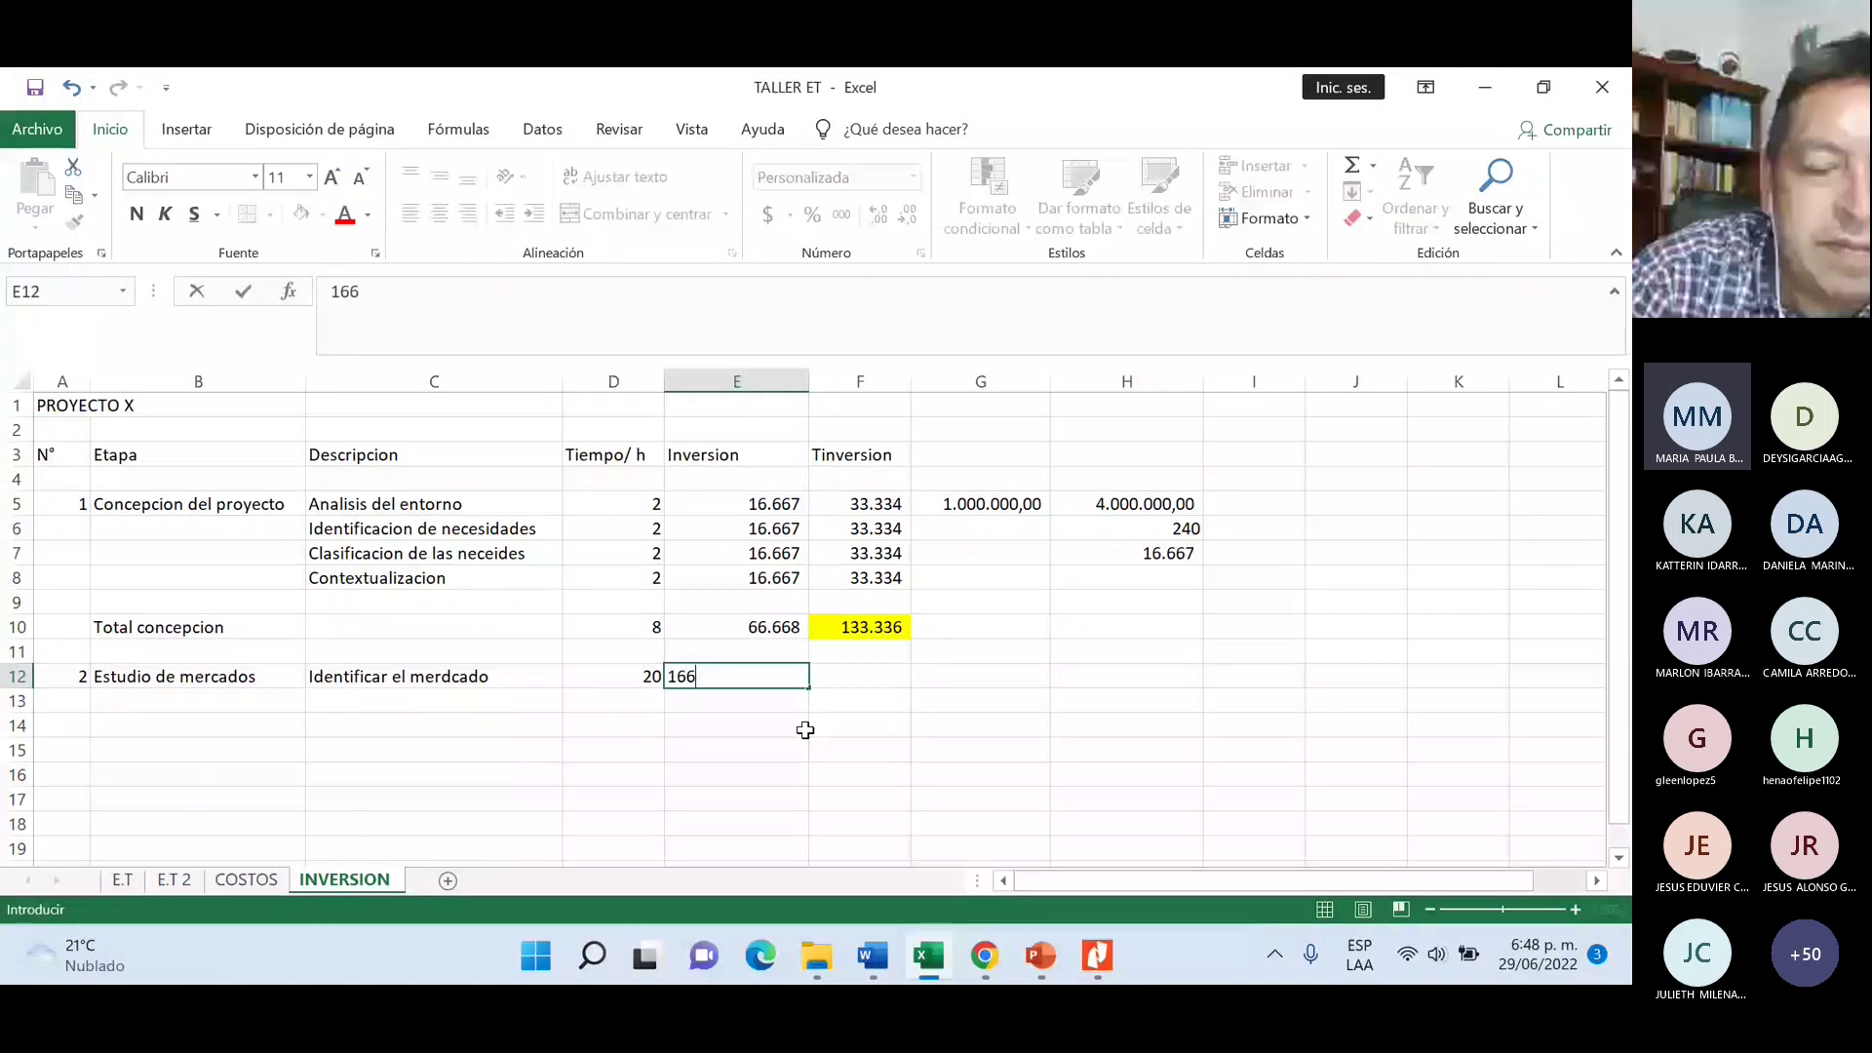
pyautogui.write('67')
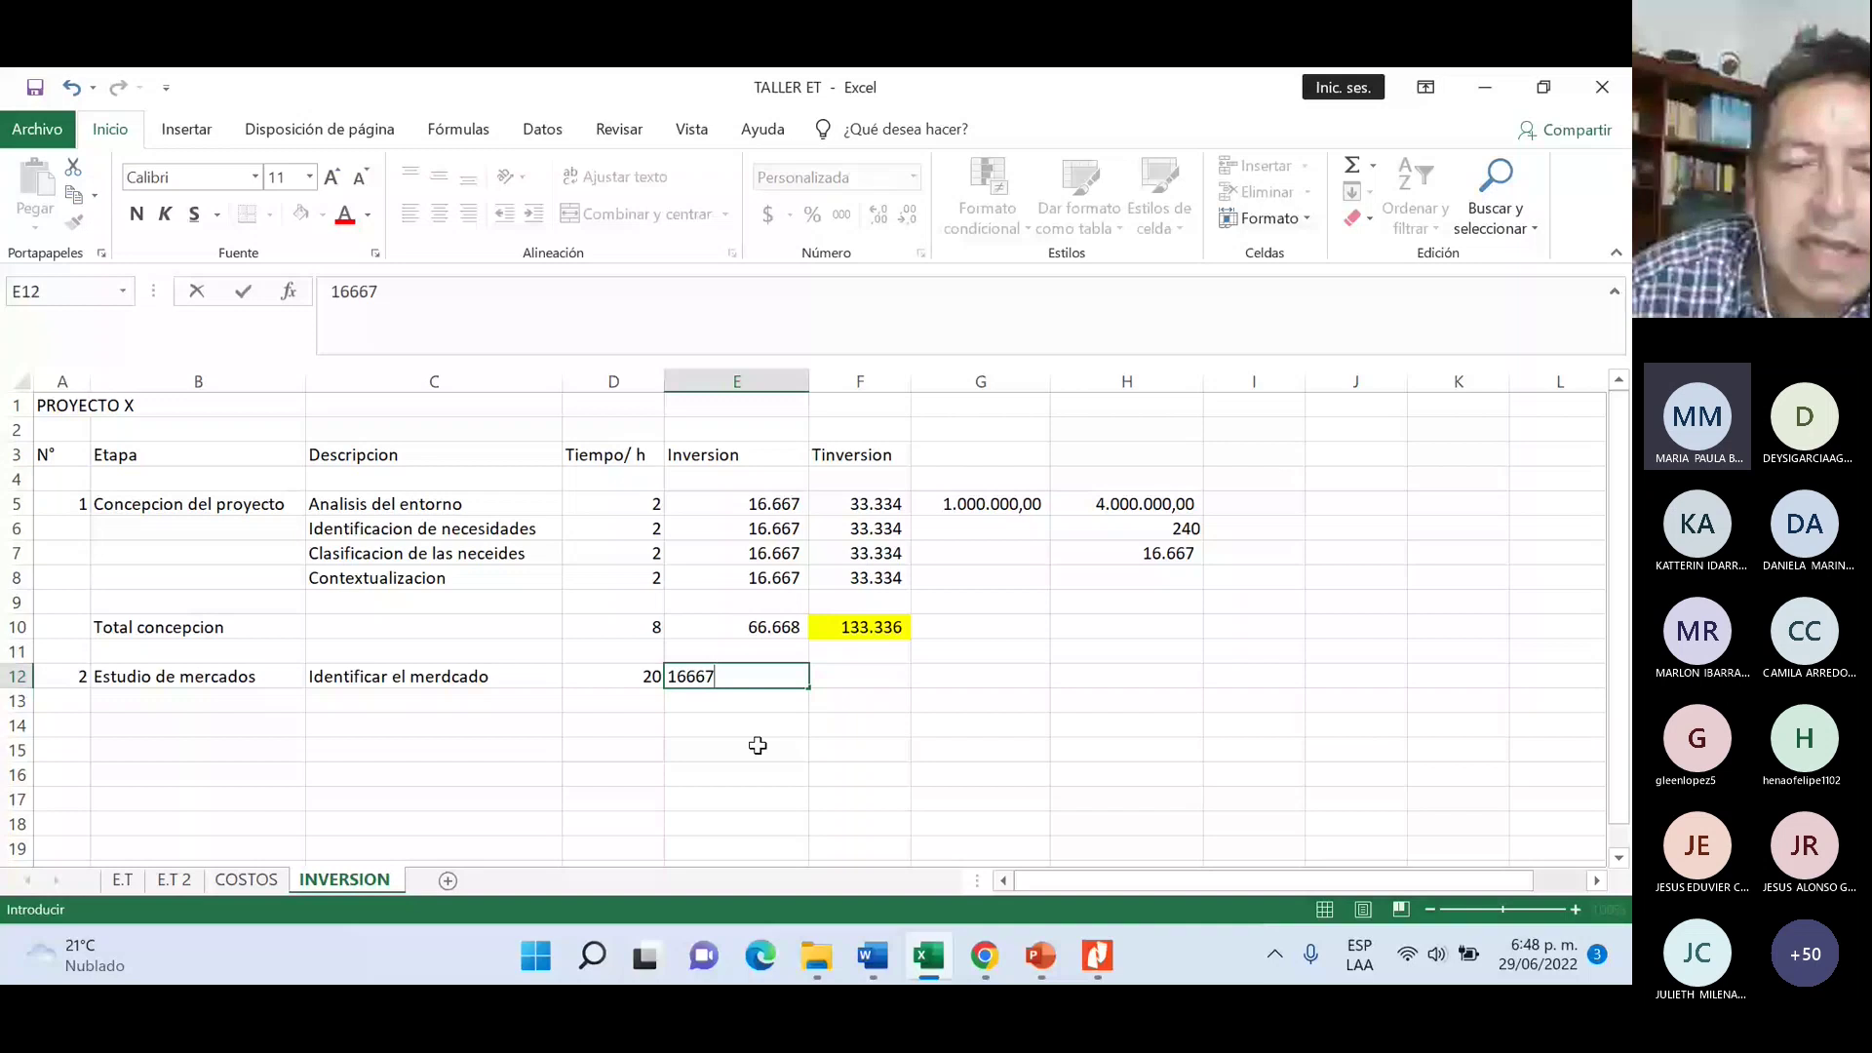
# - Calculate Tinversion in F12 as the Inversion value times the hours with +E12*D12
pyautogui.click(871, 675)
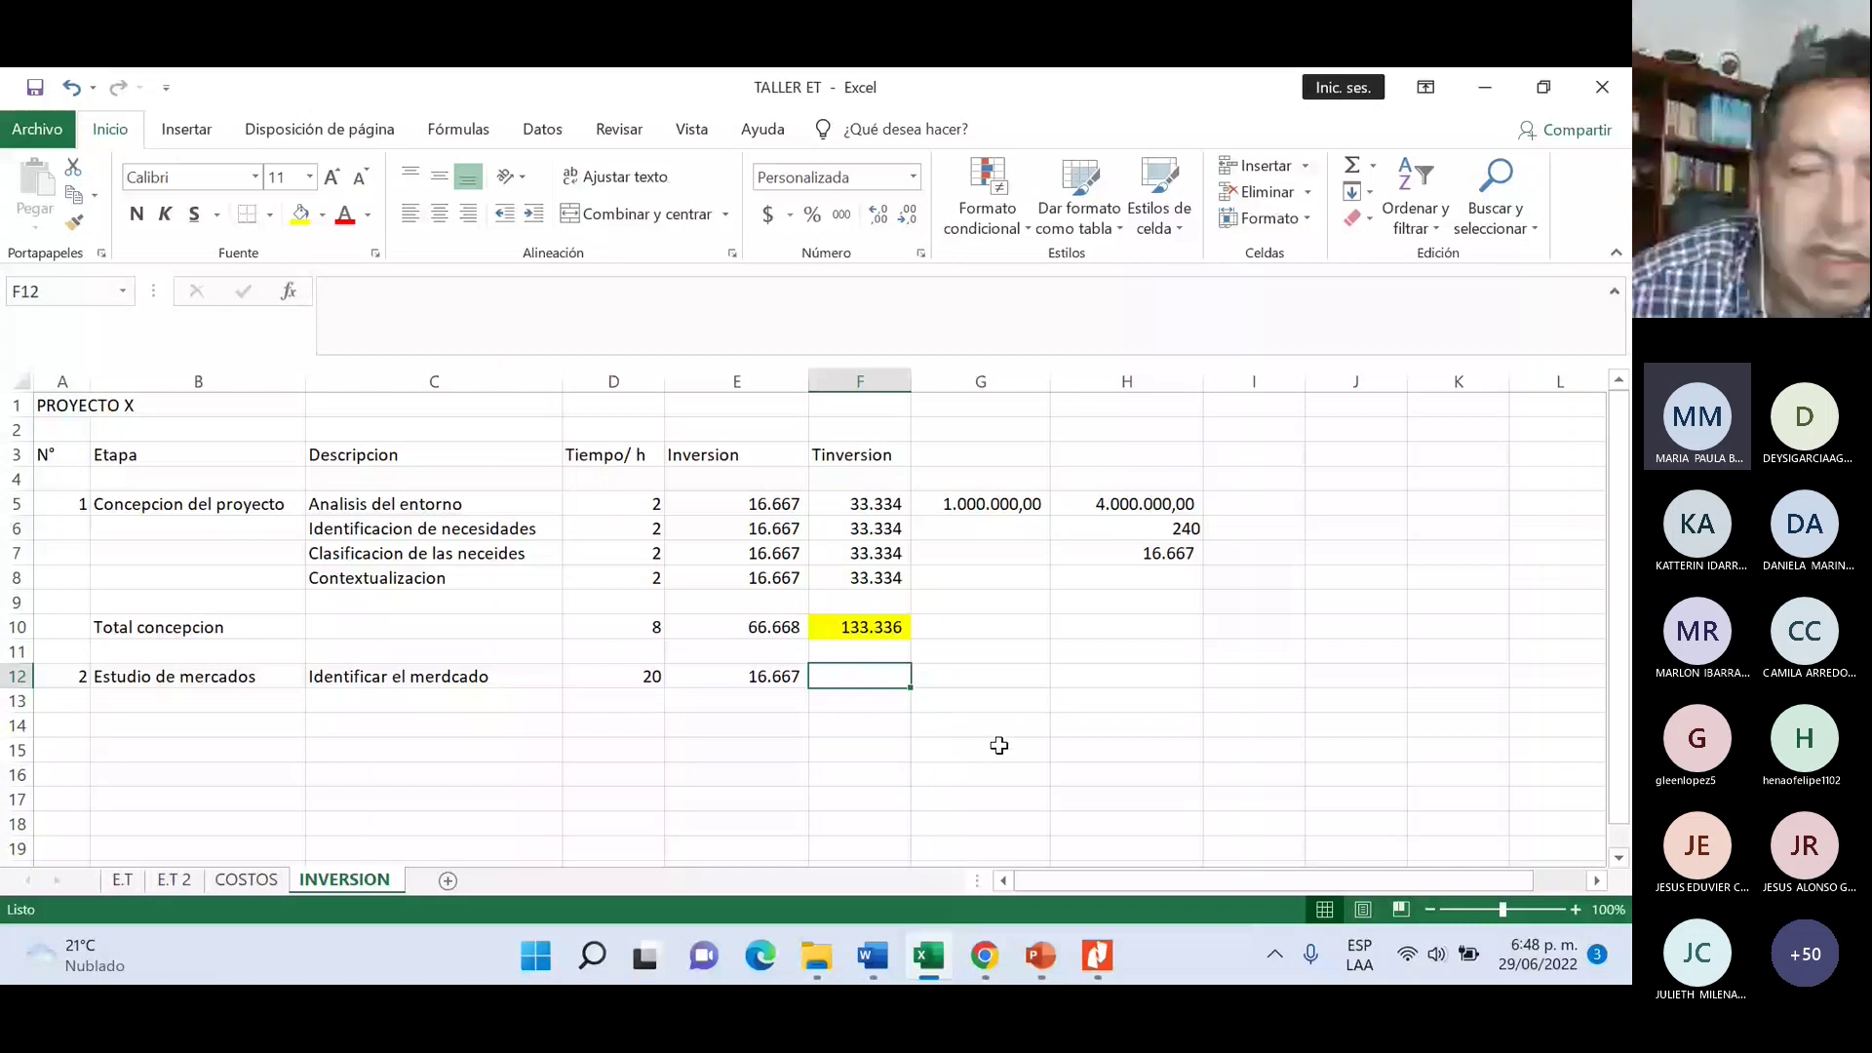
pyautogui.write('+')
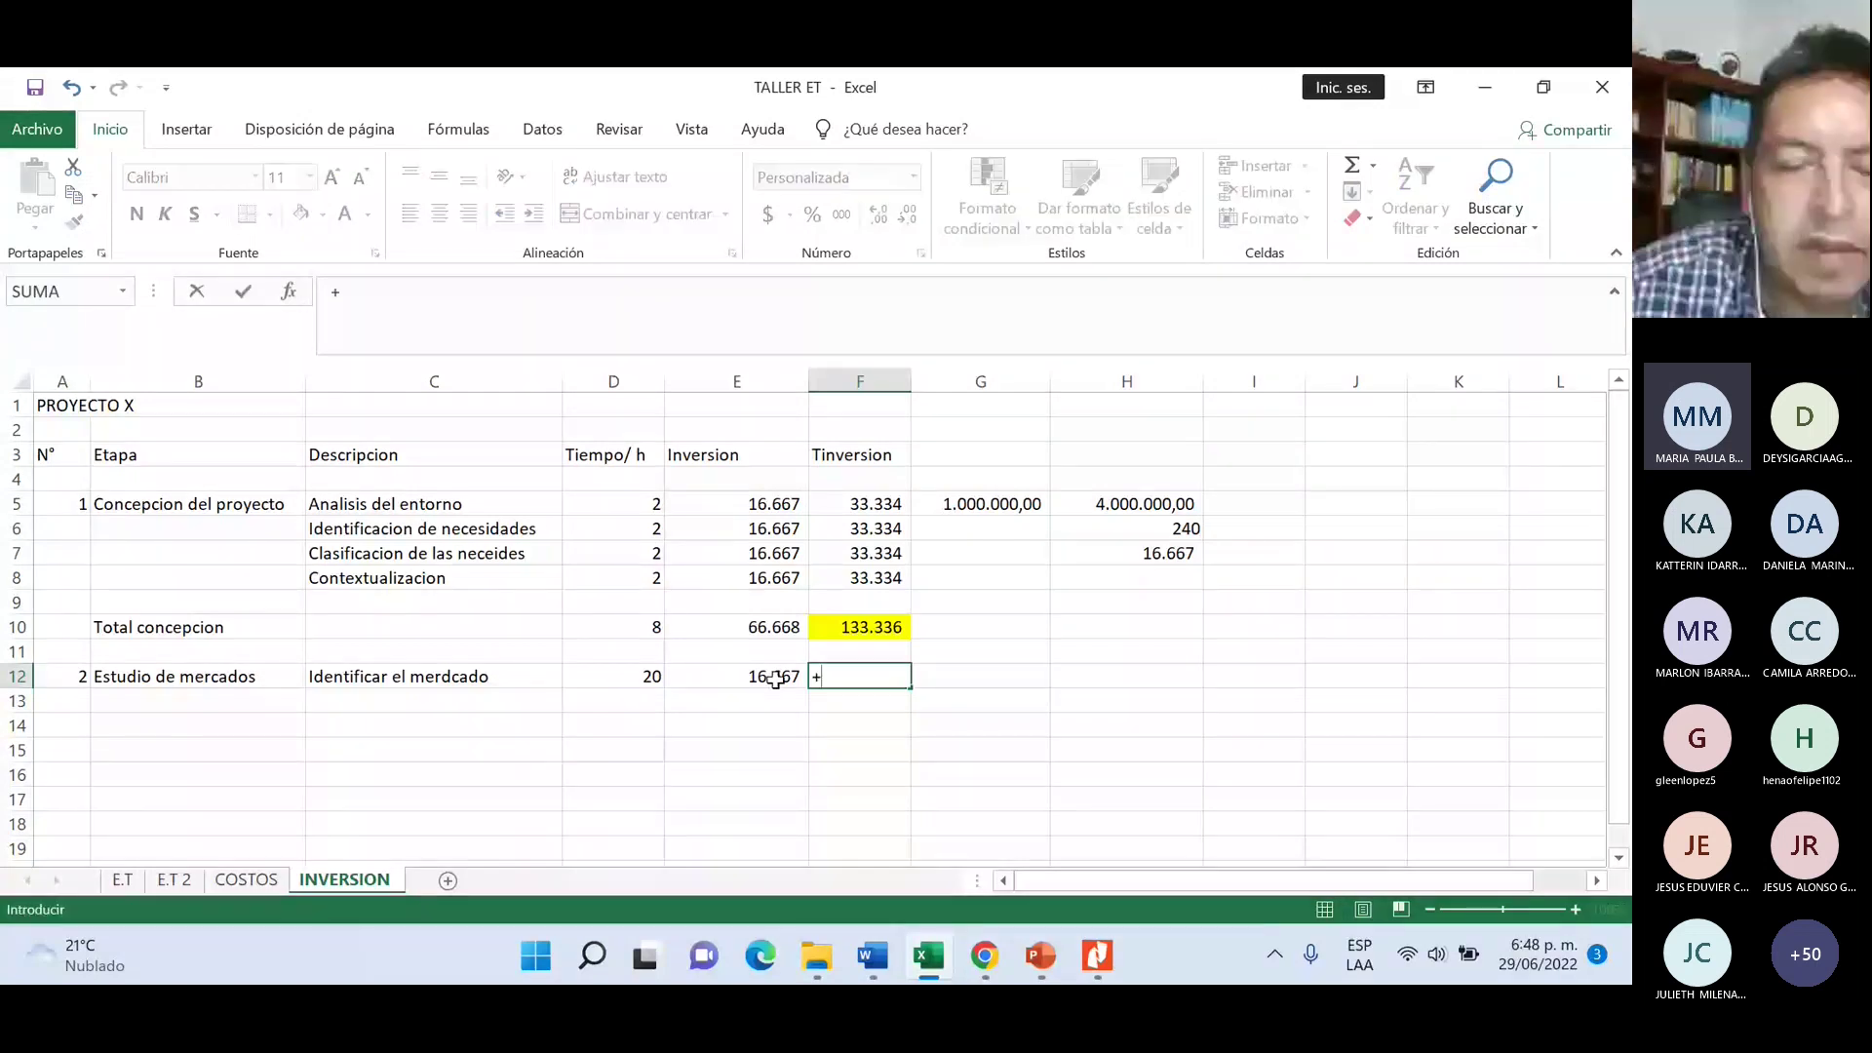
pyautogui.click(775, 679)
pyautogui.write('*')
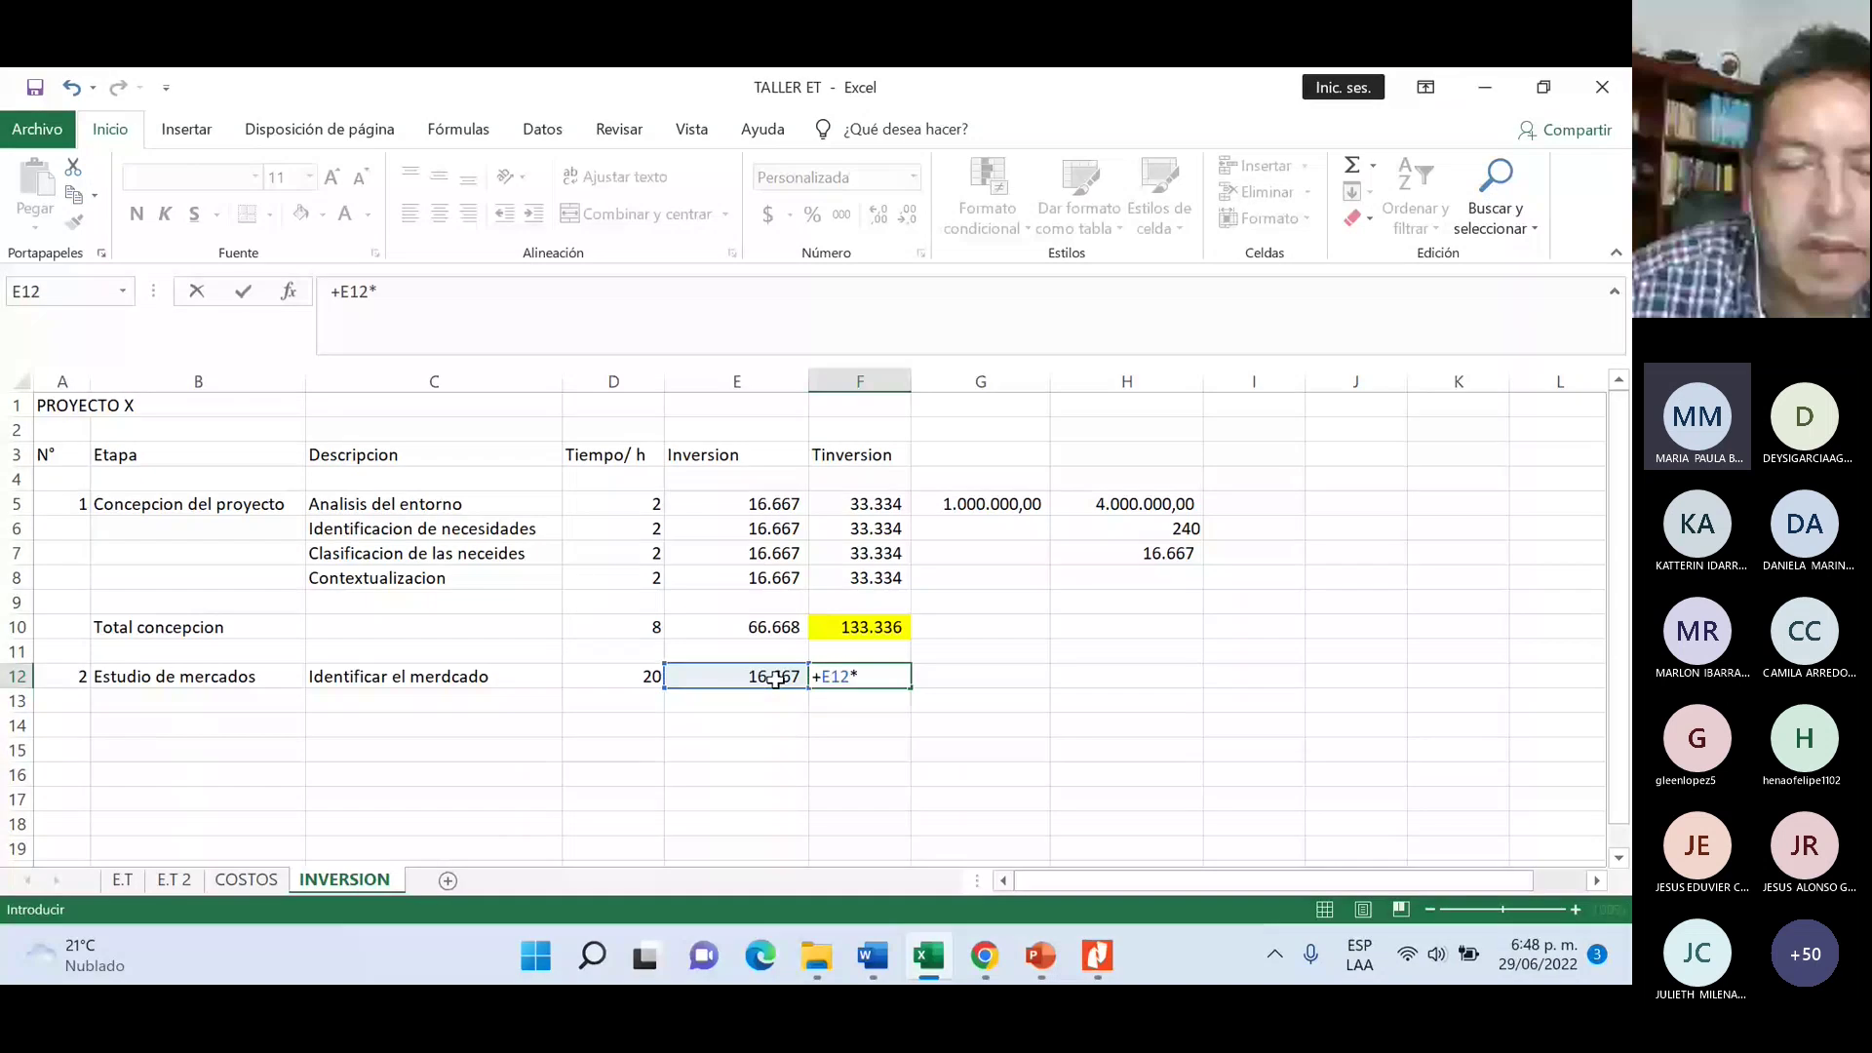
pyautogui.click(624, 674)
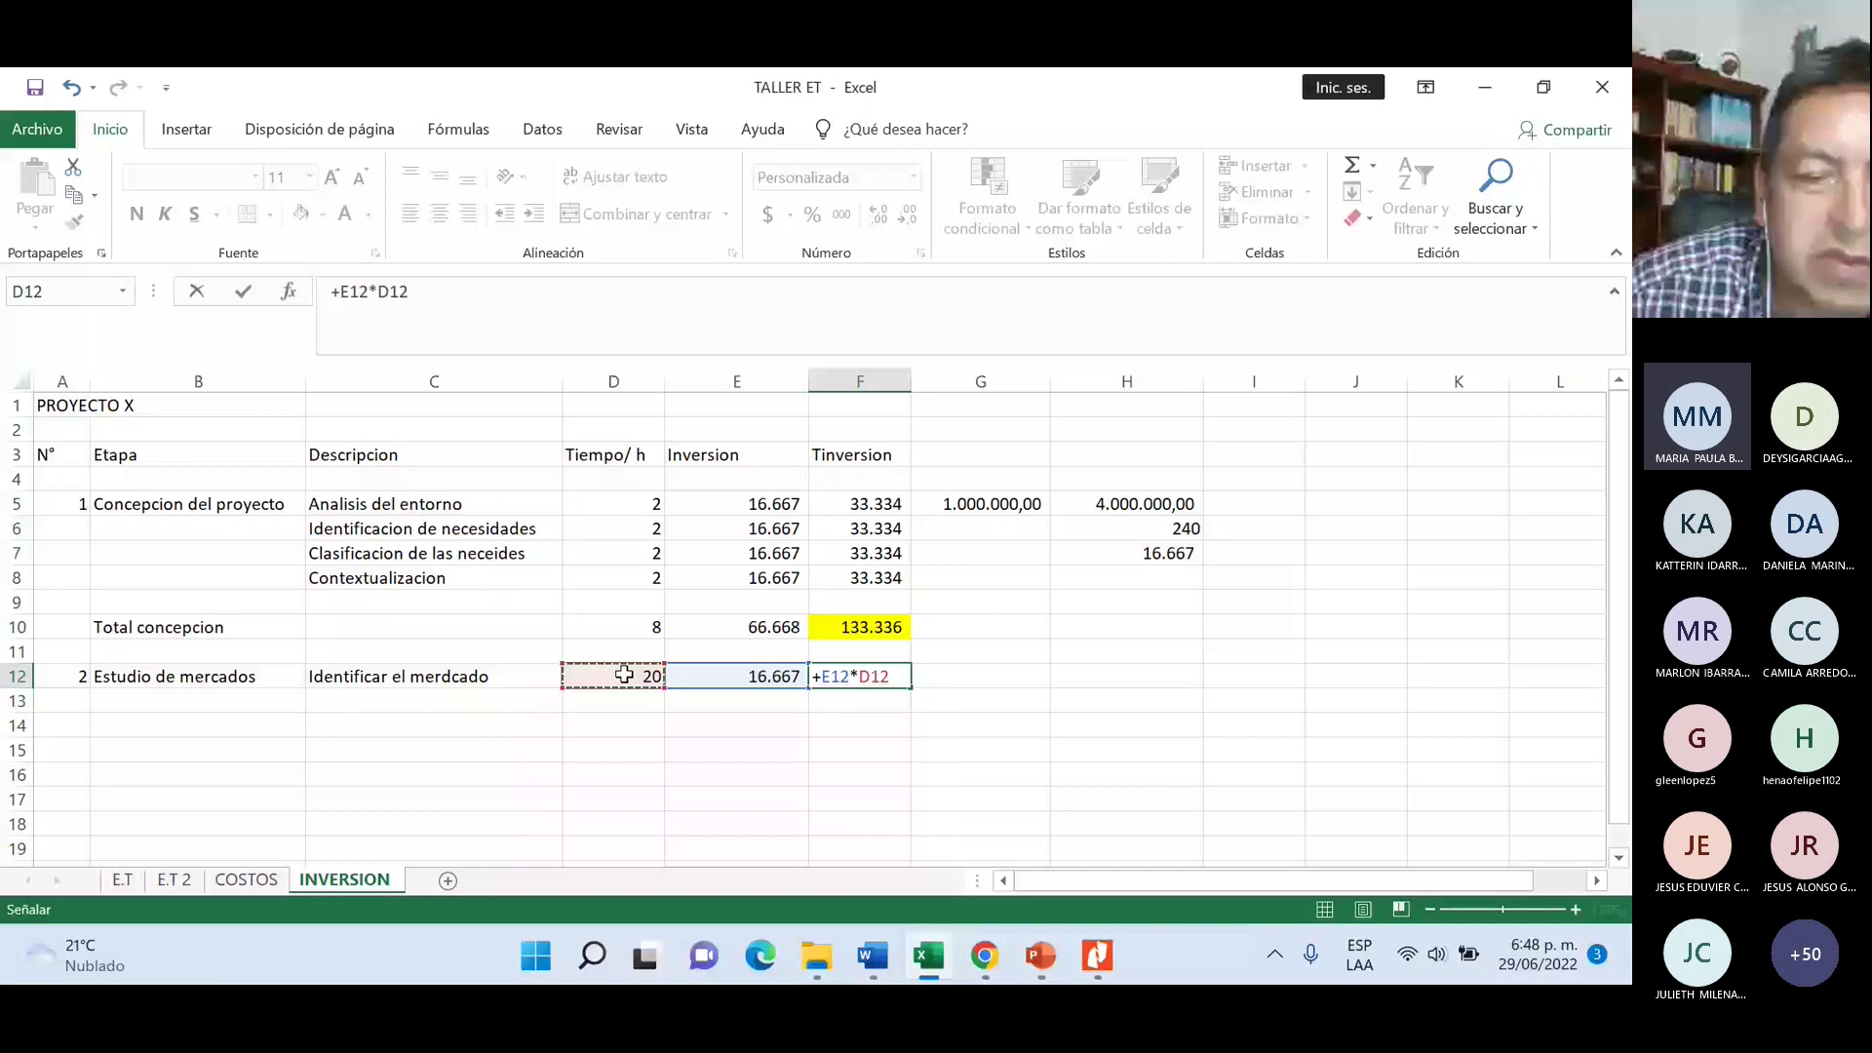
pyautogui.press('Return')
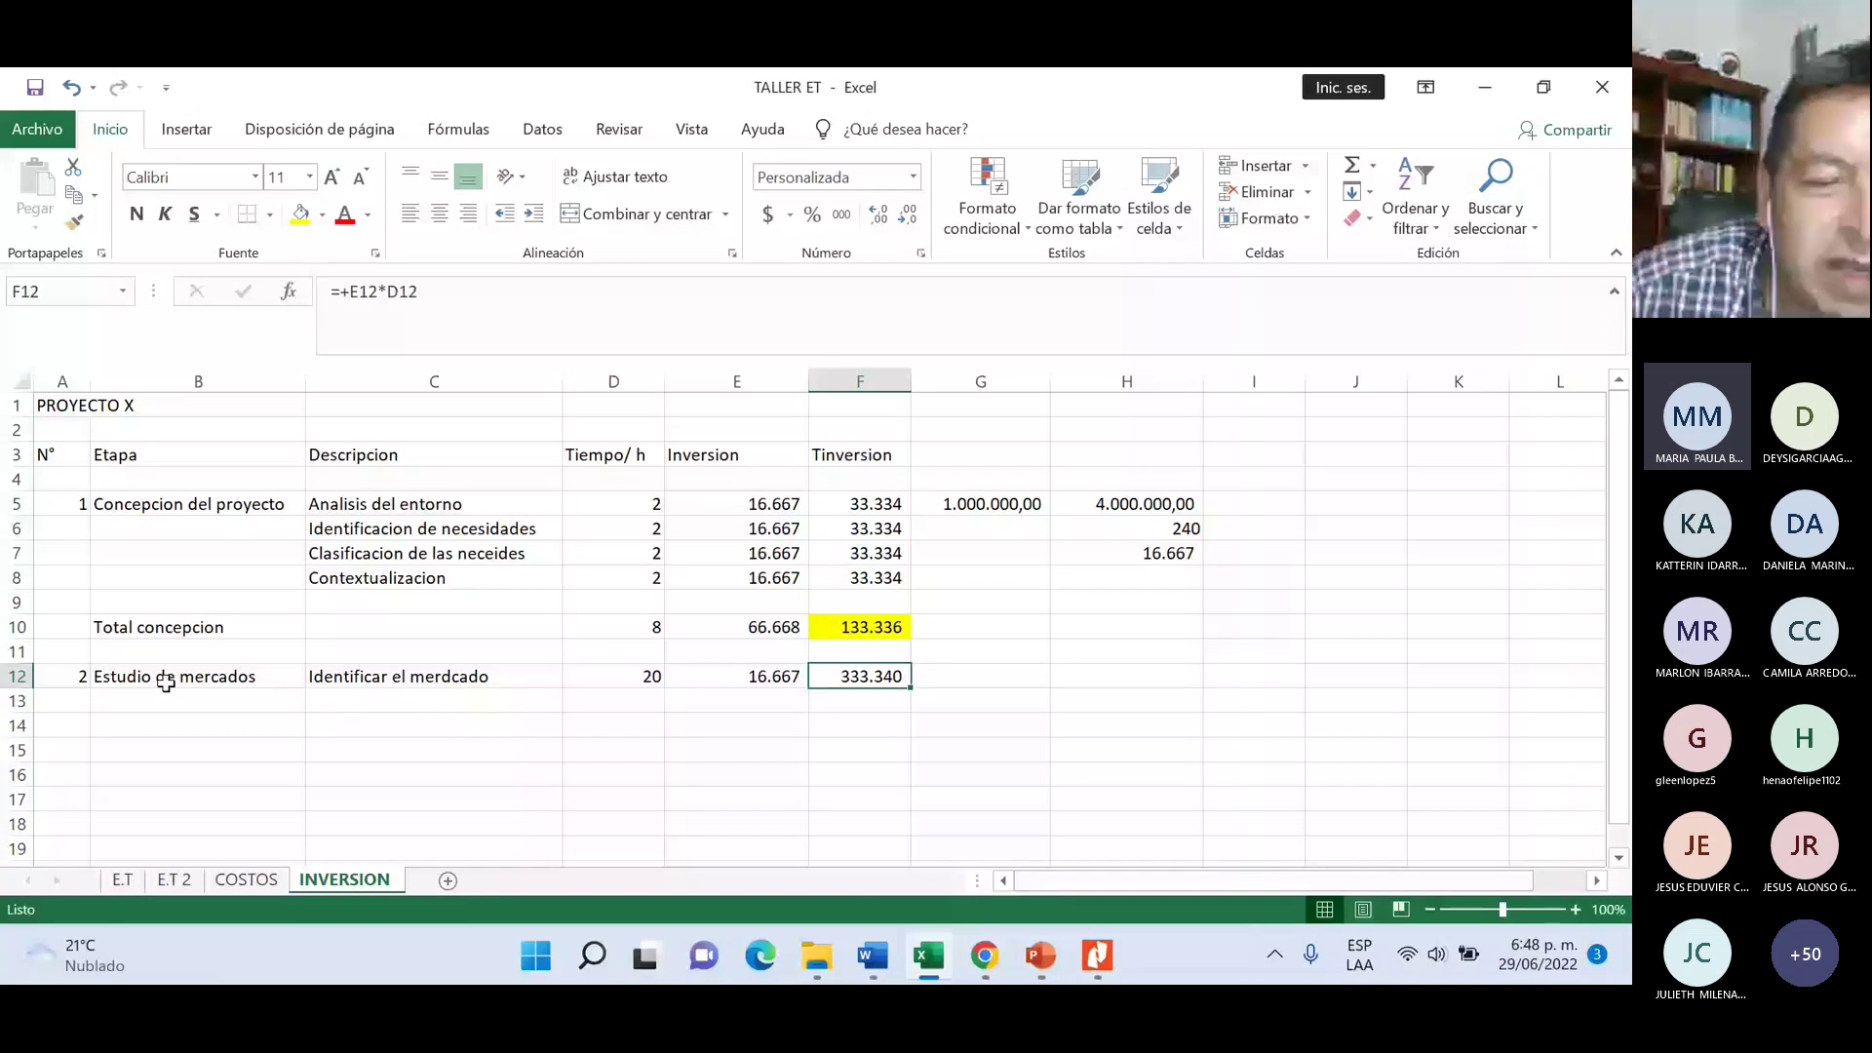
# - Add the activity "Analisi del mercado" in C13 with 8 hours in D13
pyautogui.click(434, 702)
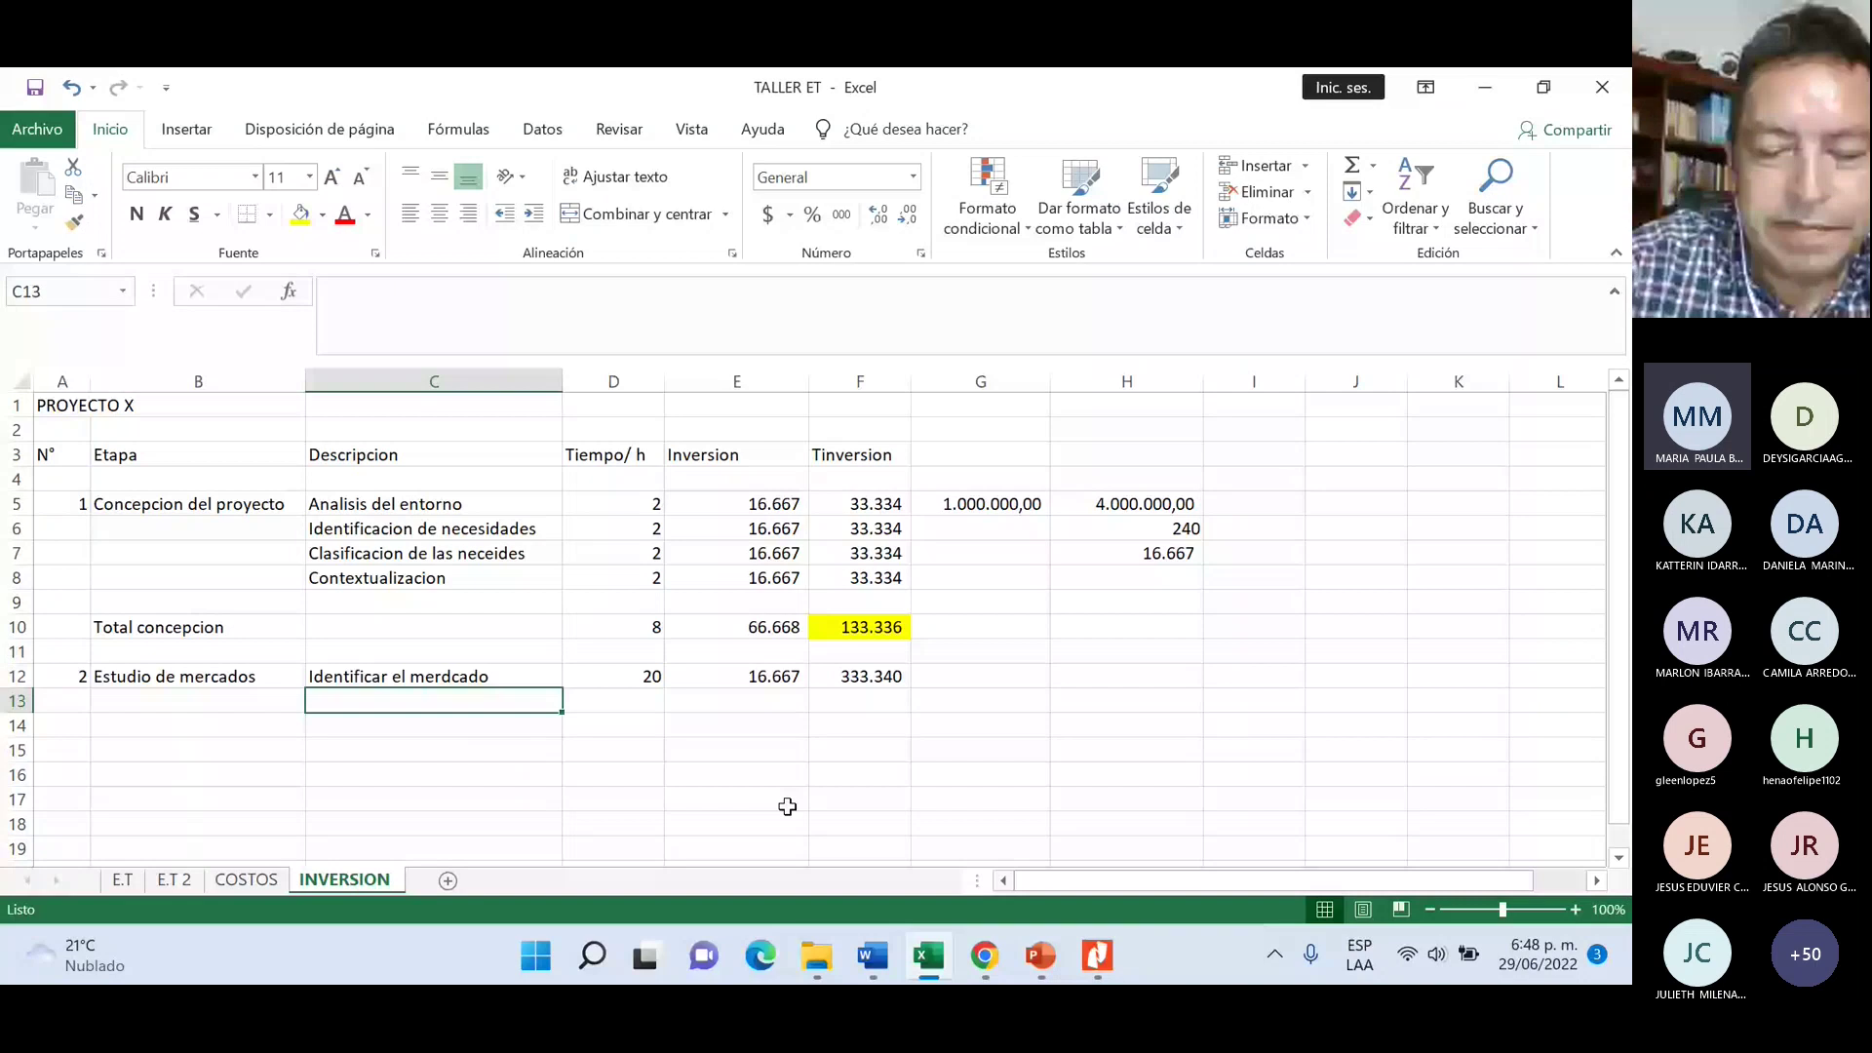
pyautogui.write('A')
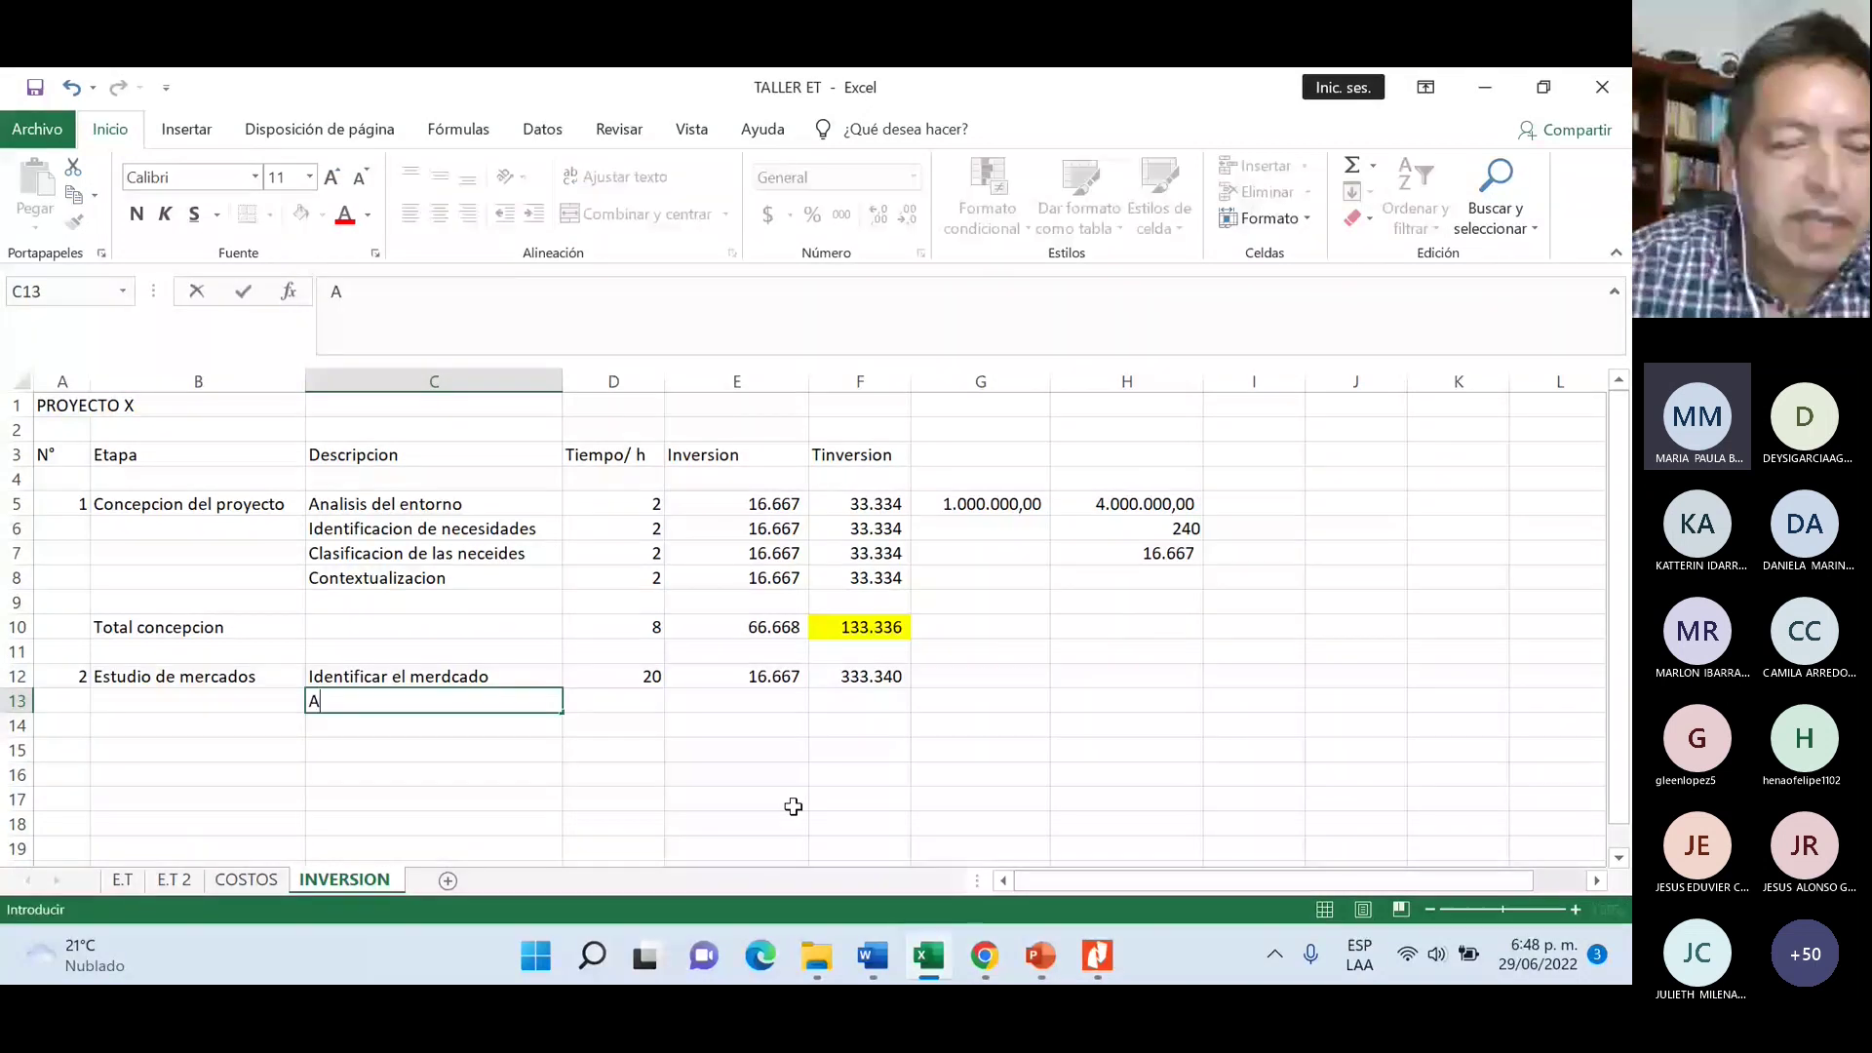
pyautogui.write('nalisi del mercado')
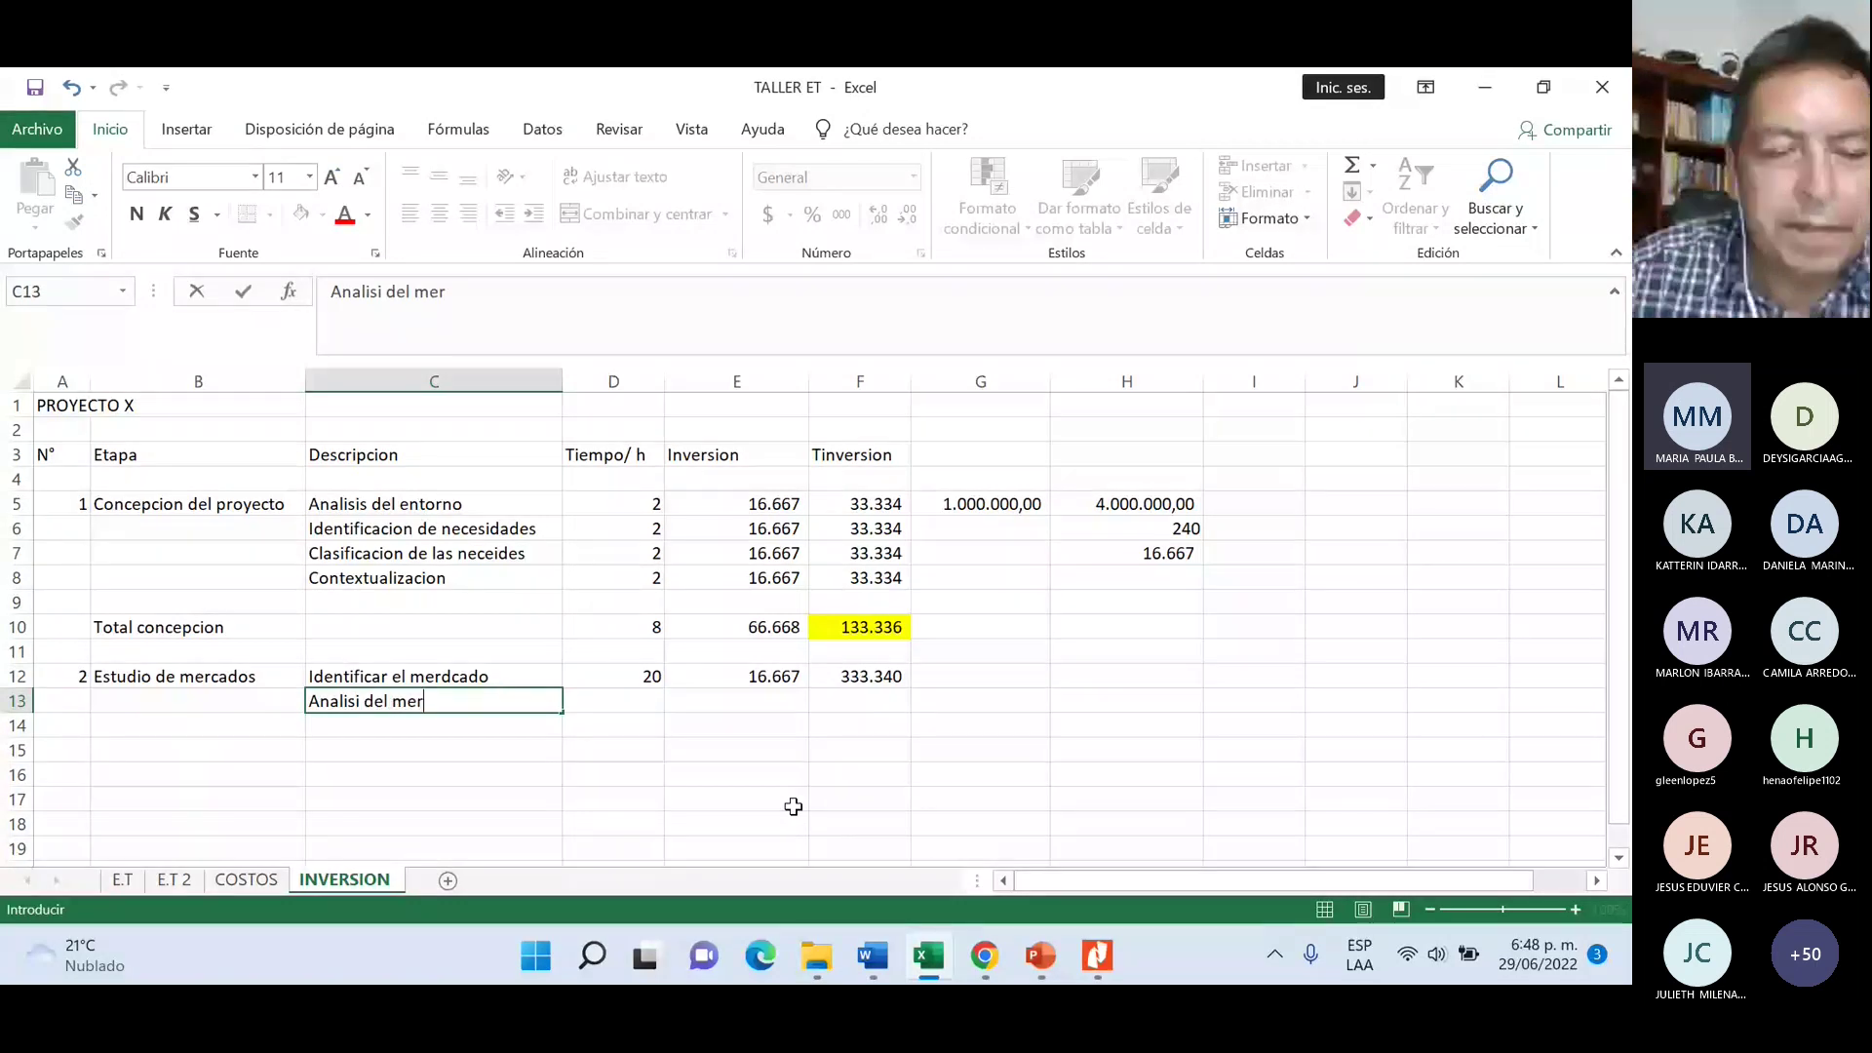
pyautogui.click(640, 717)
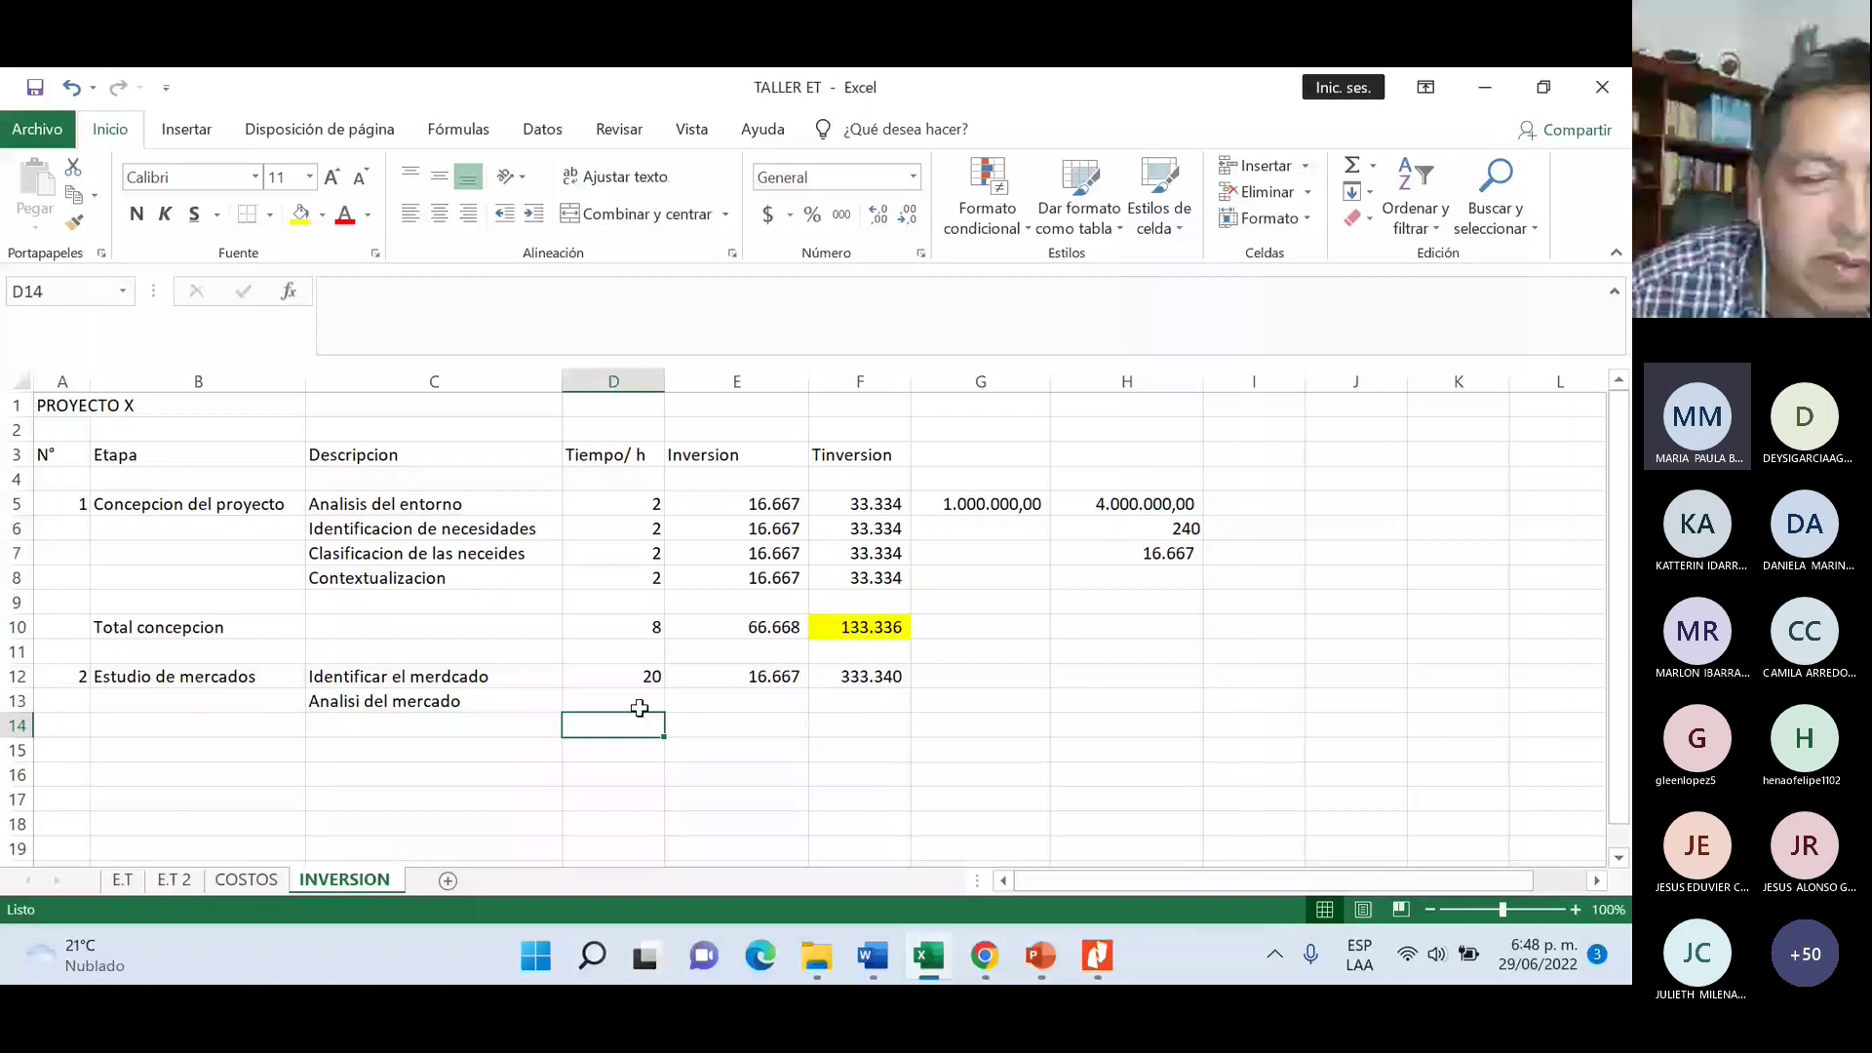
pyautogui.click(639, 706)
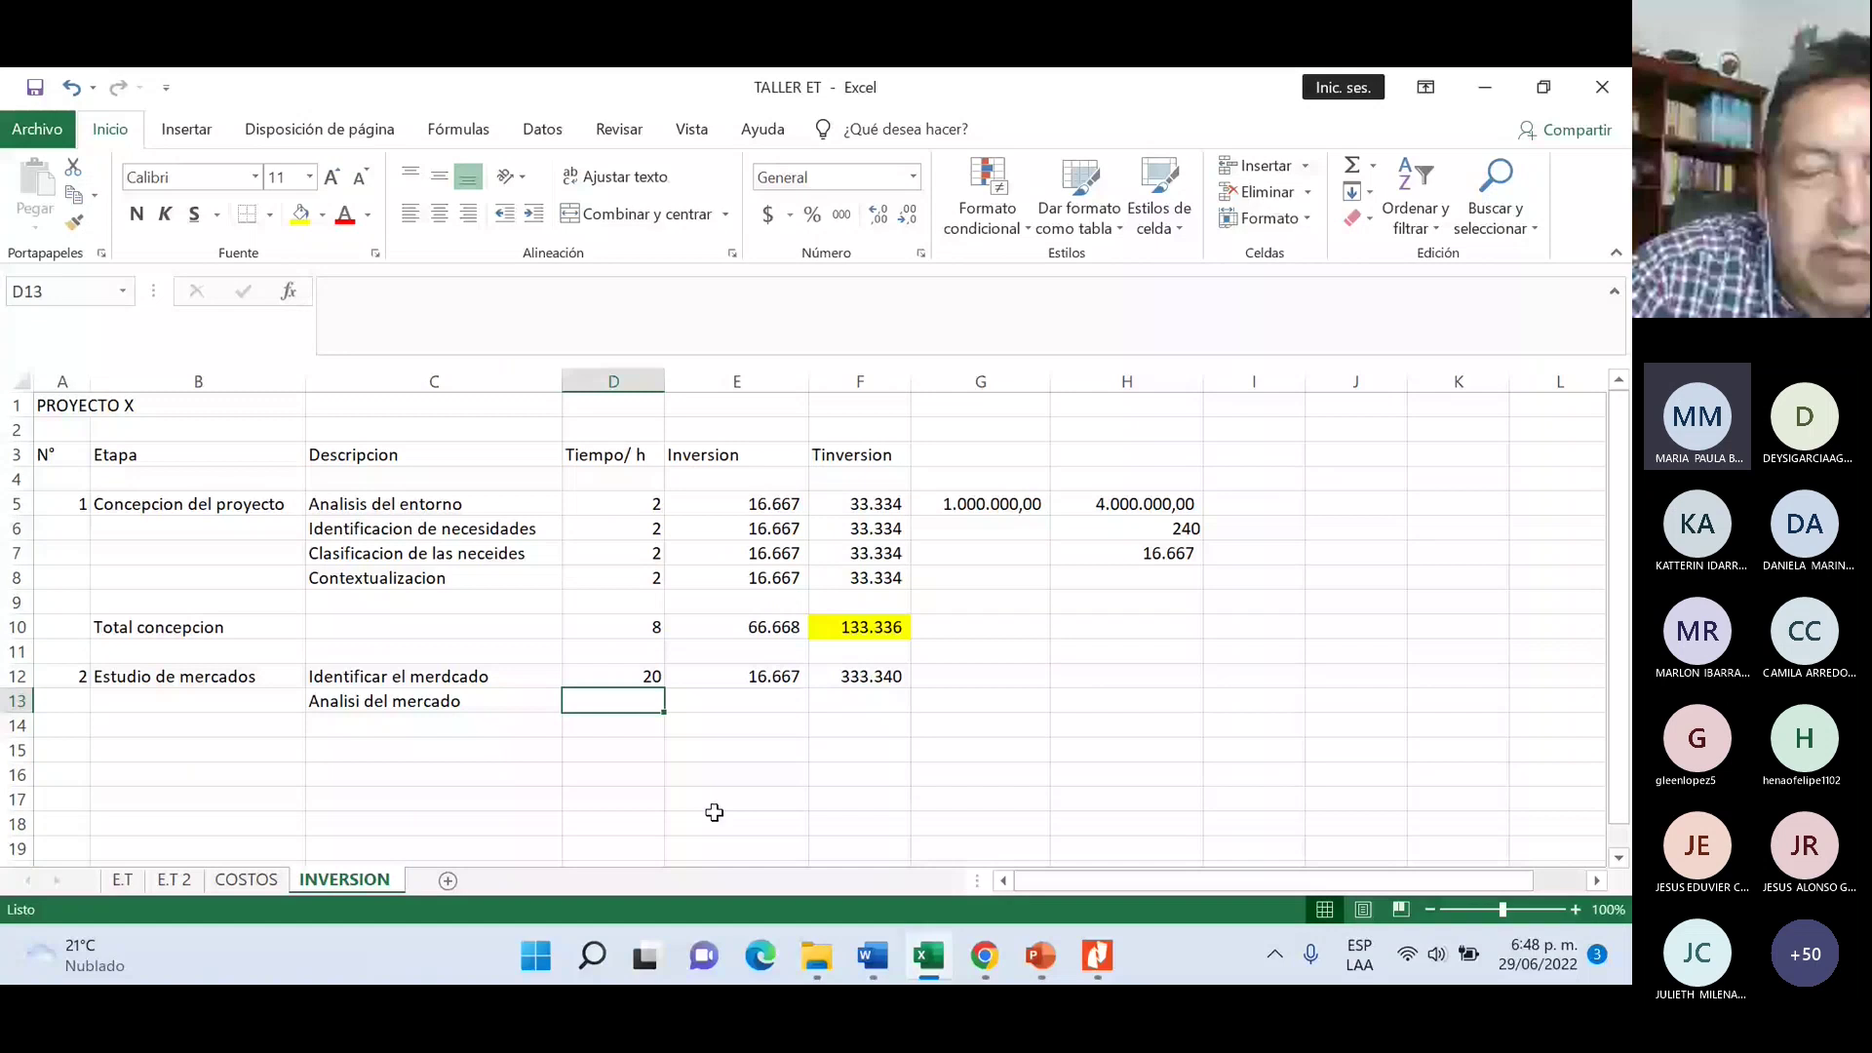
pyautogui.write('8')
pyautogui.press('Return')
pyautogui.press('Return')
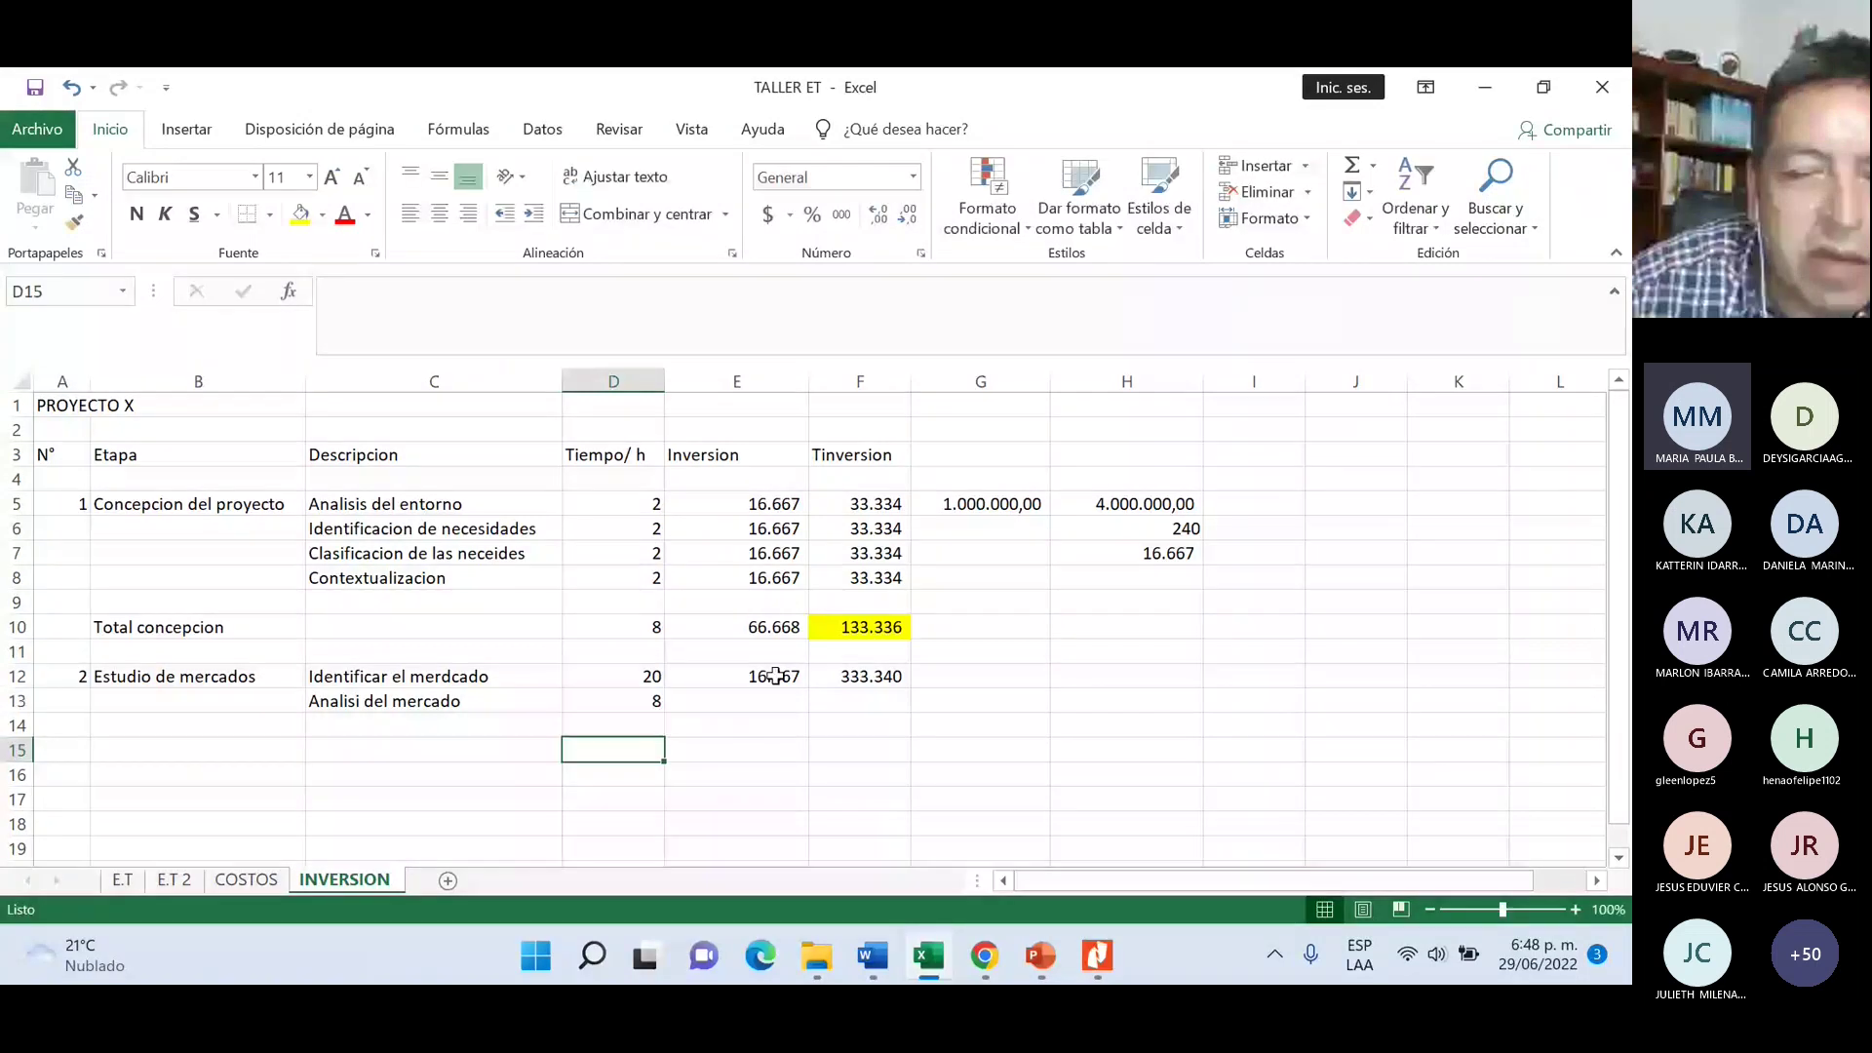
# - Copy the Inversion value and Tinversion formula from row 12 down to E13 and F13 for Analisi del mercado
pyautogui.click(775, 676)
pyautogui.moveTo(808, 688); pyautogui.dragTo(808, 713)
pyautogui.click(860, 676)
pyautogui.moveTo(910, 689); pyautogui.dragTo(906, 709)
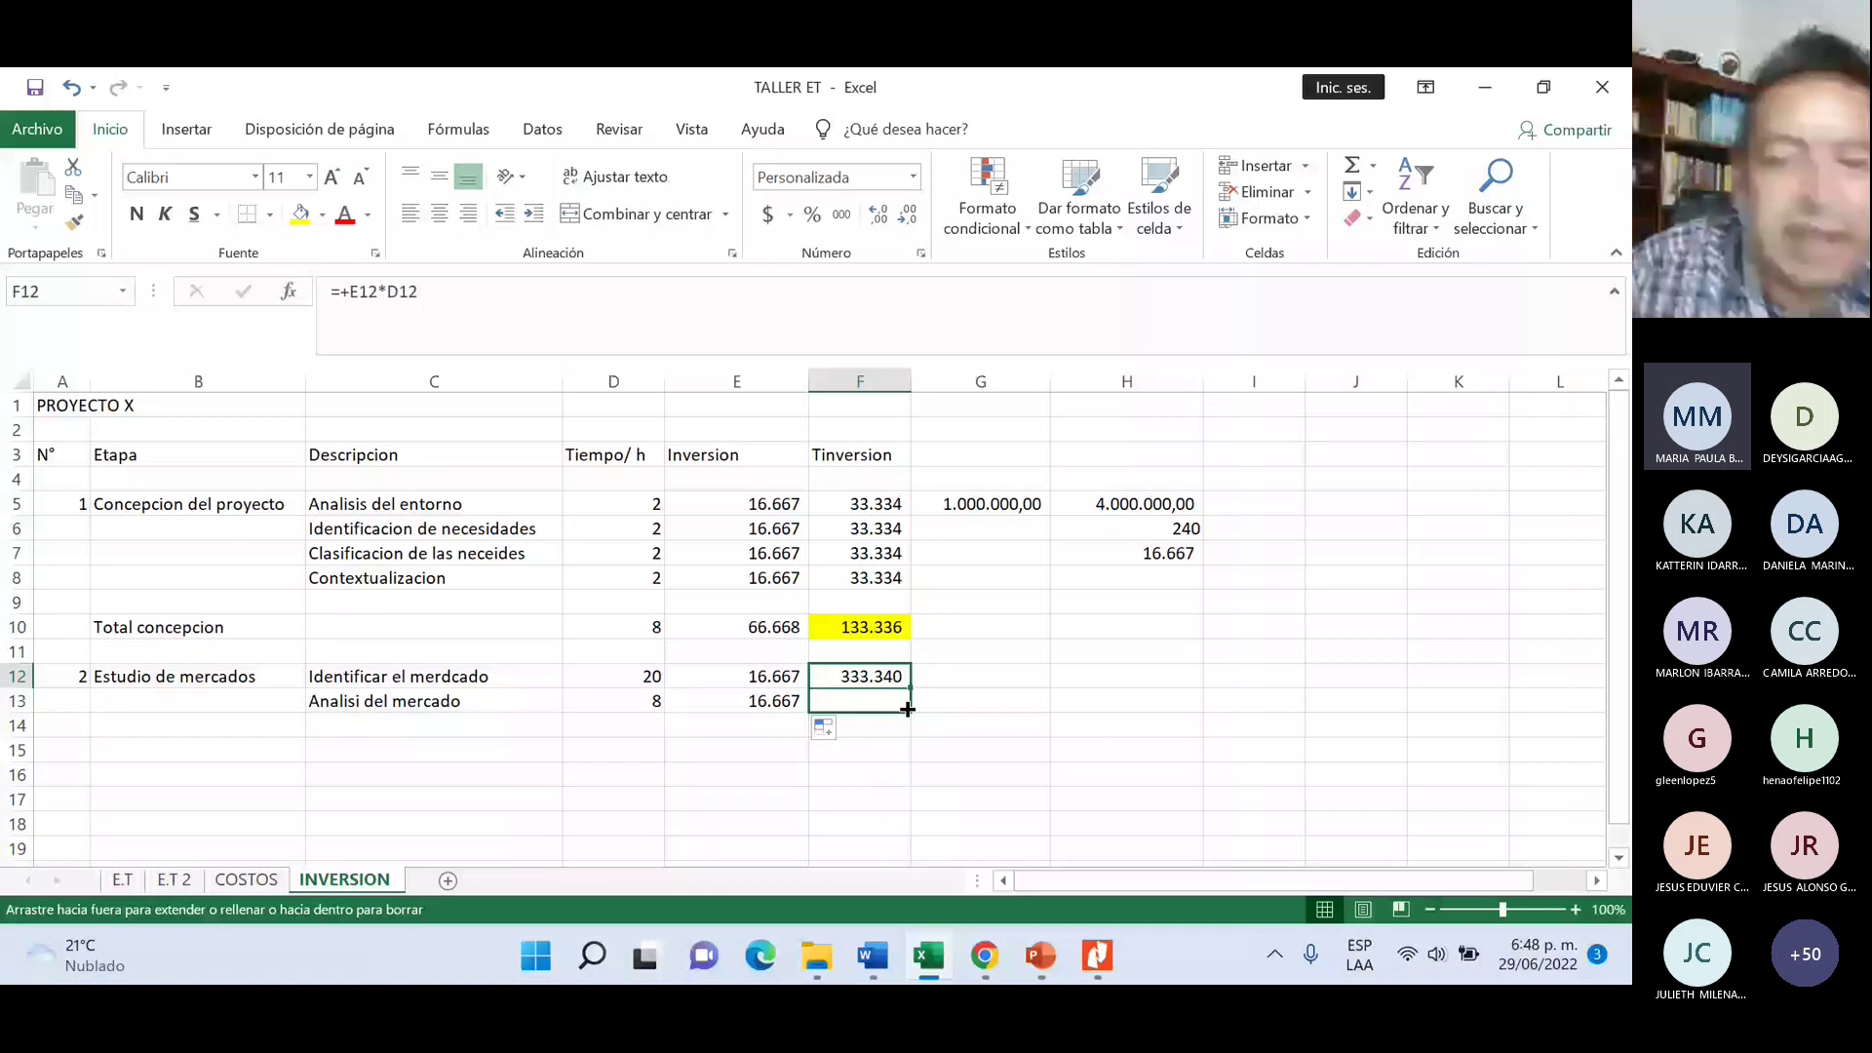
pyautogui.moveTo(906, 709); pyautogui.dragTo(907, 712)
# - Add the activity "Analisi del precio" in C14 with 10 hours in D14
pyautogui.click(516, 726)
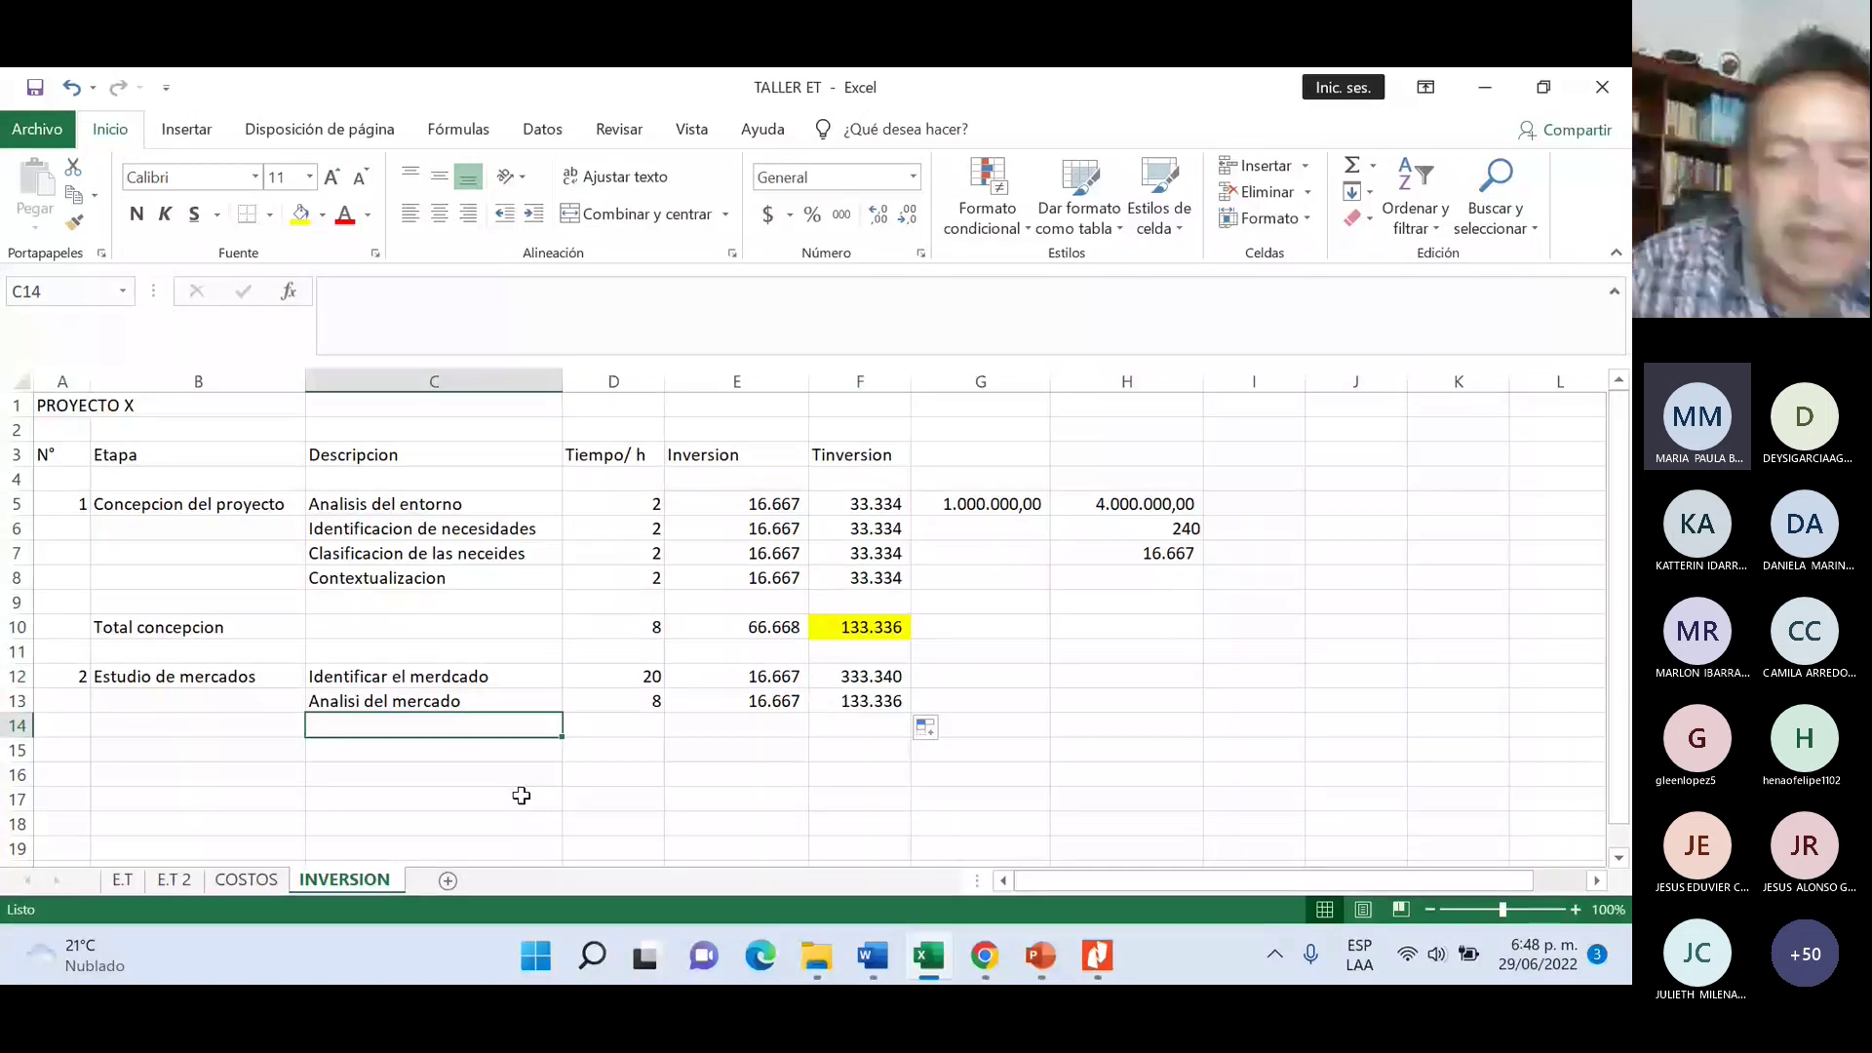
pyautogui.write('Anal')
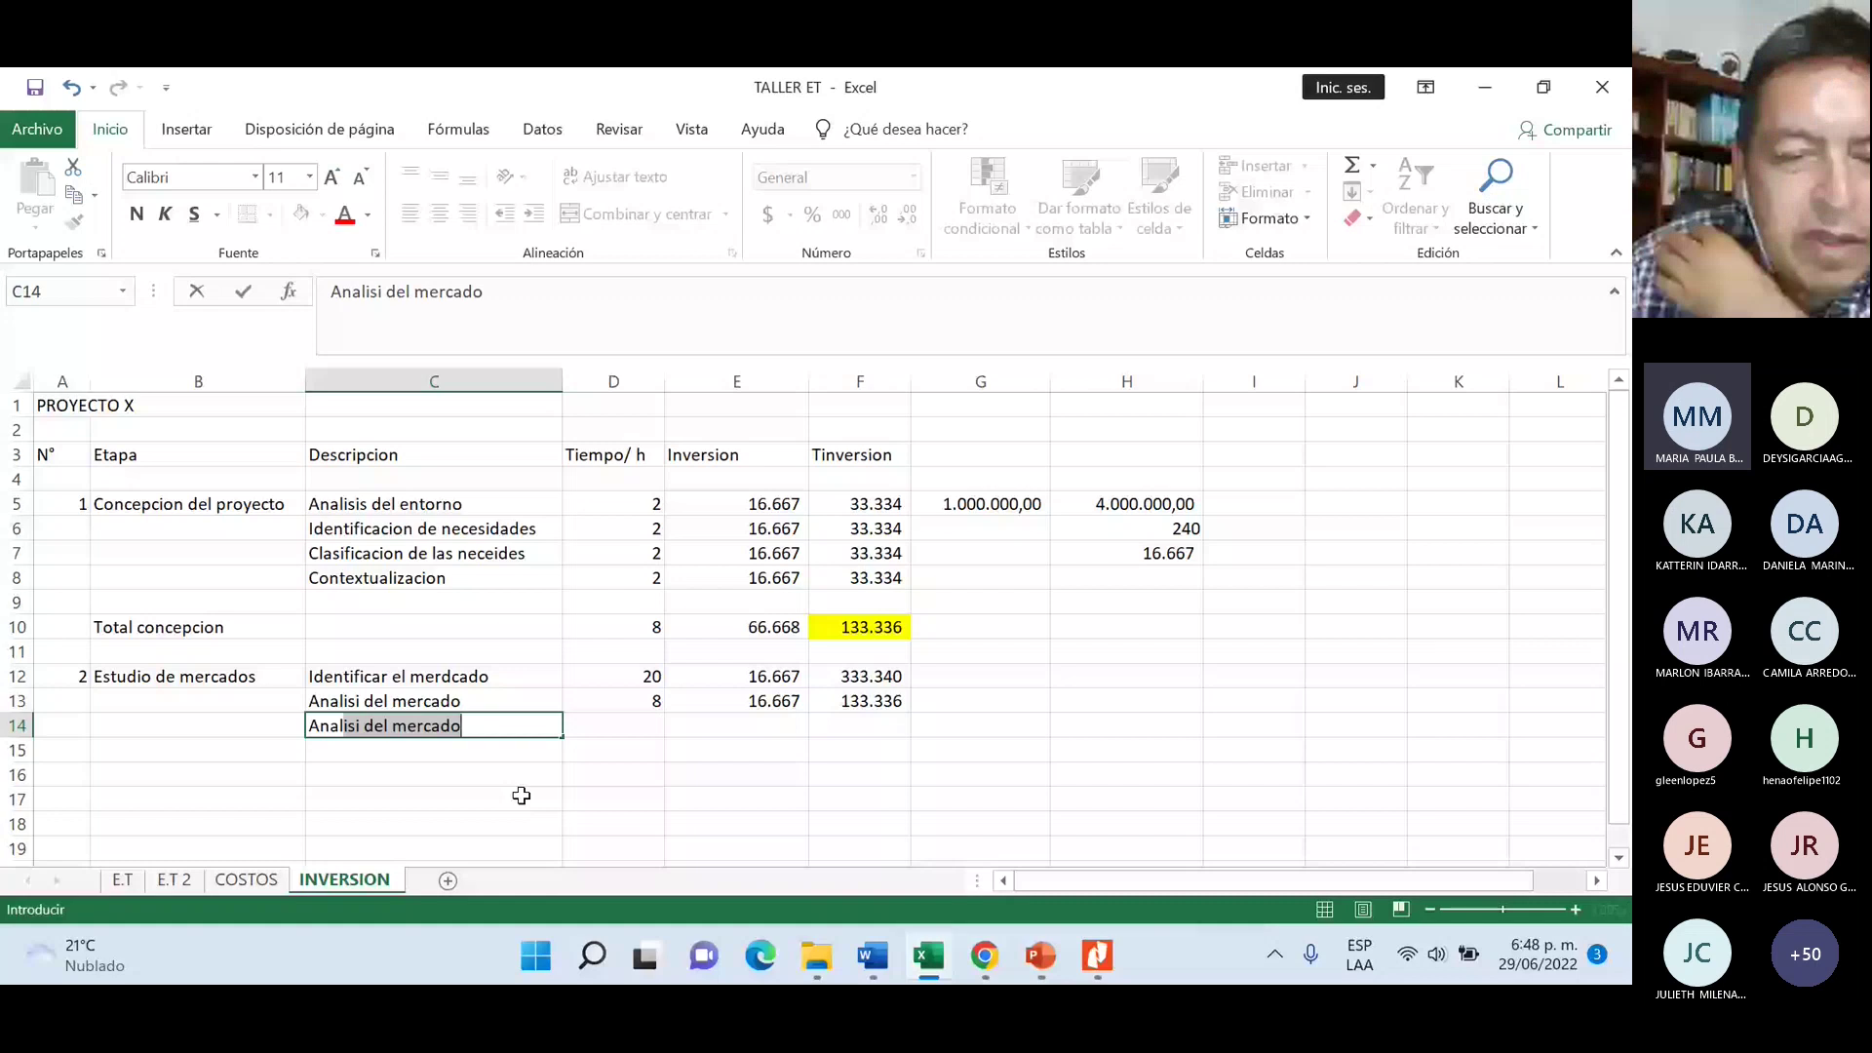
pyautogui.write('isi del precio')
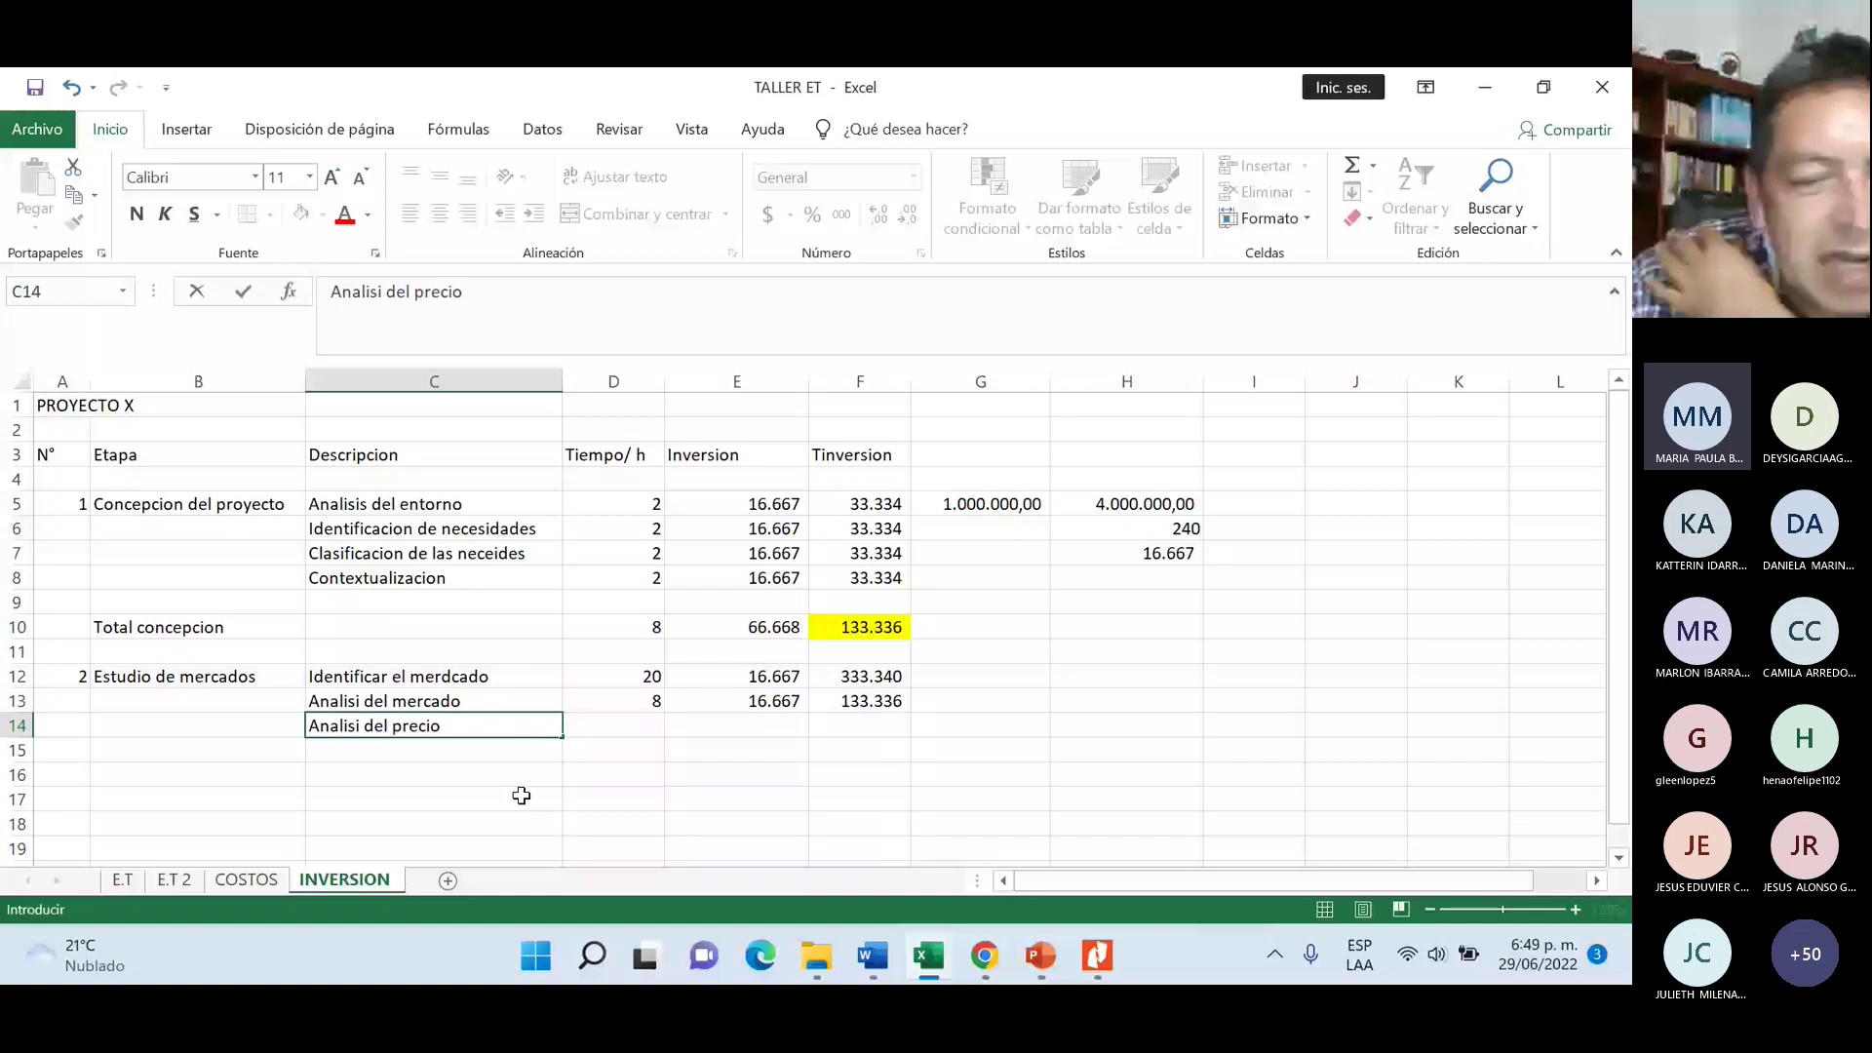
pyautogui.press('Tab')
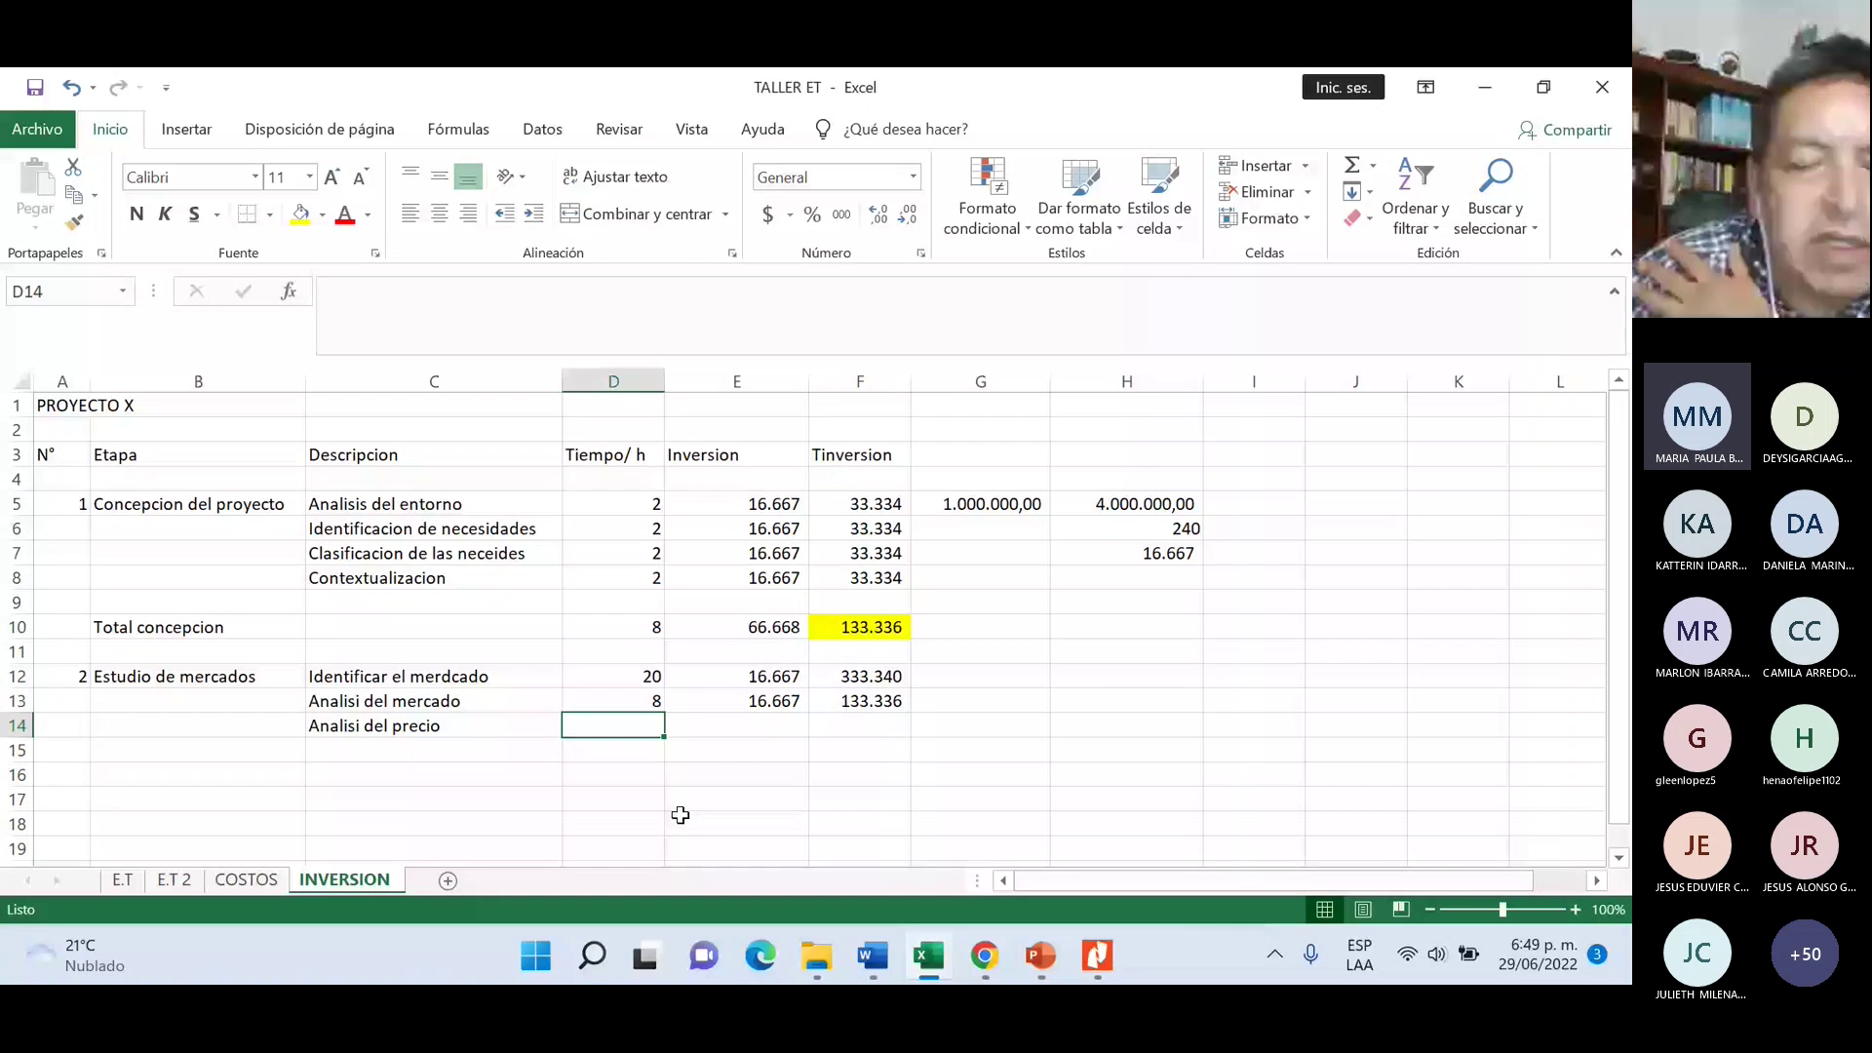
pyautogui.write('10')
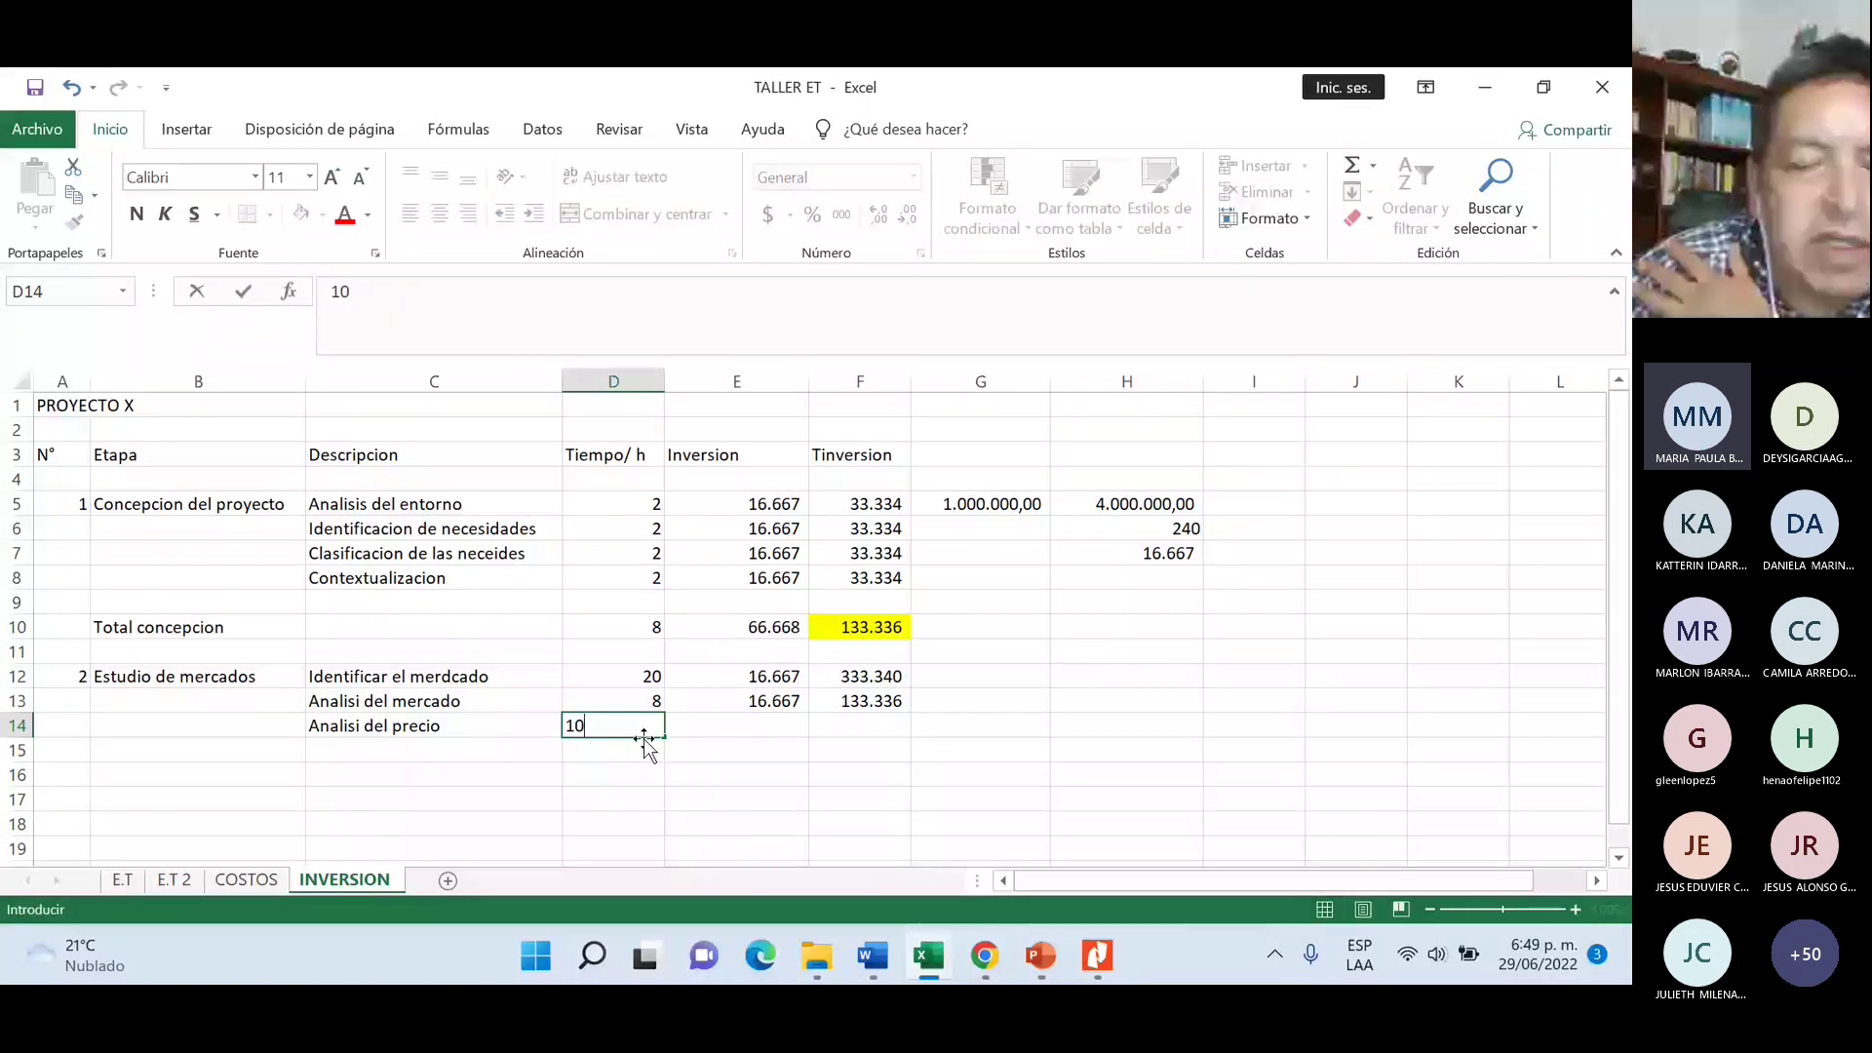
pyautogui.press('Return')
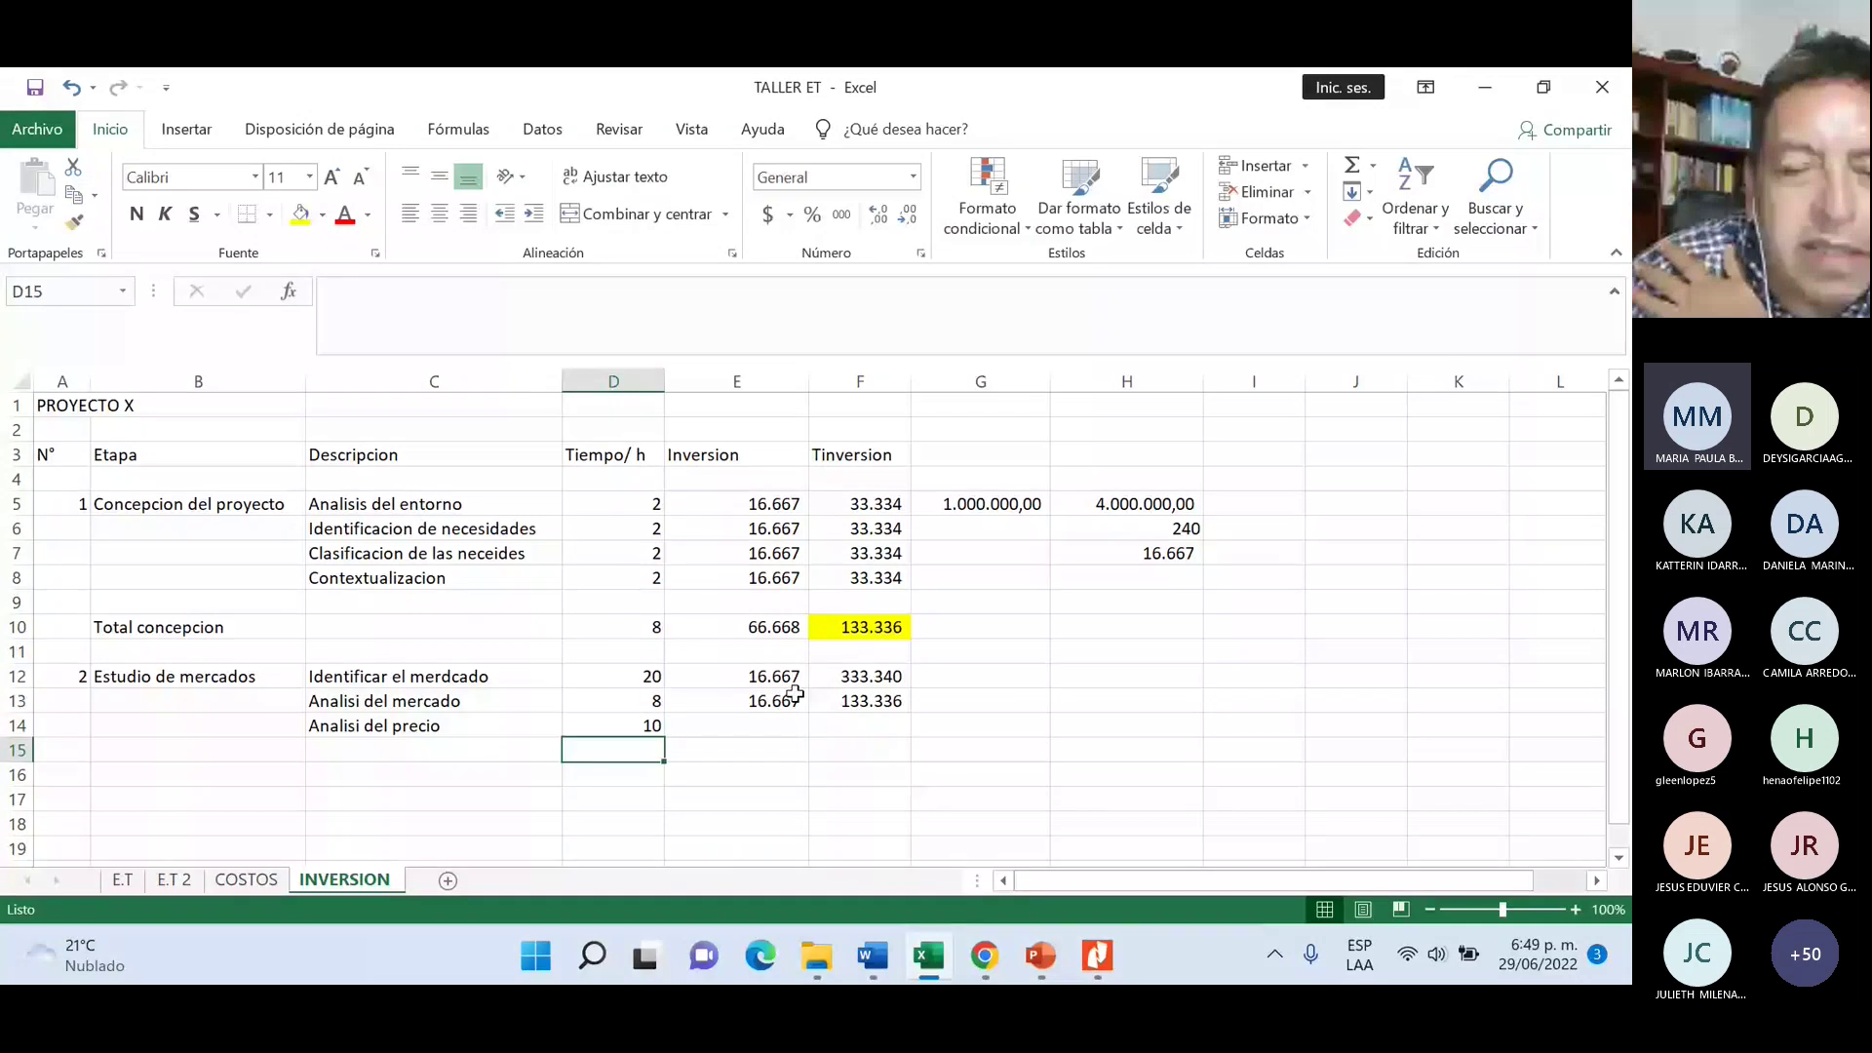
# - Fill the Inversion value and Tinversion formula from row 13 down to row 14 for Analisi del precio
pyautogui.click(795, 694)
pyautogui.moveTo(808, 712); pyautogui.dragTo(882, 734)
pyautogui.click(858, 700)
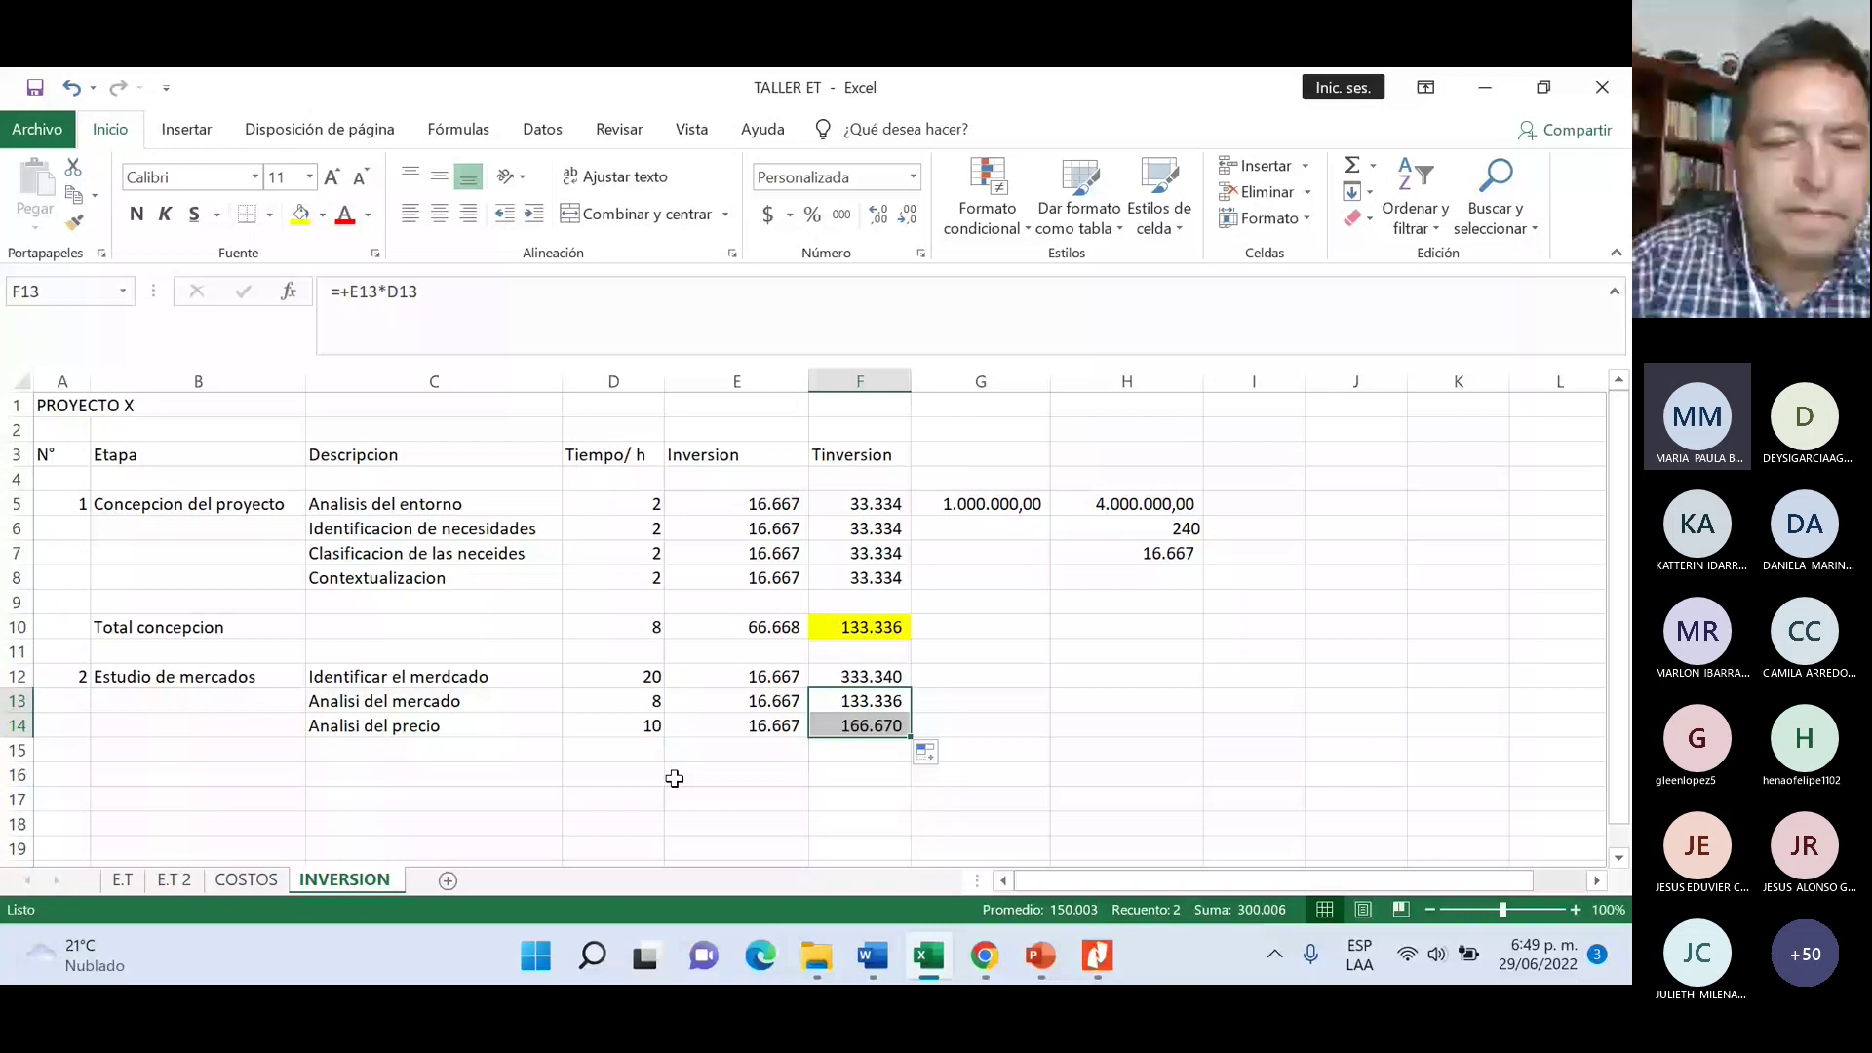
# - Add the activity "Pronostico" in C15 with 20 hours in D15
pyautogui.scroll(-1, 731, 785)
pyautogui.press('Down')
pyautogui.press('Down')
pyautogui.press('Left')
pyautogui.press('Left')
pyautogui.press('Left')
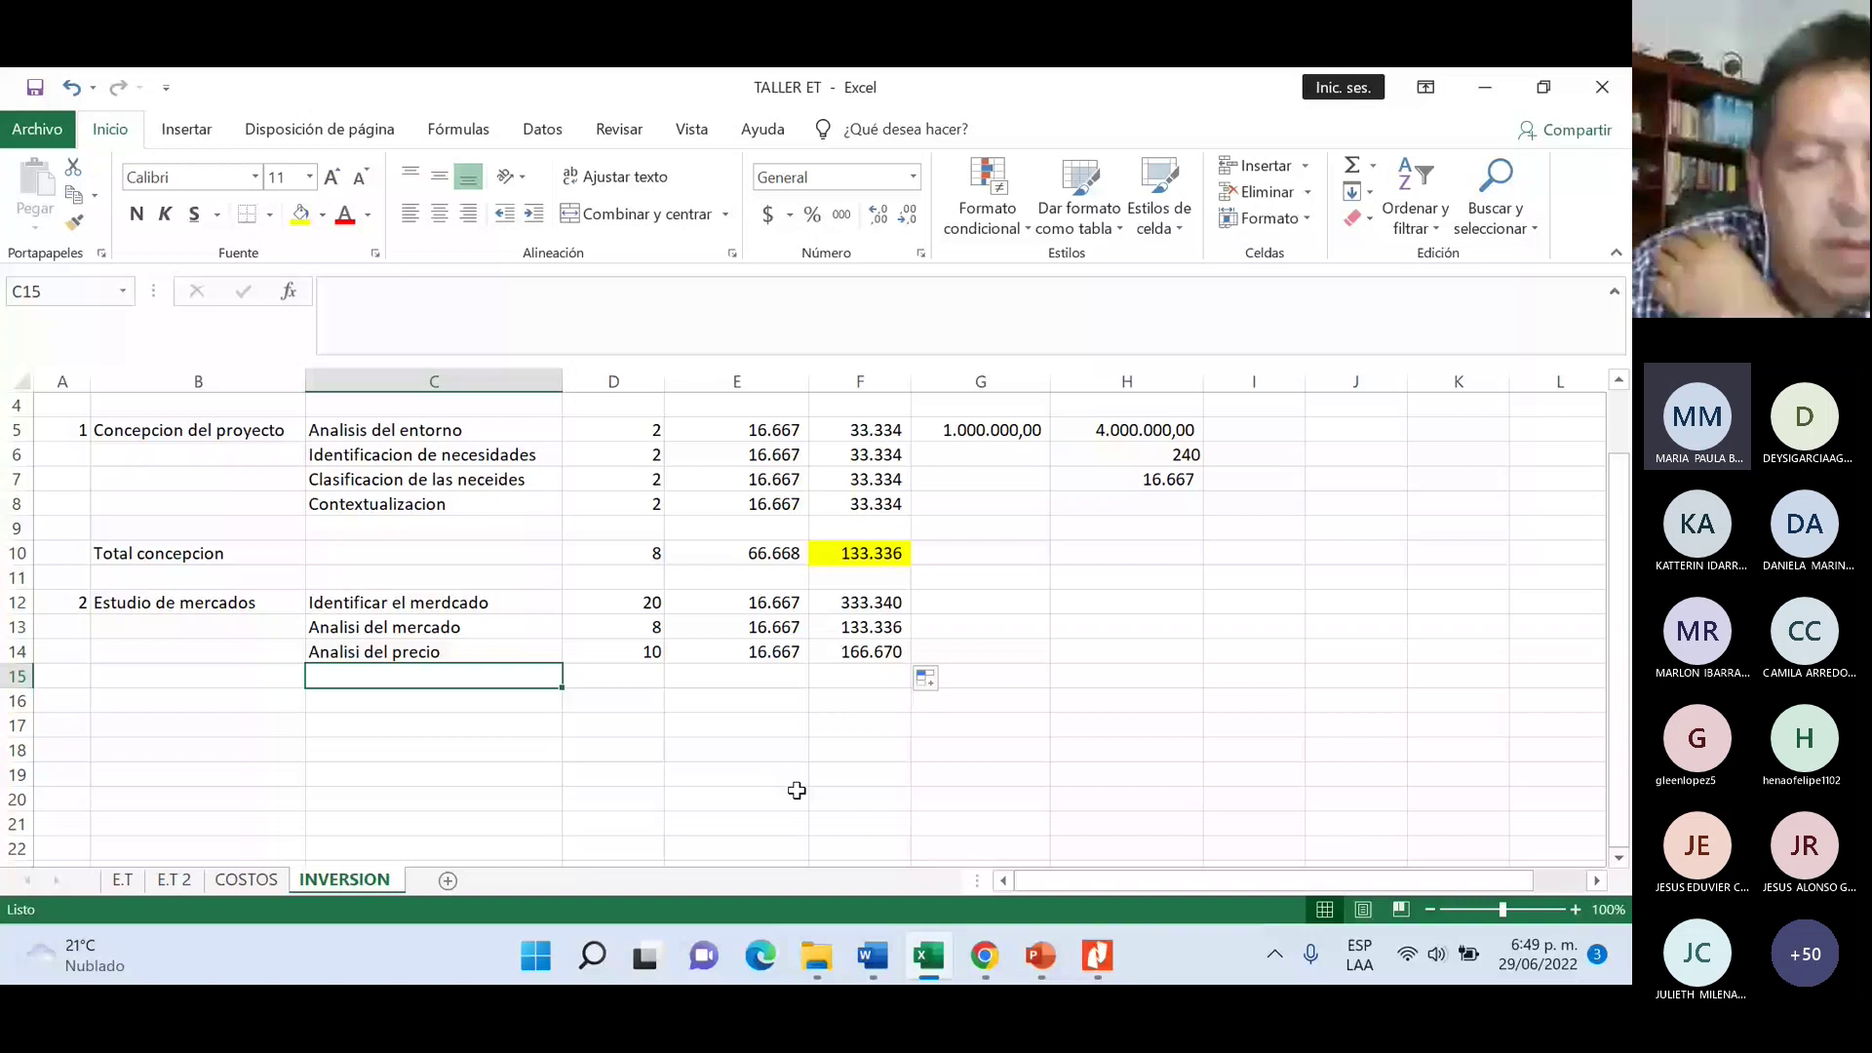
pyautogui.write('Pronostico')
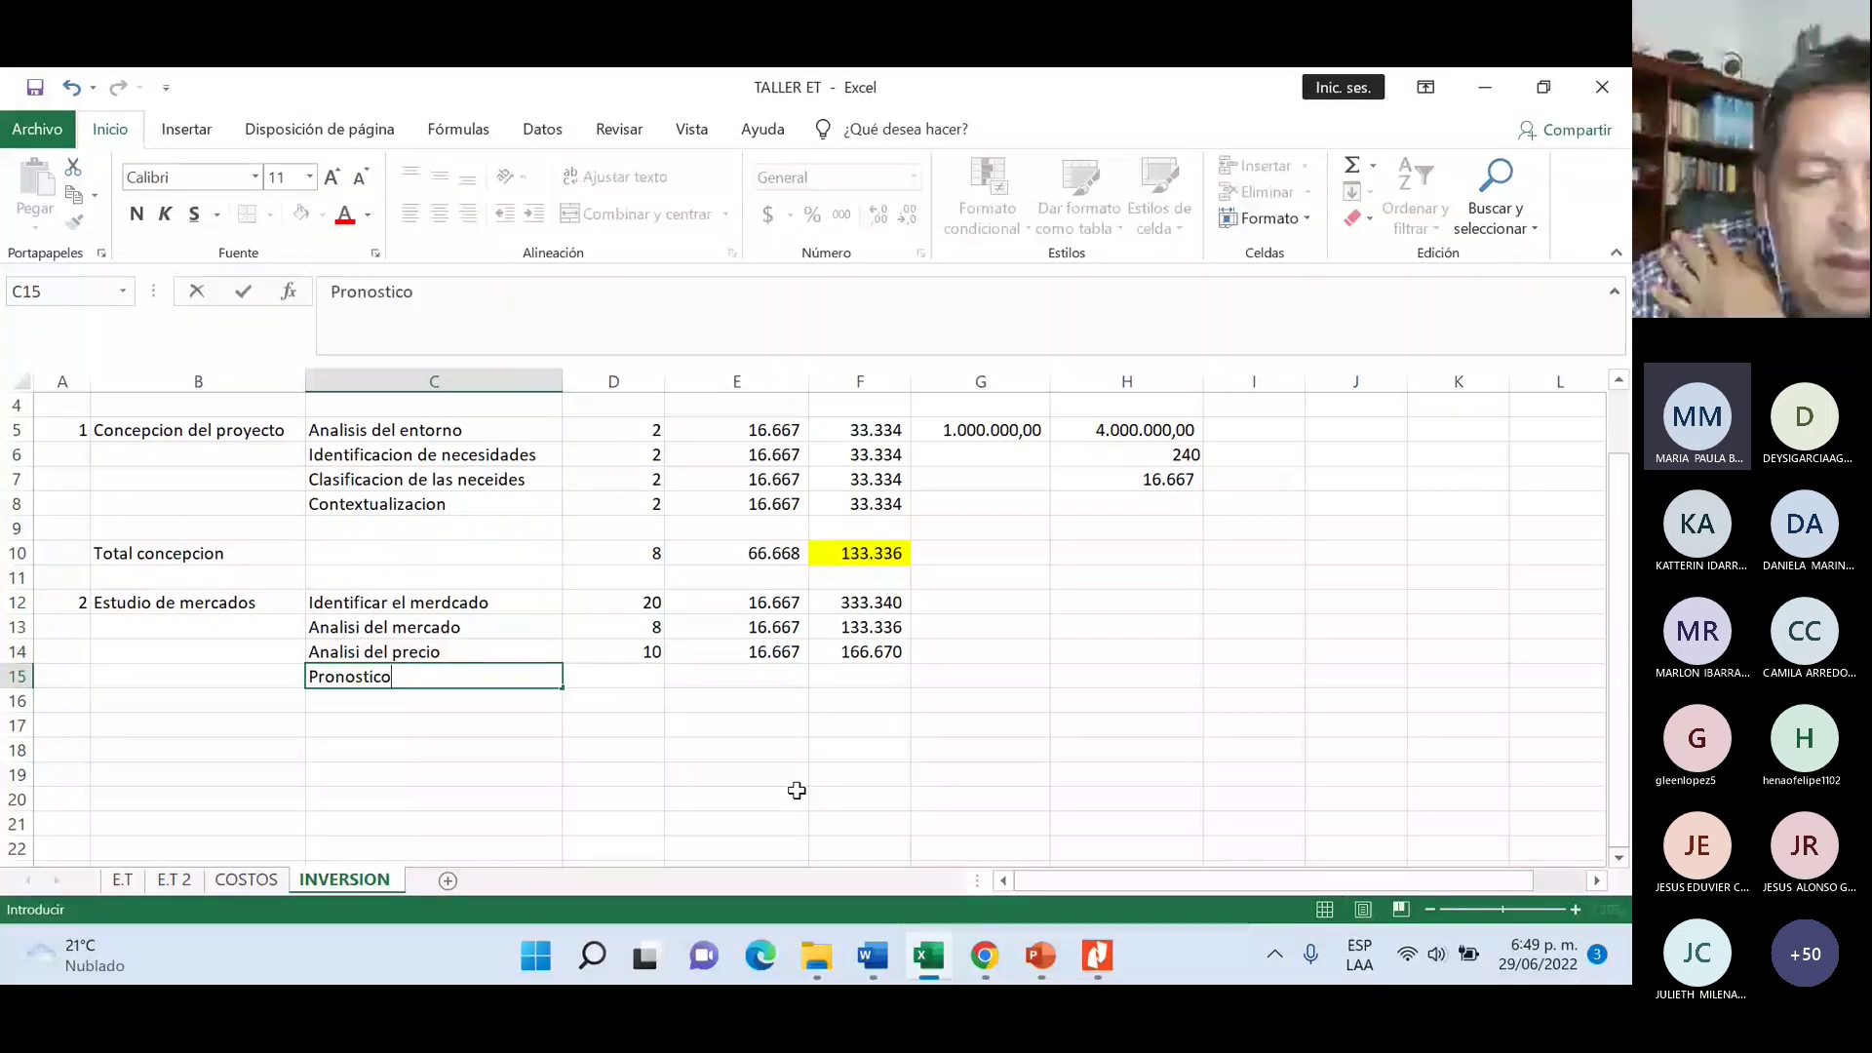
pyautogui.press('Tab')
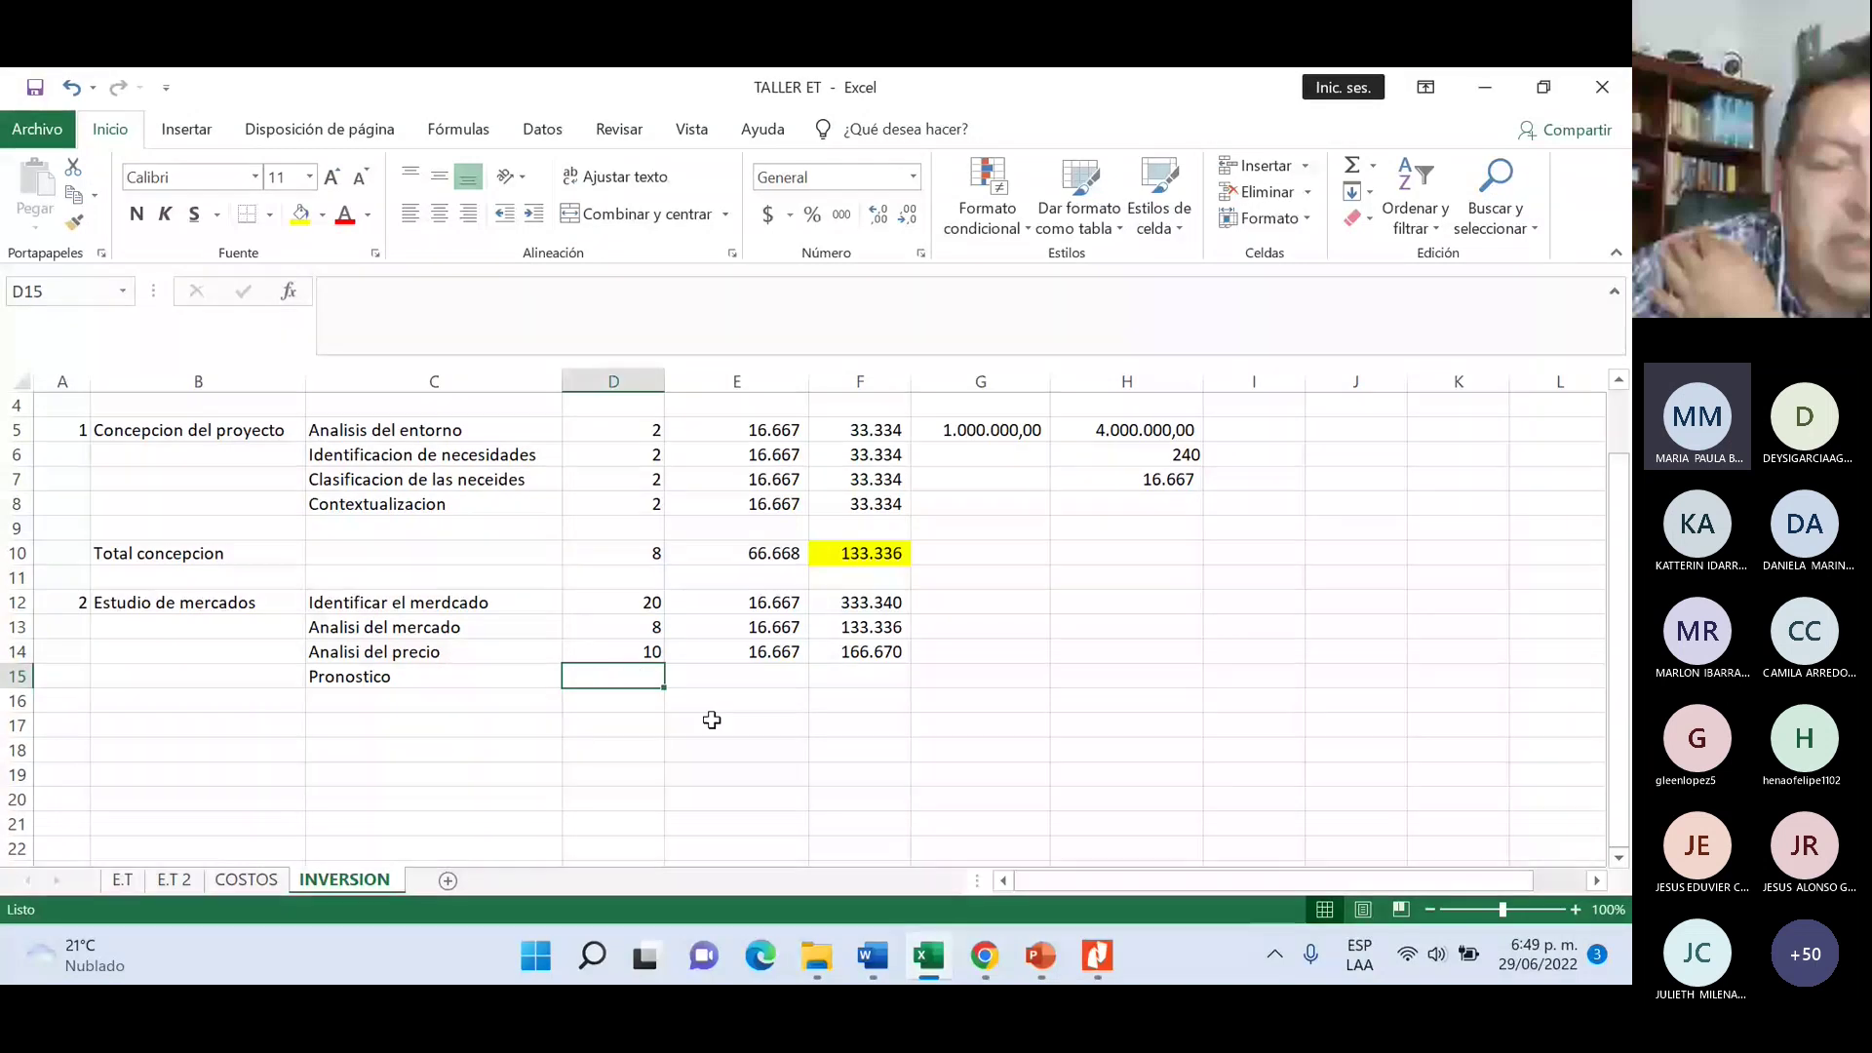
pyautogui.write('20')
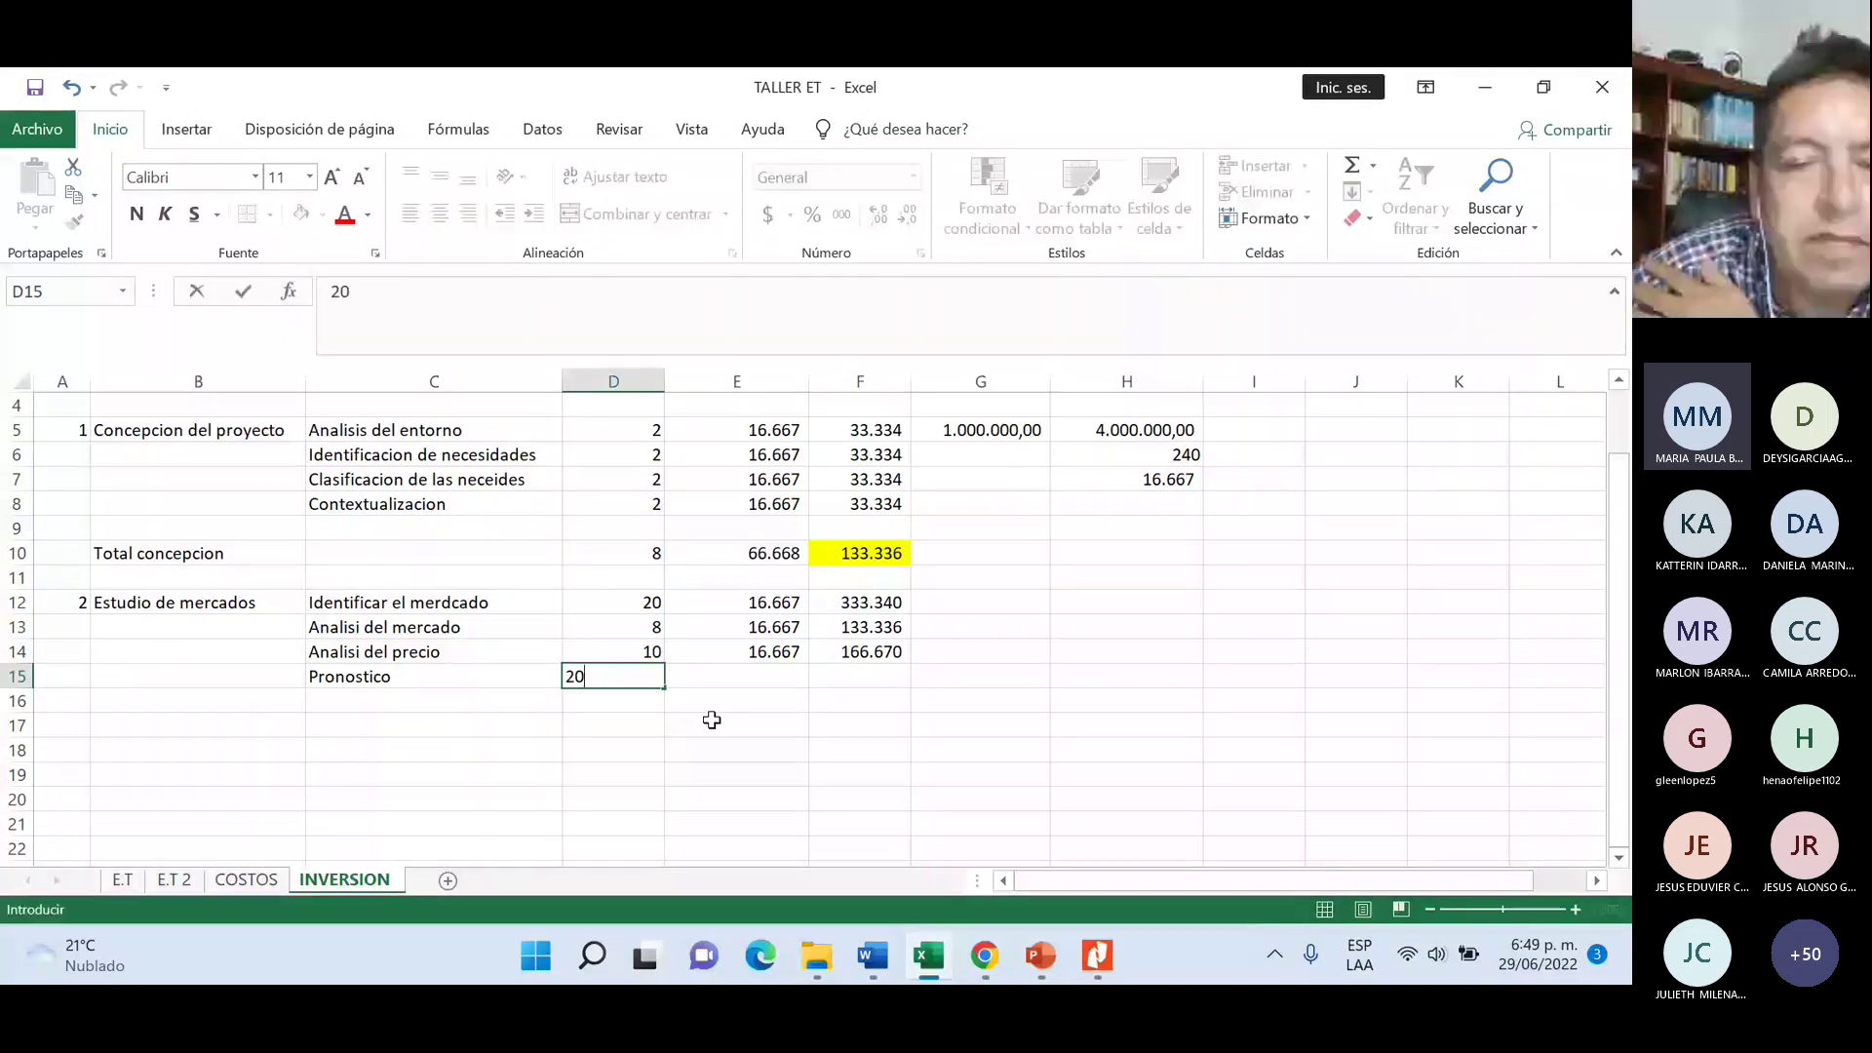
# - Extend the Inversion value and Tinversion formula from row 14 to E15 and F15 for Pronostico
pyautogui.click(792, 653)
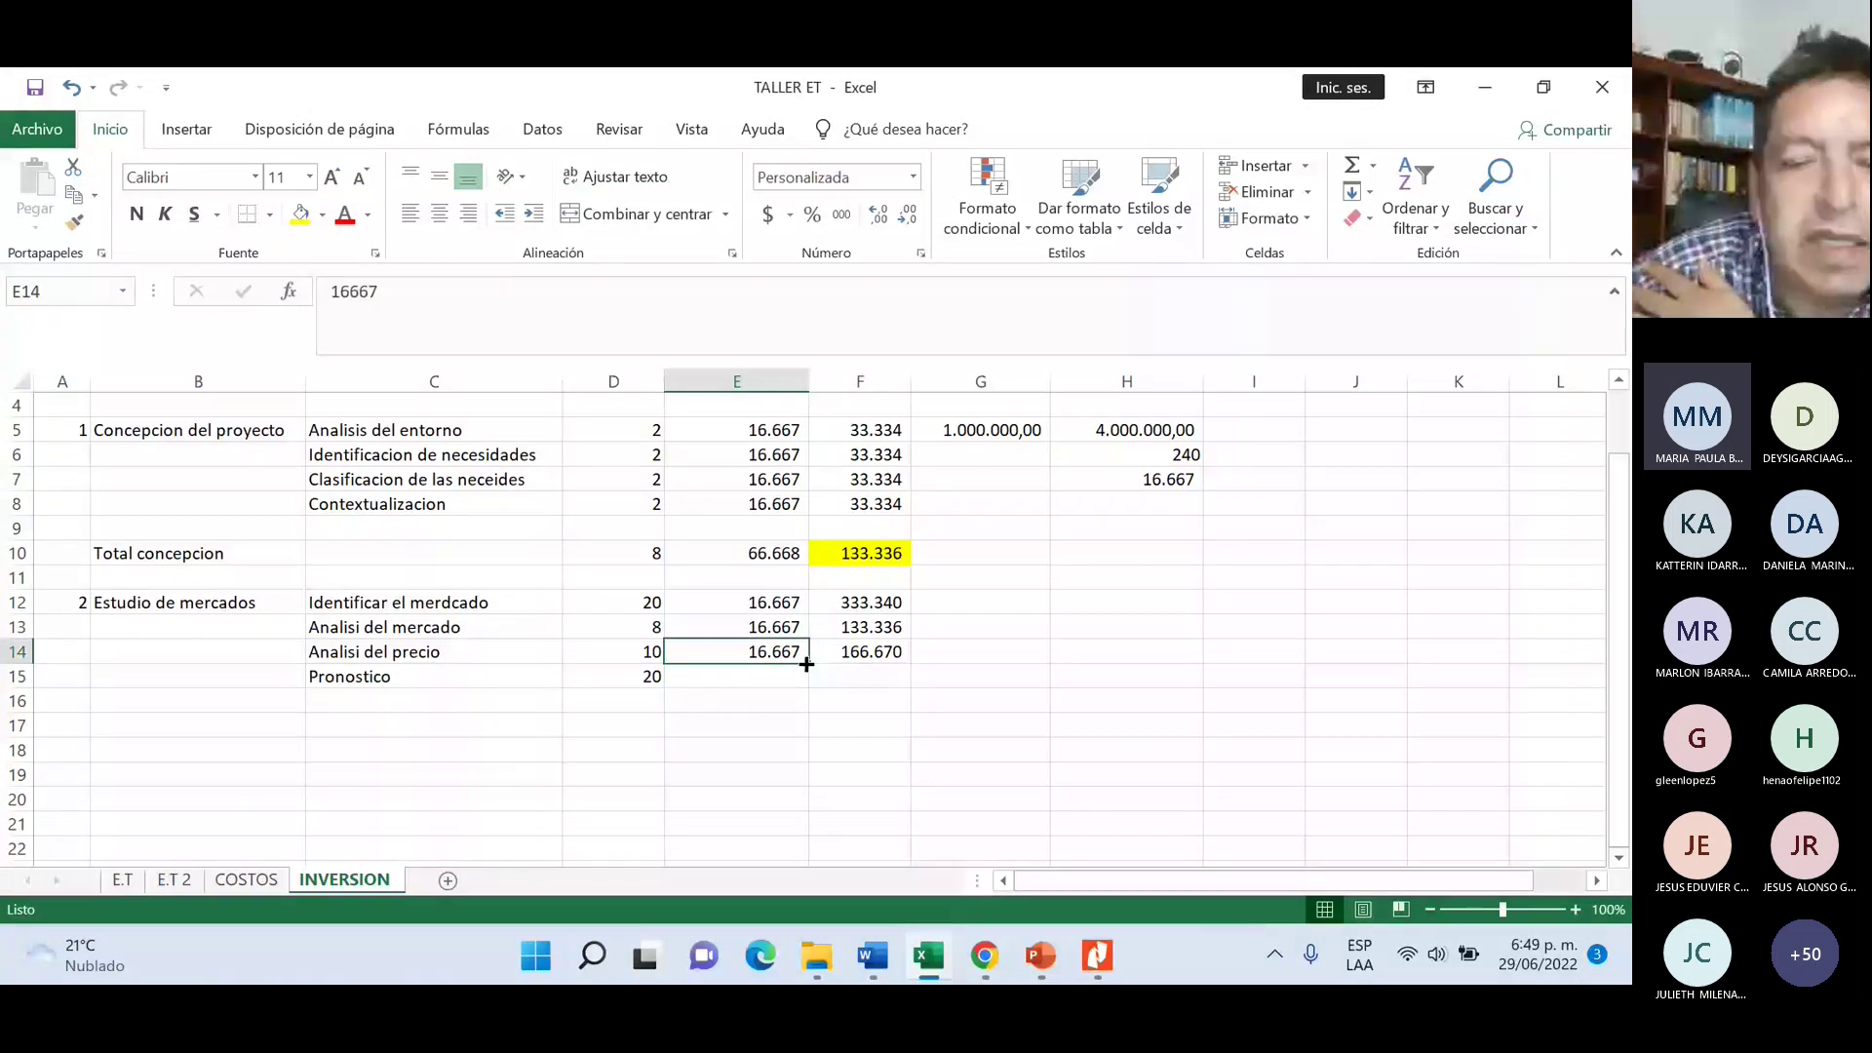
pyautogui.doubleClick(806, 663)
pyautogui.click(736, 725)
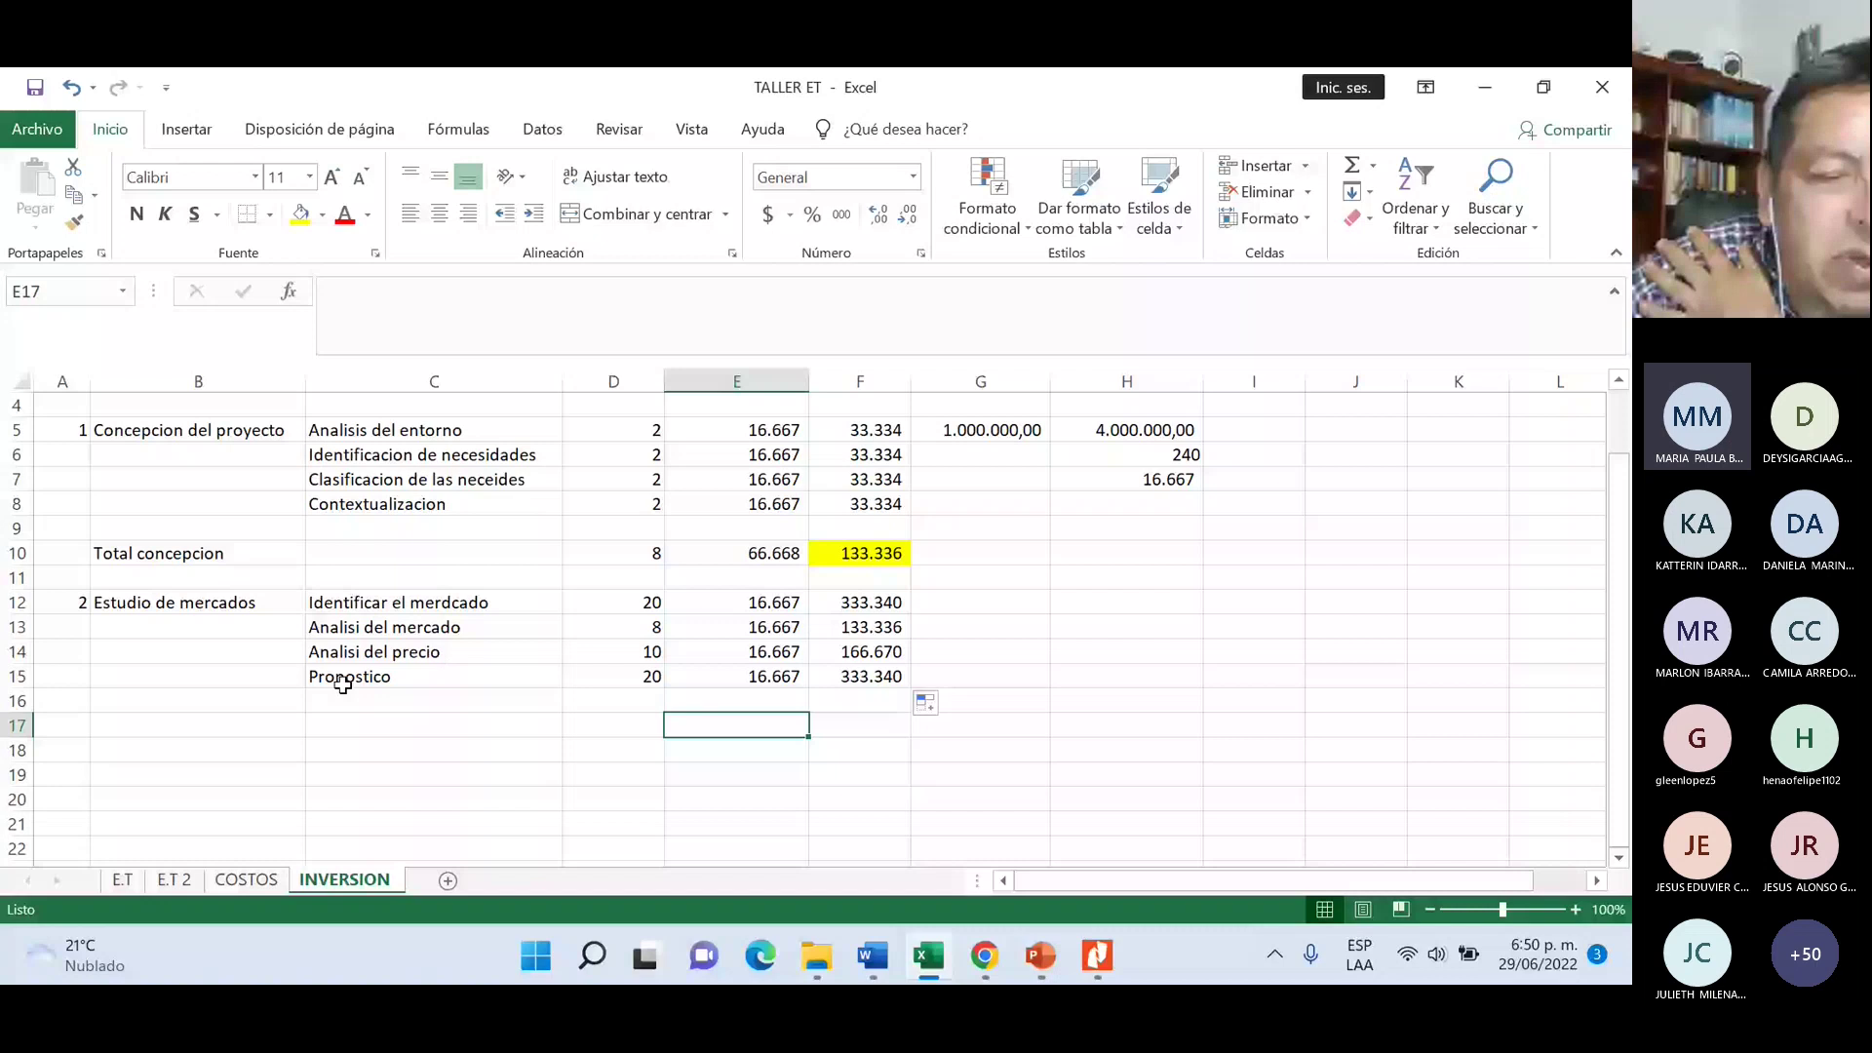
pyautogui.click(414, 605)
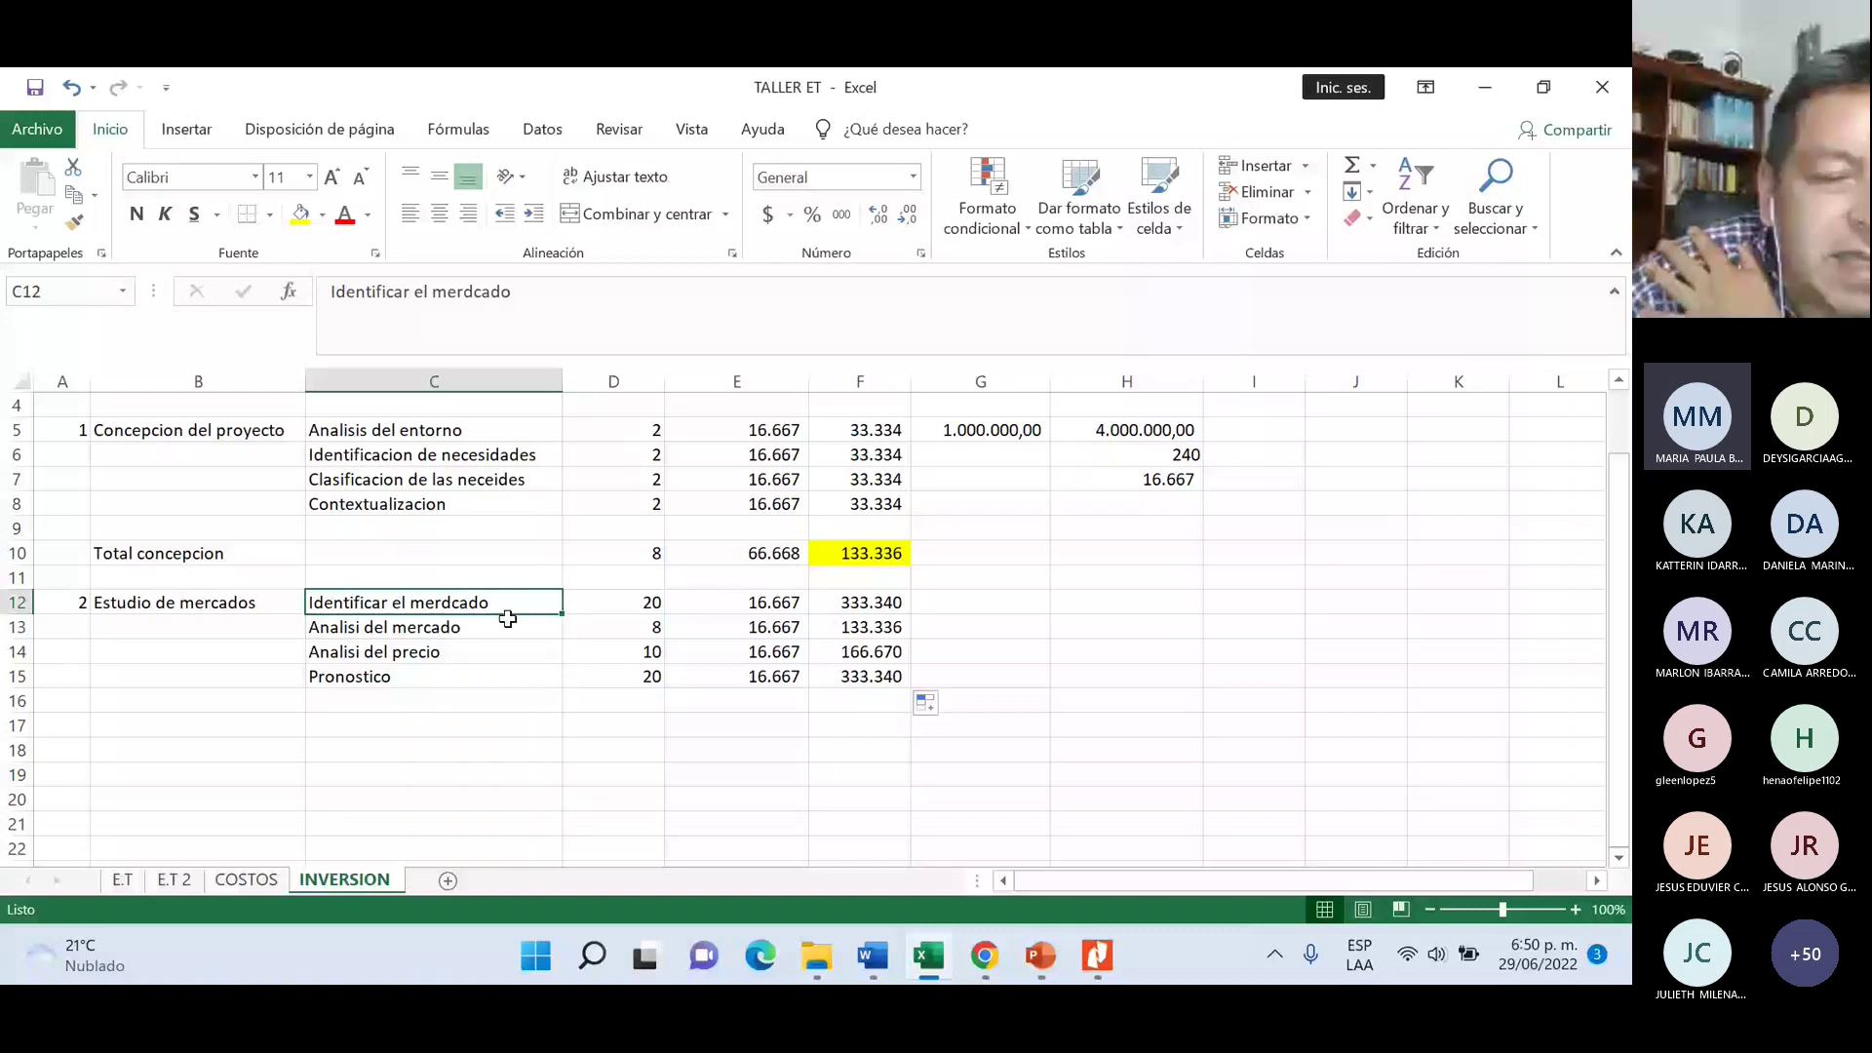
pyautogui.click(439, 651)
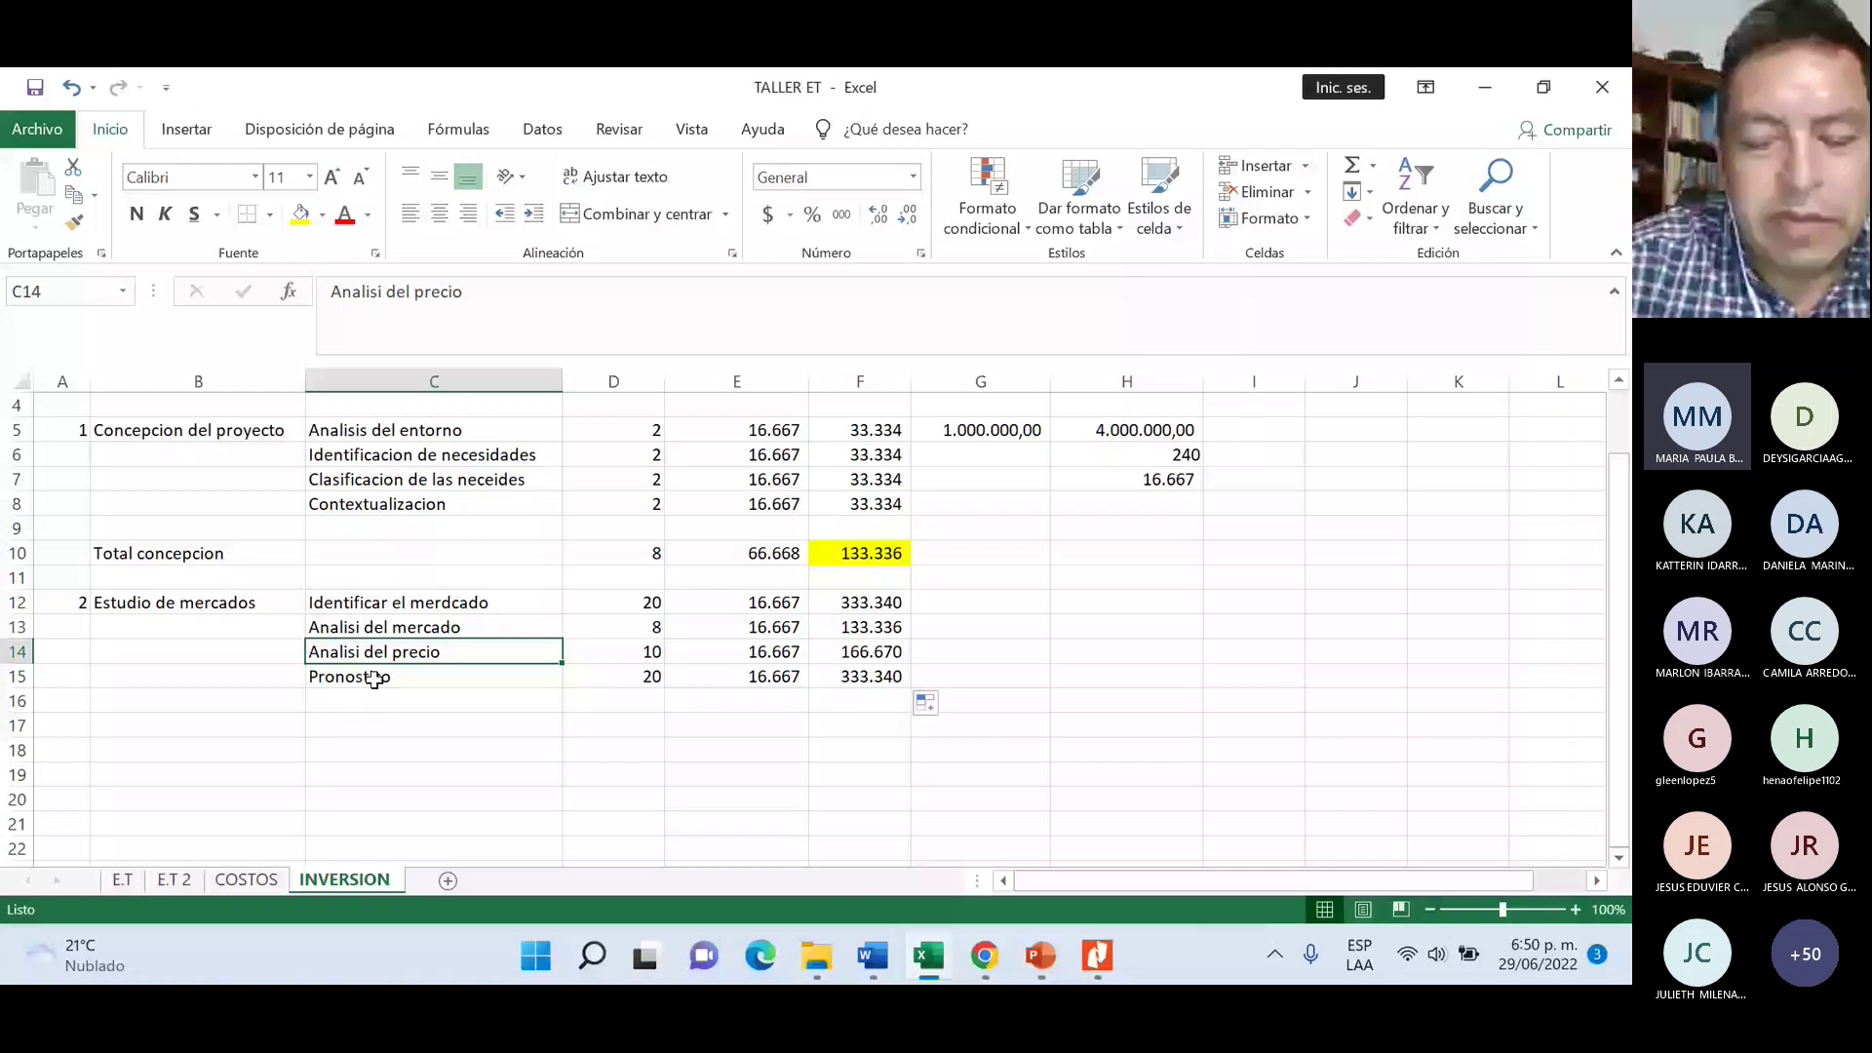
# - Add the activity "Canal de distribucion" in C16 with 5 hours in D16
pyautogui.click(429, 702)
pyautogui.write('C')
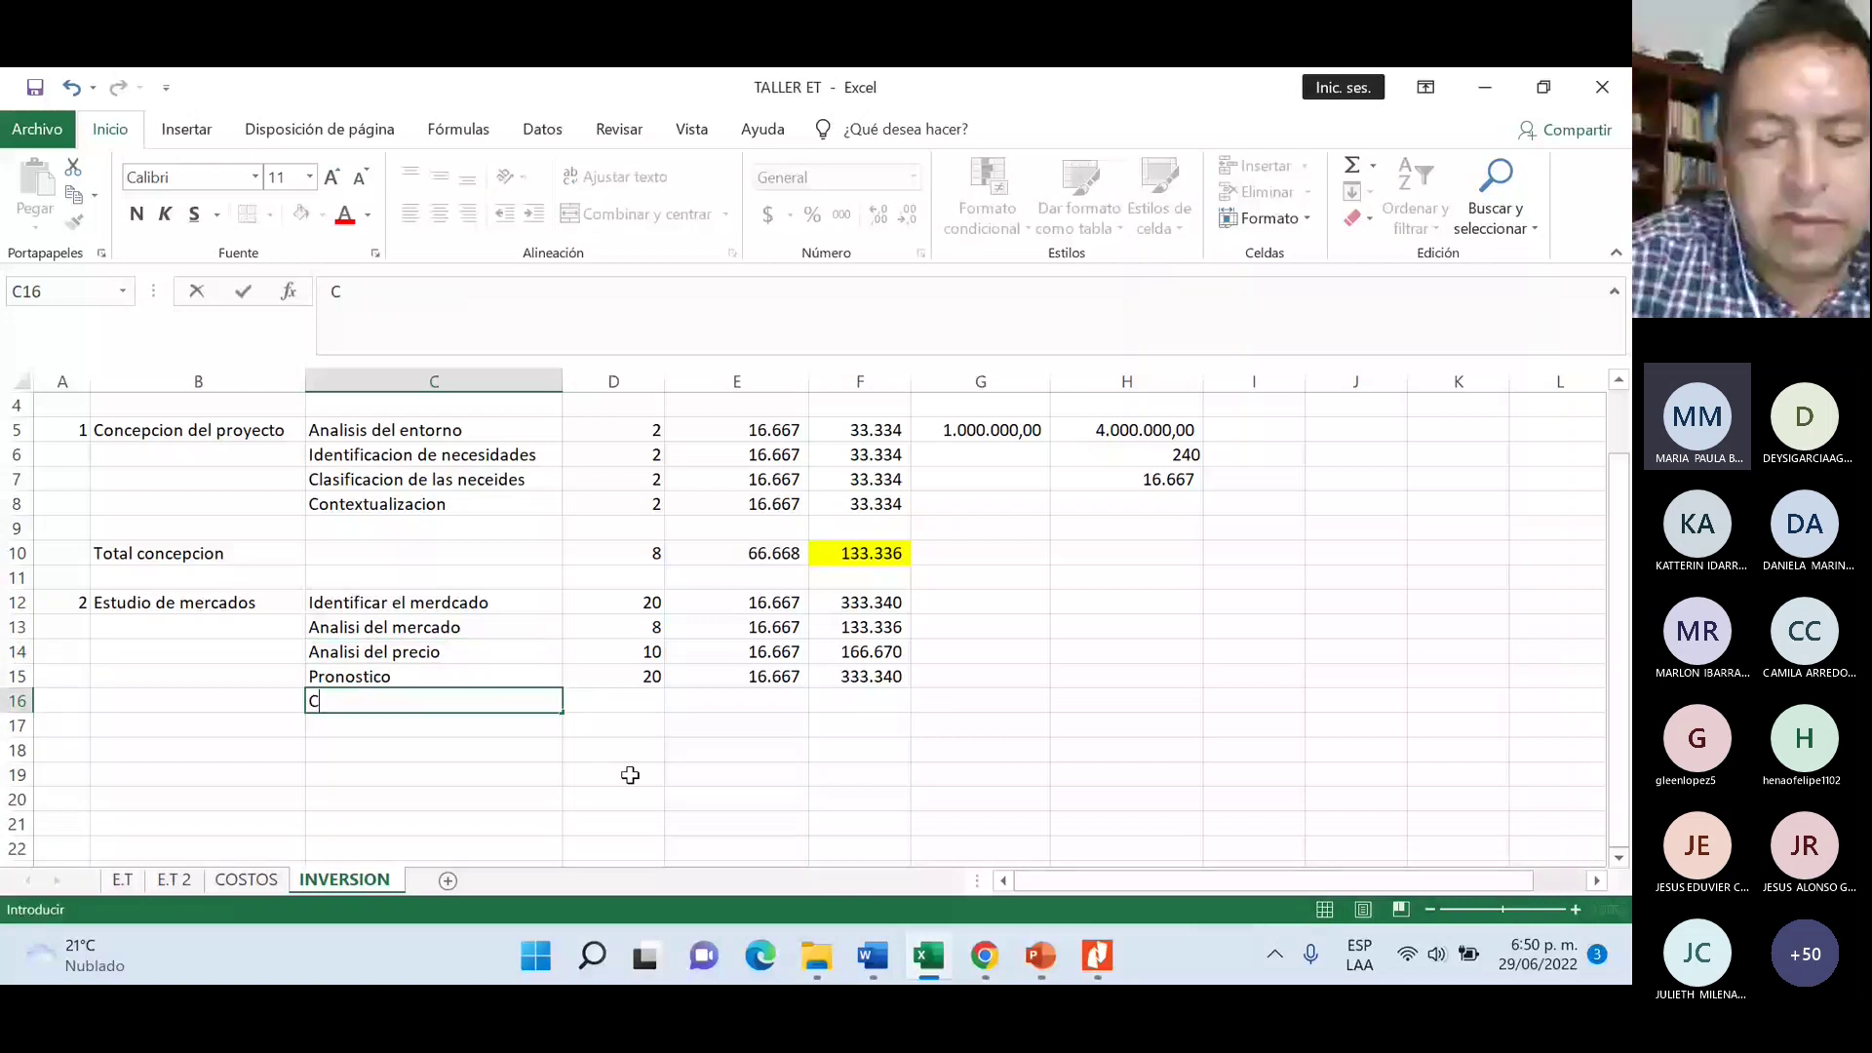
pyautogui.write('anal de distribu')
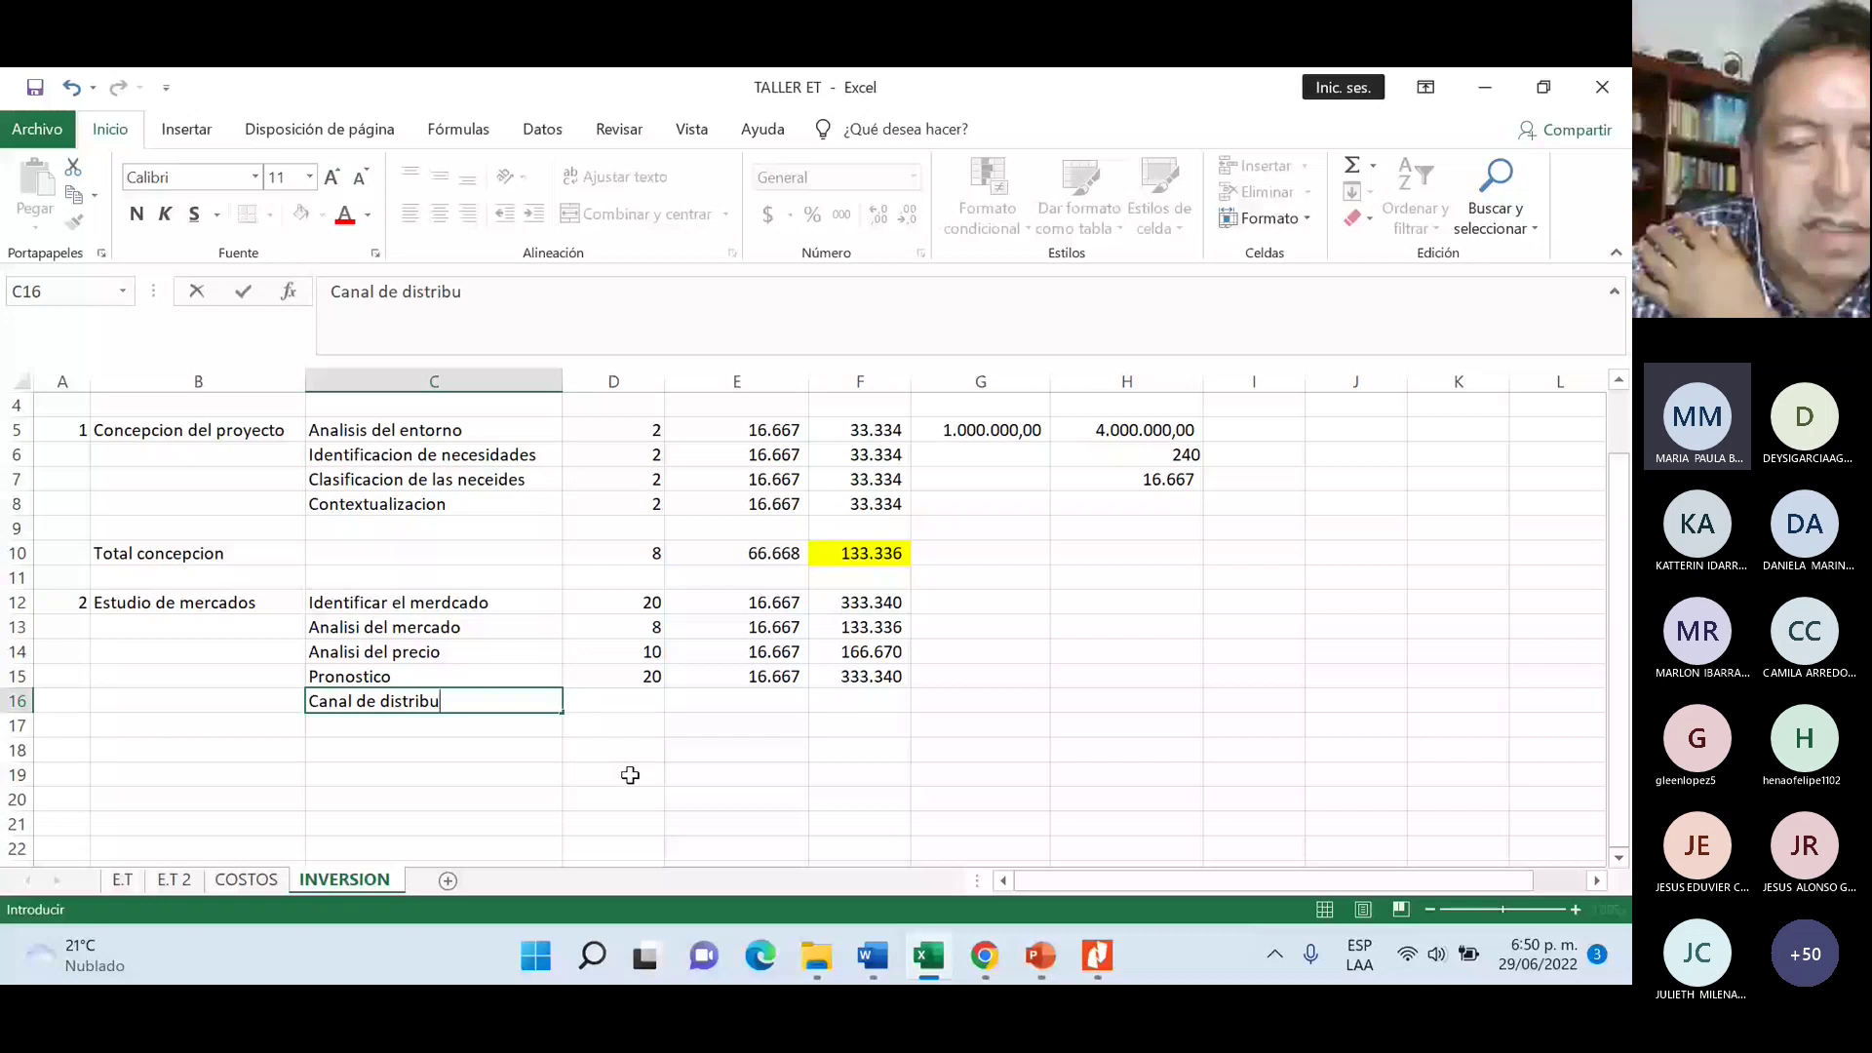
pyautogui.write('cion')
pyautogui.press('Tab')
pyautogui.write('5')
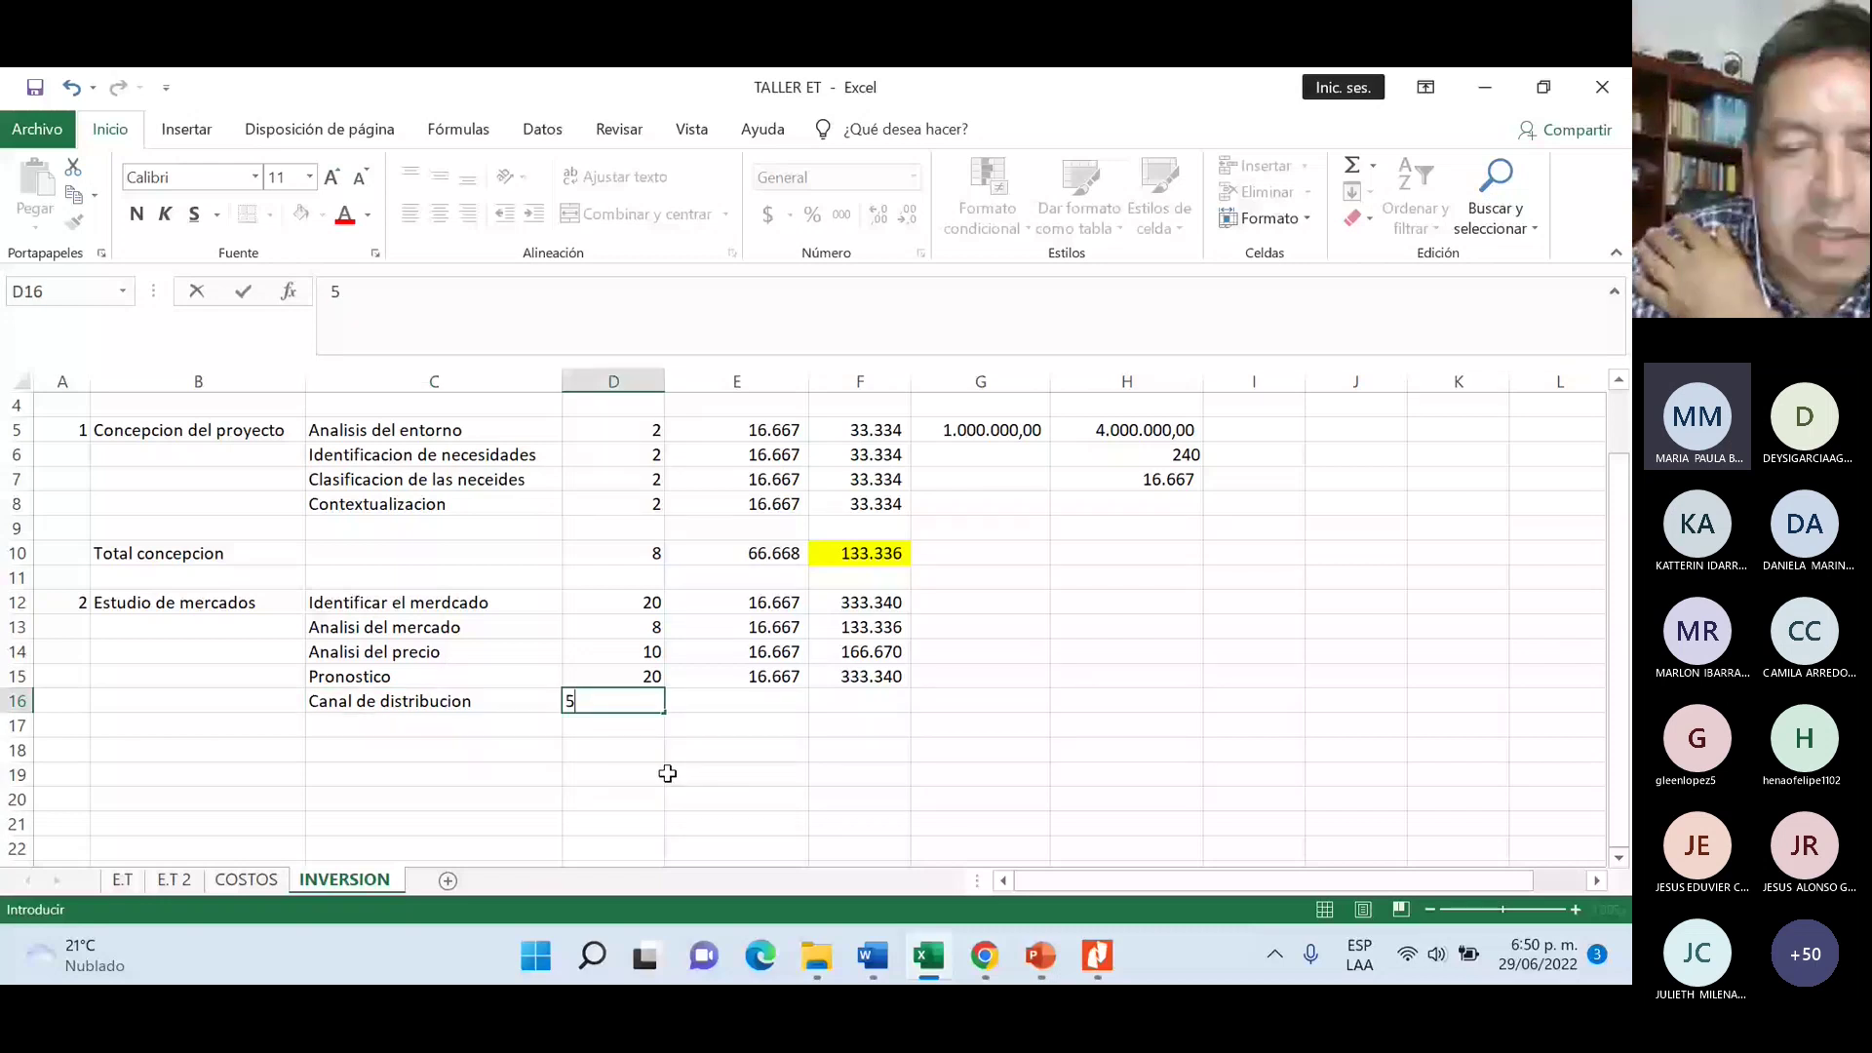
# - Copy the Inversion value and Tinversion formula from row 15 down to E16 and F16 for Canal de distribucion
pyautogui.click(770, 676)
pyautogui.moveTo(808, 688); pyautogui.dragTo(808, 703)
pyautogui.click(891, 680)
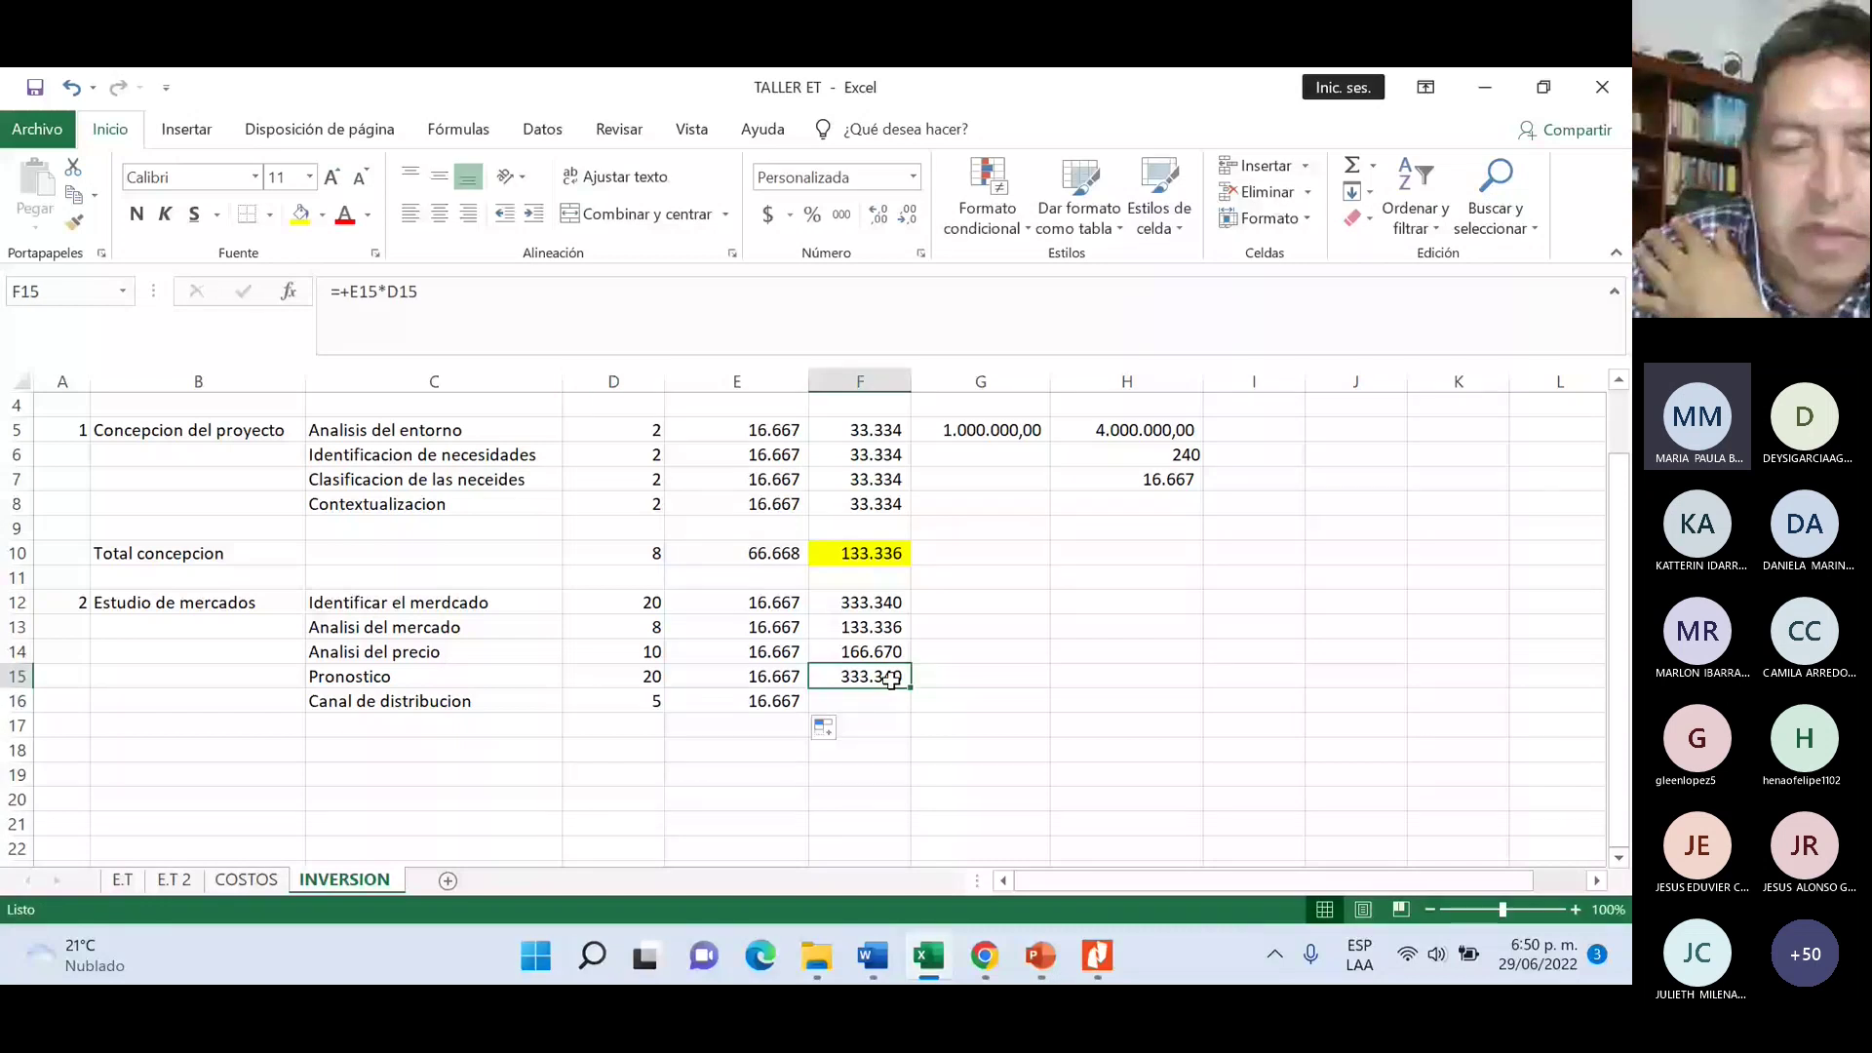
pyautogui.moveTo(910, 688); pyautogui.dragTo(910, 703)
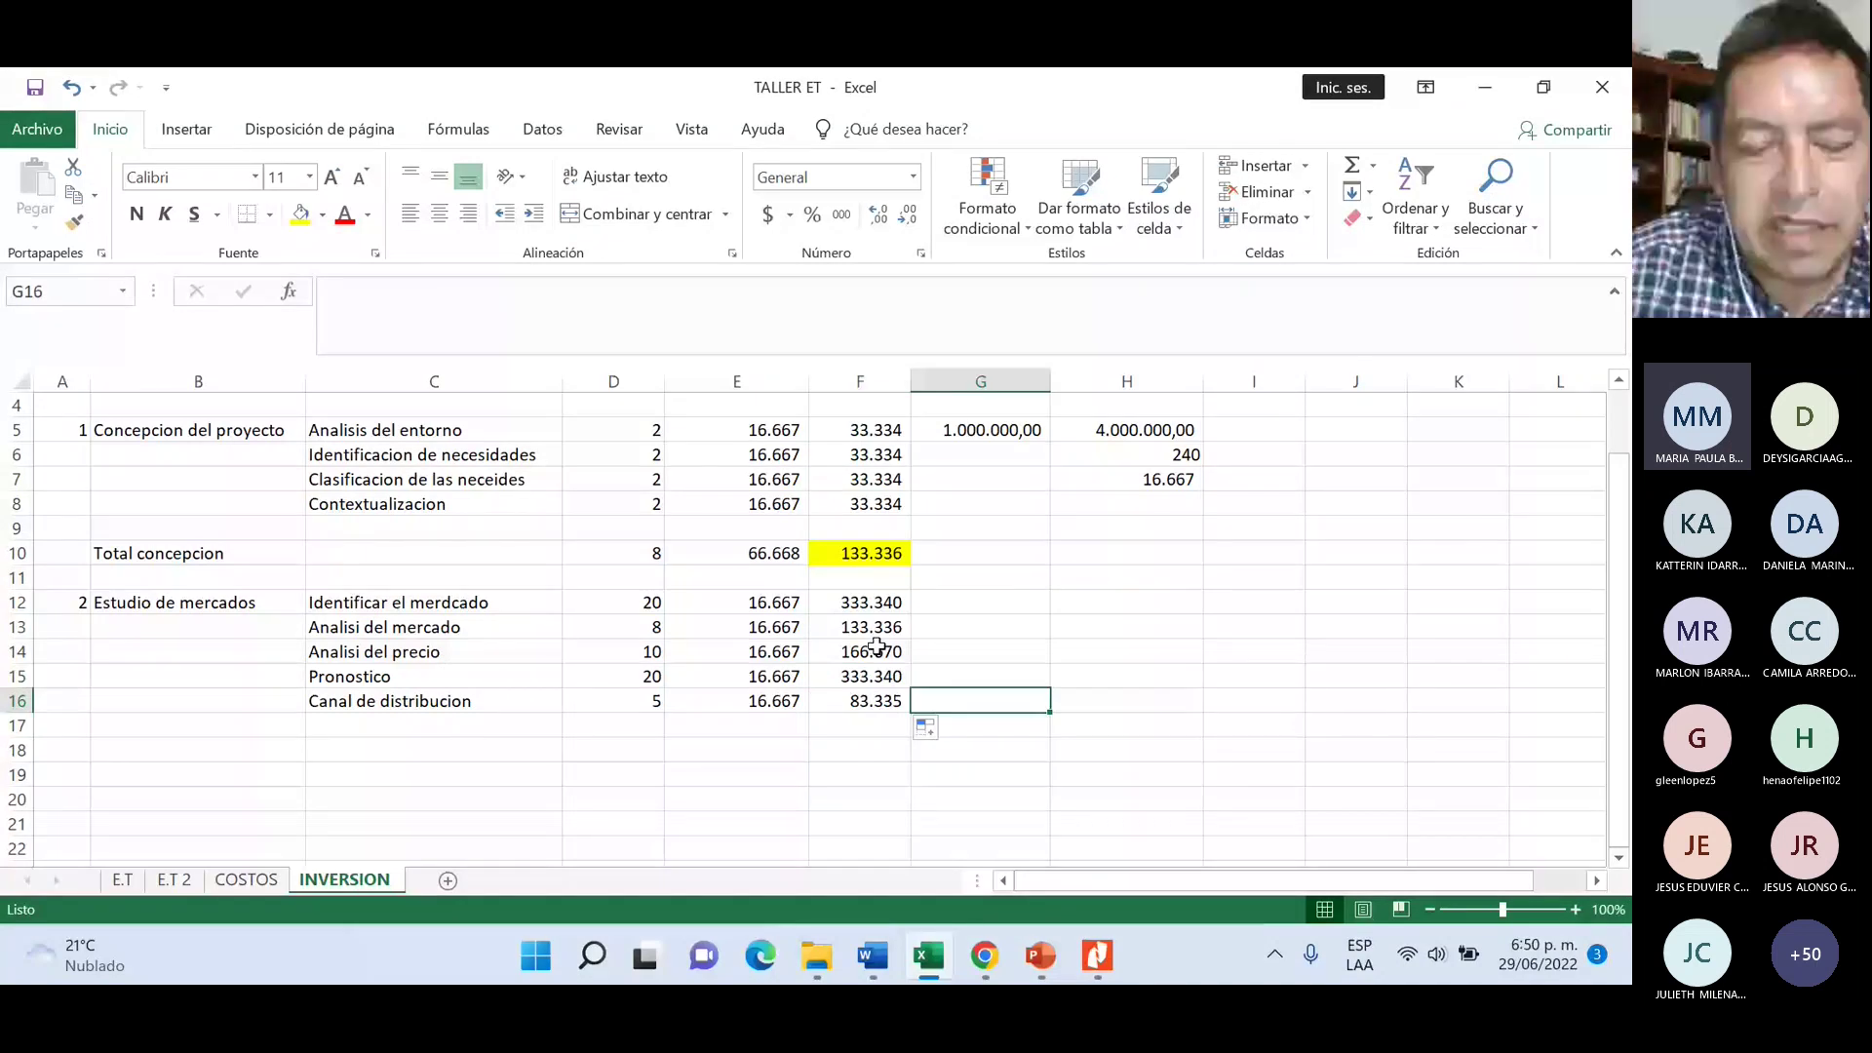
# - Label the second stage's total row in B18 as "Total estudio de mercados"
pyautogui.click(195, 750)
pyautogui.write('To')
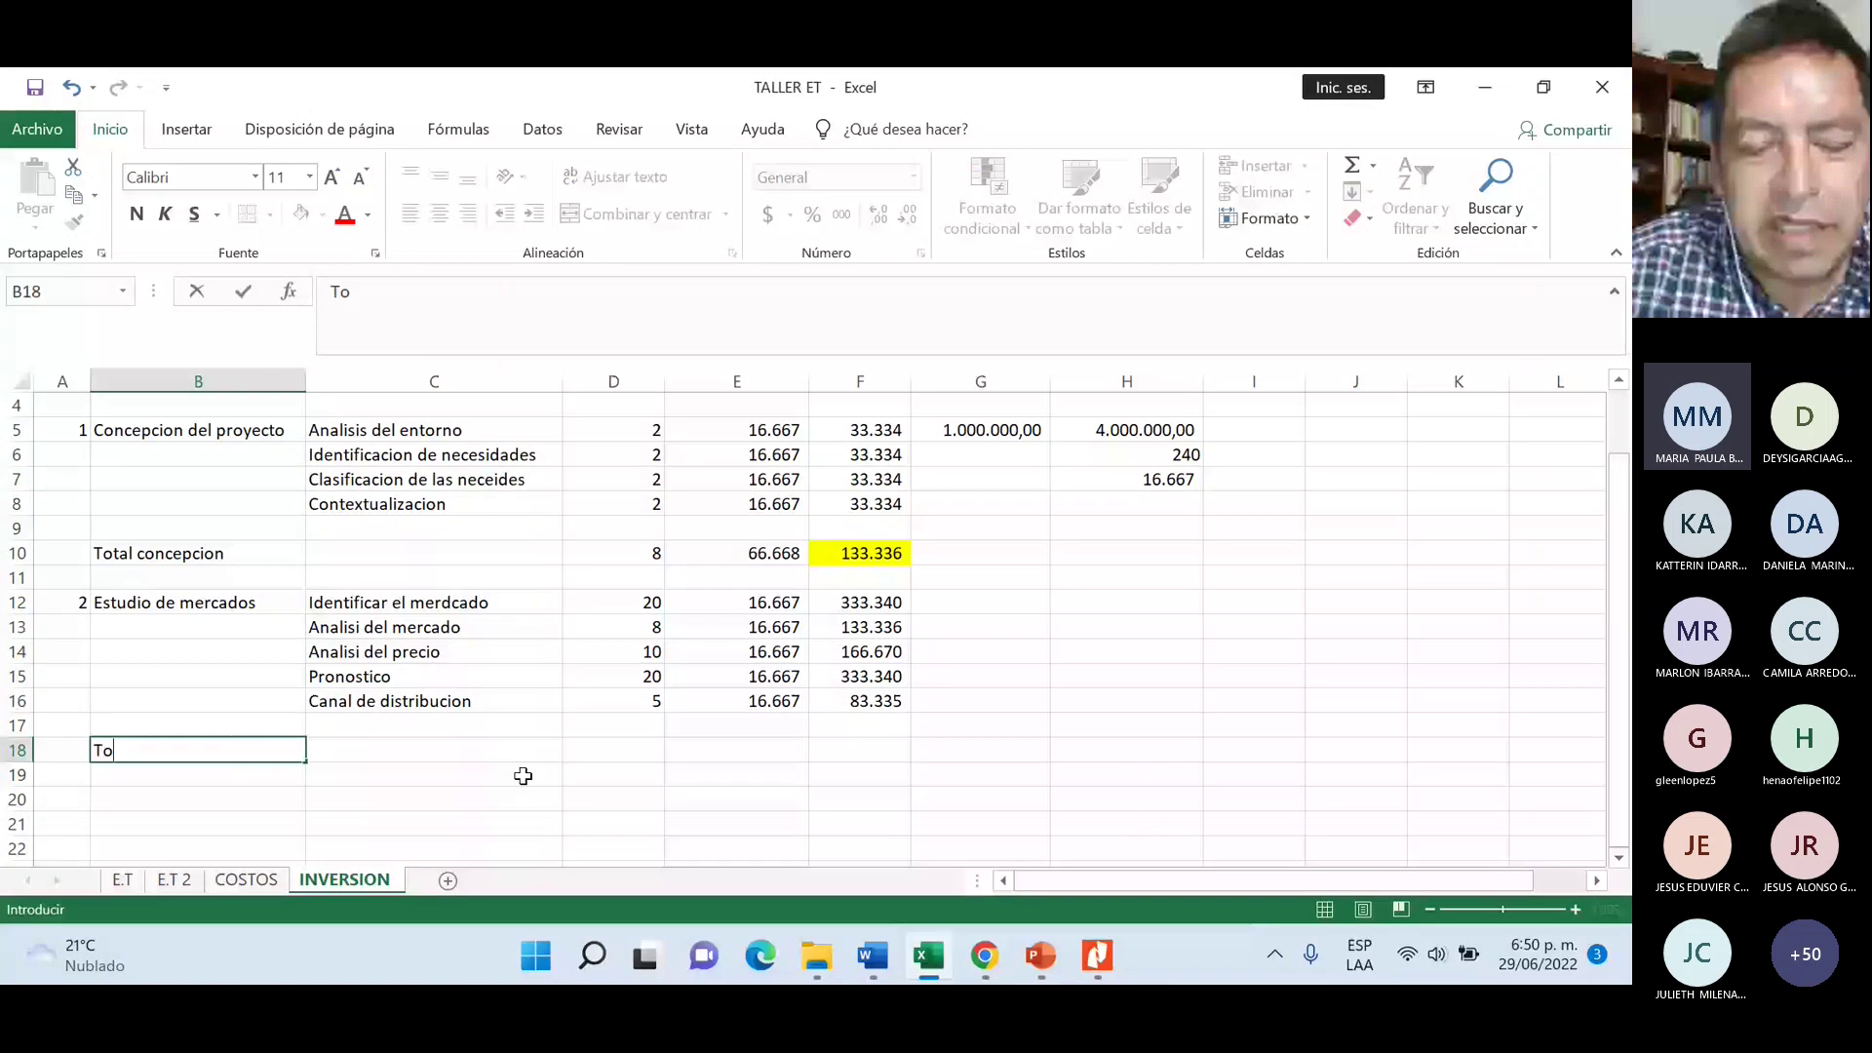
pyautogui.write('tal estud')
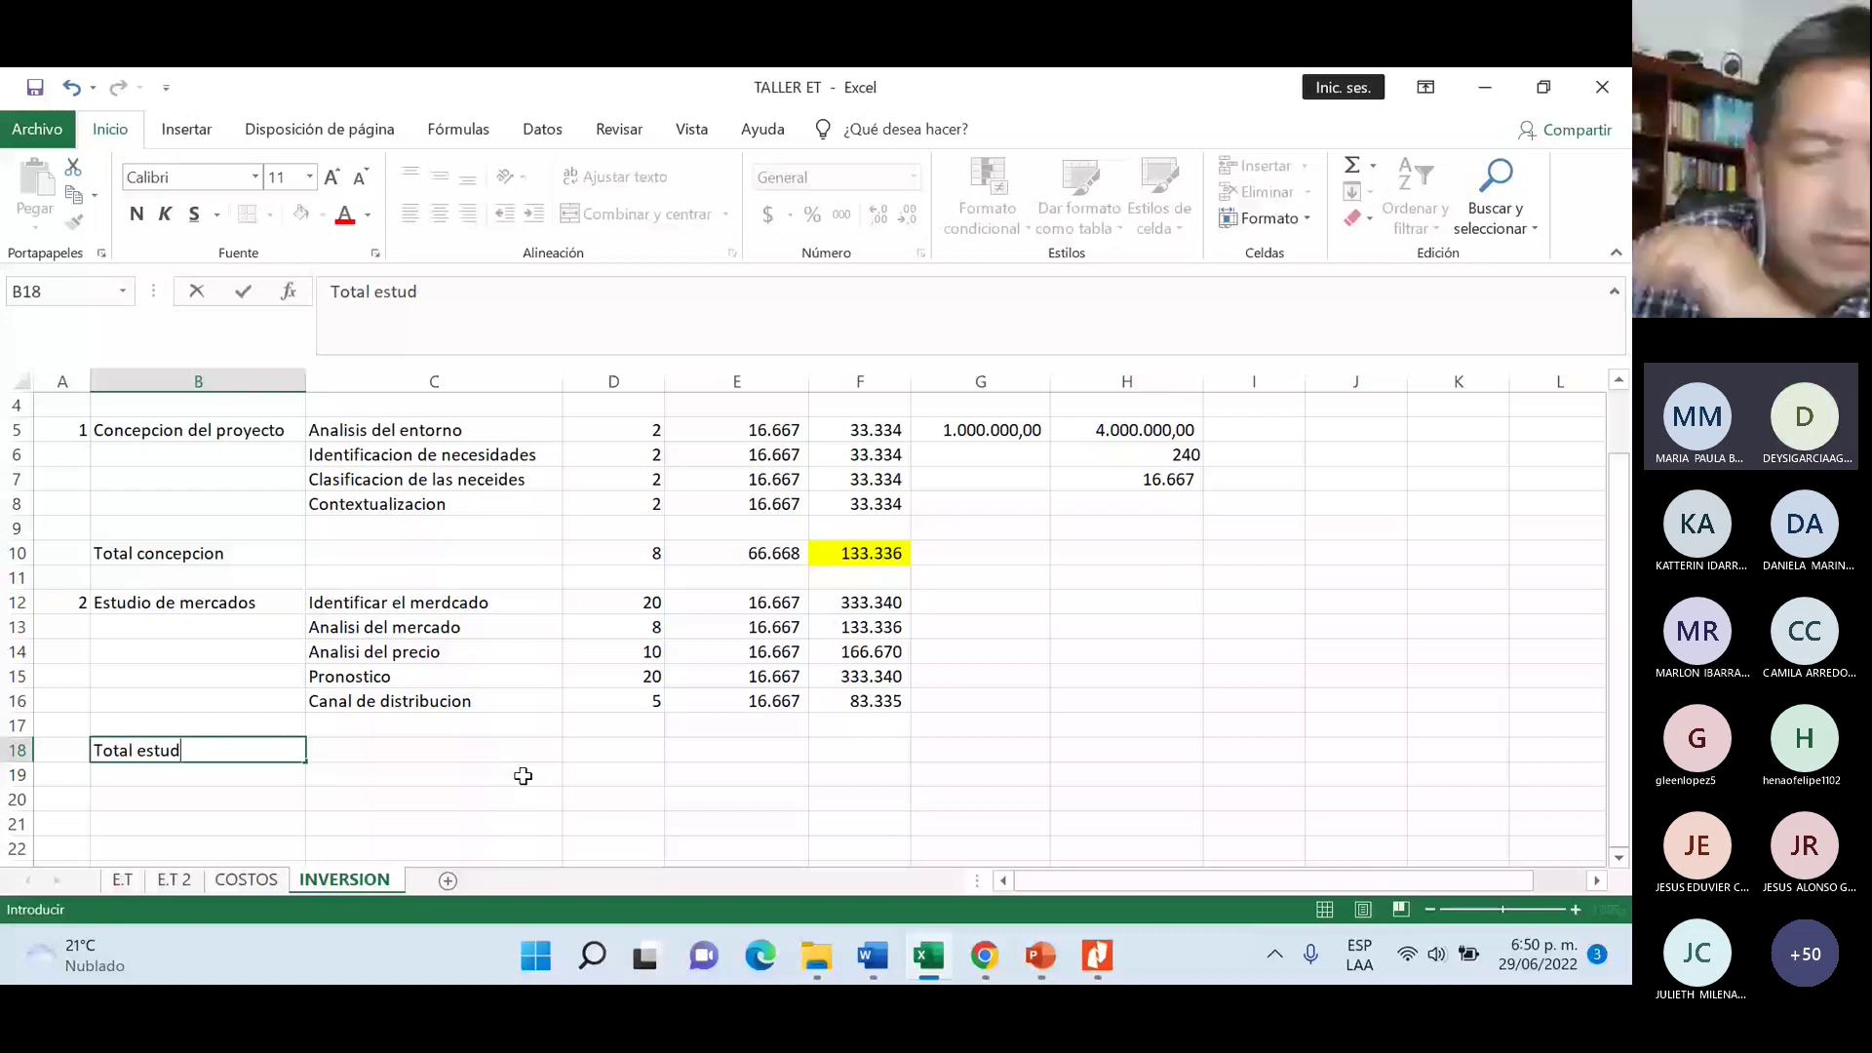
pyautogui.write('io de mercaos')
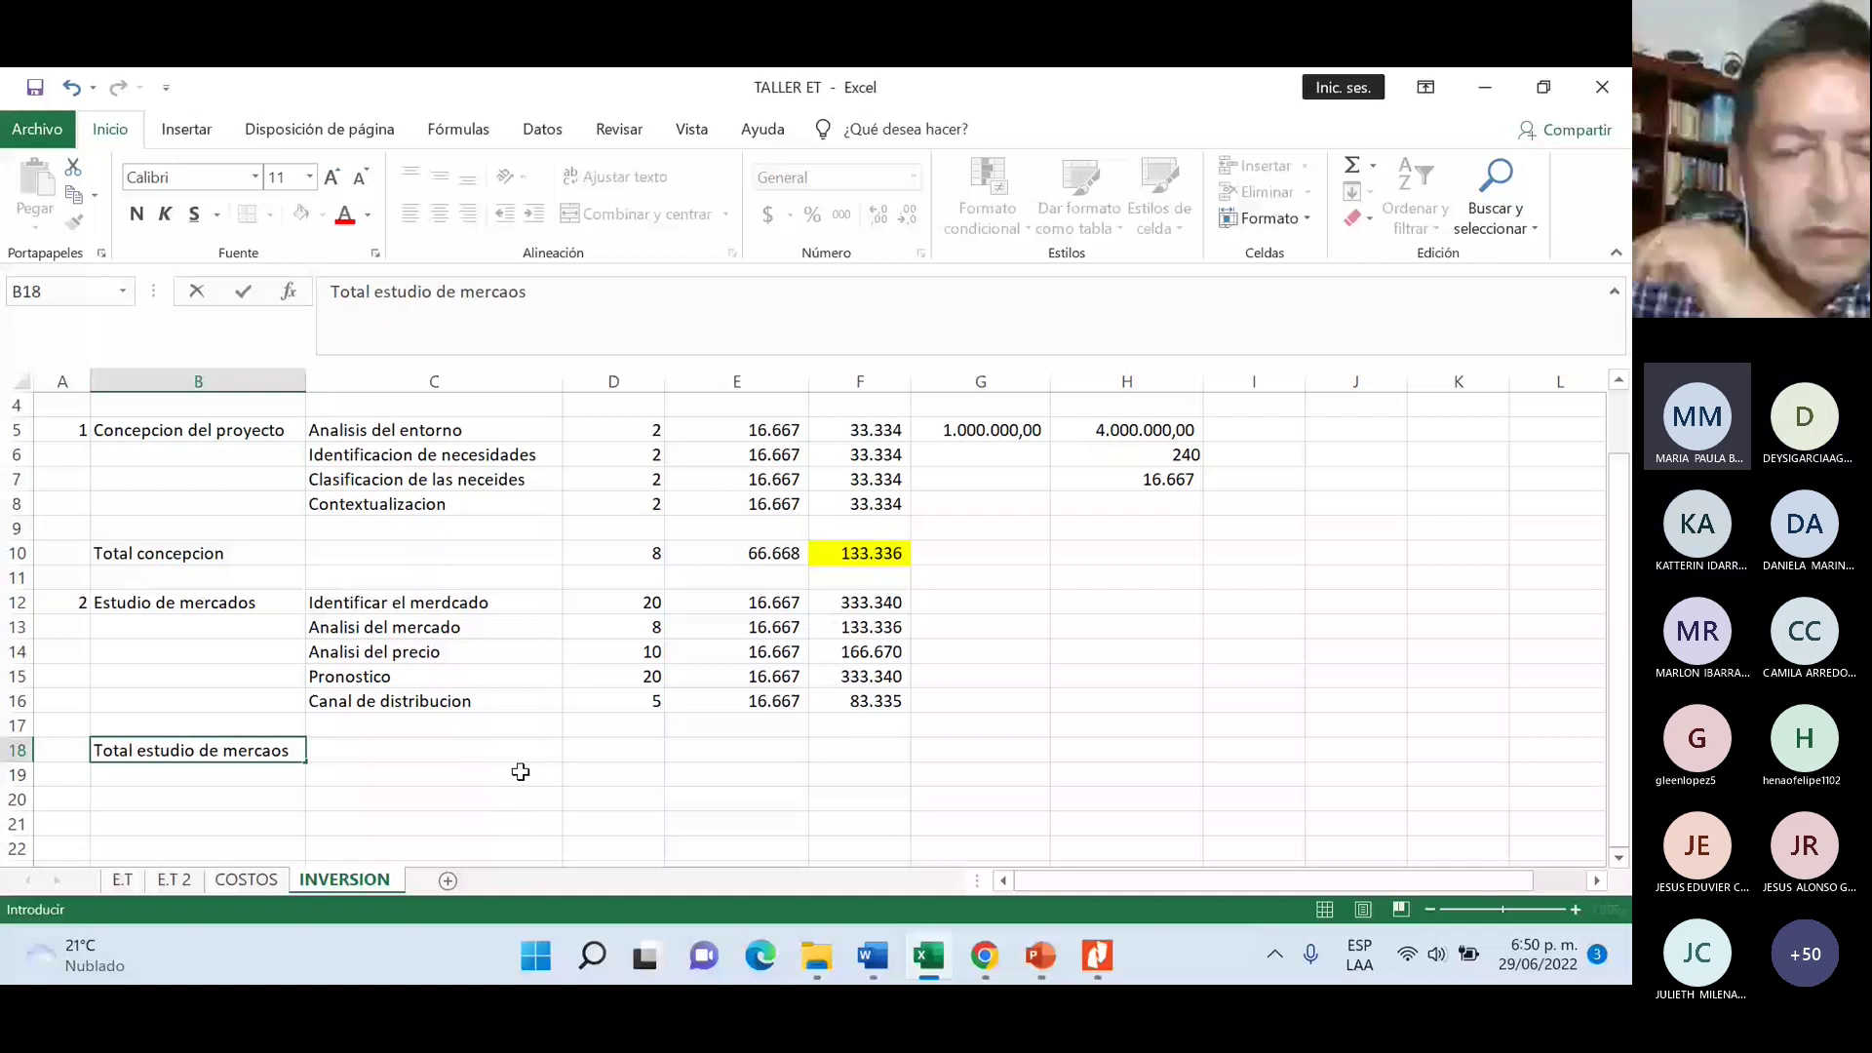
pyautogui.press('Left')
pyautogui.press('Left')
pyautogui.write('d')
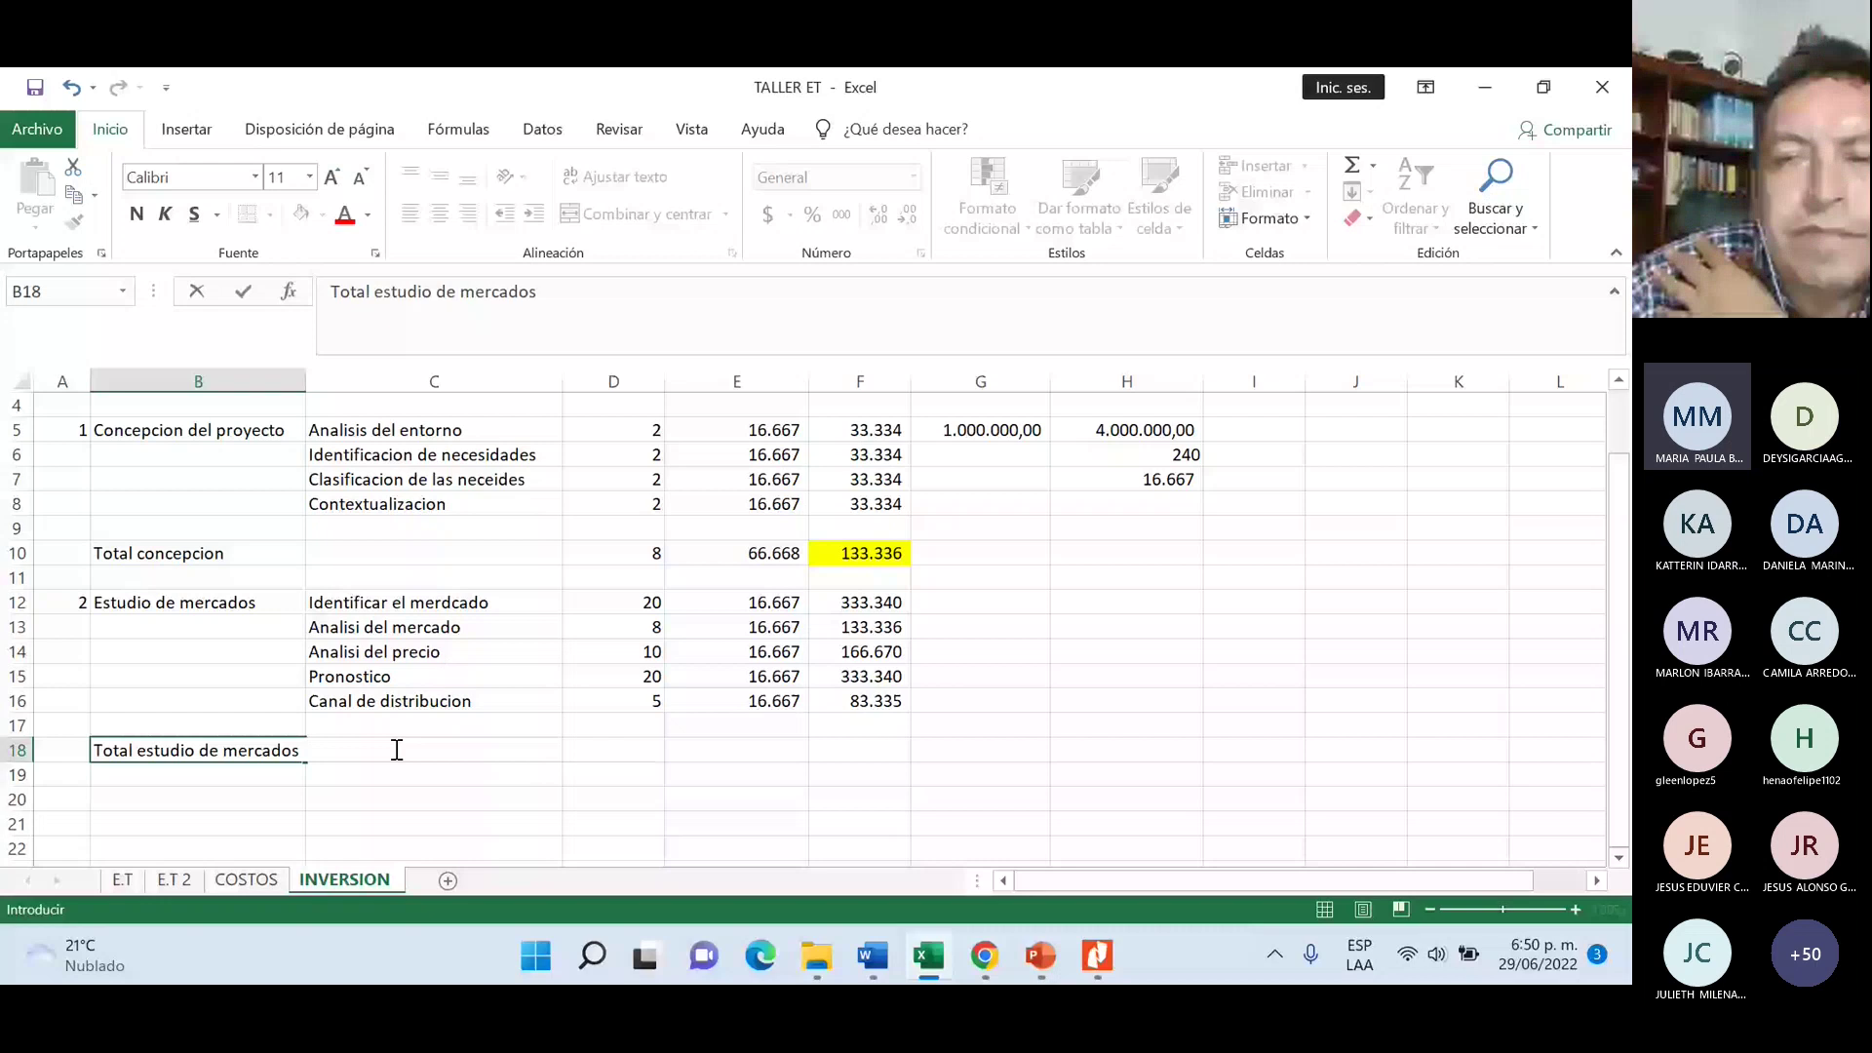
# - Total the Estudio de mercados hours, Inversion and Tinversion columns in D18, E18 and F18 with SUMA
pyautogui.click(614, 749)
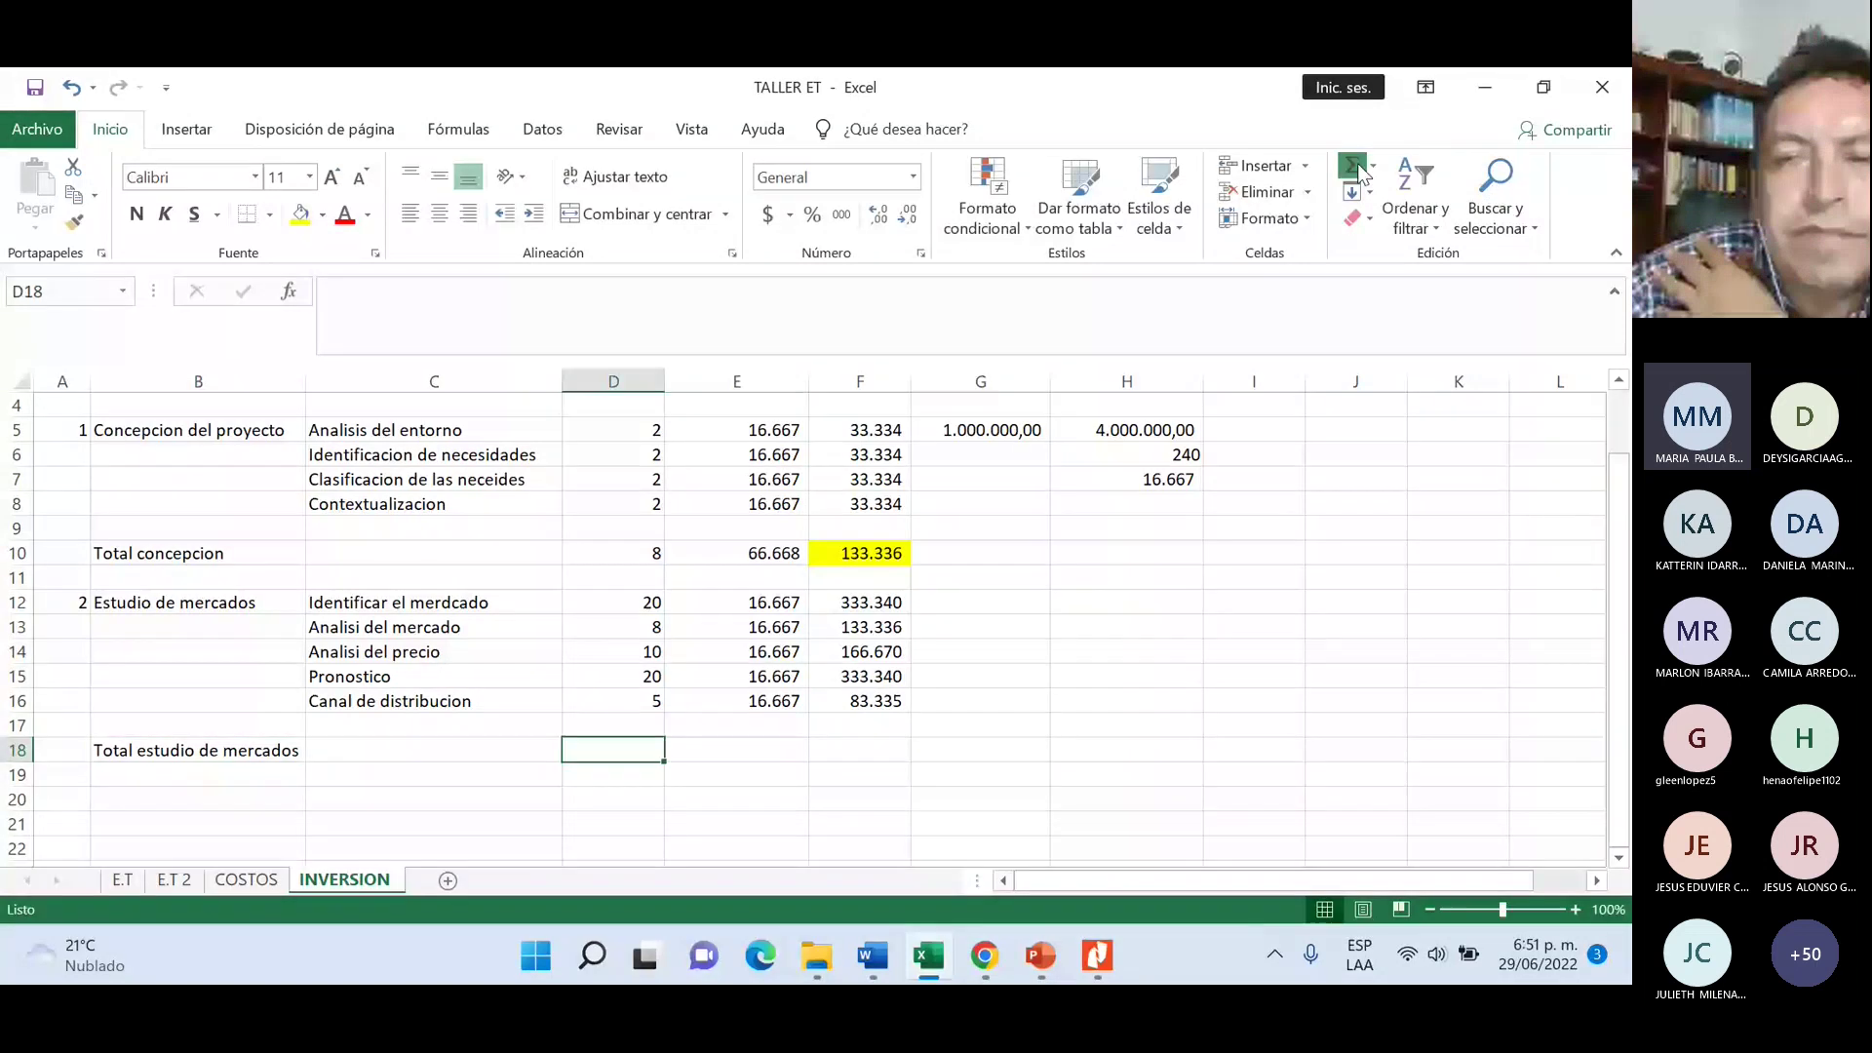
pyautogui.click(1354, 167)
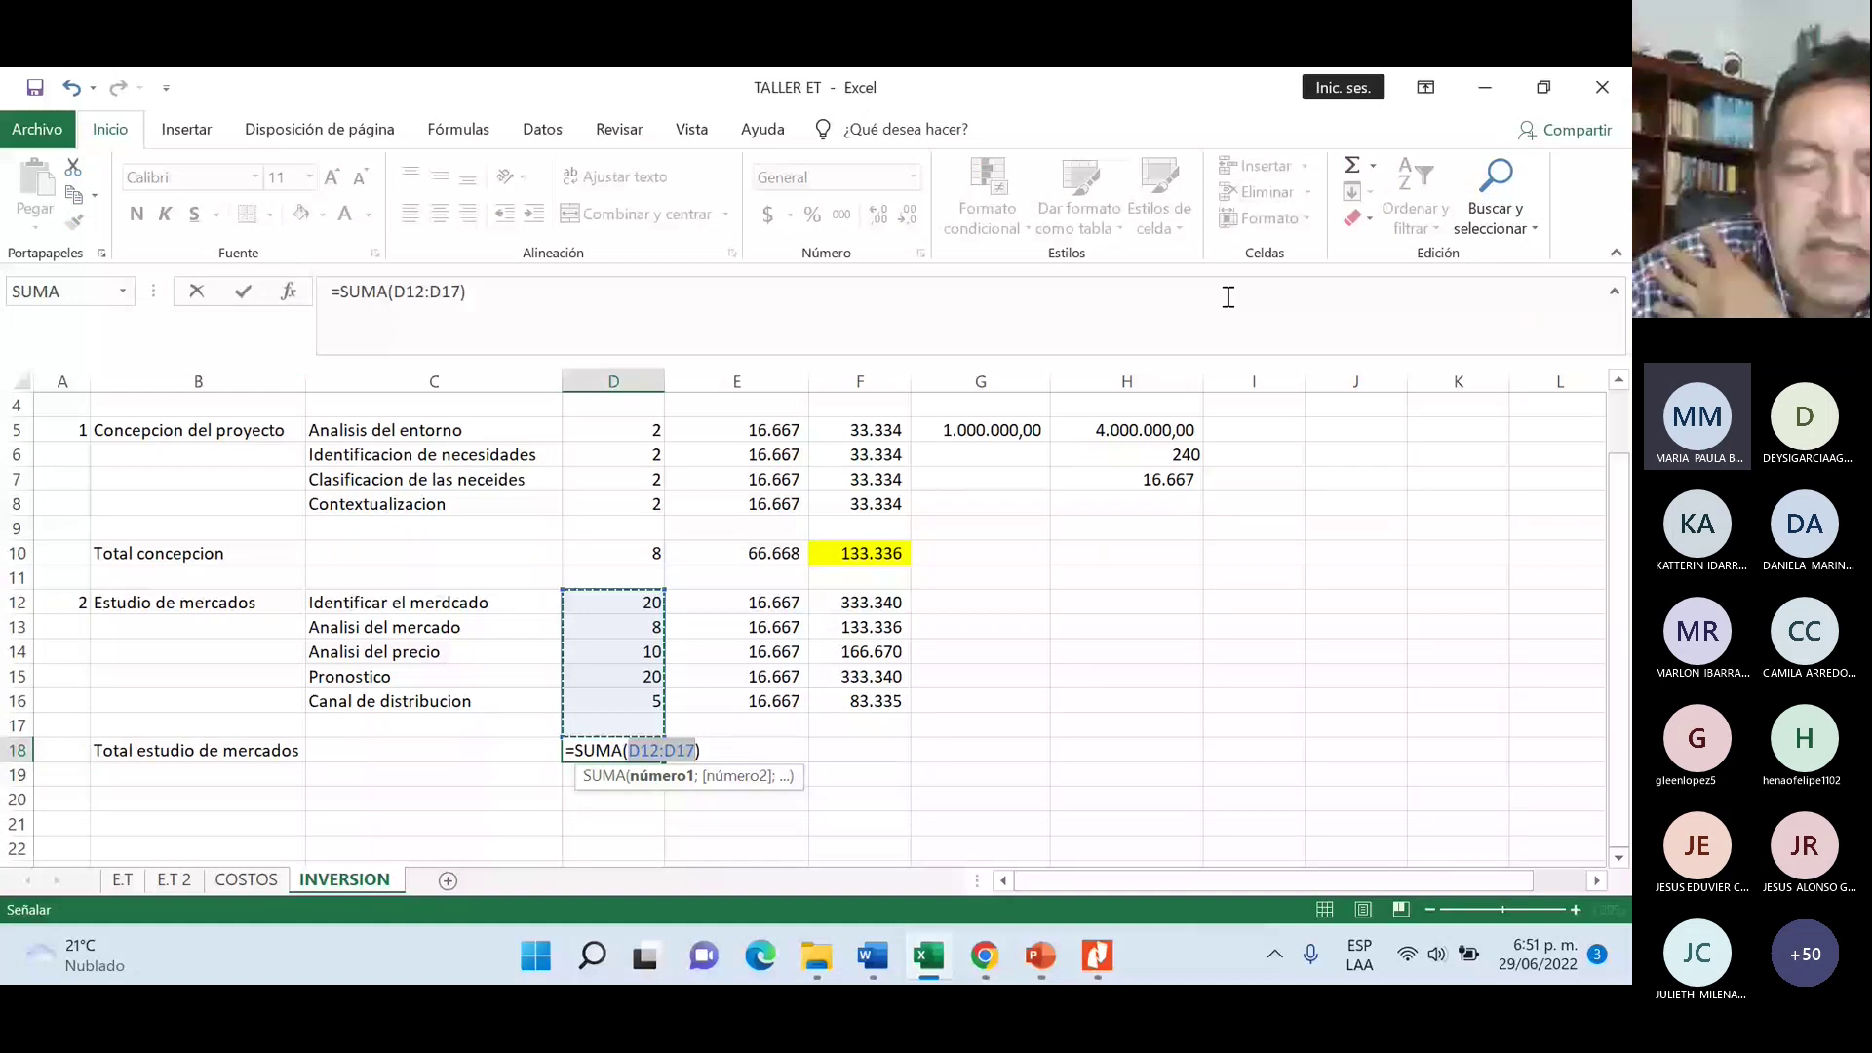
pyautogui.press('Tab')
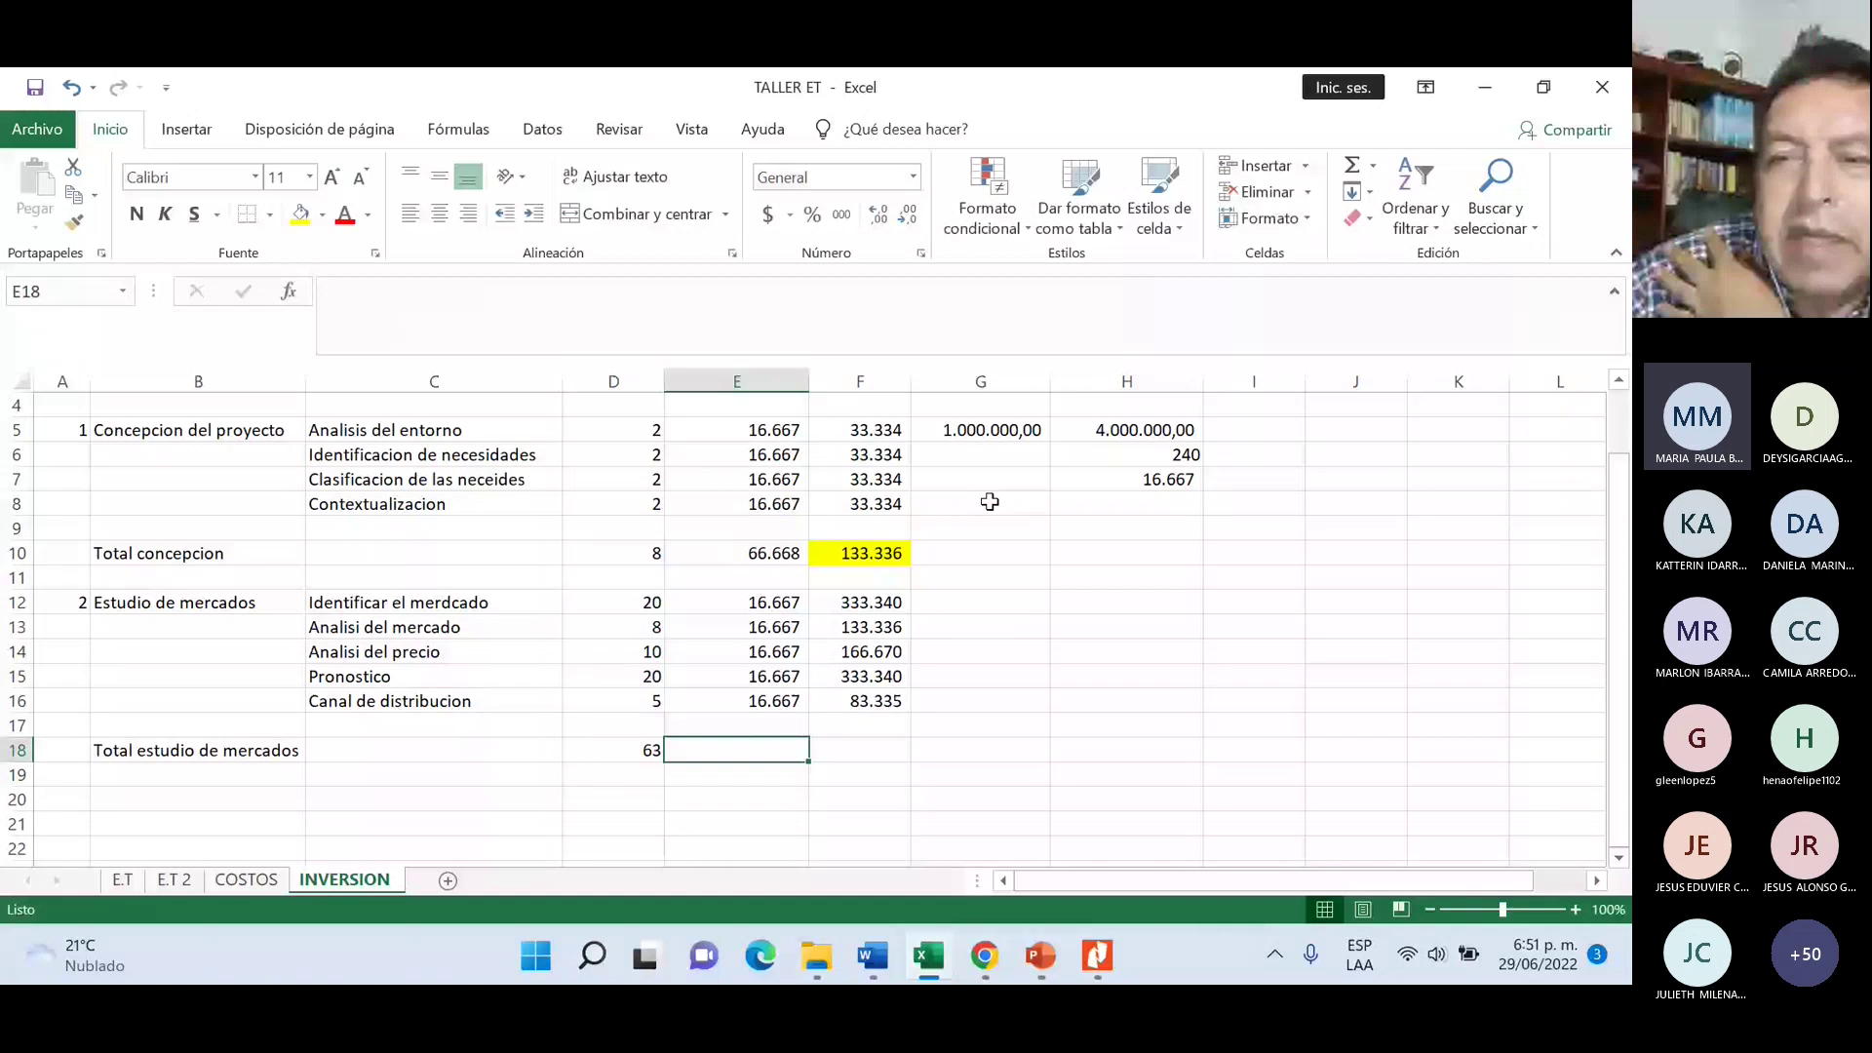
pyautogui.click(1352, 168)
pyautogui.press('Return')
pyautogui.press('Up')
pyautogui.press('Right')
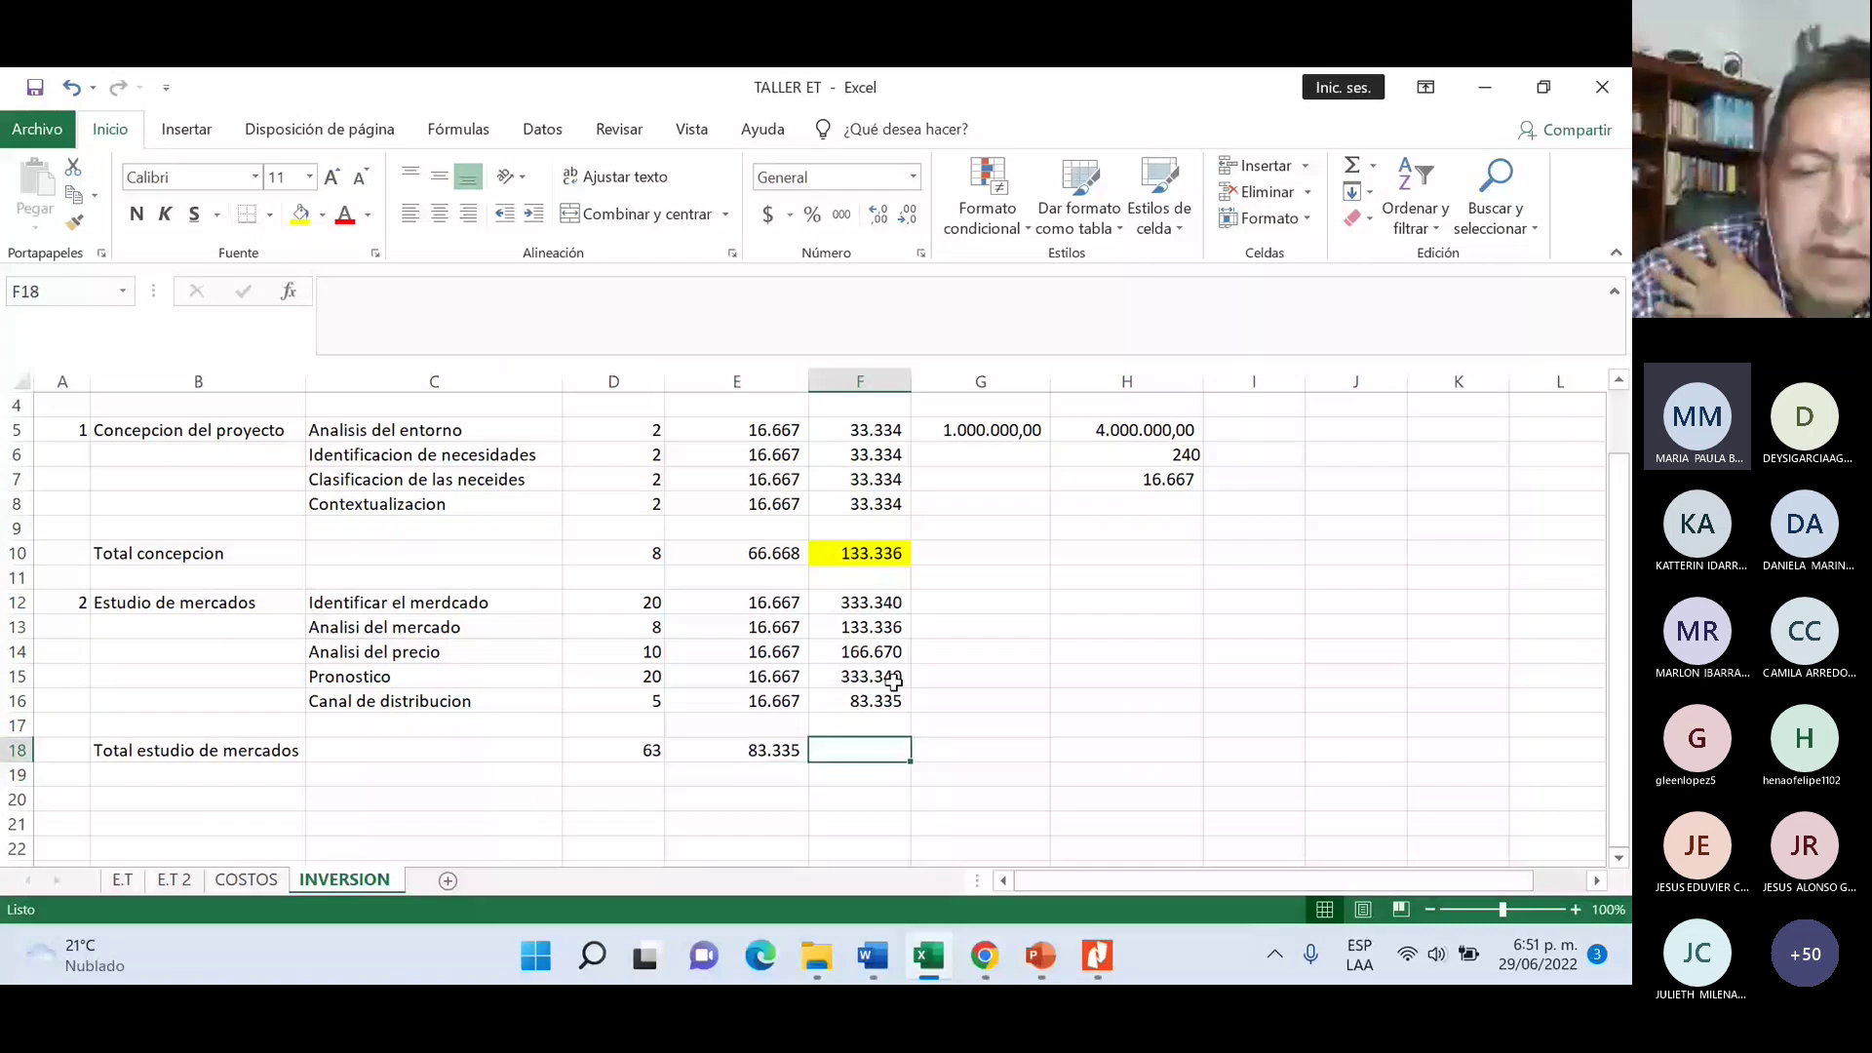
pyautogui.hotkey('alt', '=')
pyautogui.press('Return')
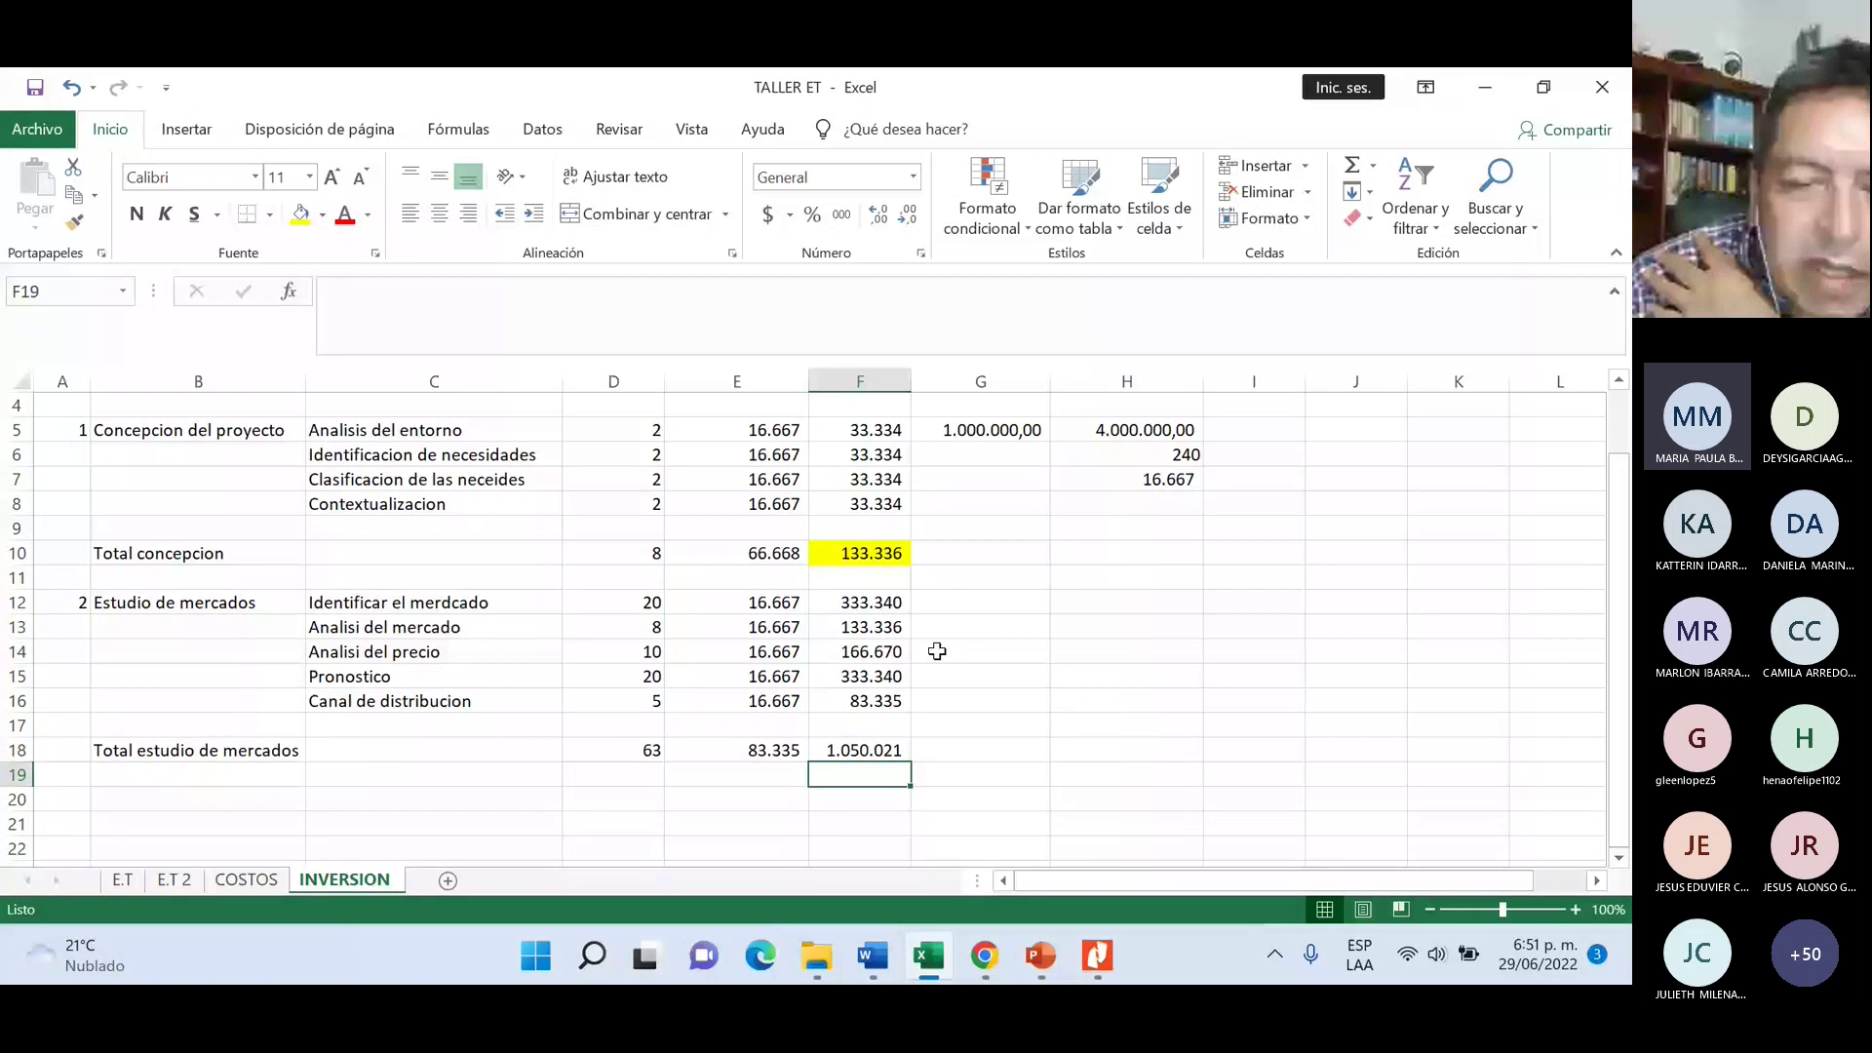
pyautogui.click(863, 753)
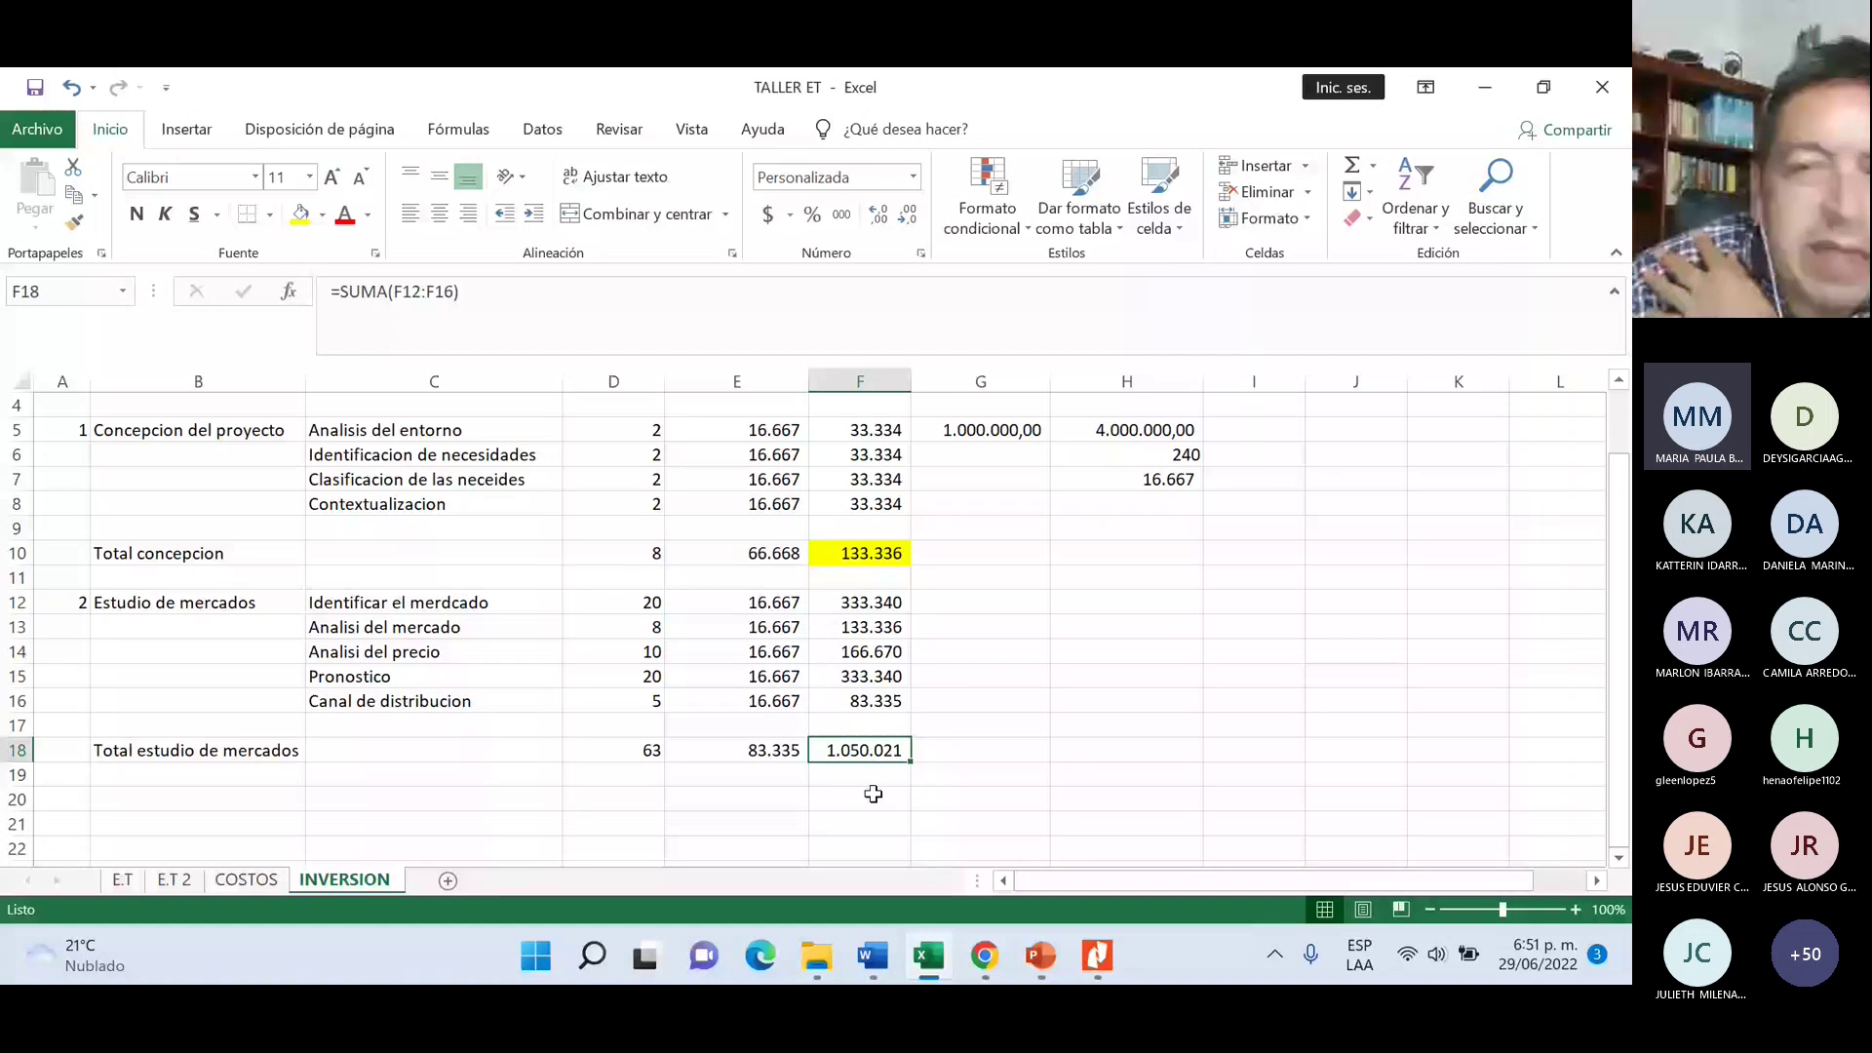
# - Start a new stage in row 20 with number 2 in A20 and "Estudi tecnoco" in B20
pyautogui.scroll(-1, 872, 794)
pyautogui.click(61, 725)
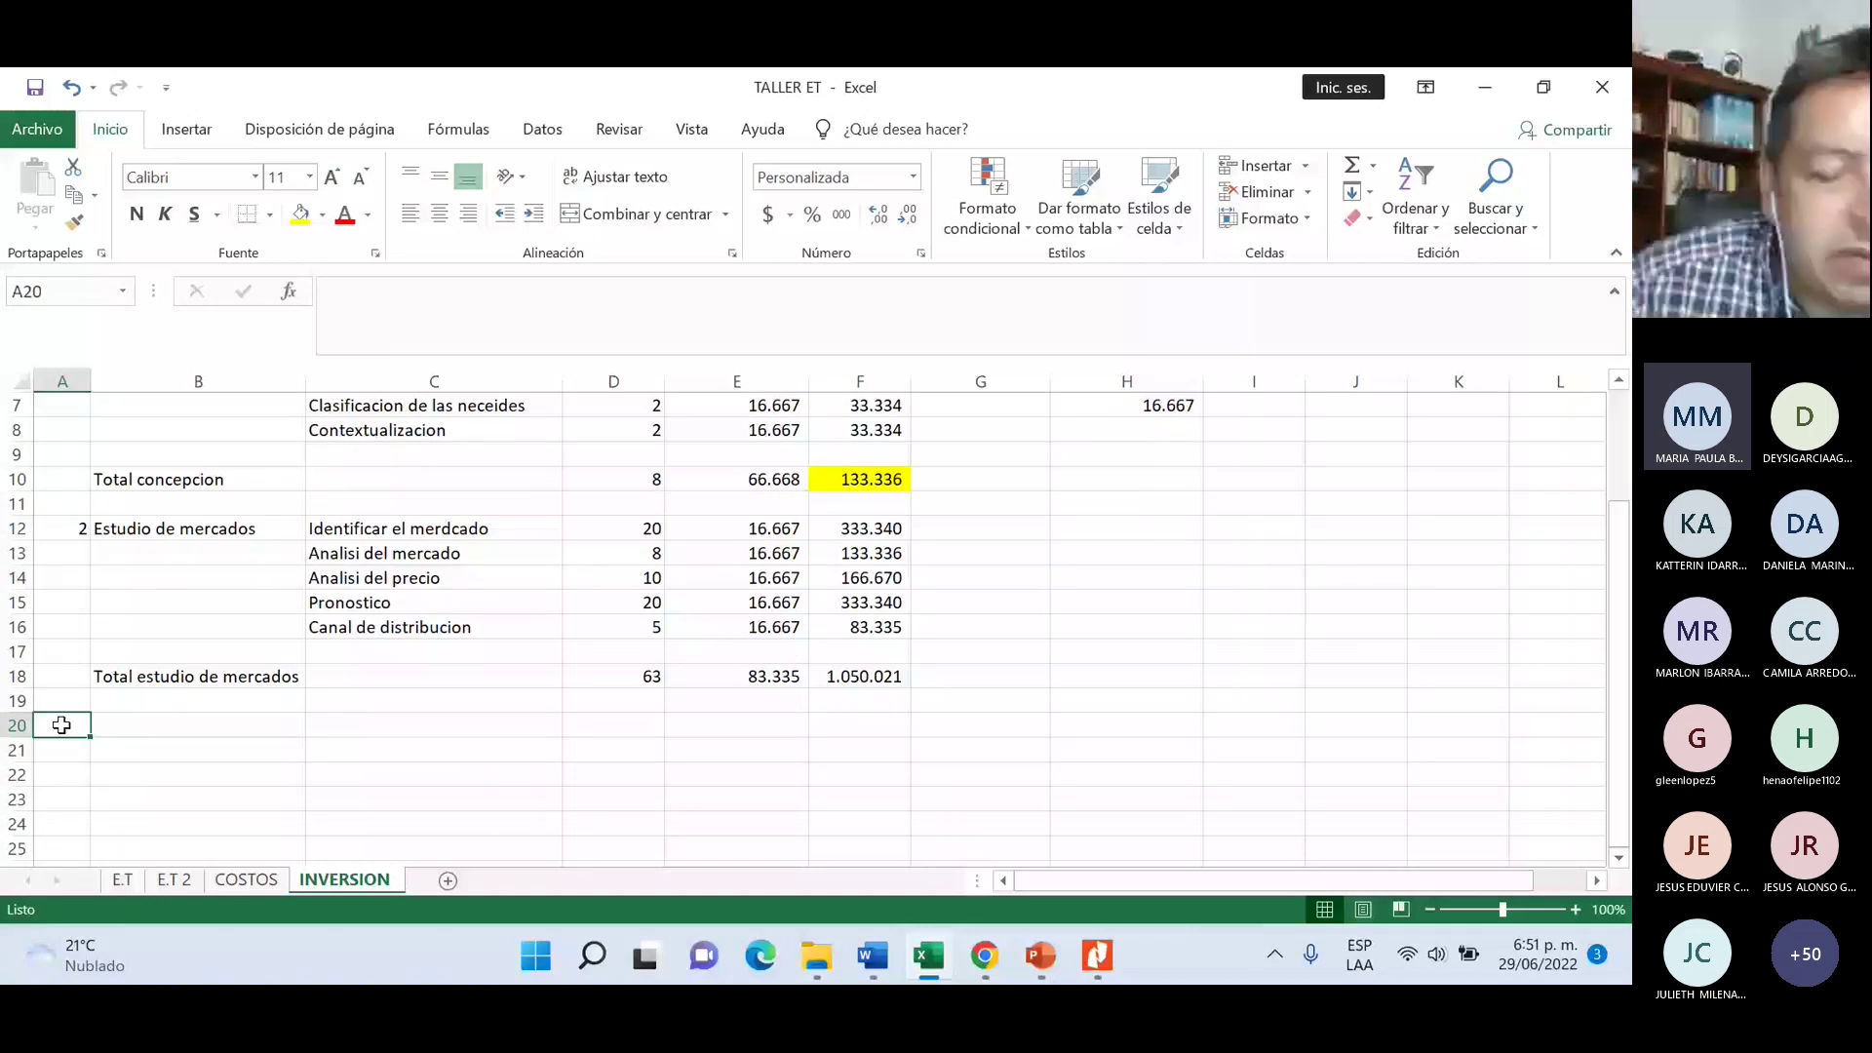
pyautogui.write('2')
pyautogui.press('Tab')
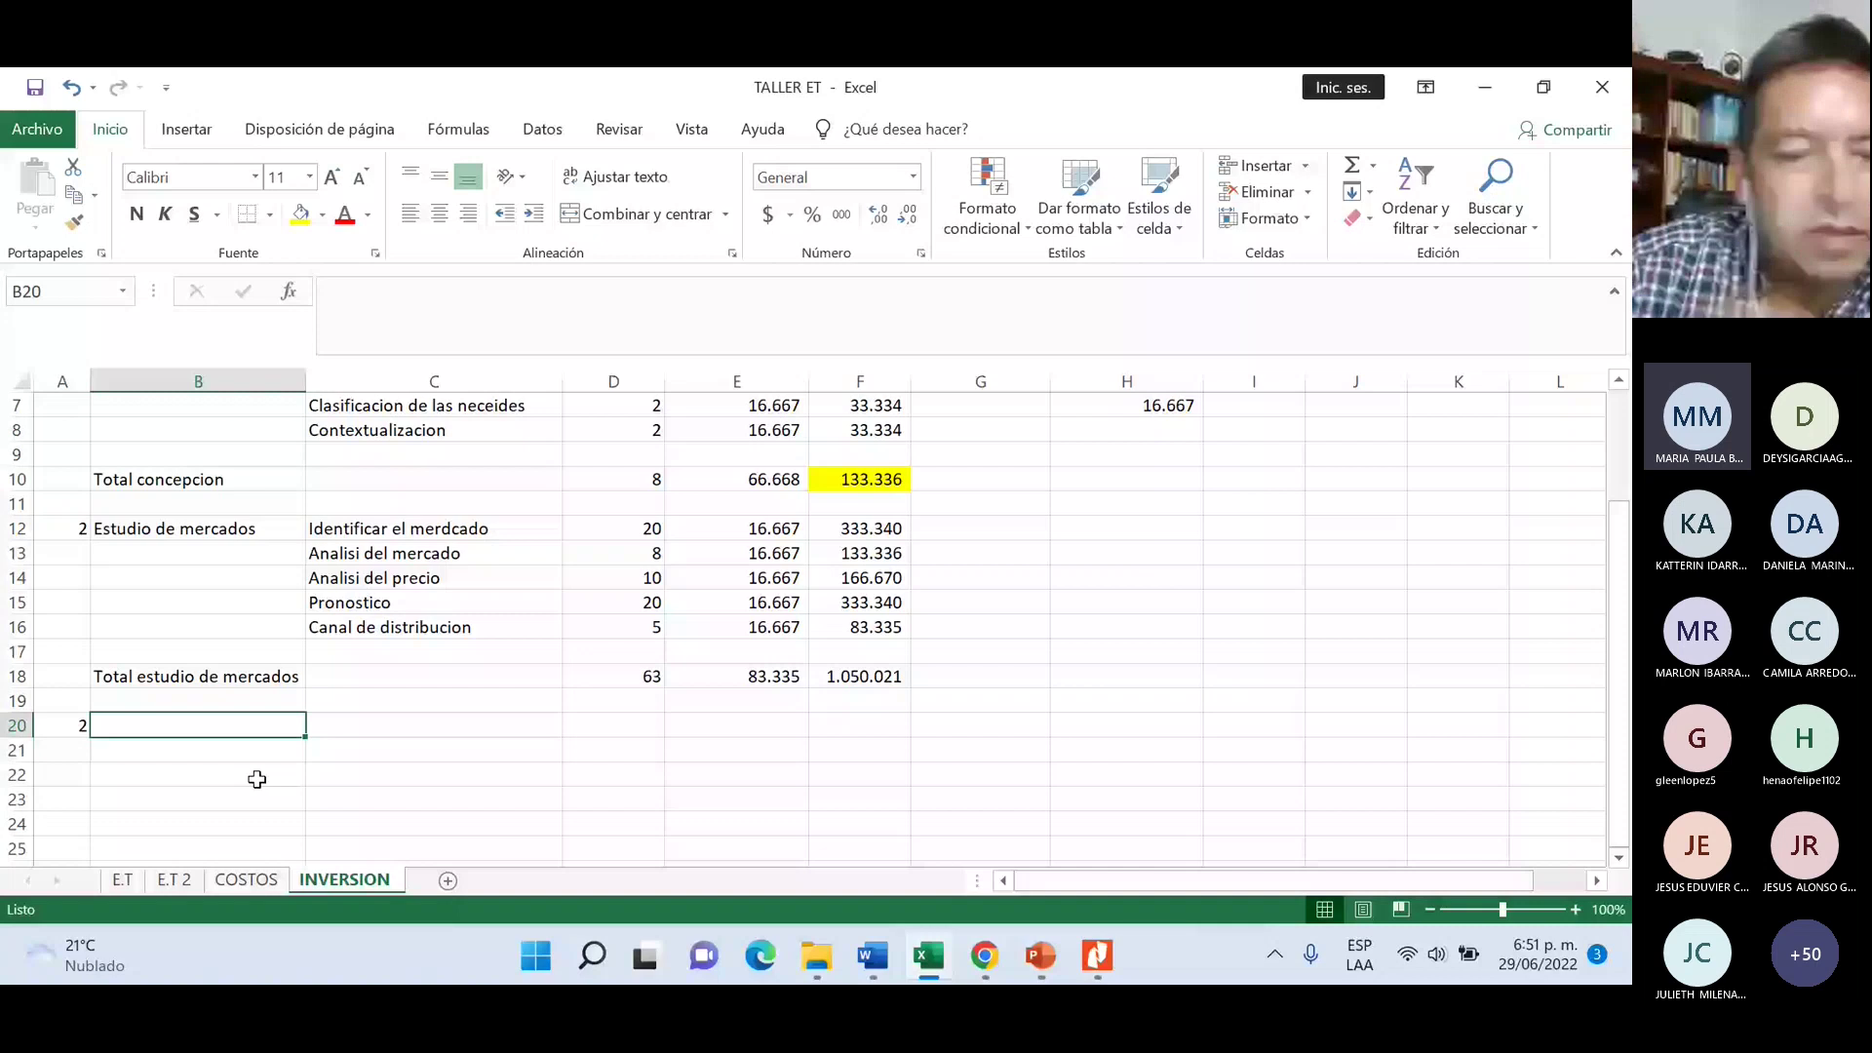
pyautogui.write('Estudi tecno')
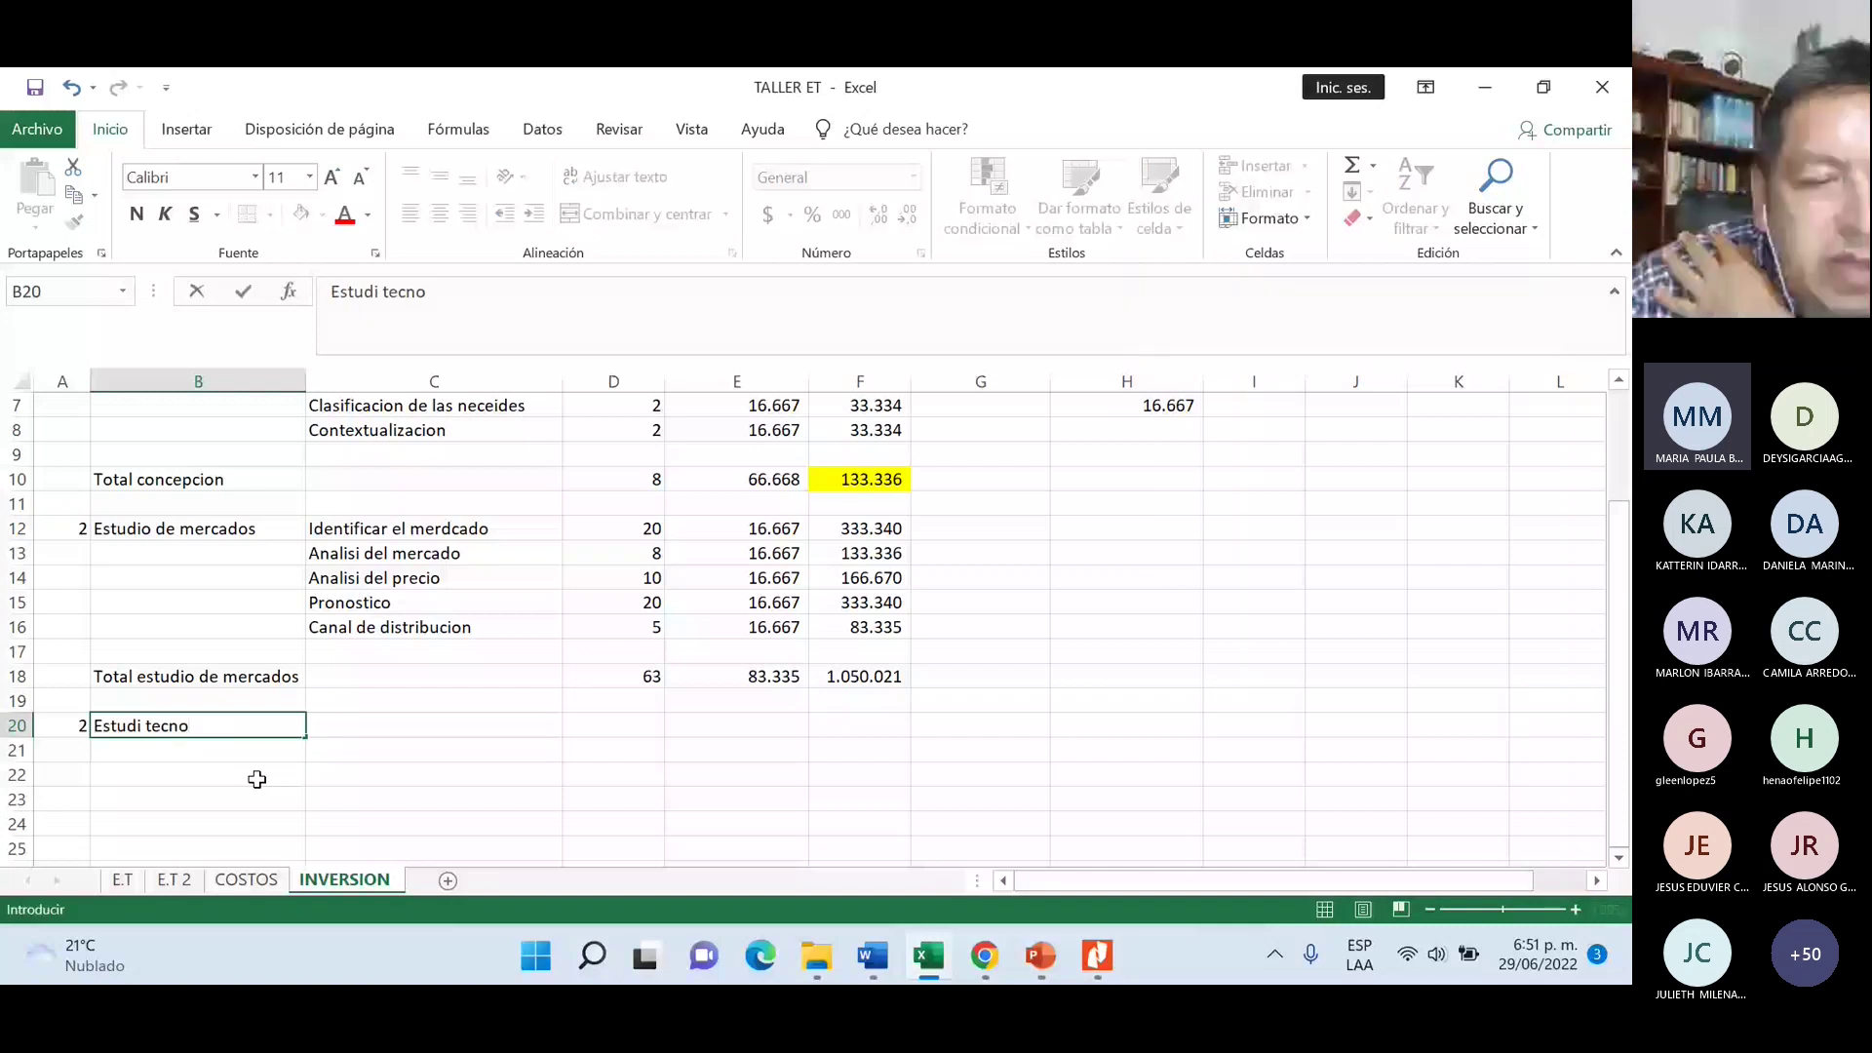
pyautogui.write('co')
pyautogui.click(406, 739)
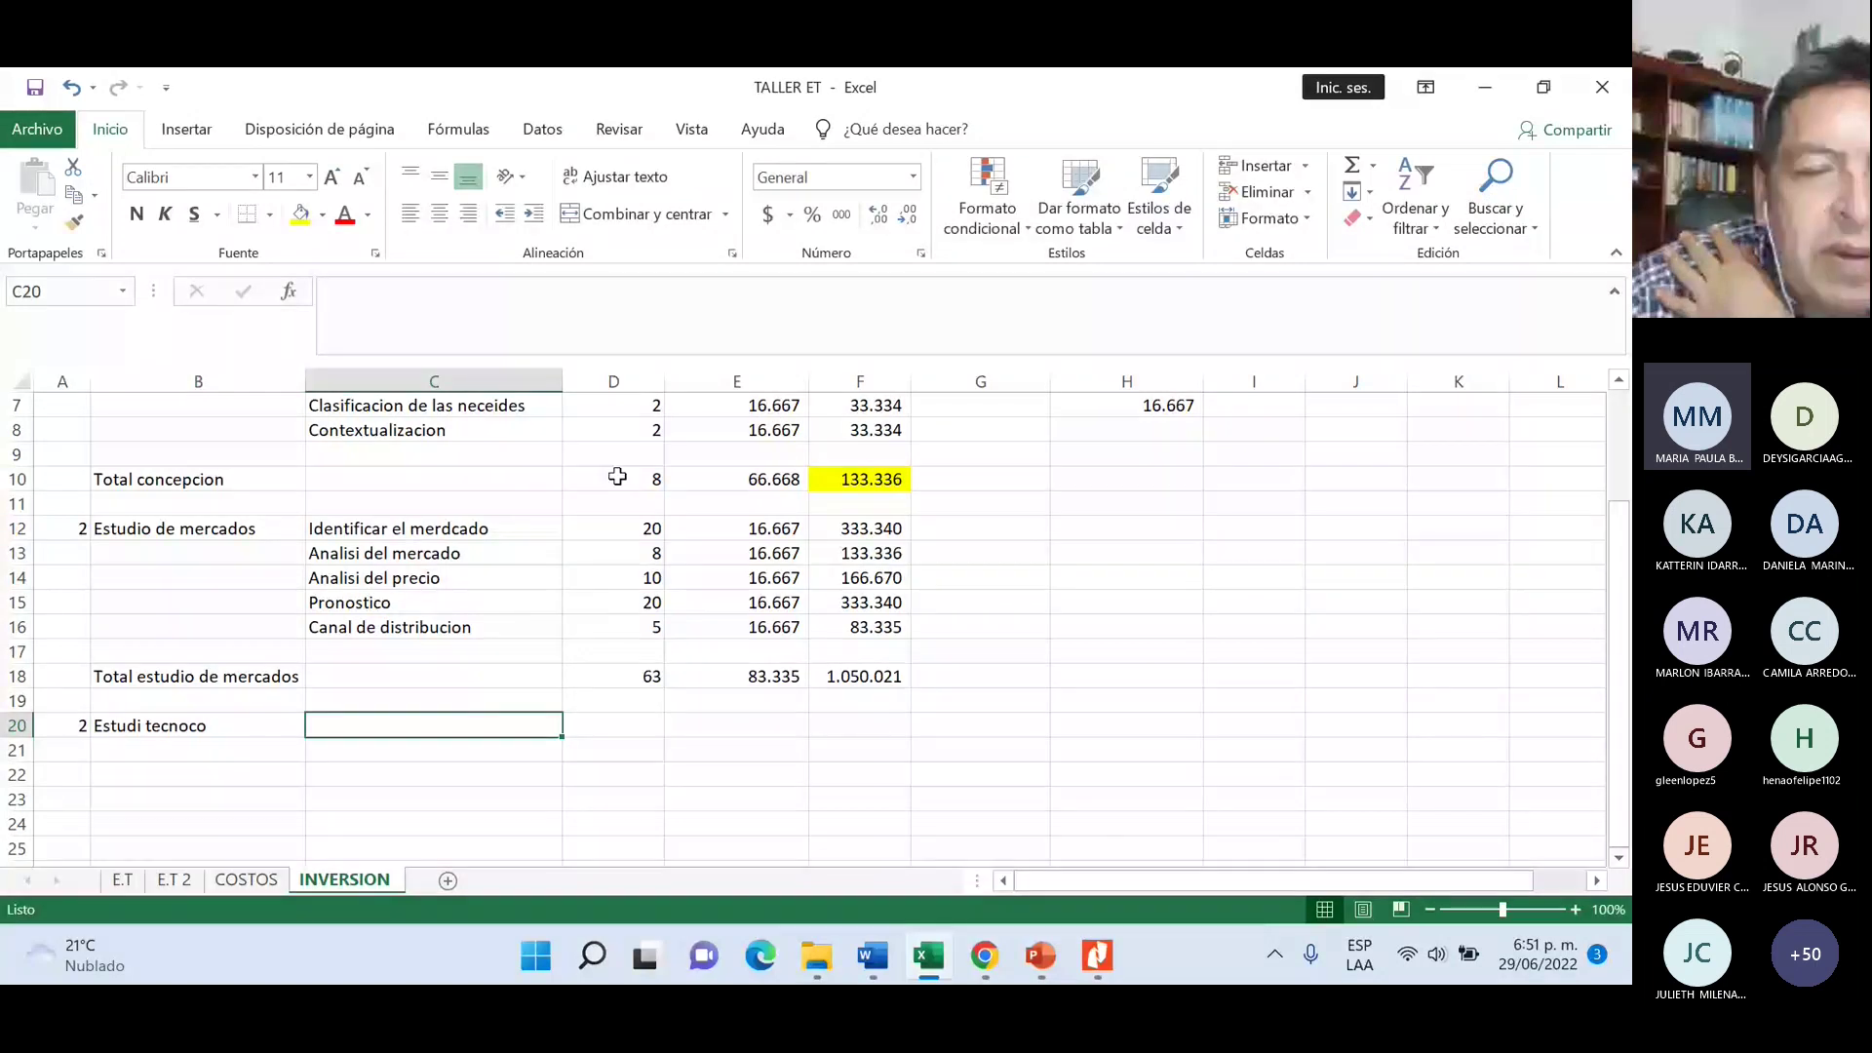
# - Insert an entire blank column at D, between the activity names and their hours
pyautogui.click(614, 430)
pyautogui.scroll(1, 614, 432)
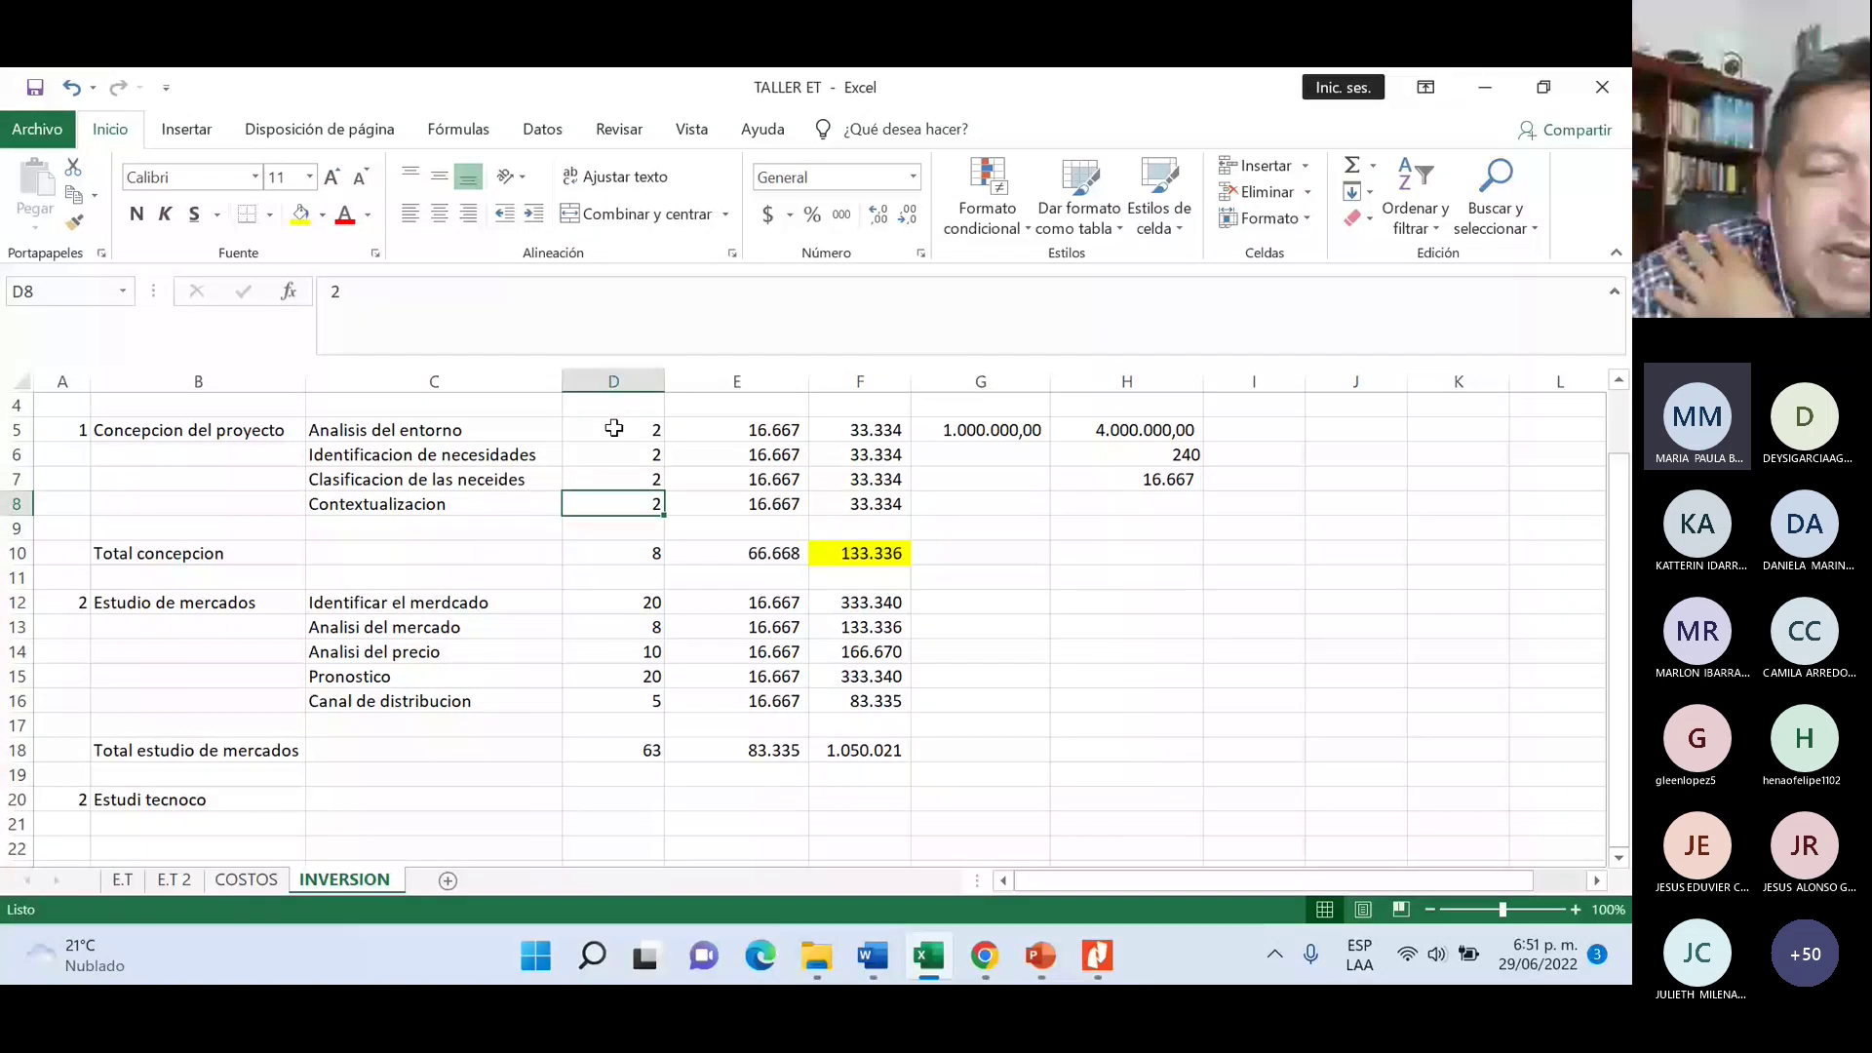
pyautogui.rightClick(614, 429)
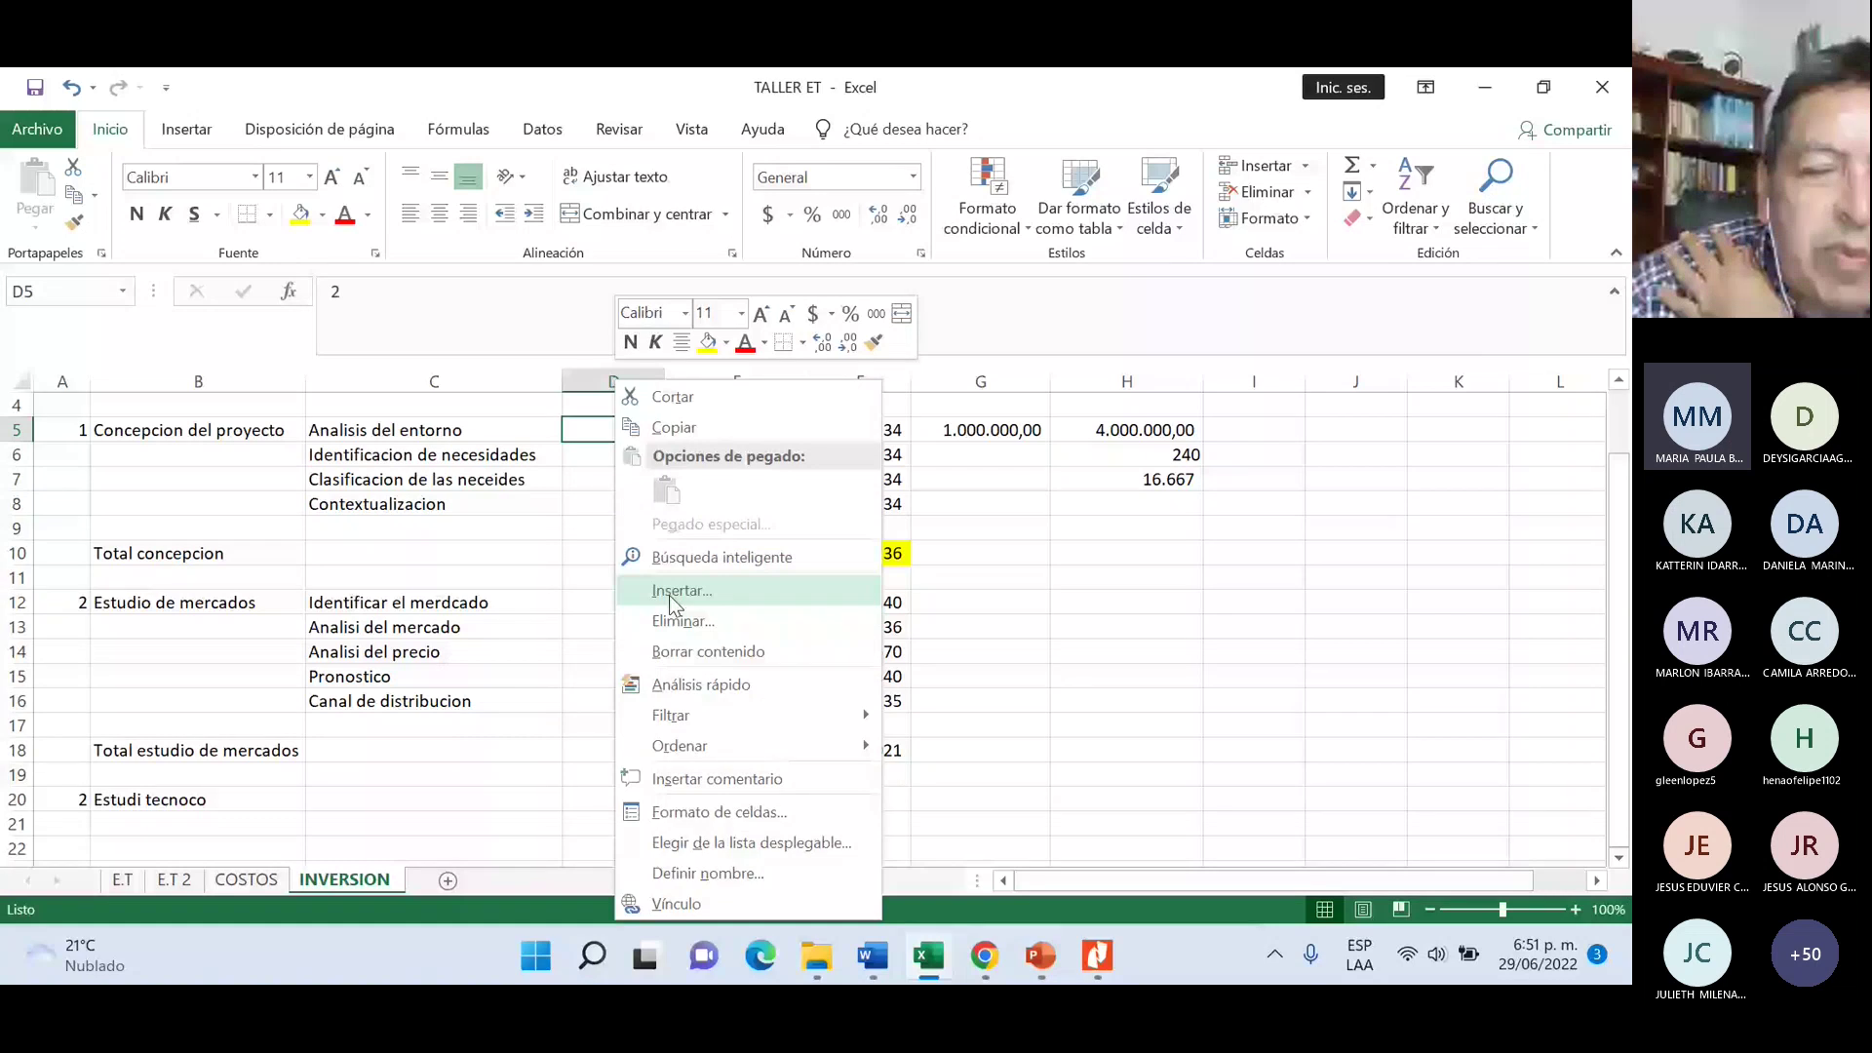
pyautogui.click(668, 592)
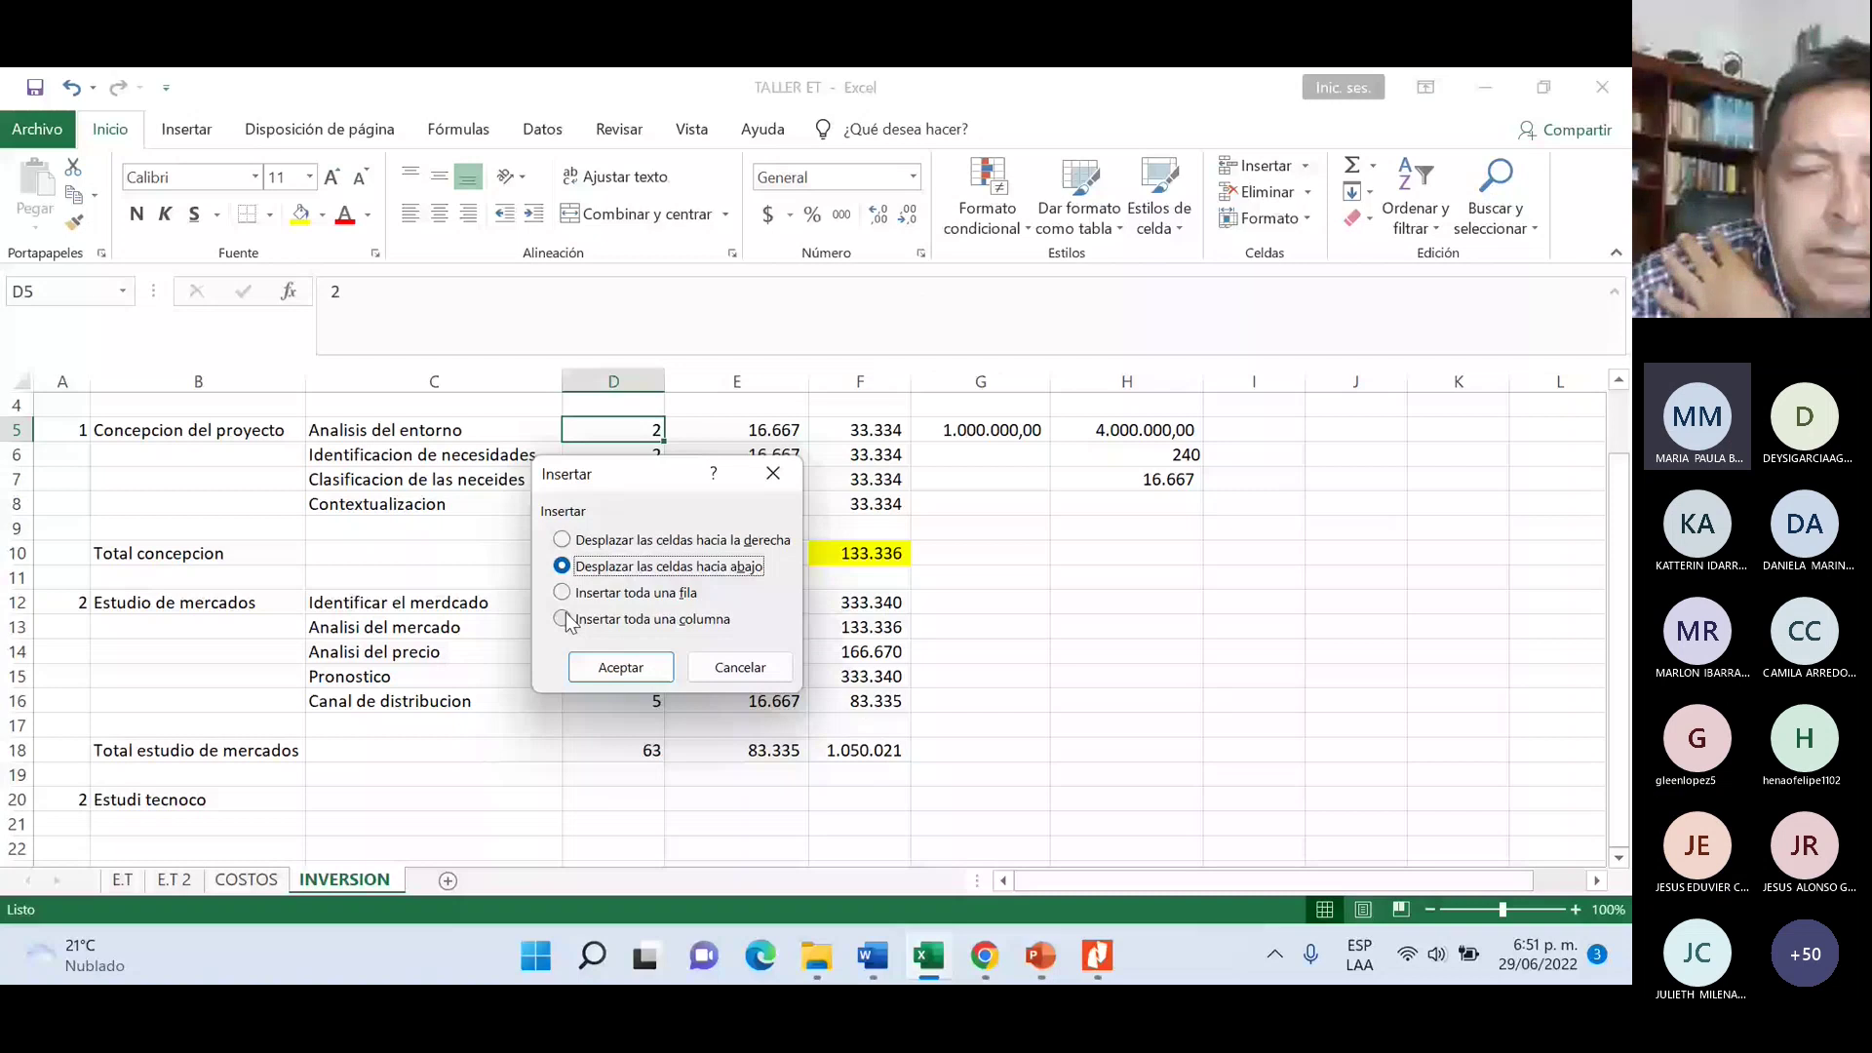
pyautogui.click(563, 619)
pyautogui.click(620, 667)
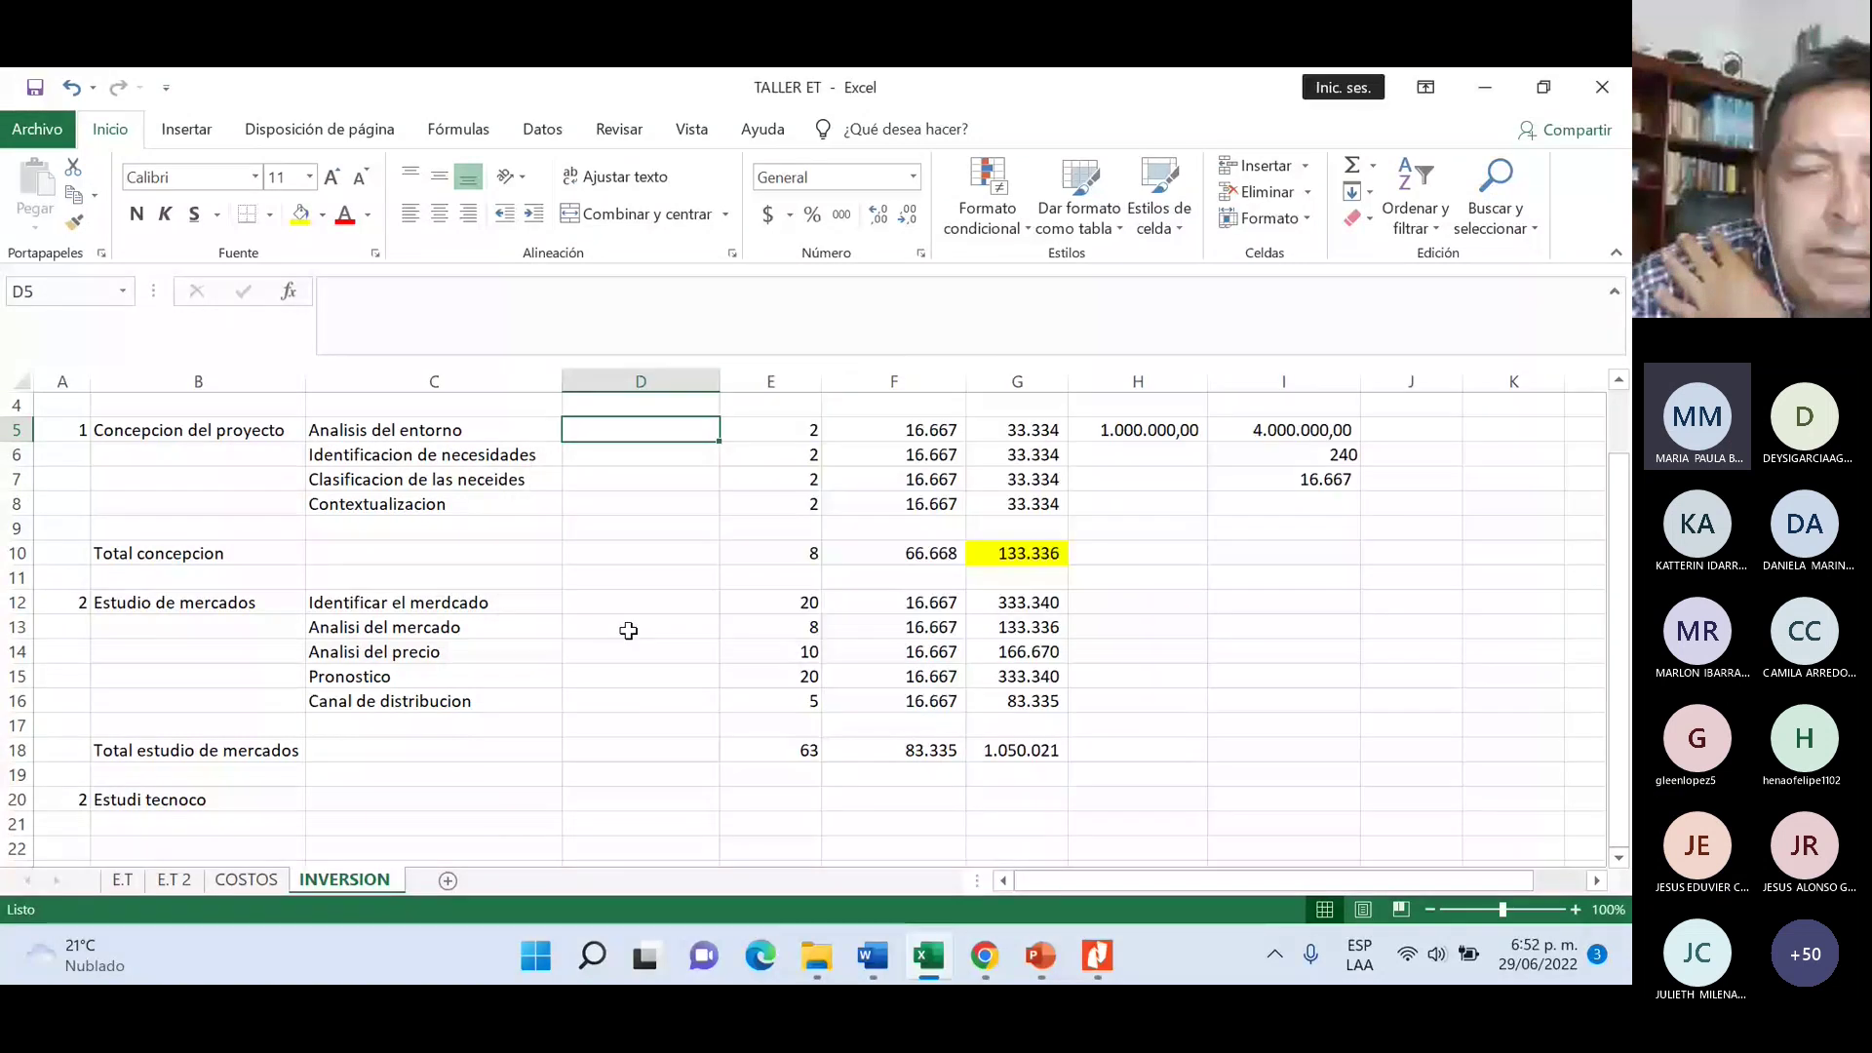
# - List the Estudi tecnoco activities Ingenieria, Tamaño and Localizacion in C21, C22 and C23
pyautogui.scroll(-1, 365, 690)
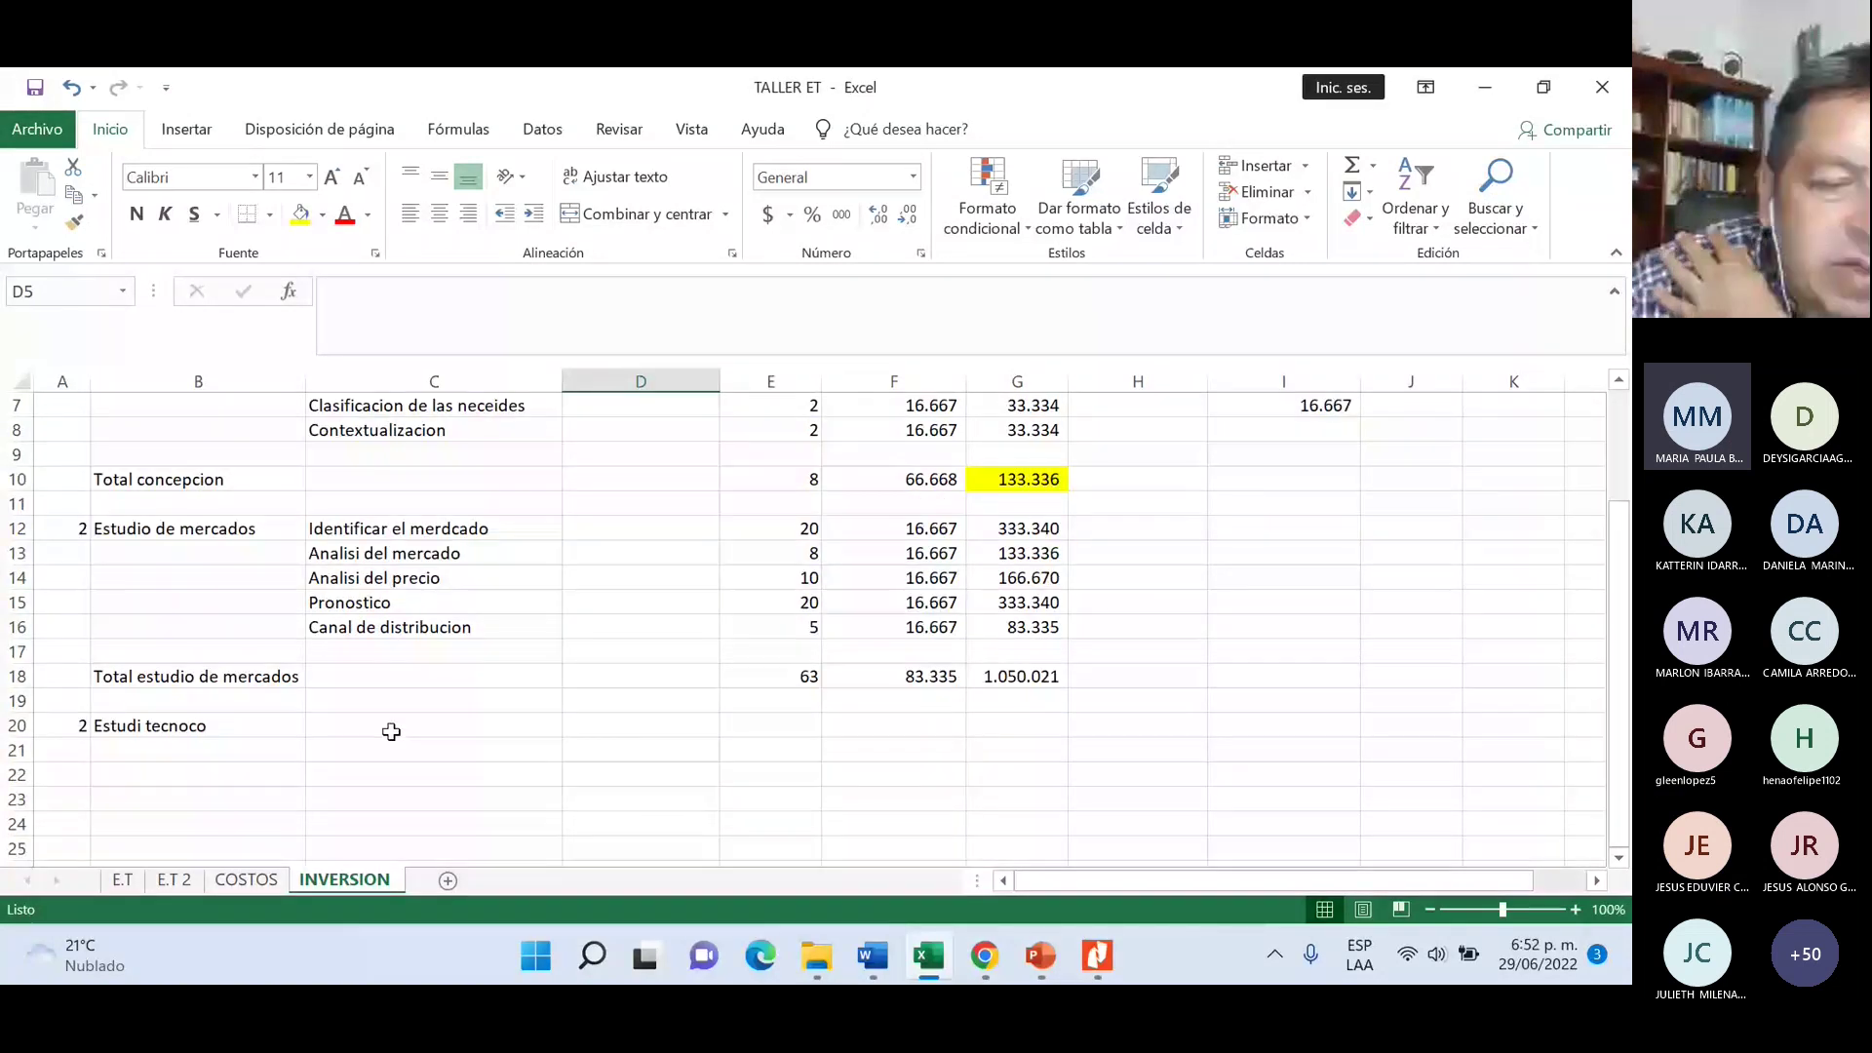
pyautogui.click(429, 750)
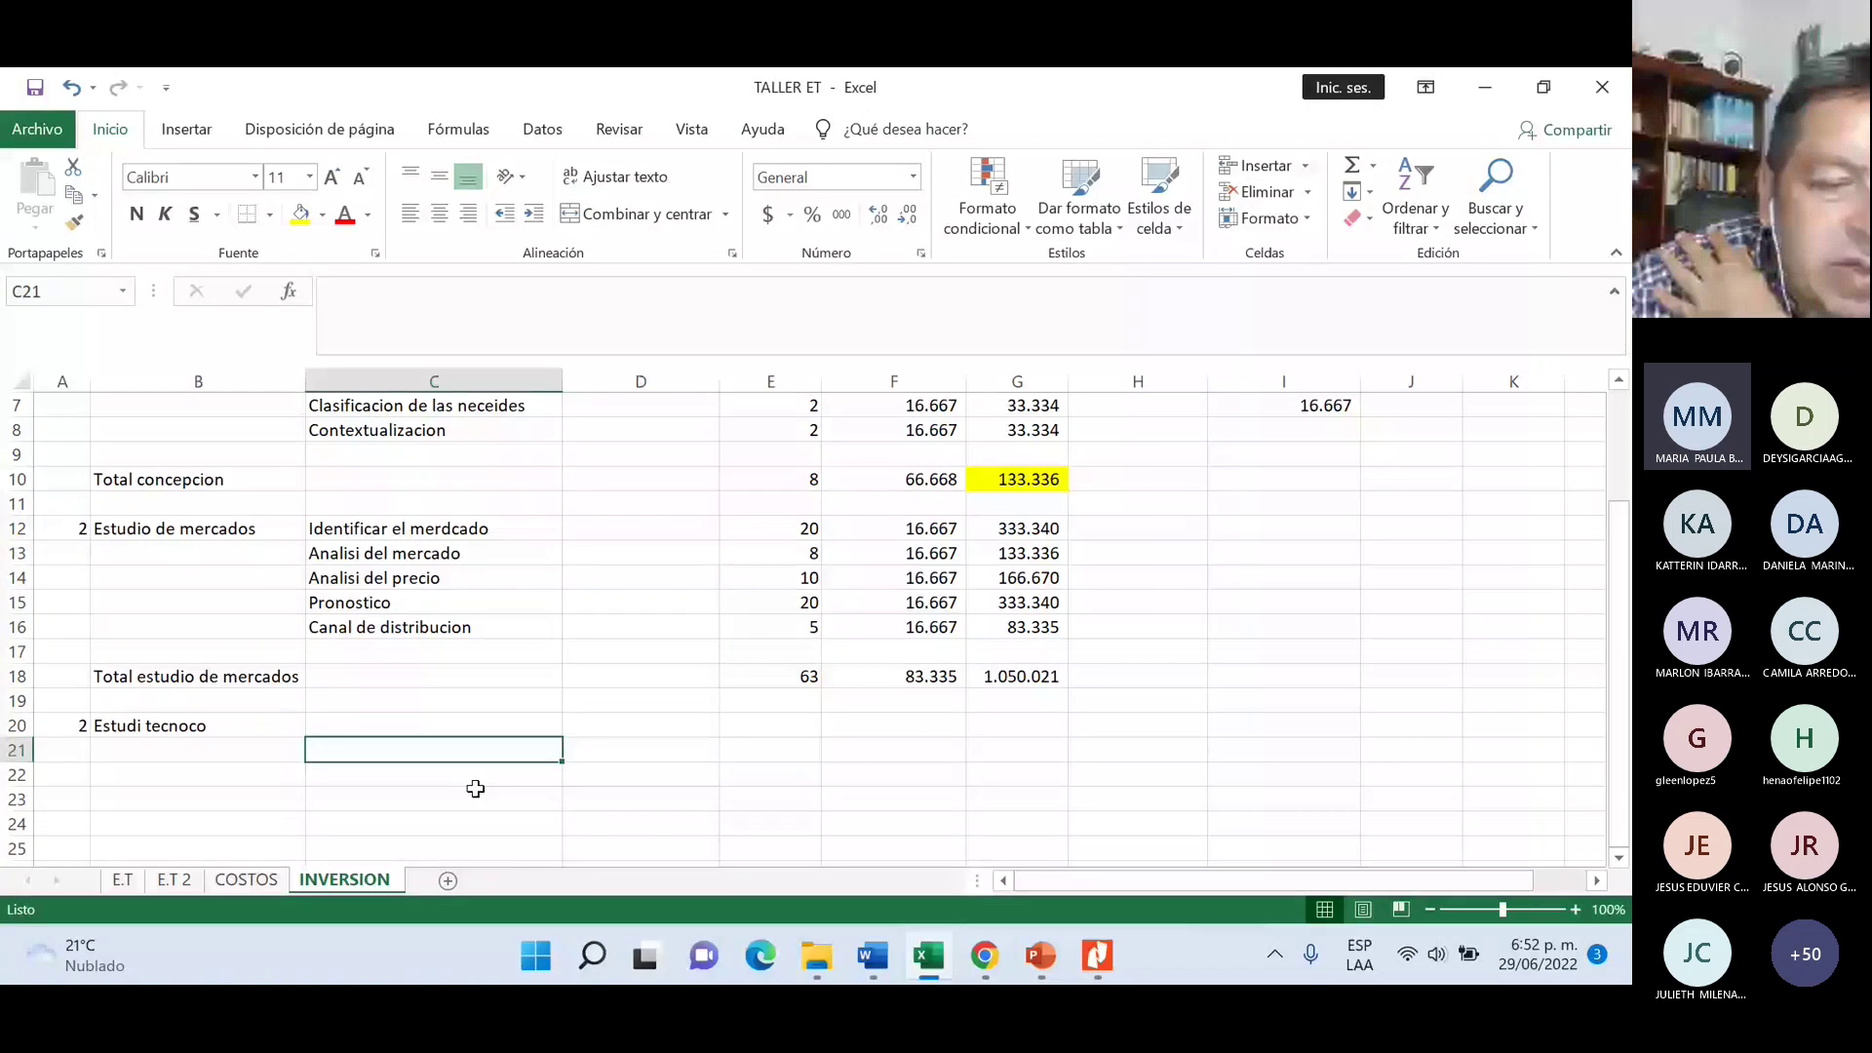
pyautogui.write('I')
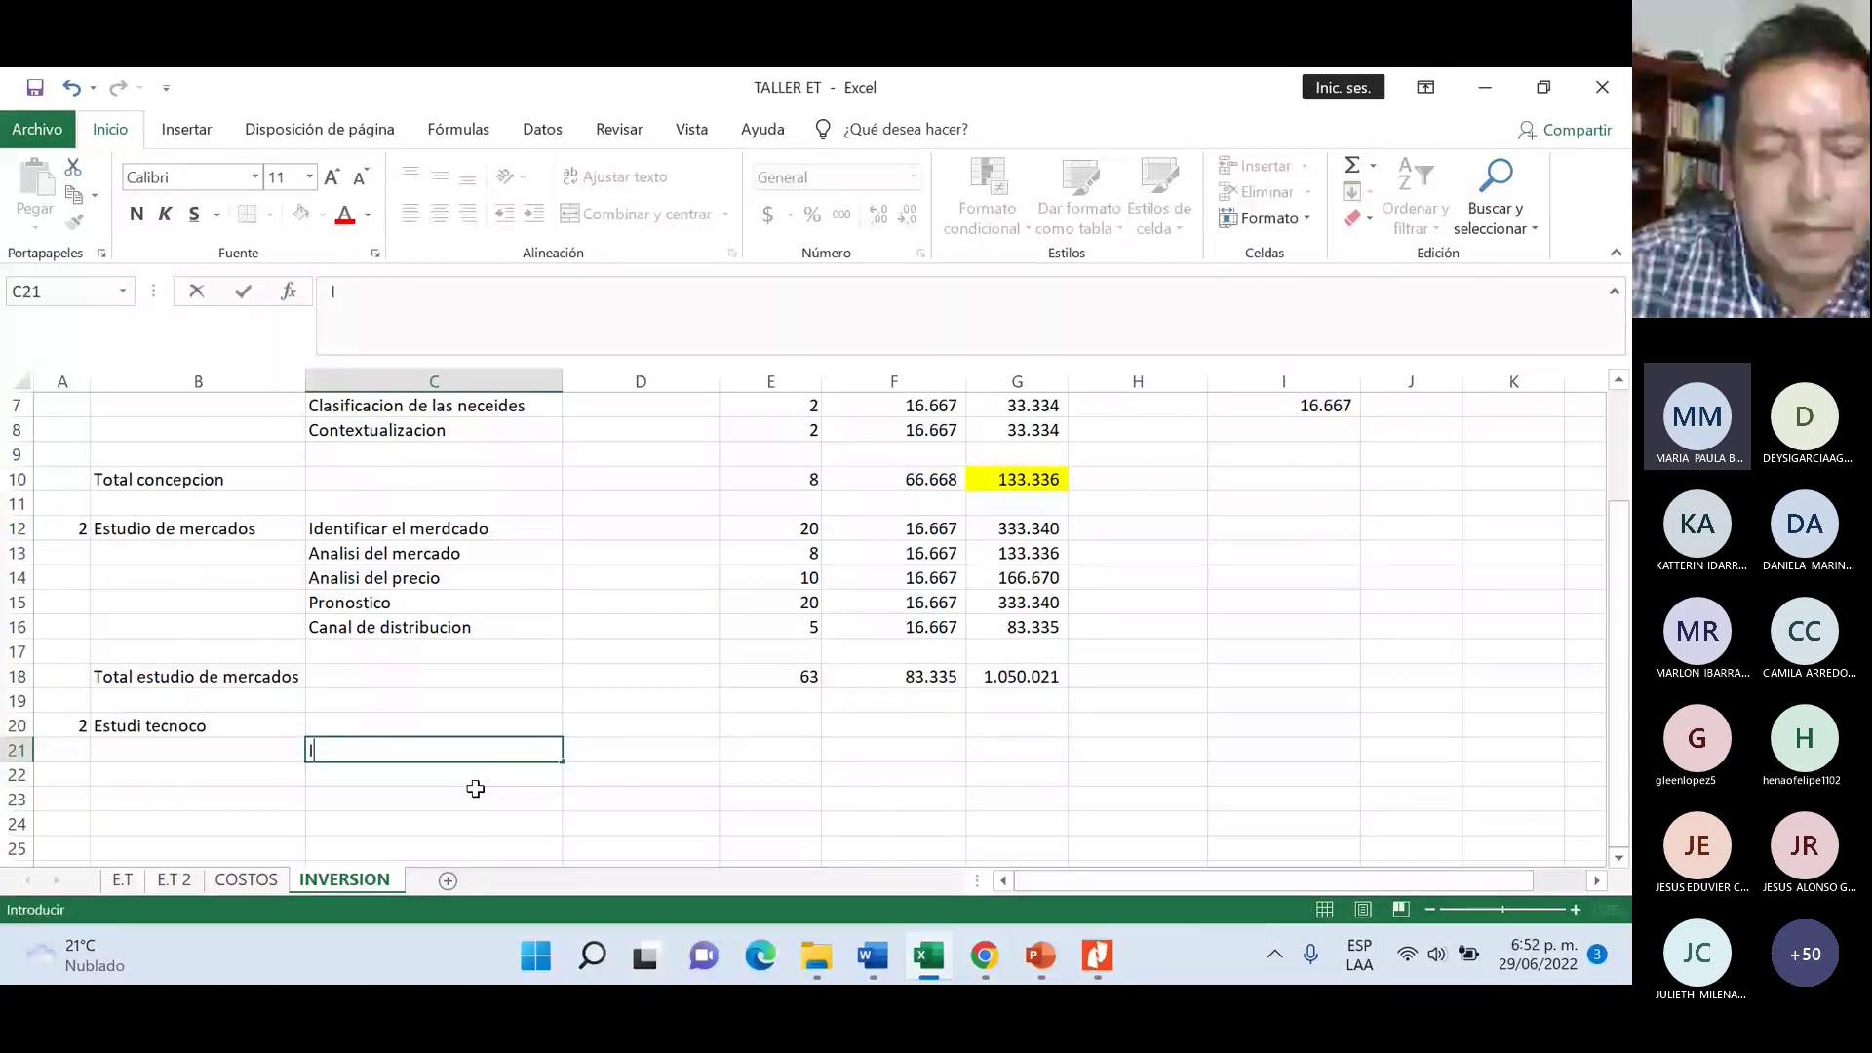
pyautogui.write('ngenieria')
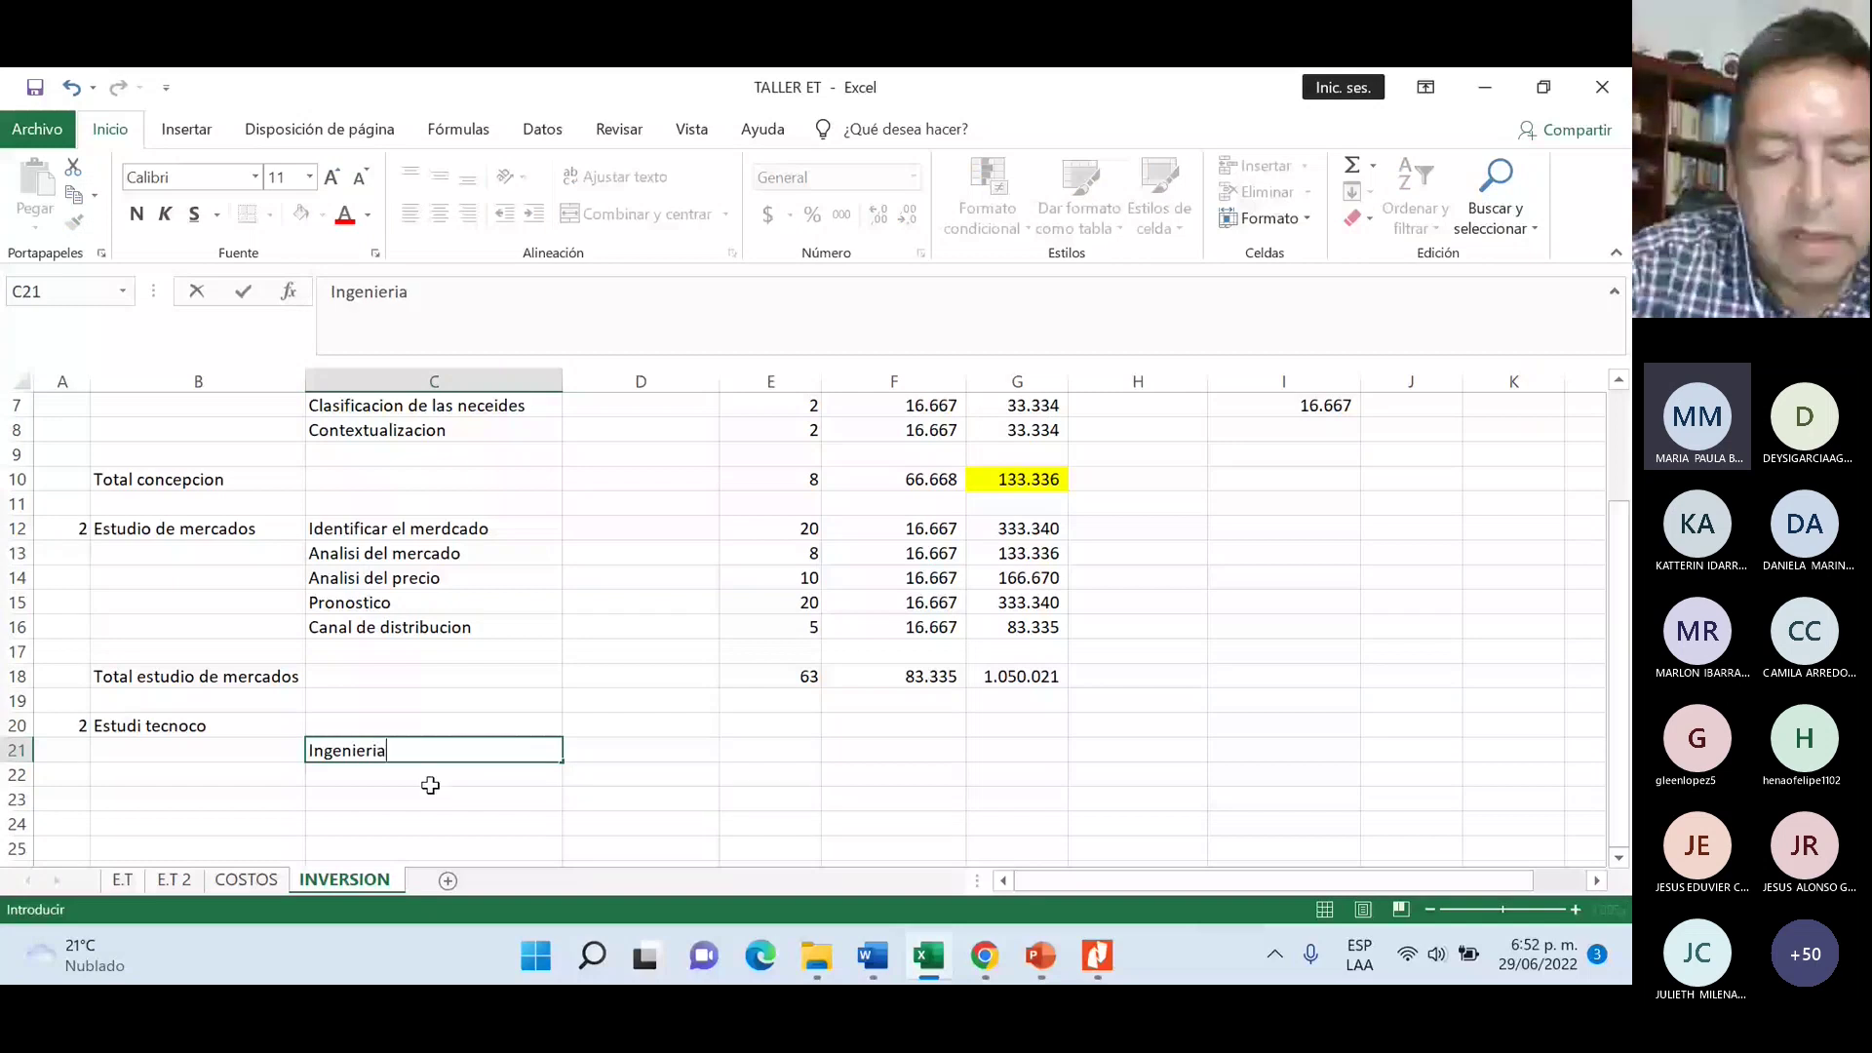
pyautogui.press('Return')
pyautogui.write('Tamaño')
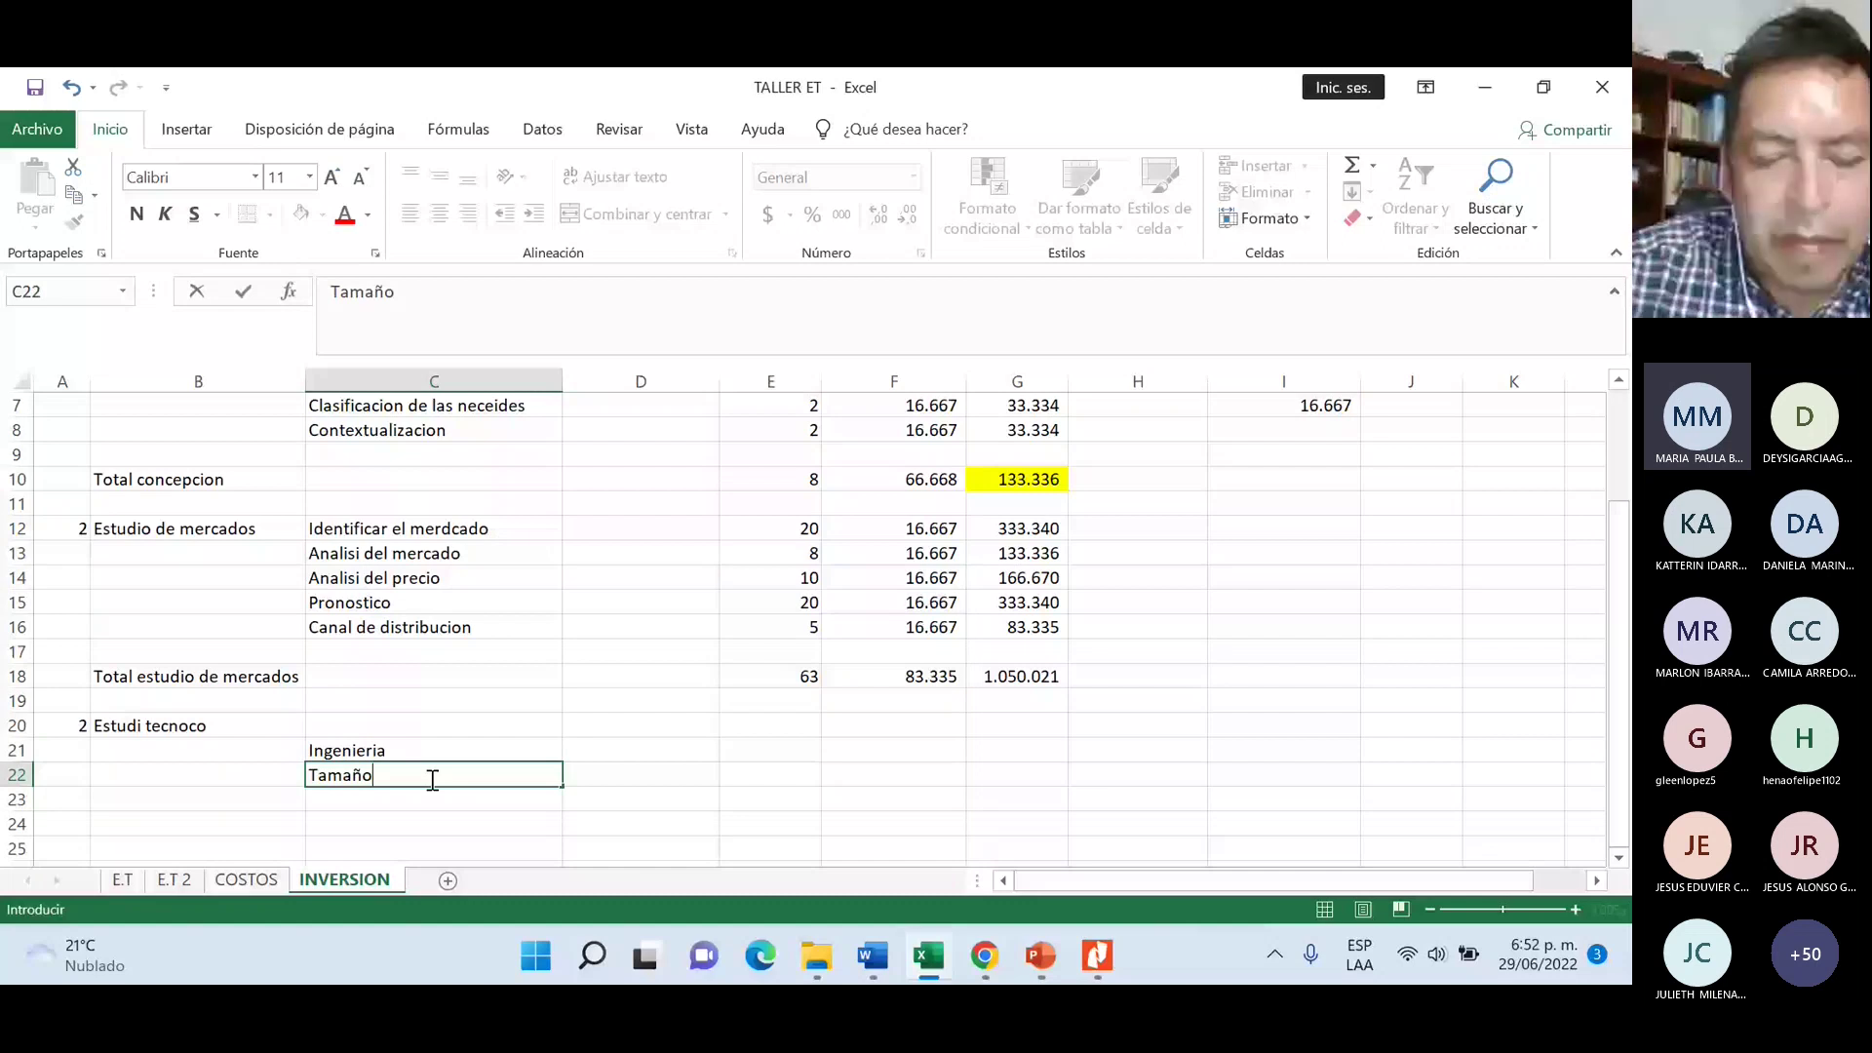
pyautogui.press('Return')
pyautogui.write('Localizacion')
pyautogui.press('Return')
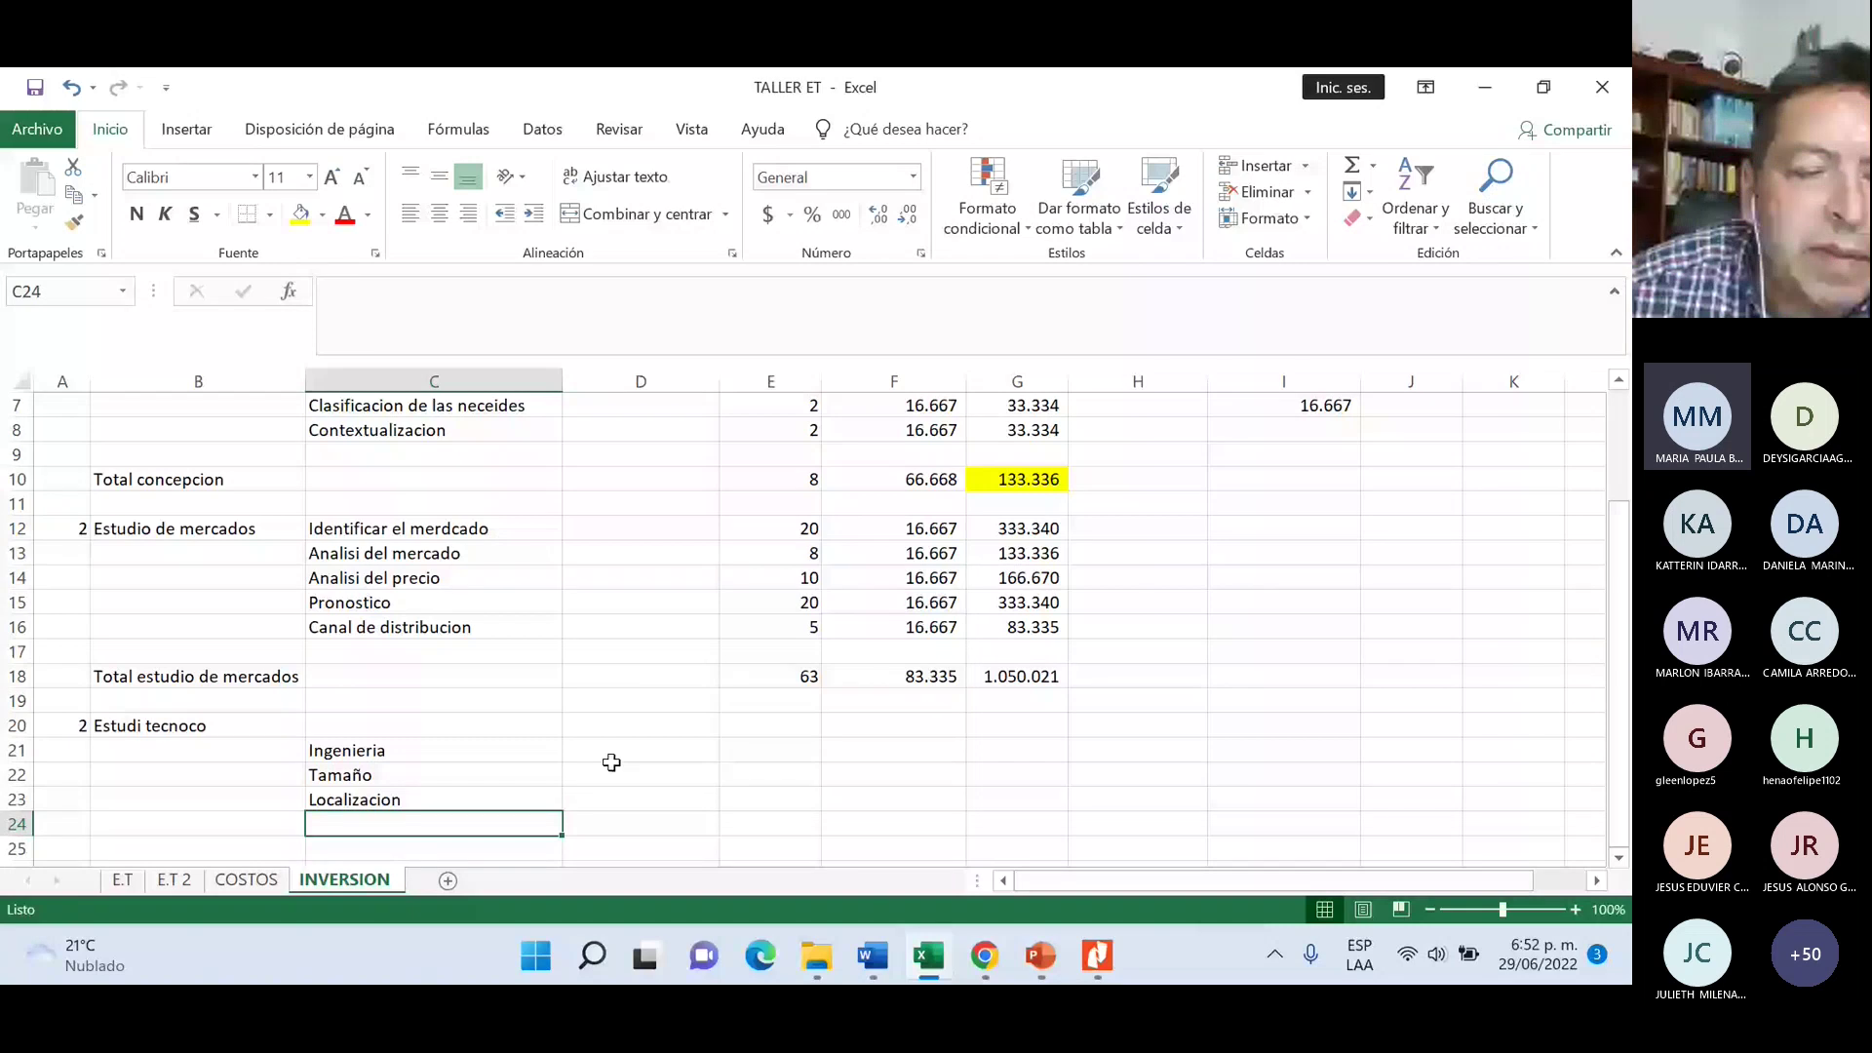
# - Insert an entire row at row 21 and move Ingenieria back up to C21, leaving a blank row above Tamaño
pyautogui.click(643, 756)
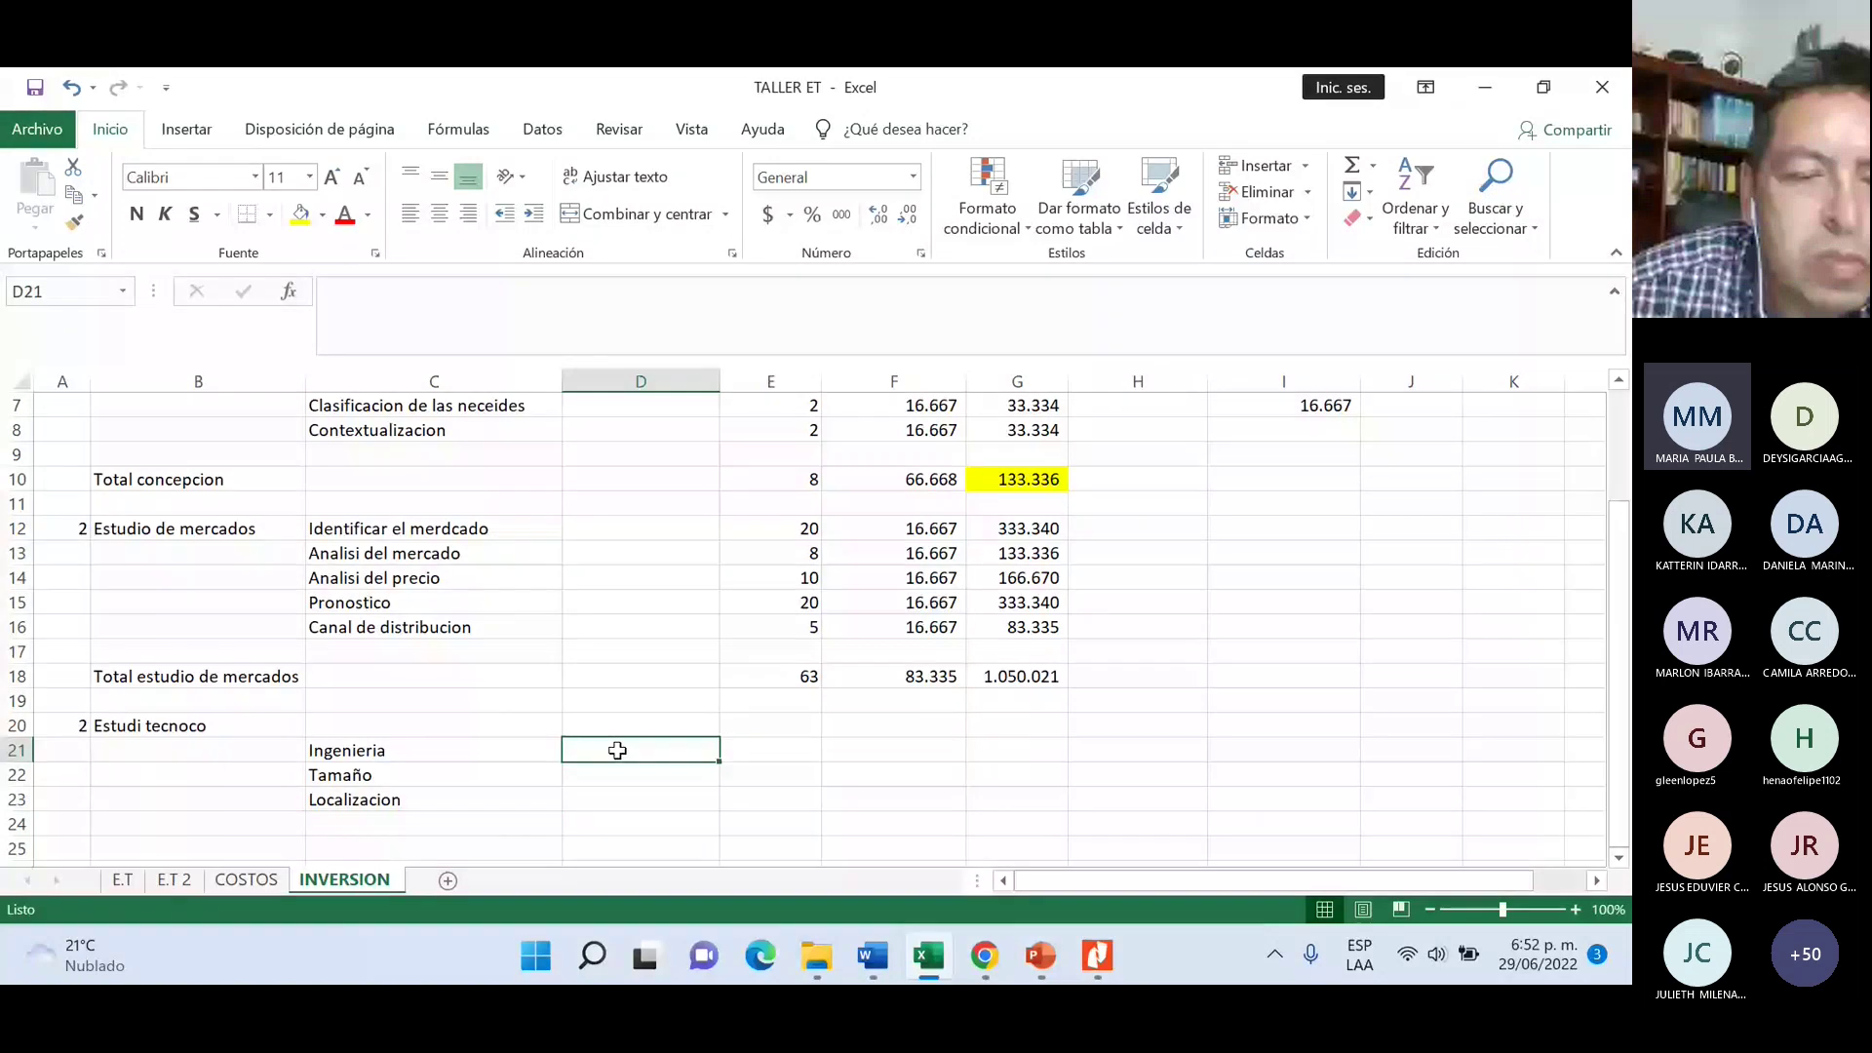
pyautogui.rightClick(617, 751)
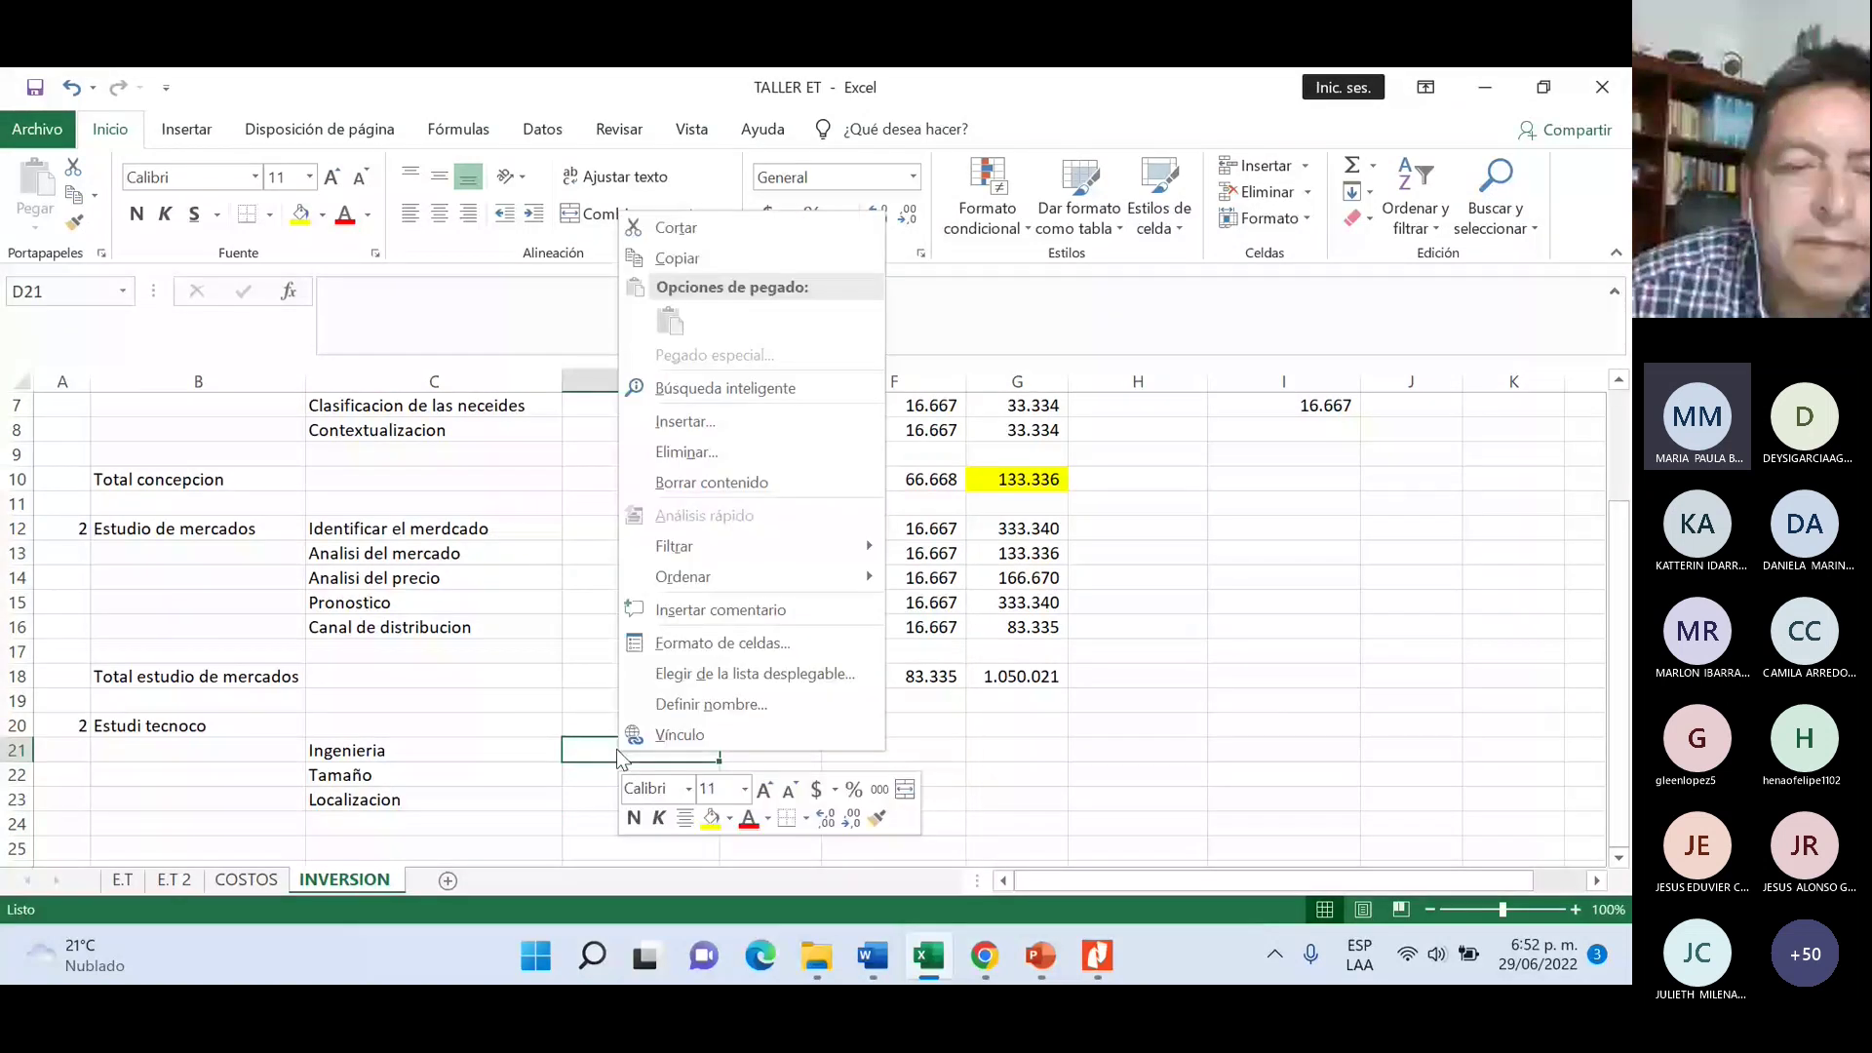
pyautogui.click(681, 423)
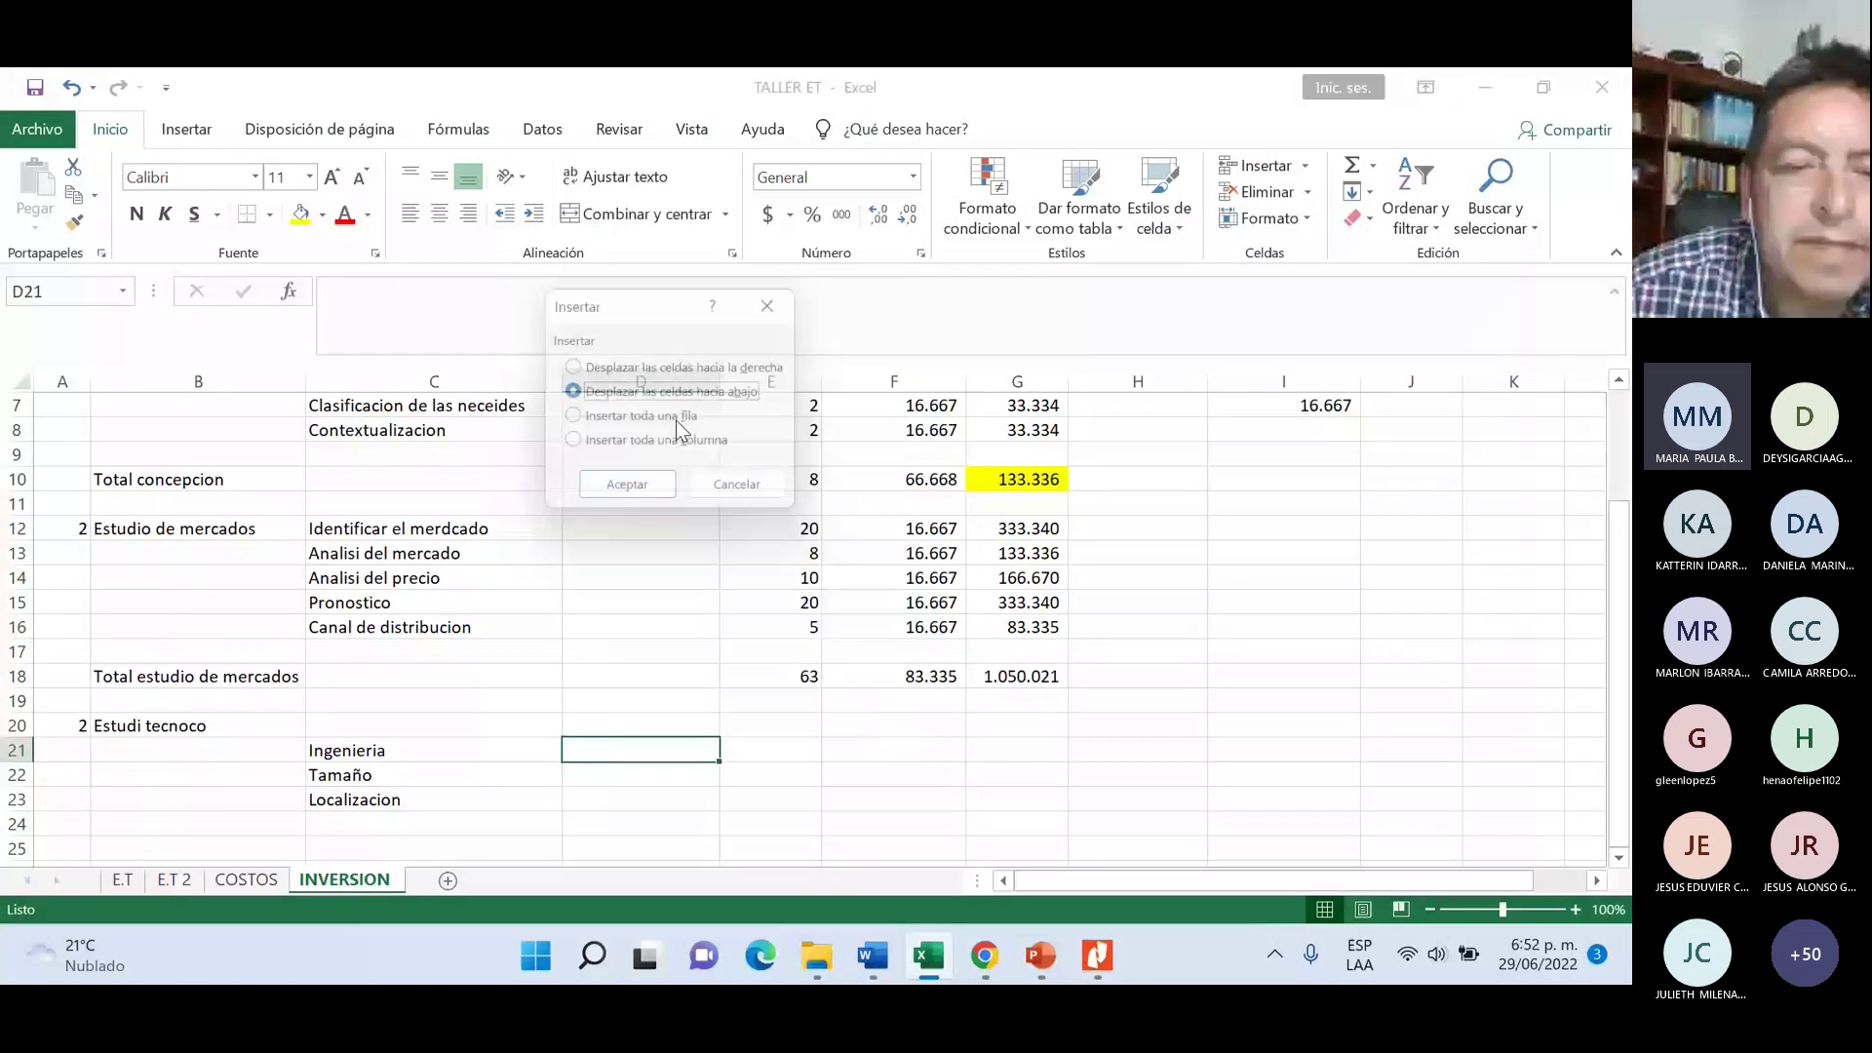
pyautogui.click(676, 419)
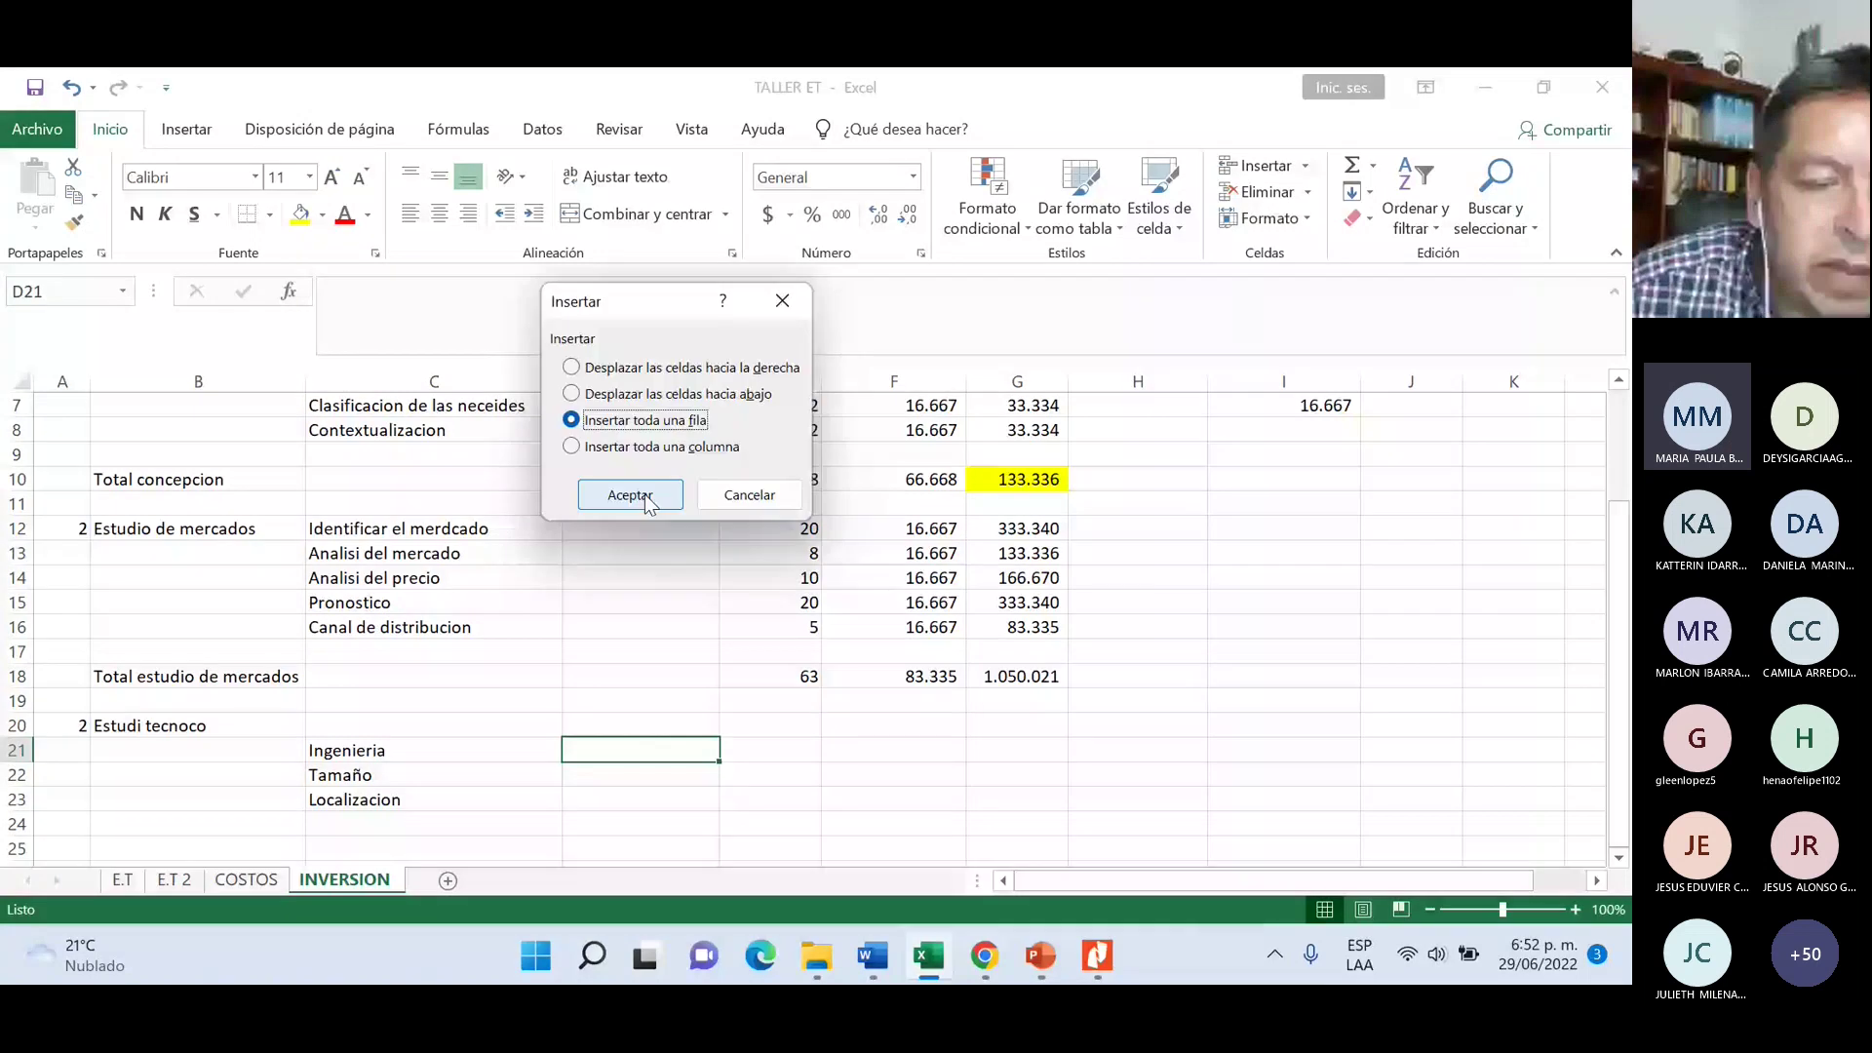
pyautogui.click(630, 494)
pyautogui.rightClick(360, 776)
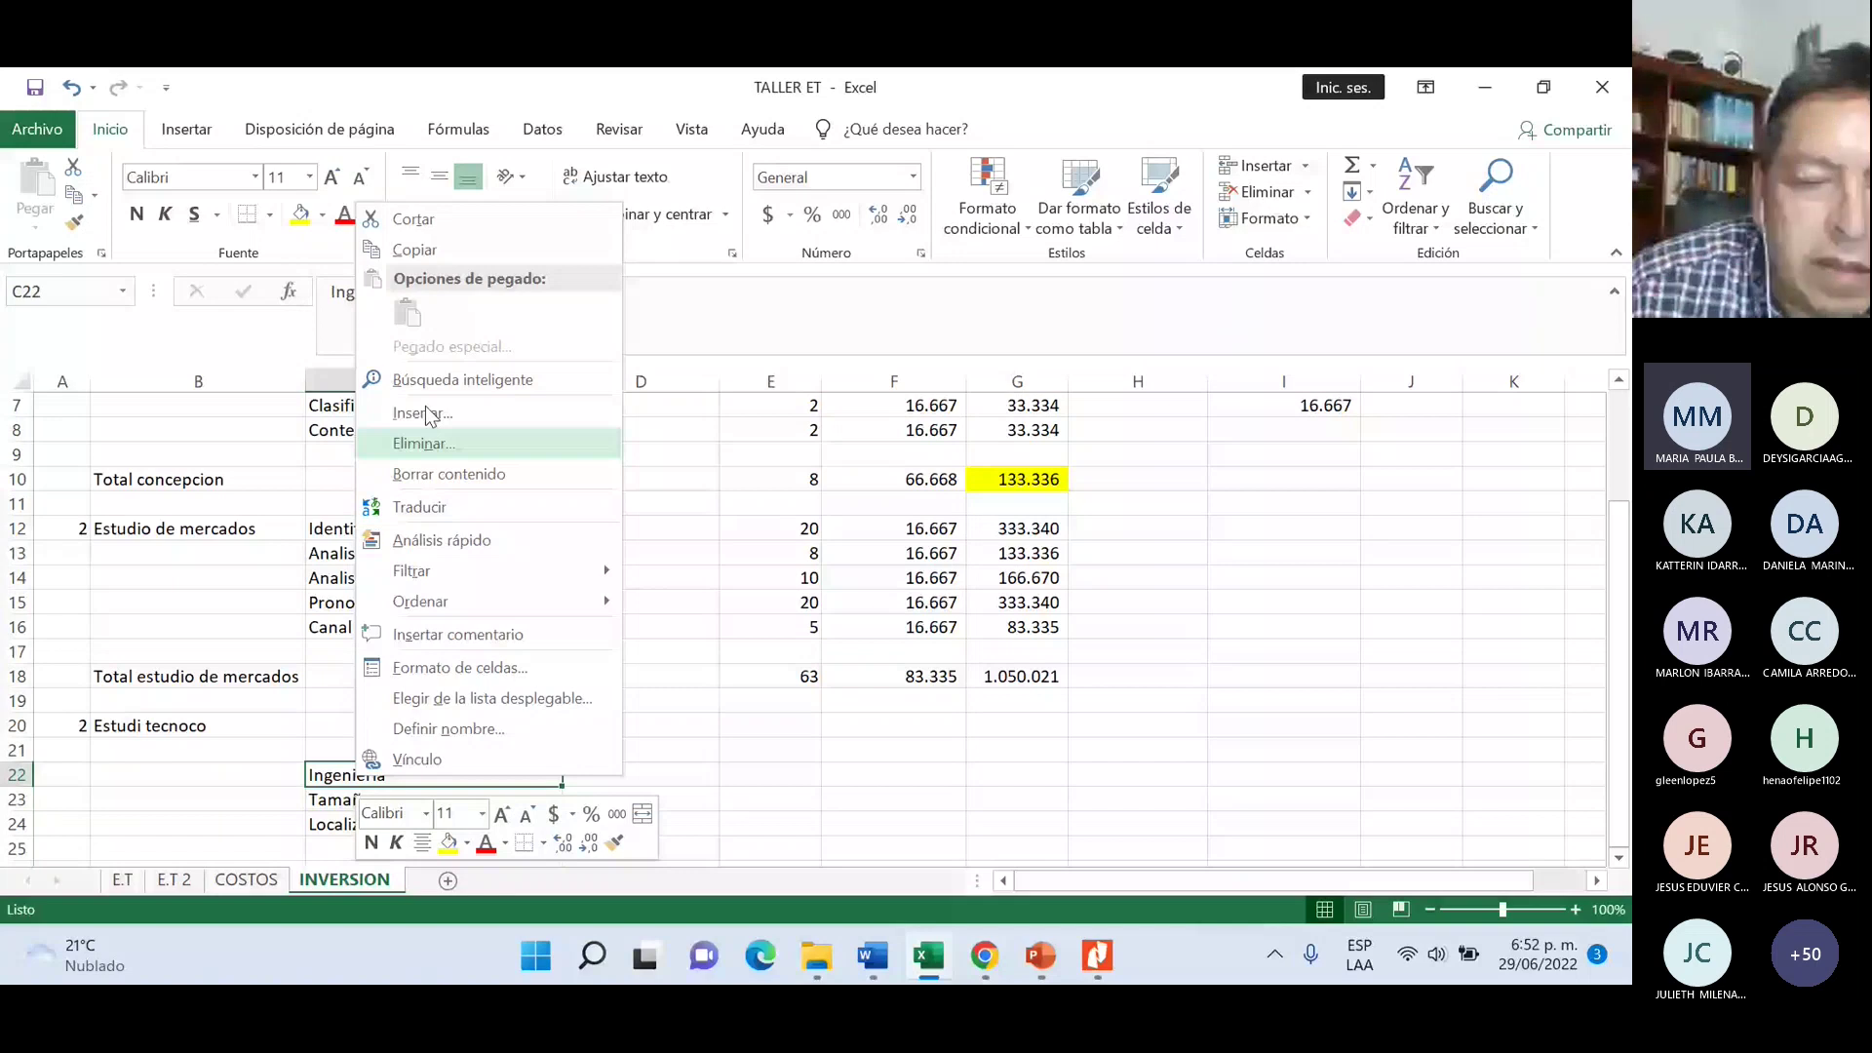
pyautogui.click(614, 770)
pyautogui.hotkey('ctrl', 'z')
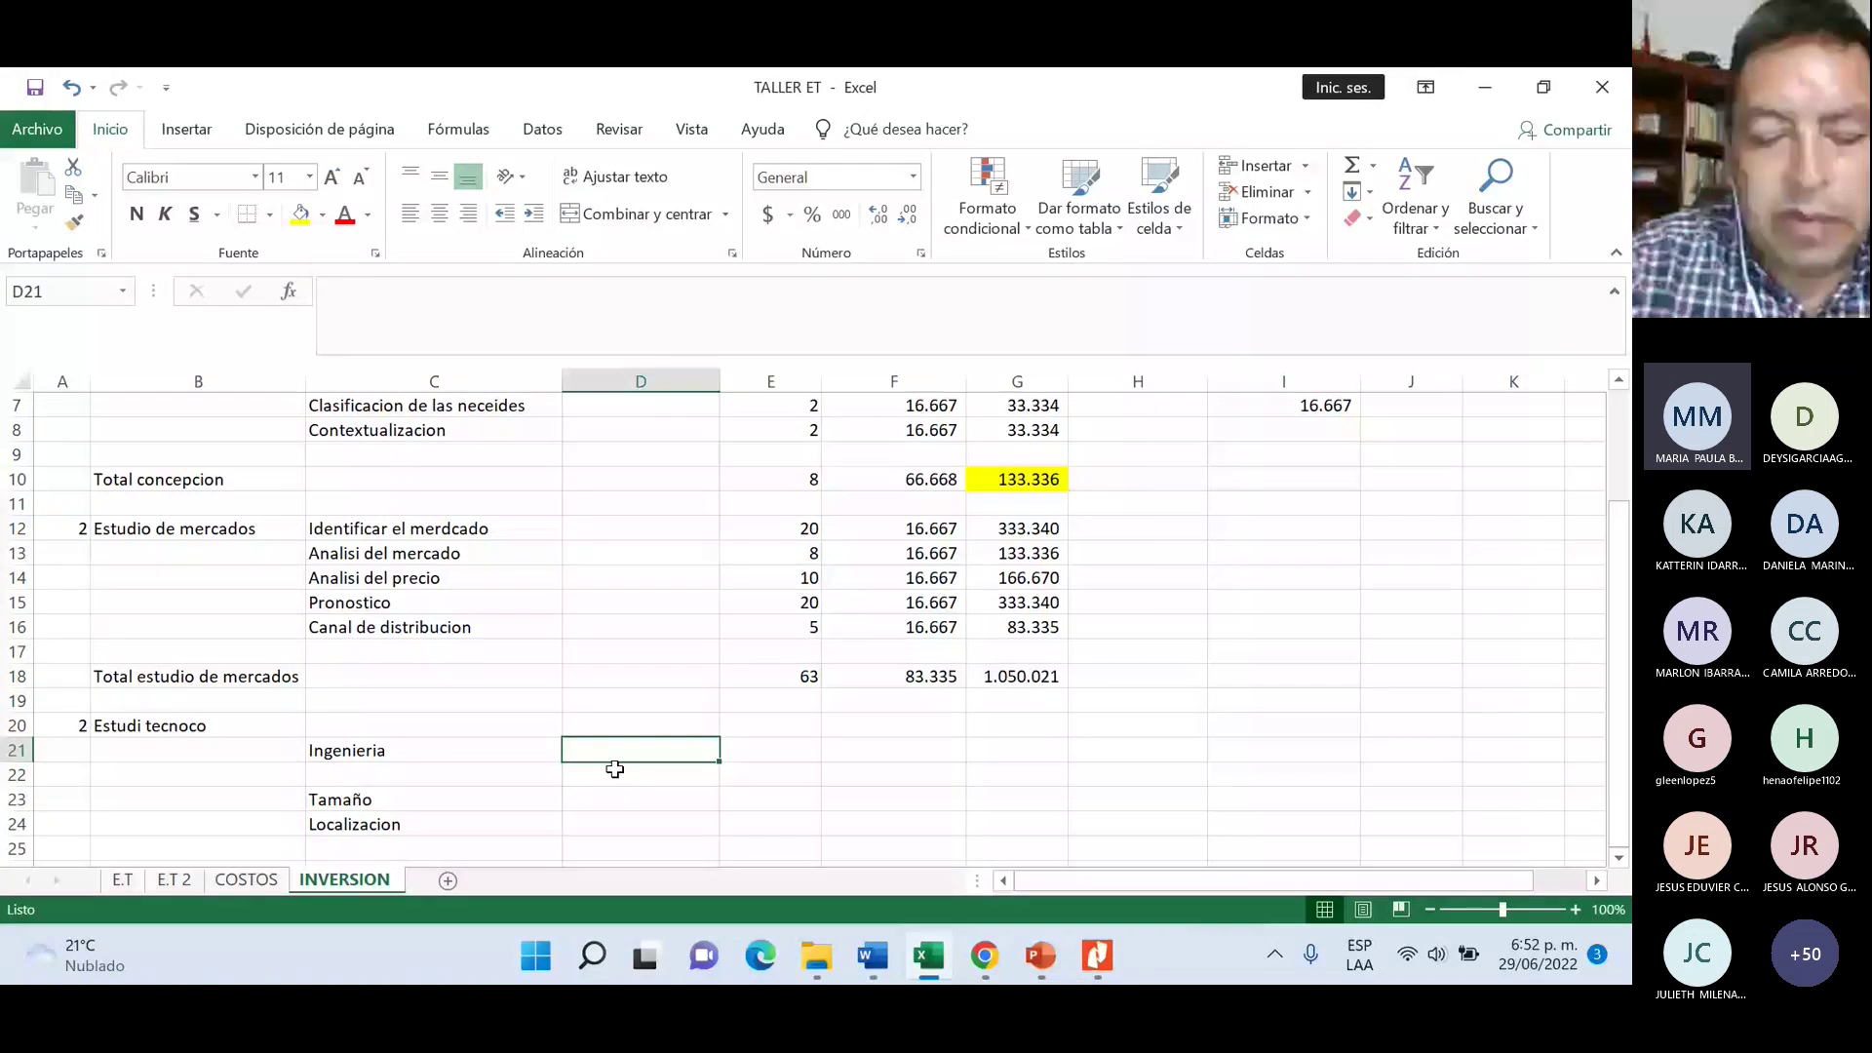
# - Enter the Ingenieria sub-activities "Proceso de produccion" in D21 and "Diseño" in D22
pyautogui.write('Proceso de ')
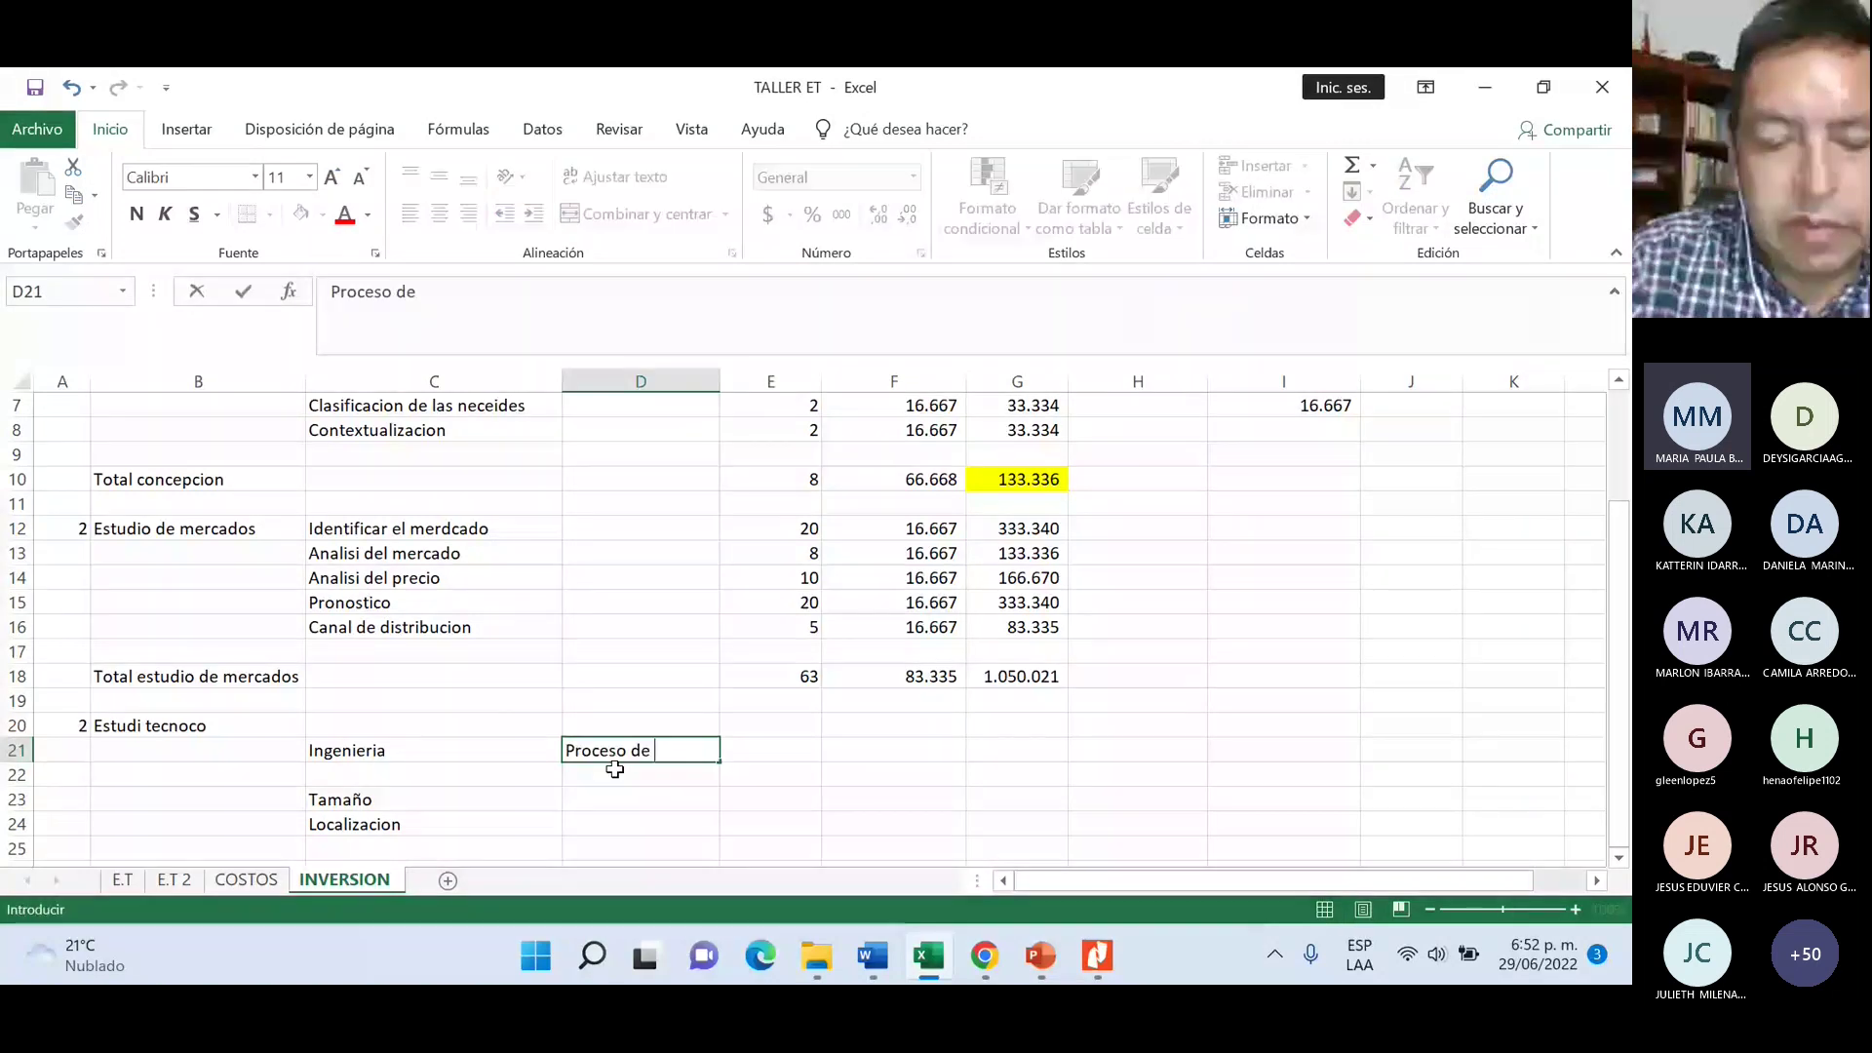
pyautogui.write('prod')
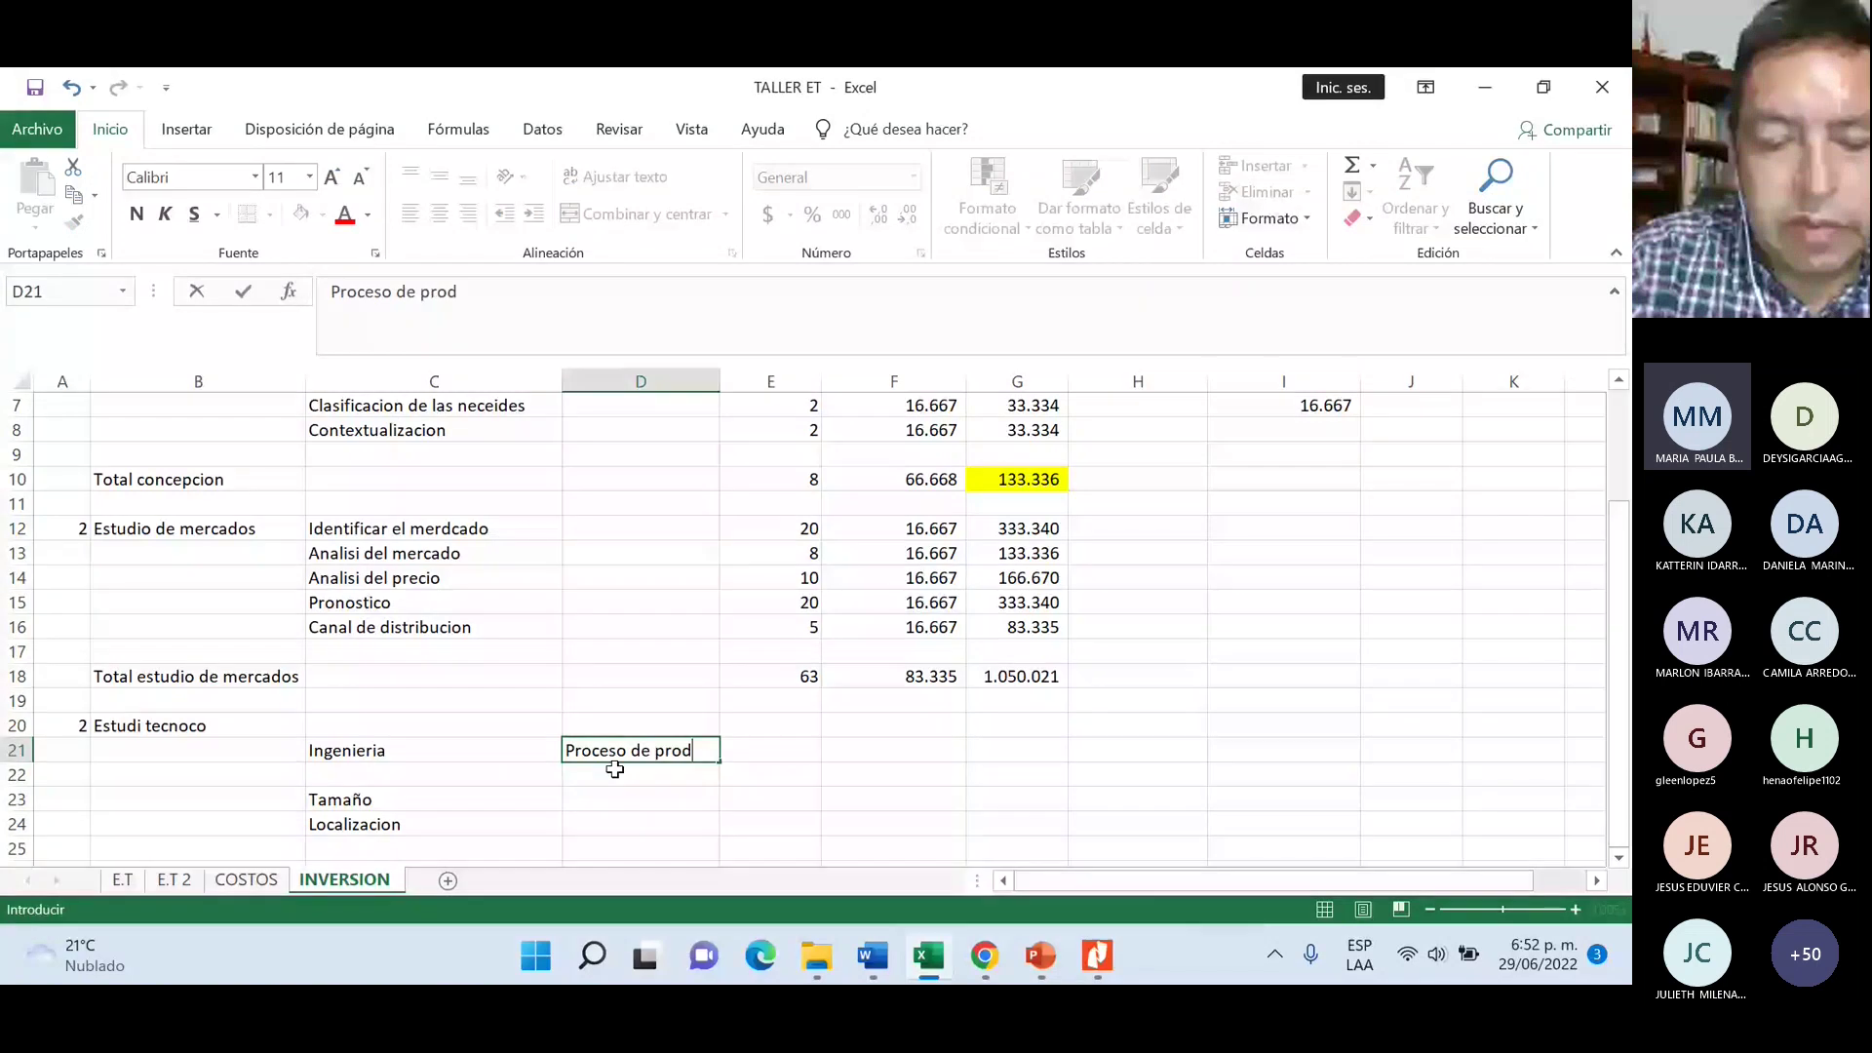
pyautogui.write('uccion')
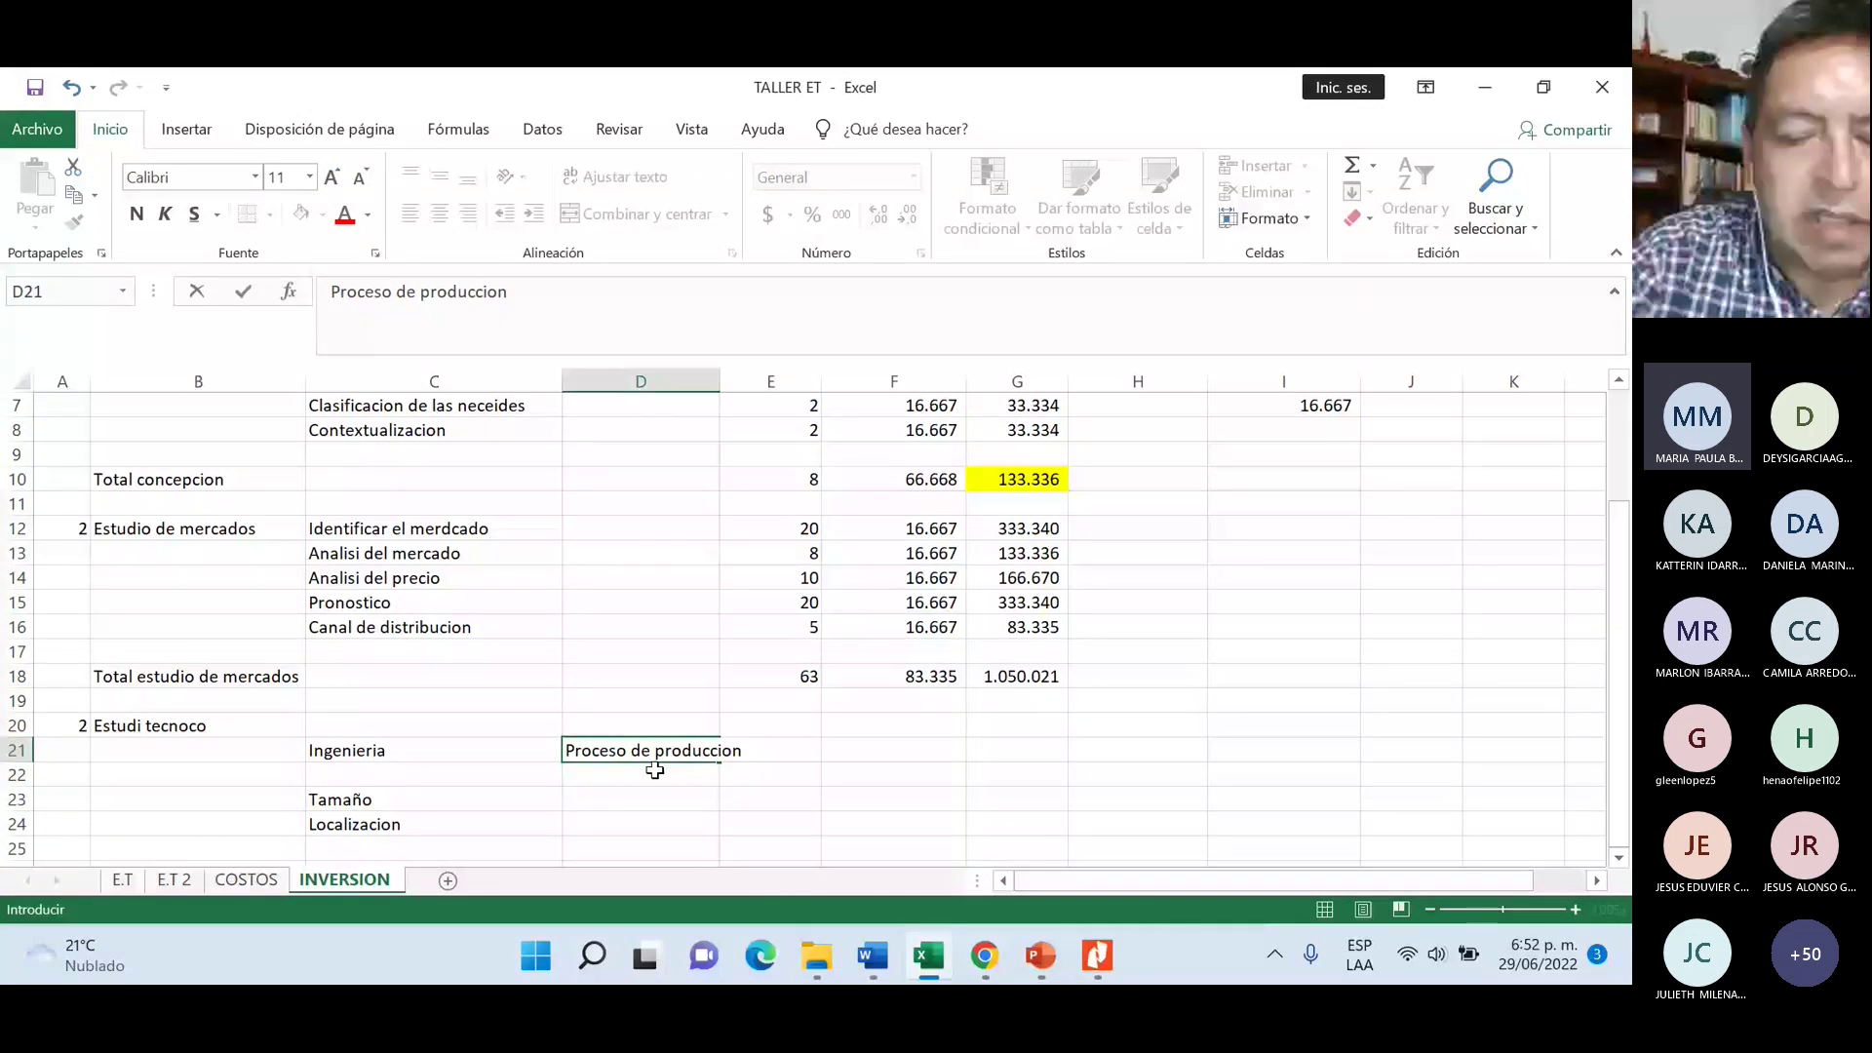
pyautogui.press('Return')
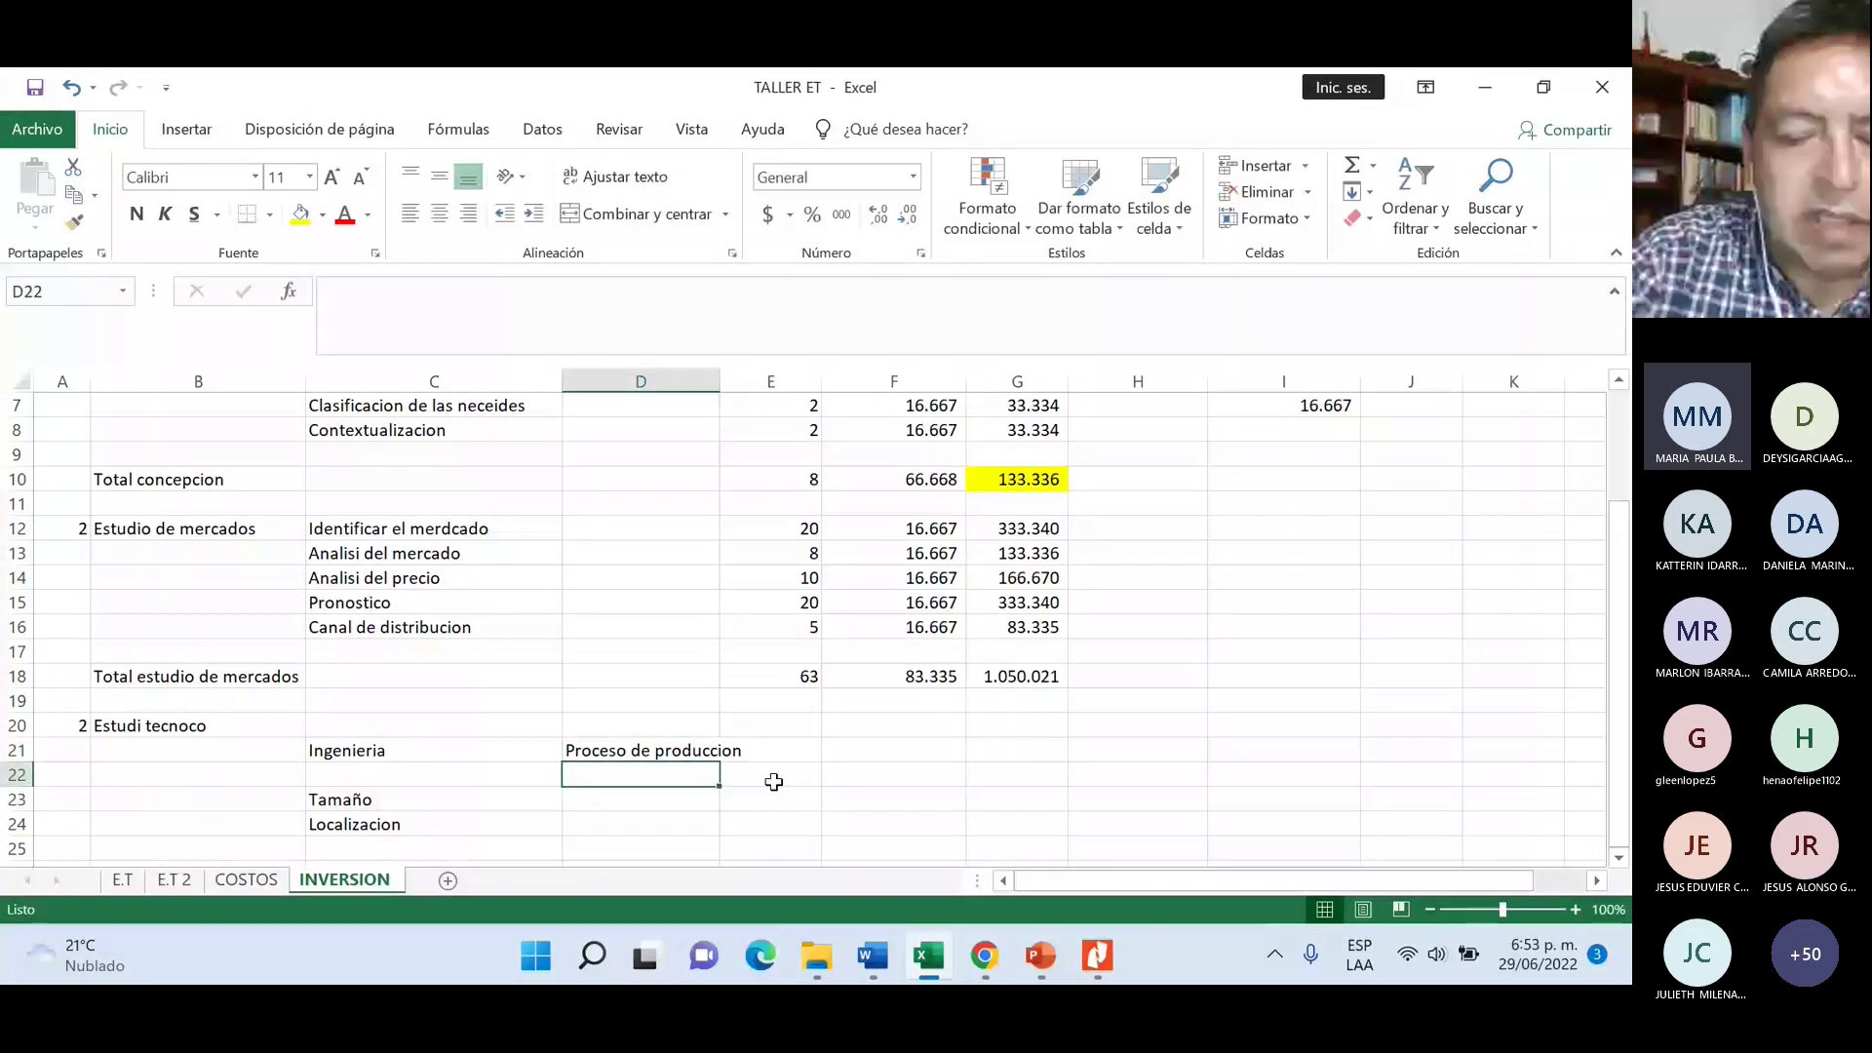
pyautogui.write('Diseño')
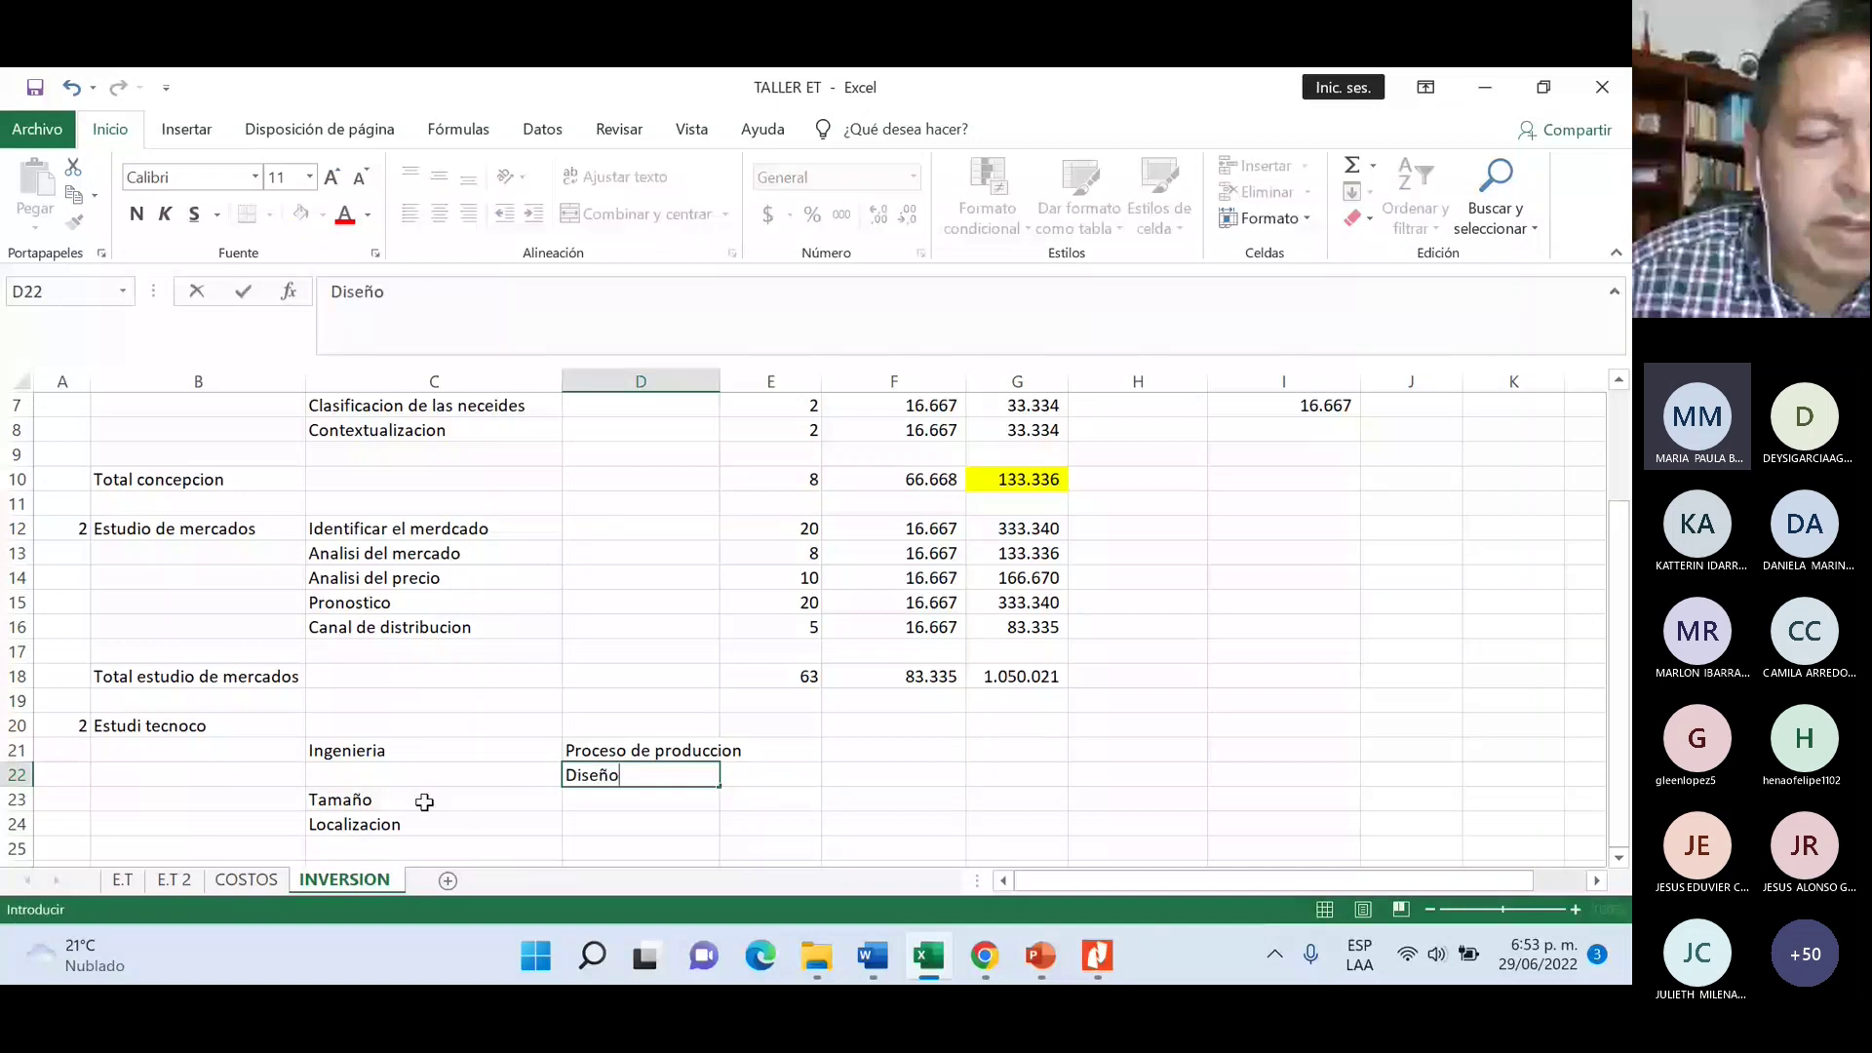
pyautogui.click(434, 799)
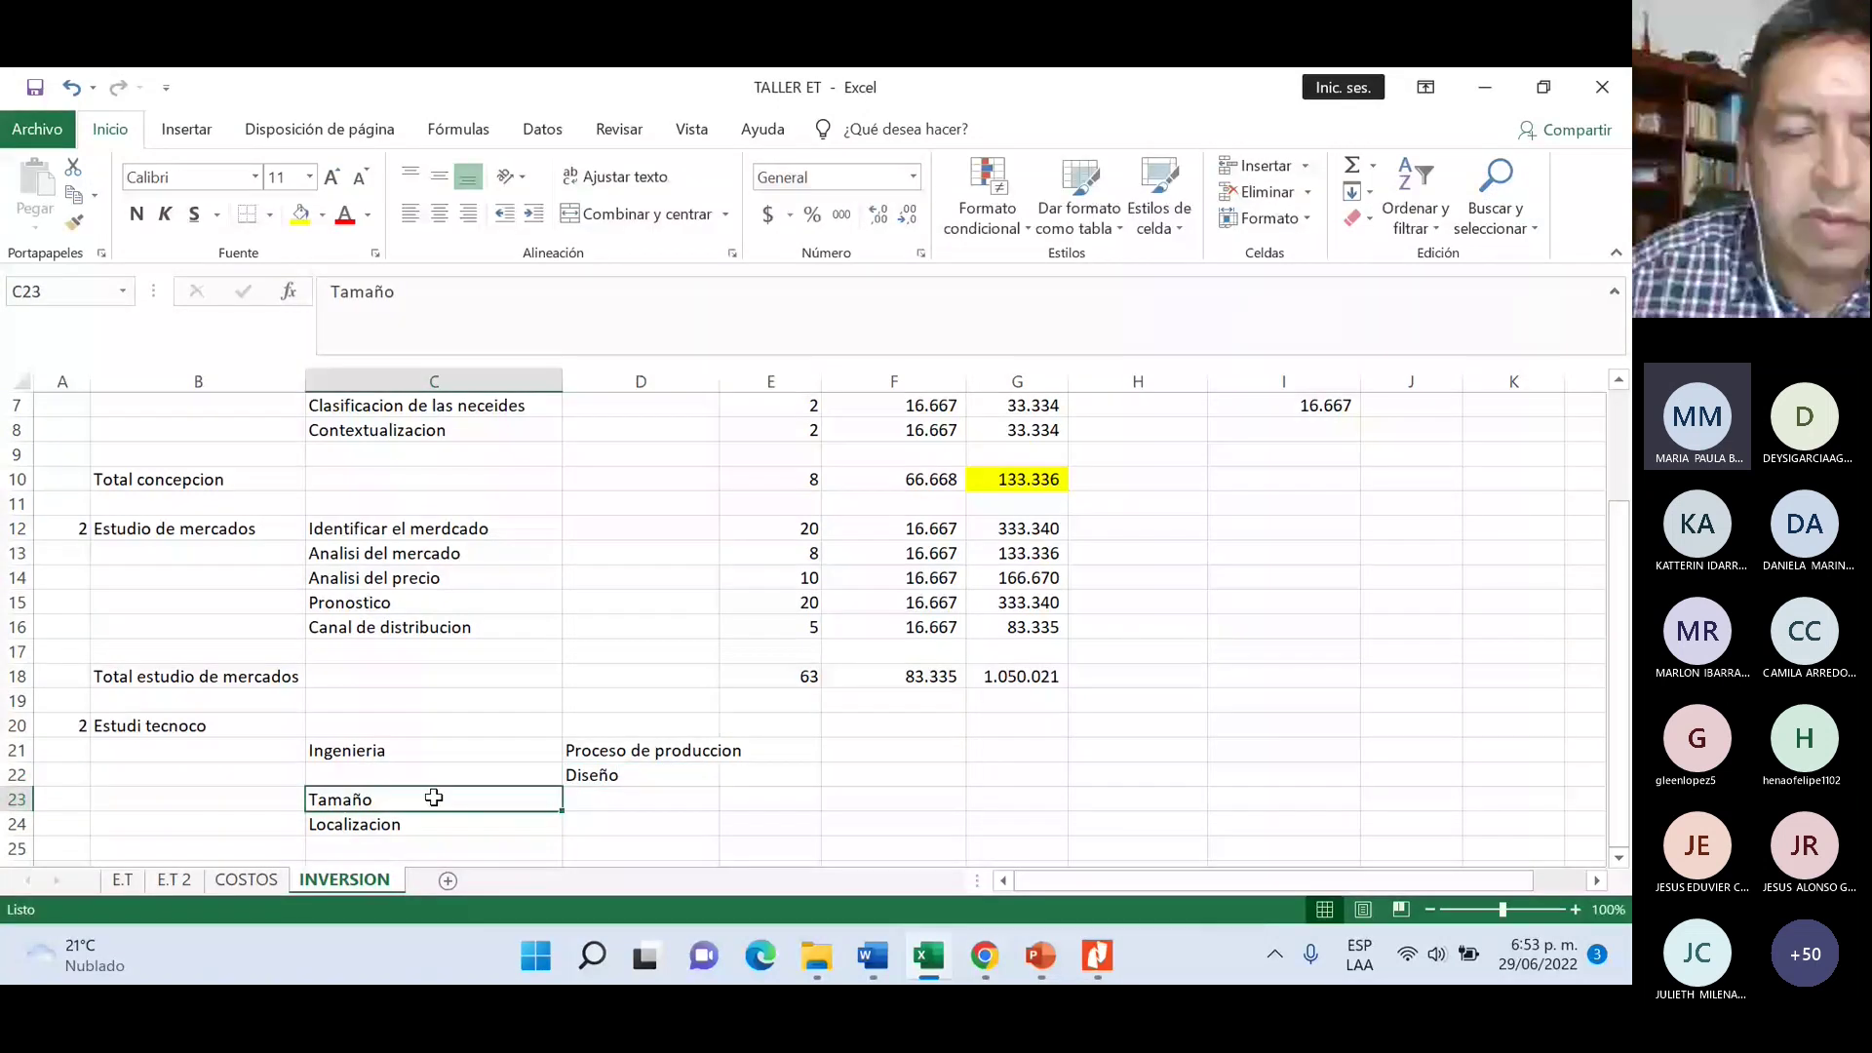
# - Insert an entire row above Diseño and move Diseño up to D22, leaving row 23 free
pyautogui.rightClick(704, 780)
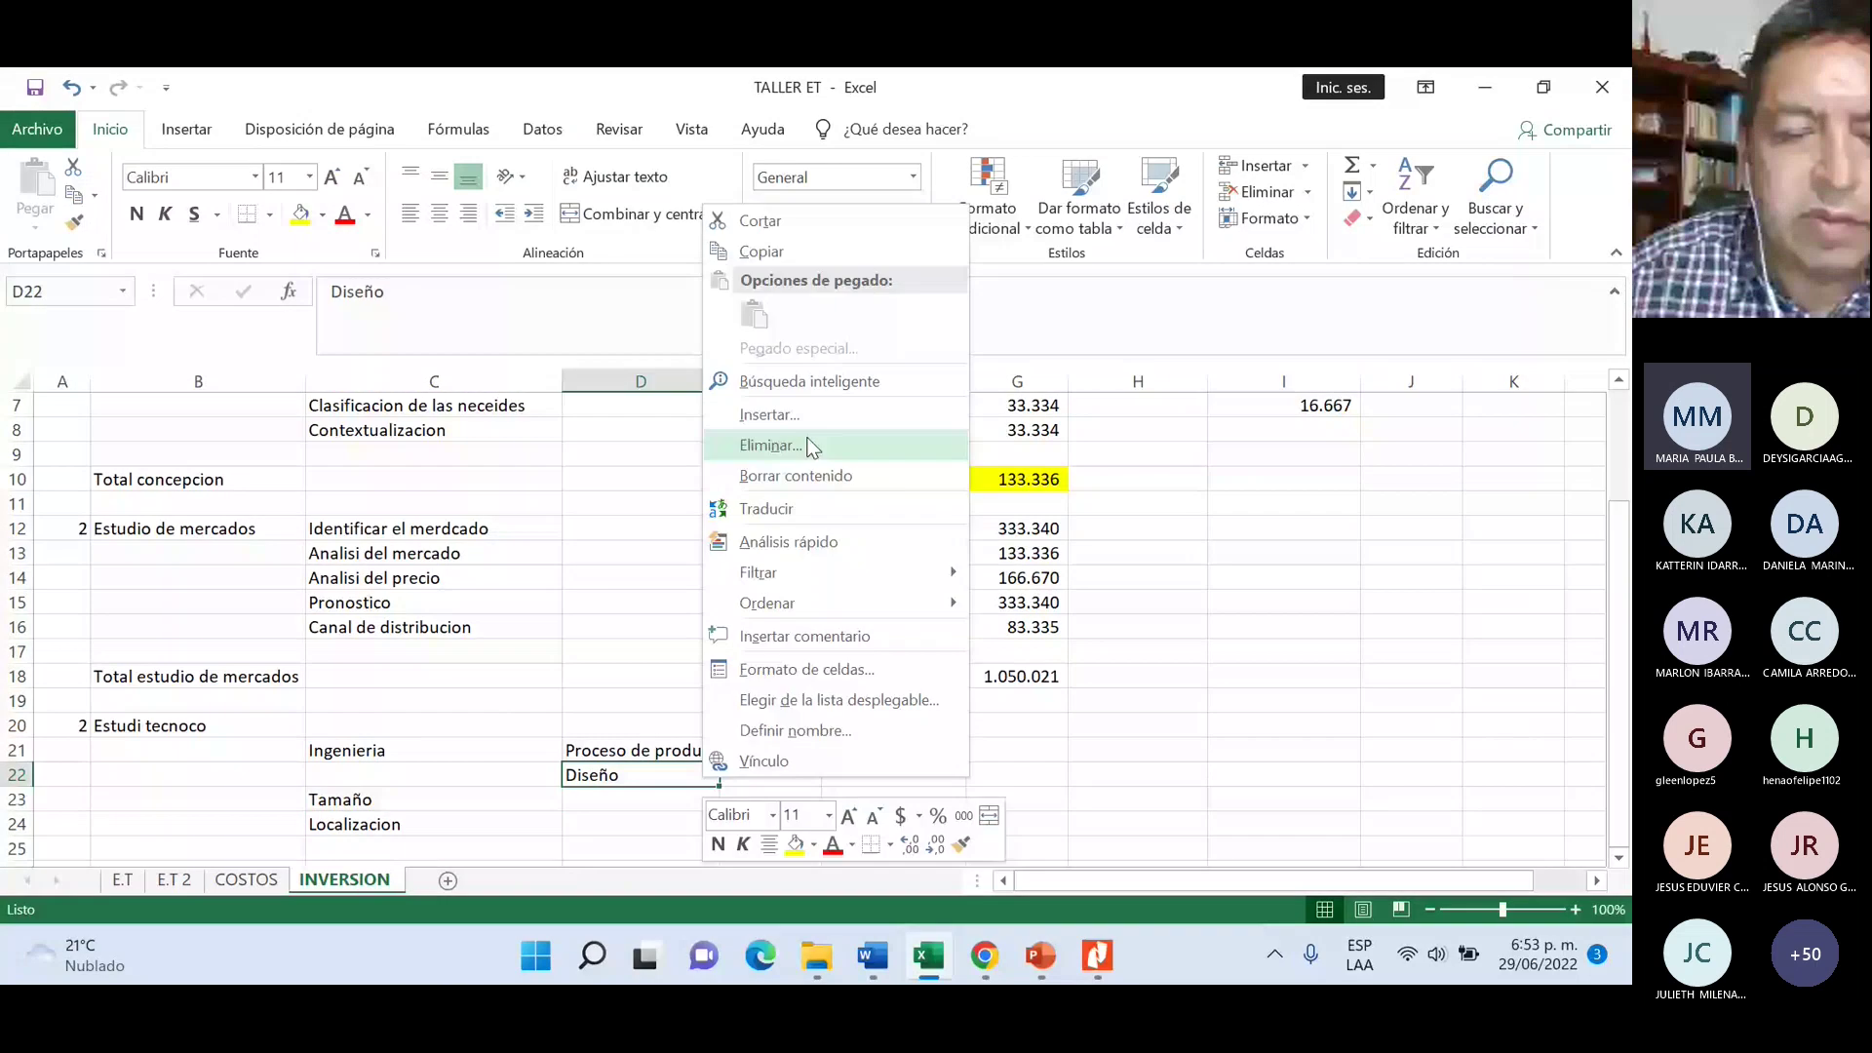
pyautogui.click(807, 415)
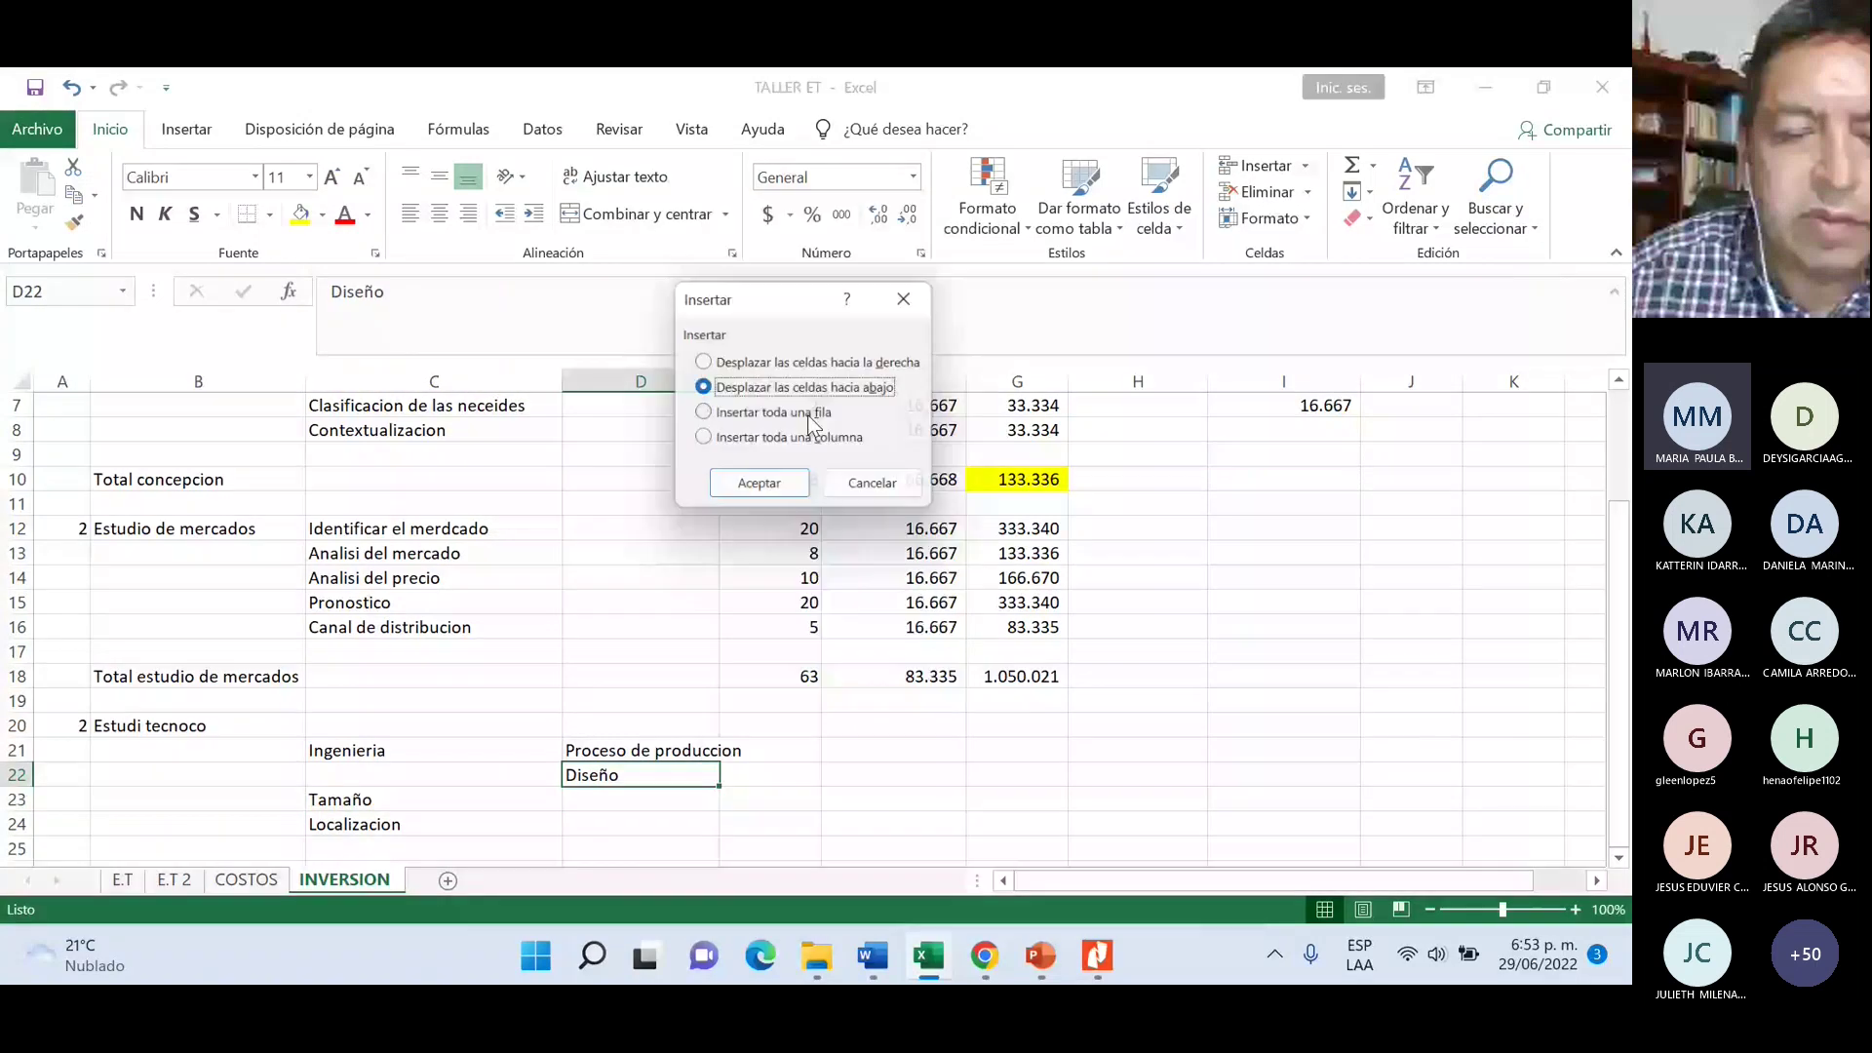
pyautogui.click(702, 414)
pyautogui.click(761, 490)
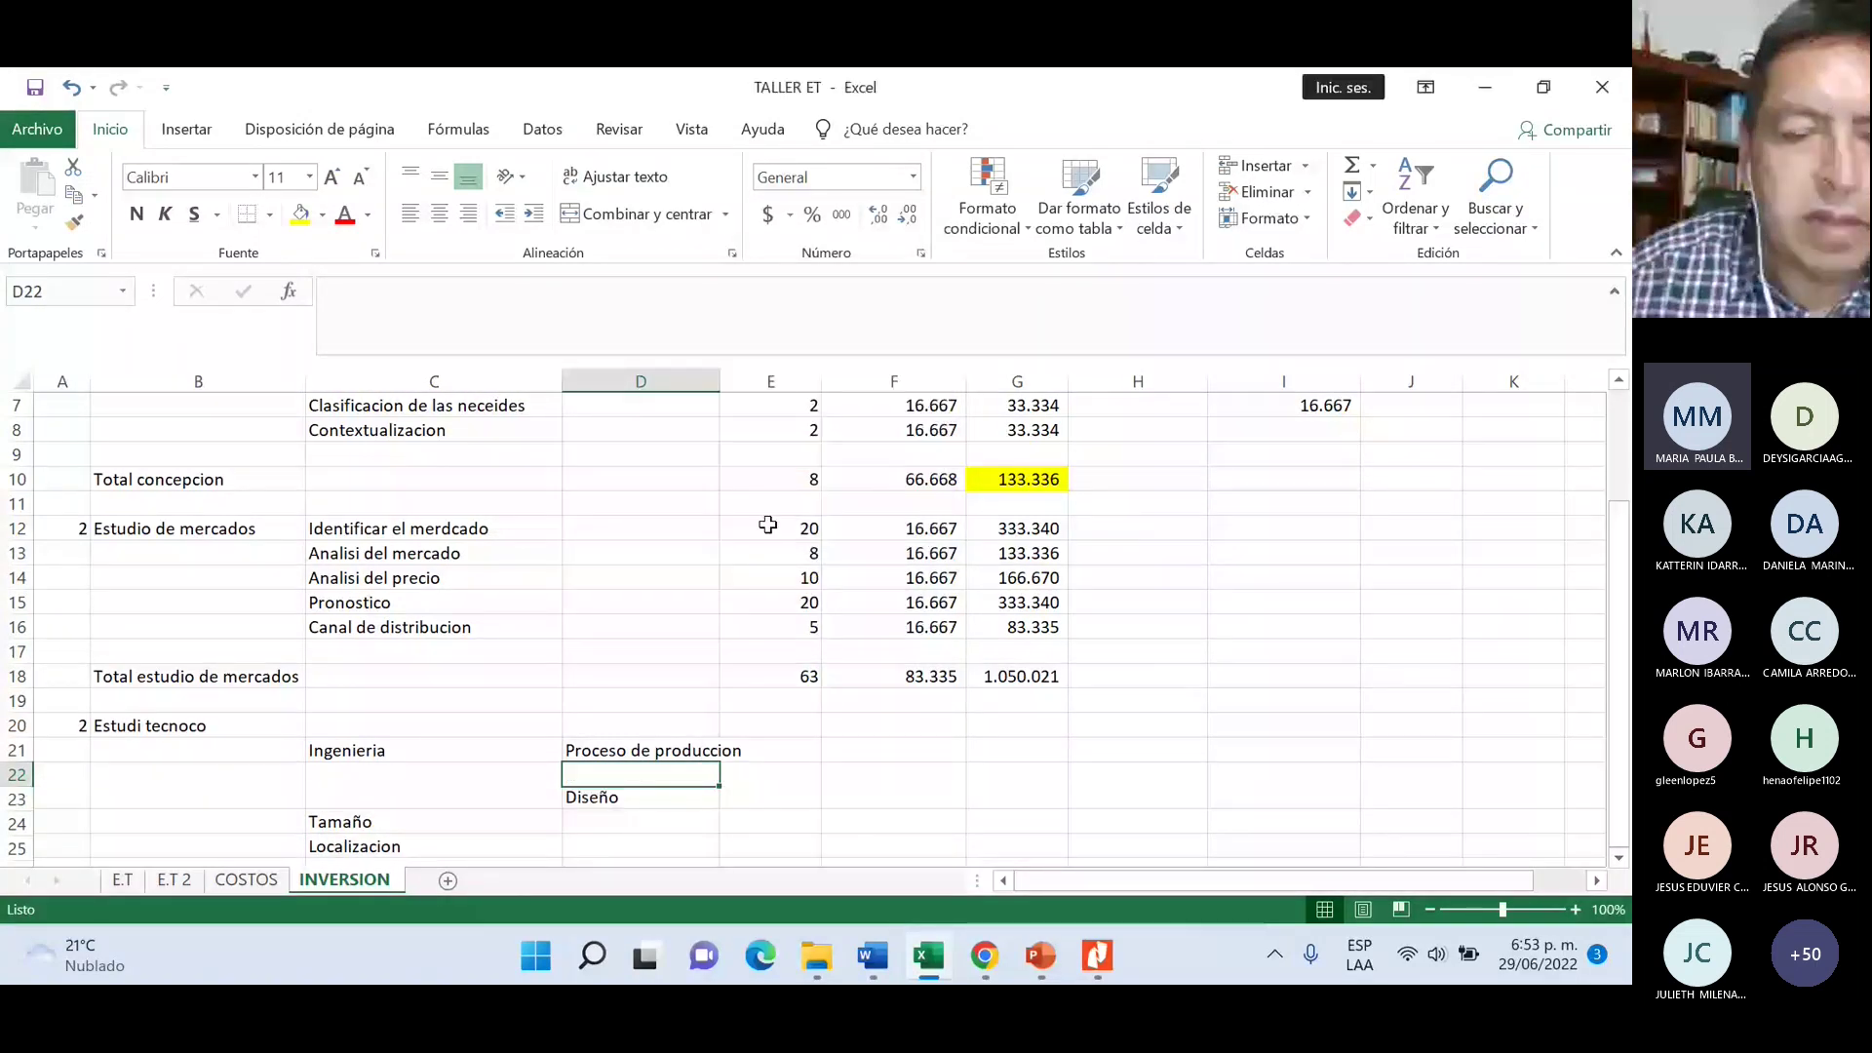
pyautogui.rightClick(601, 801)
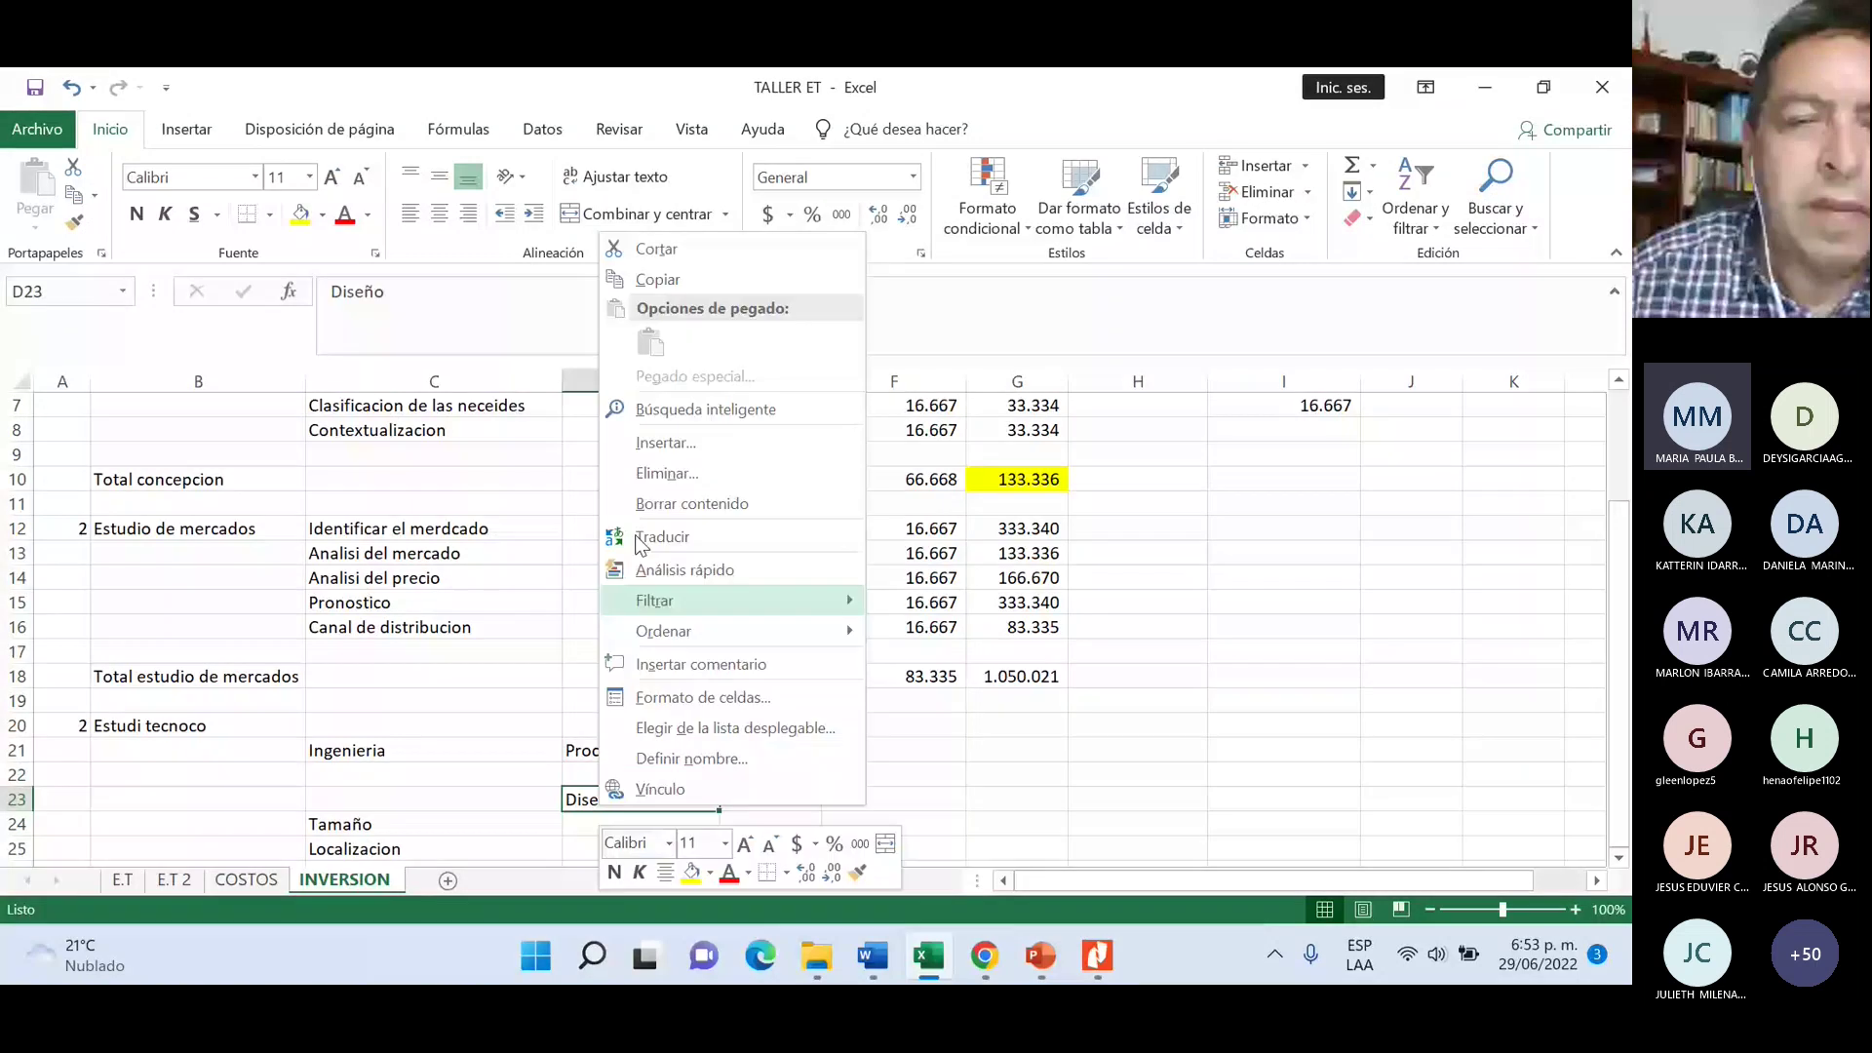
pyautogui.hotkey('ctrl', 'c')
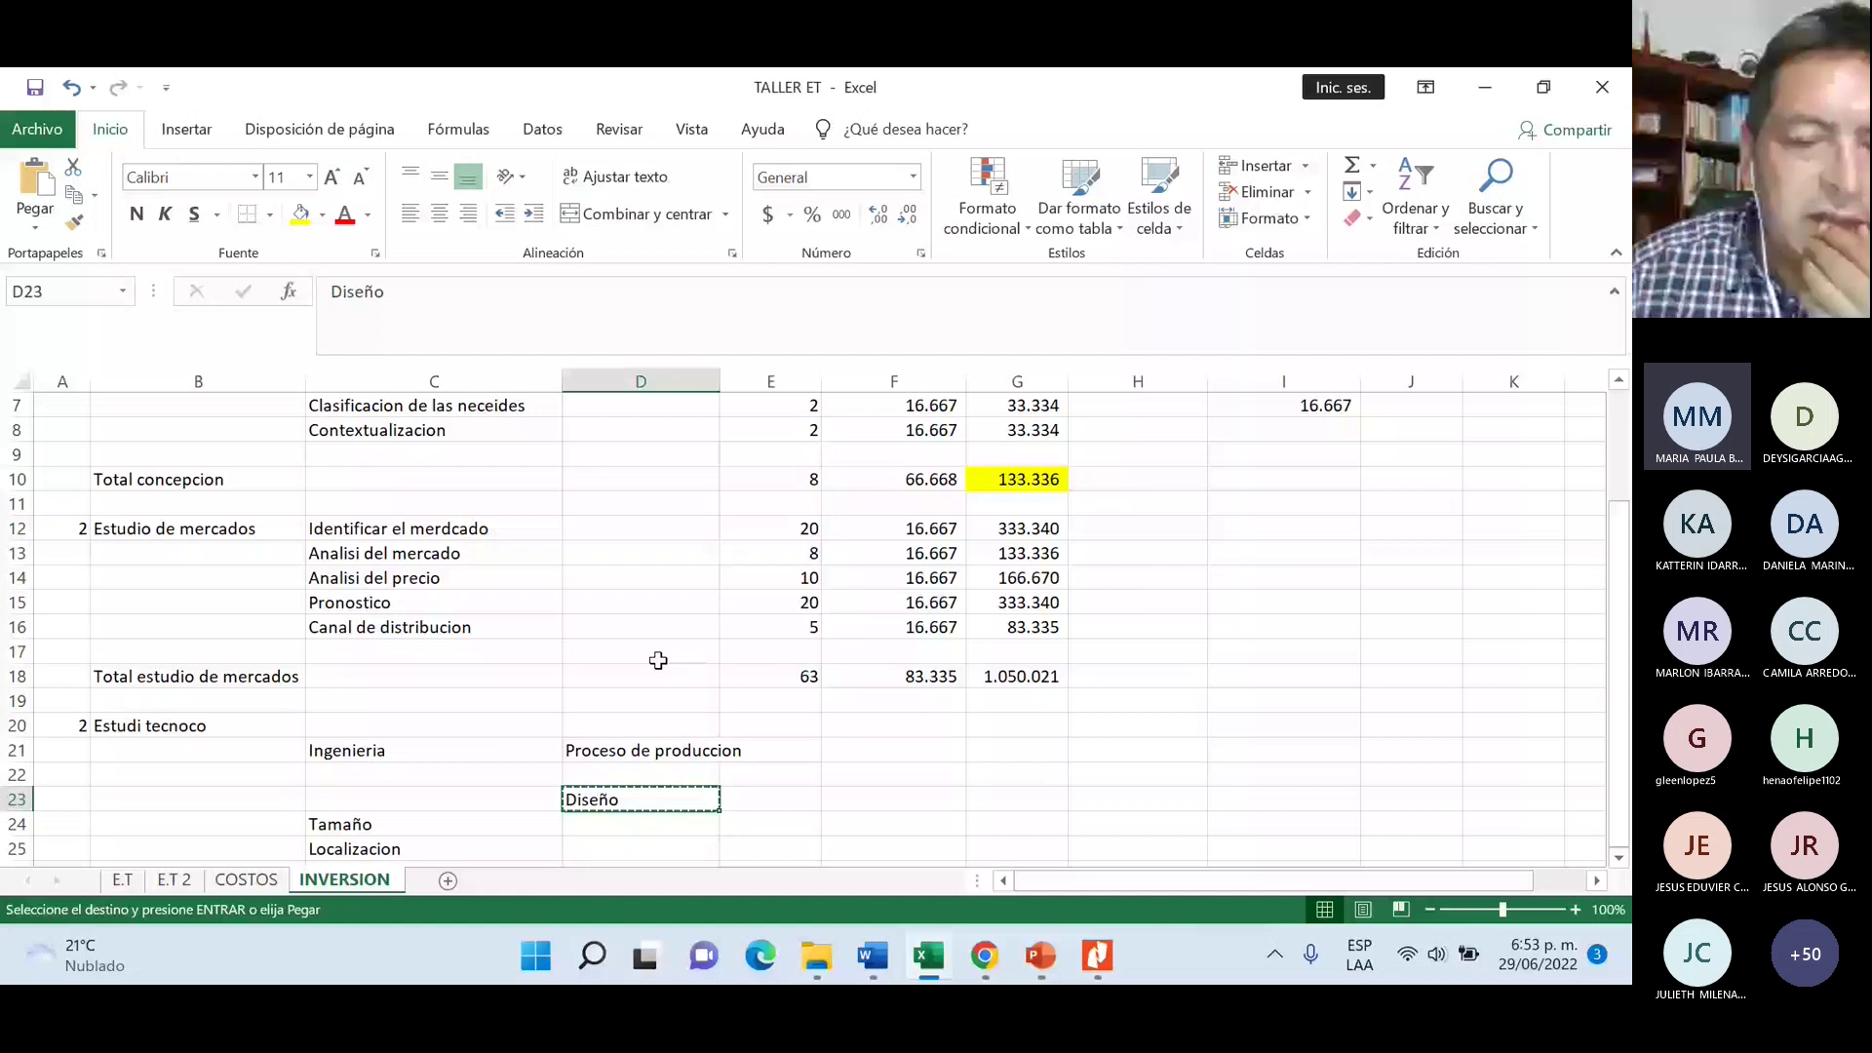
pyautogui.click(645, 775)
pyautogui.hotkey('ctrl', 'v')
pyautogui.click(645, 805)
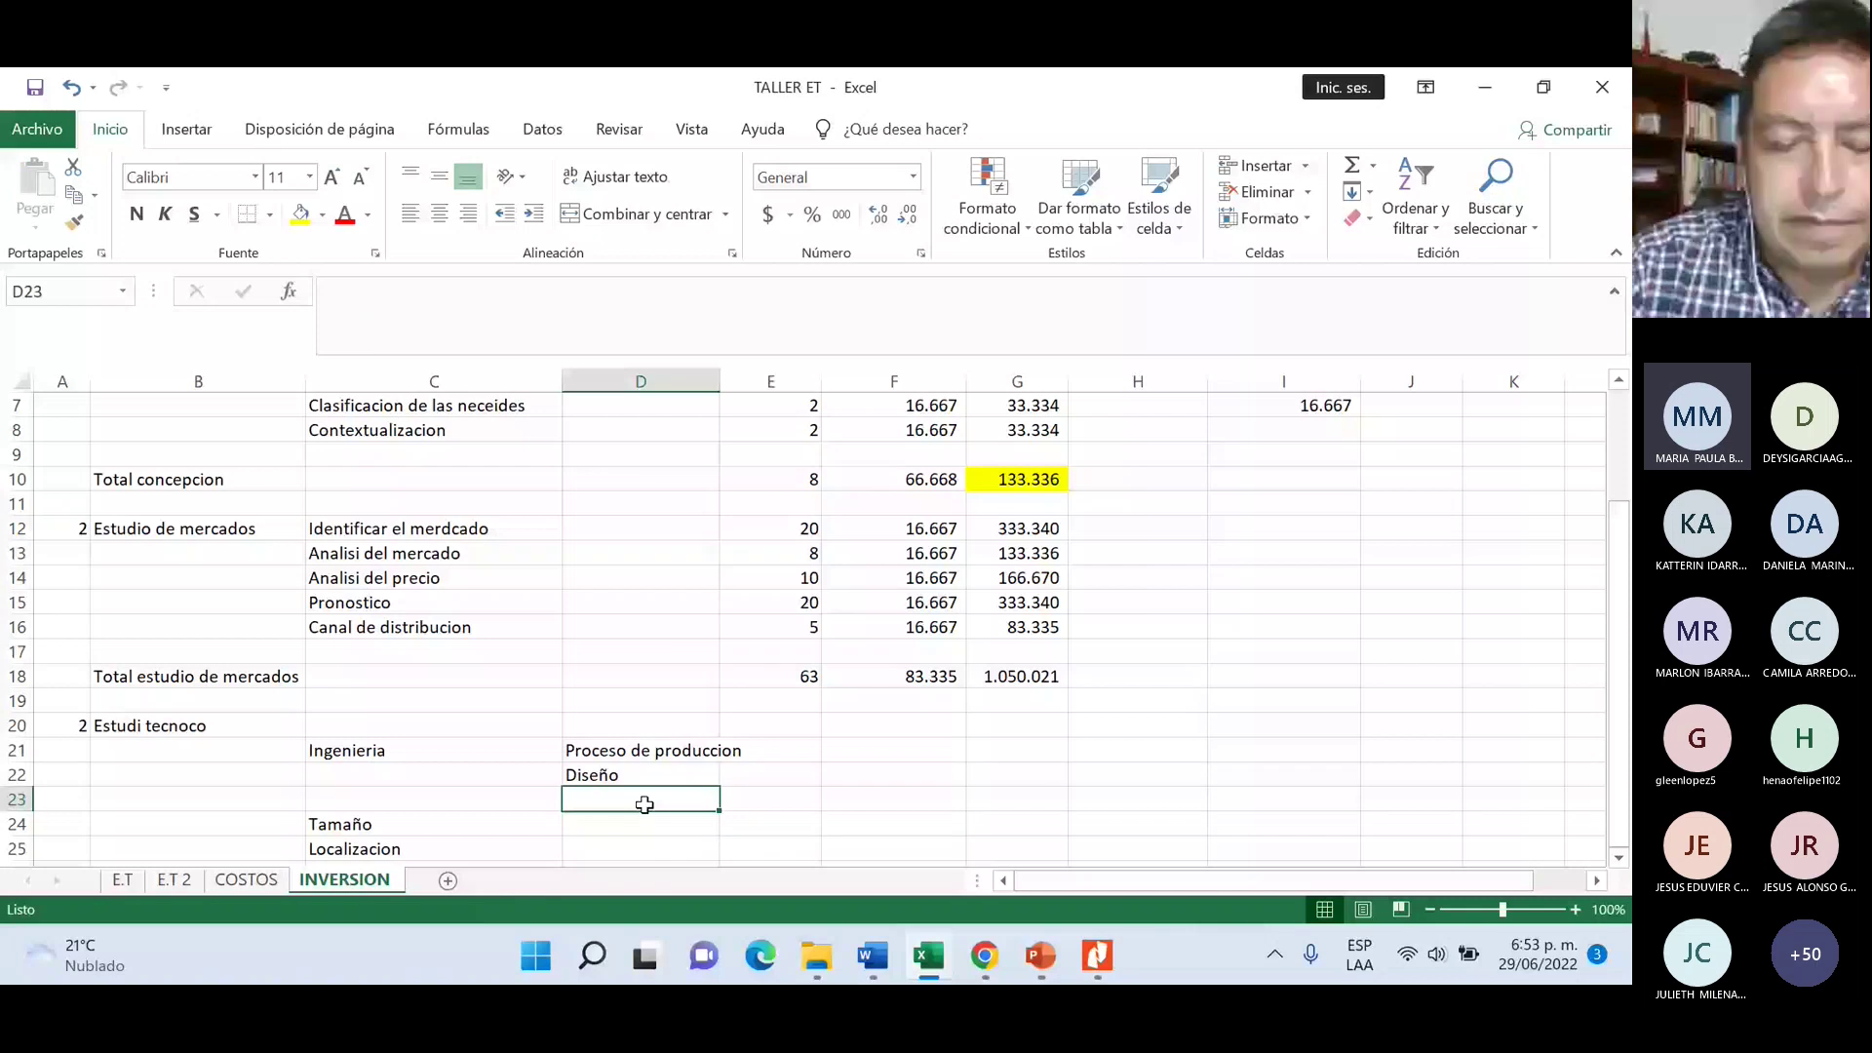
# - Extend the D22 entry to "Diseño planta" and enter "Costeo" below it in D23
pyautogui.press('Up')
pyautogui.click(409, 297)
pyautogui.write('p')
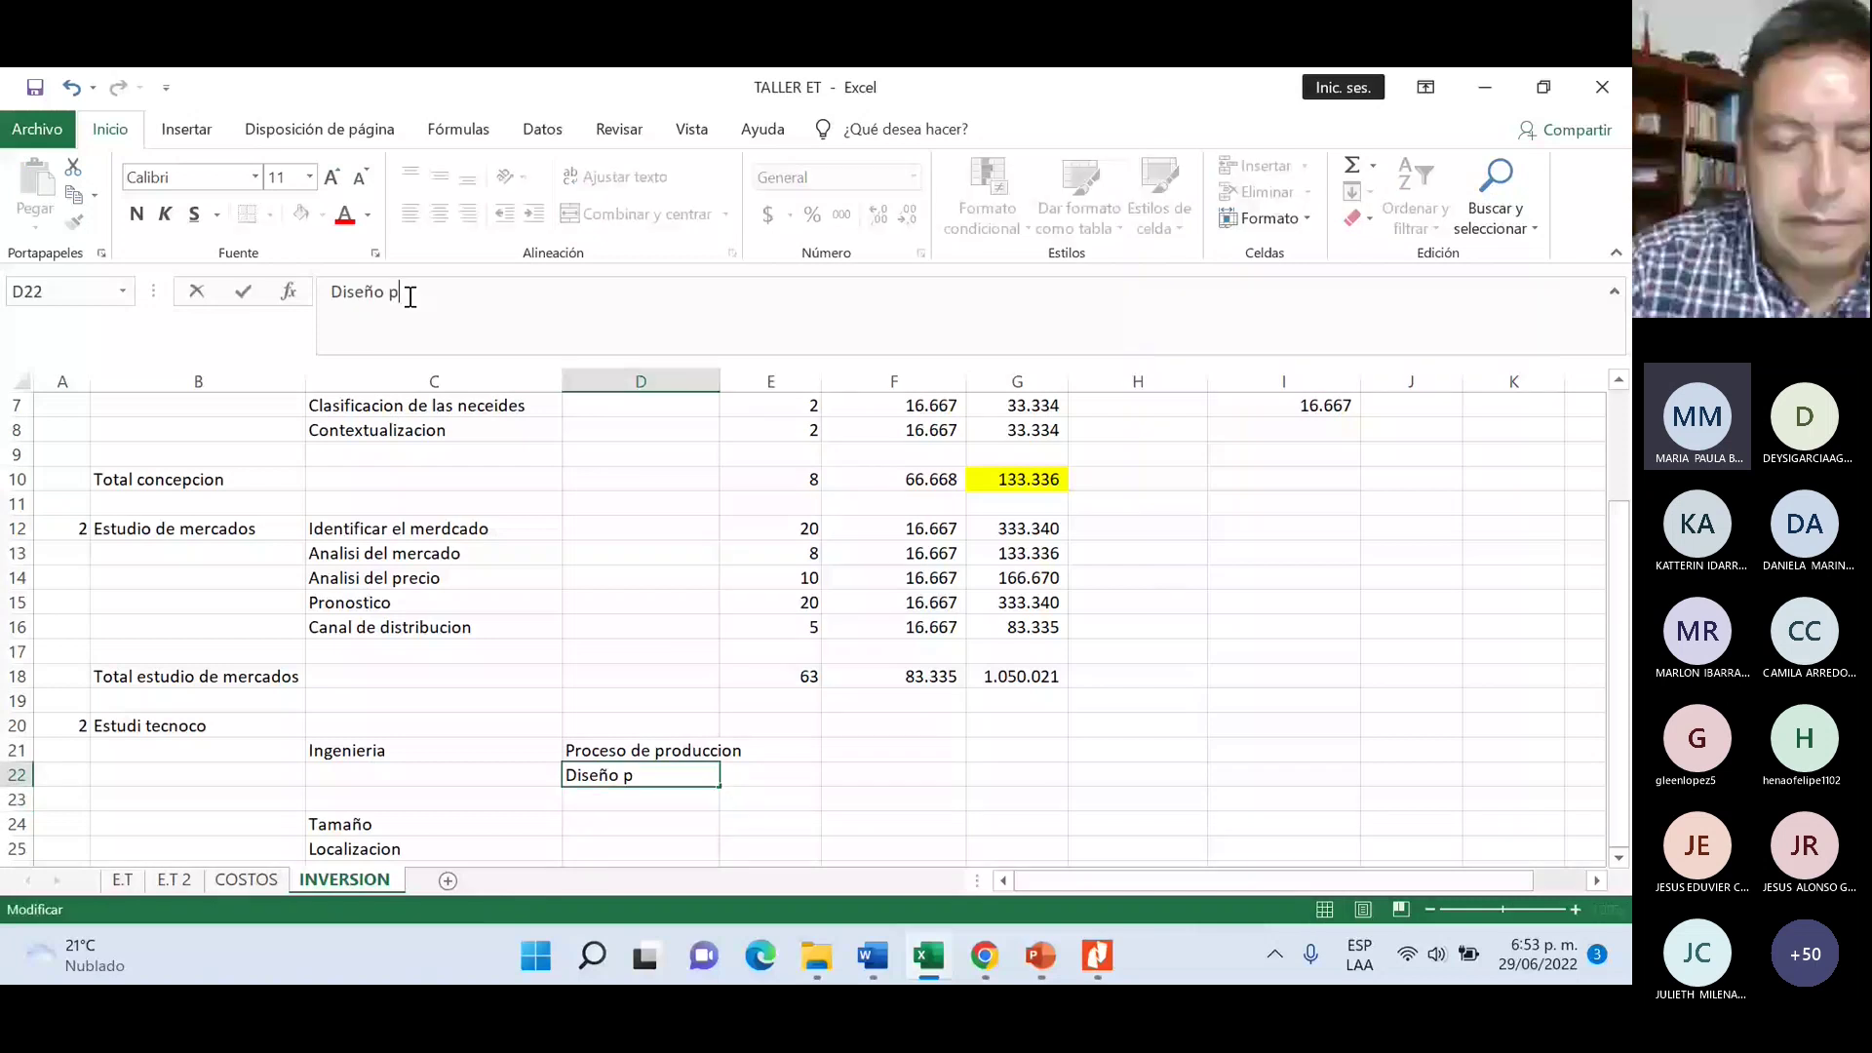
pyautogui.write('lan')
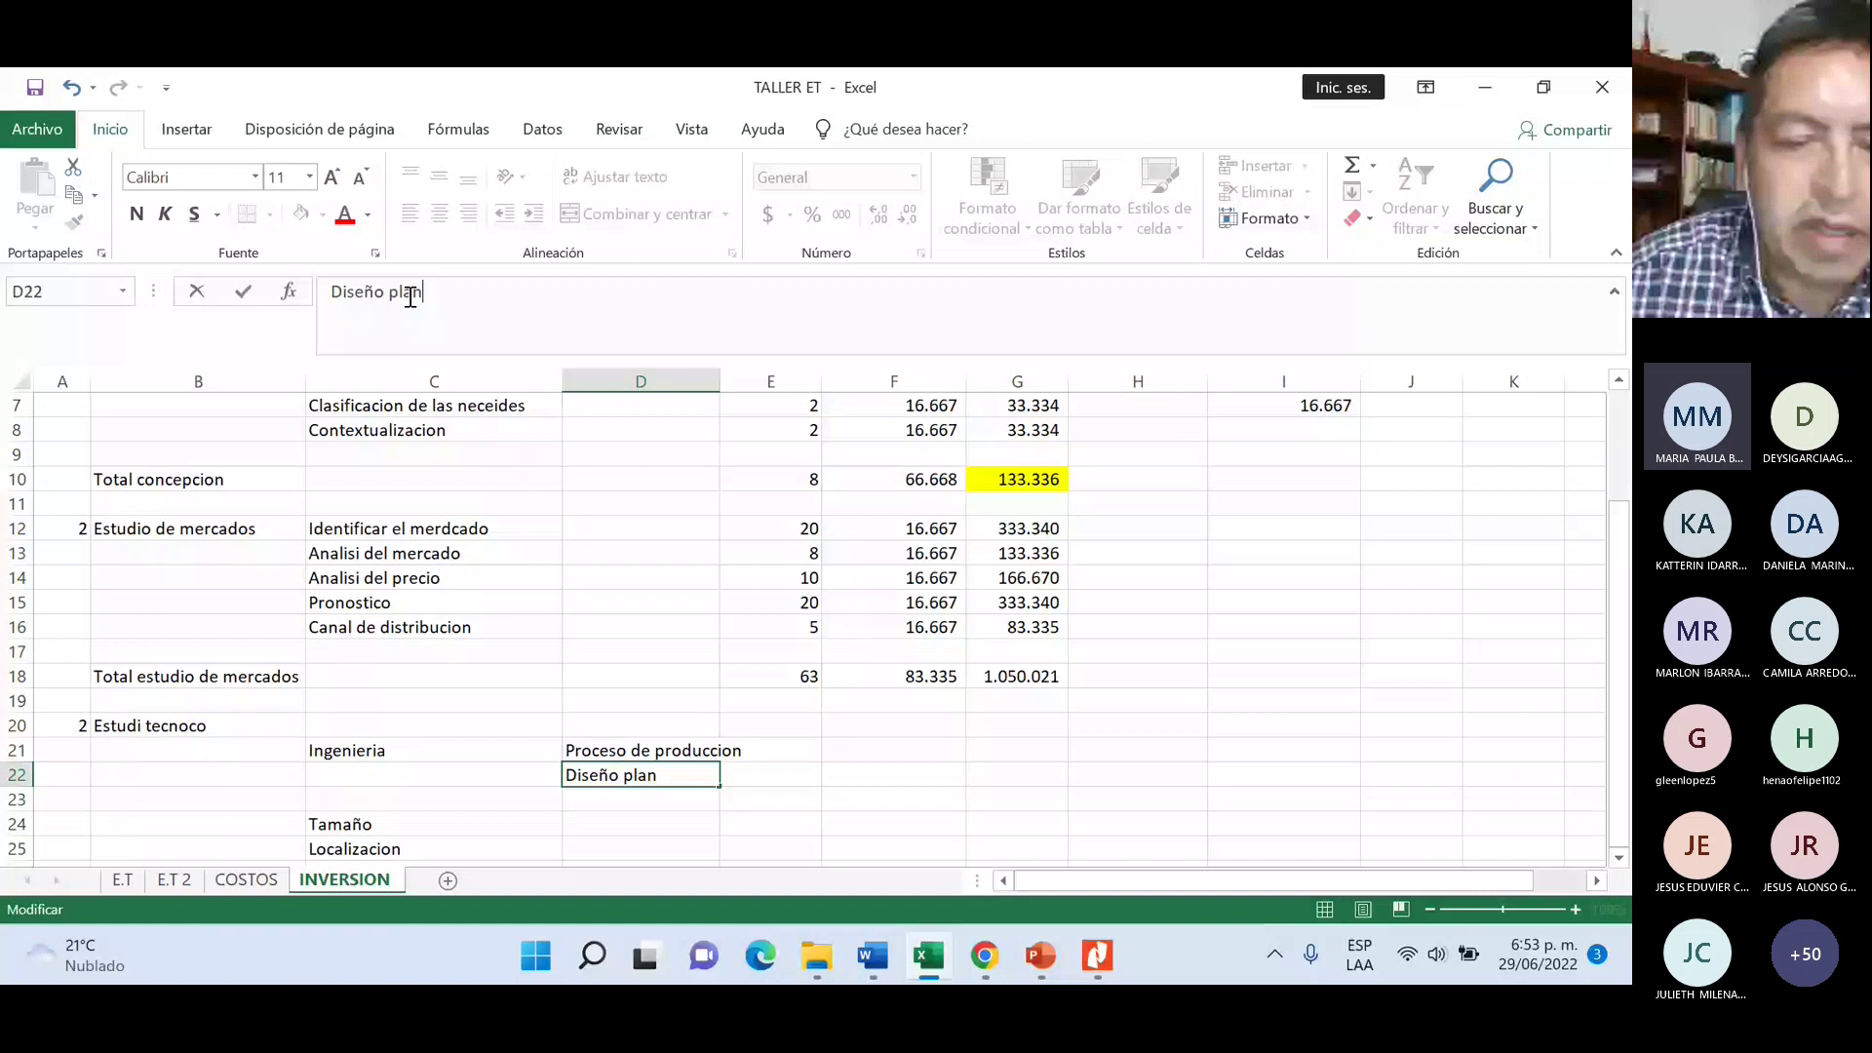
pyautogui.write('ta')
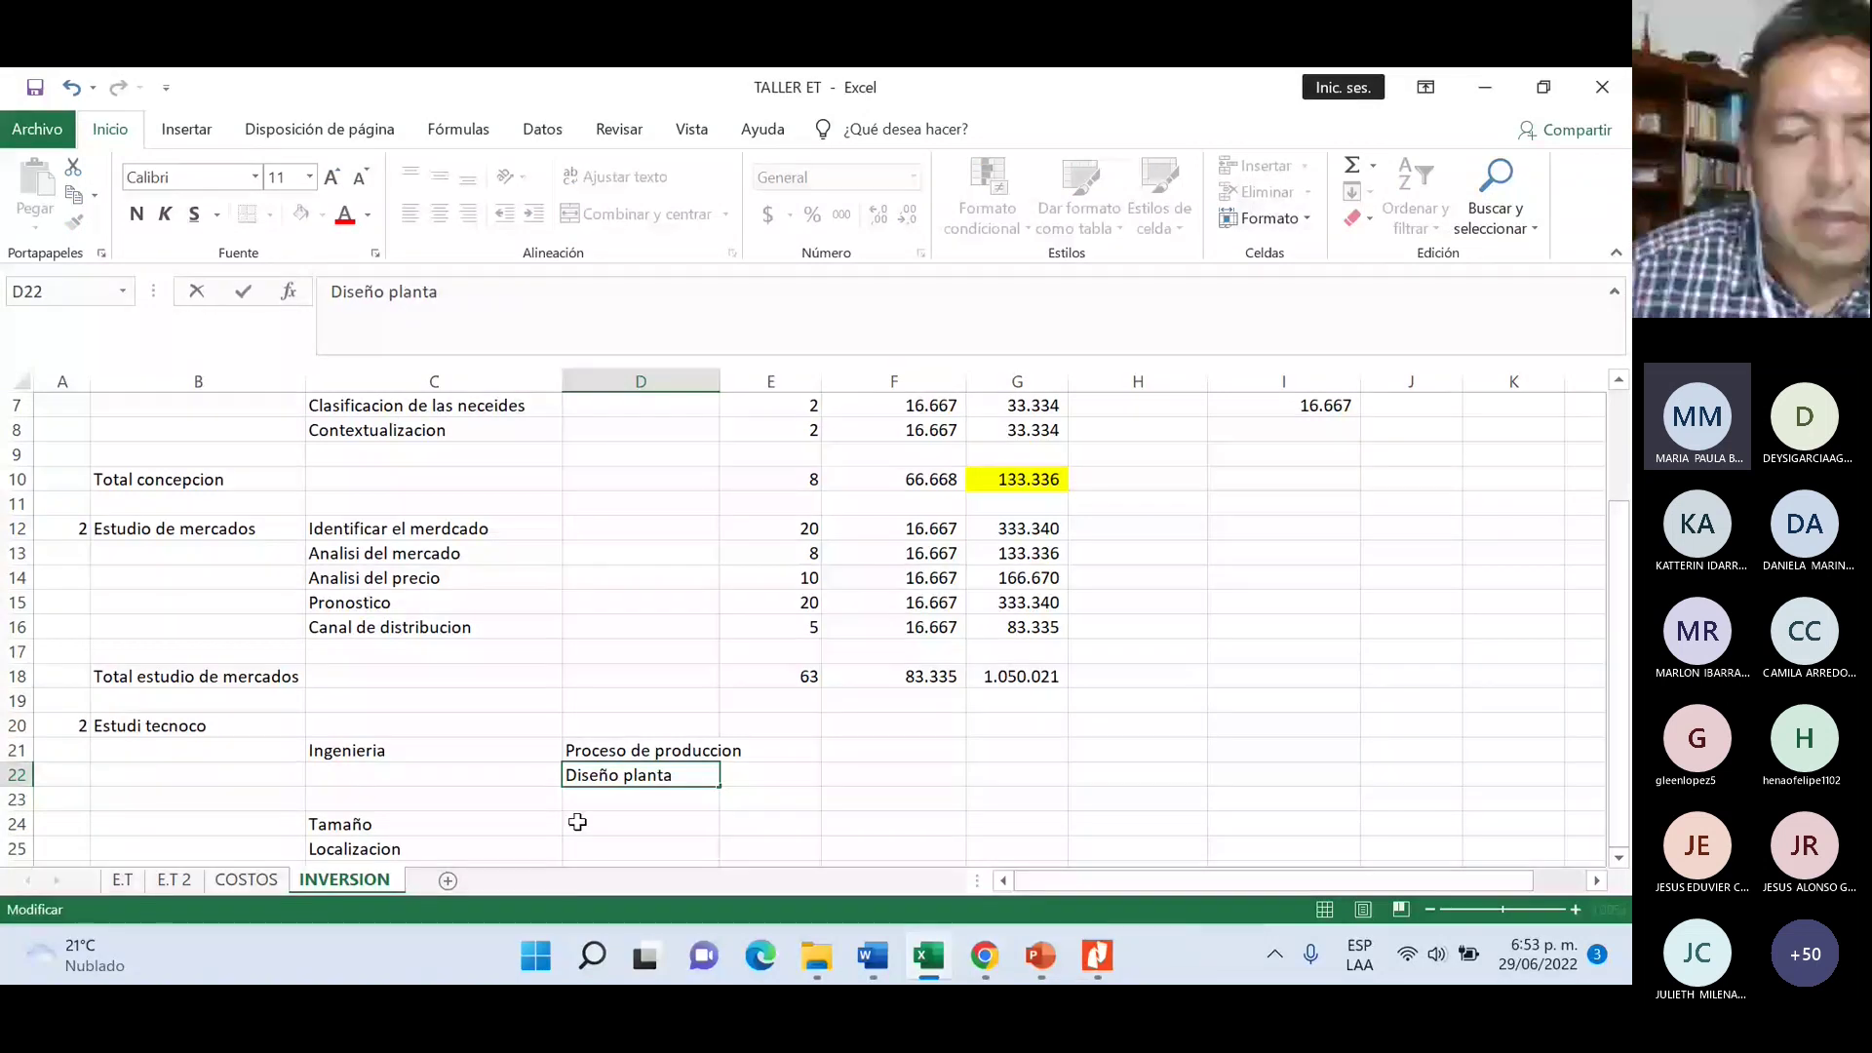
pyautogui.press('Return')
pyautogui.write('Costeo')
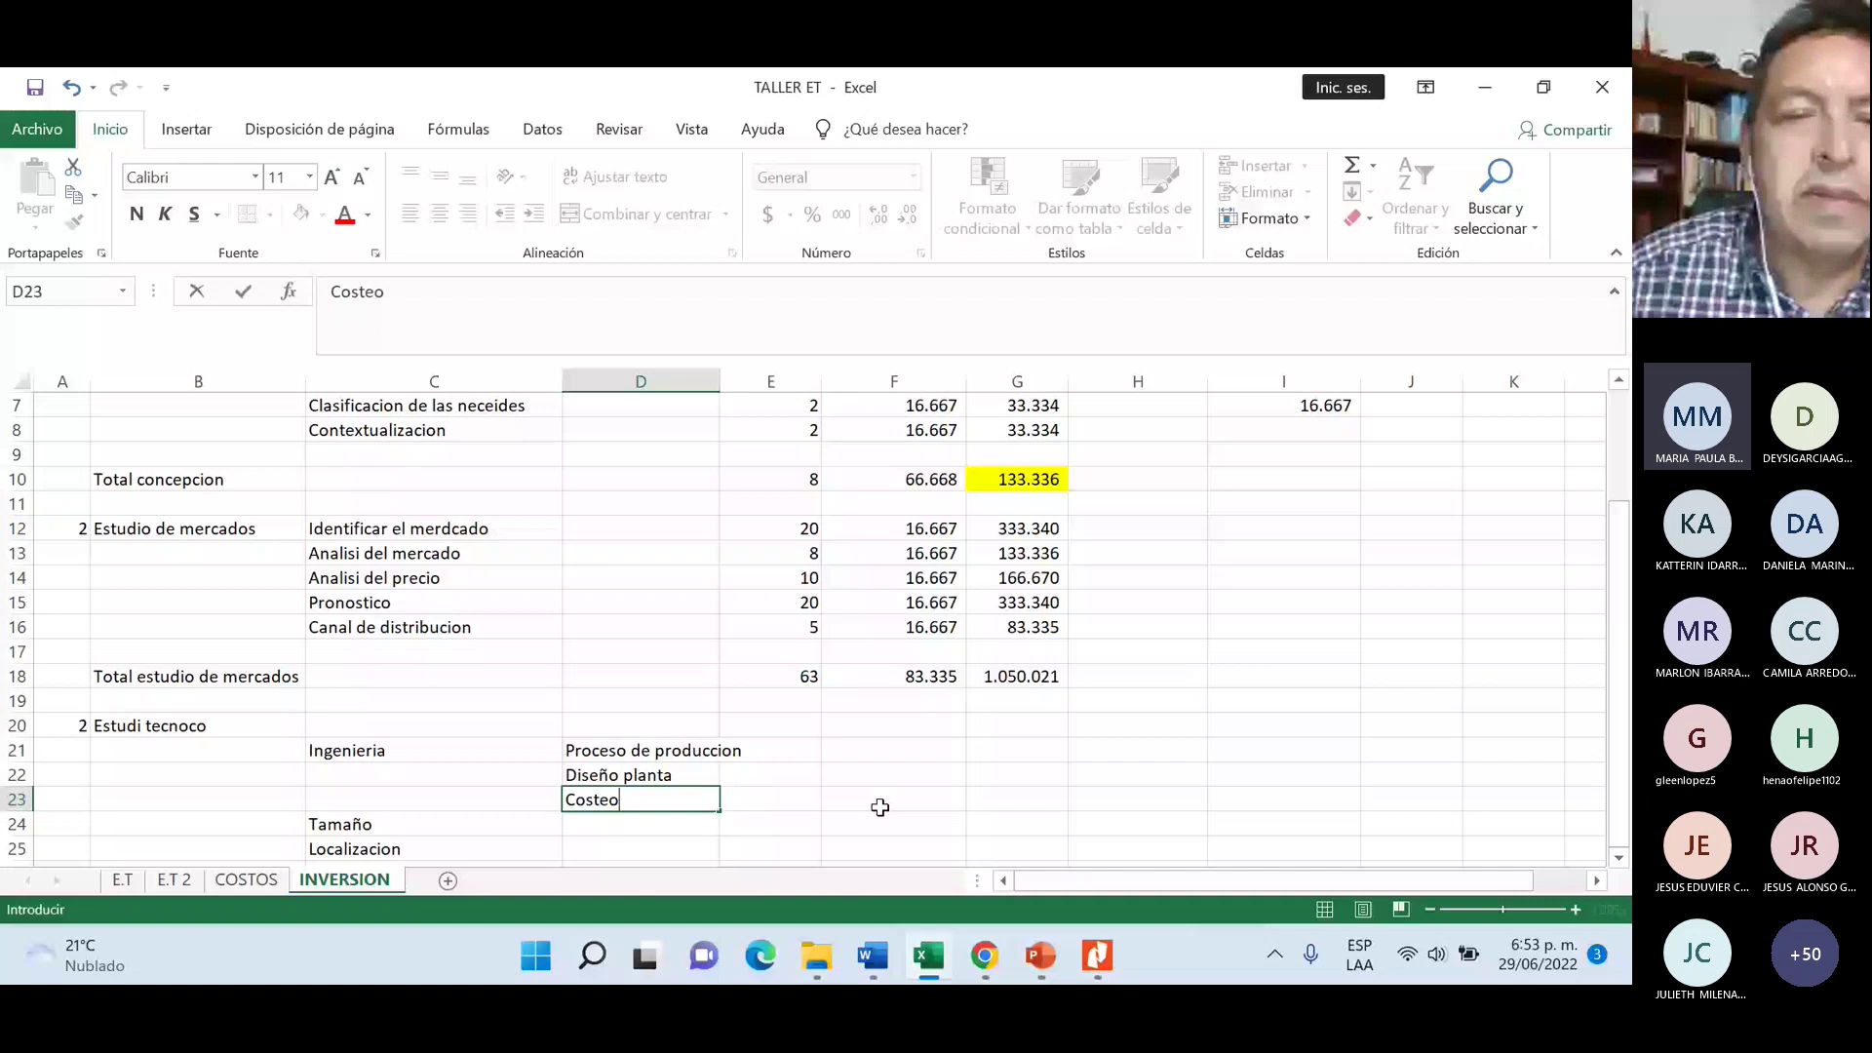
# - Insert an entire blank row at row 24, between Costeo and Tamaño
pyautogui.click(671, 819)
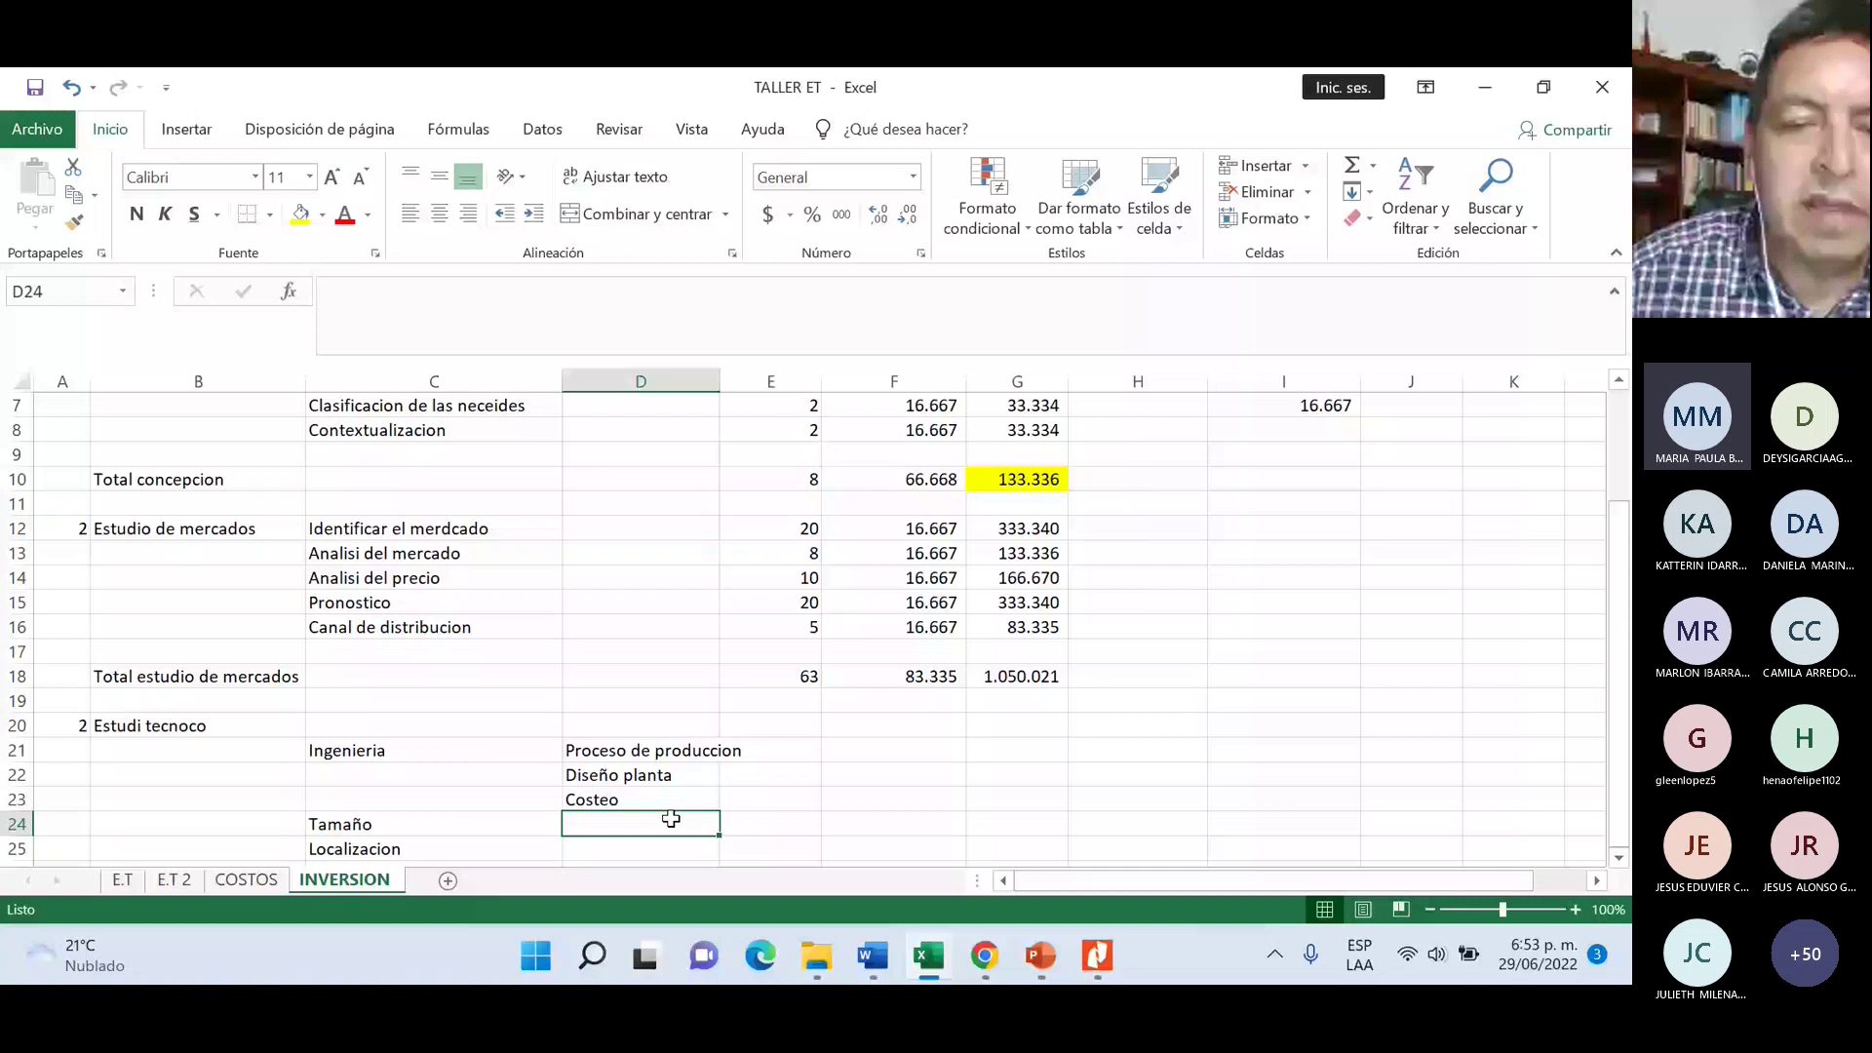
pyautogui.hotkey('ctrl', '+')
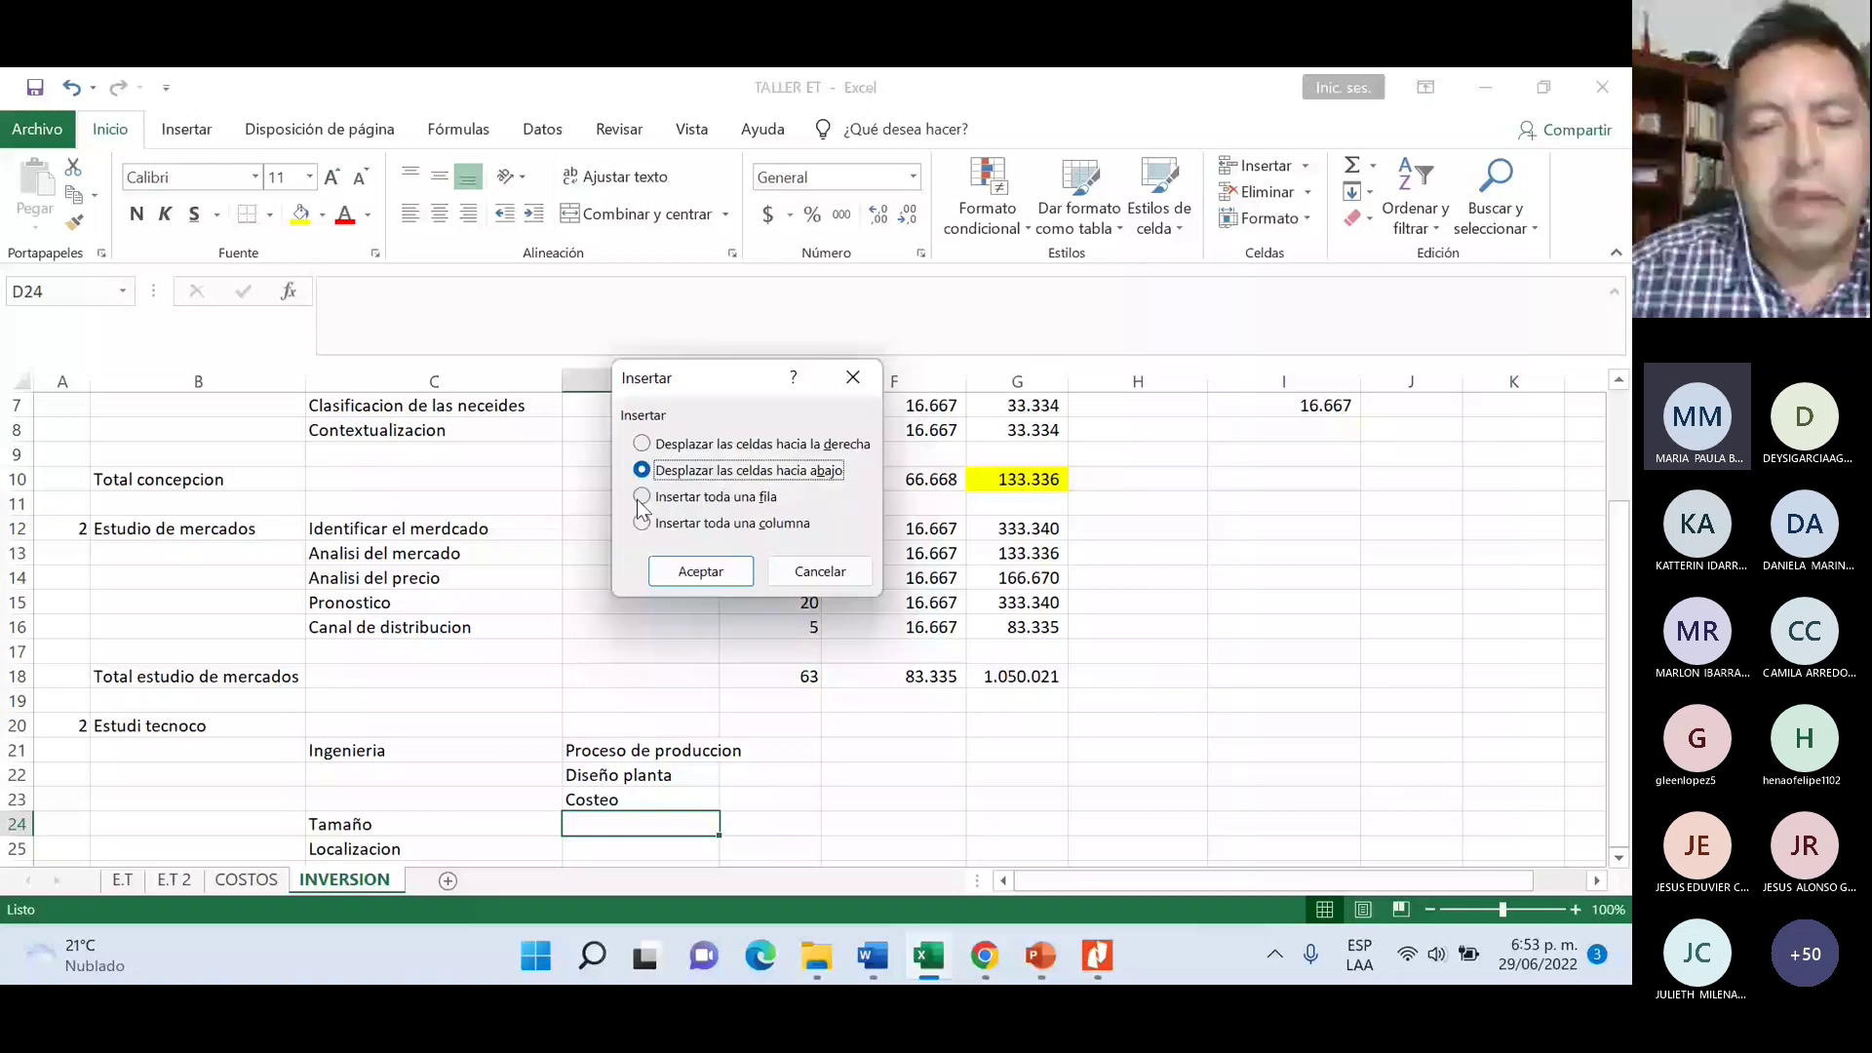
pyautogui.press('Return')
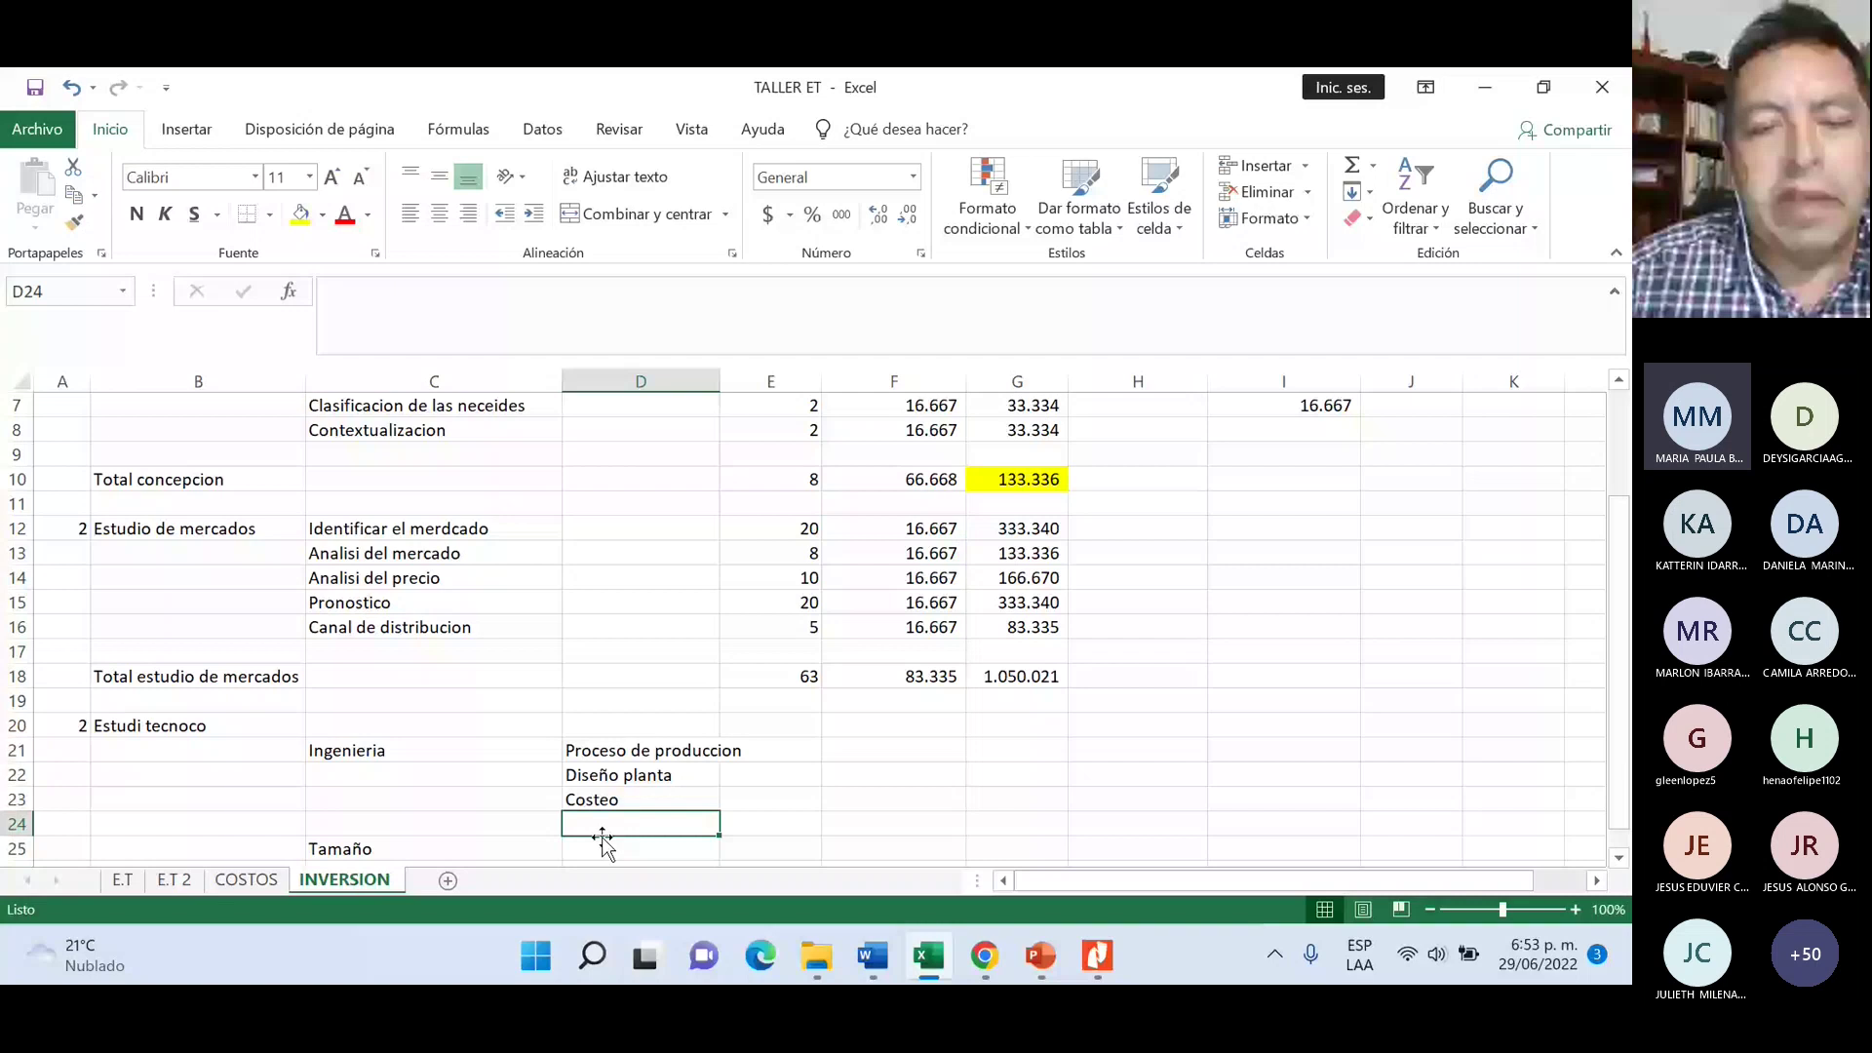
# - Enter the sub-activity "Tecnologia" in D24 and insert an entire blank row at row 25, above Tamaño
pyautogui.scroll(-3, 819, 724)
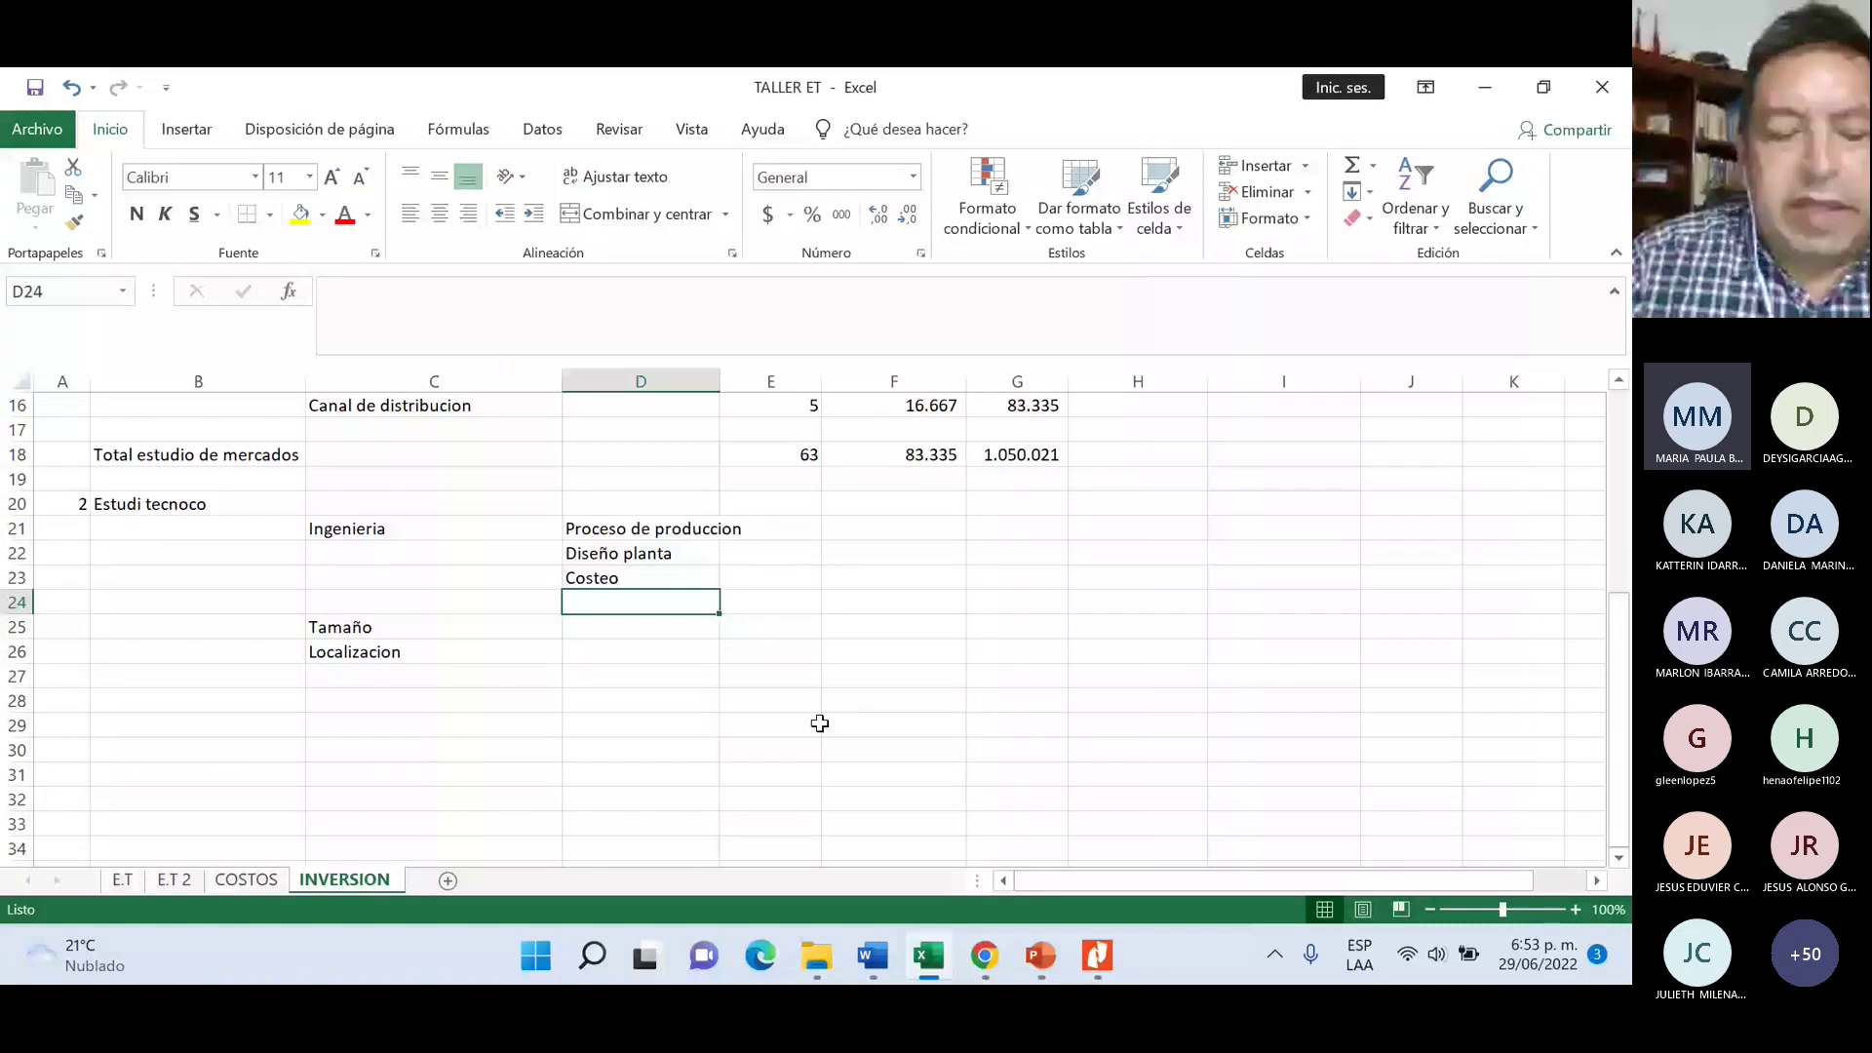
pyautogui.write('Tecnolo')
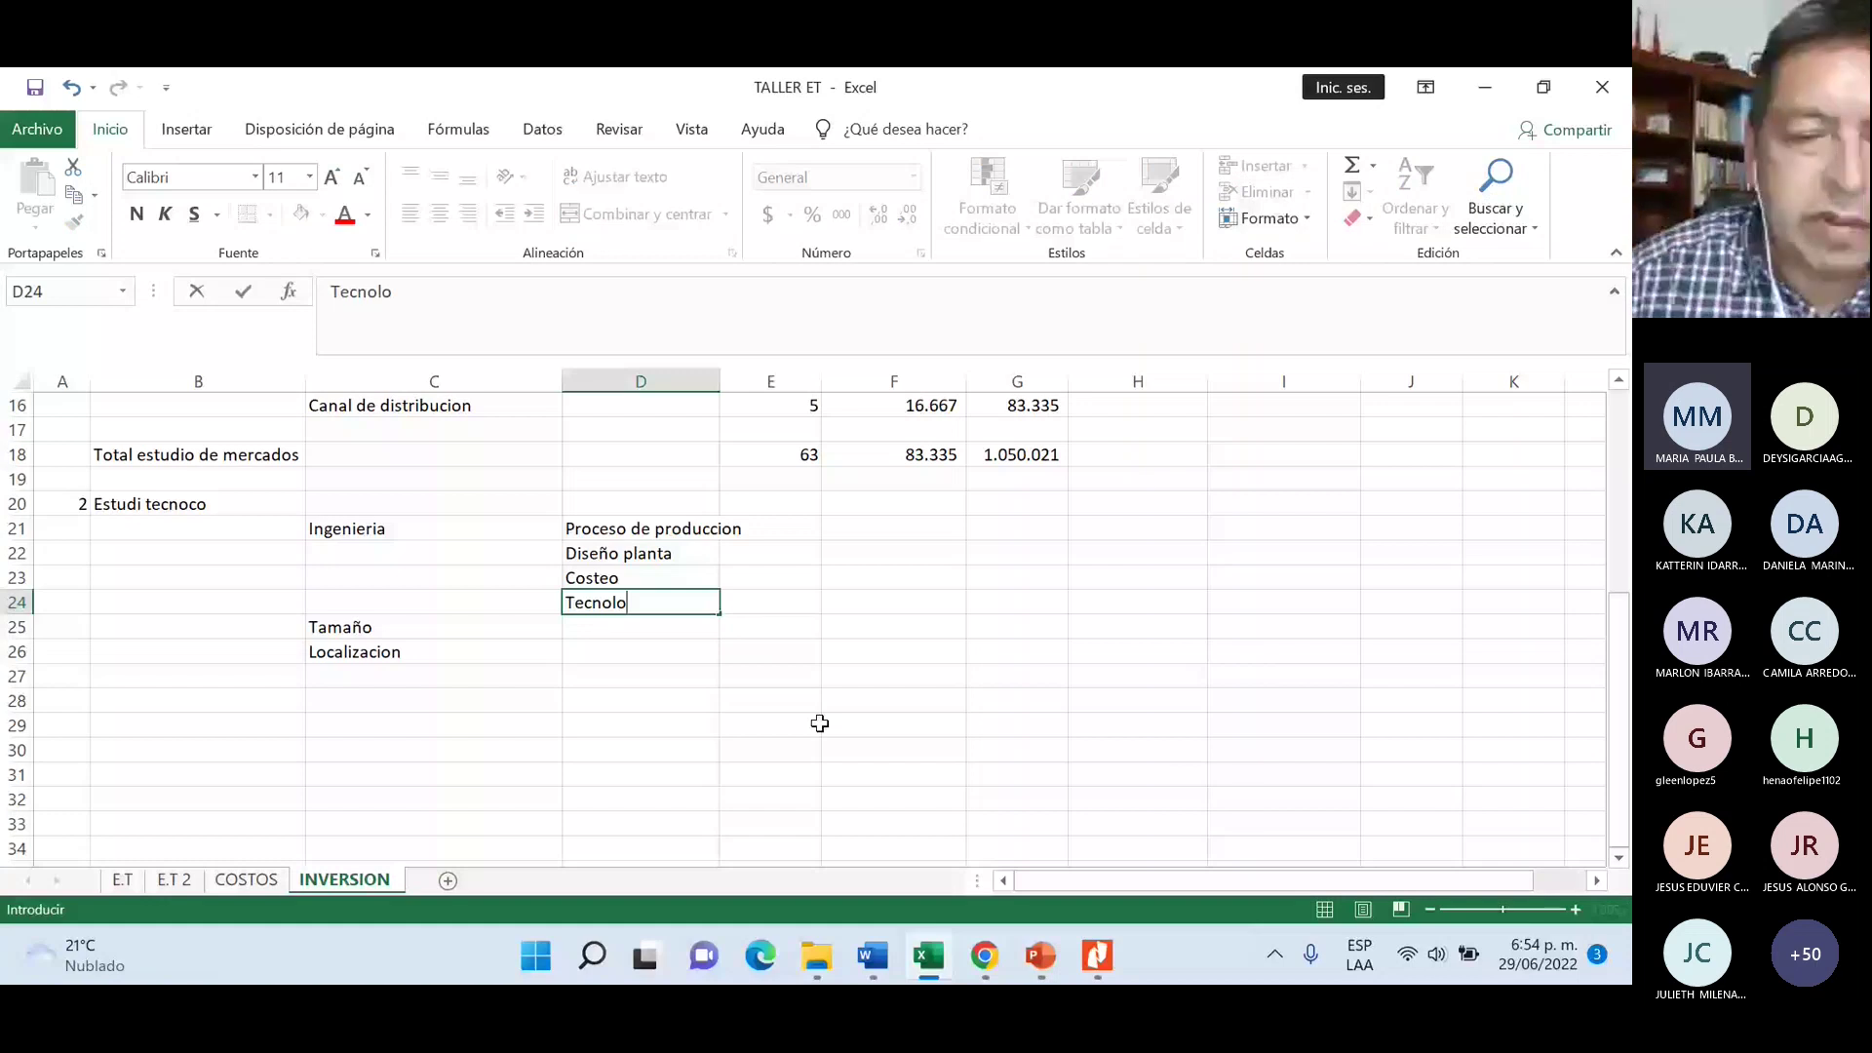
pyautogui.write('gia')
pyautogui.rightClick(684, 638)
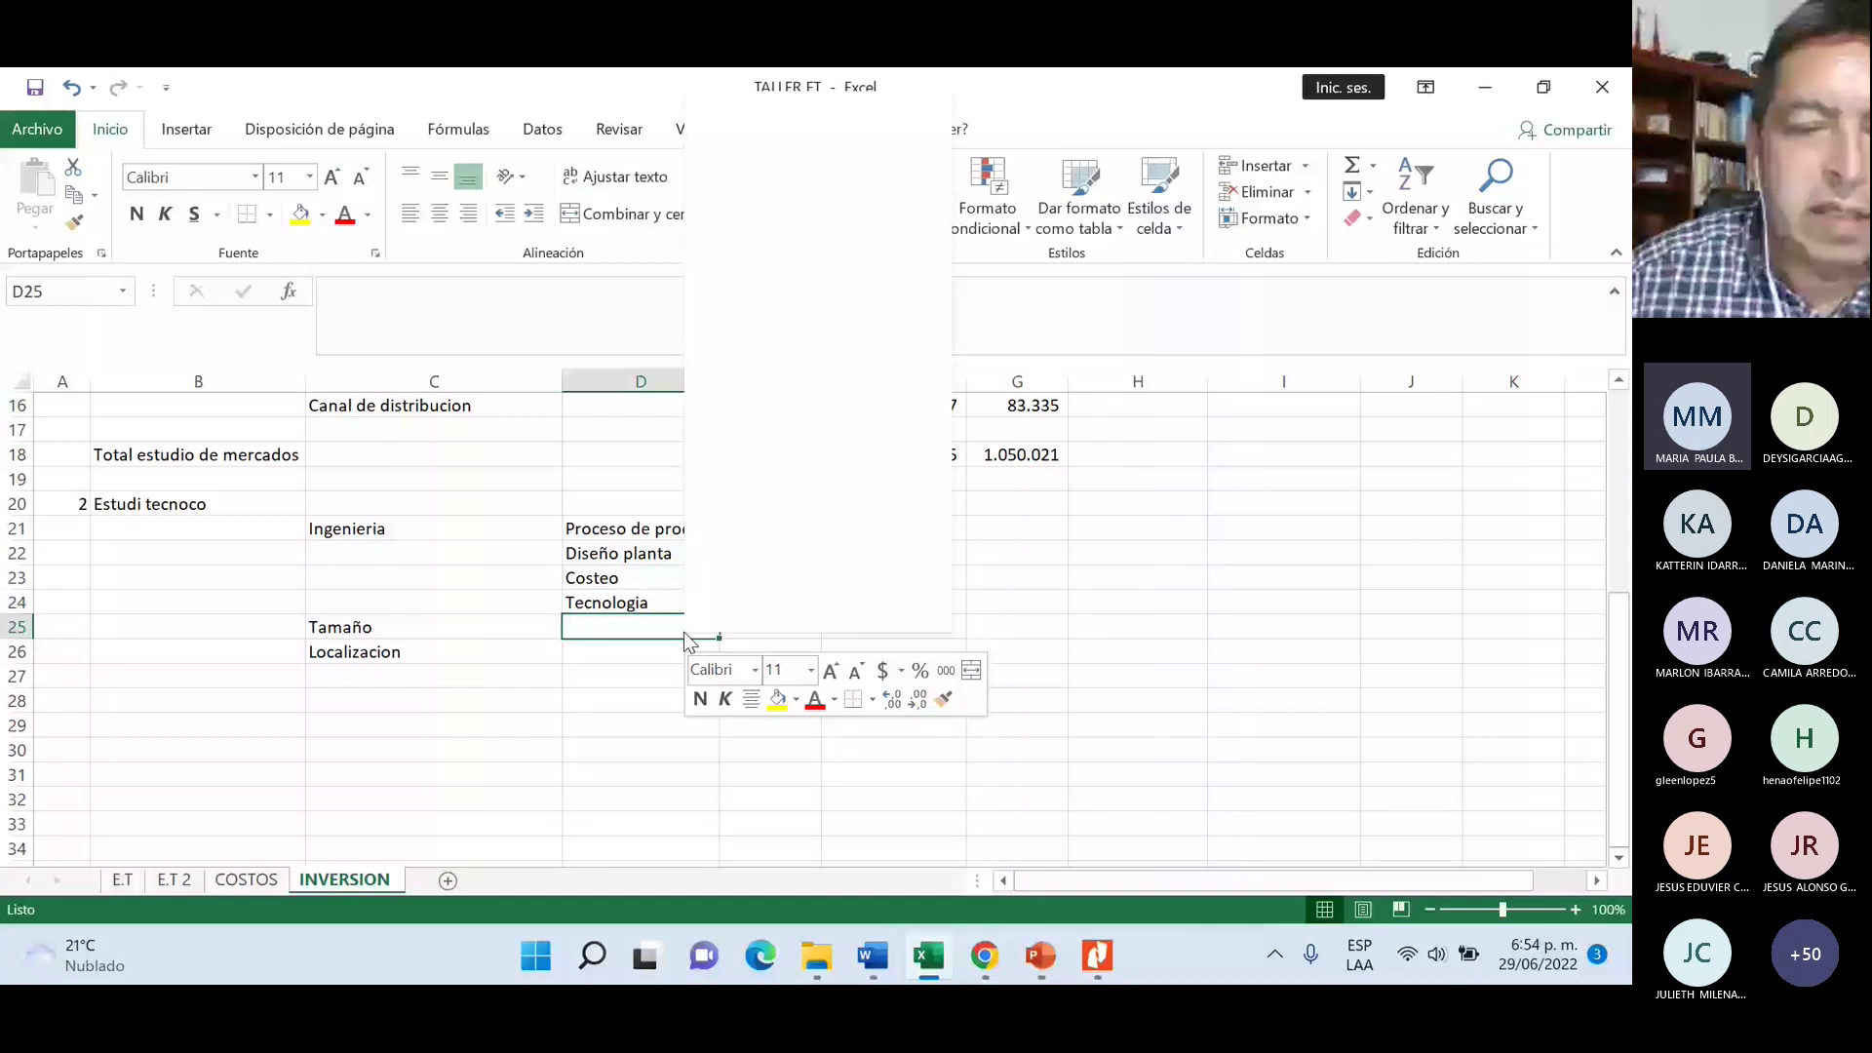
pyautogui.press('i')
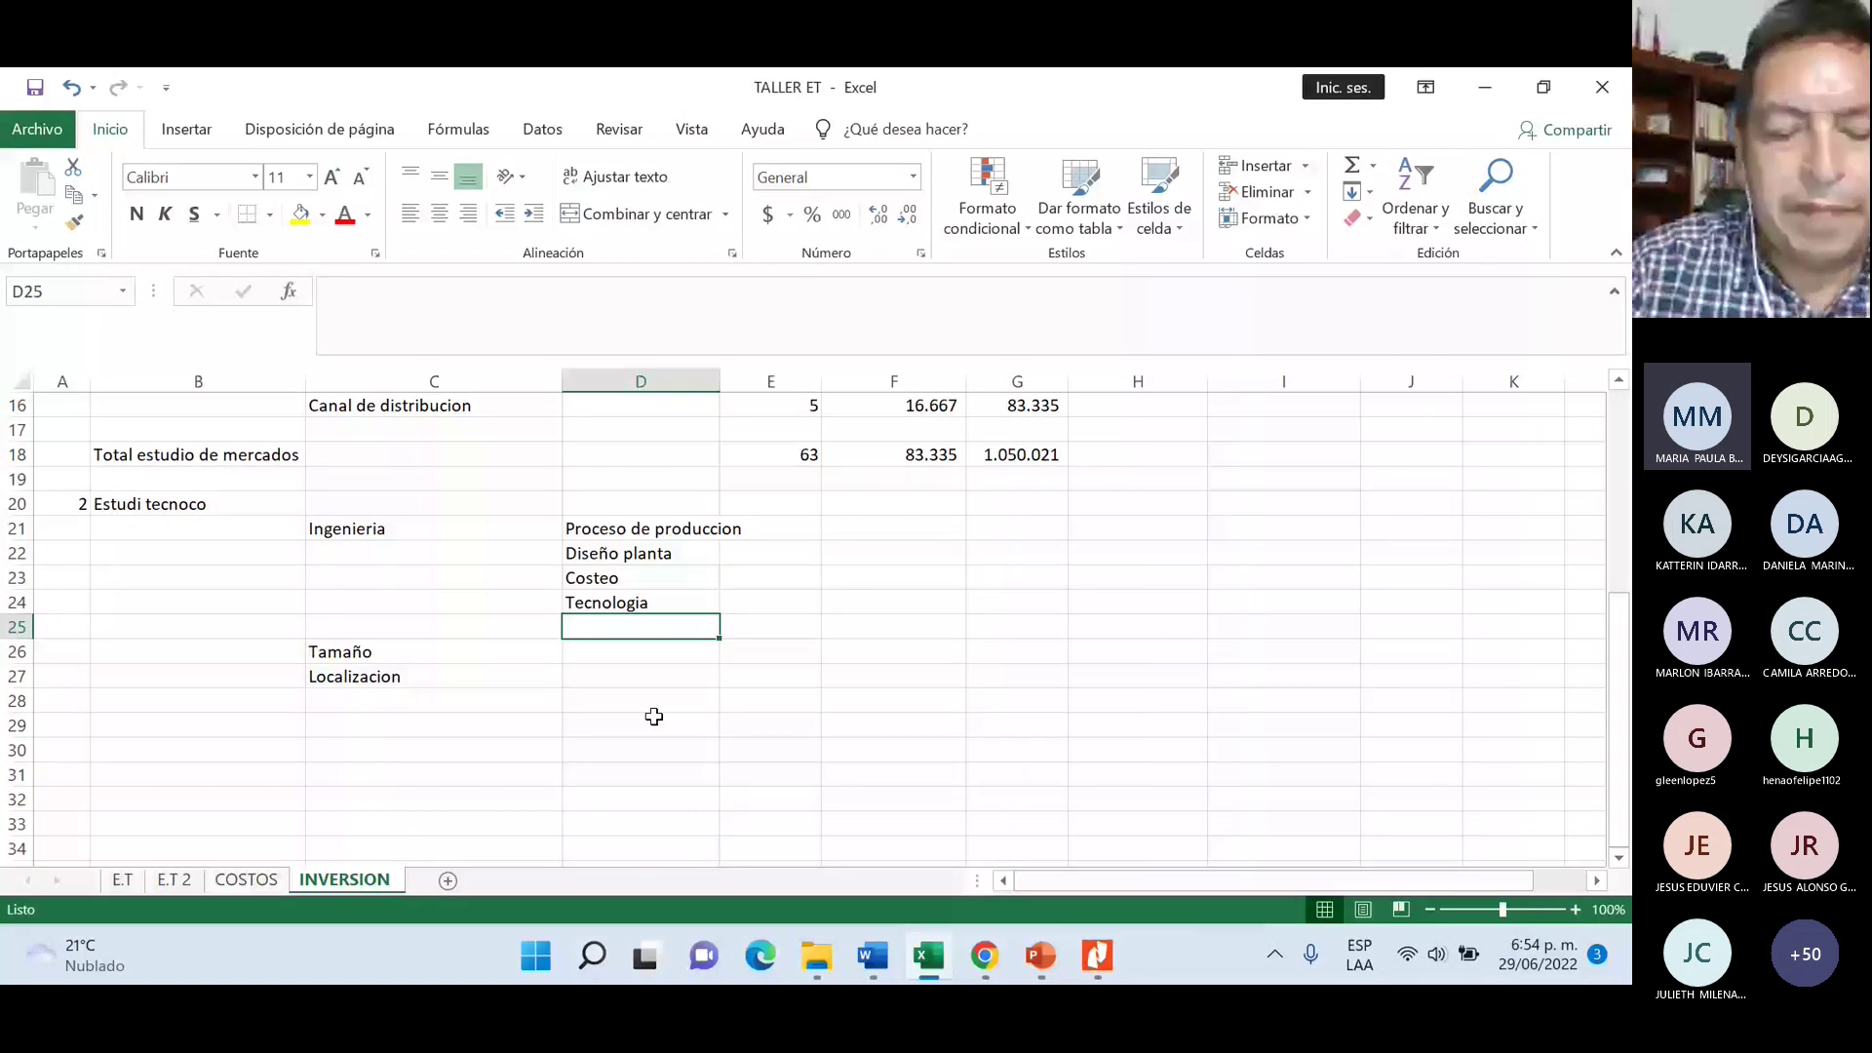
# - Enter "Adquisiciones" in D25 and widen column D so the sub-activity names fit
pyautogui.write('Adq')
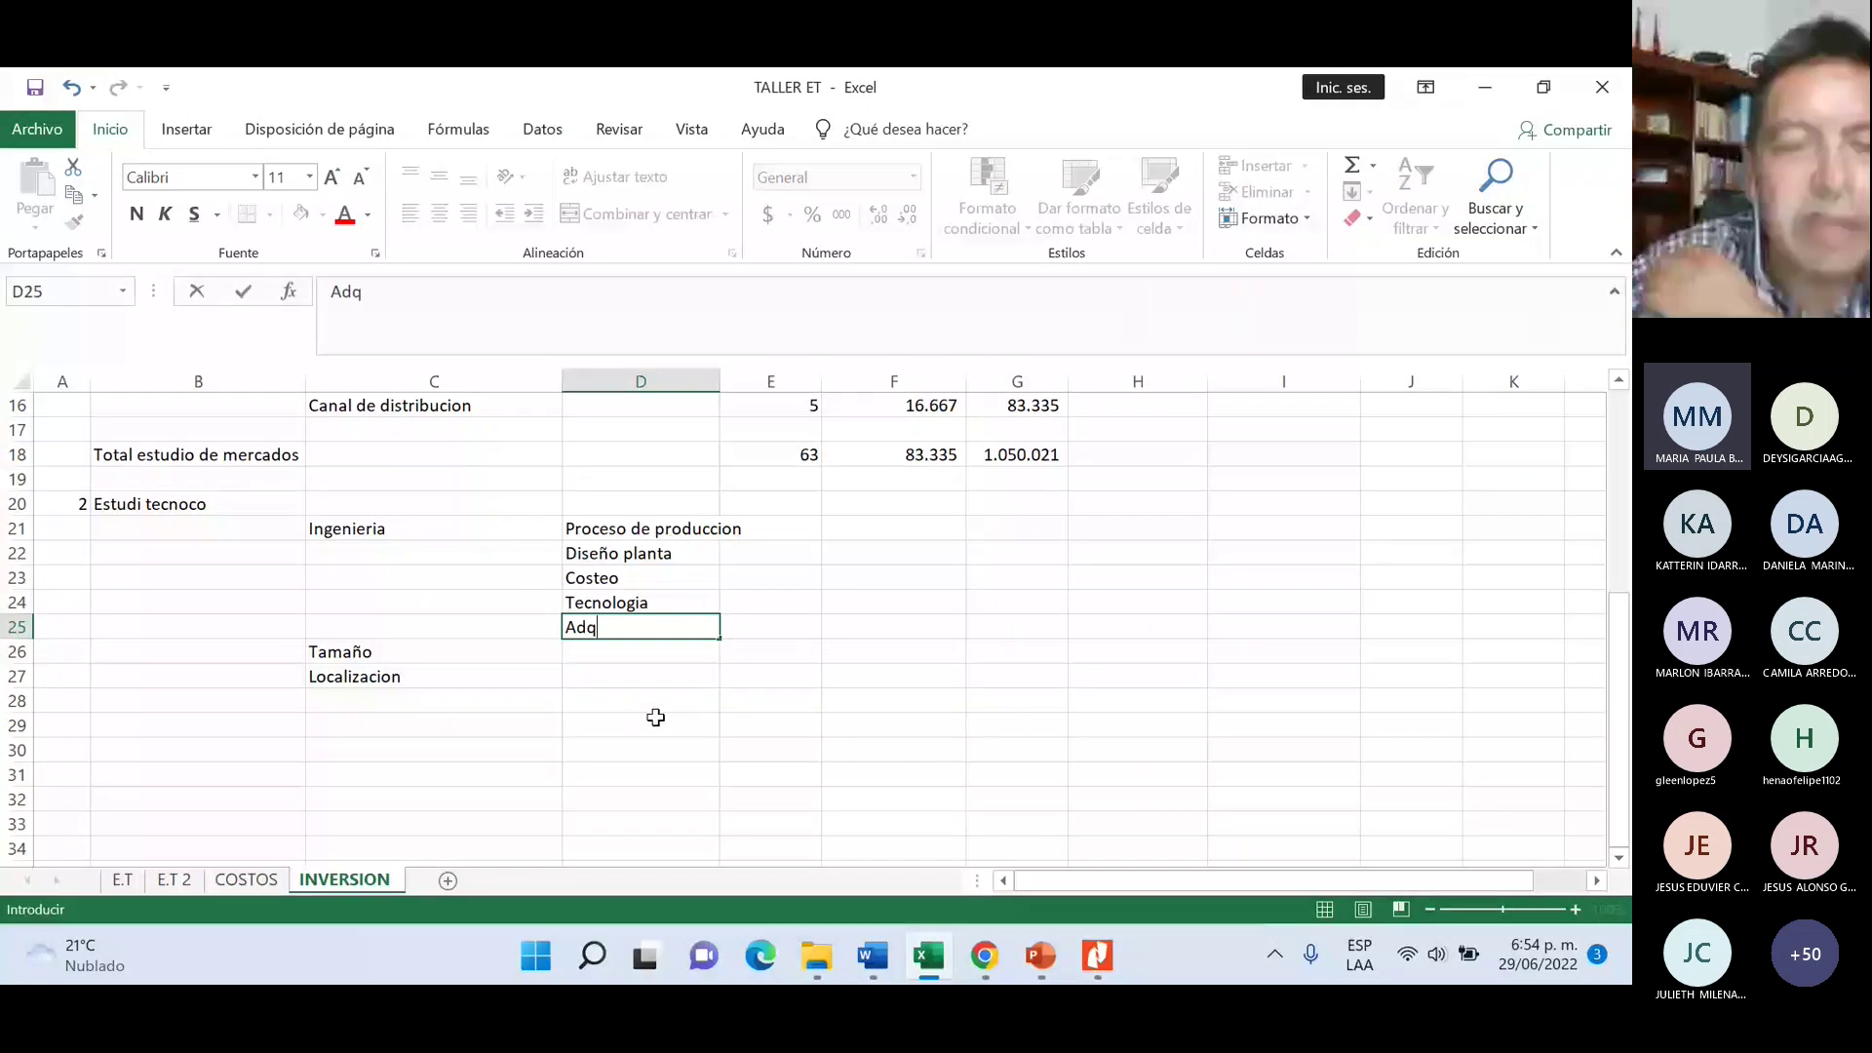
pyautogui.write('uisici')
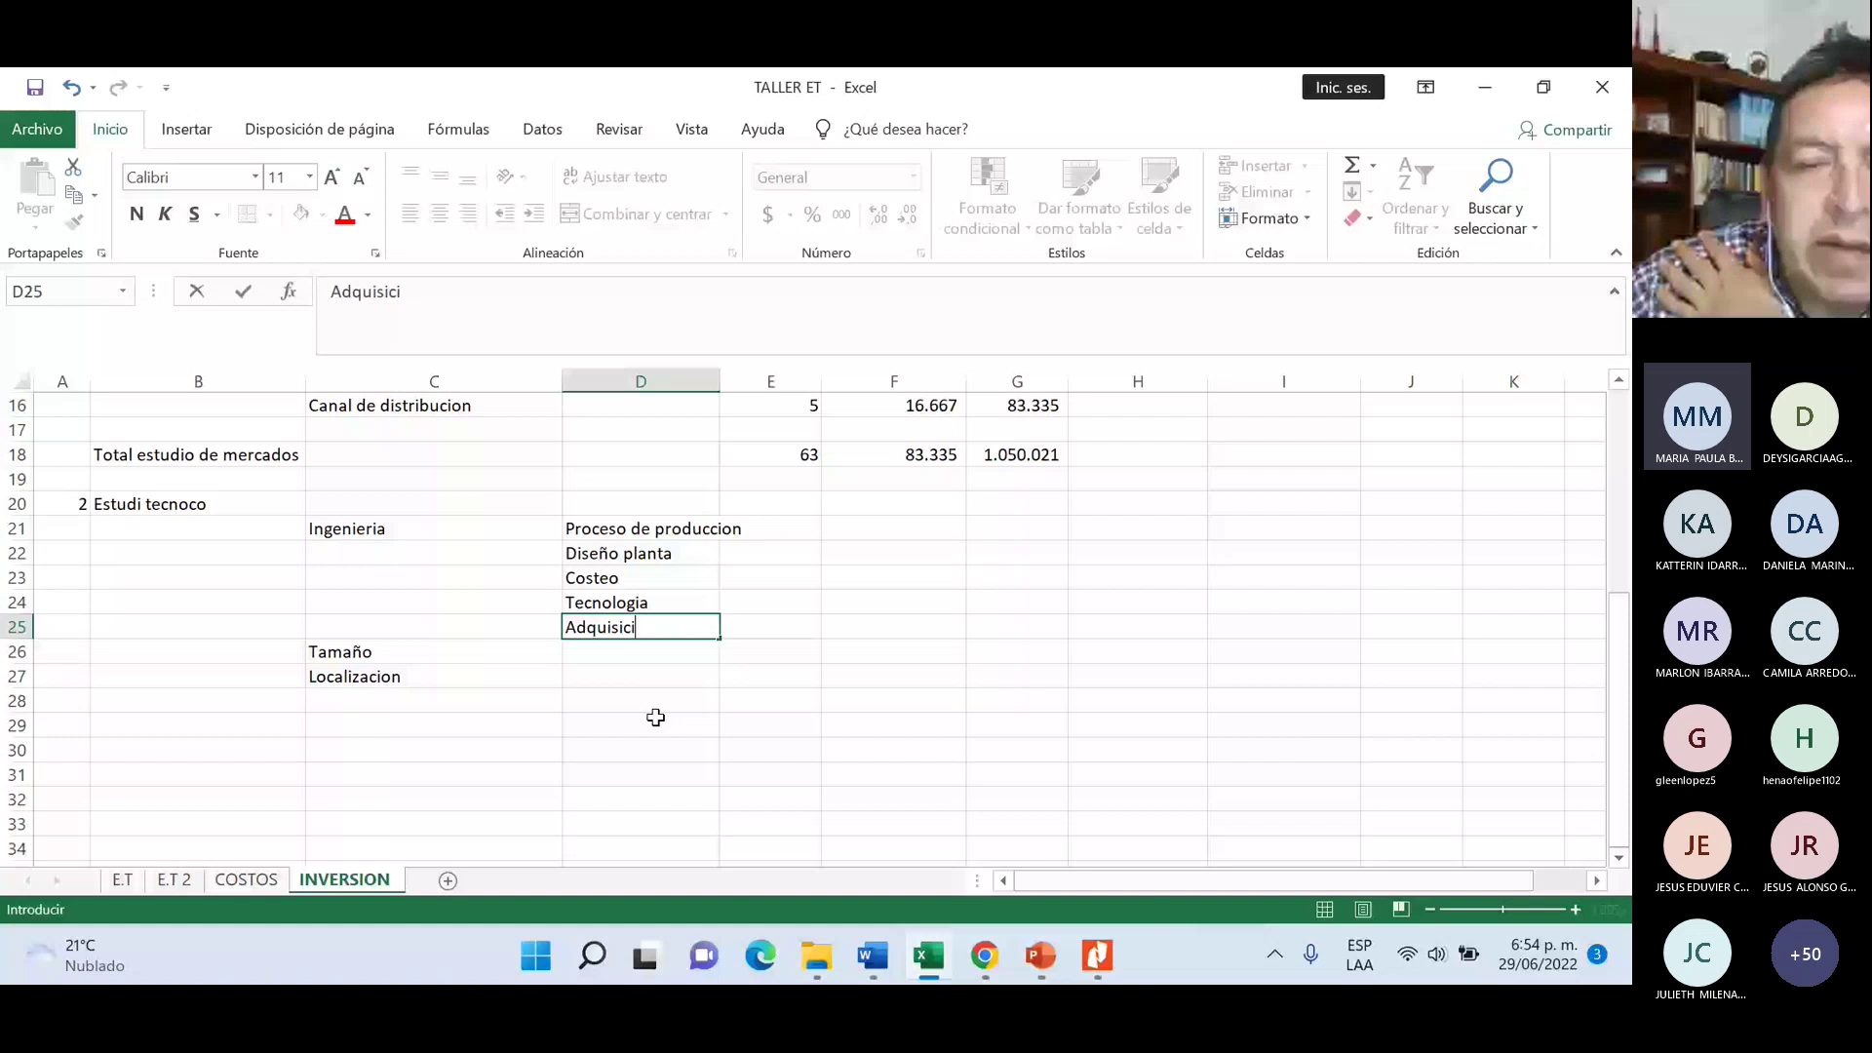
pyautogui.write('ones')
pyautogui.click(770, 479)
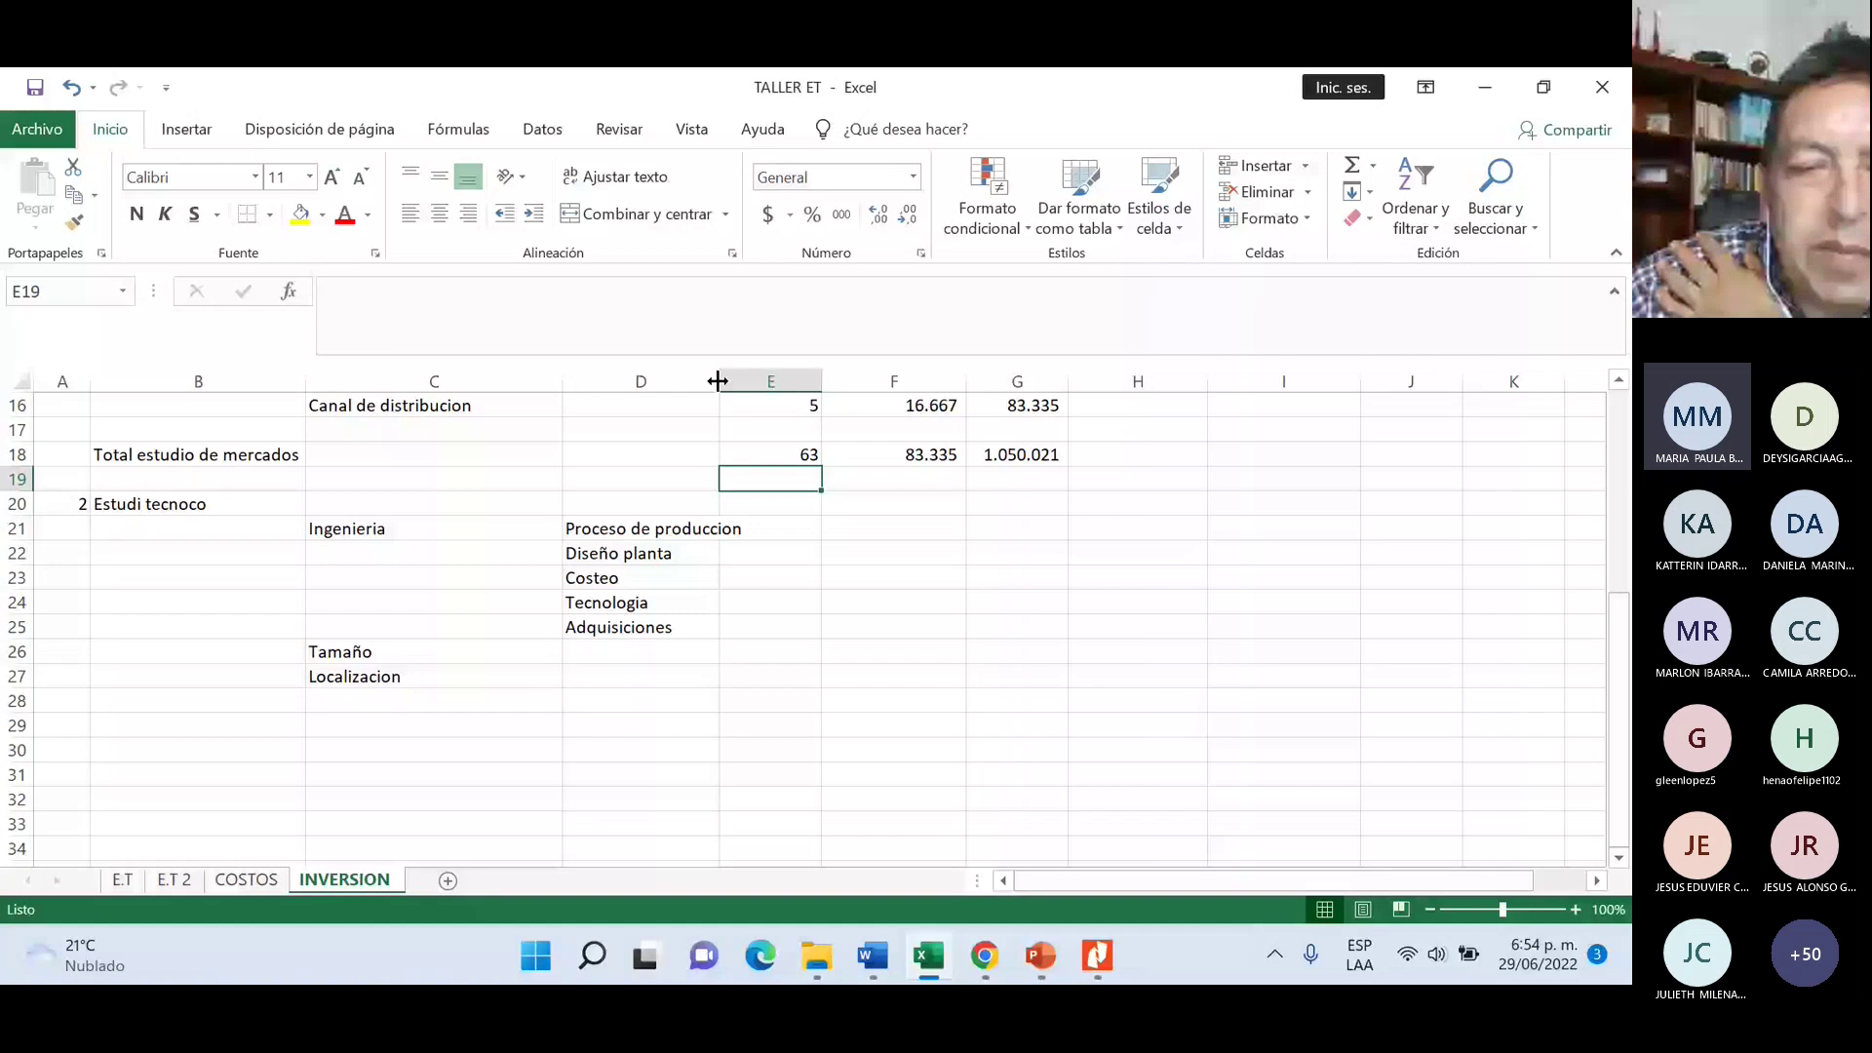
pyautogui.moveTo(718, 381); pyautogui.dragTo(801, 381)
# - Enter the hours 20 for Proceso de produccion, 10 for Diseño planta and 10 for Costeo in E21 to E23
pyautogui.click(854, 527)
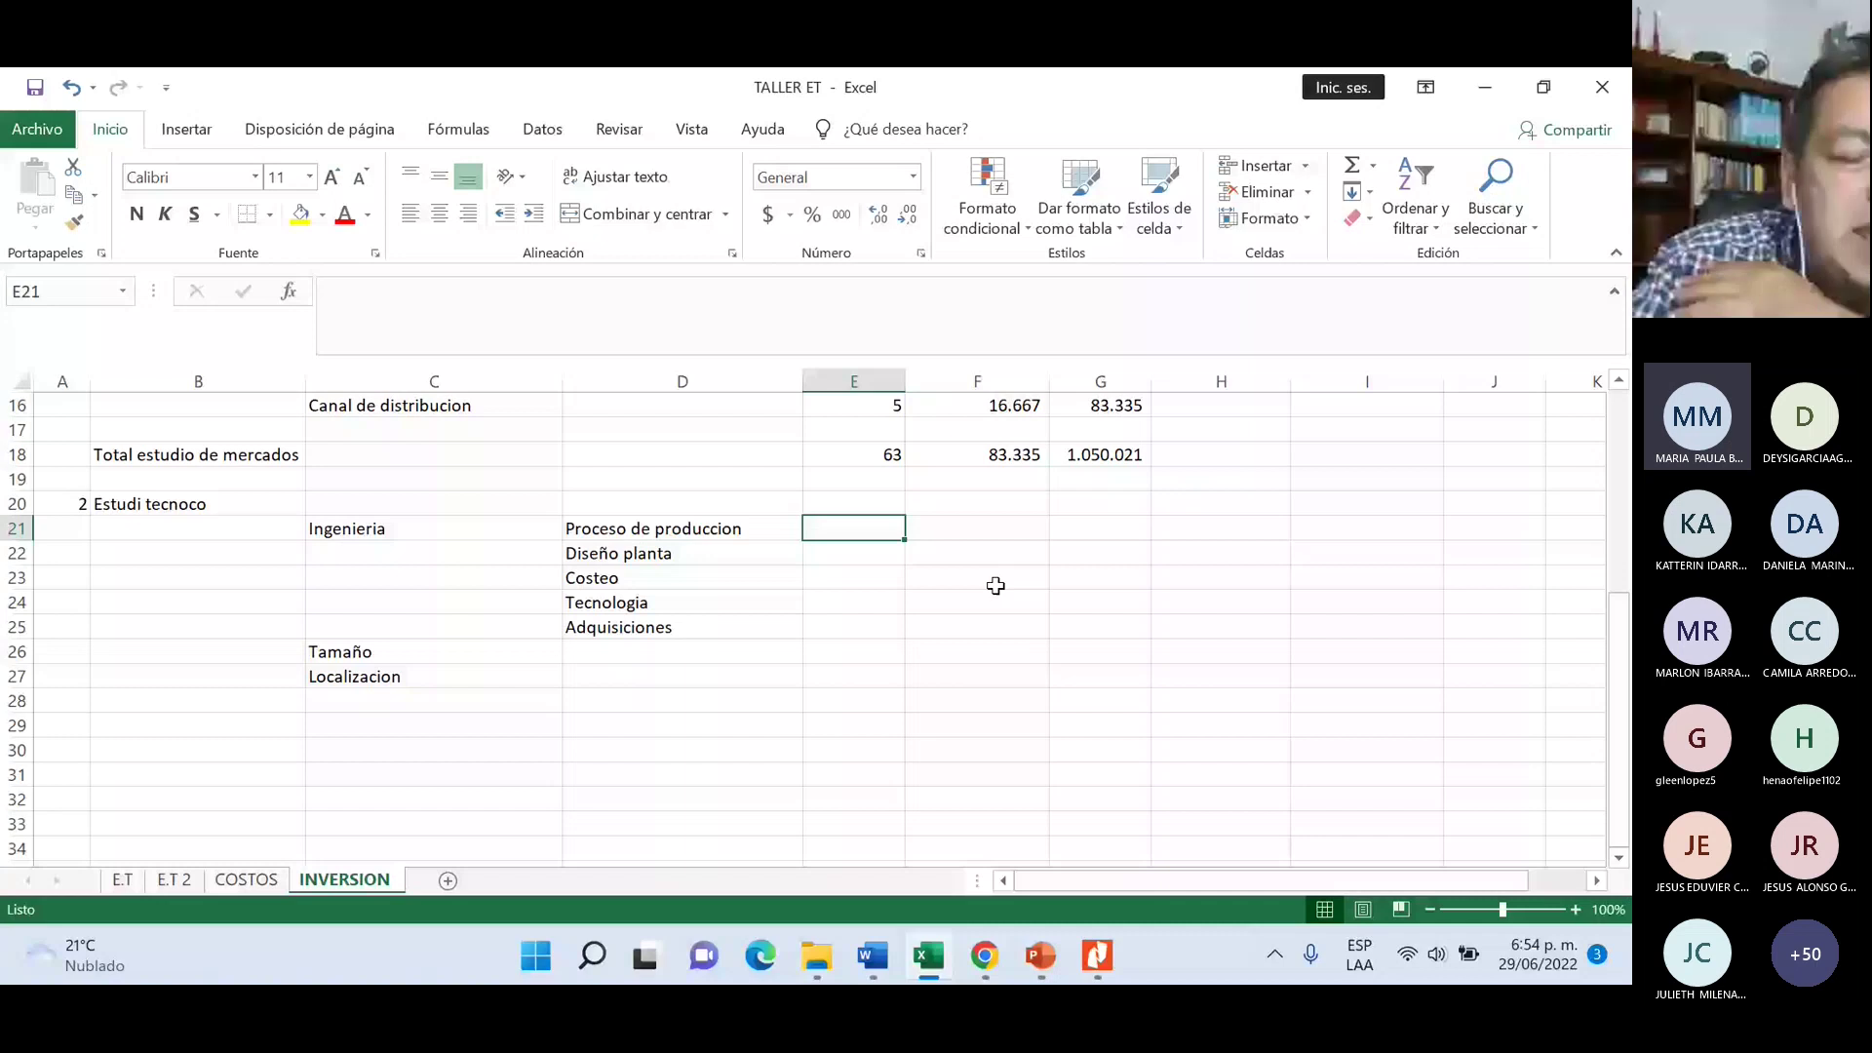
pyautogui.write('20')
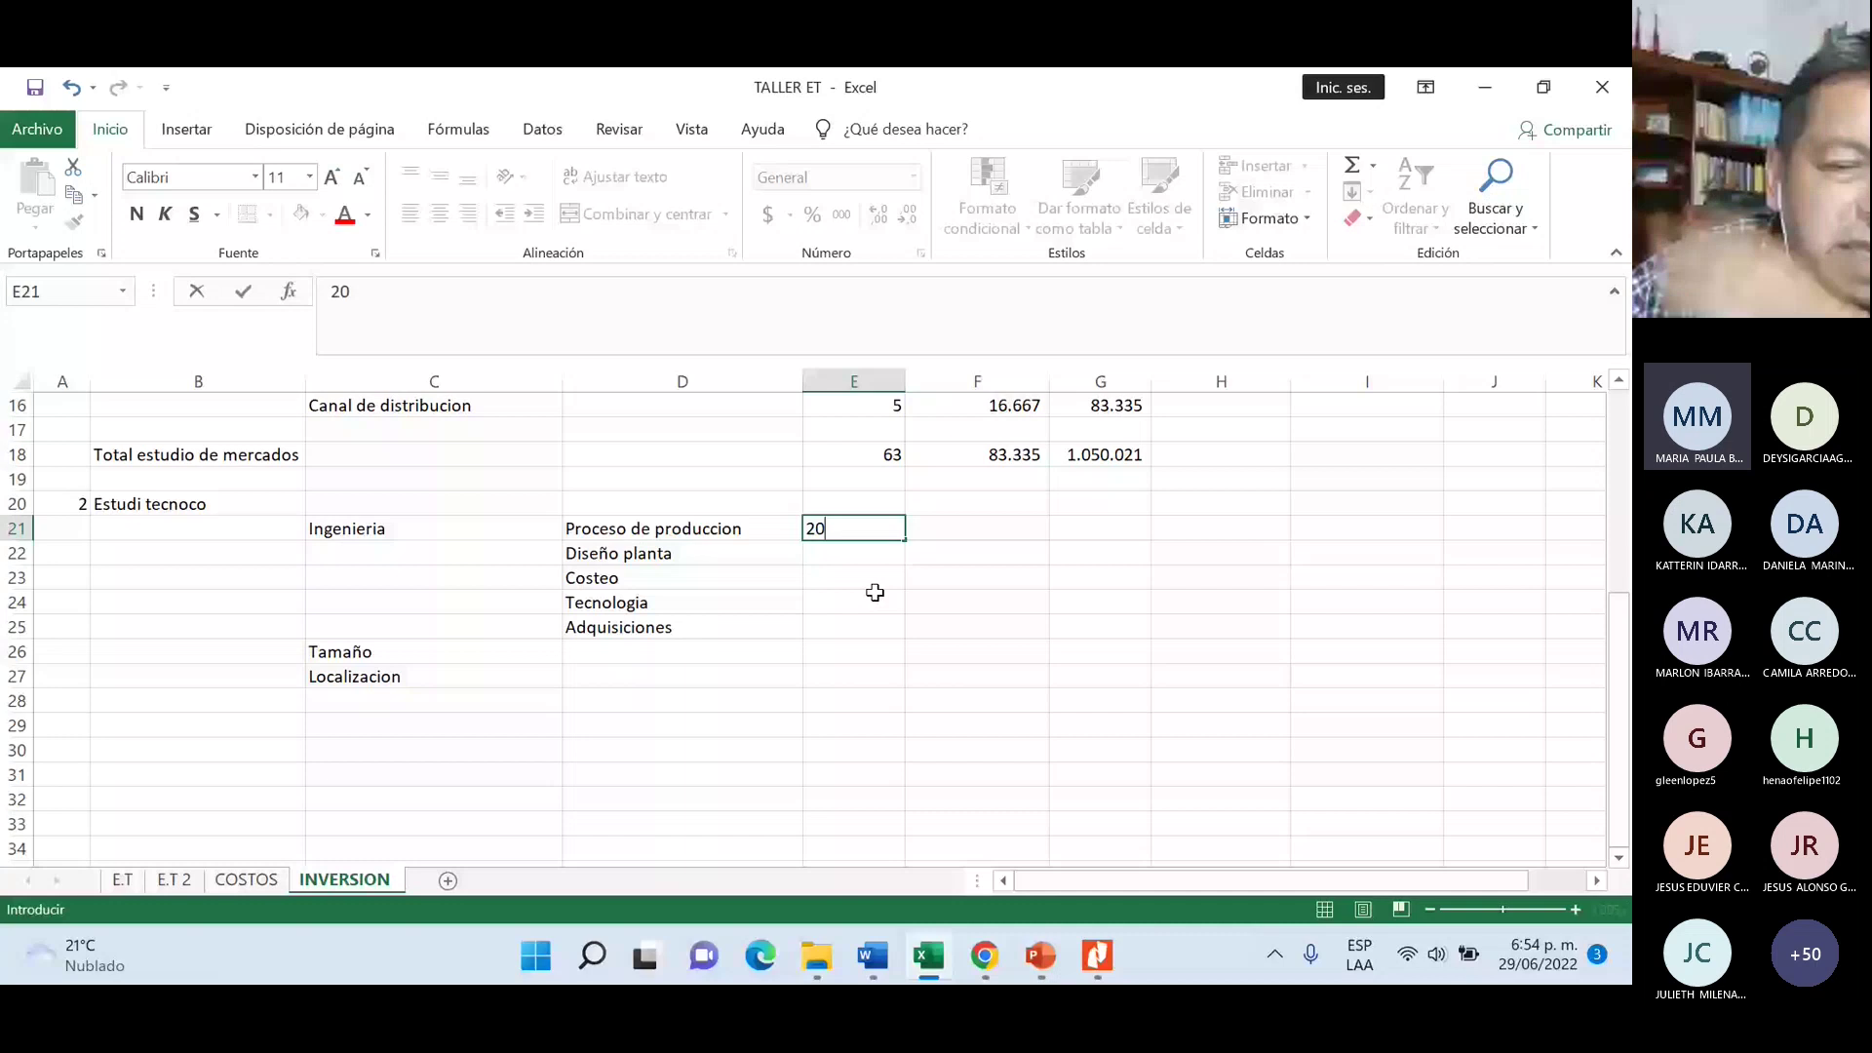
pyautogui.press('Return')
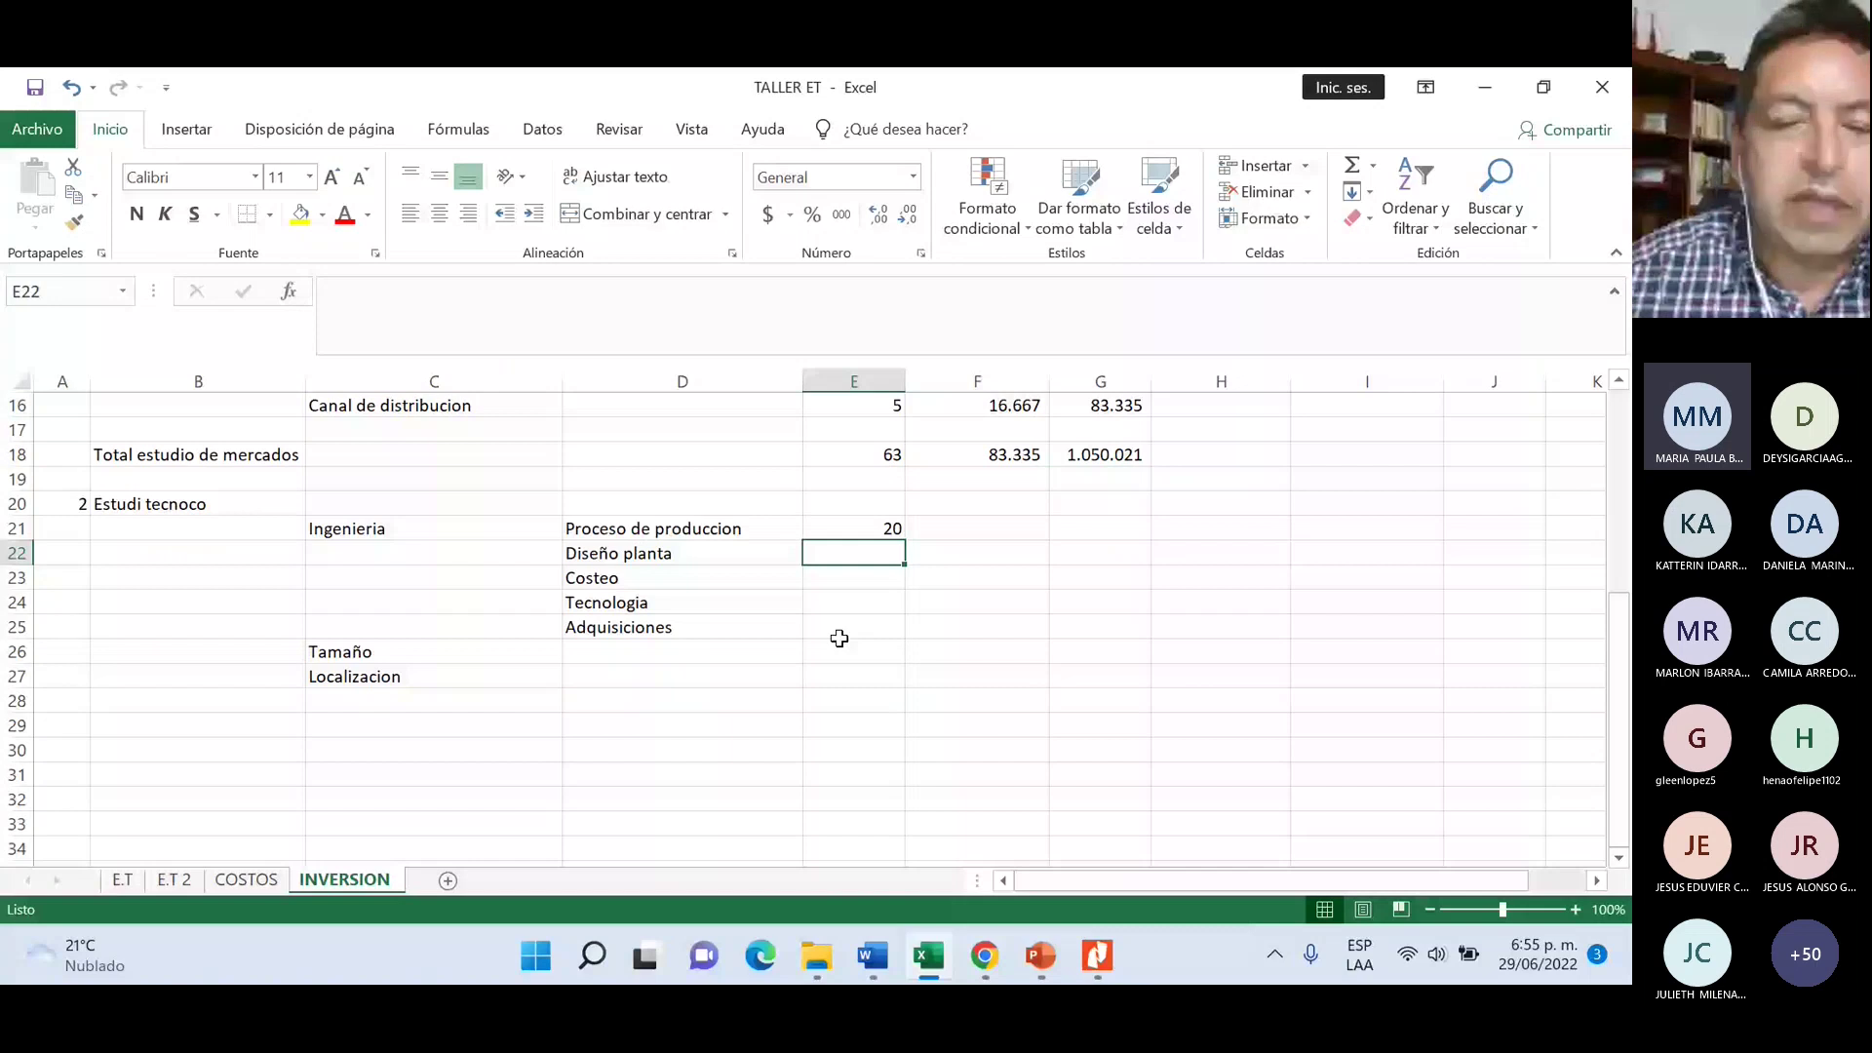
pyautogui.write('10')
pyautogui.click(846, 603)
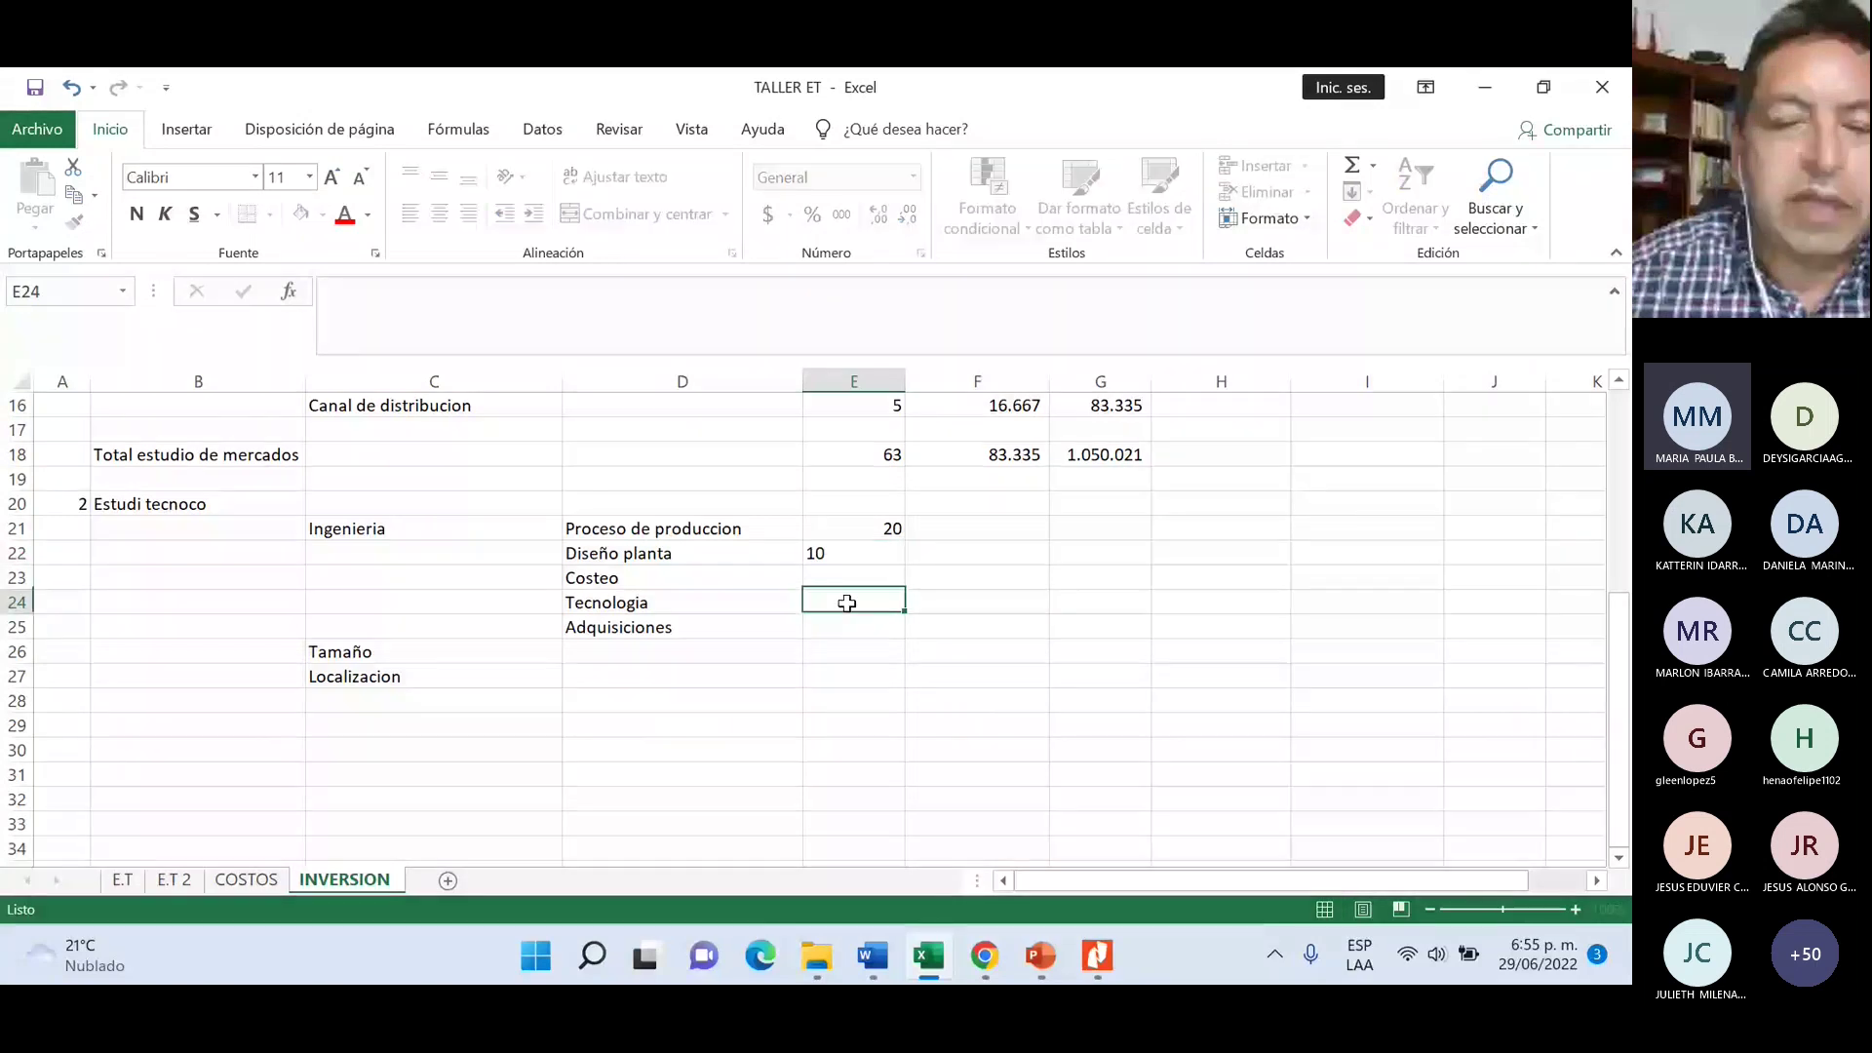
pyautogui.click(883, 570)
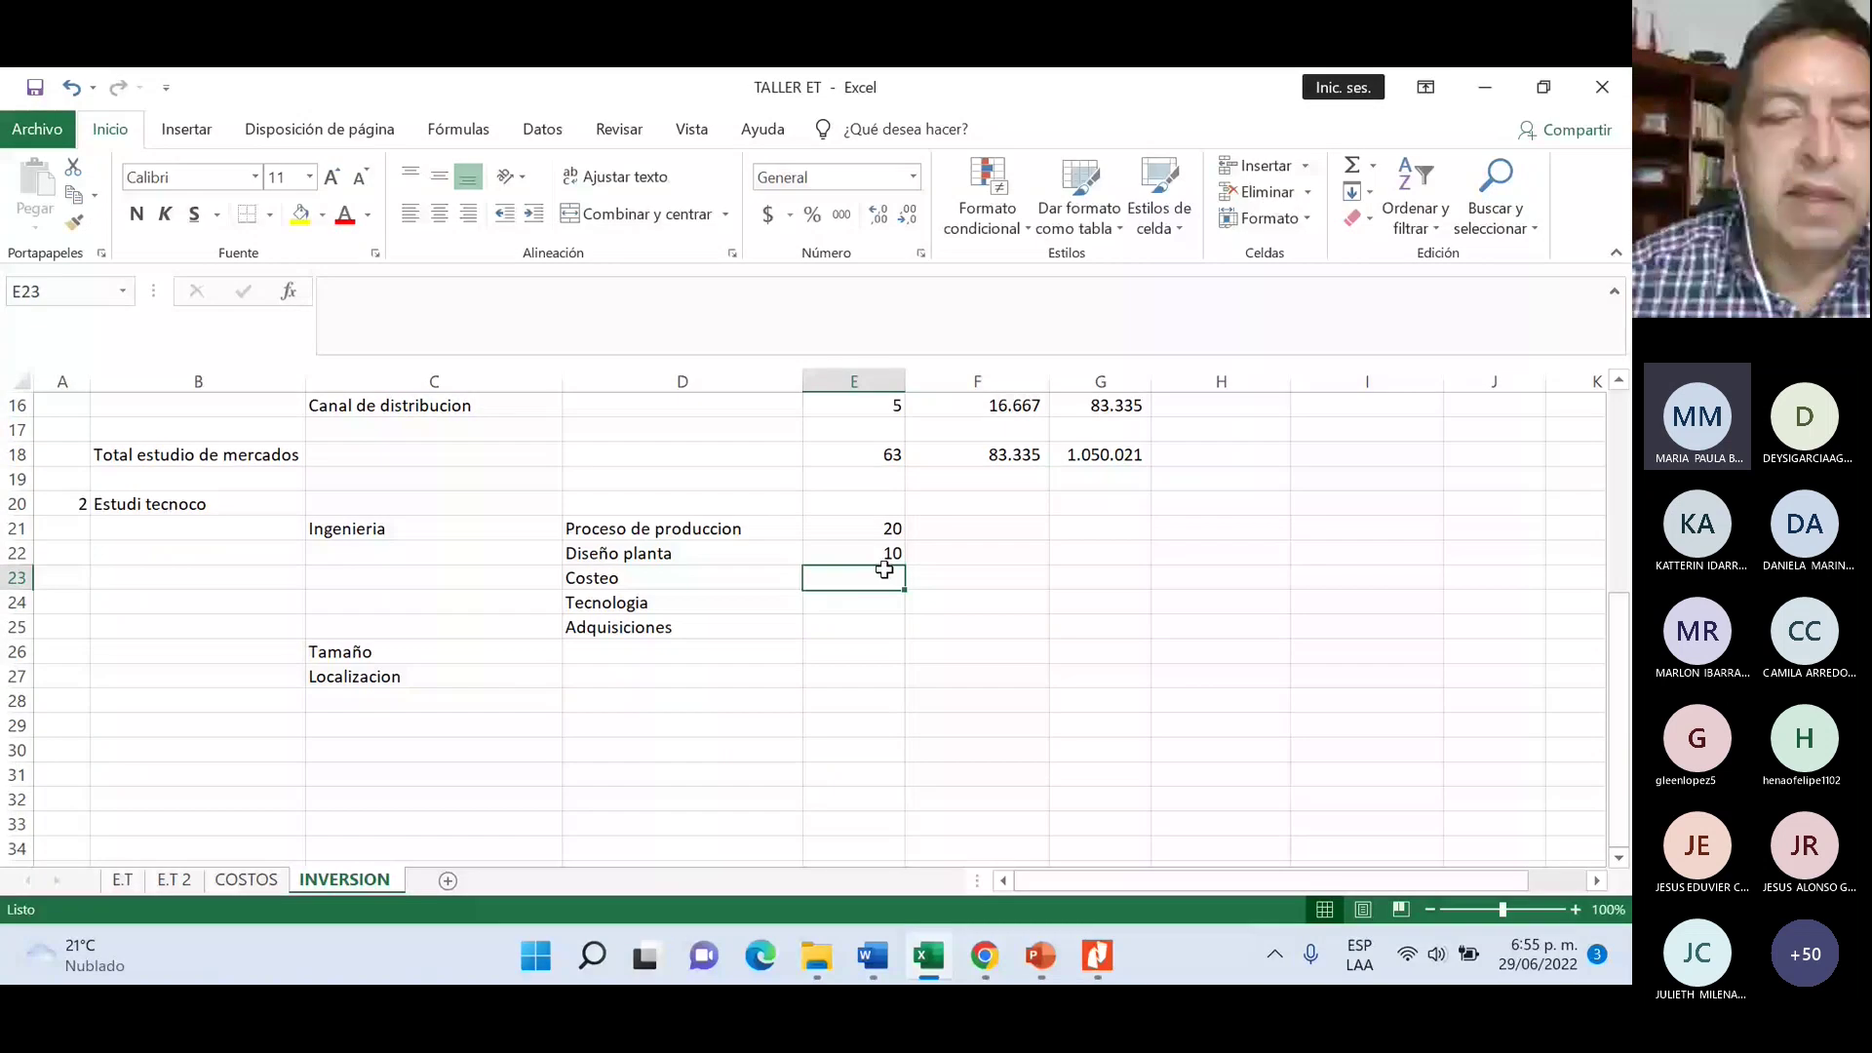
pyautogui.write('10')
pyautogui.press('Return')
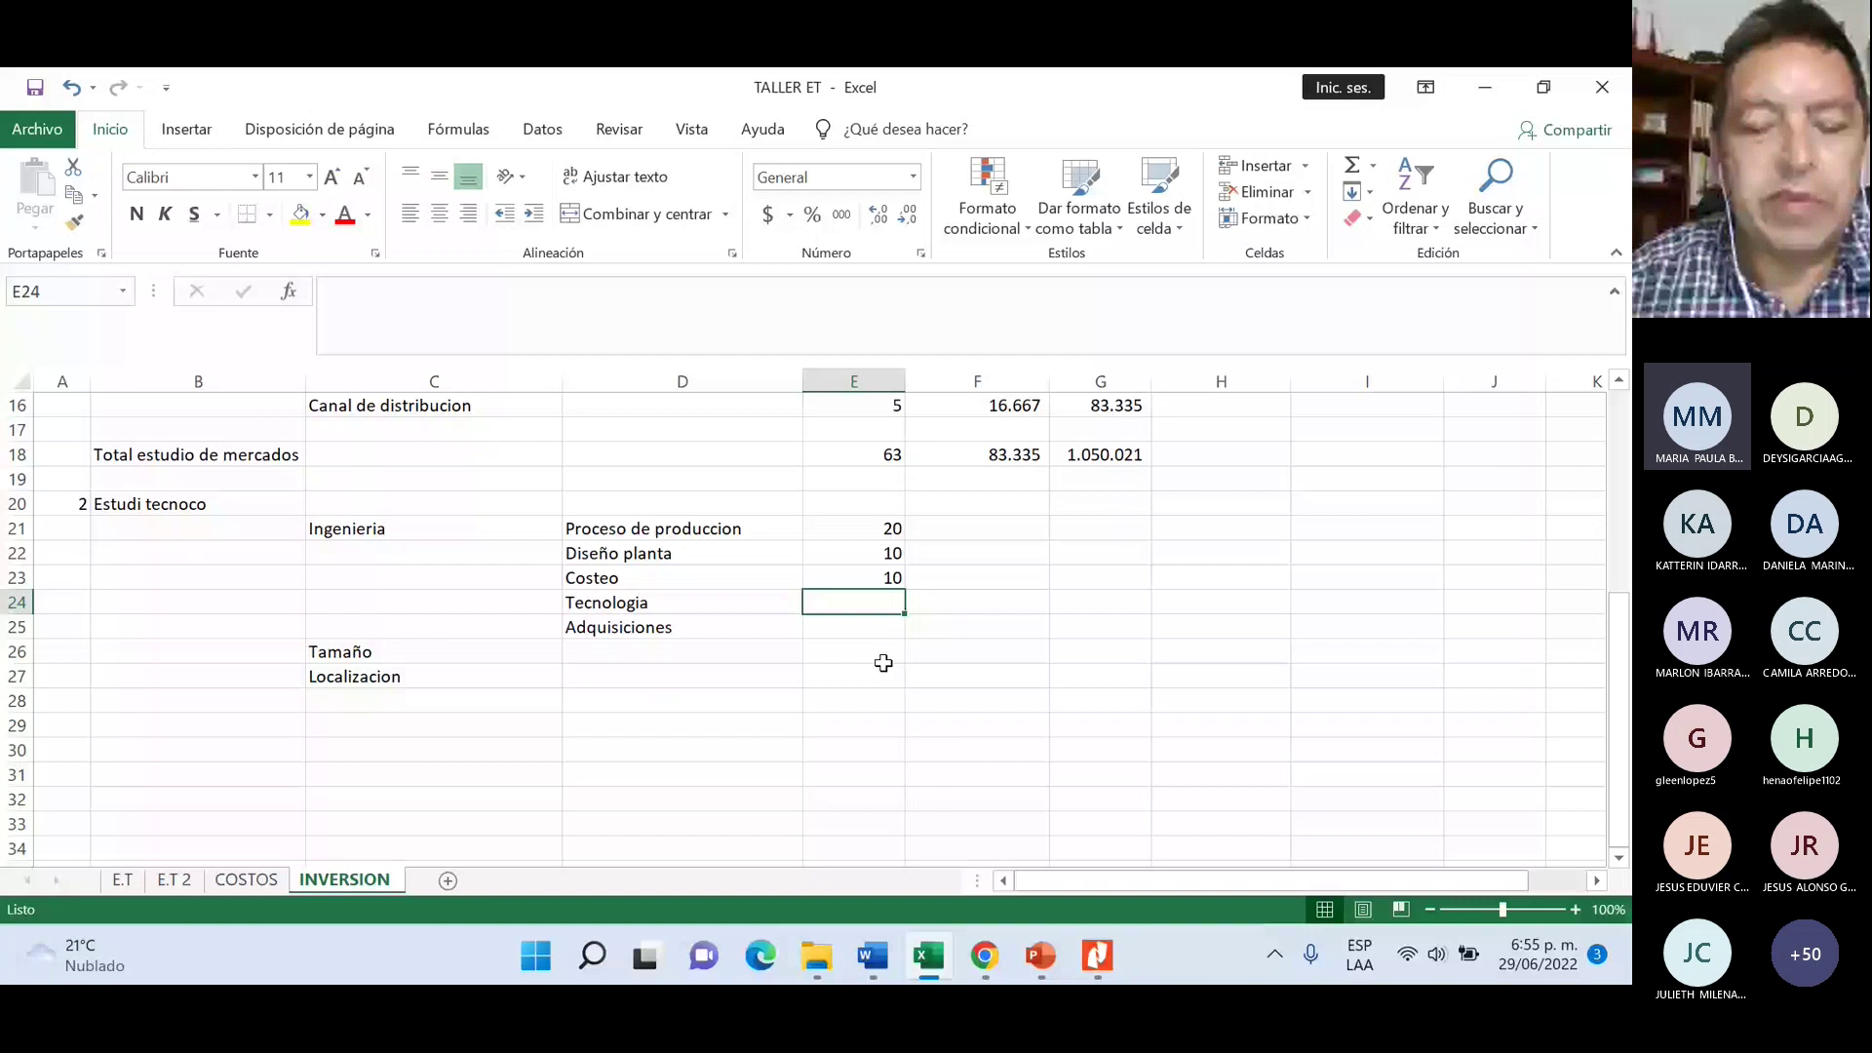
# - Enter 20 hours each for Tecnologia and Adquisiciones in E24 and E25
pyautogui.write('1')
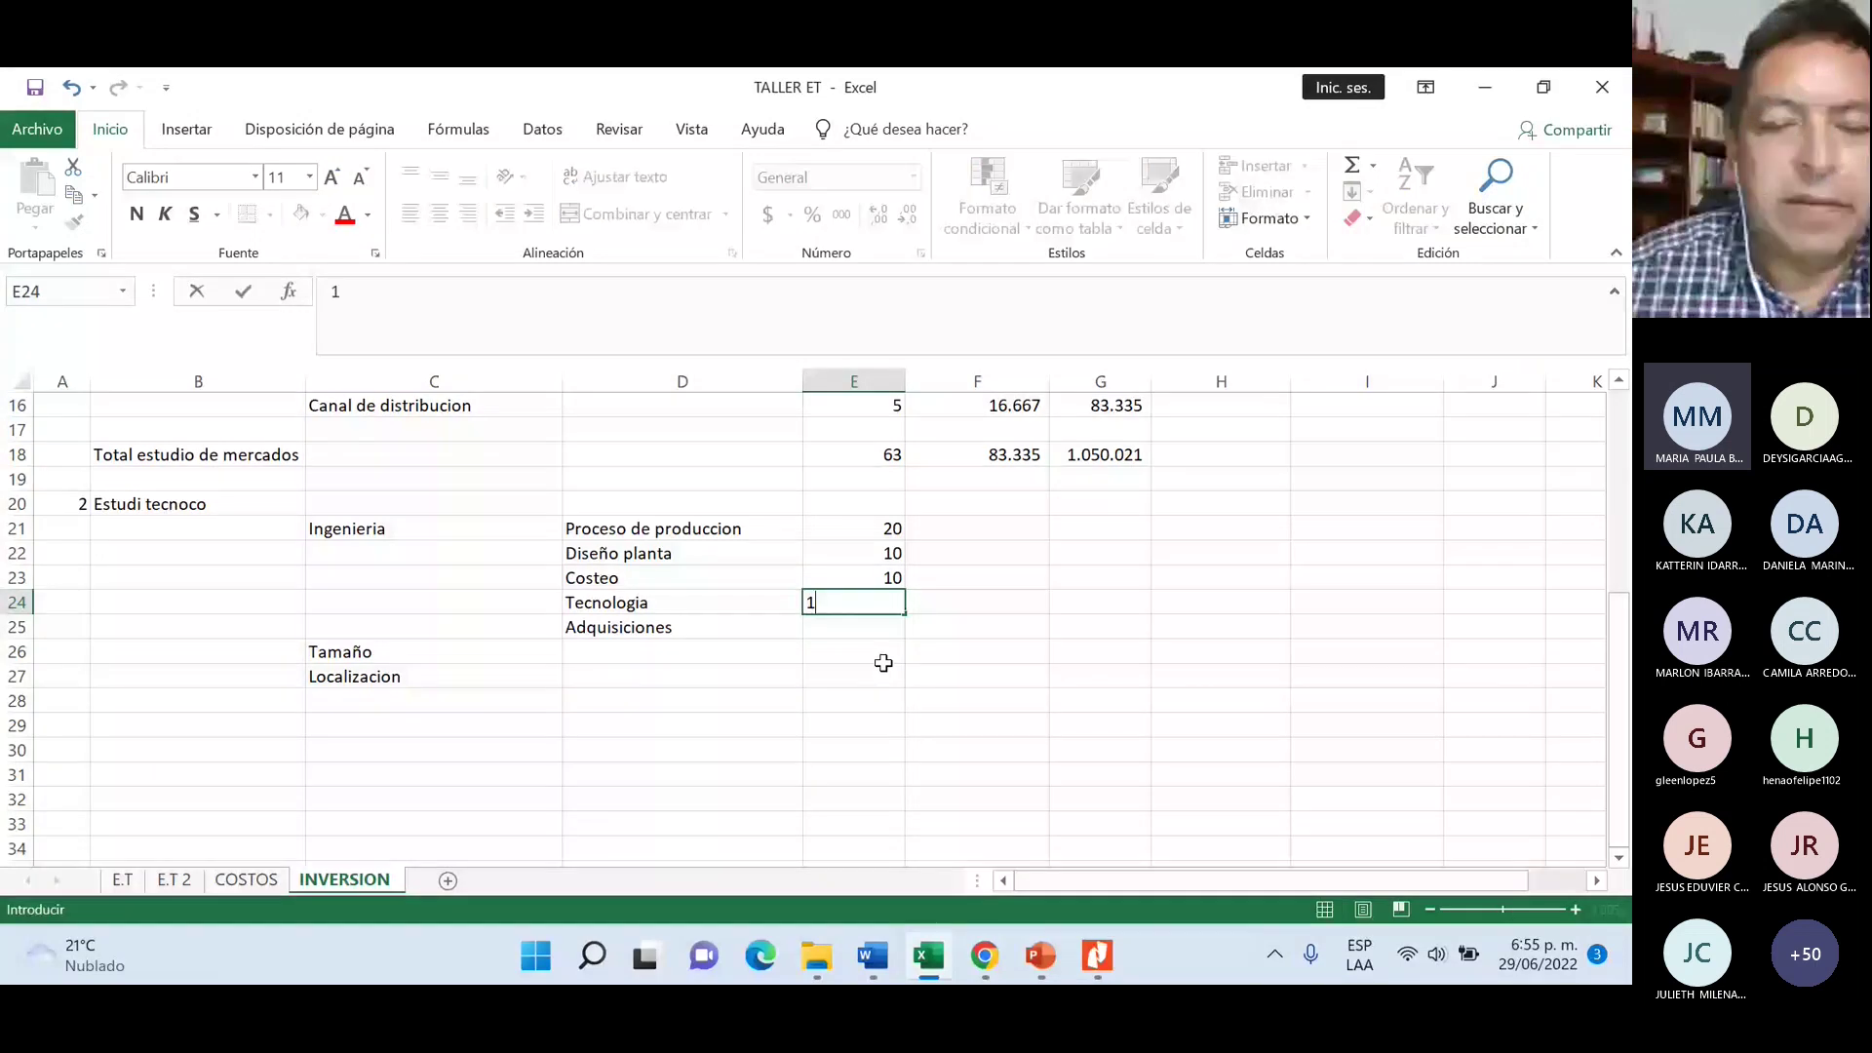
pyautogui.write('0')
pyautogui.press('Return')
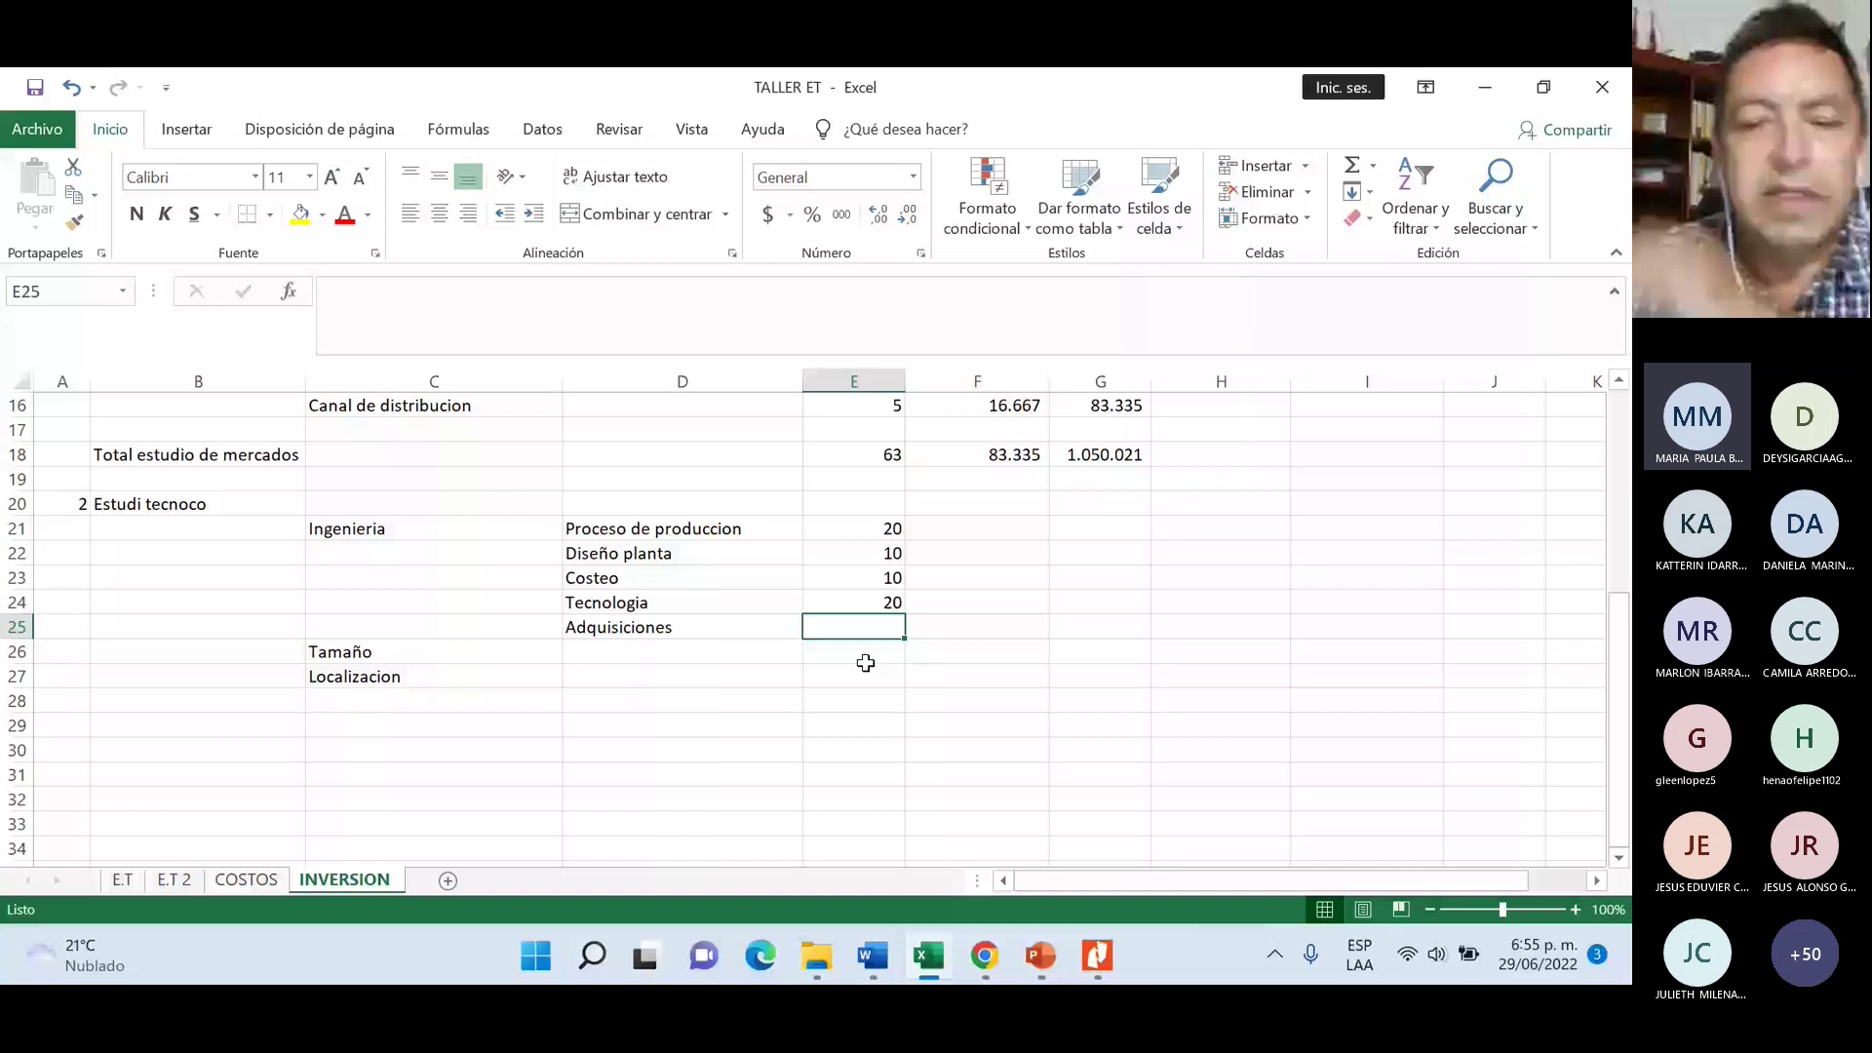
pyautogui.write('2')
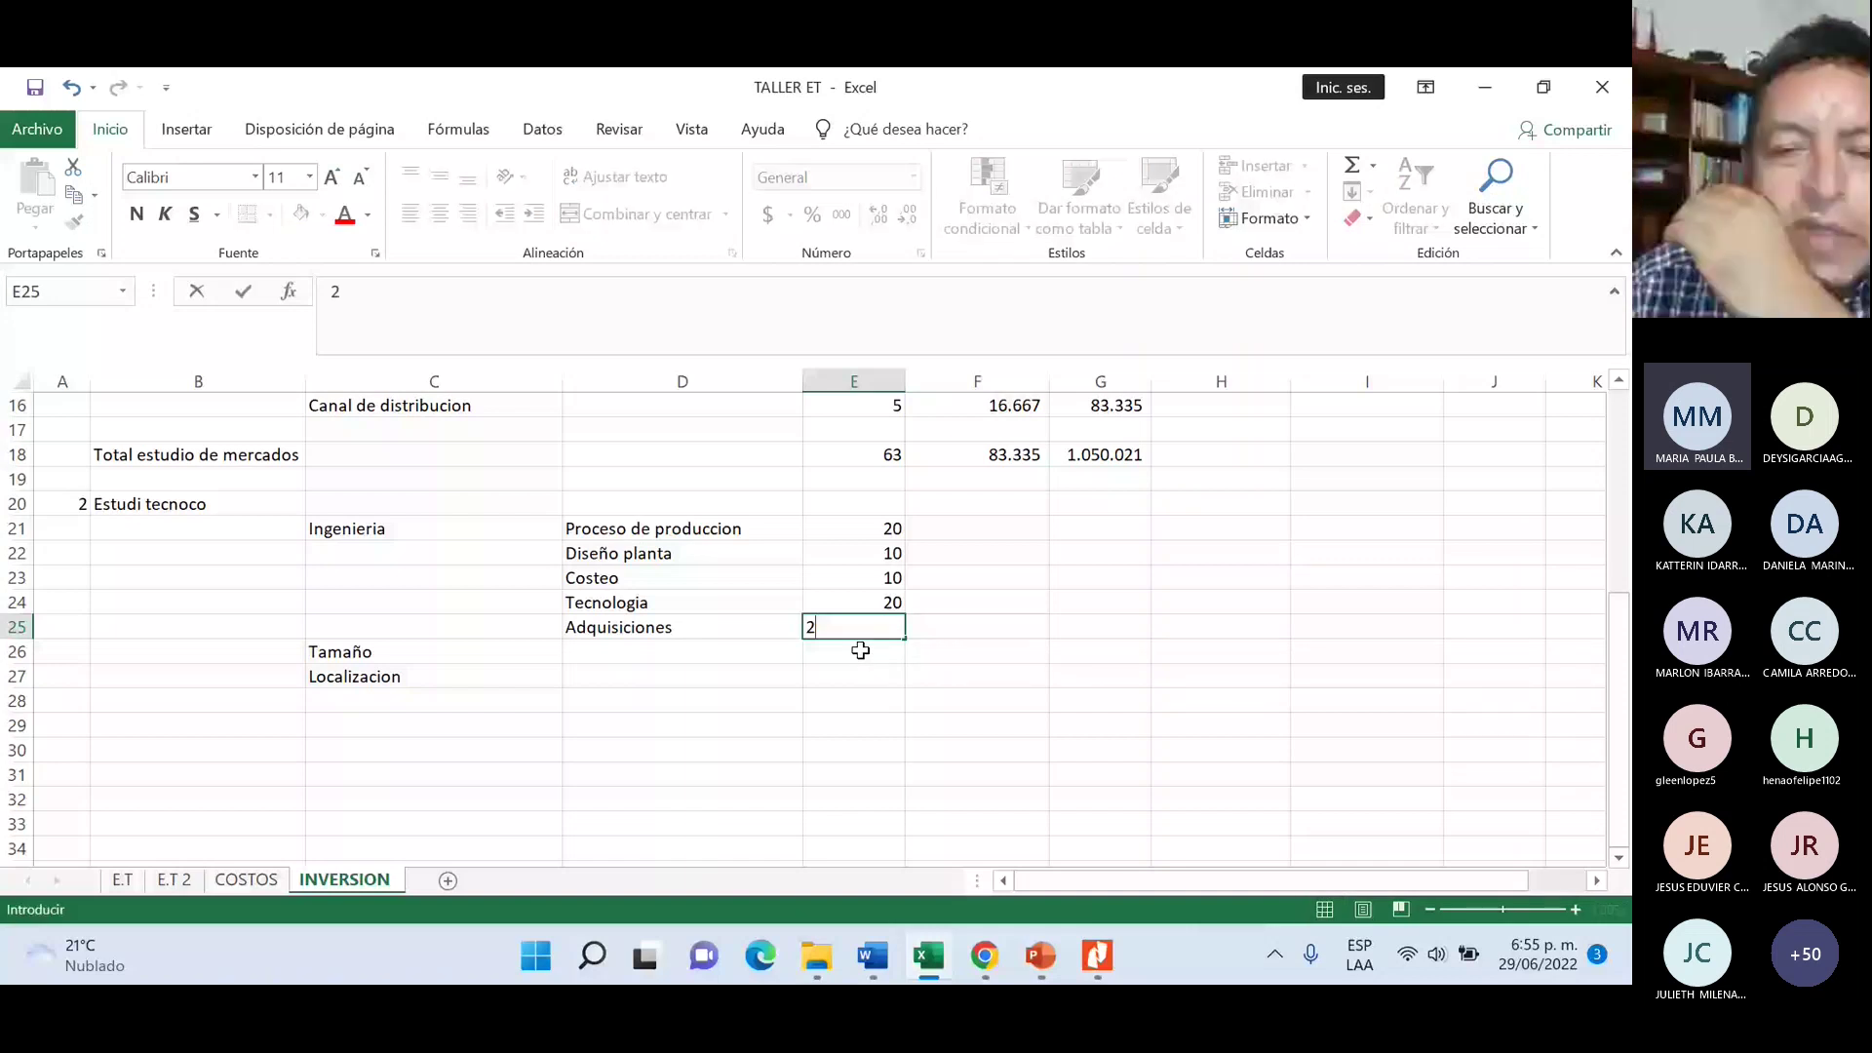
pyautogui.write('0')
# - Copy the 16.667 hourly rate from F16 to F21:F25 for all Ingenieria sub-activities
pyautogui.rightClick(1019, 401)
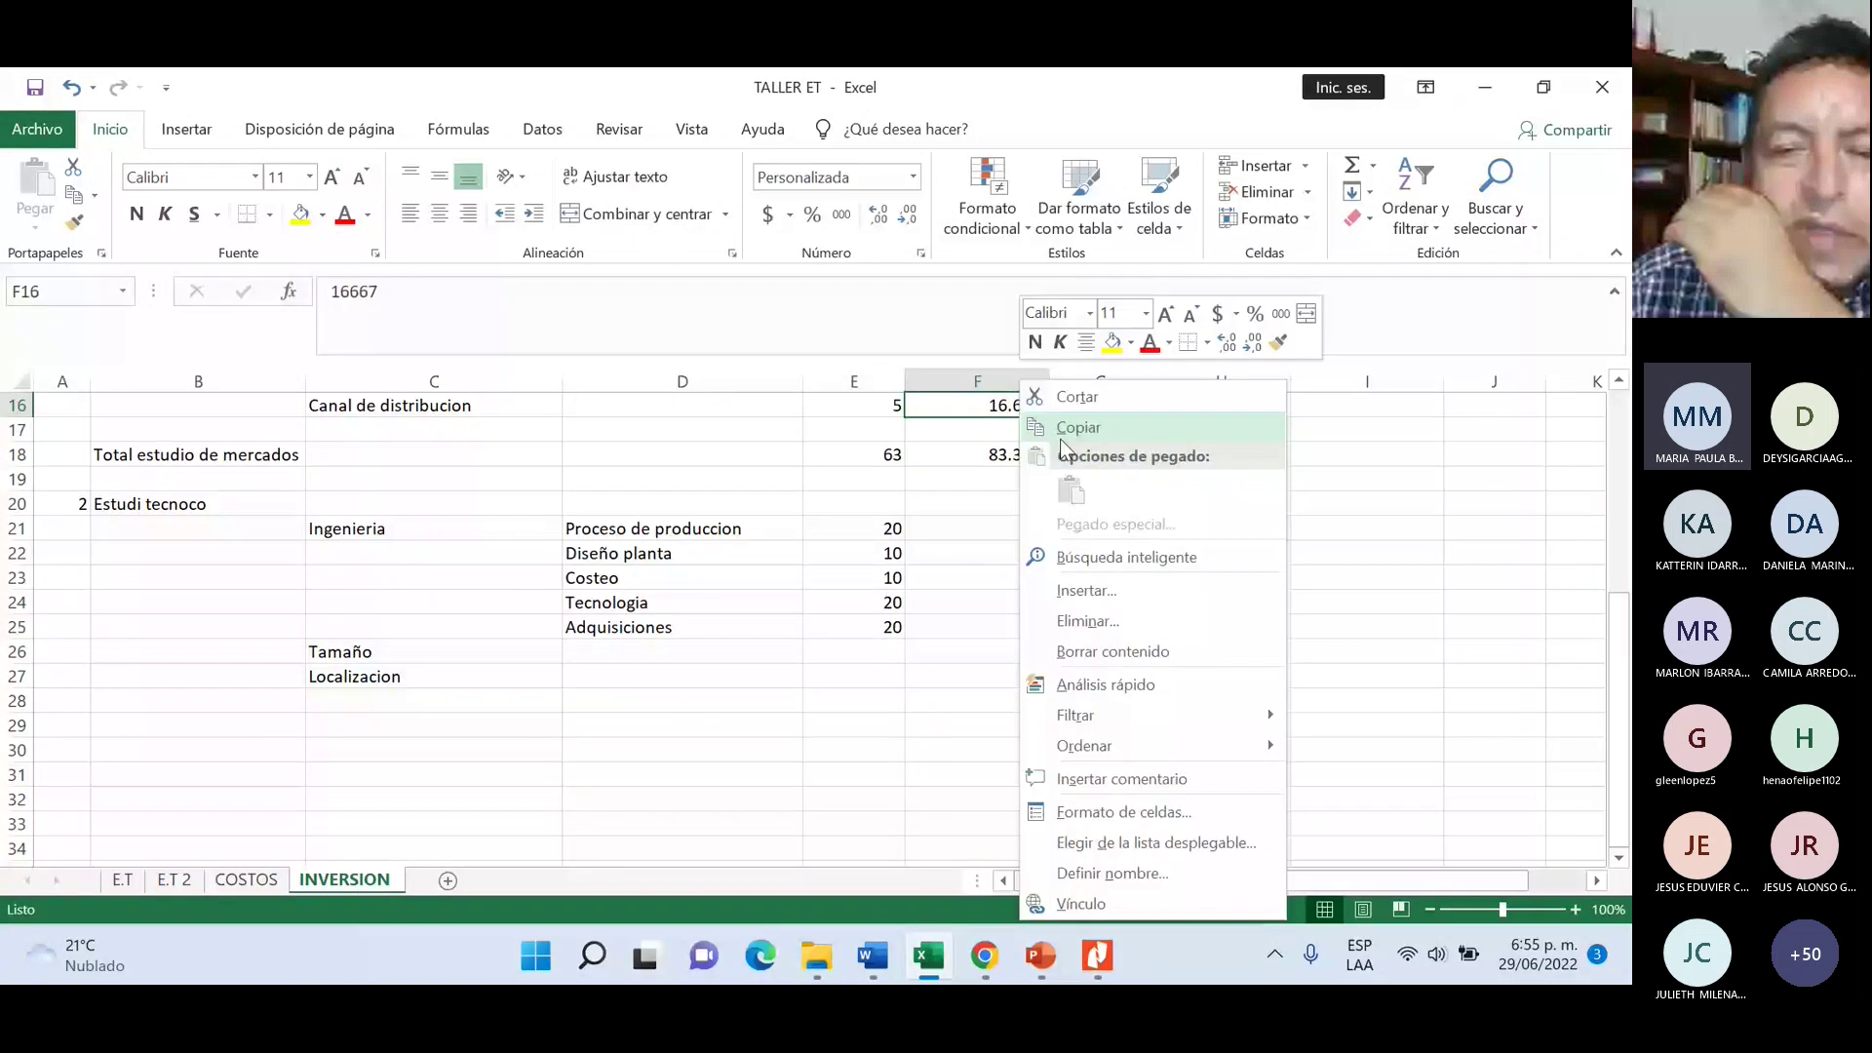
pyautogui.click(1061, 439)
pyautogui.click(995, 529)
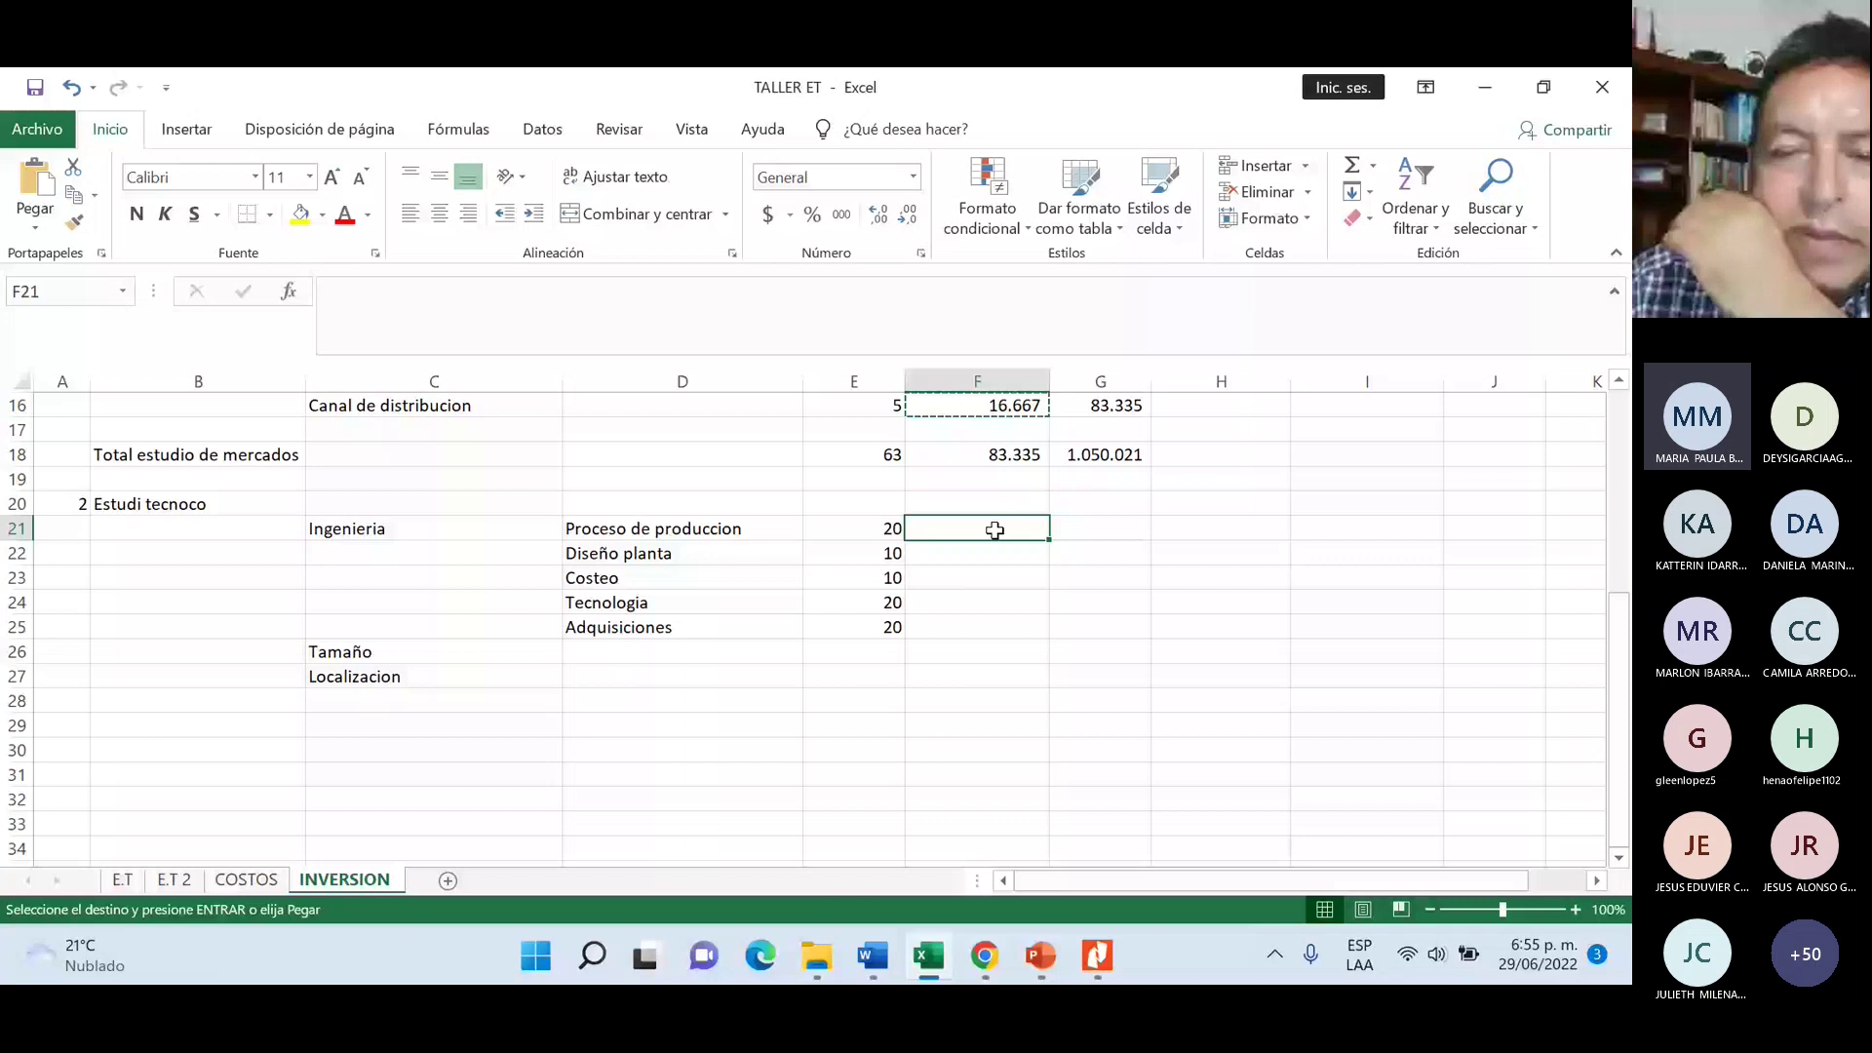
pyautogui.moveTo(994, 530); pyautogui.dragTo(995, 627)
pyautogui.press('Return')
# - Calculate the investment in G21 as =+F21*E21 and fill the formula down to G25
pyautogui.click(1100, 529)
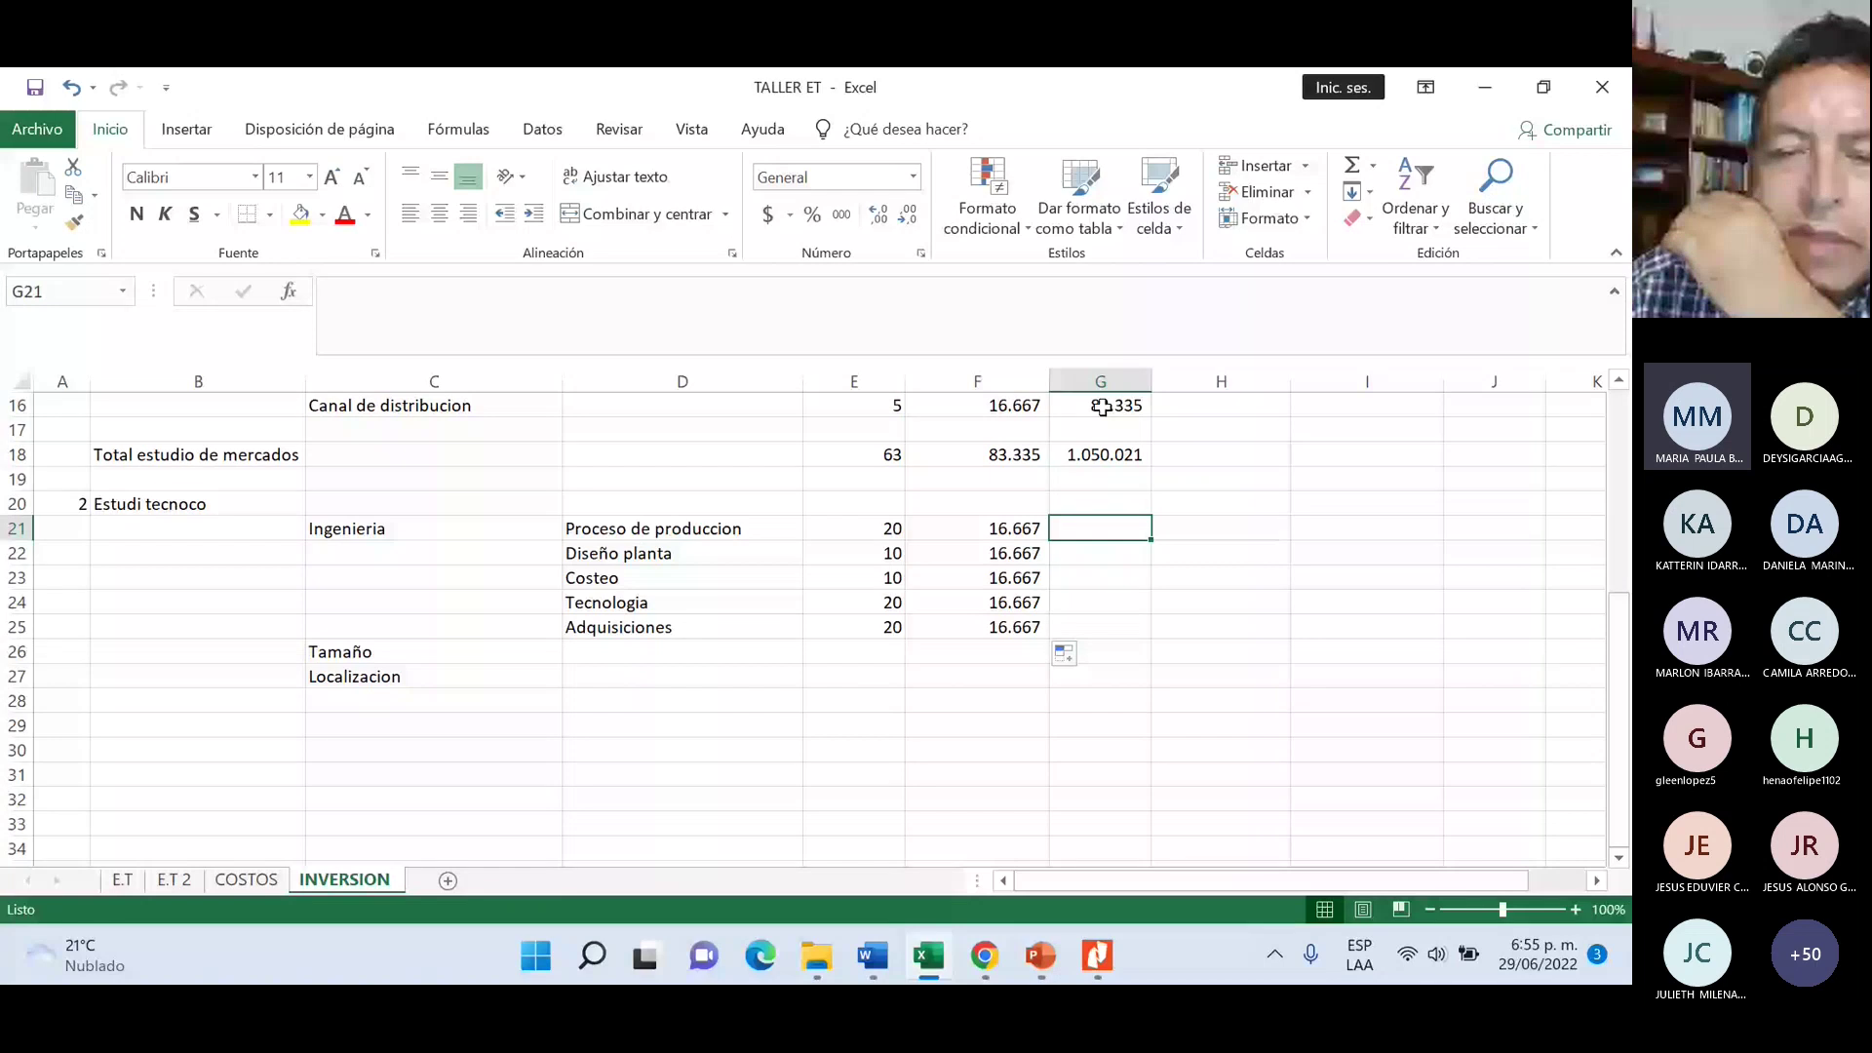
pyautogui.press('Return')
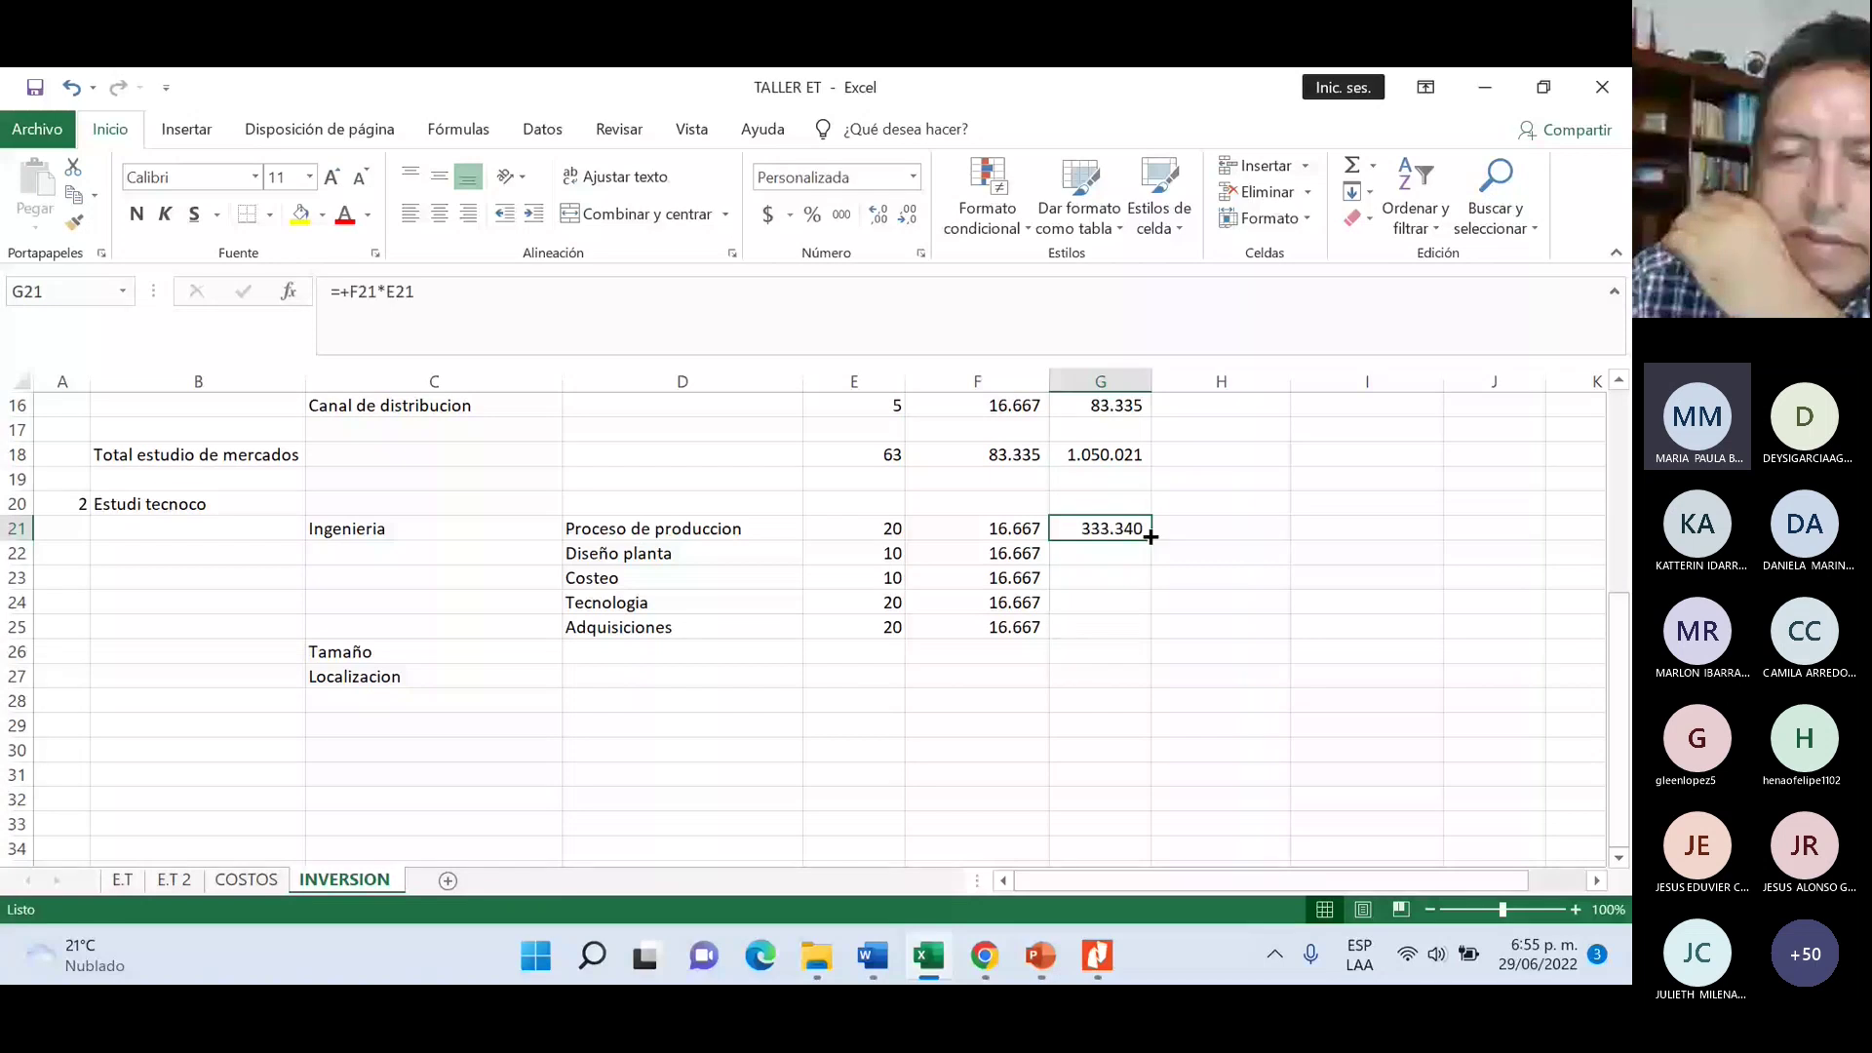
pyautogui.moveTo(1150, 536); pyautogui.dragTo(1151, 646)
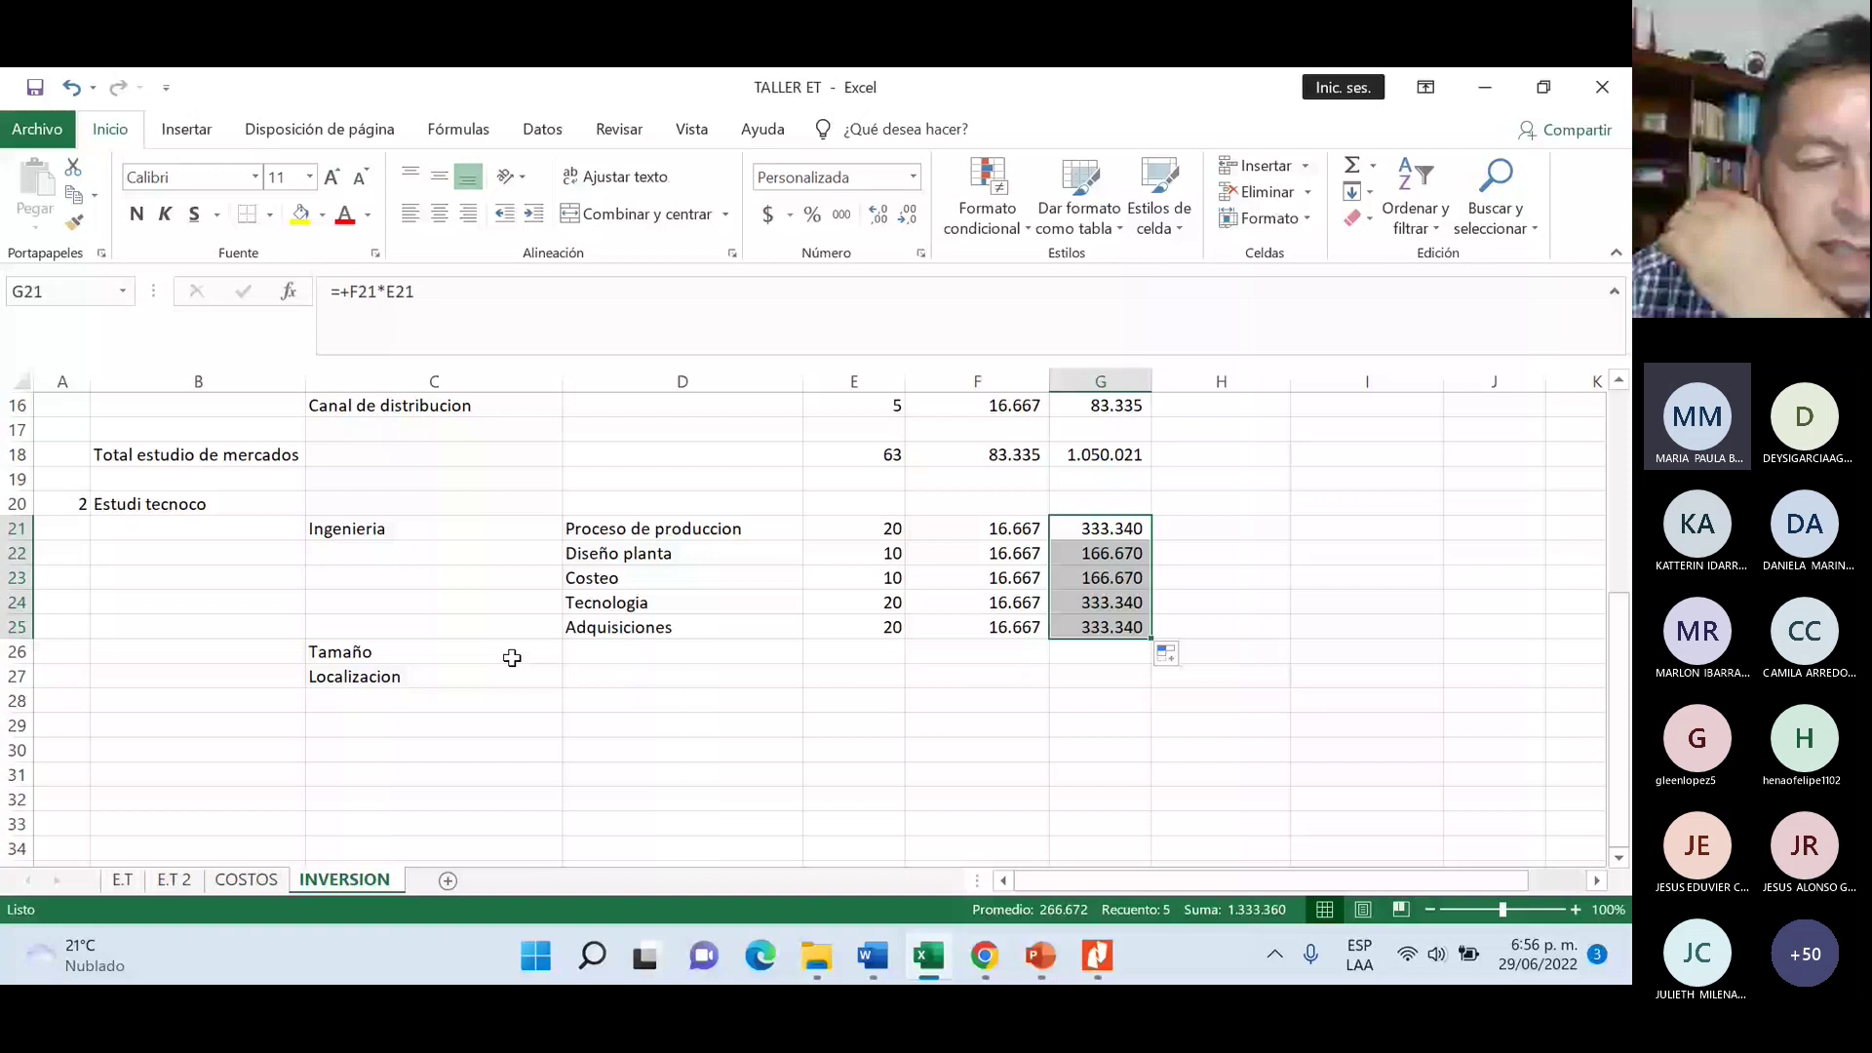
# - Insert two entire blank rows at row 26, between Adquisiciones and Tamaño
pyautogui.rightClick(227, 659)
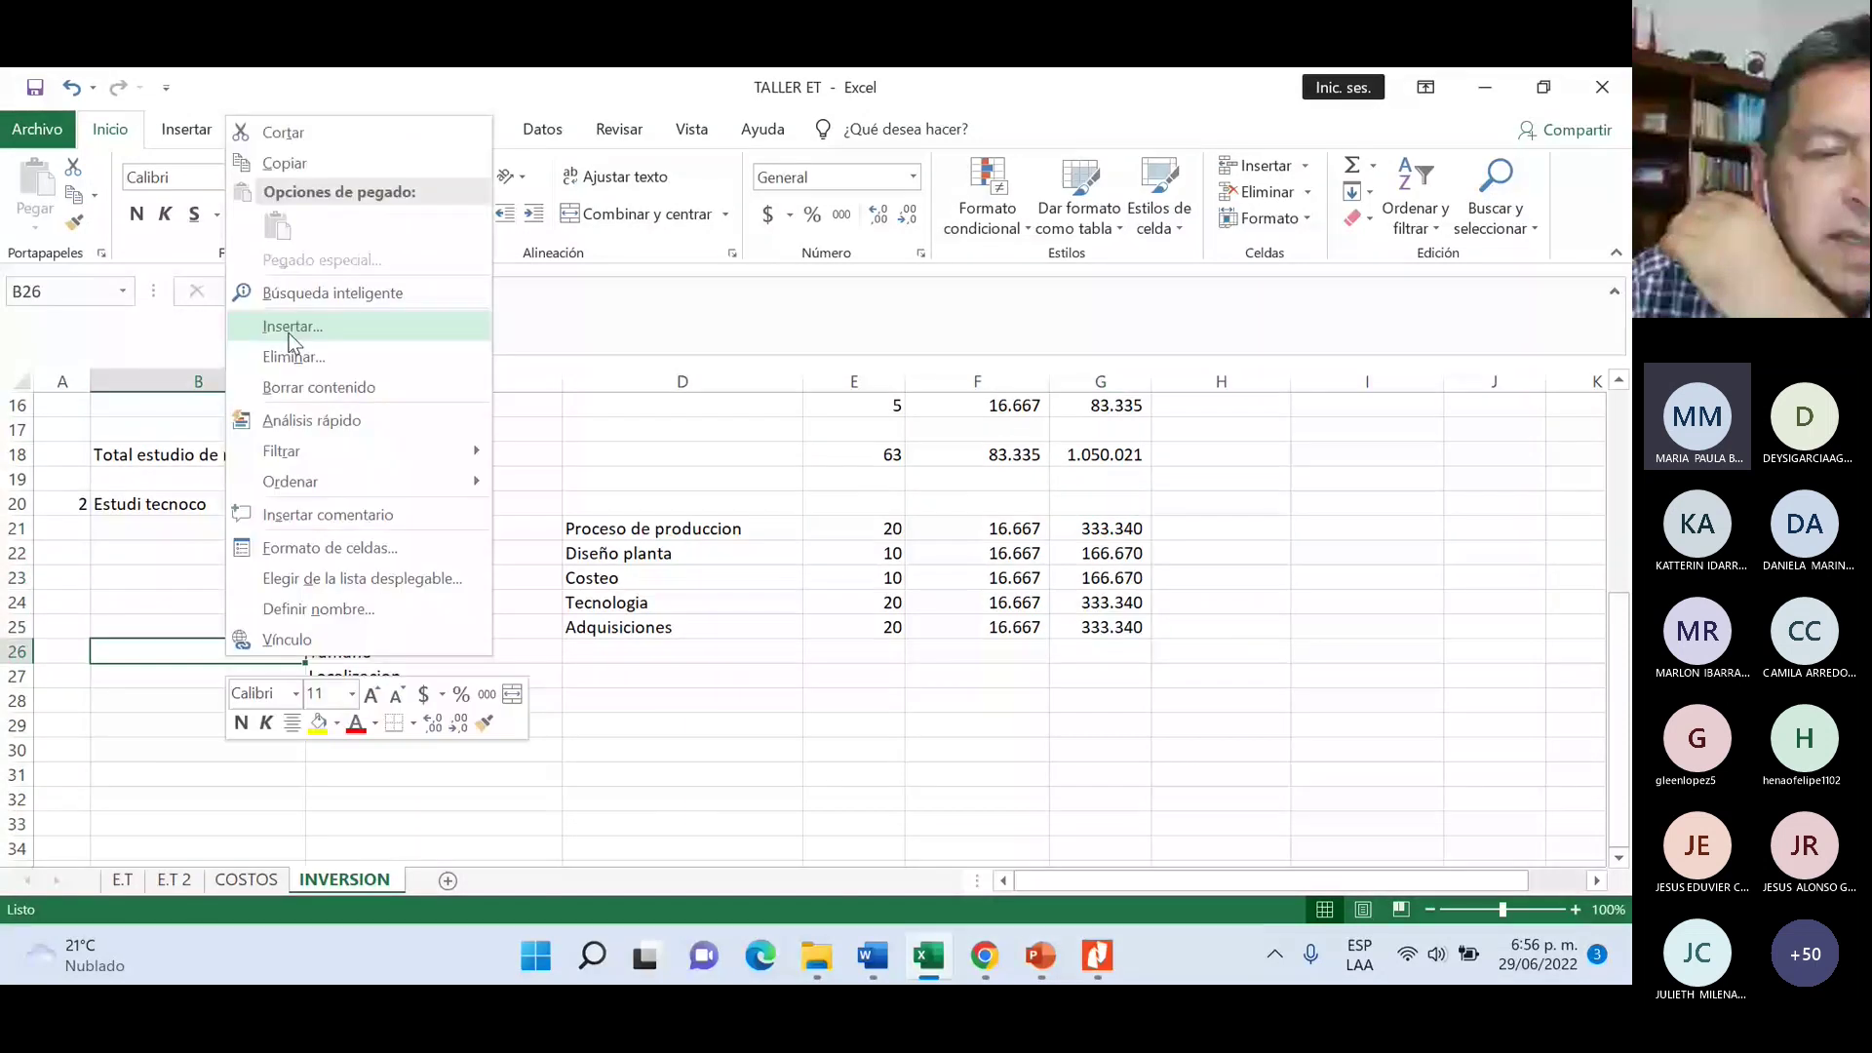
pyautogui.click(292, 331)
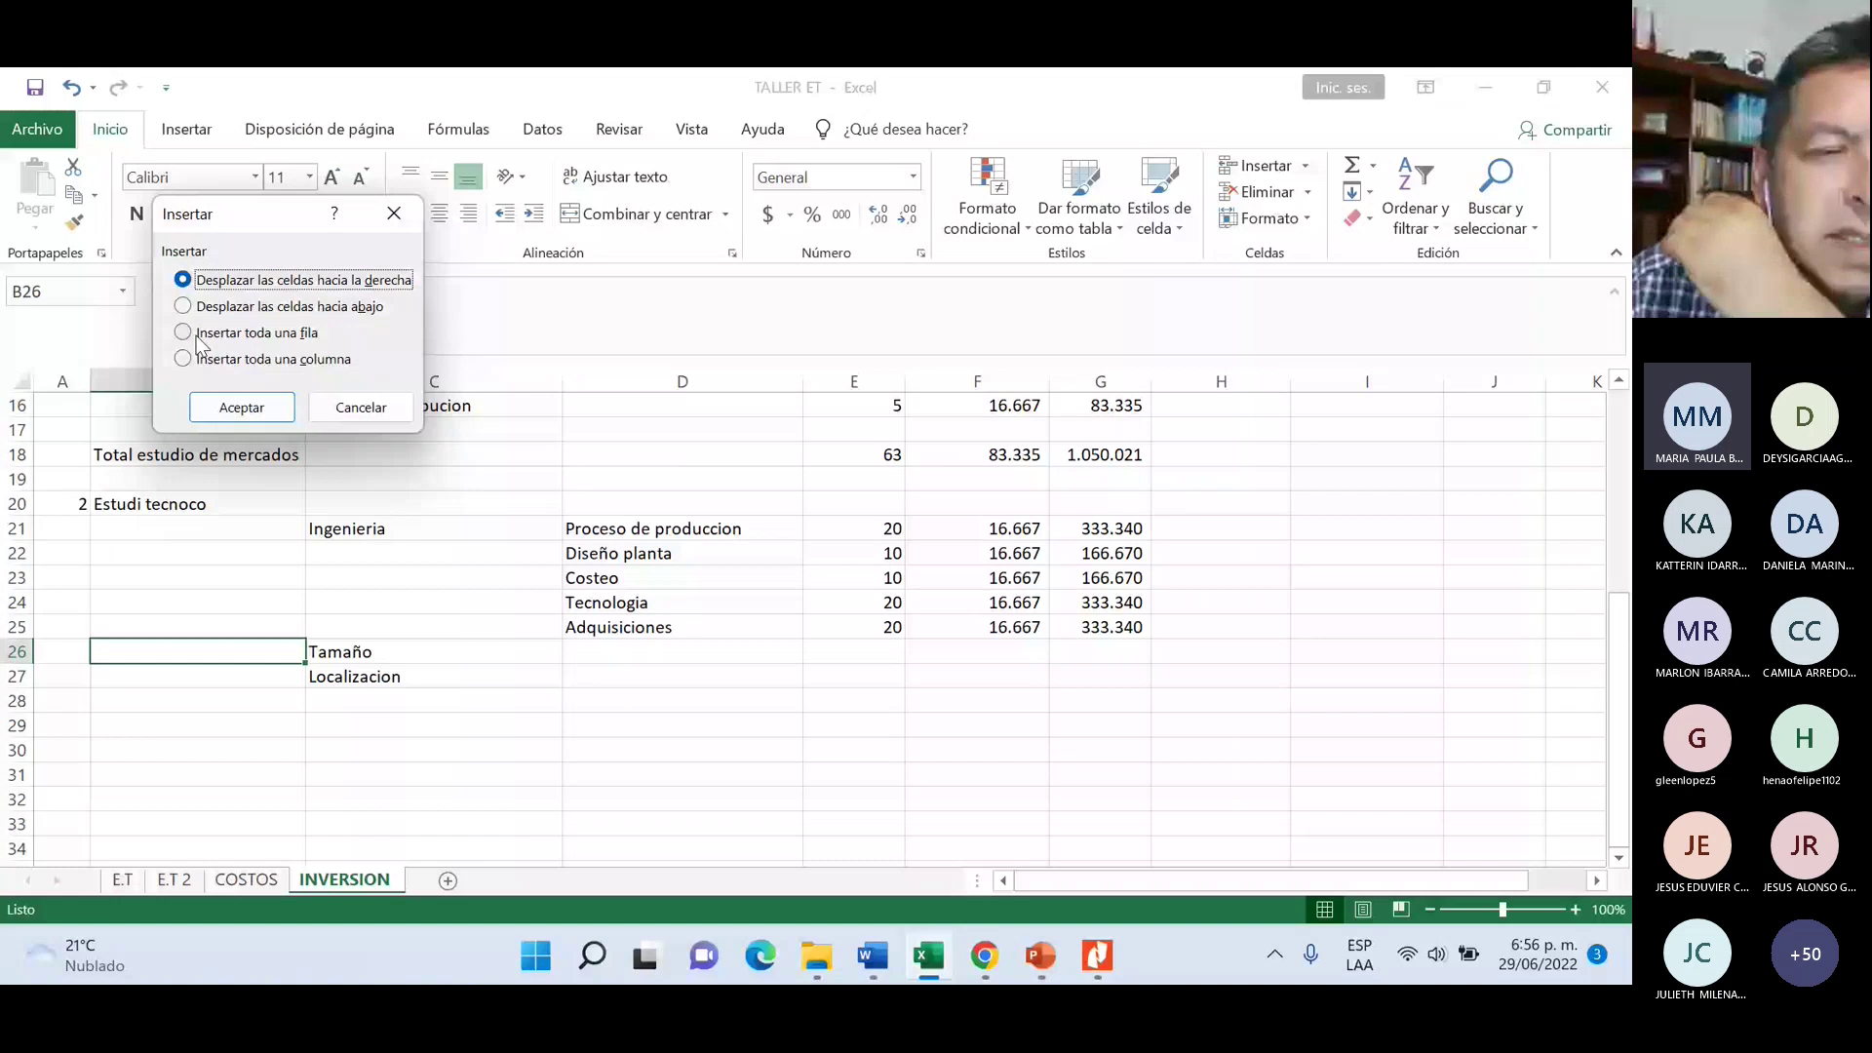
pyautogui.press('Escape')
pyautogui.rightClick(255, 653)
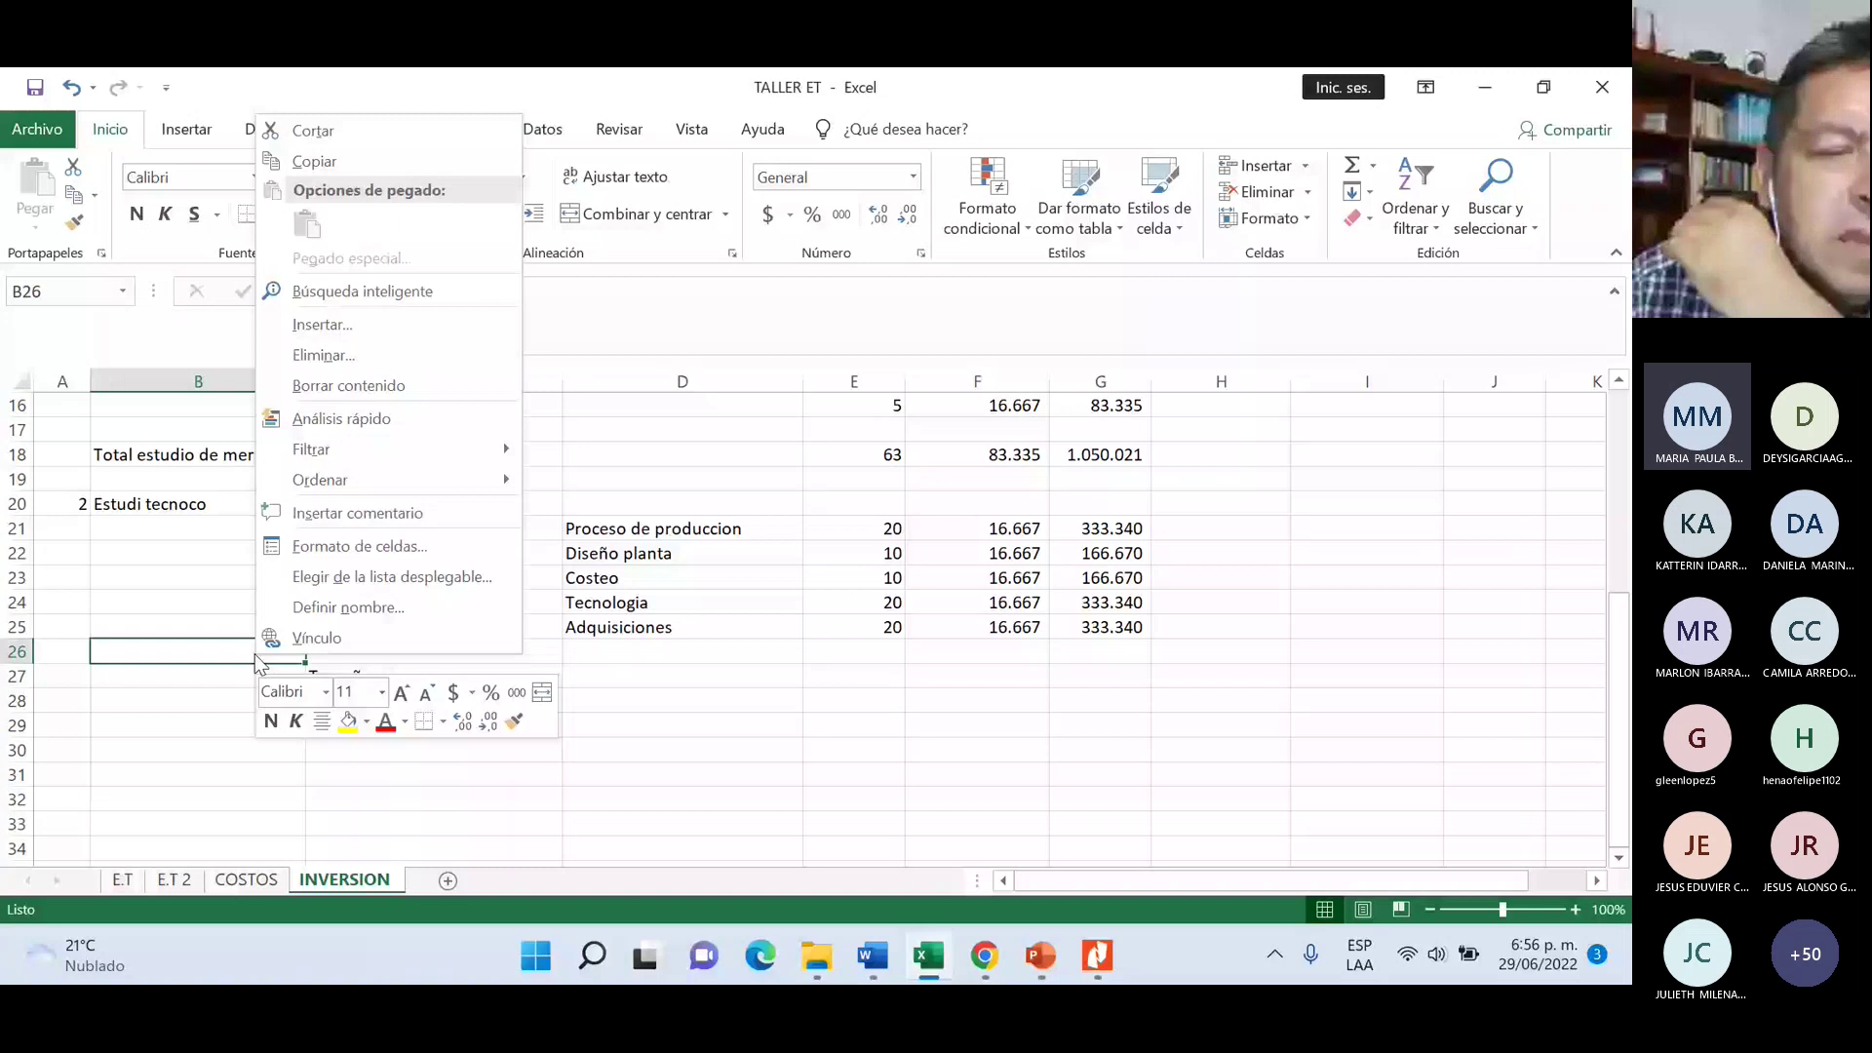
pyautogui.click(302, 324)
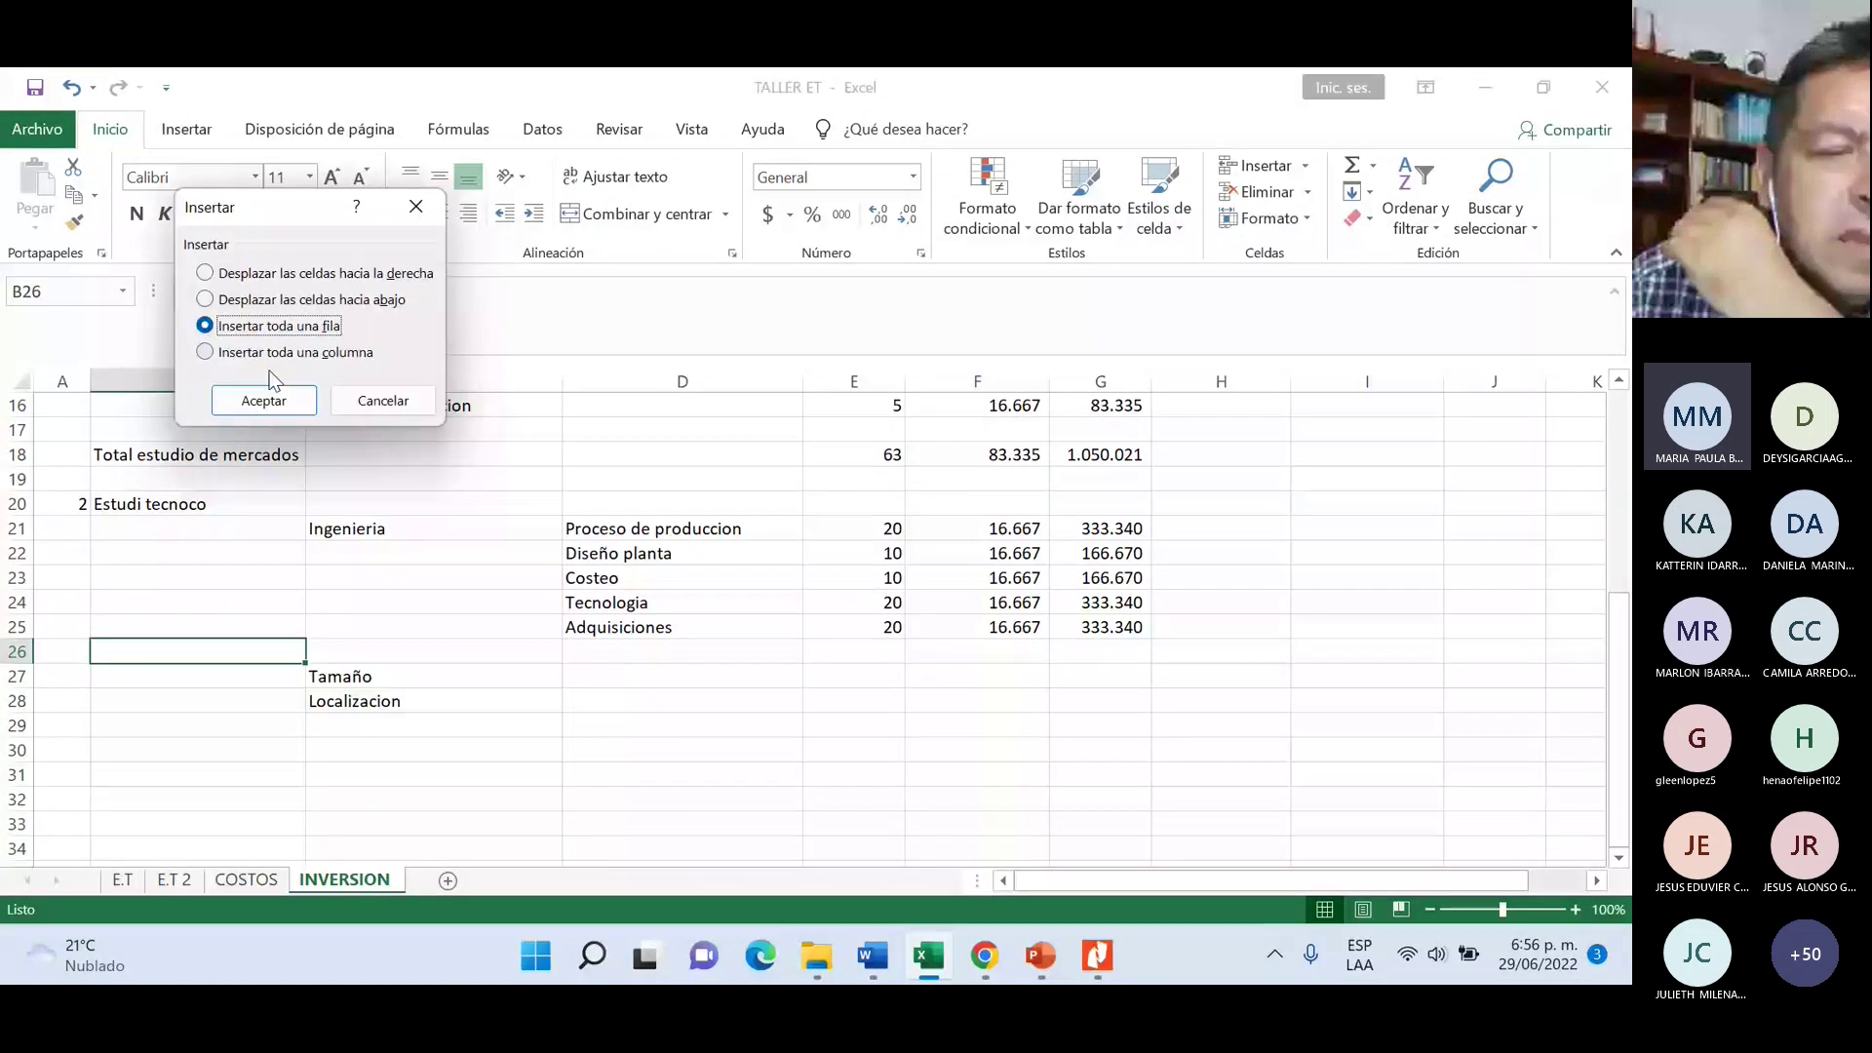
pyautogui.click(265, 398)
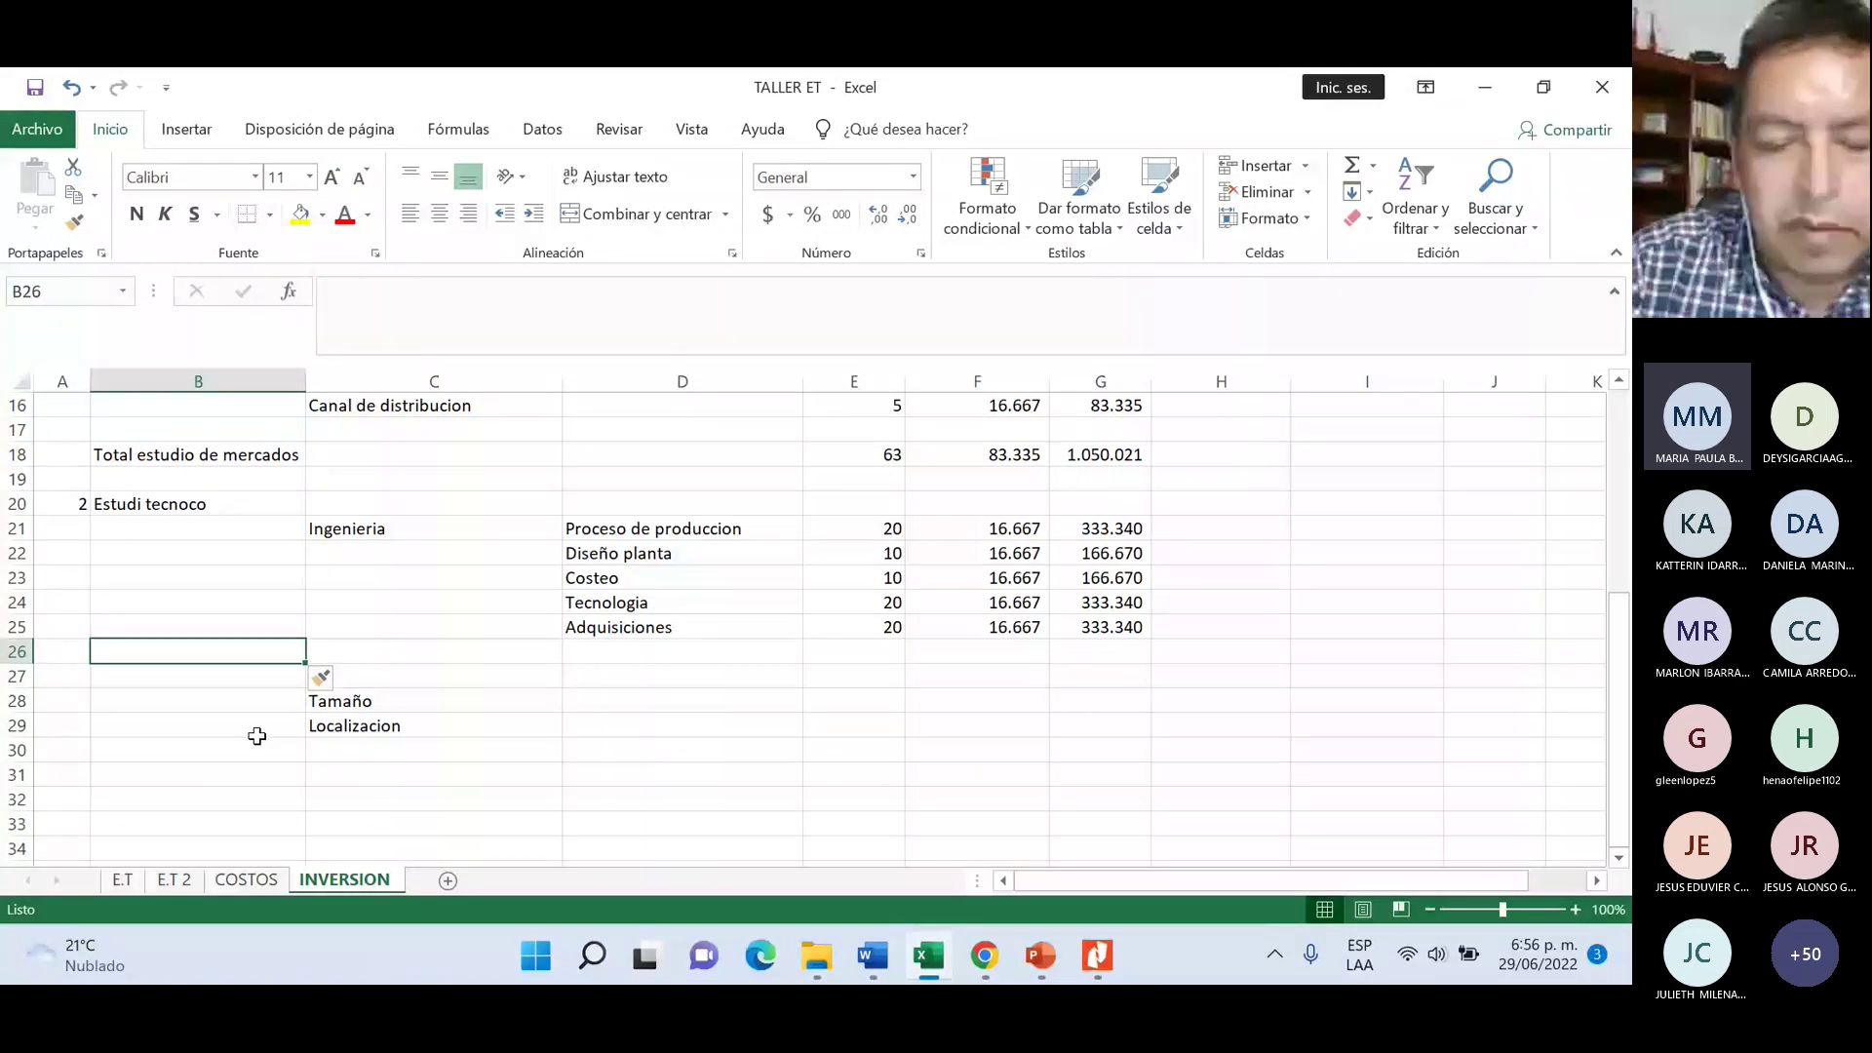
# - Label B26 "Total Ingenieria" and enter the total of 80 hours in E27
pyautogui.write('Tot')
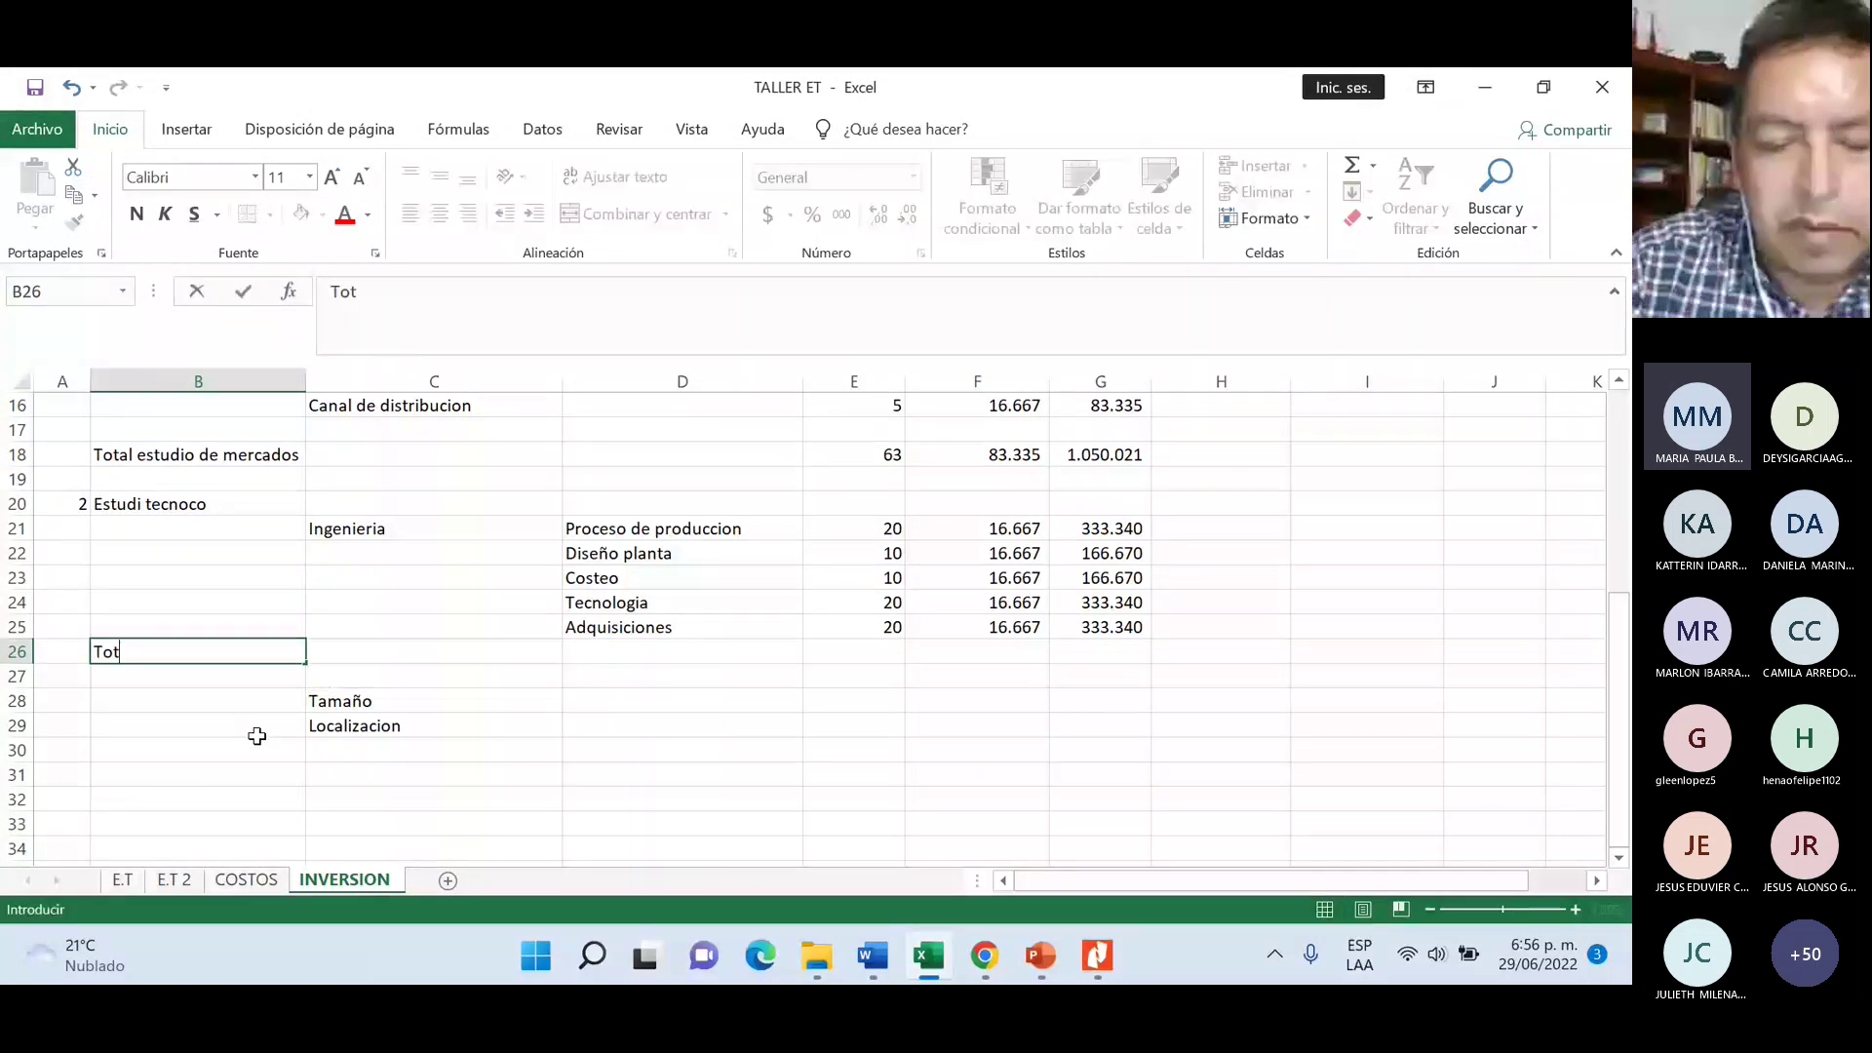
pyautogui.write('al Ingenieria')
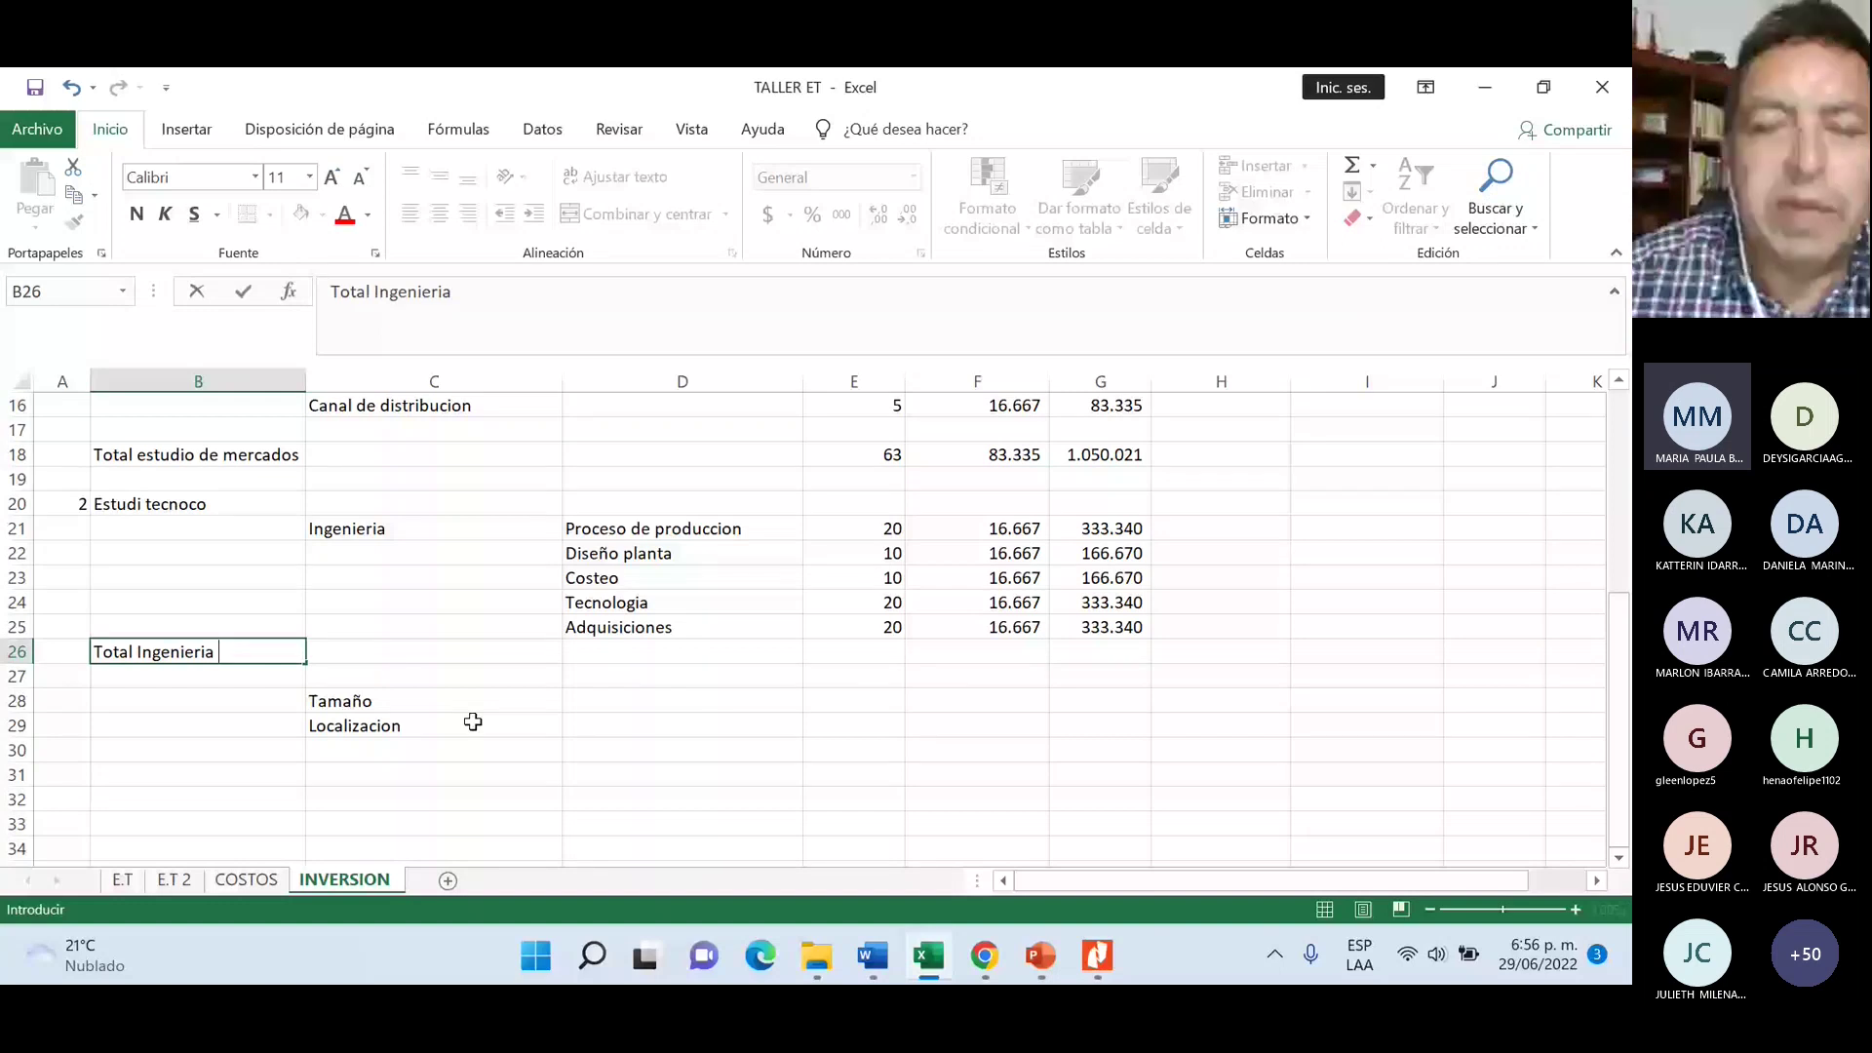
pyautogui.click(854, 676)
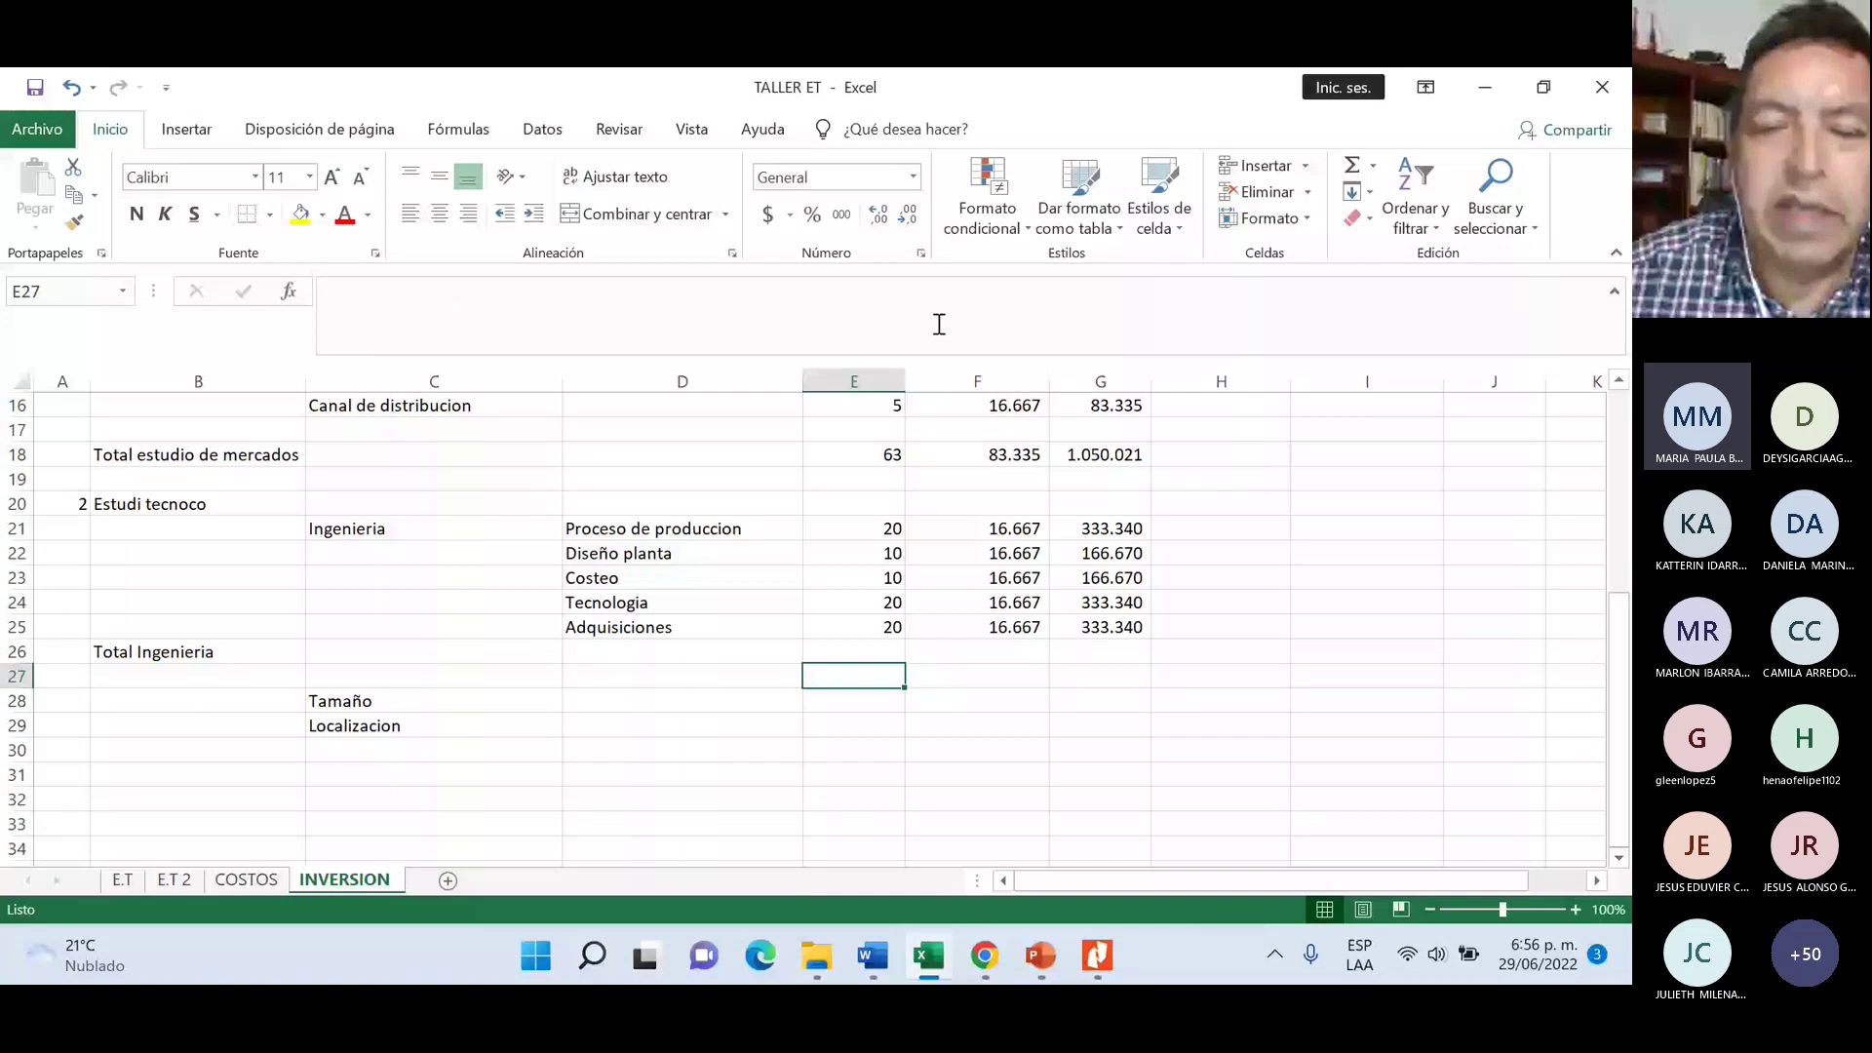
pyautogui.write('80')
pyautogui.press('Return')
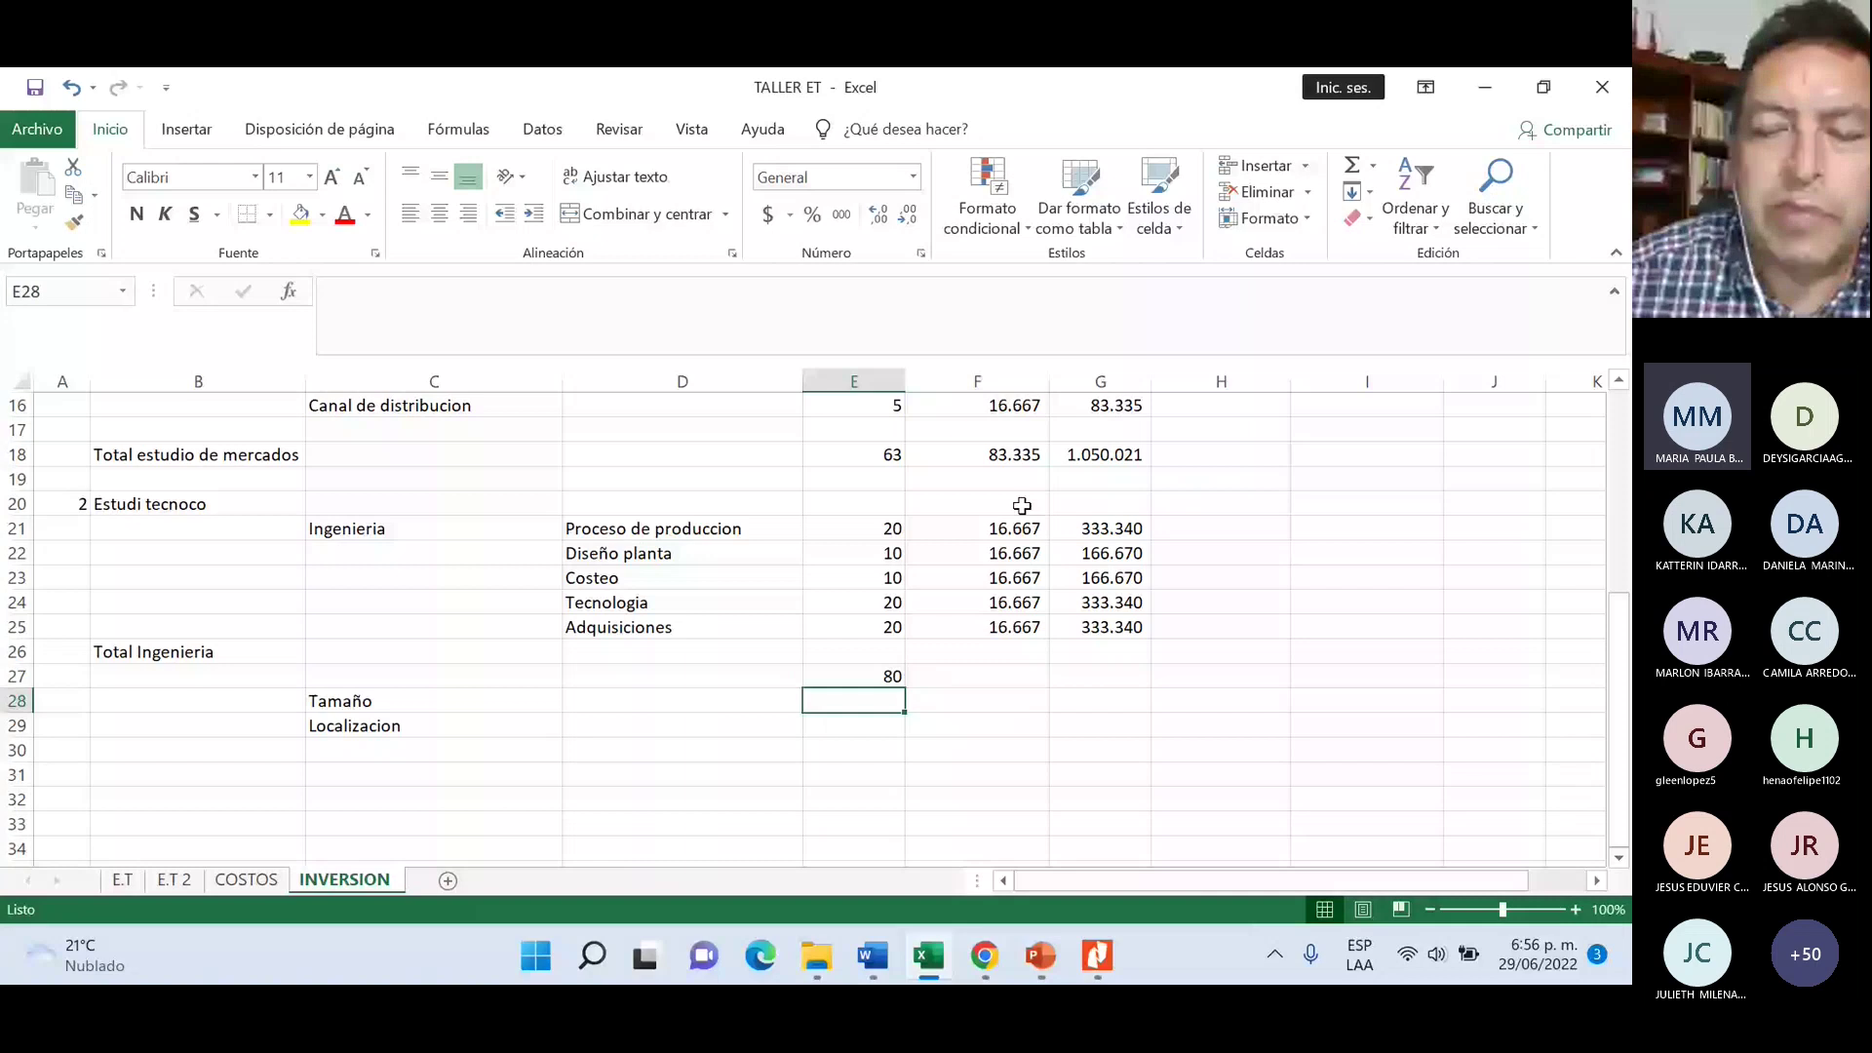
# - Put the total of the Ingenieria hourly rates in F27 and sum the investments with =SUMA(G21:G24) in G27
pyautogui.click(1014, 675)
pyautogui.hotkey('ctrl', 'v')
pyautogui.press('Return')
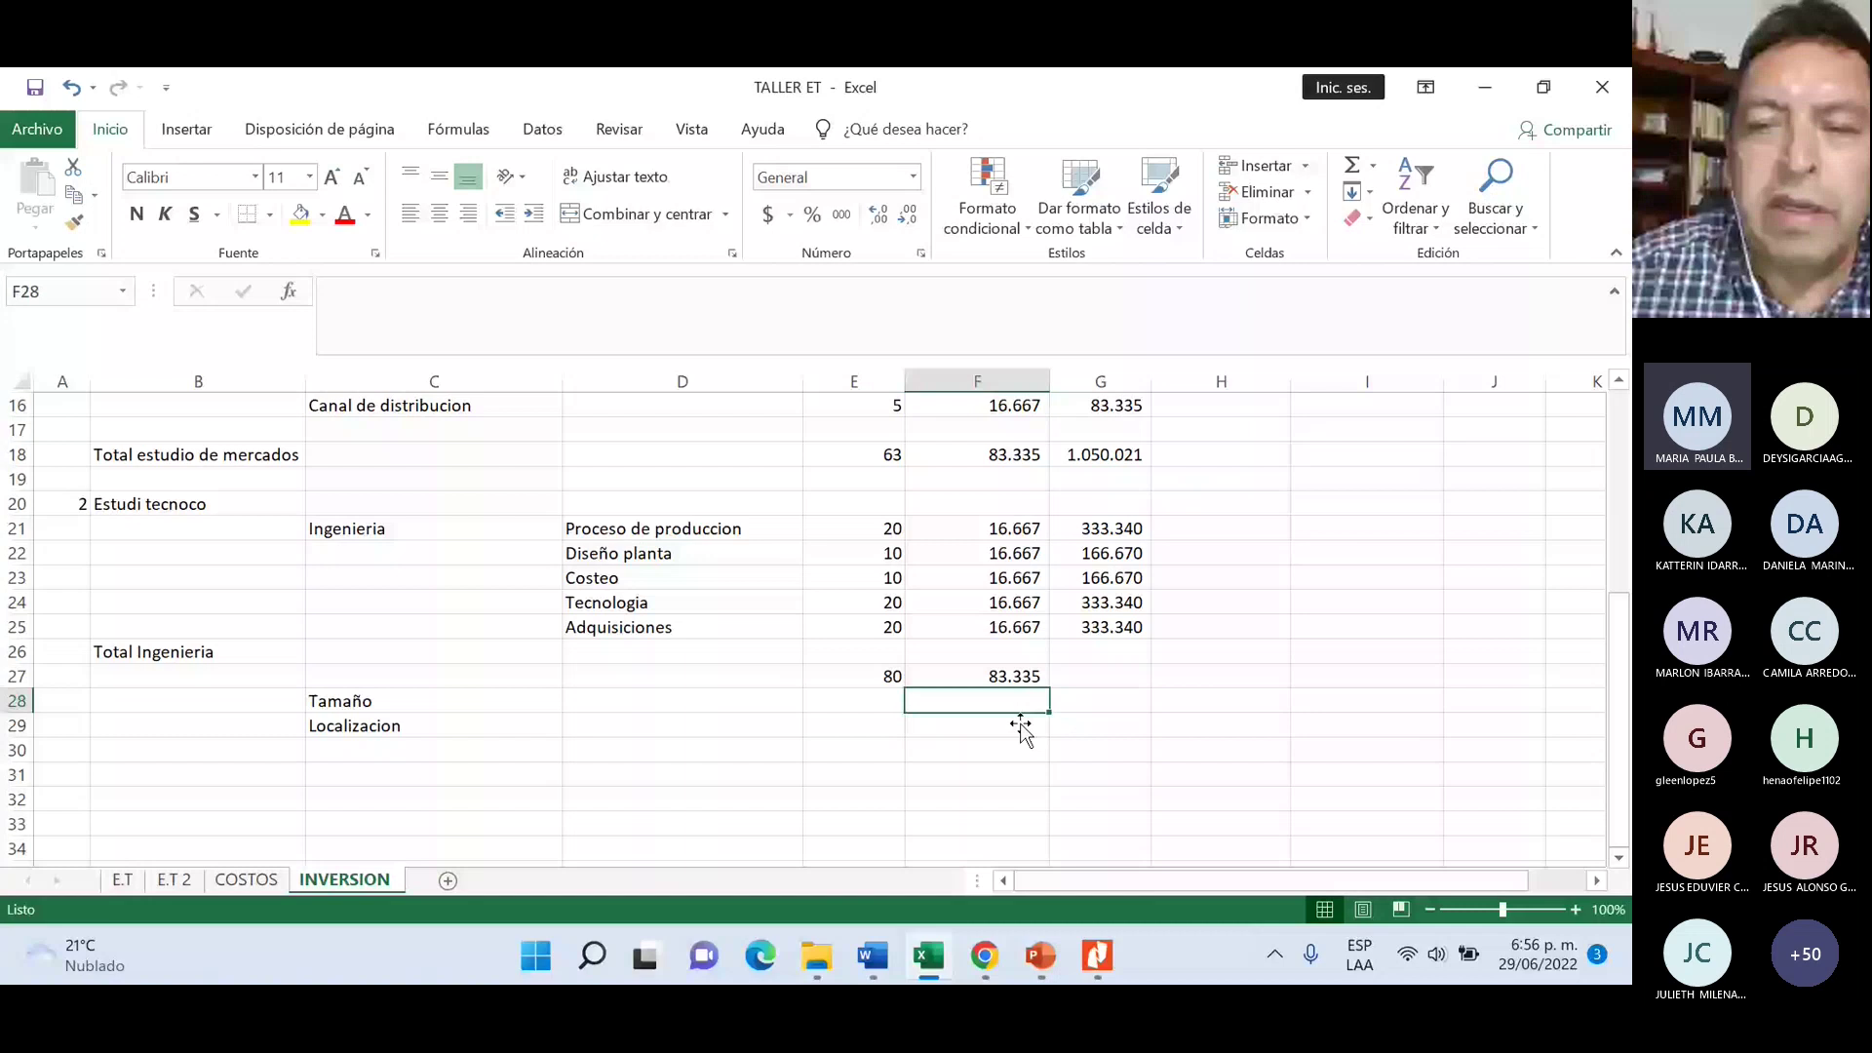
pyautogui.click(1100, 676)
pyautogui.hotkey('alt', 'shift', '0')
pyautogui.moveTo(1111, 528); pyautogui.dragTo(1111, 602)
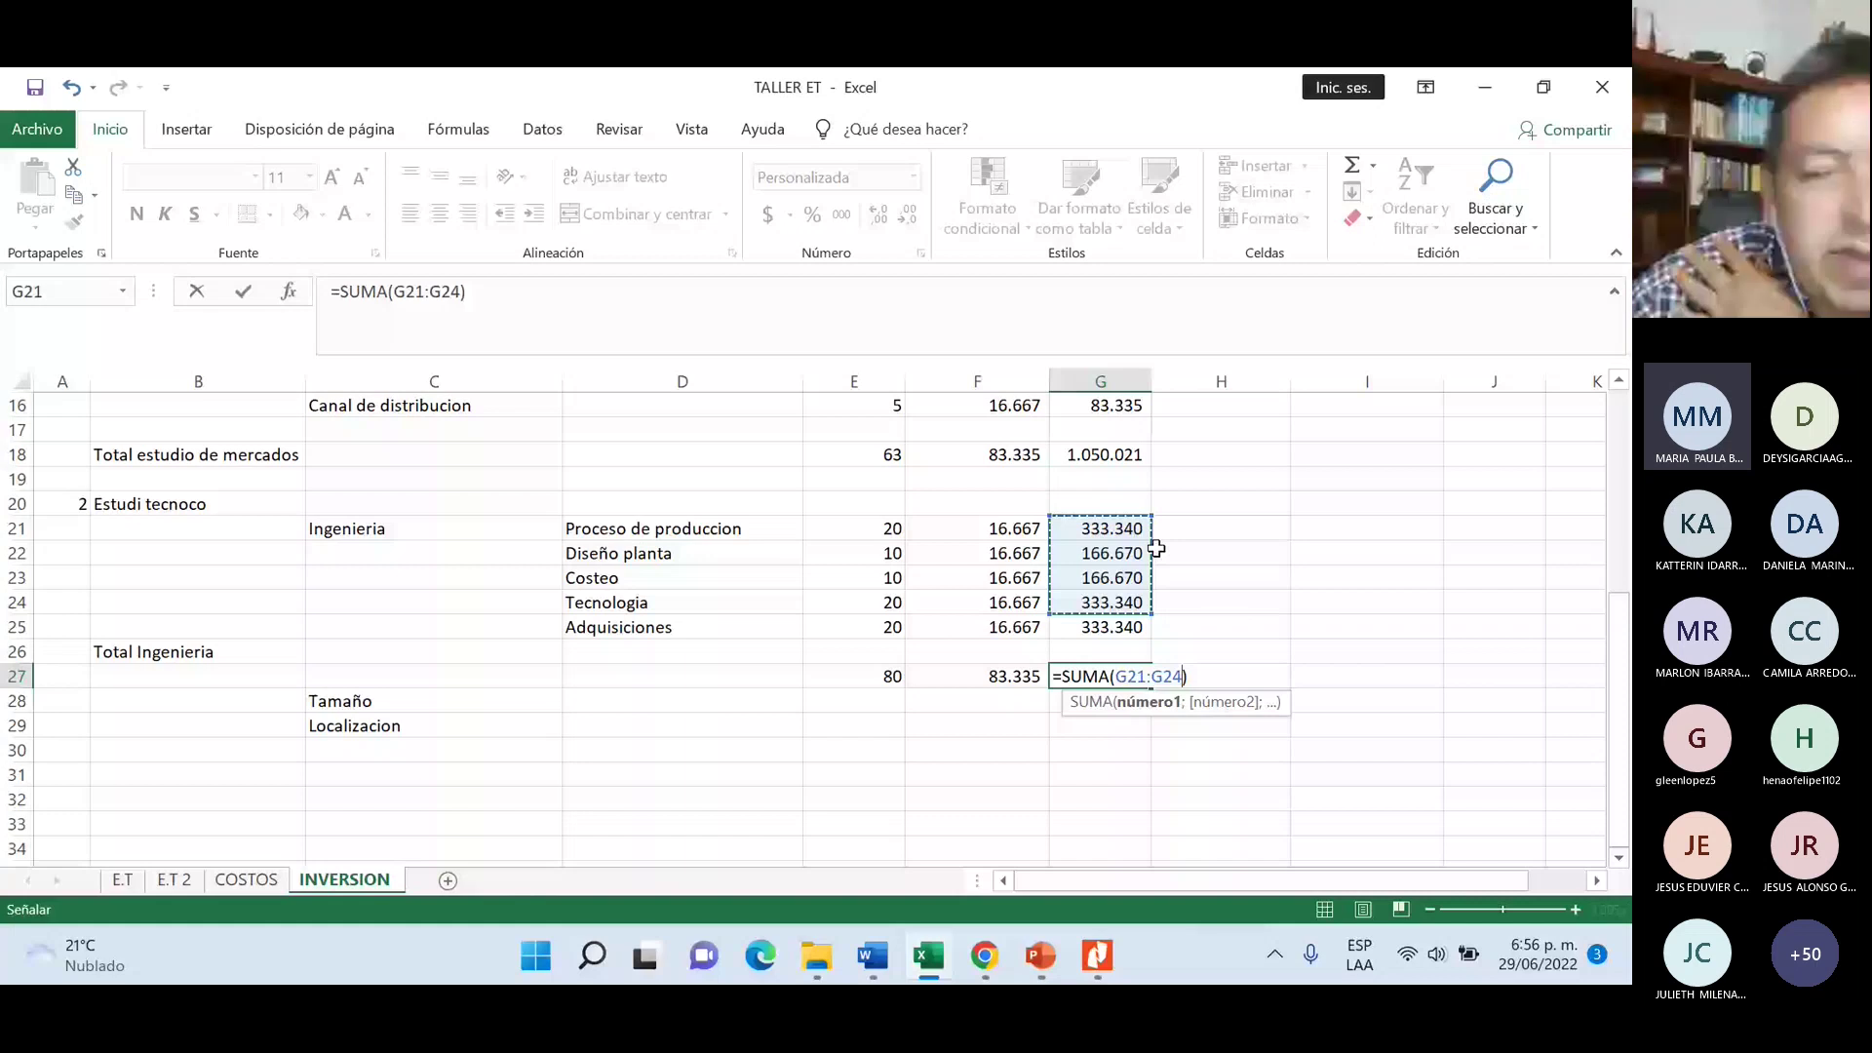
pyautogui.press('Return')
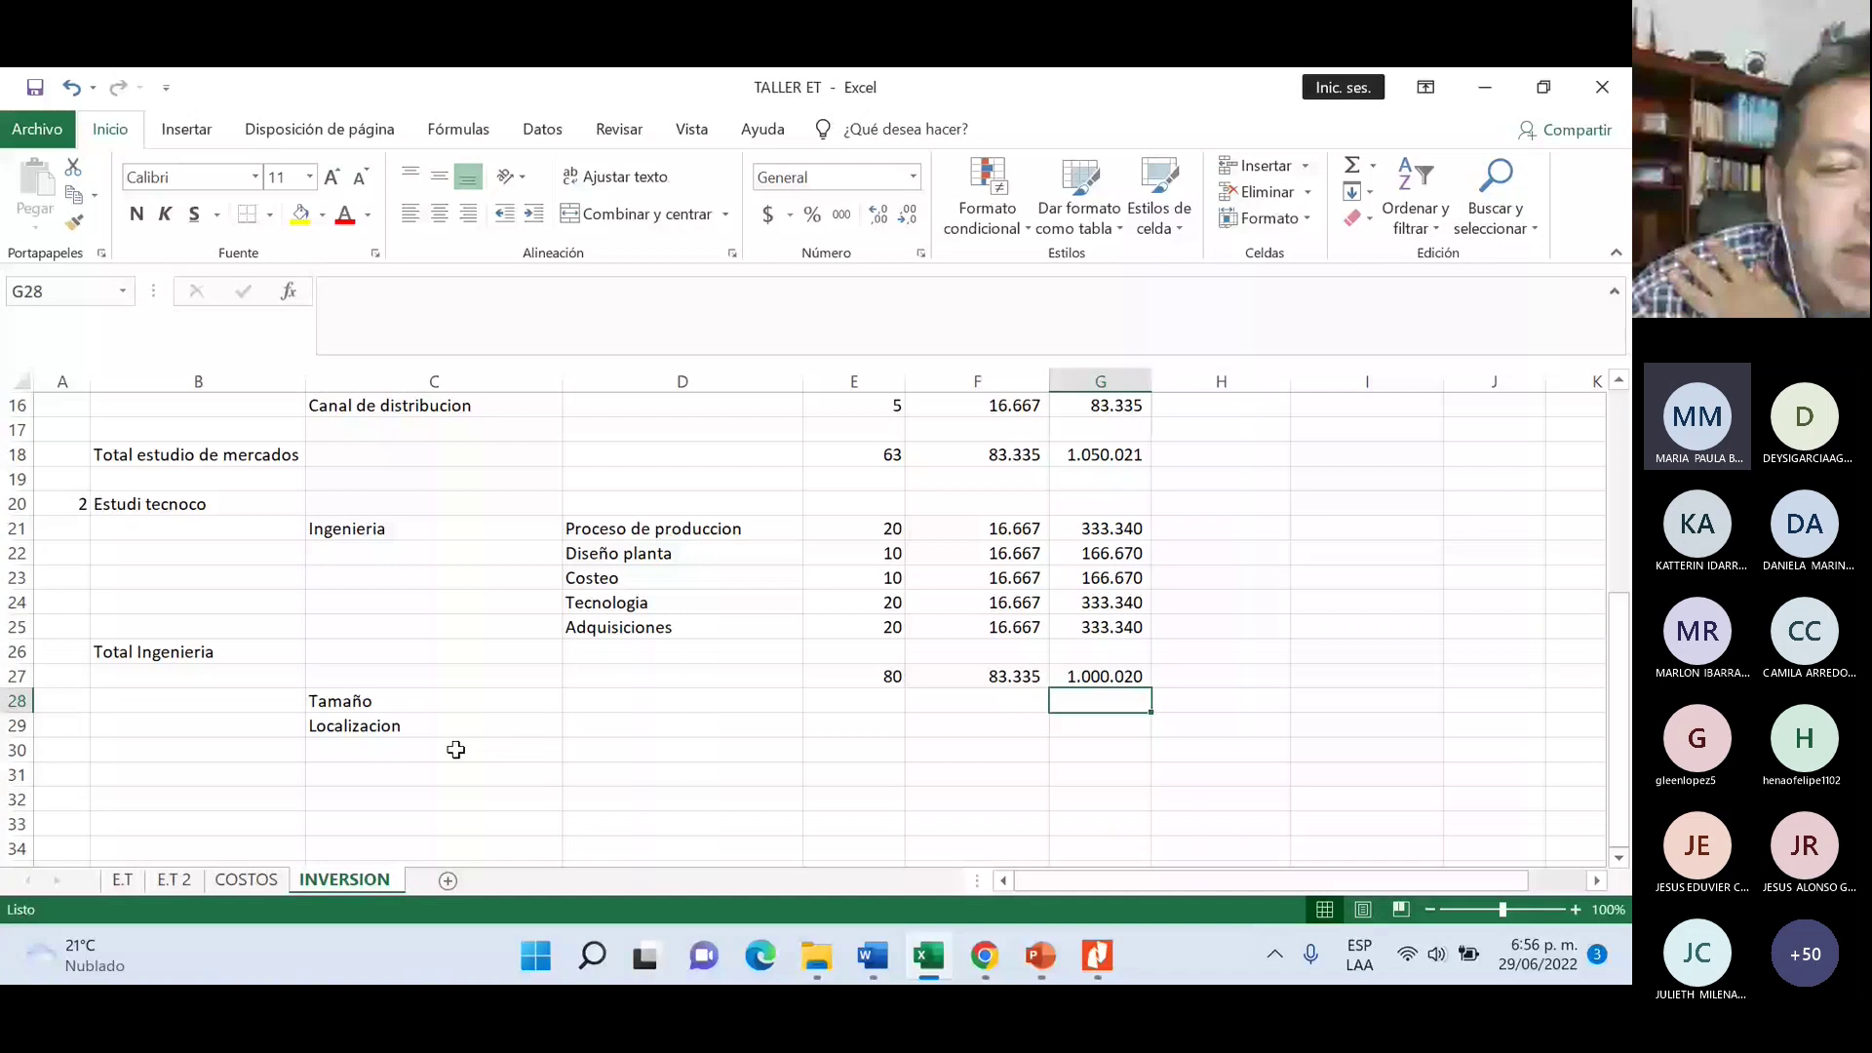
pyautogui.click(629, 554)
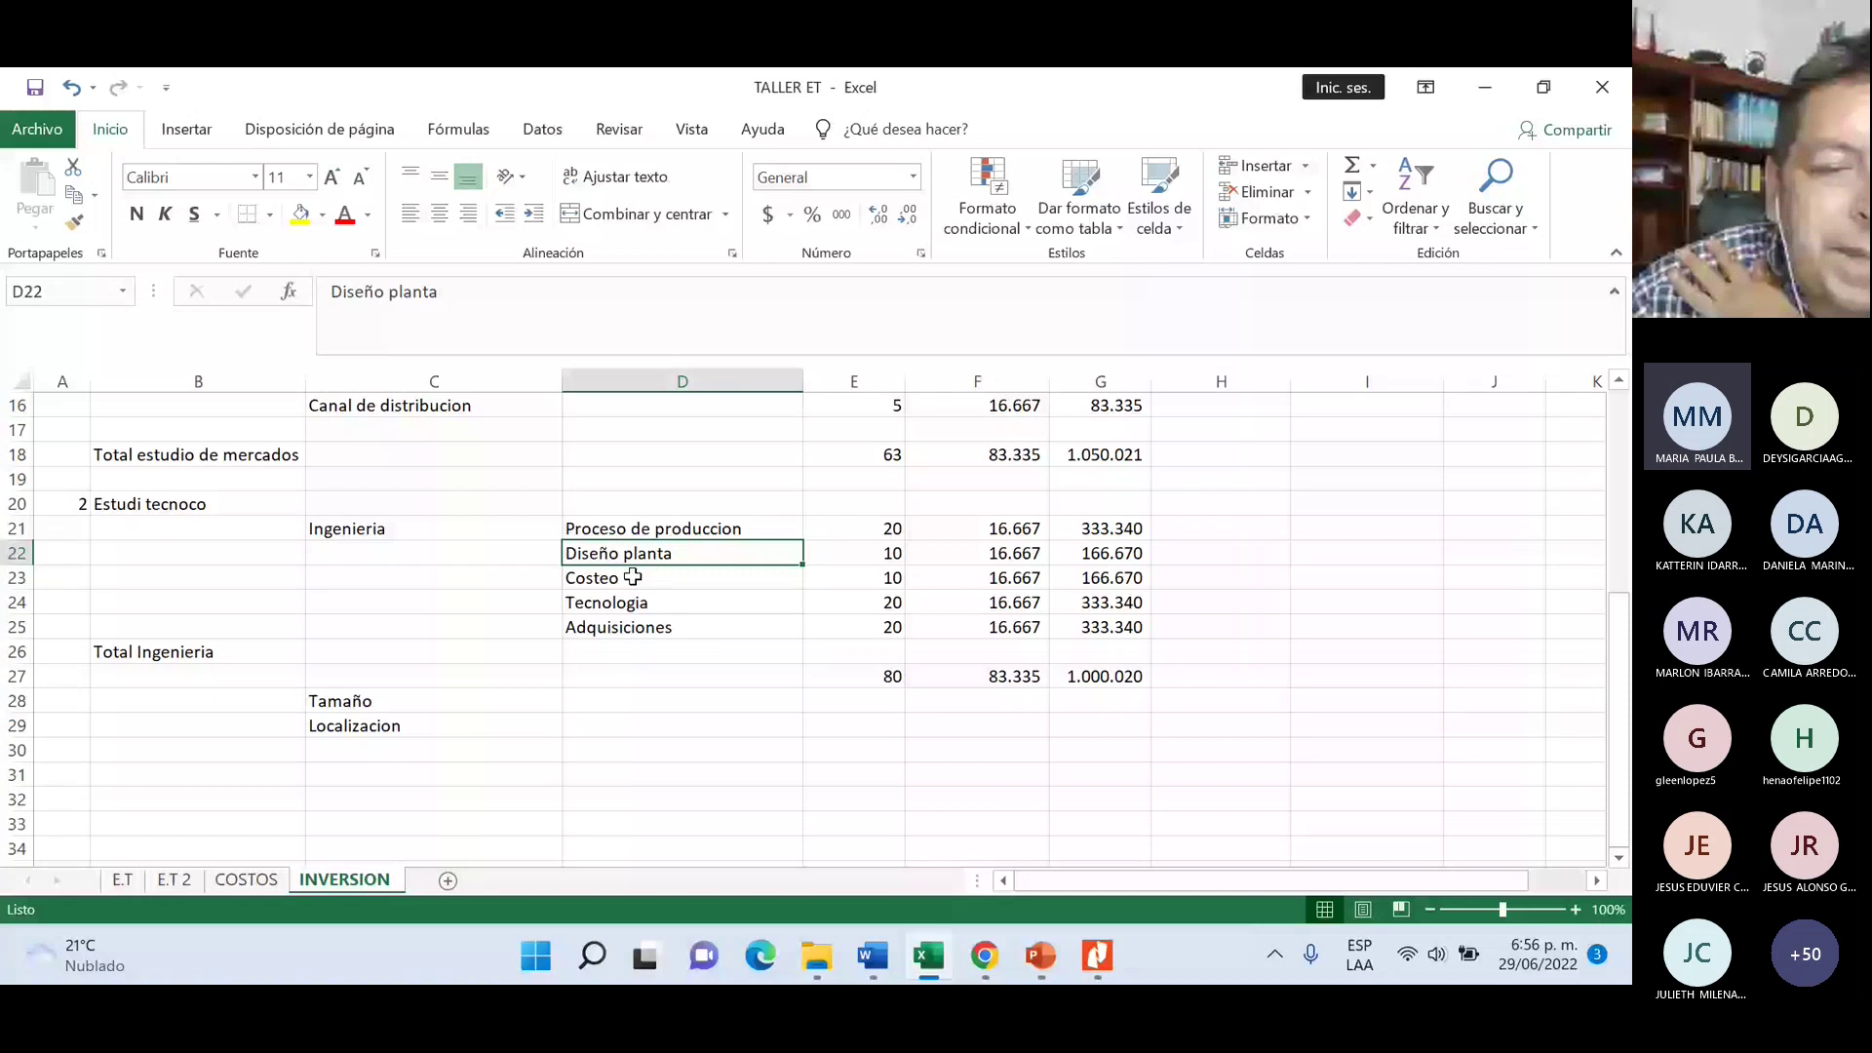
pyautogui.click(516, 627)
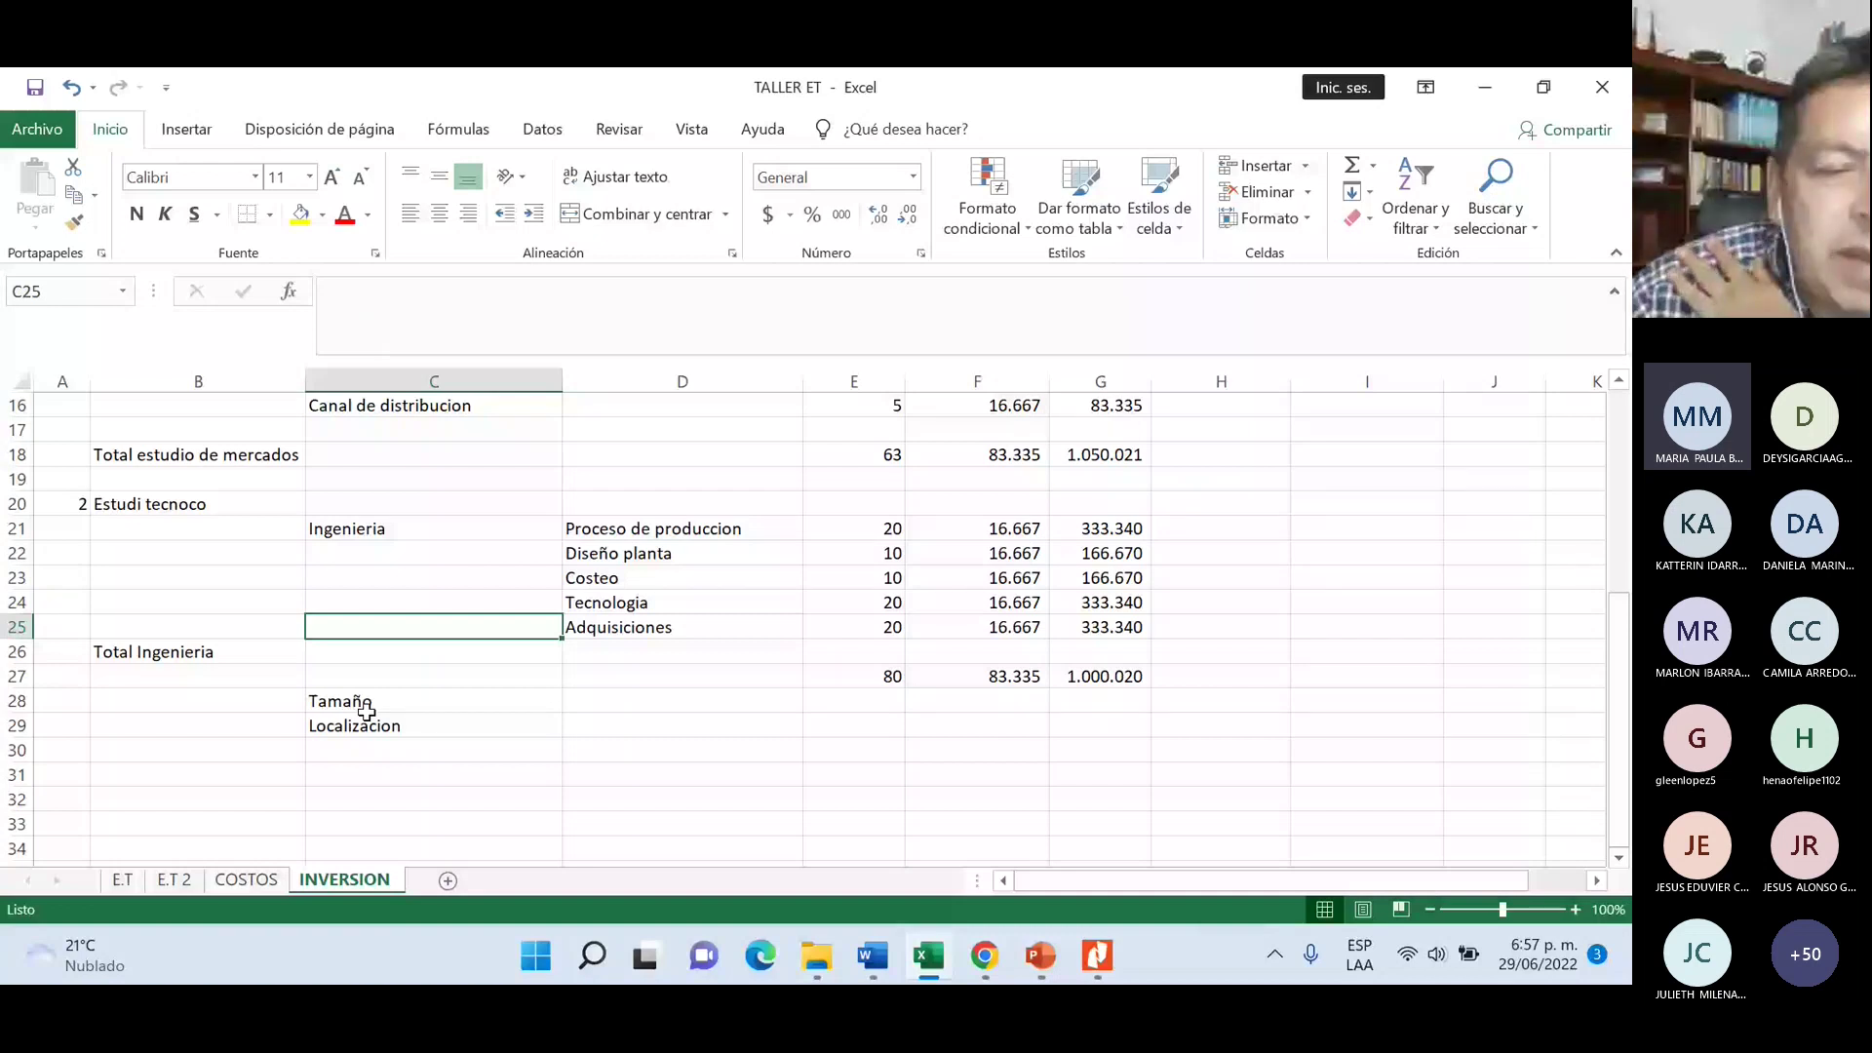
# - Label B31 "T ET" as the total row of the technical study, below Localizacion
pyautogui.scroll(-1, 232, 795)
pyautogui.click(232, 795)
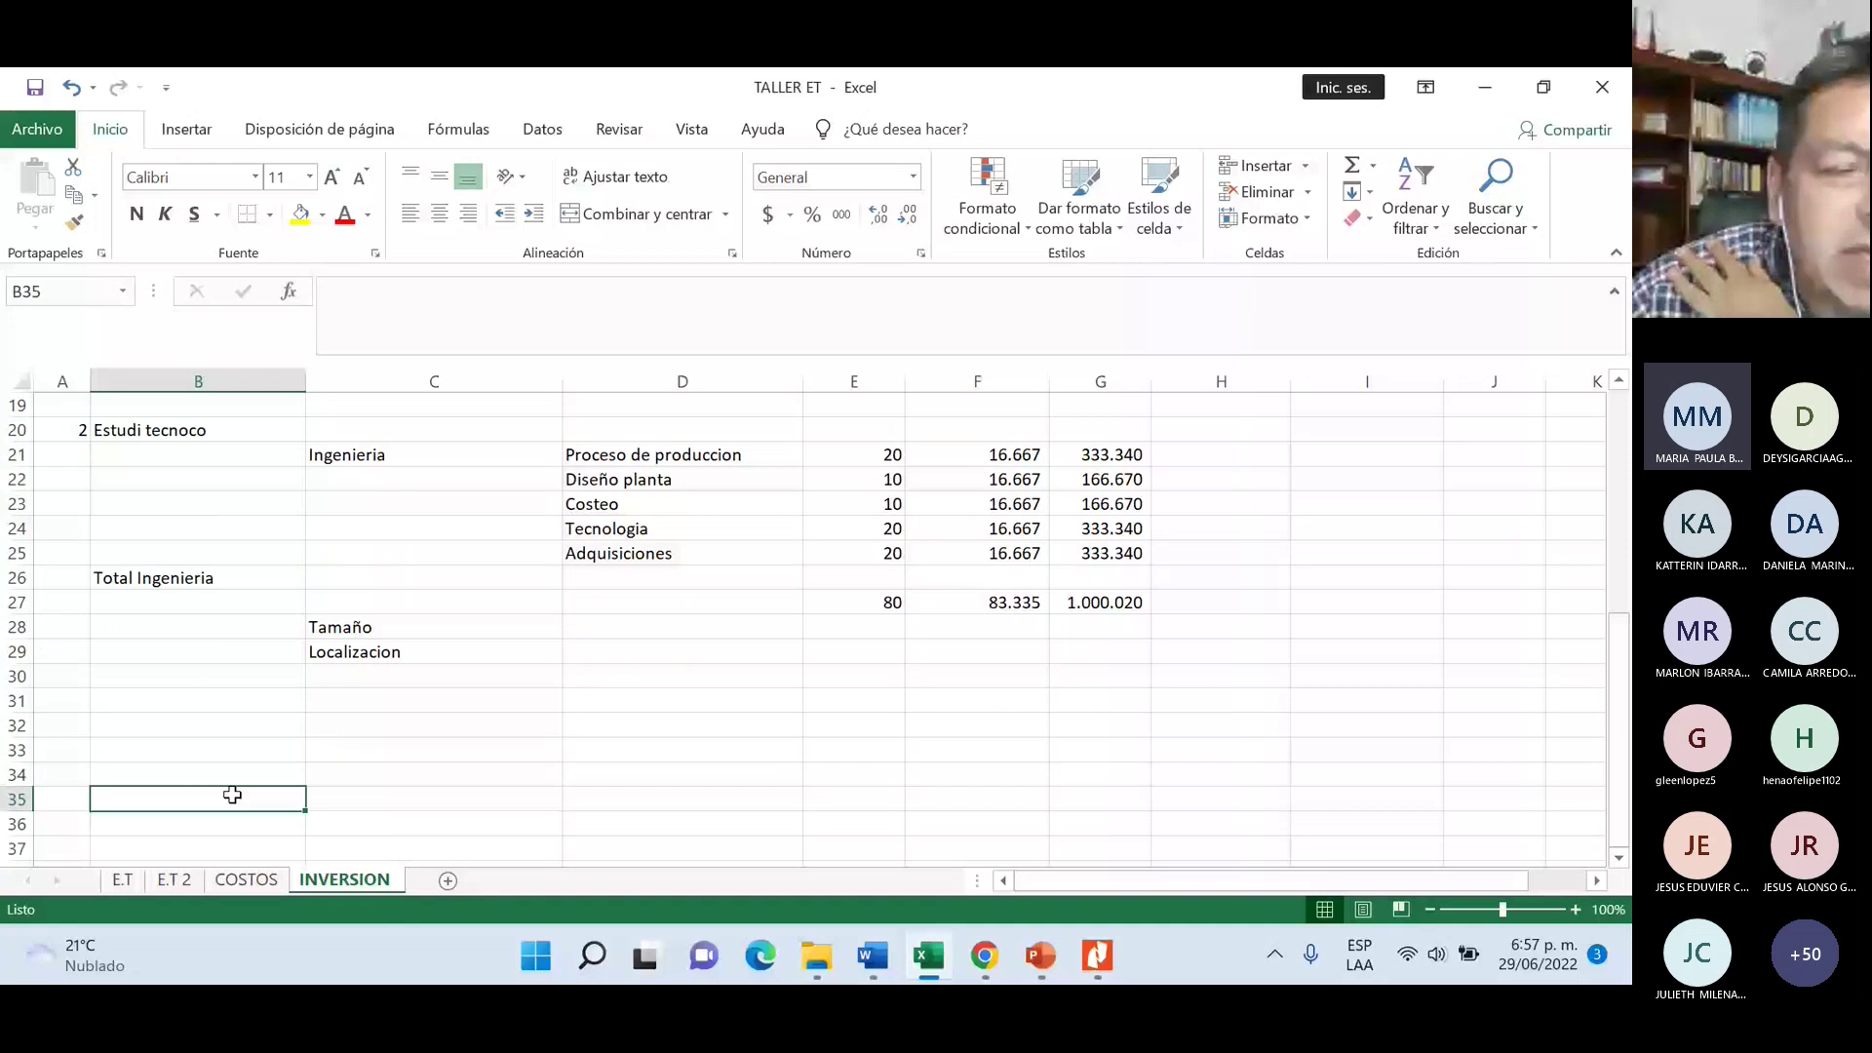
pyautogui.scroll(-1, 232, 795)
pyautogui.click(191, 700)
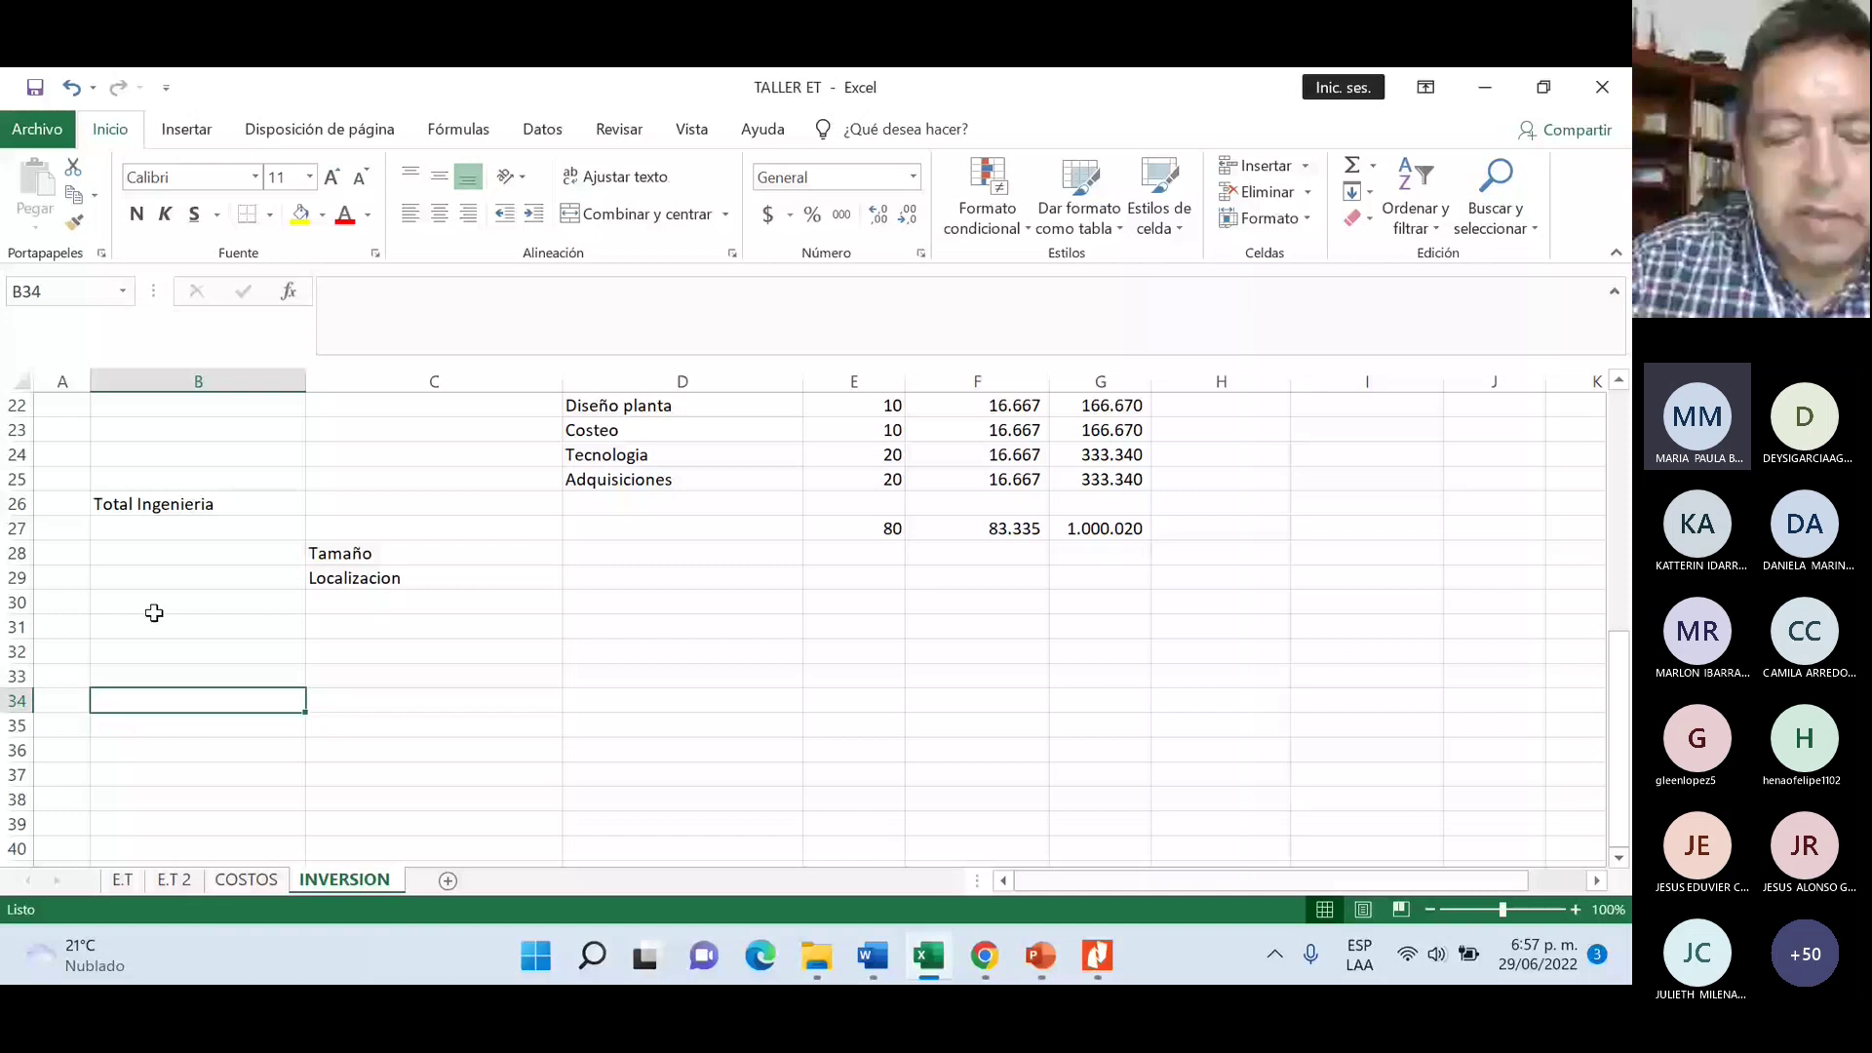
pyautogui.click(156, 624)
pyautogui.write('T')
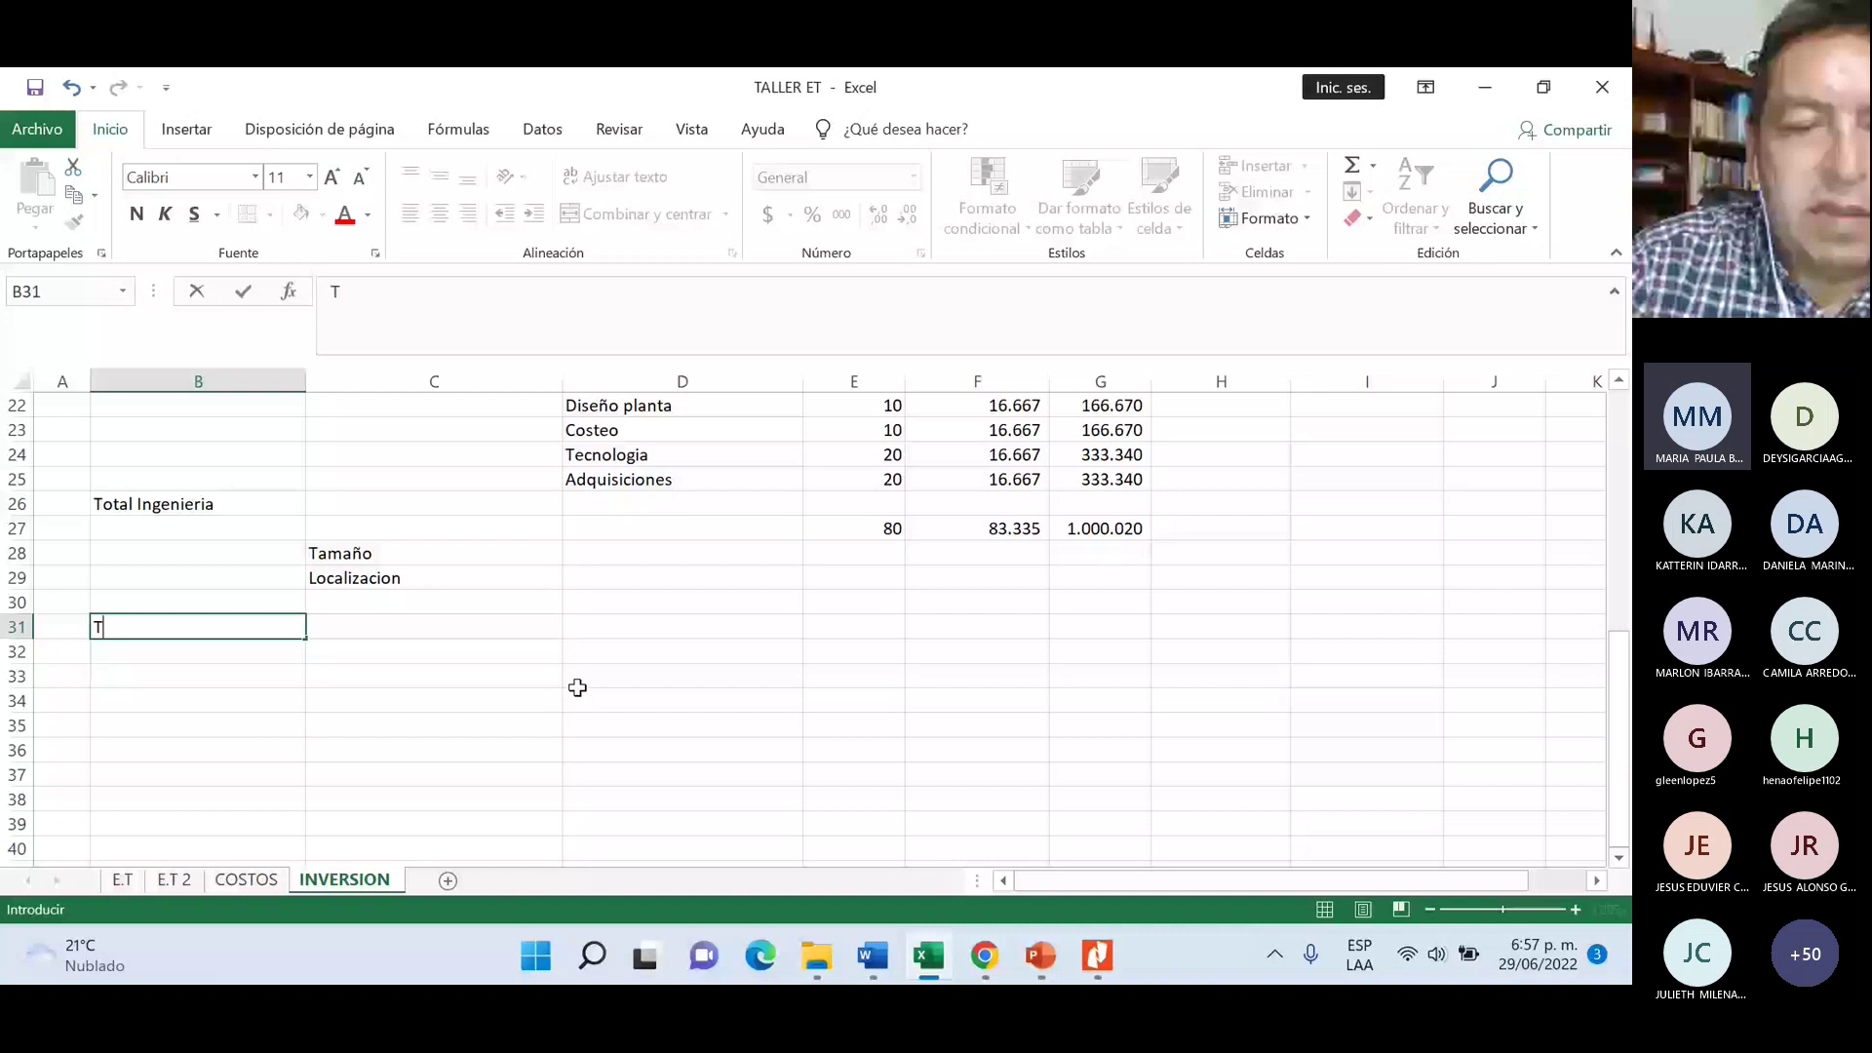
pyautogui.write(' ET')
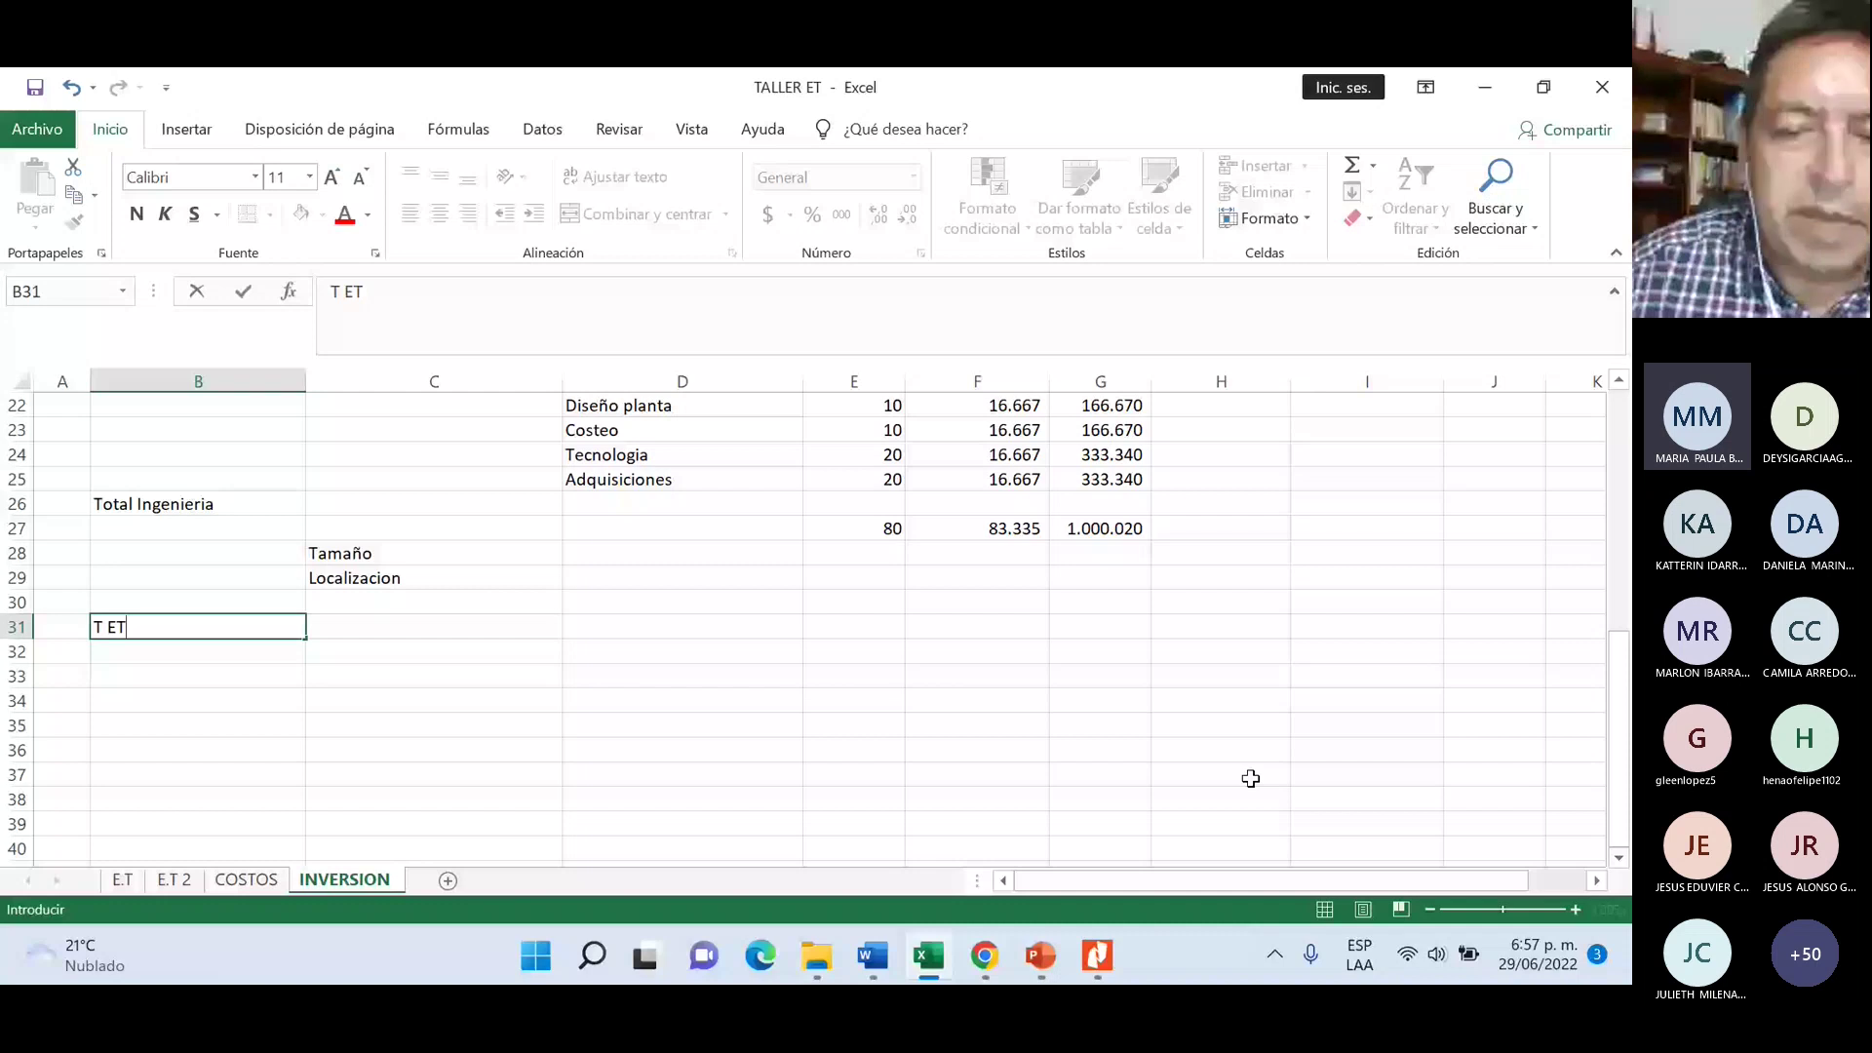
# - Calculate the T ET investment in G31 by adding cells G27, G29 and G30
pyautogui.scroll(2, 1121, 702)
pyautogui.click(1101, 676)
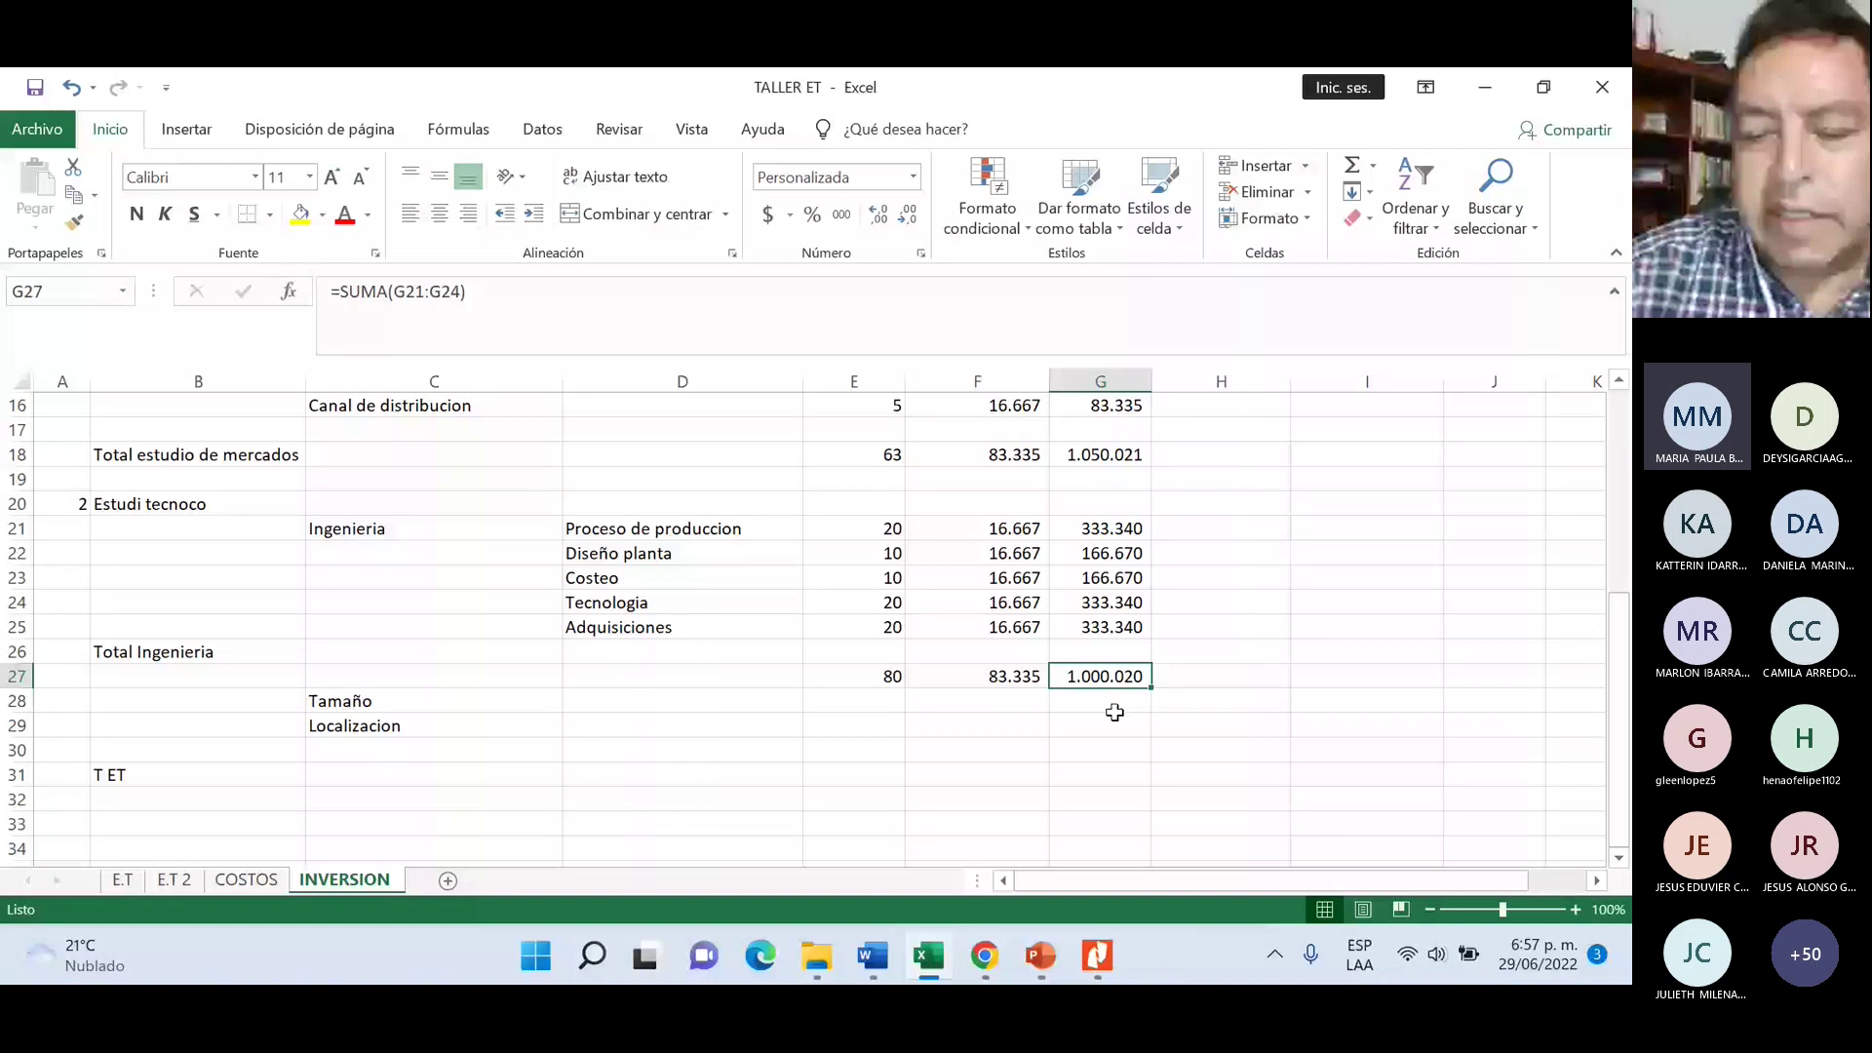
pyautogui.click(1129, 773)
pyautogui.write('+')
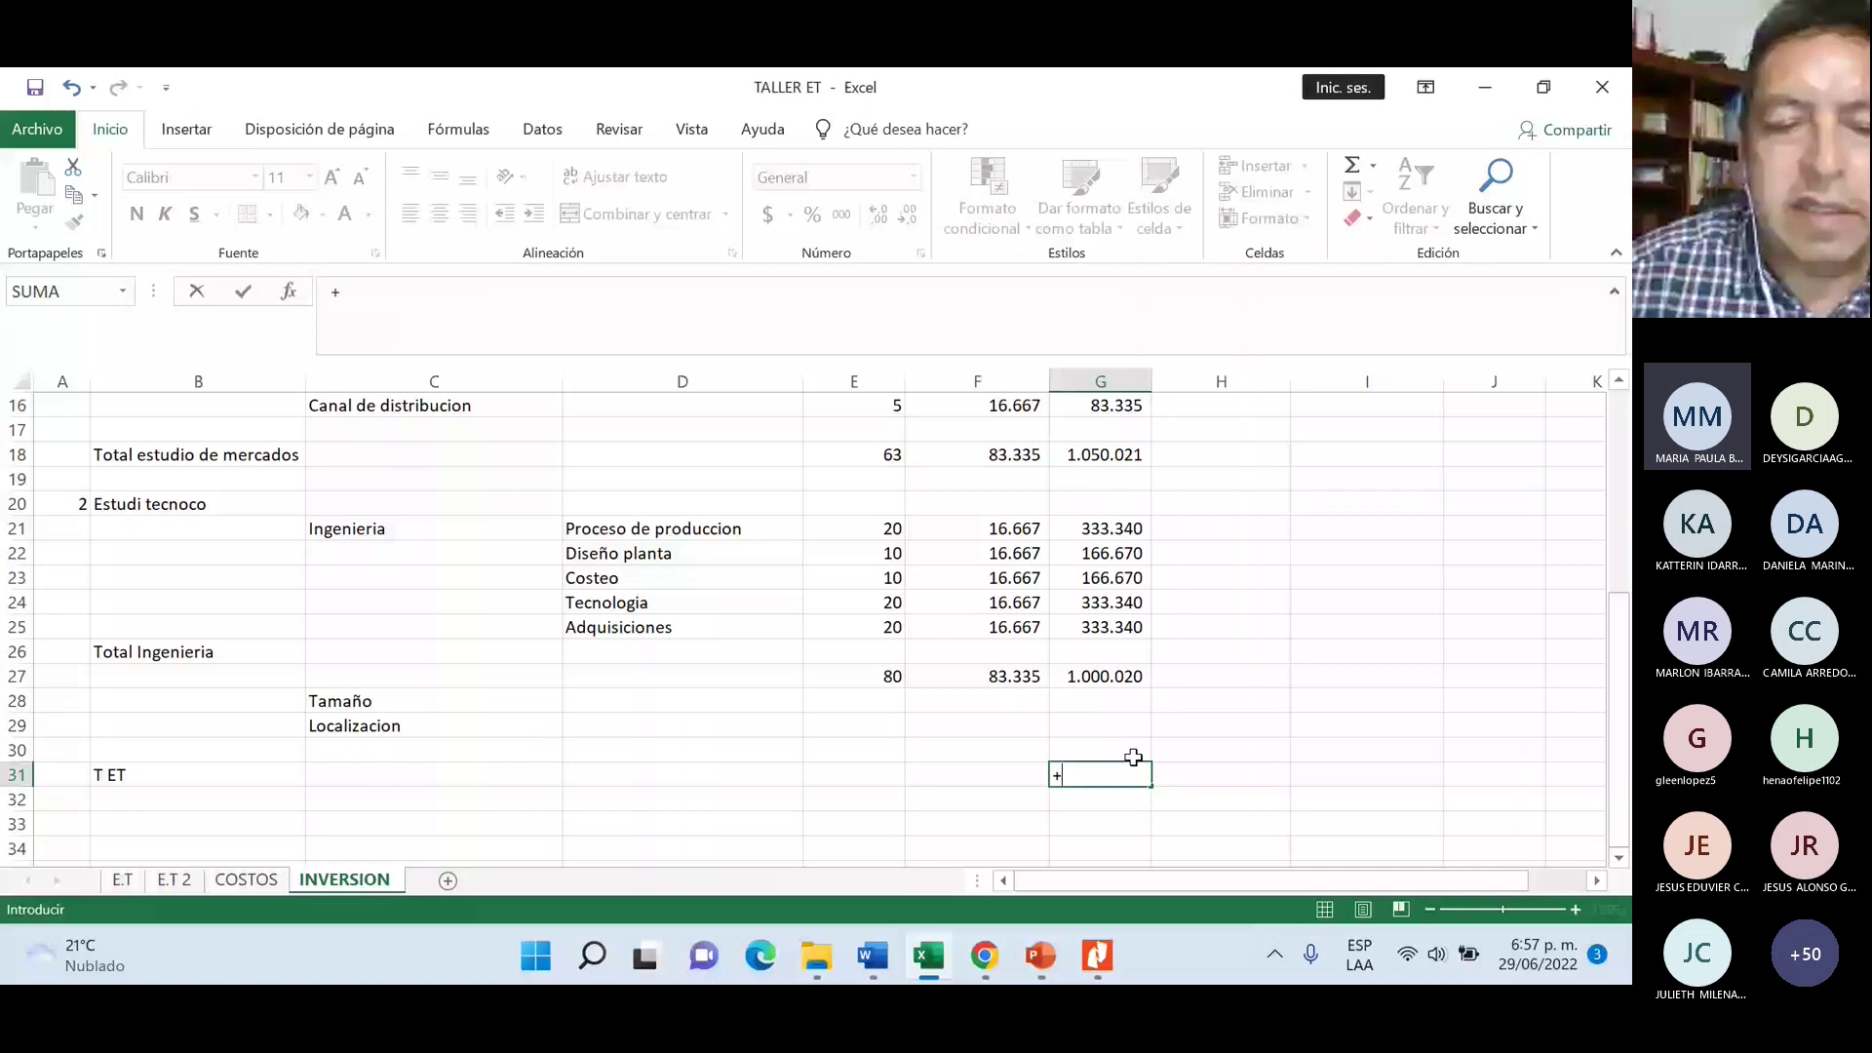
pyautogui.click(1105, 676)
pyautogui.write('+')
pyautogui.click(1105, 723)
pyautogui.write('+')
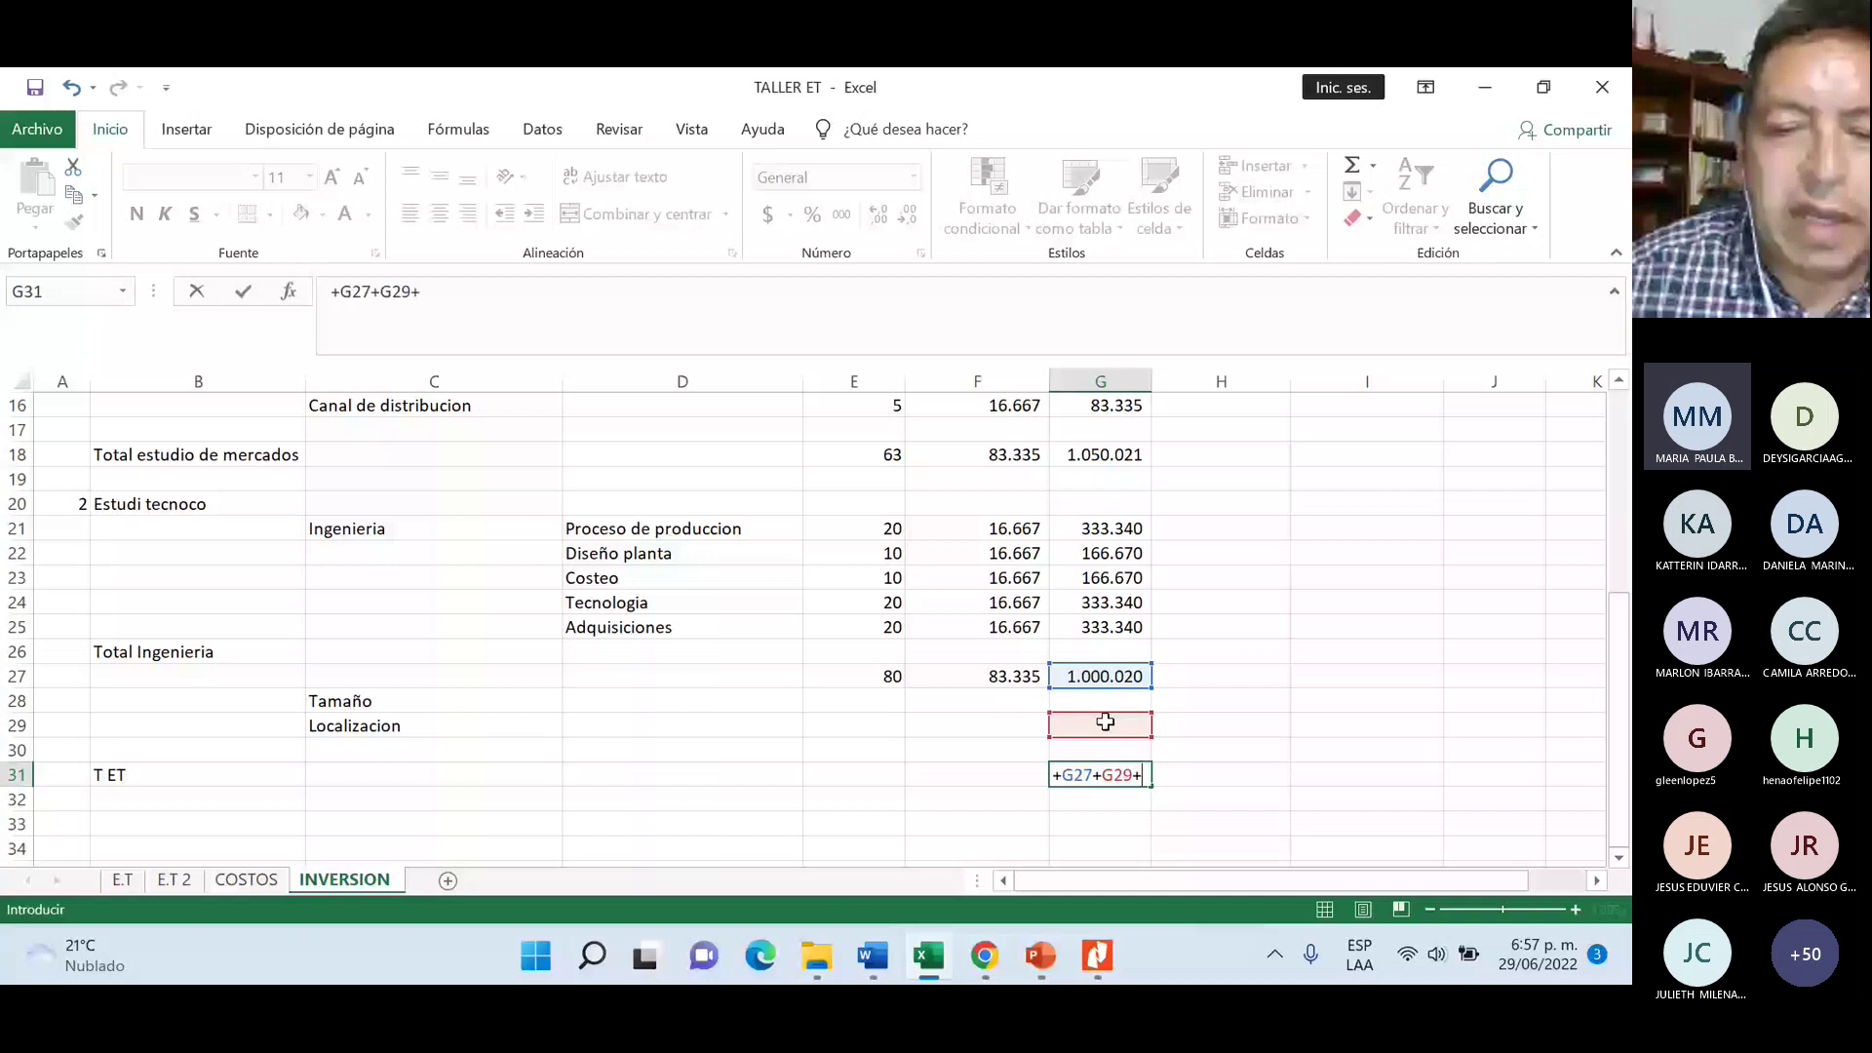
pyautogui.press('Return')
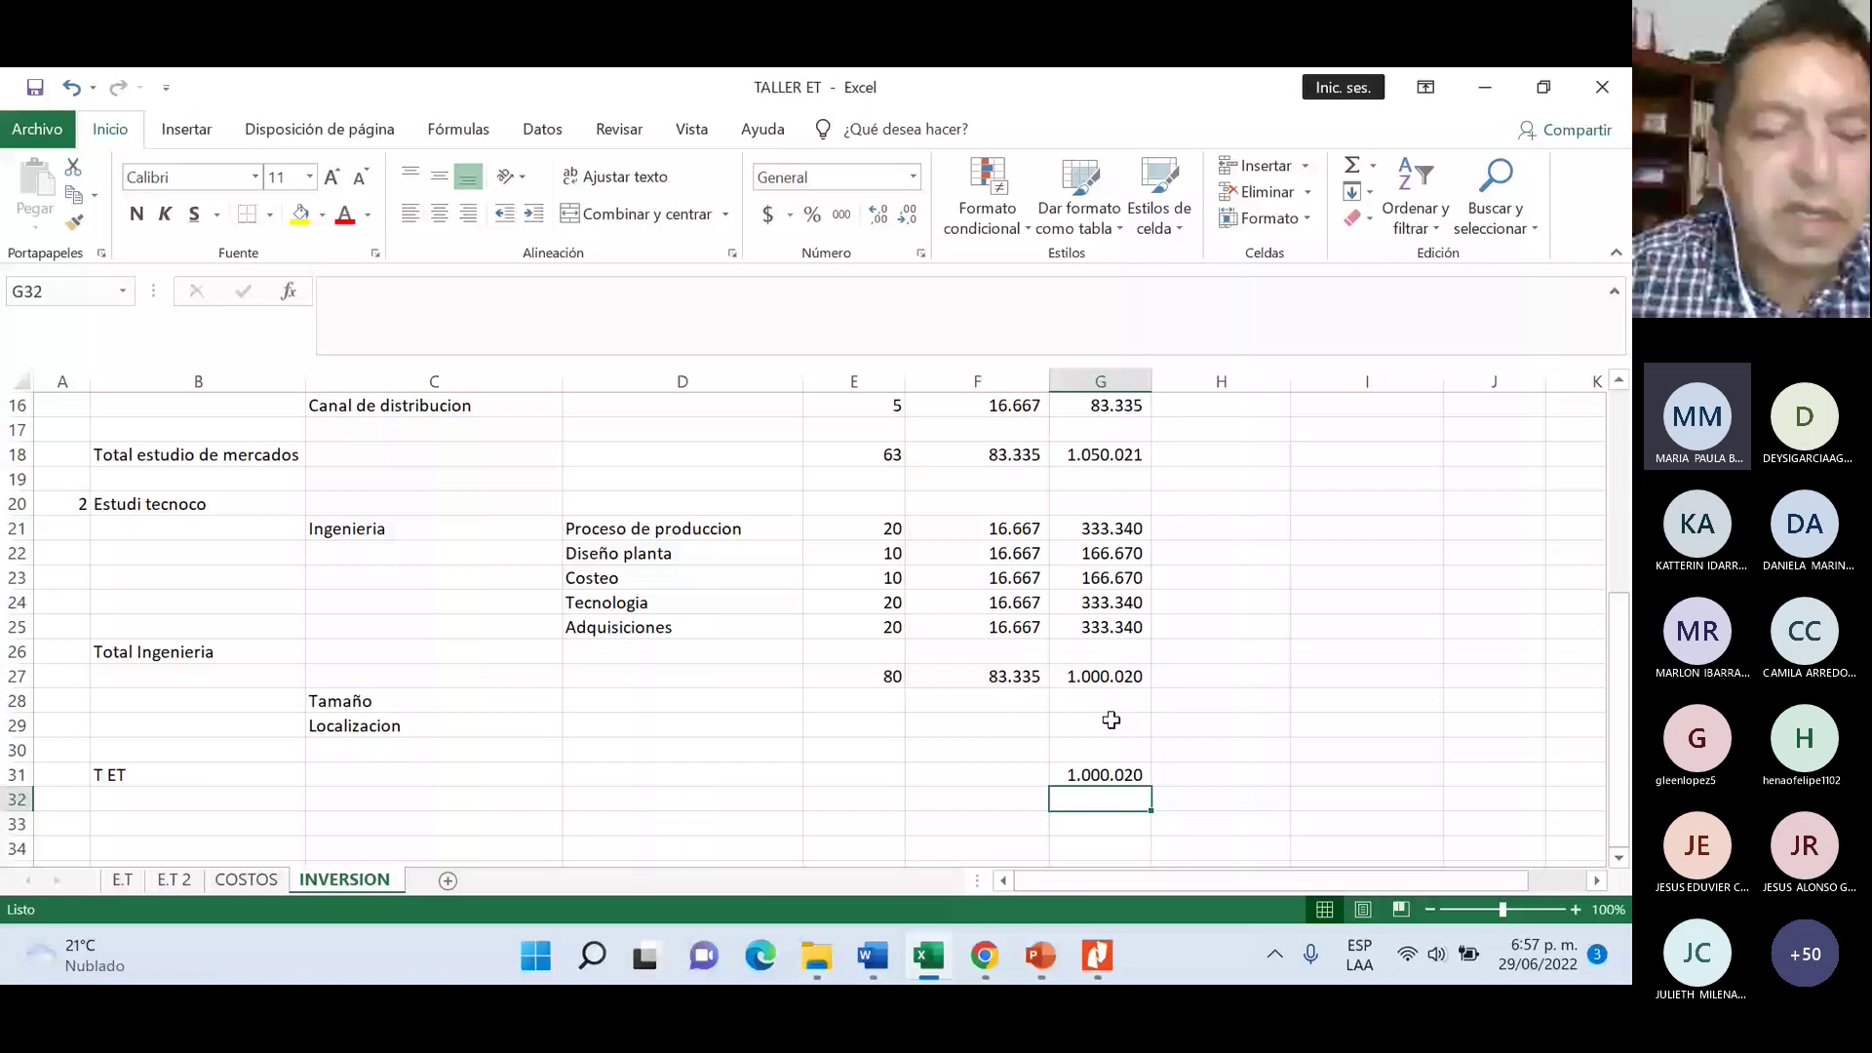
# - Enter investments of 2000000 in G29 and 1500000 in G30
pyautogui.click(1111, 719)
pyautogui.write('2000')
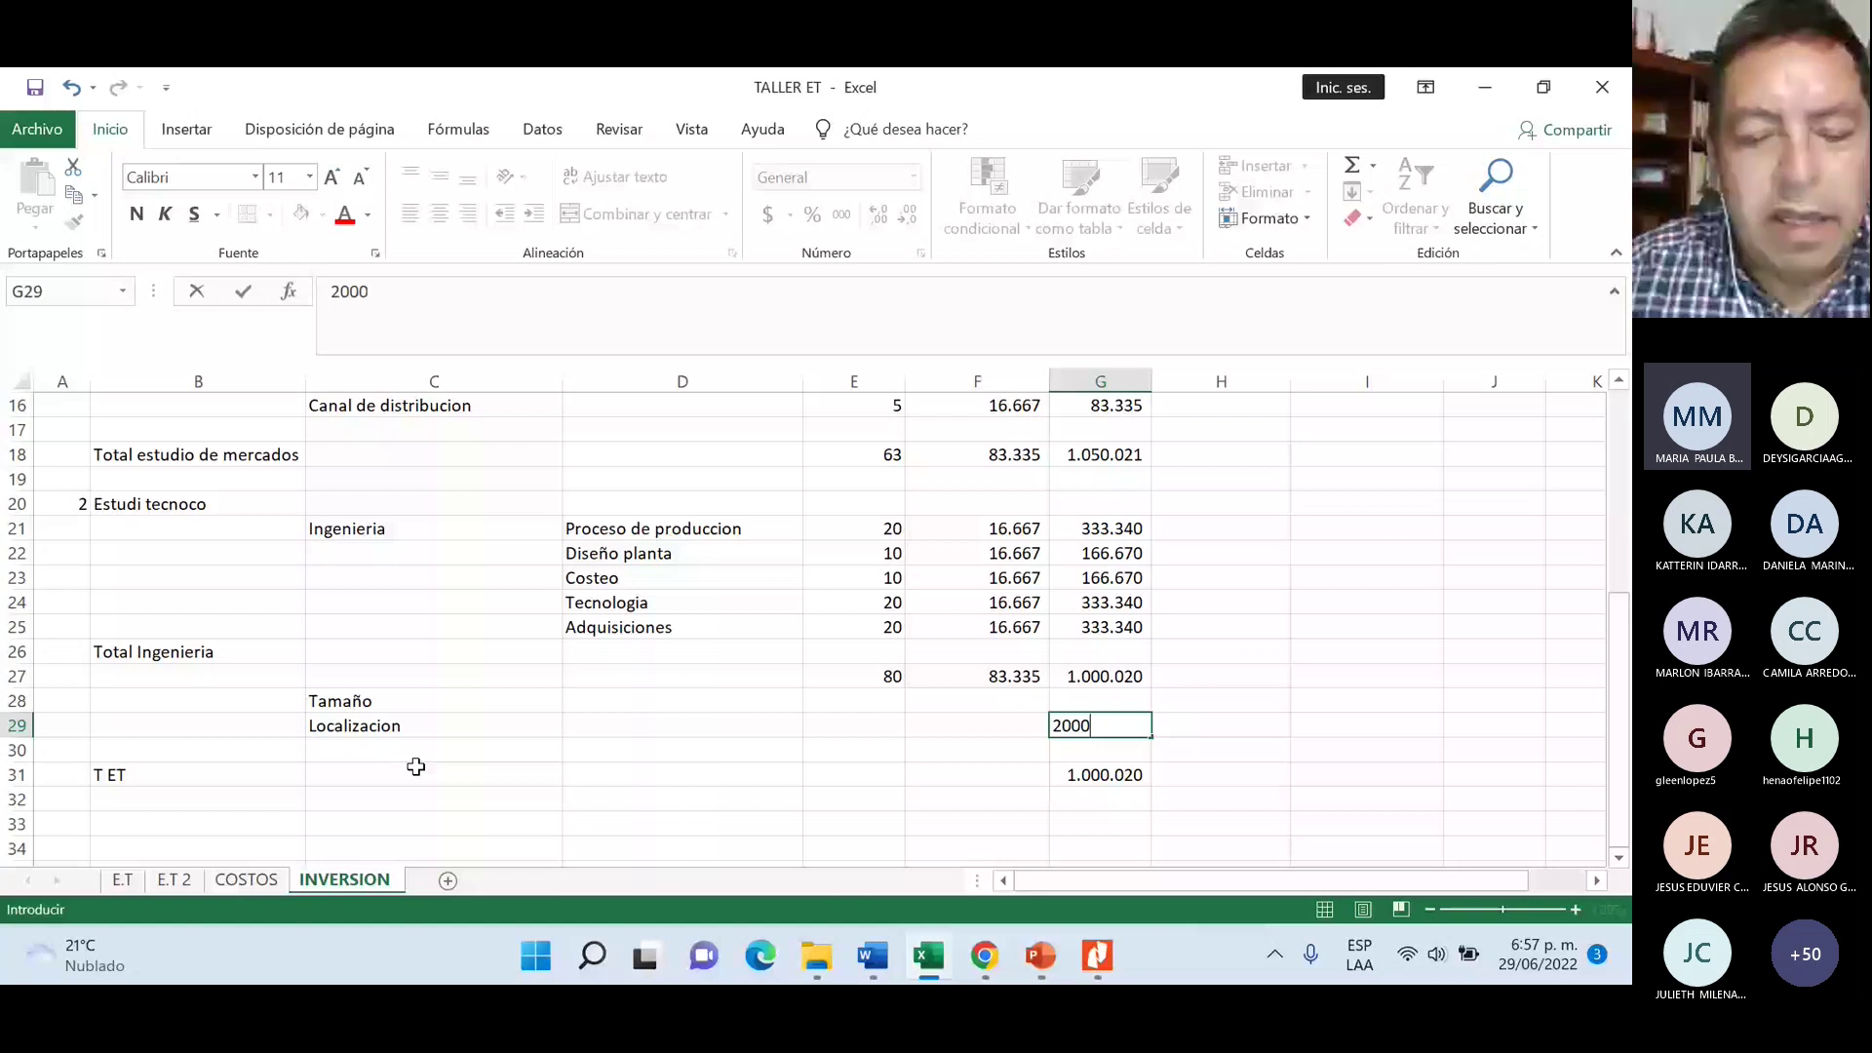
pyautogui.write('000')
pyautogui.press('Return')
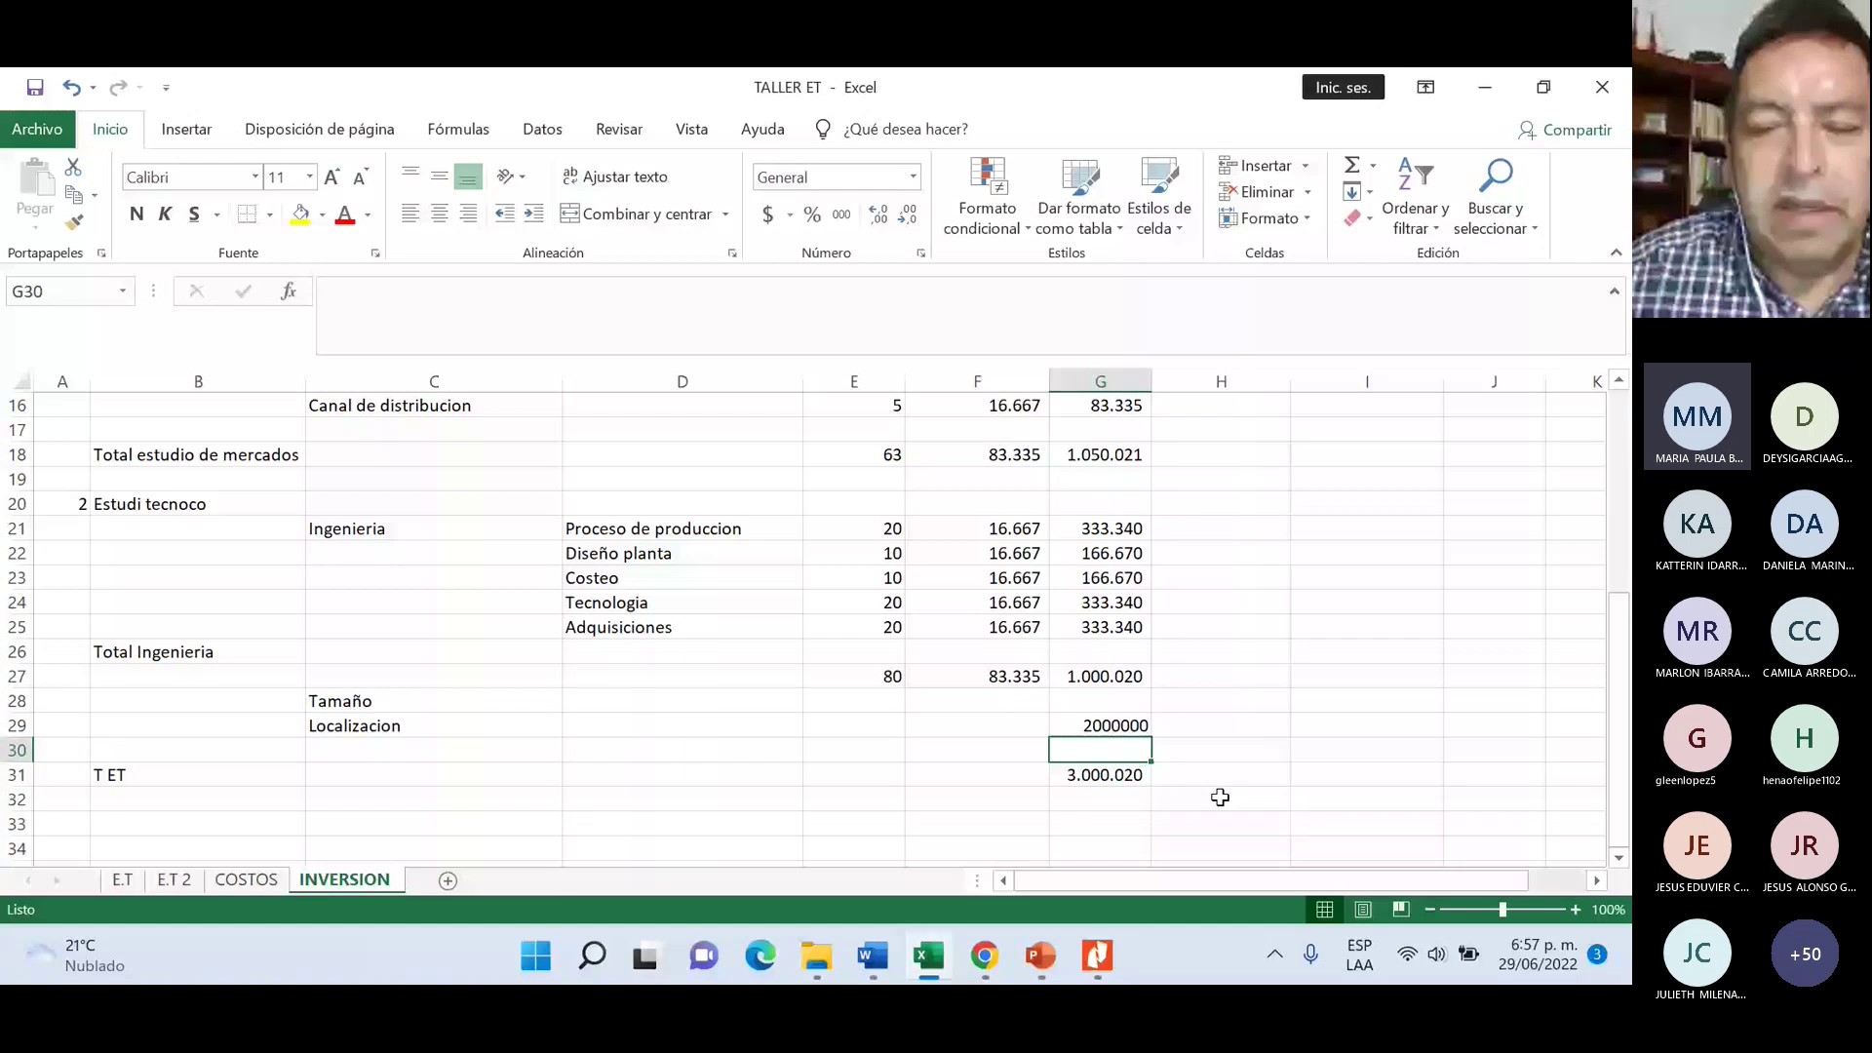
pyautogui.write('1500000')
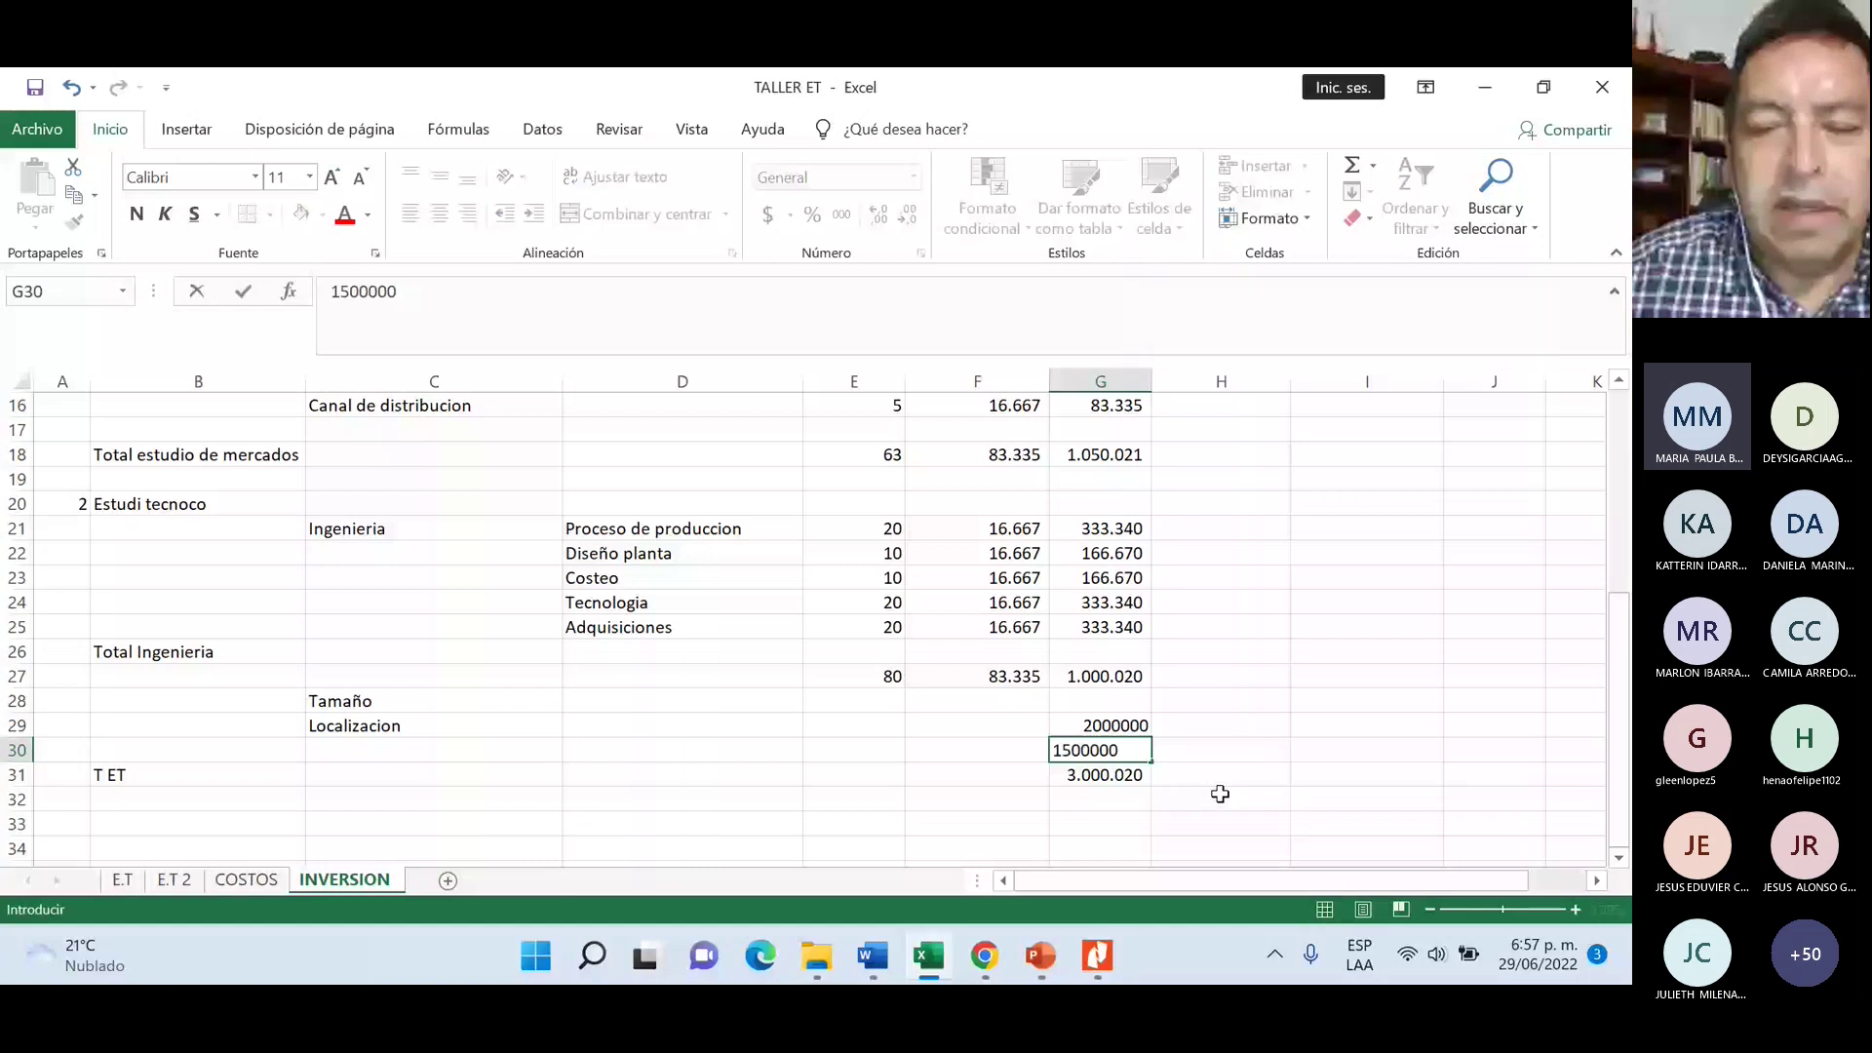
# - Highlight the T ET, Total estudio de mercados and Total concepcion rows through column G with yellow fill
pyautogui.click(108, 775)
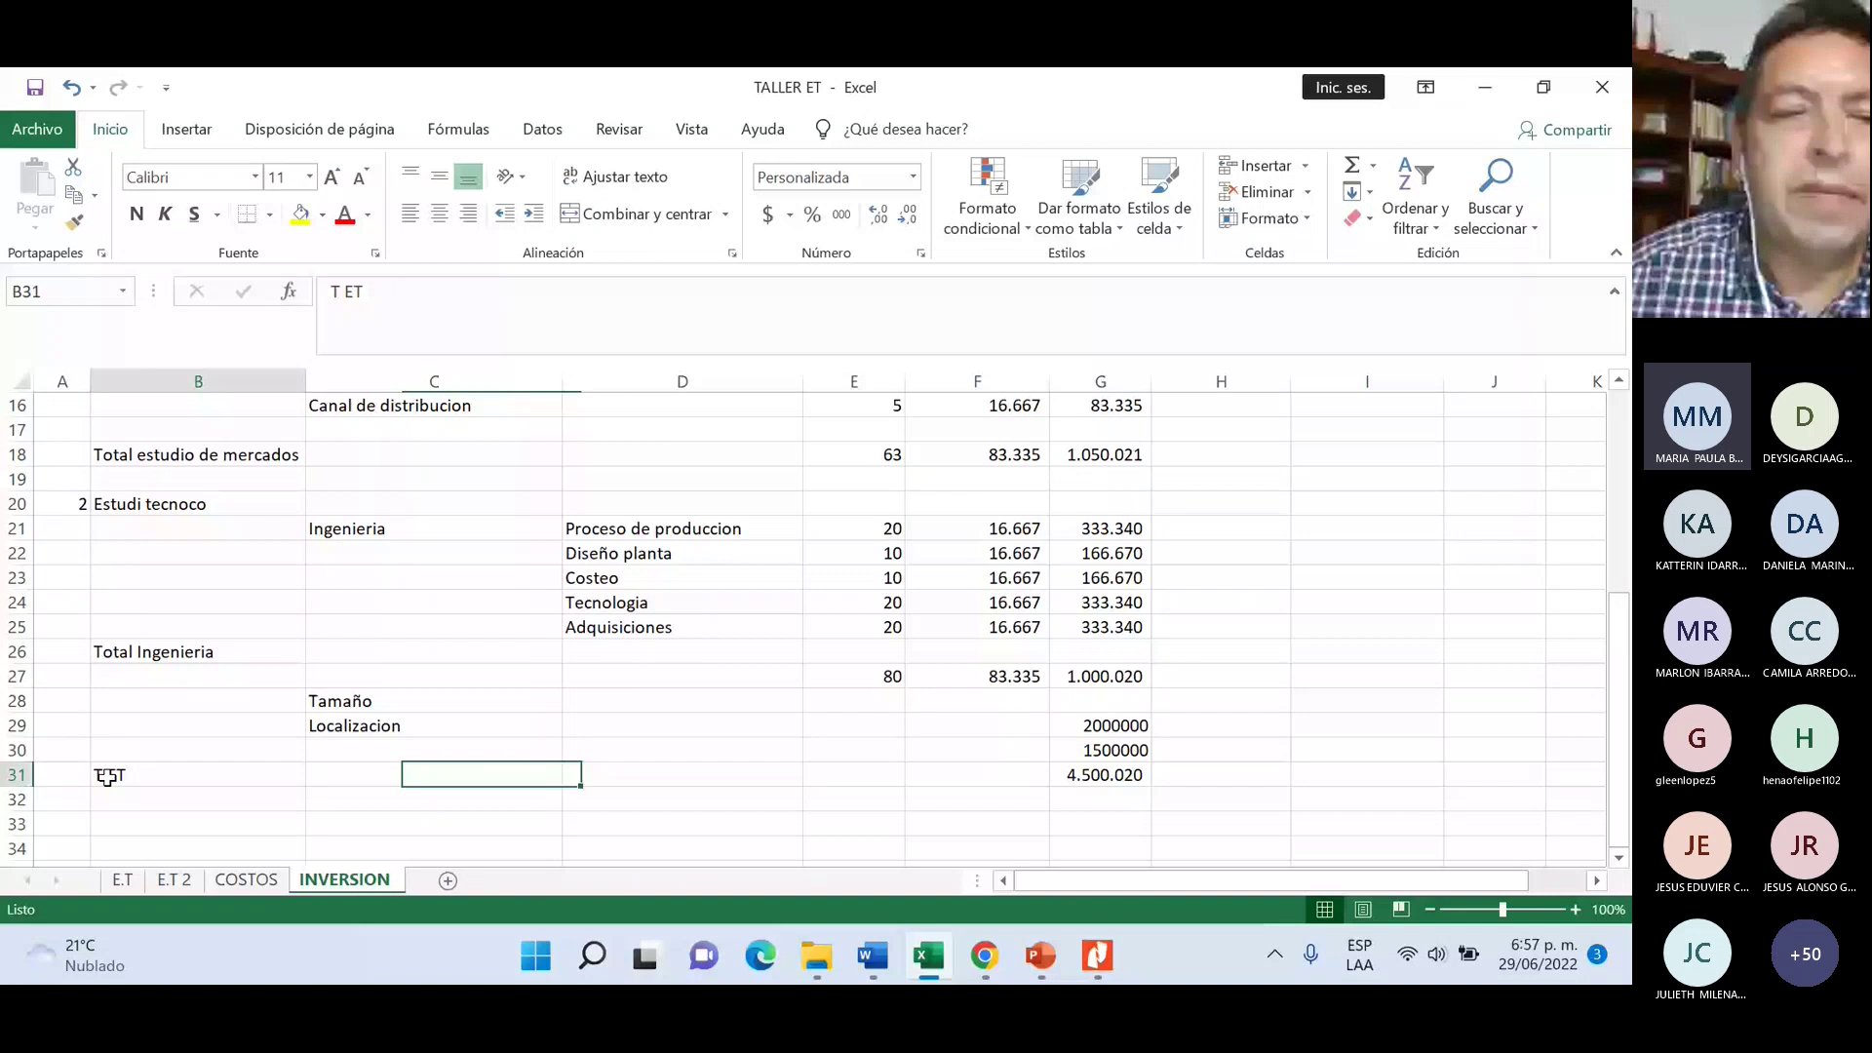
pyautogui.moveTo(108, 775); pyautogui.dragTo(1105, 779)
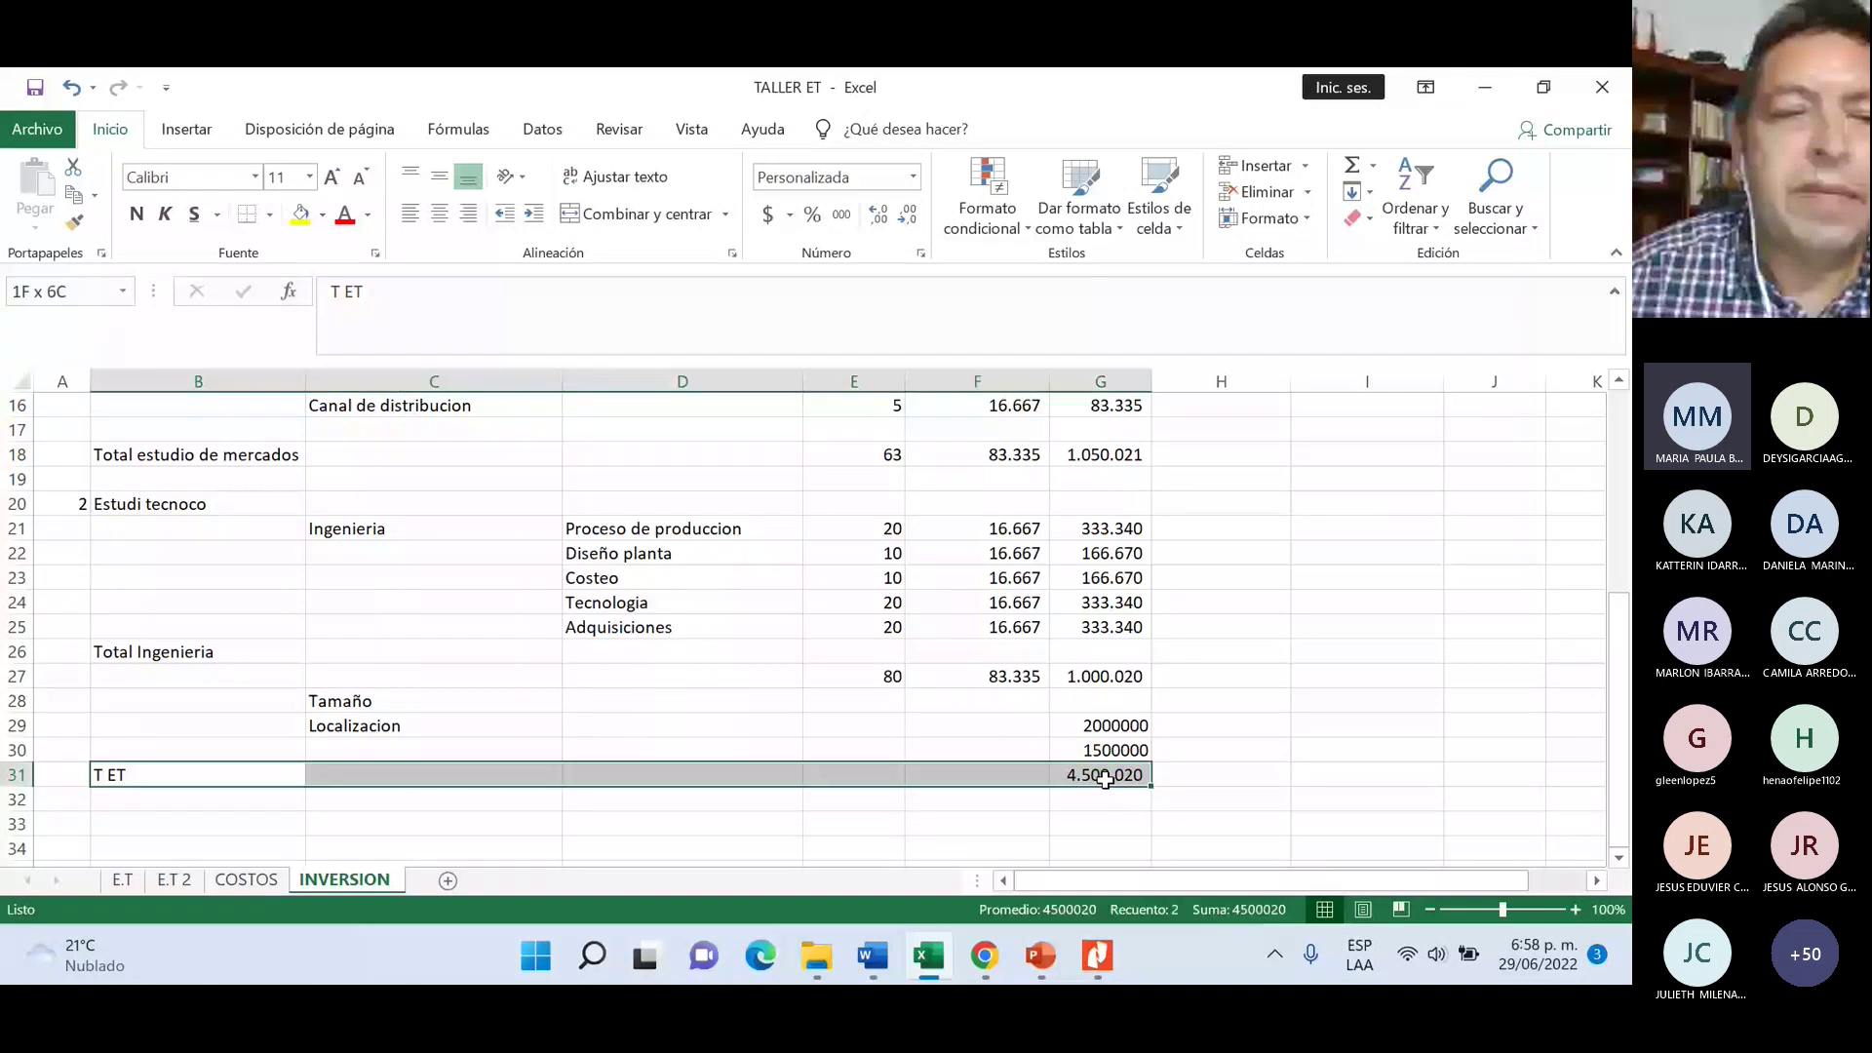
pyautogui.click(300, 217)
pyautogui.scroll(1, 140, 541)
pyautogui.moveTo(140, 541); pyautogui.dragTo(1152, 535)
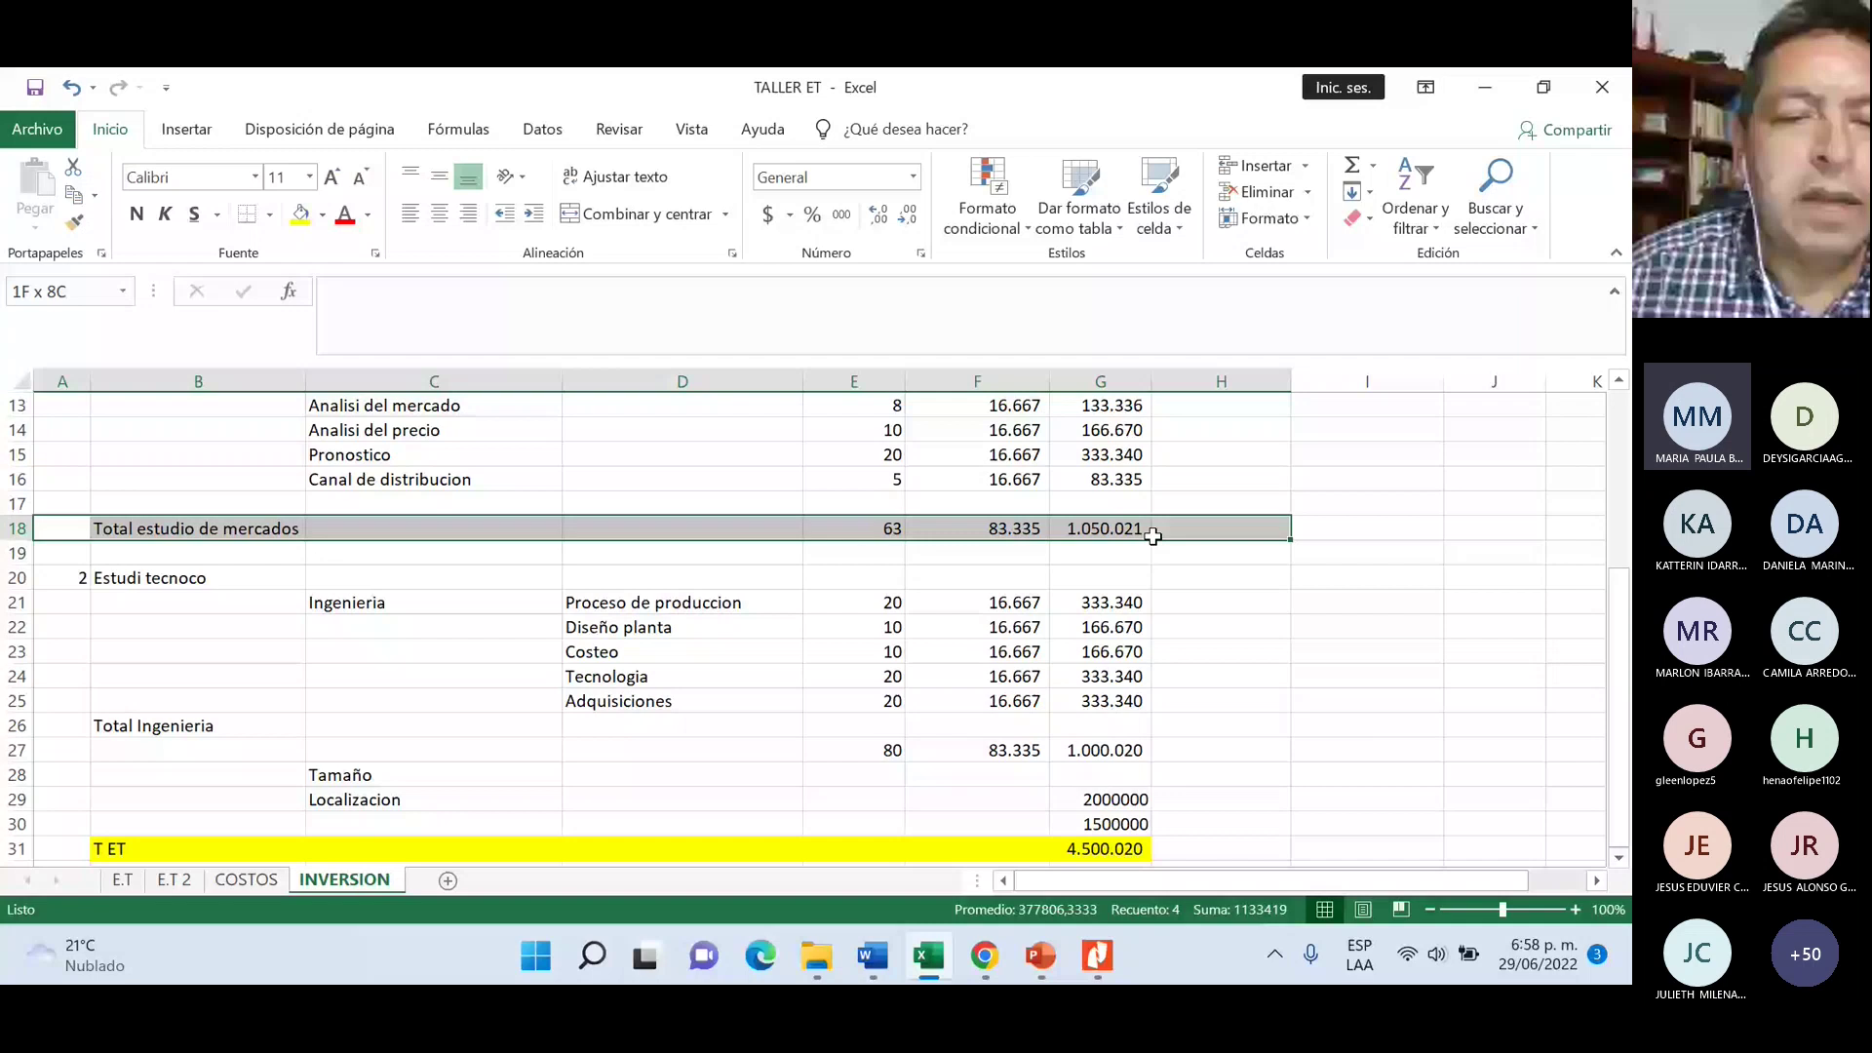
pyautogui.press('F4')
pyautogui.scroll(4, 1152, 535)
pyautogui.moveTo(63, 627); pyautogui.dragTo(1078, 629)
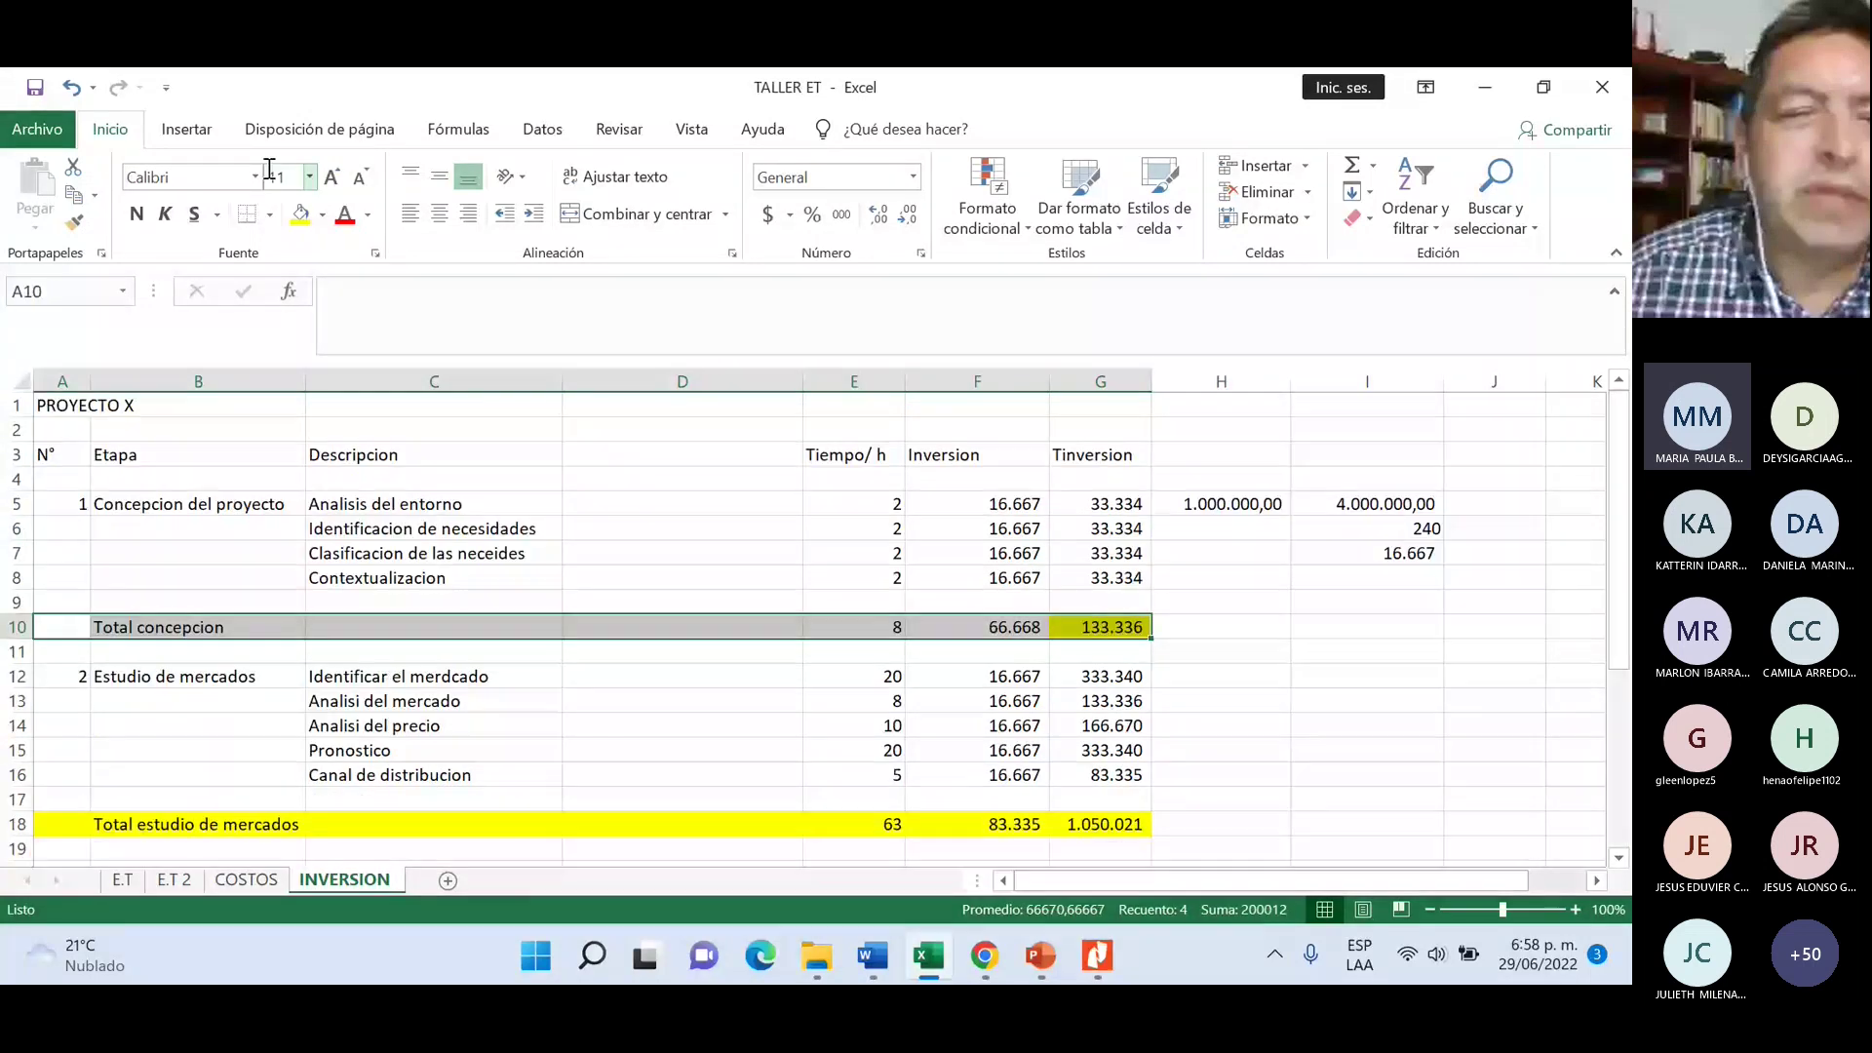
pyautogui.scroll(-4, 1141, 649)
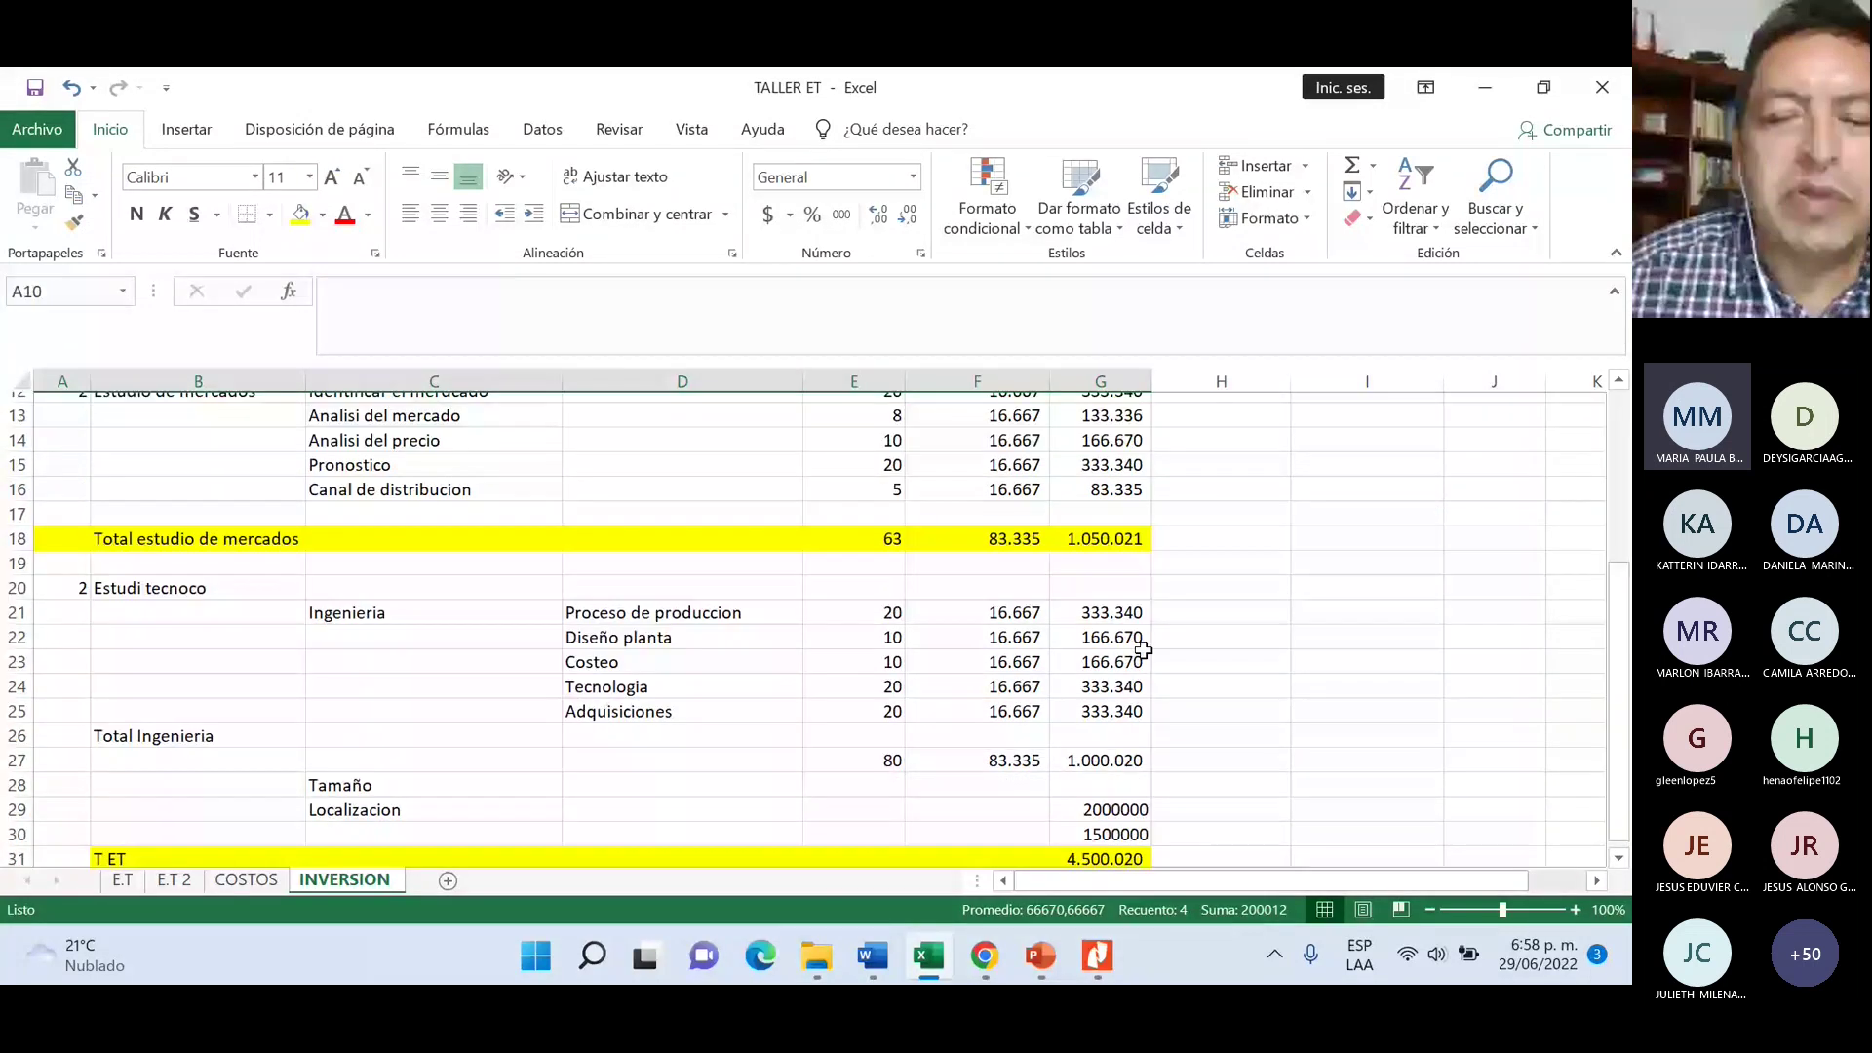
pyautogui.scroll(3, 1143, 651)
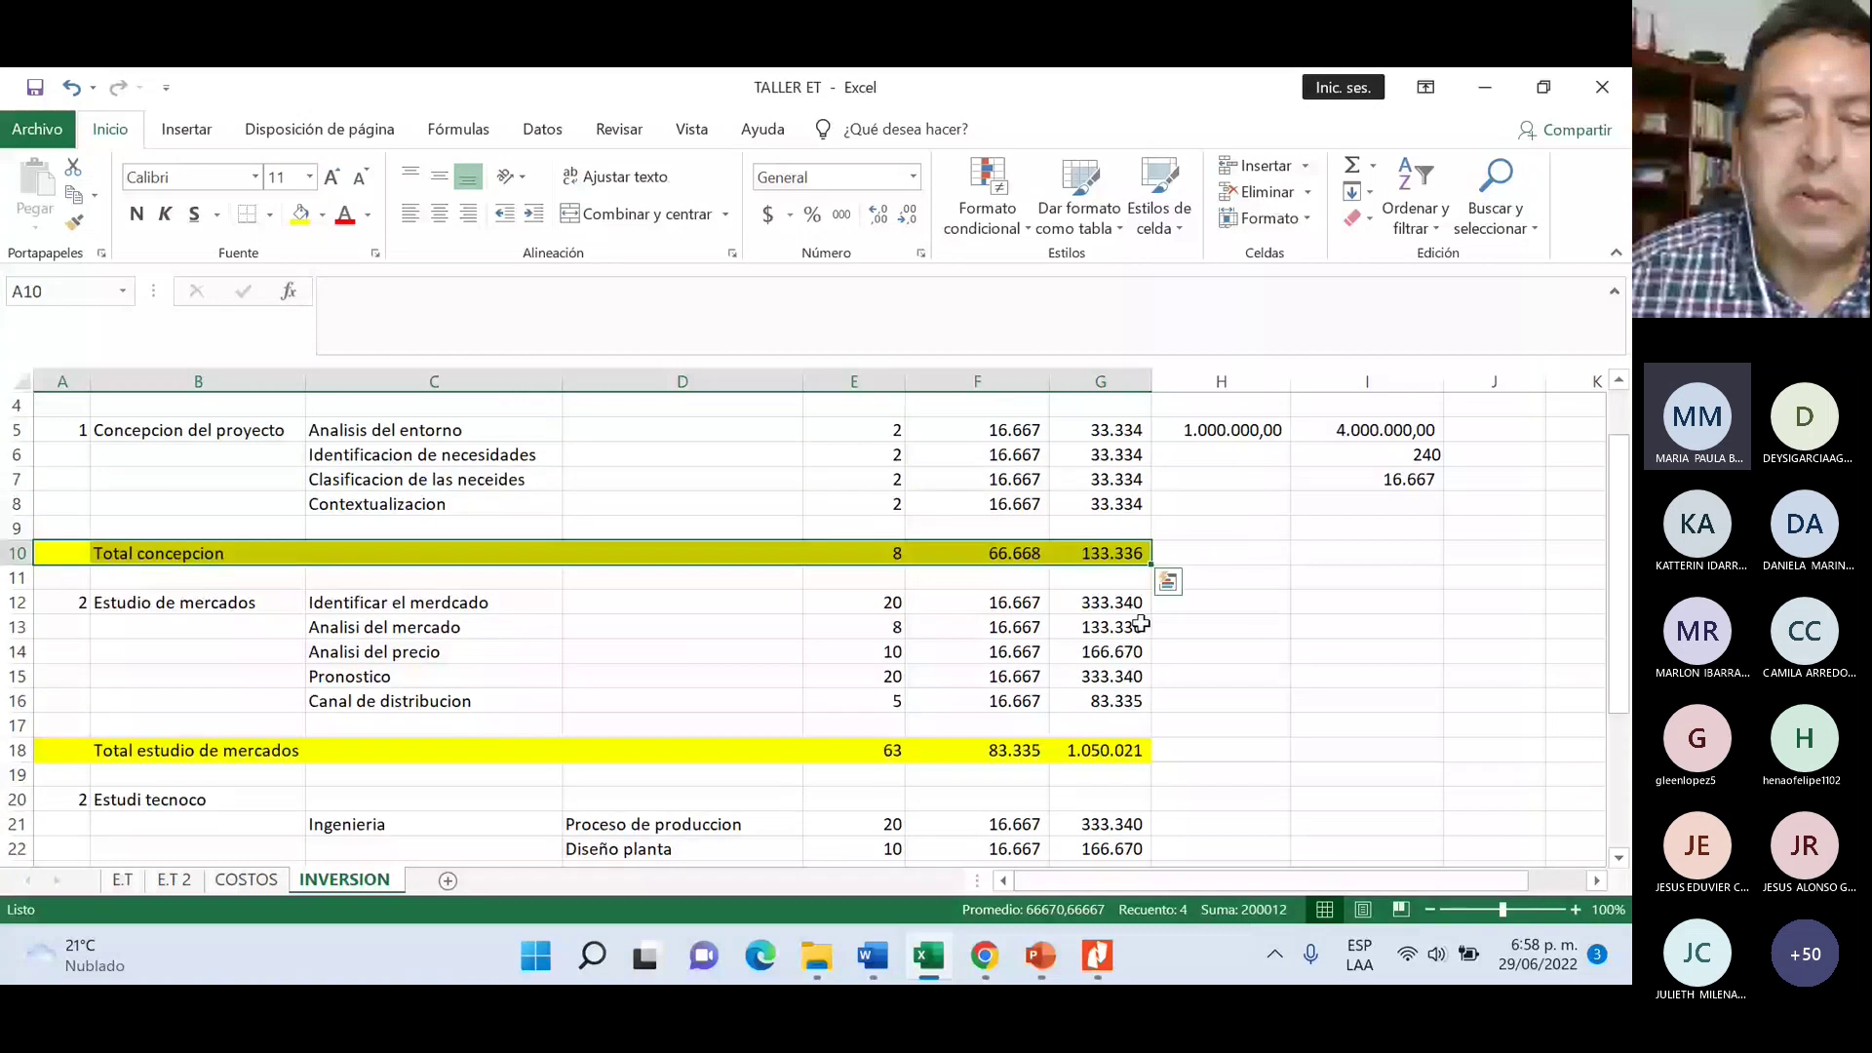
pyautogui.scroll(-3, 1140, 624)
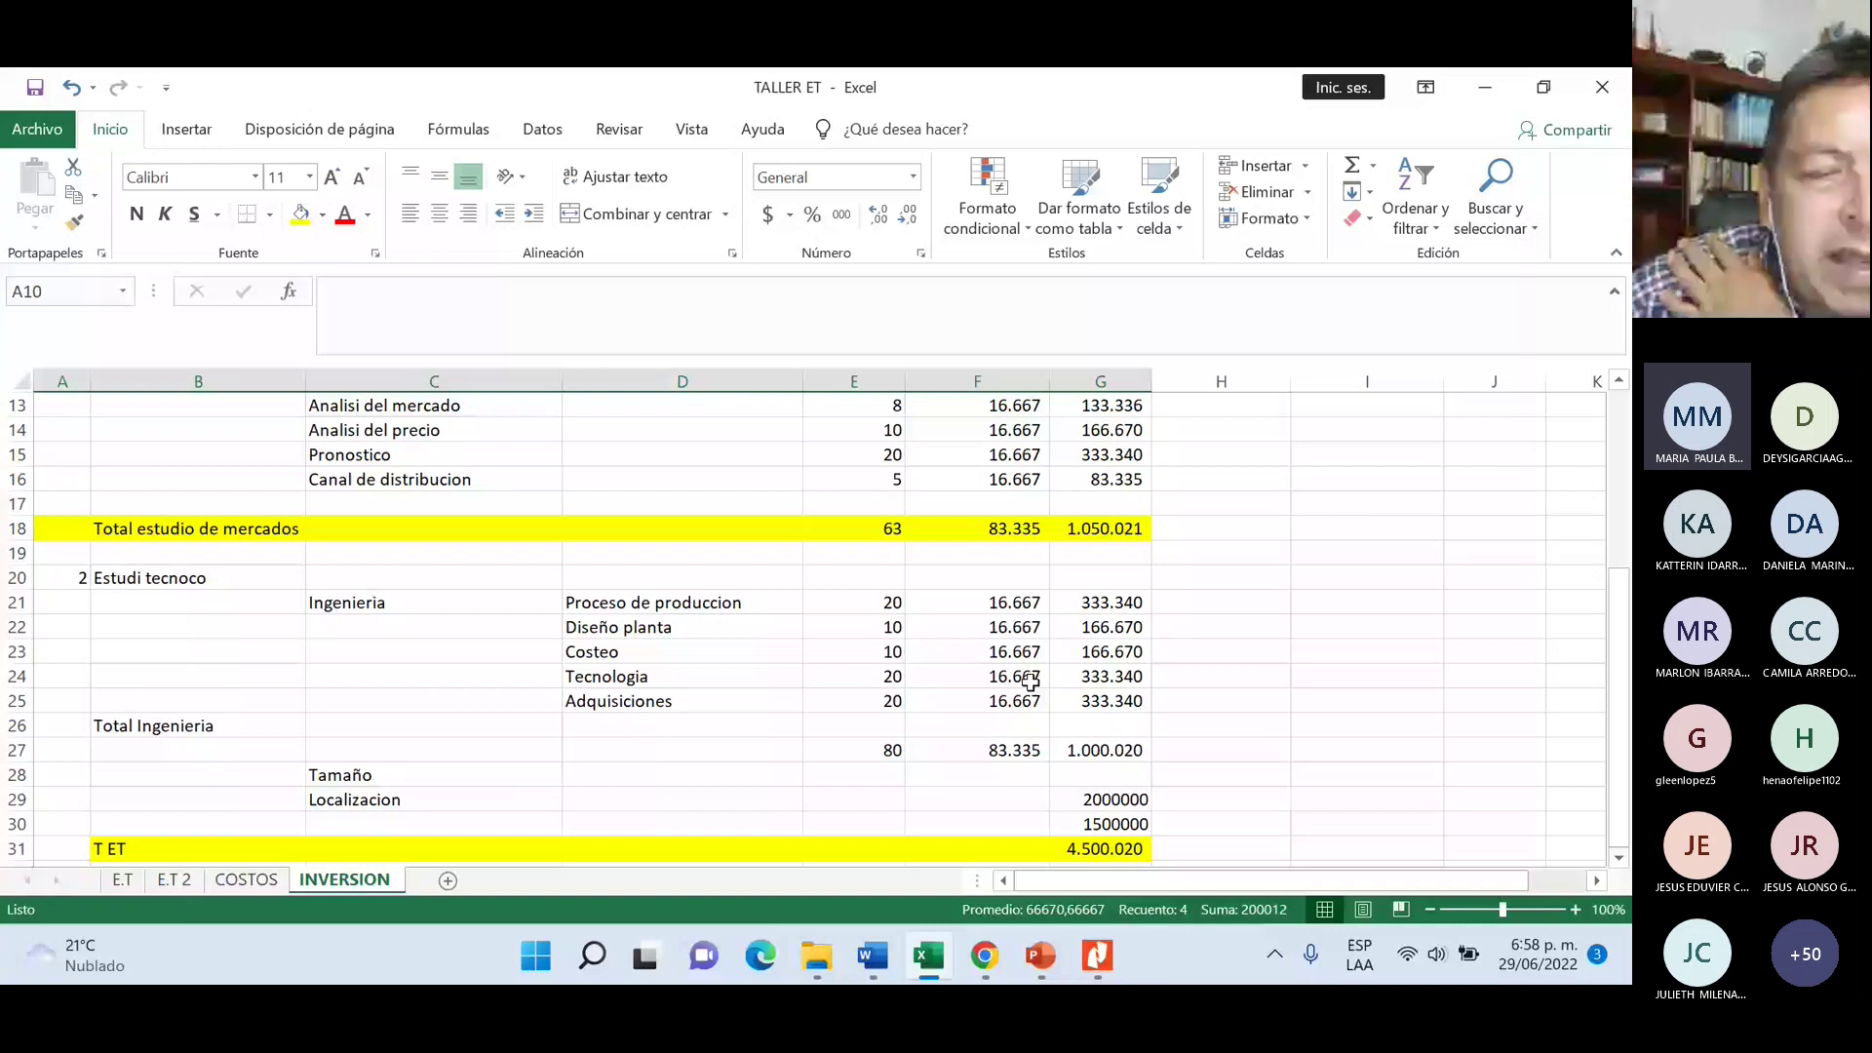
pyautogui.click(195, 849)
pyautogui.scroll(-4, 262, 701)
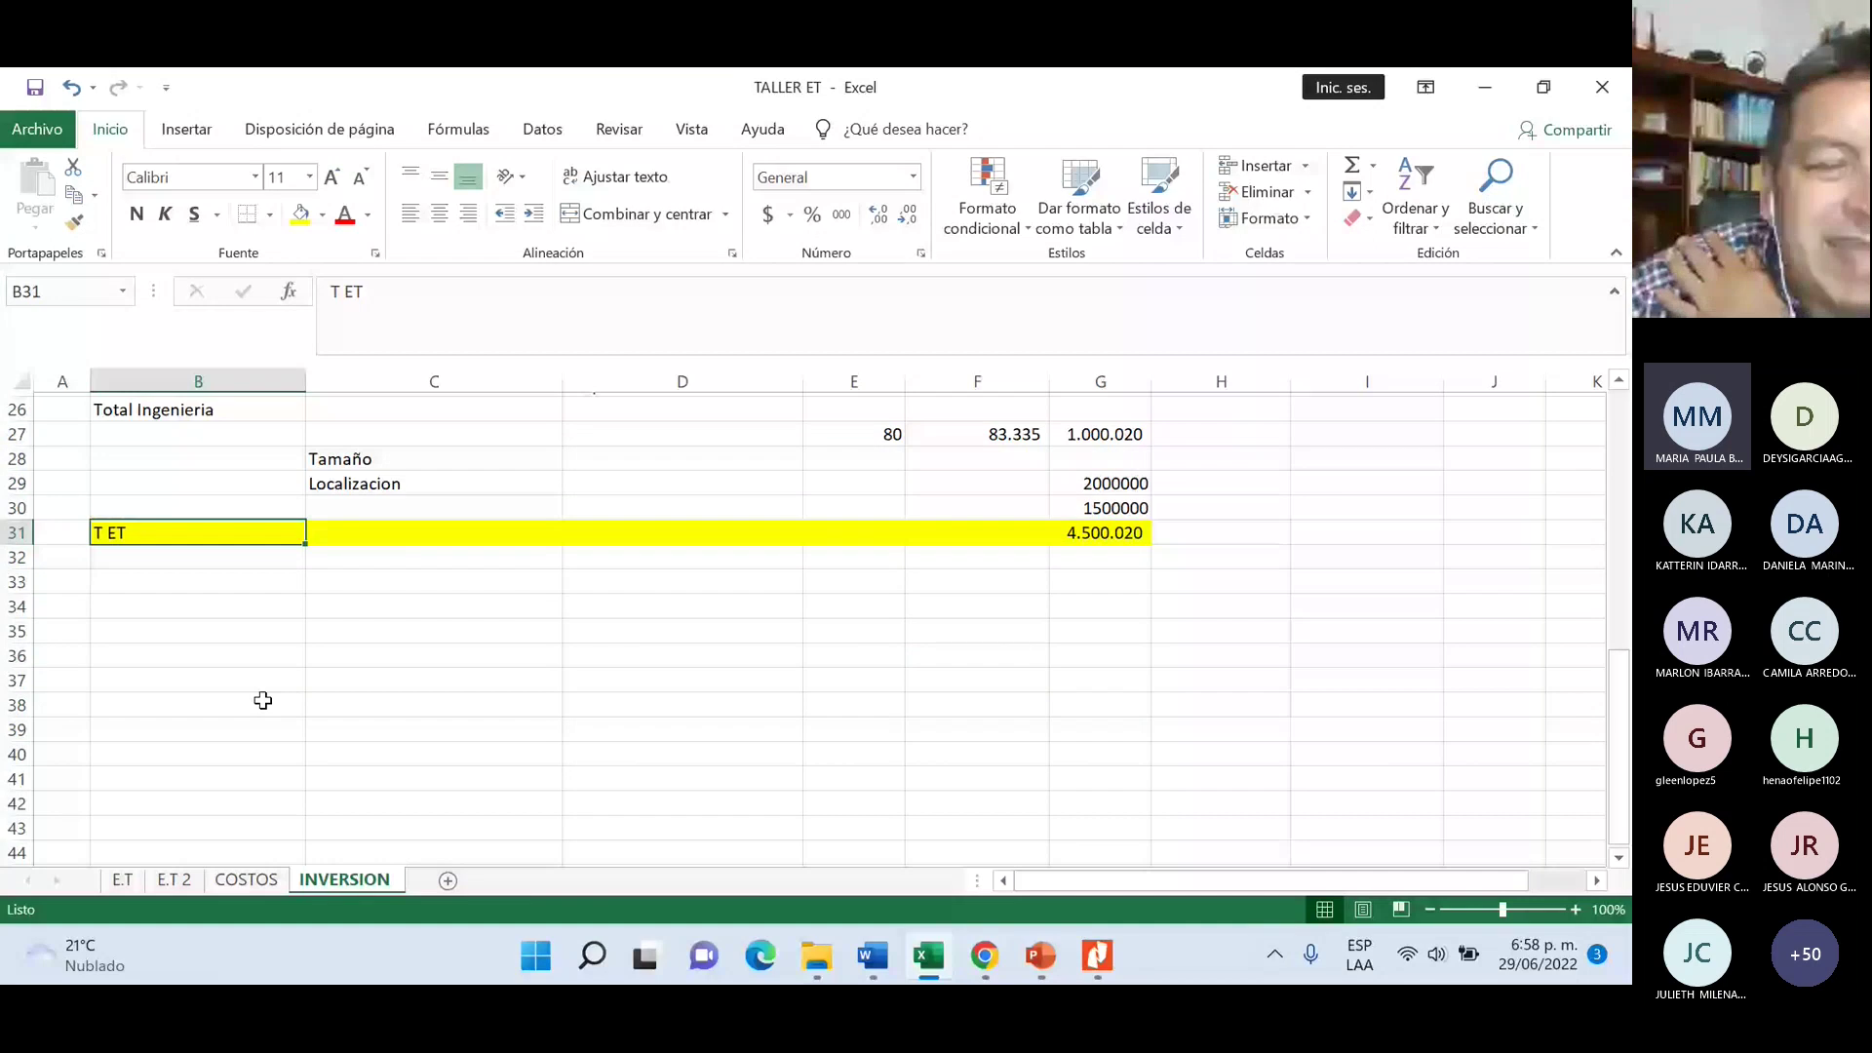
pyautogui.scroll(-1, 259, 702)
pyautogui.press('Down')
pyautogui.press('Down')
pyautogui.press('Down')
pyautogui.press('Down')
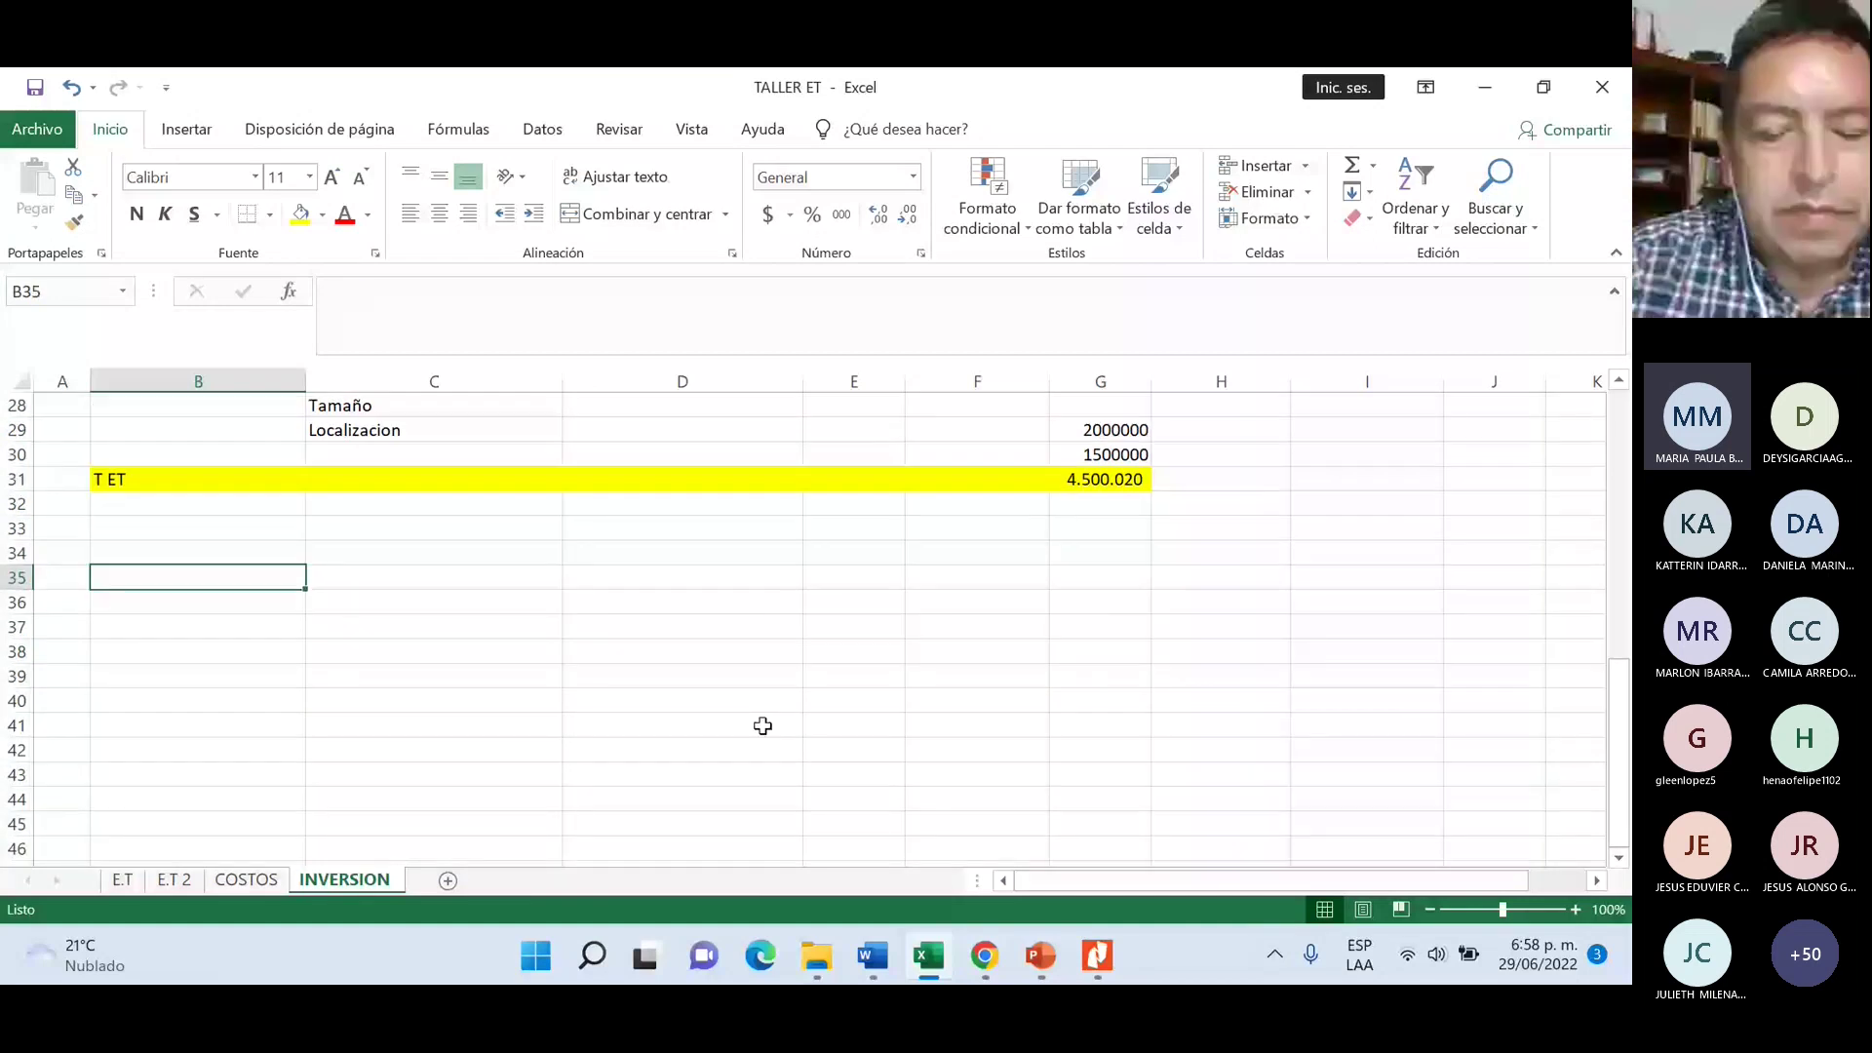
pyautogui.write('T')
pyautogui.press('BackSpace')
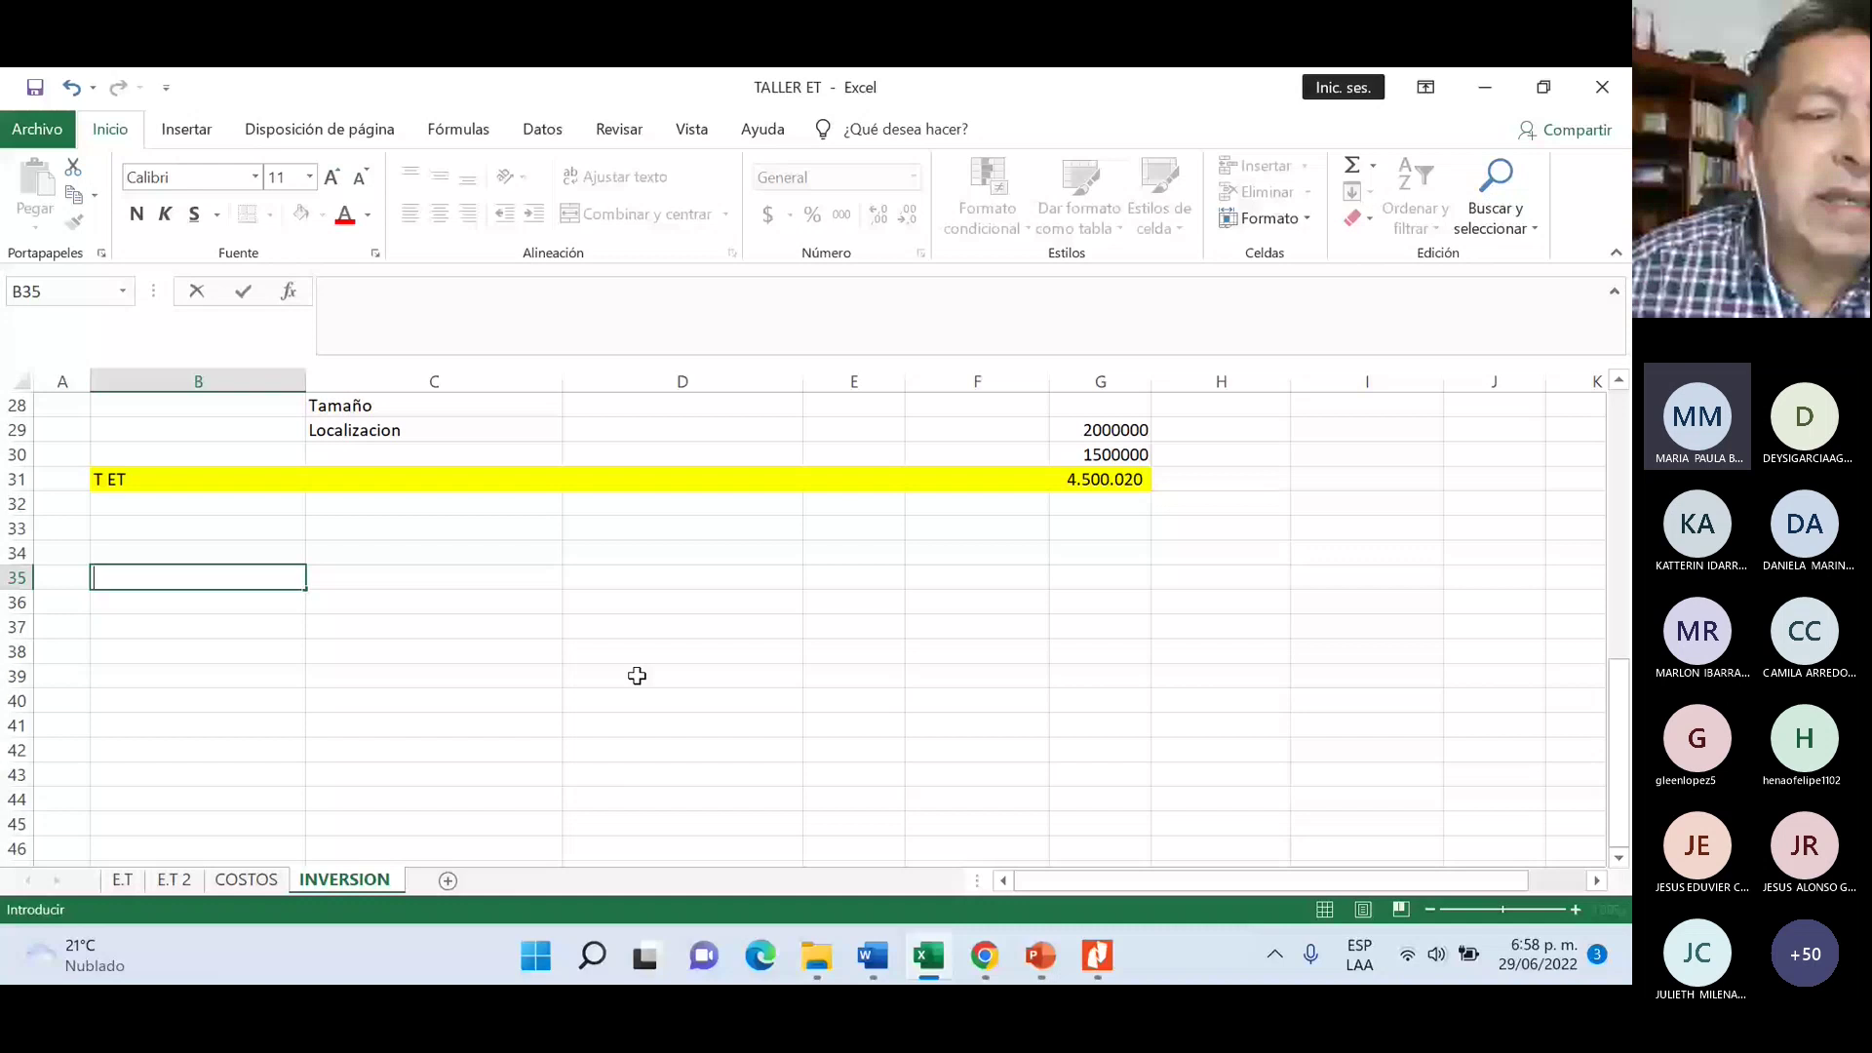
# - Add stage number 4 in A33 and name it "EOL" in B33
pyautogui.click(61, 529)
pyautogui.scroll(2, 73, 485)
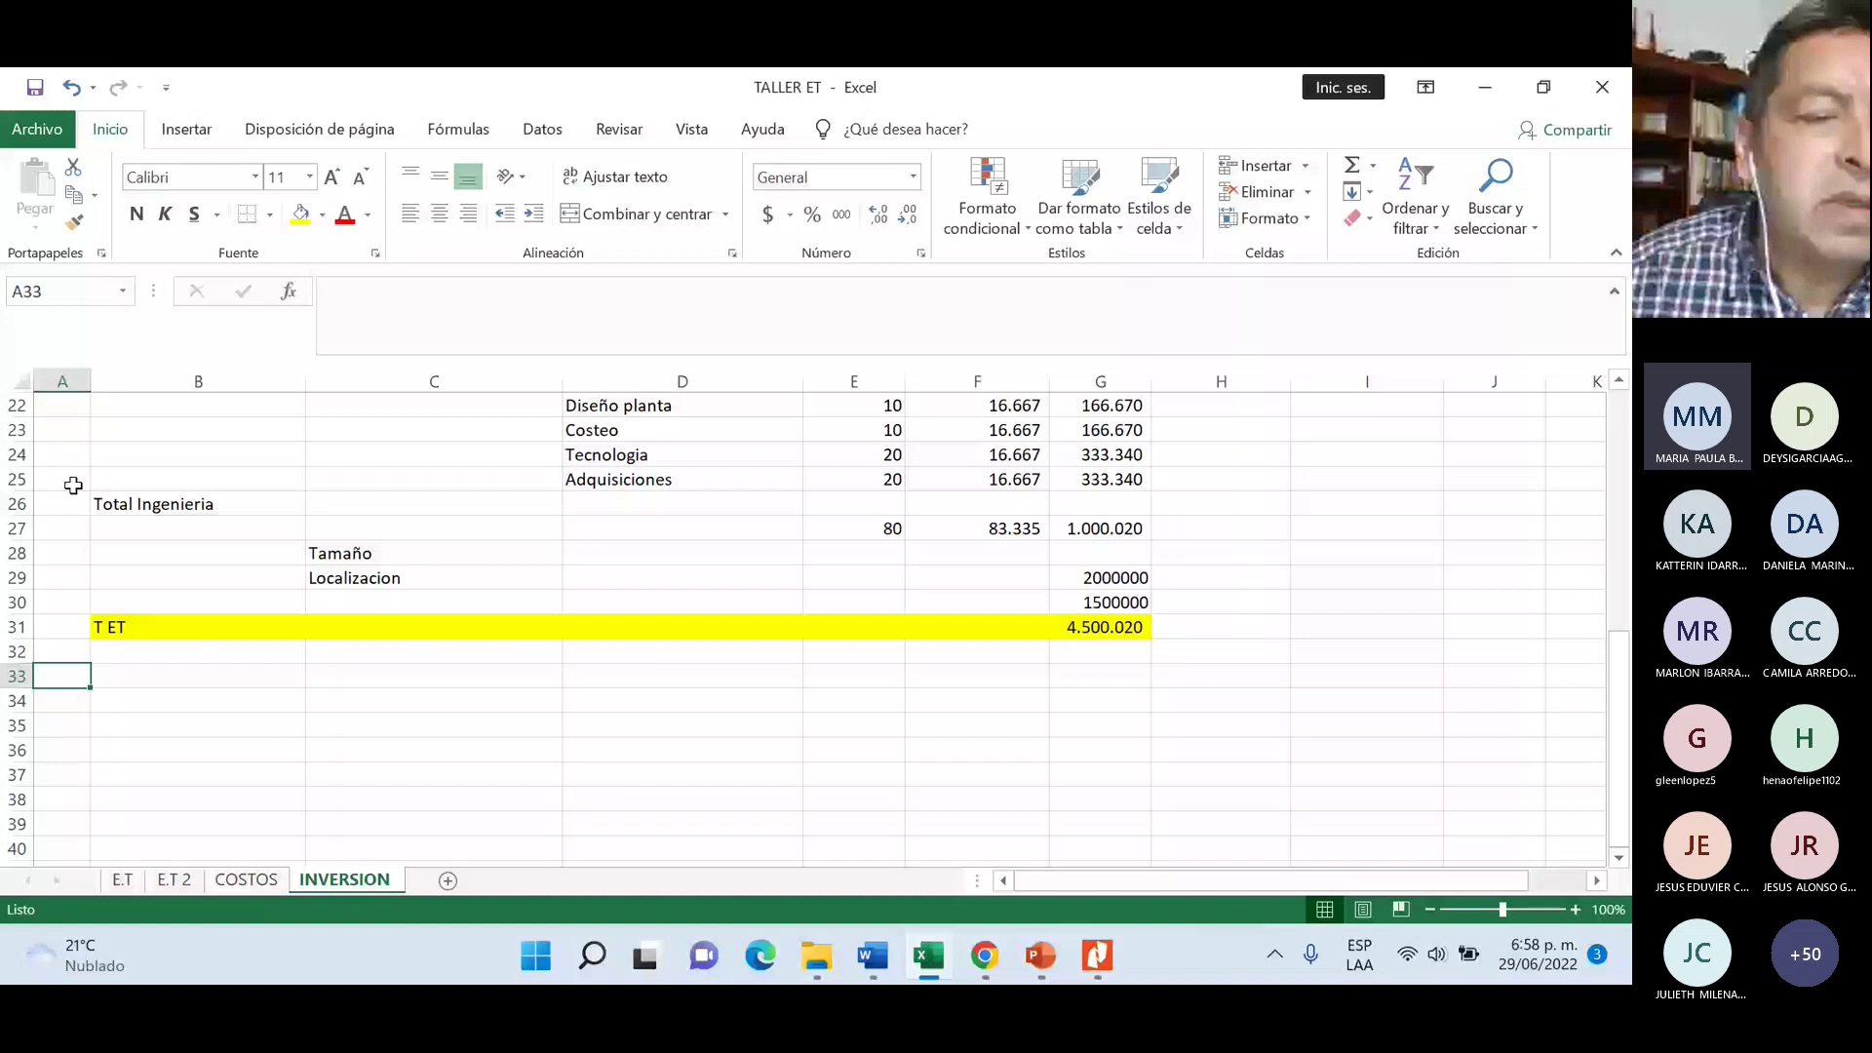
pyautogui.scroll(4, 73, 484)
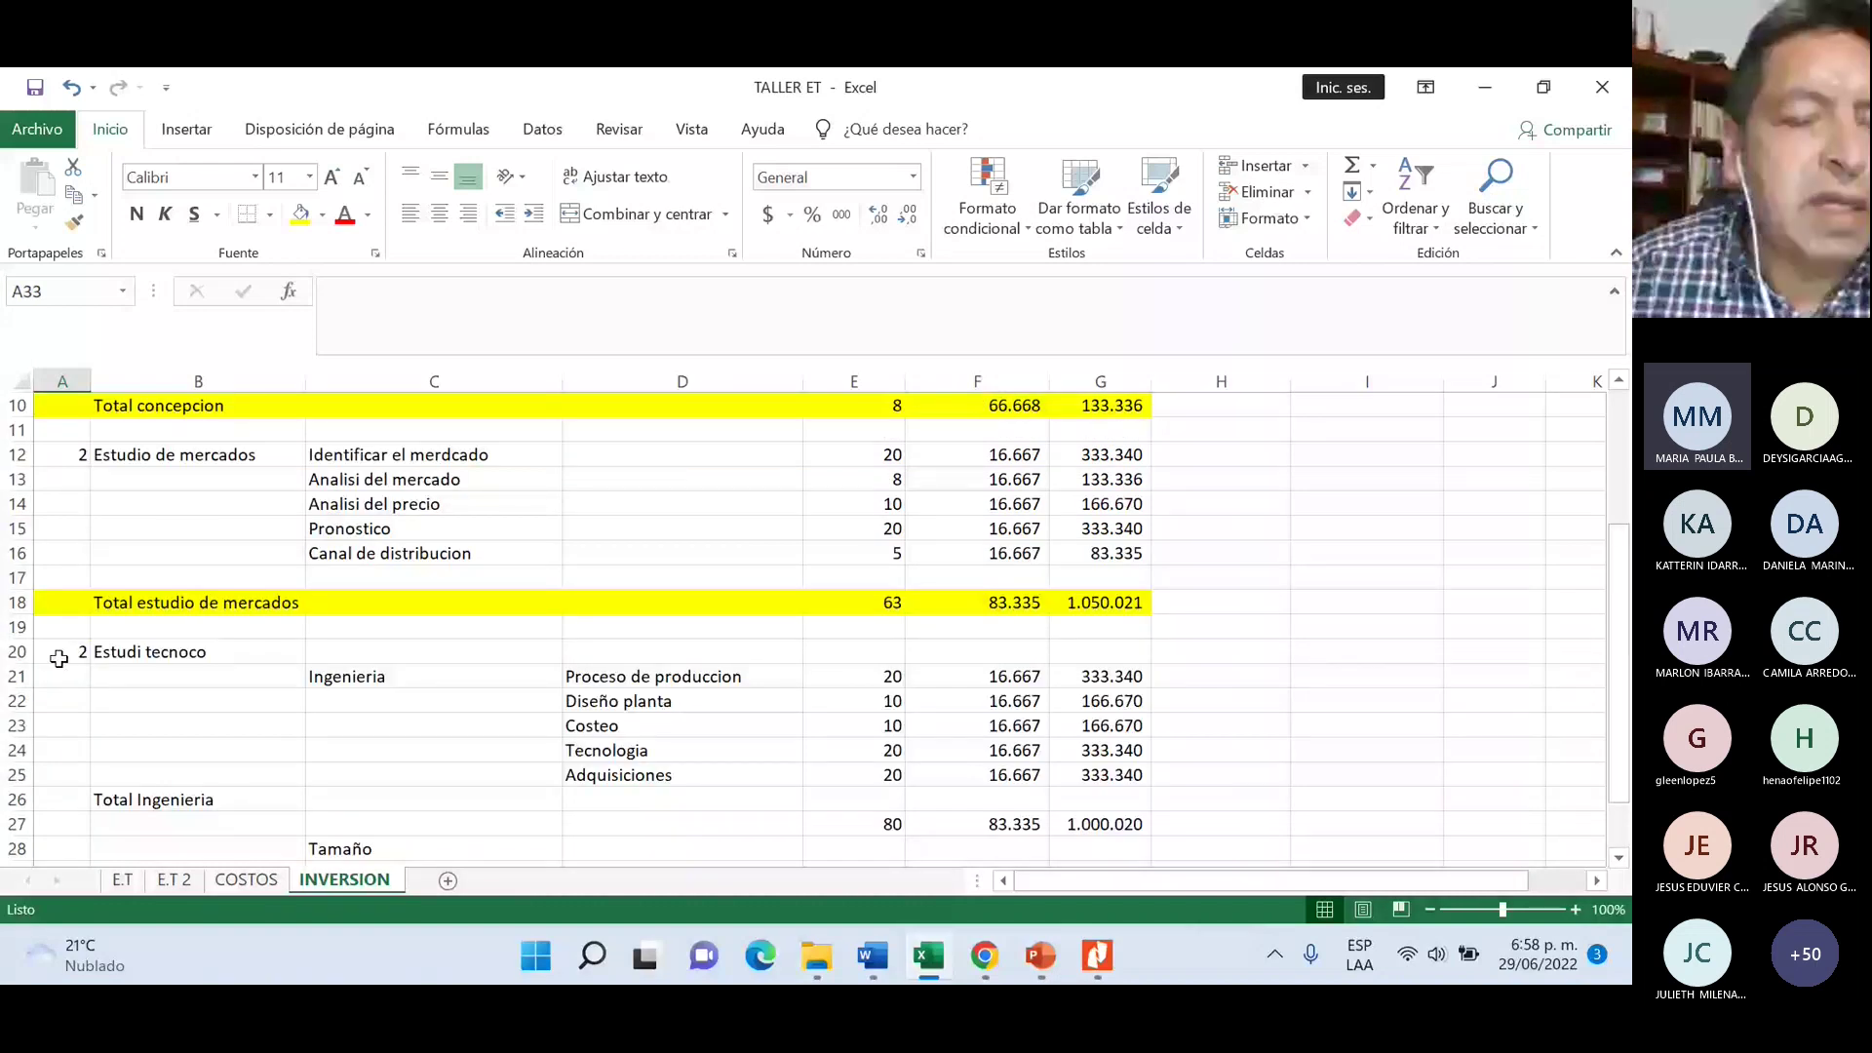
pyautogui.scroll(-4, 60, 660)
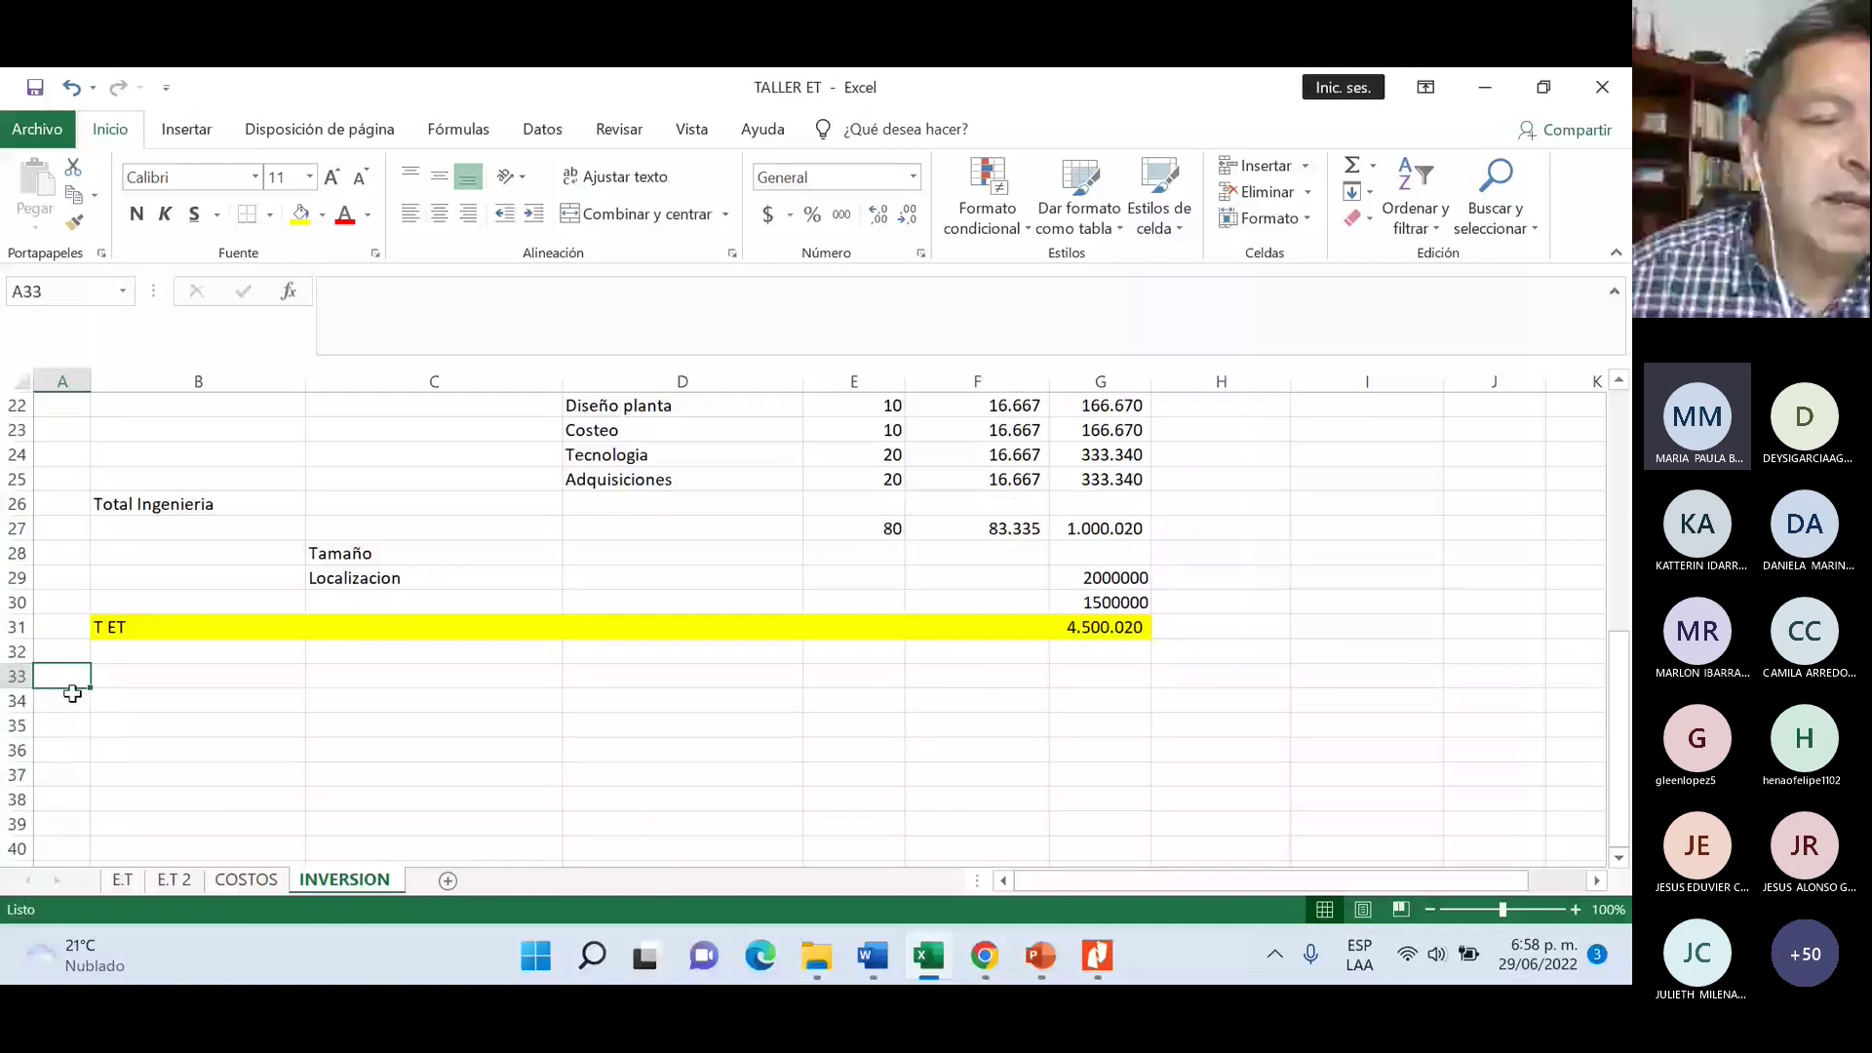
pyautogui.write('4')
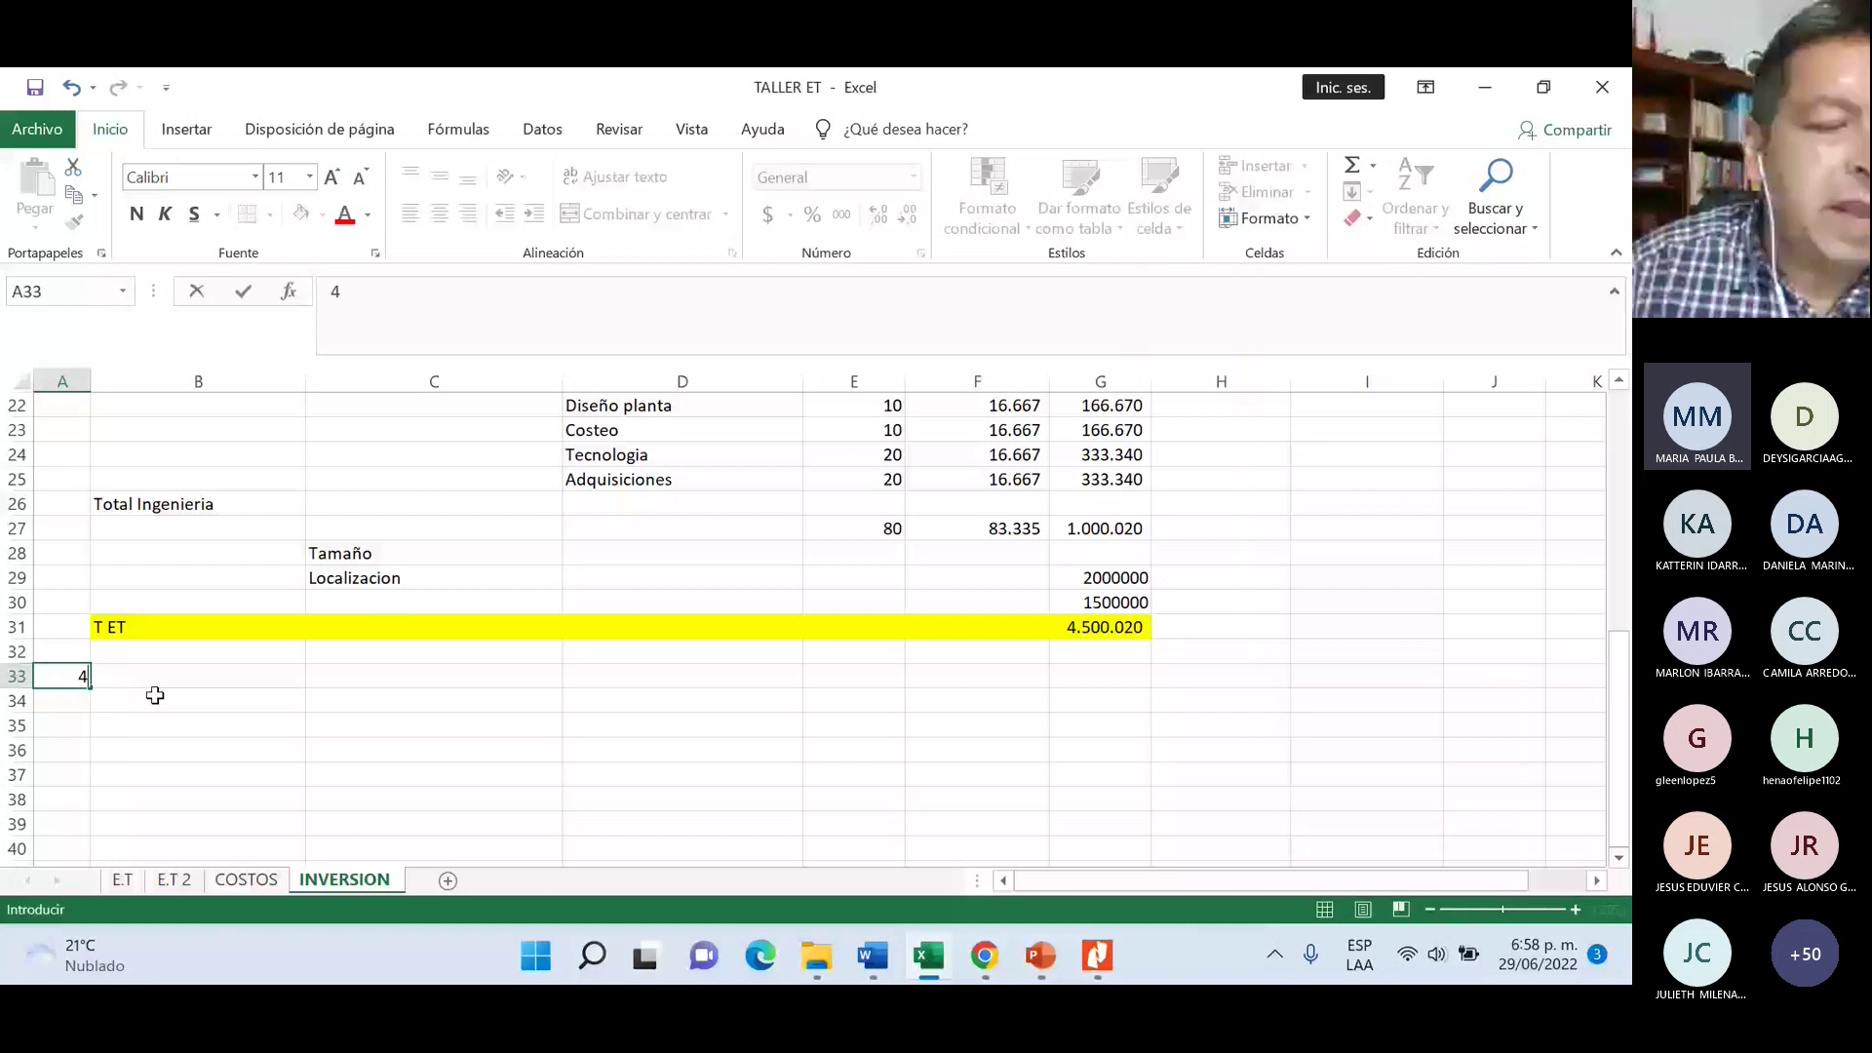
pyautogui.click(173, 683)
pyautogui.write('EOL')
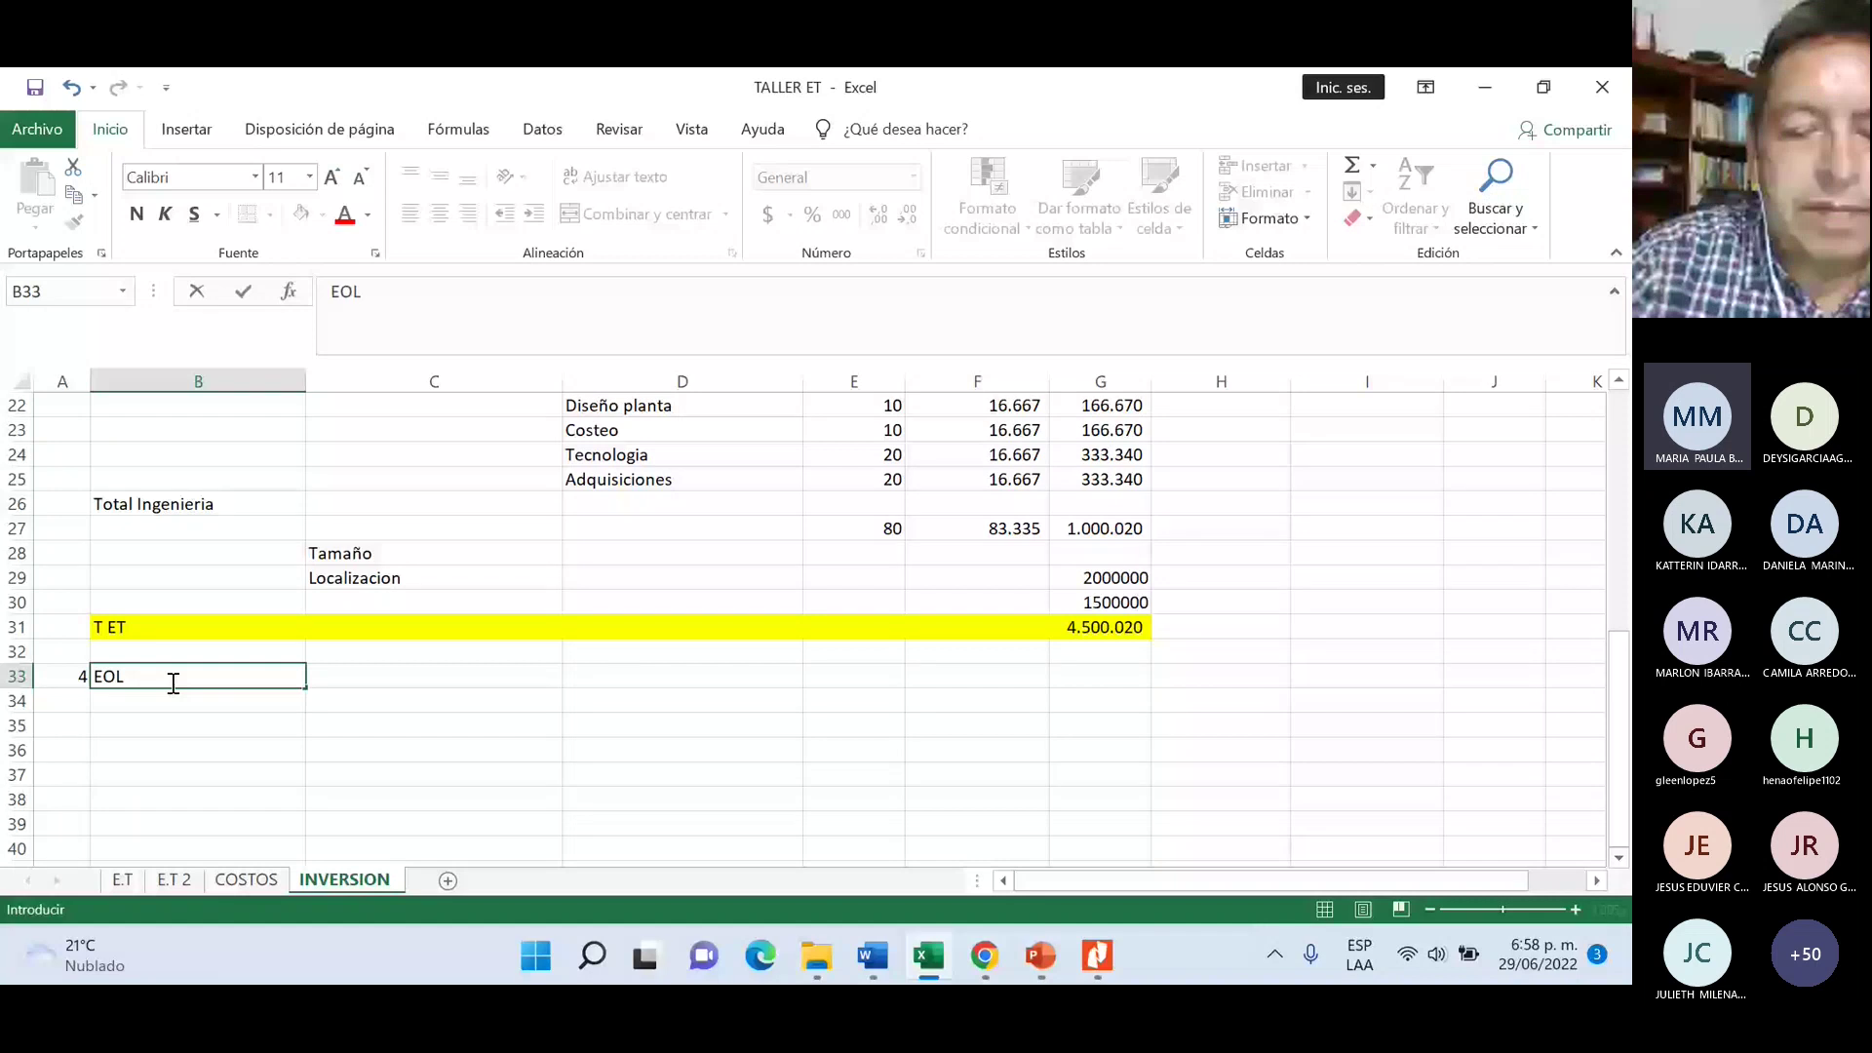
pyautogui.press('Return')
# - Add stage number 5 in A34 and name it "EF" in B34
pyautogui.write('5')
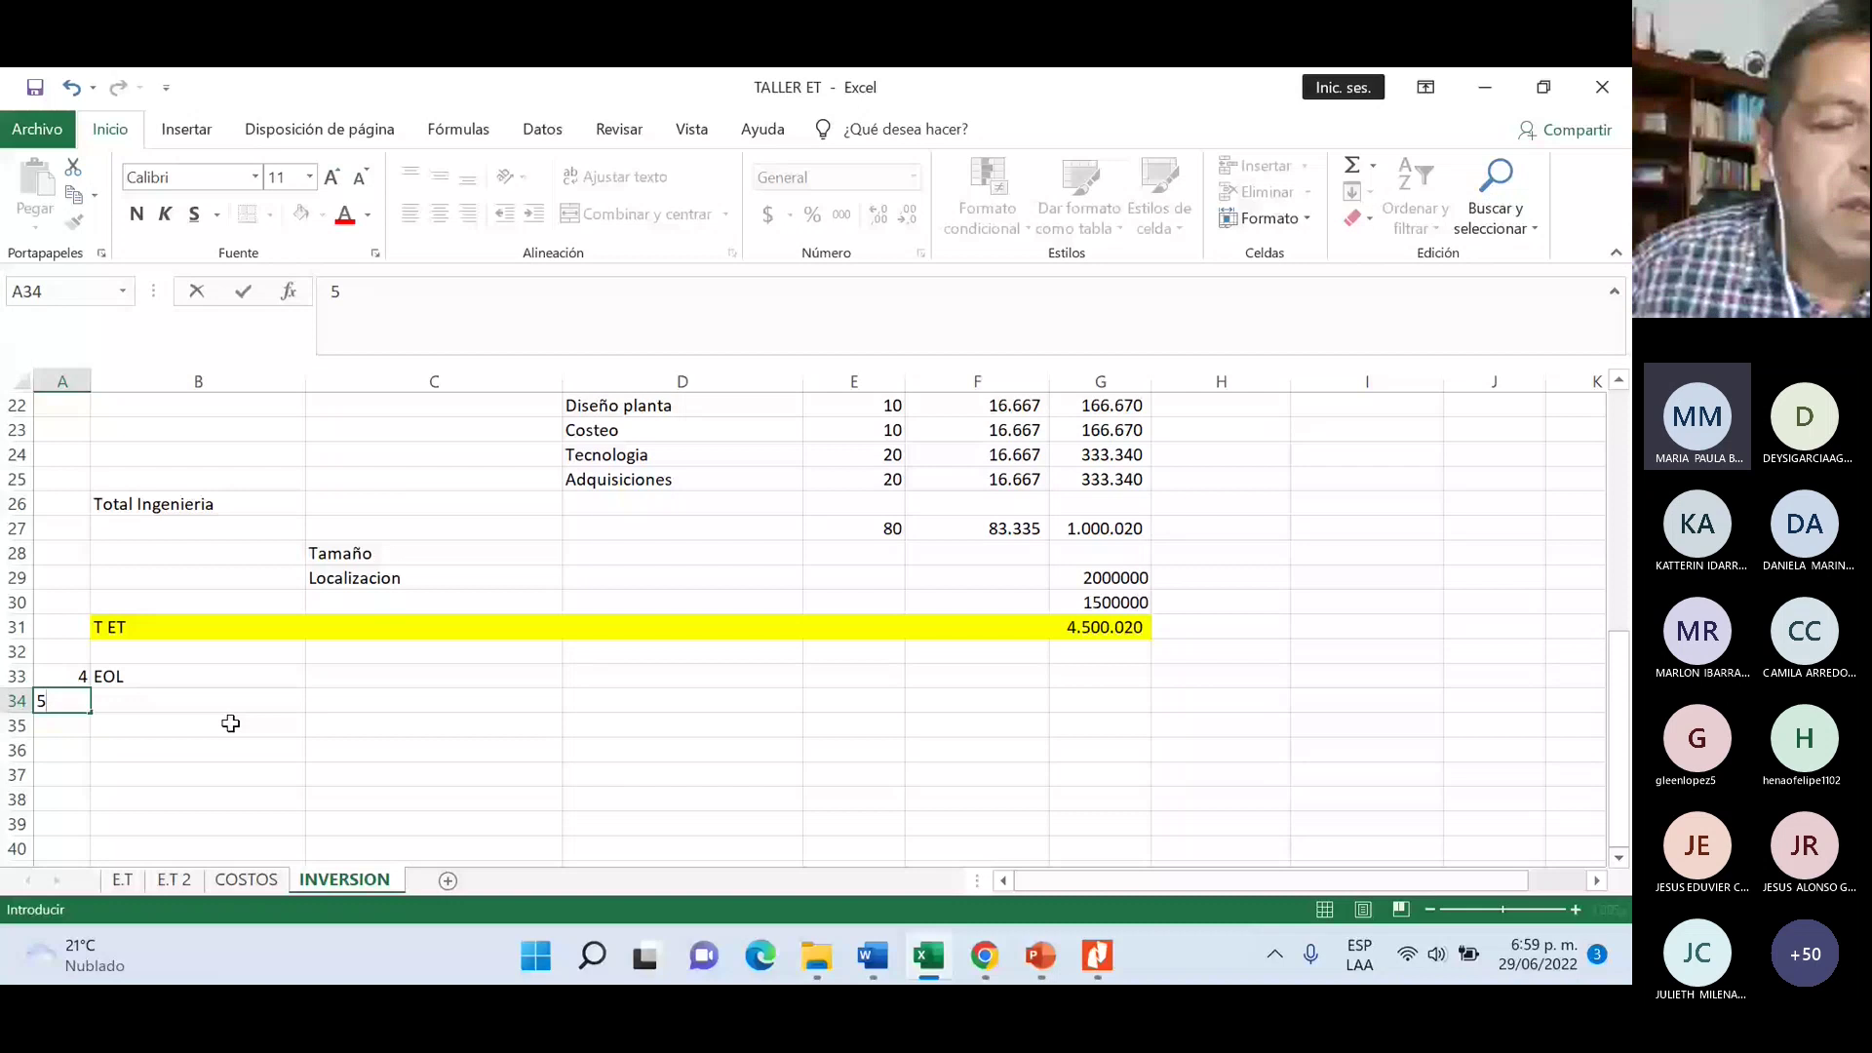
pyautogui.press('Tab')
pyautogui.write('EF')
pyautogui.press('Return')
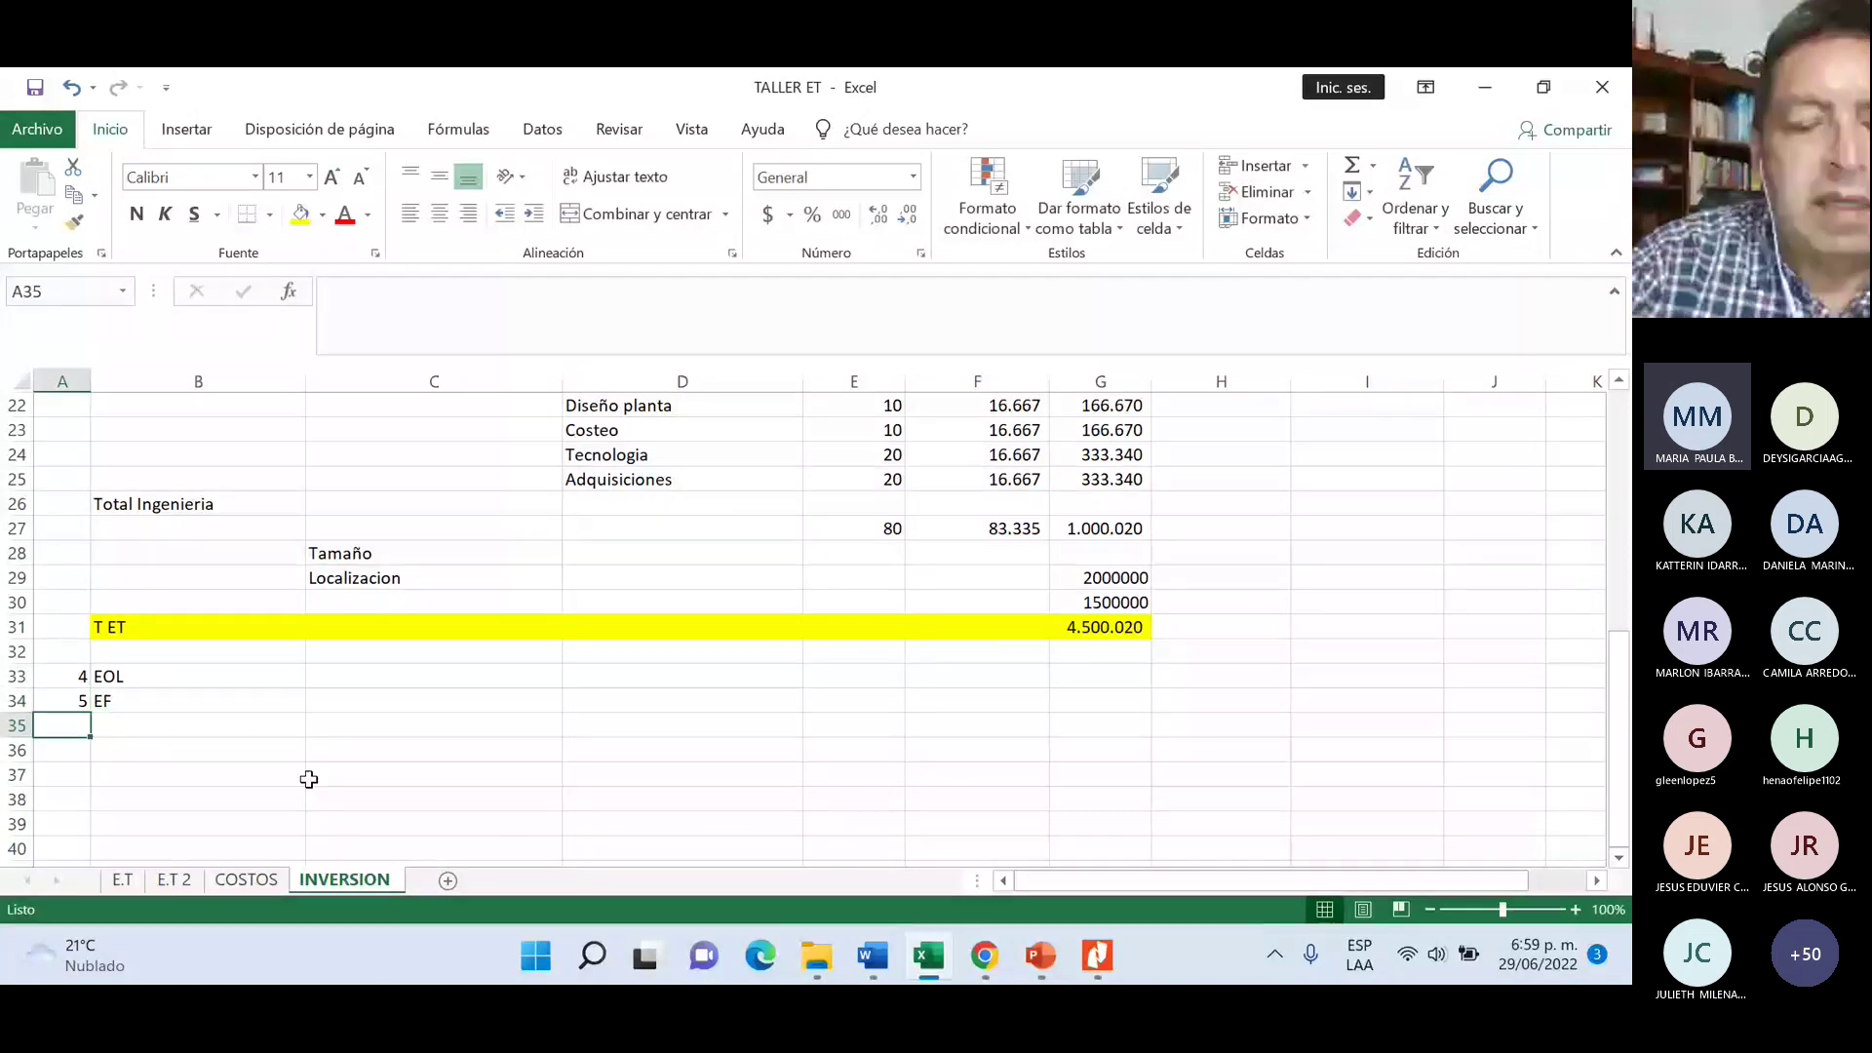
# - Add stage number 6 in A35 and name it "Ef" in B35
pyautogui.write('&')
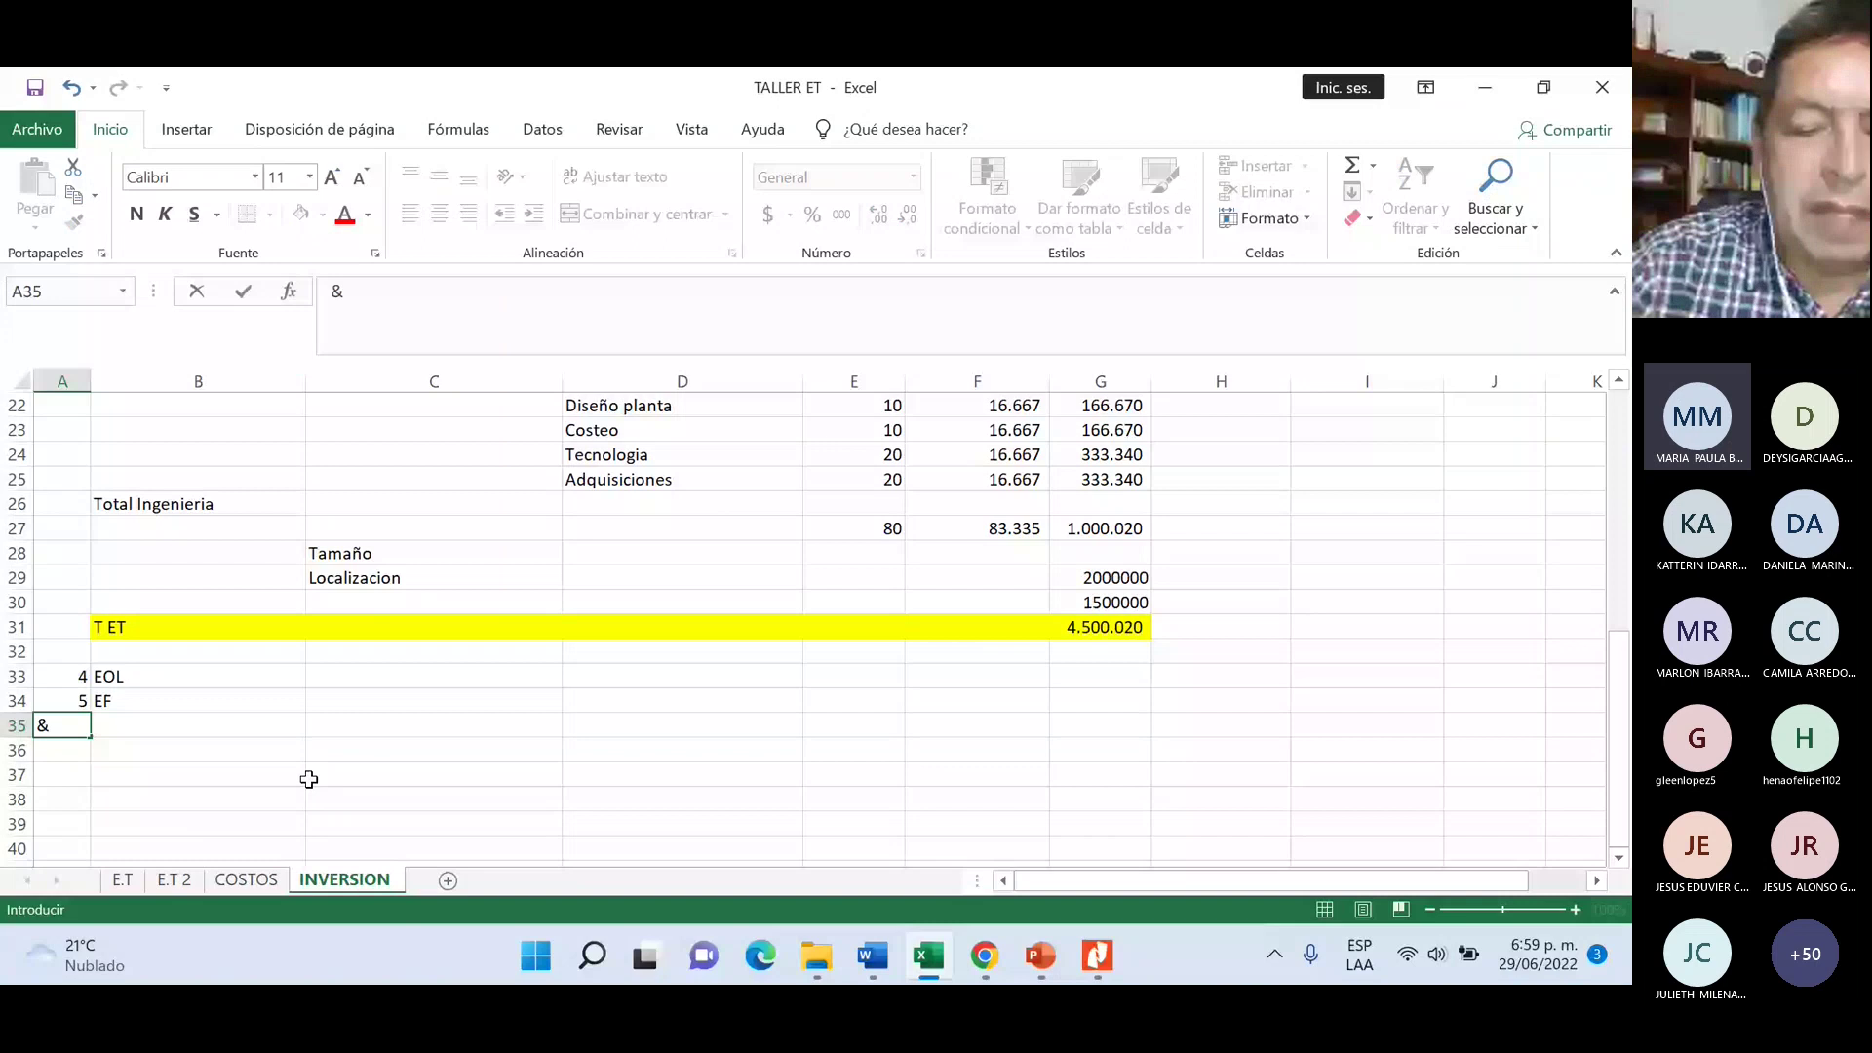
pyautogui.press('BackSpace')
pyautogui.write('6')
pyautogui.press('Tab')
pyautogui.write('E')
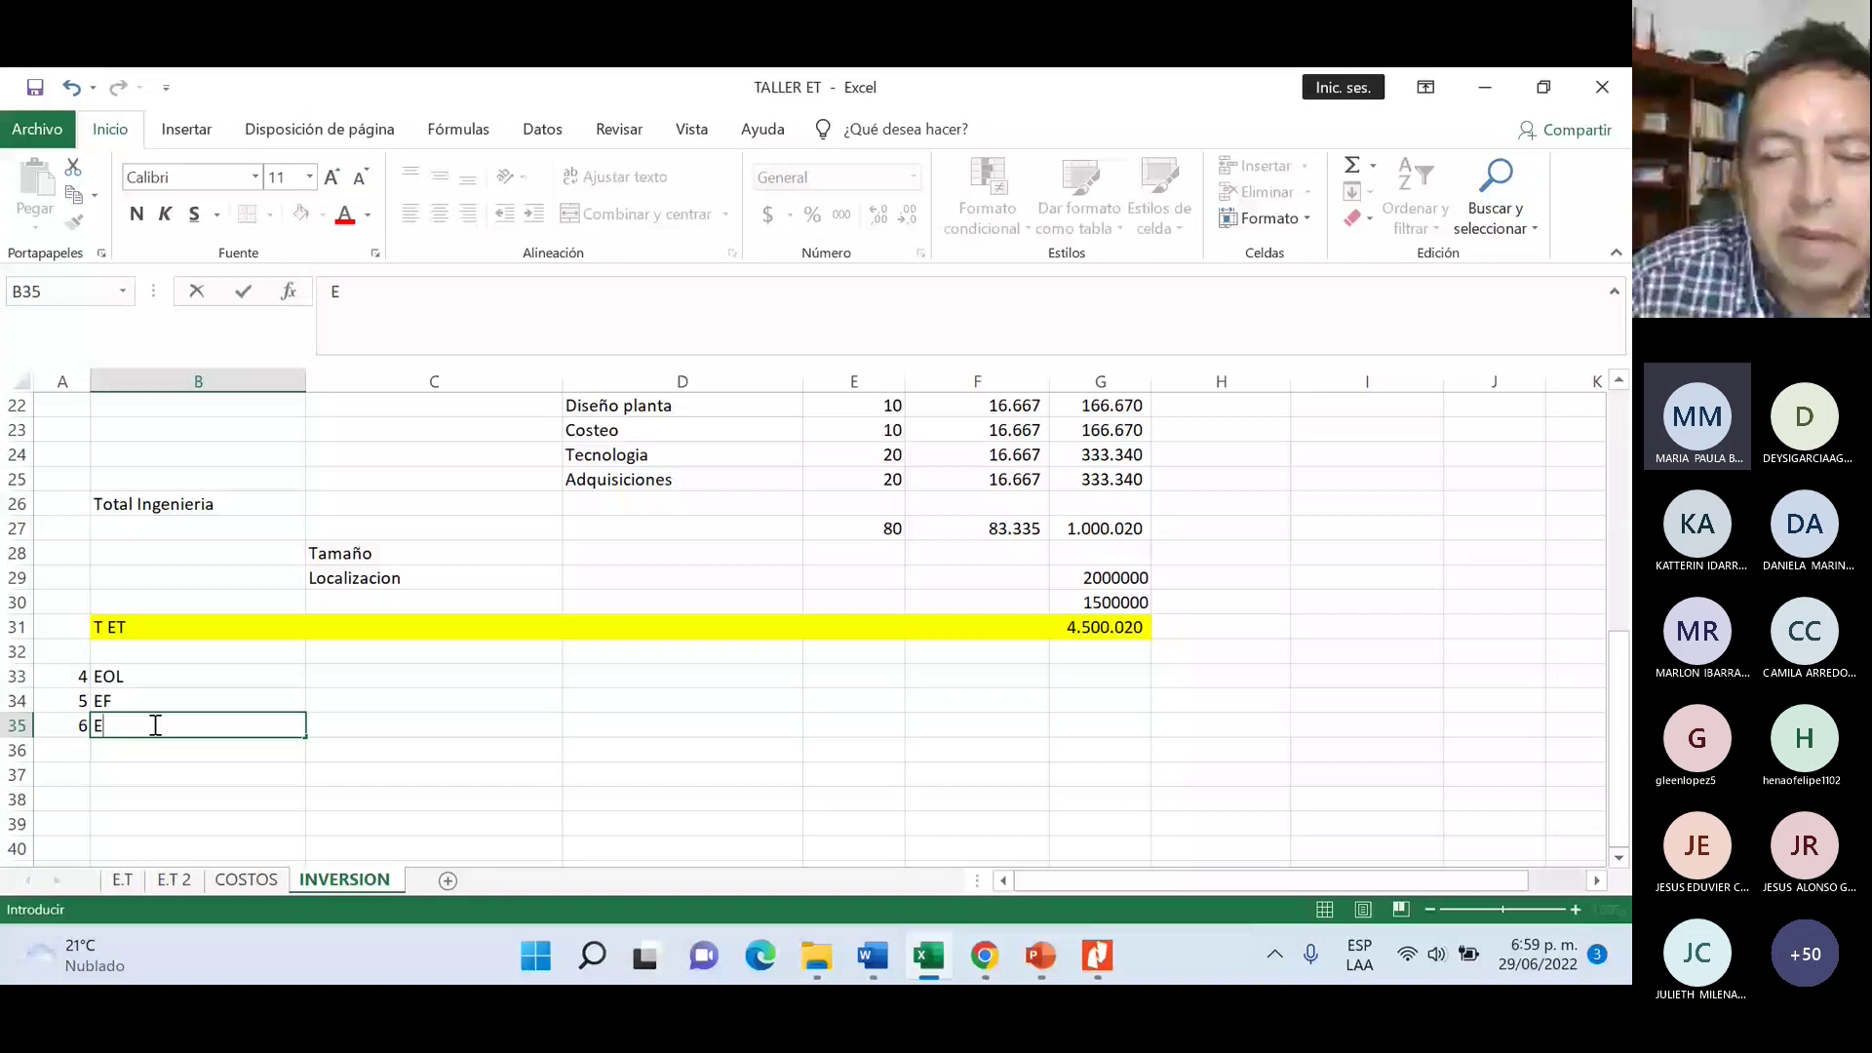
pyautogui.write('f')
pyautogui.click(1100, 750)
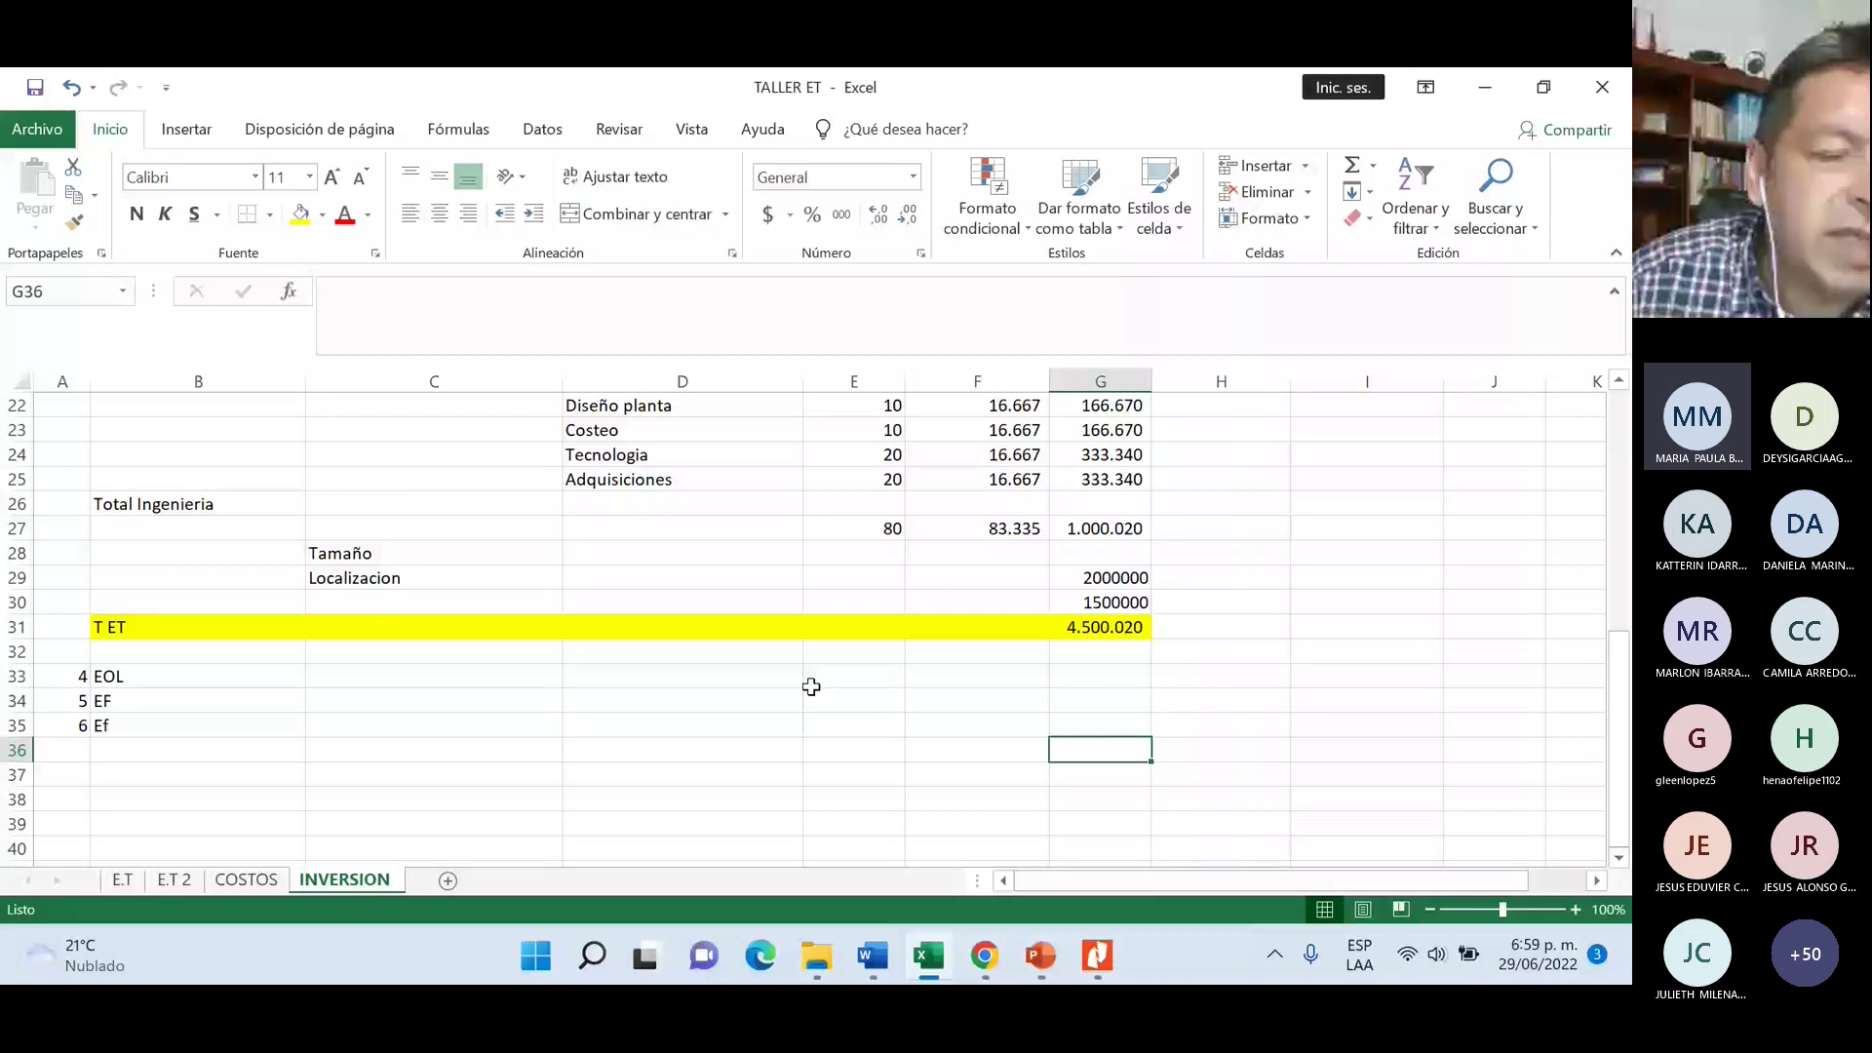
pyautogui.click(156, 726)
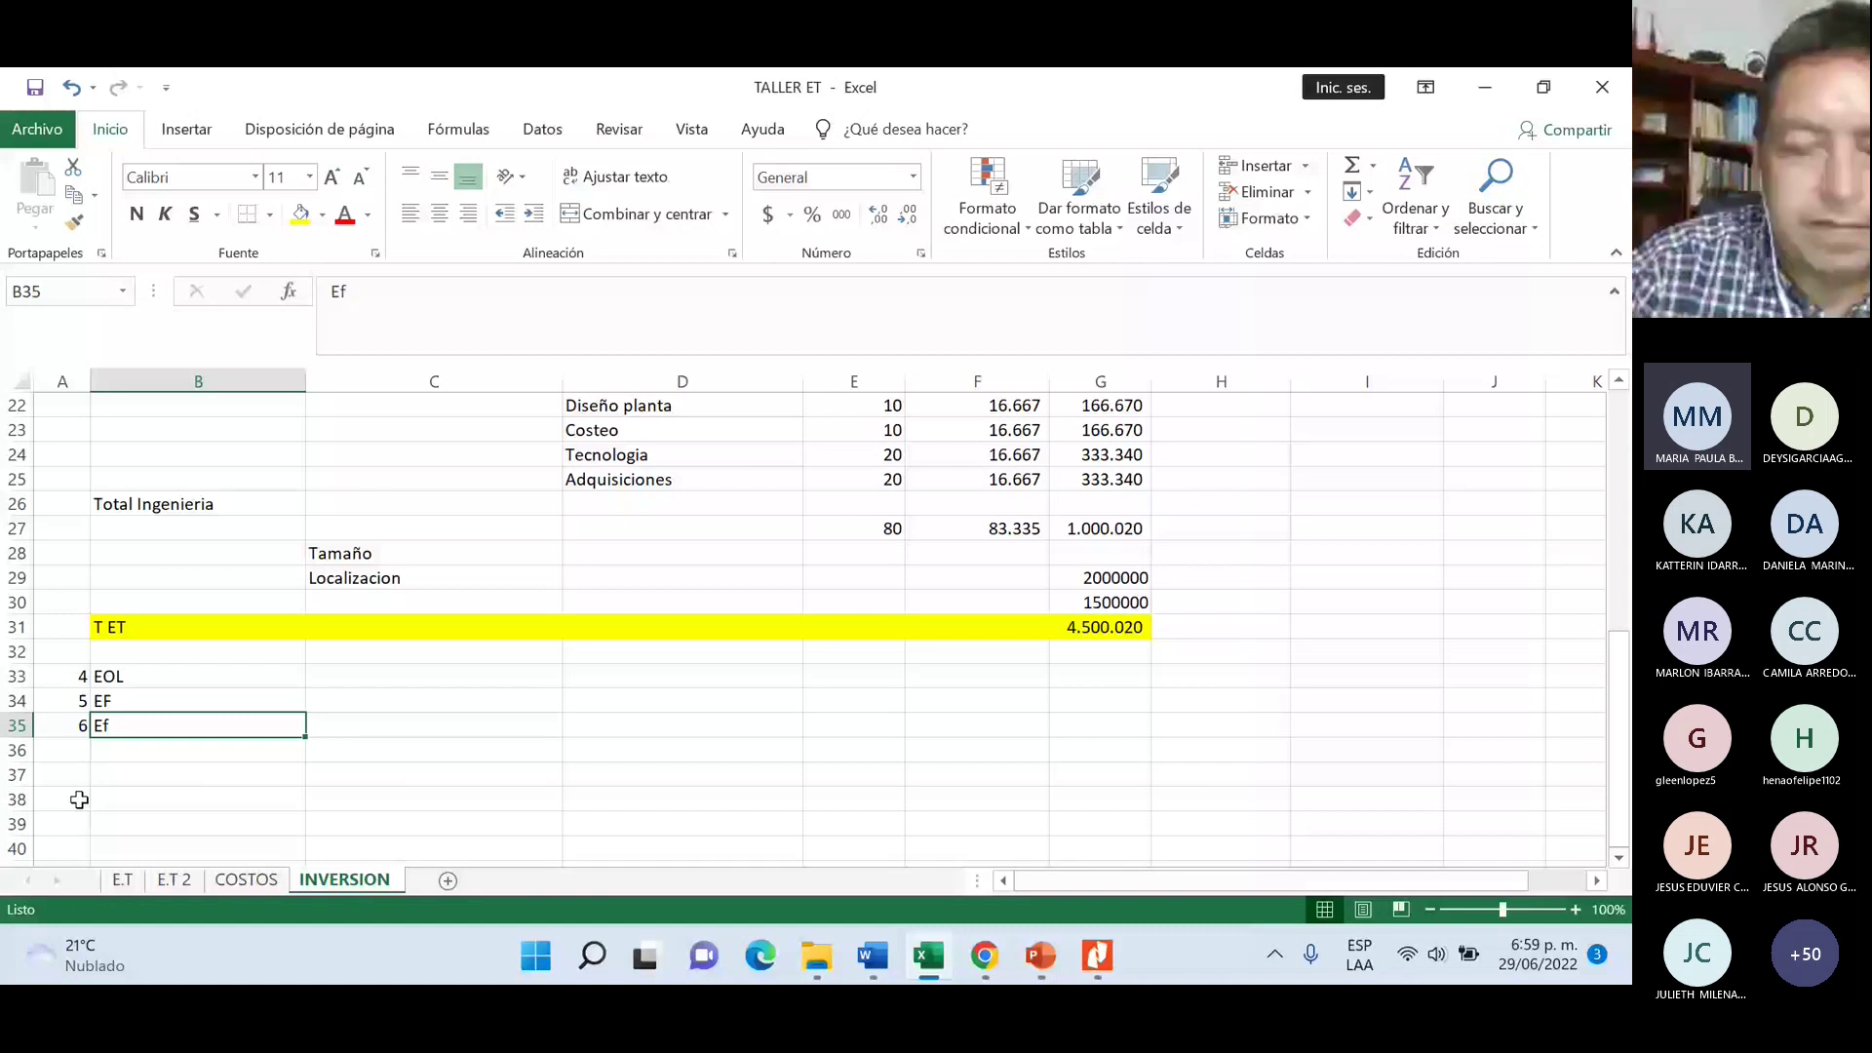
# - Label B38 "TOTL DE INVERSION" and calculate the grand total in G37 with the formula +G10+G18+G31+G33+G34+G35
pyautogui.click(169, 800)
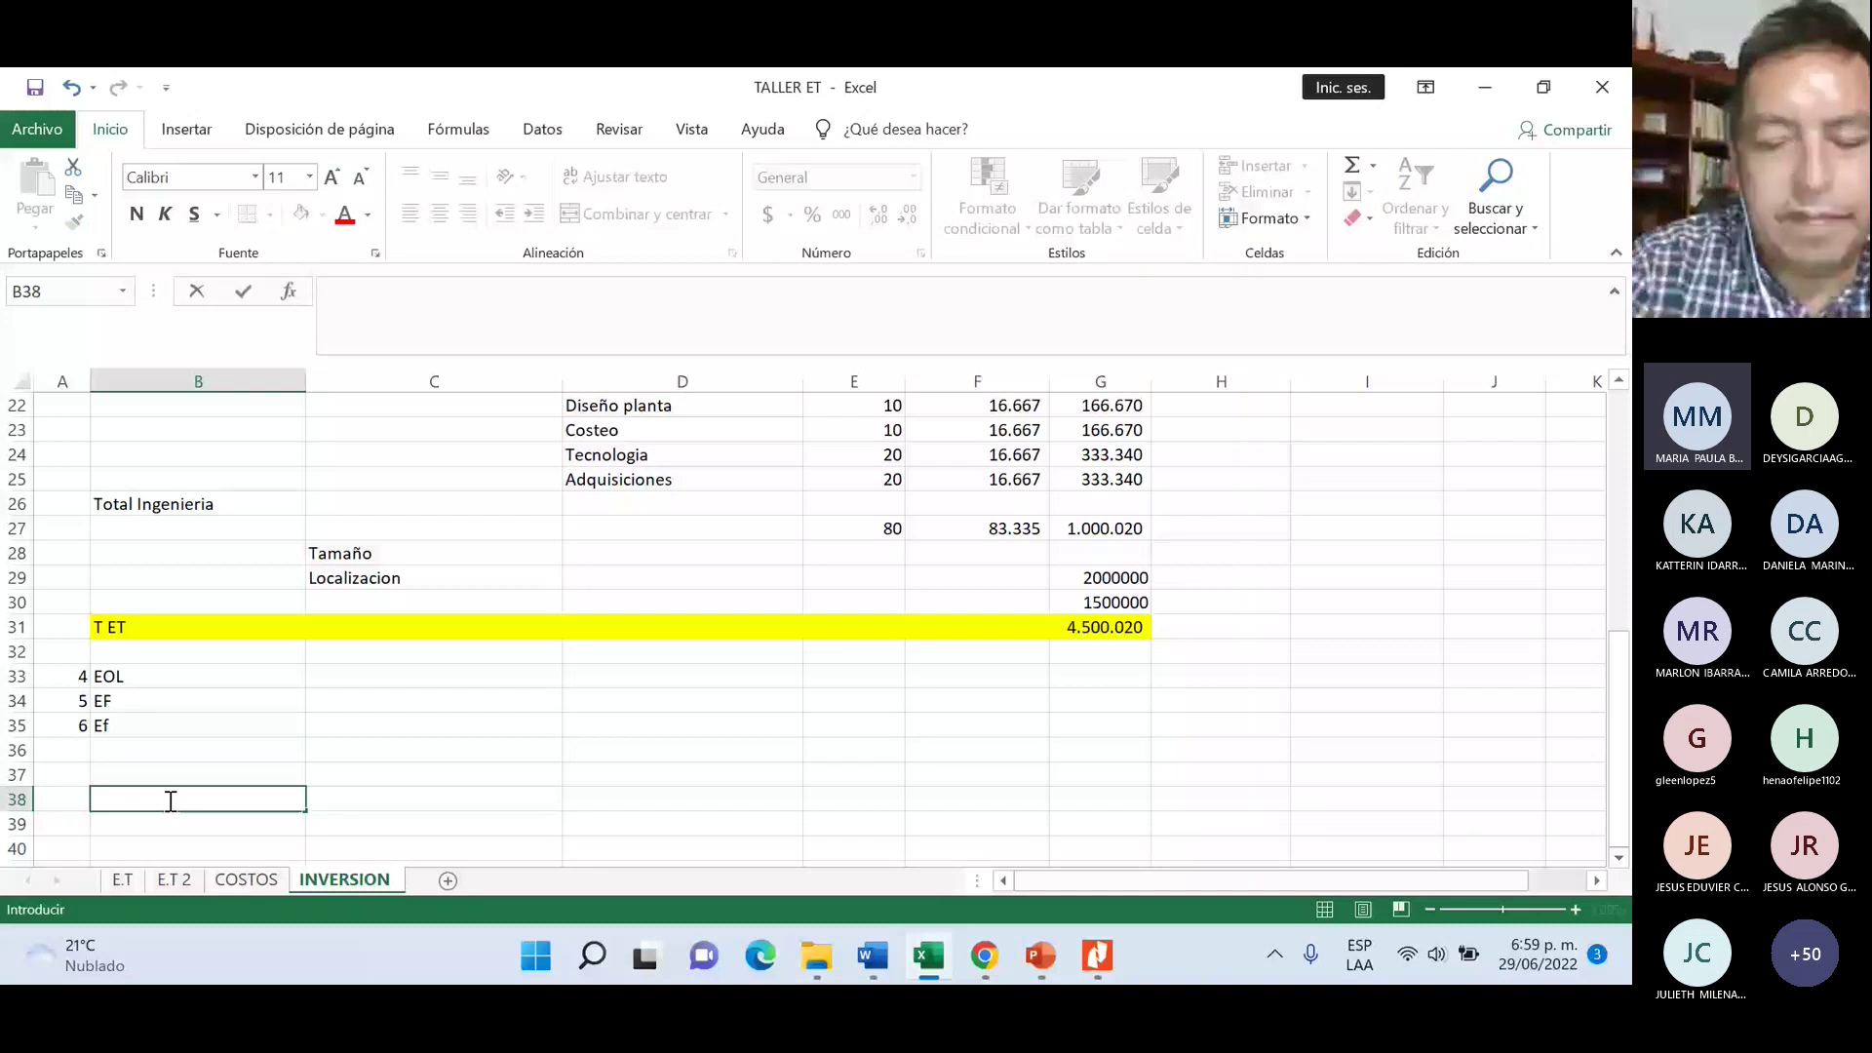
pyautogui.write('TOTL DE INVERSION')
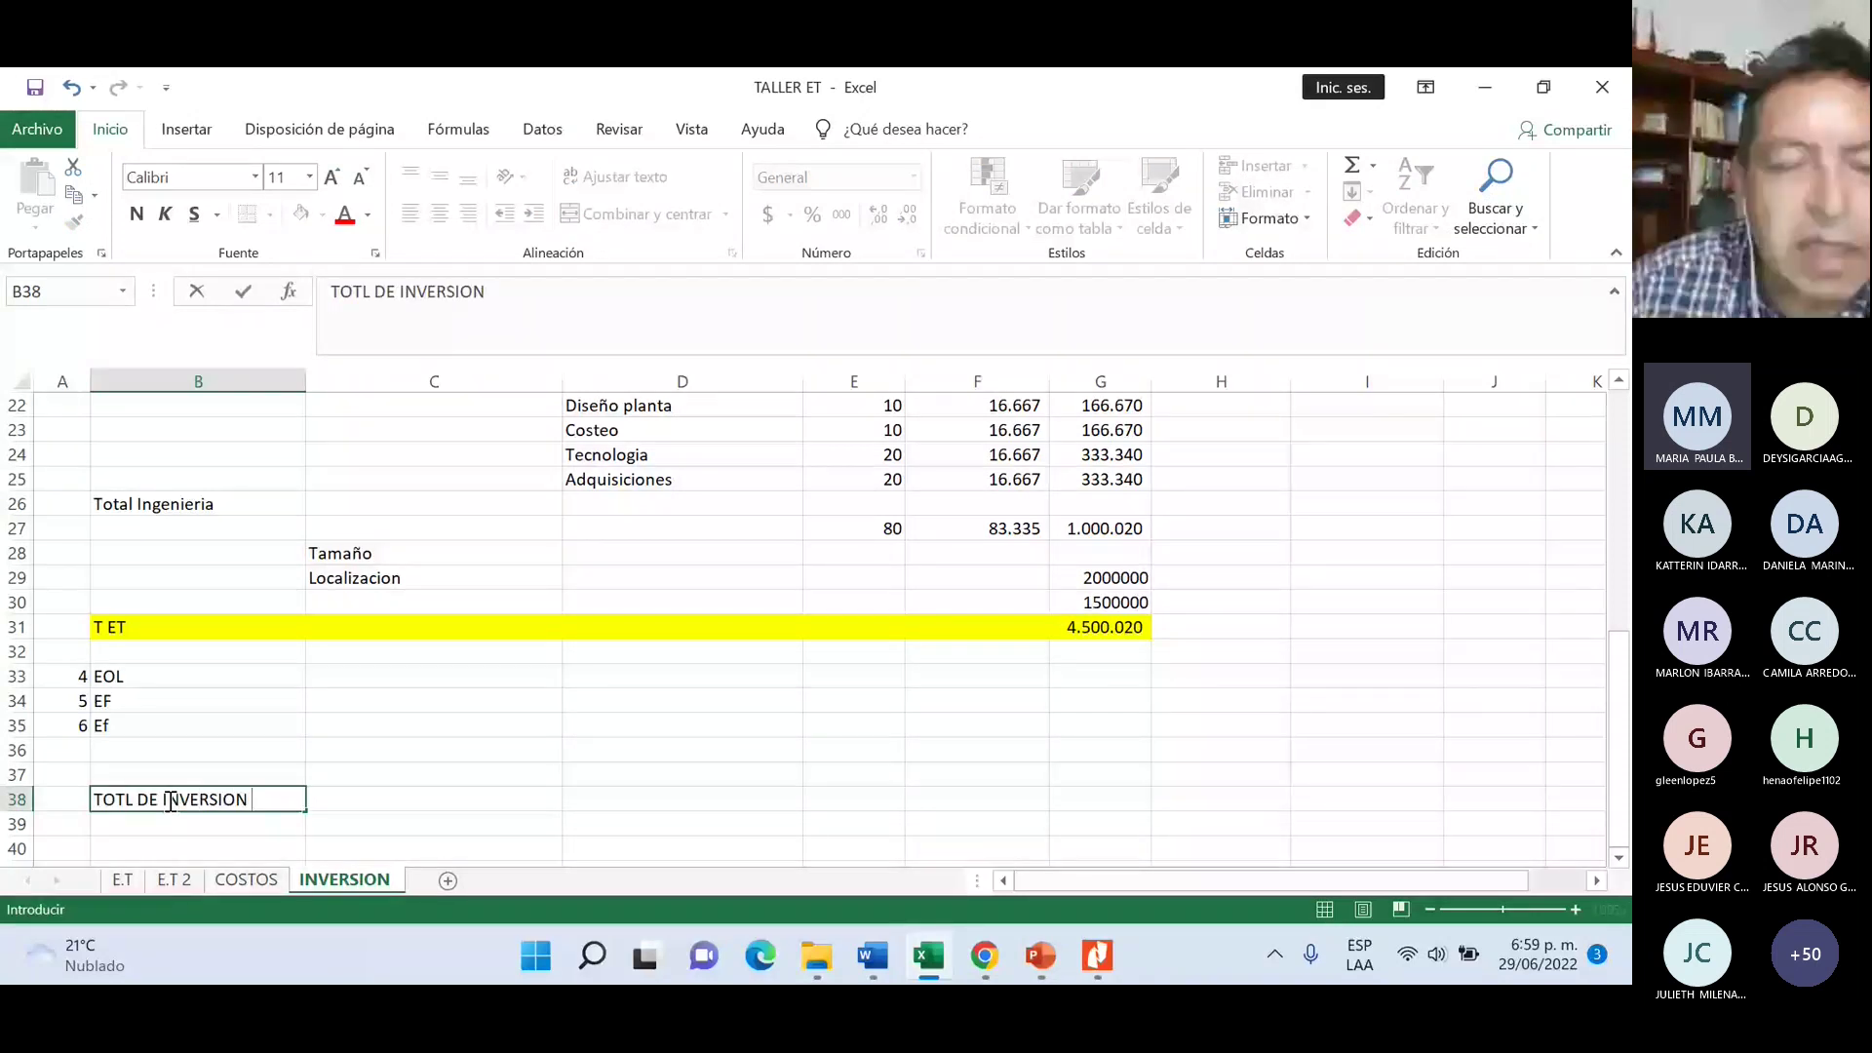
pyautogui.click(1084, 777)
pyautogui.write('+')
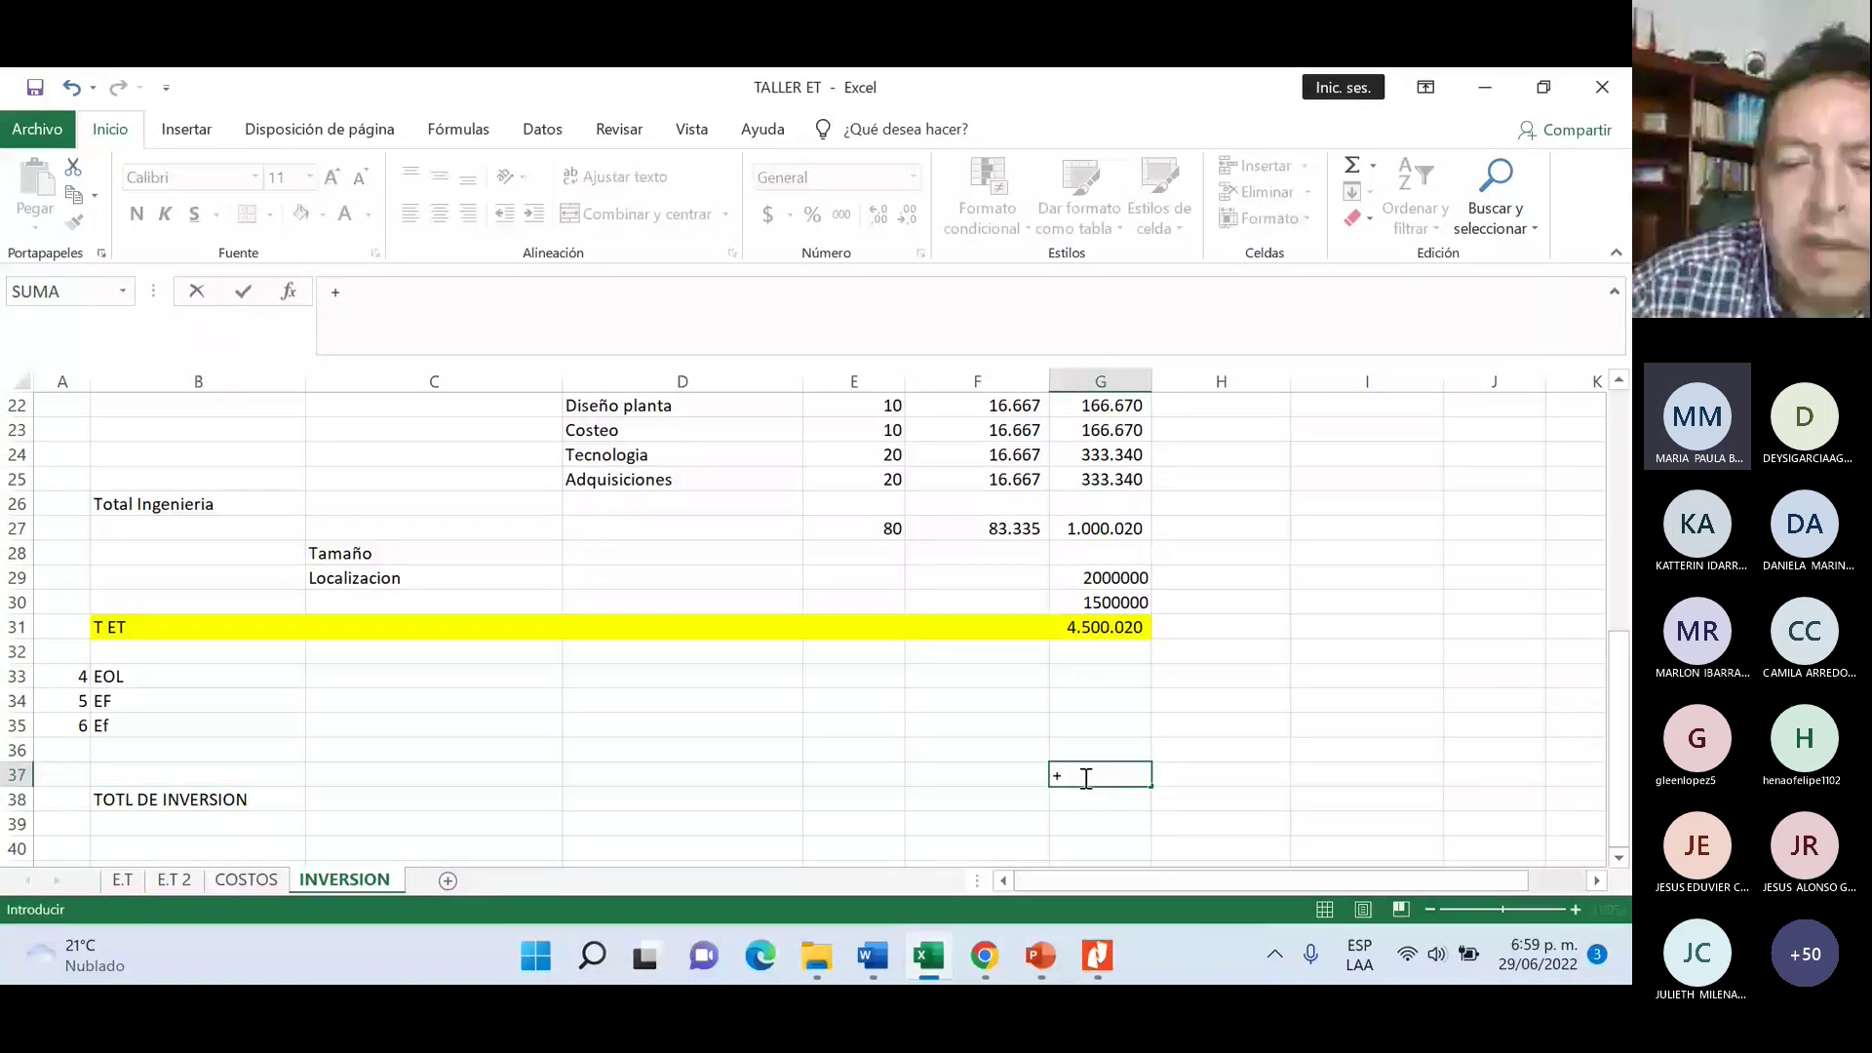
pyautogui.scroll(4, 1092, 741)
pyautogui.scroll(3, 1103, 655)
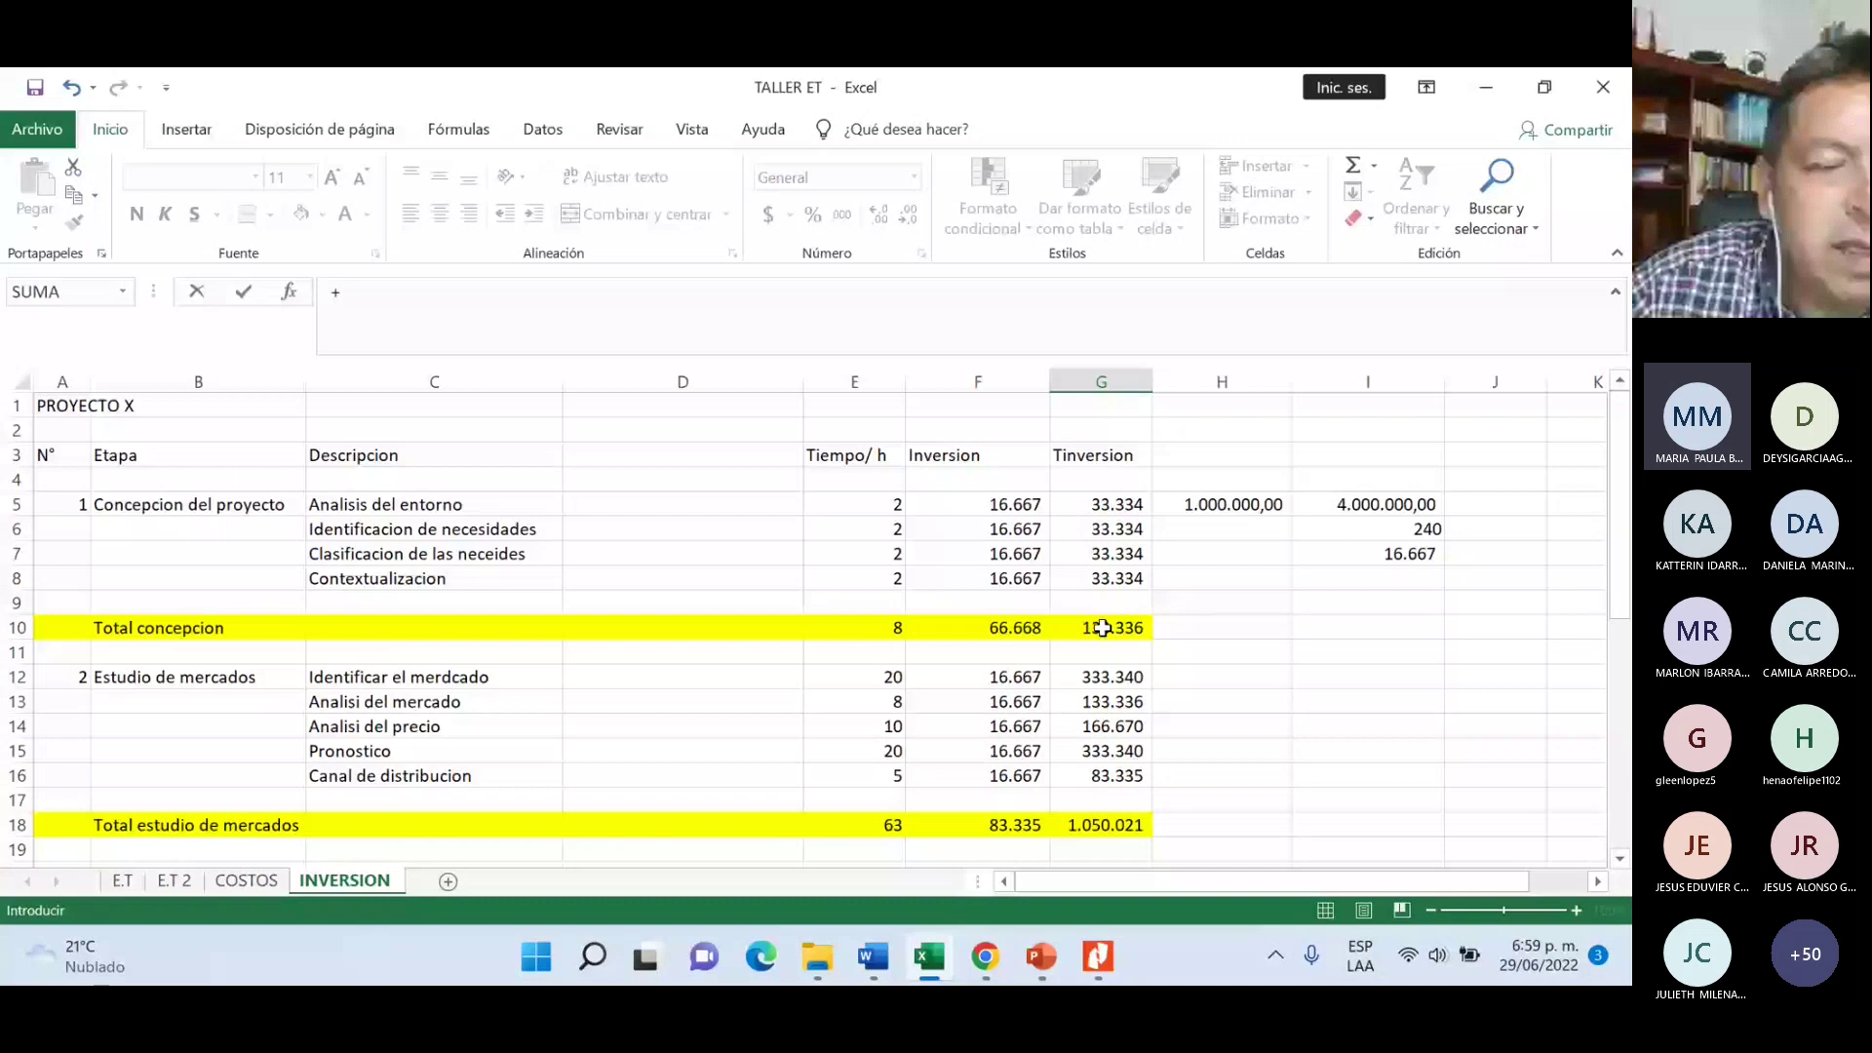
pyautogui.click(1102, 628)
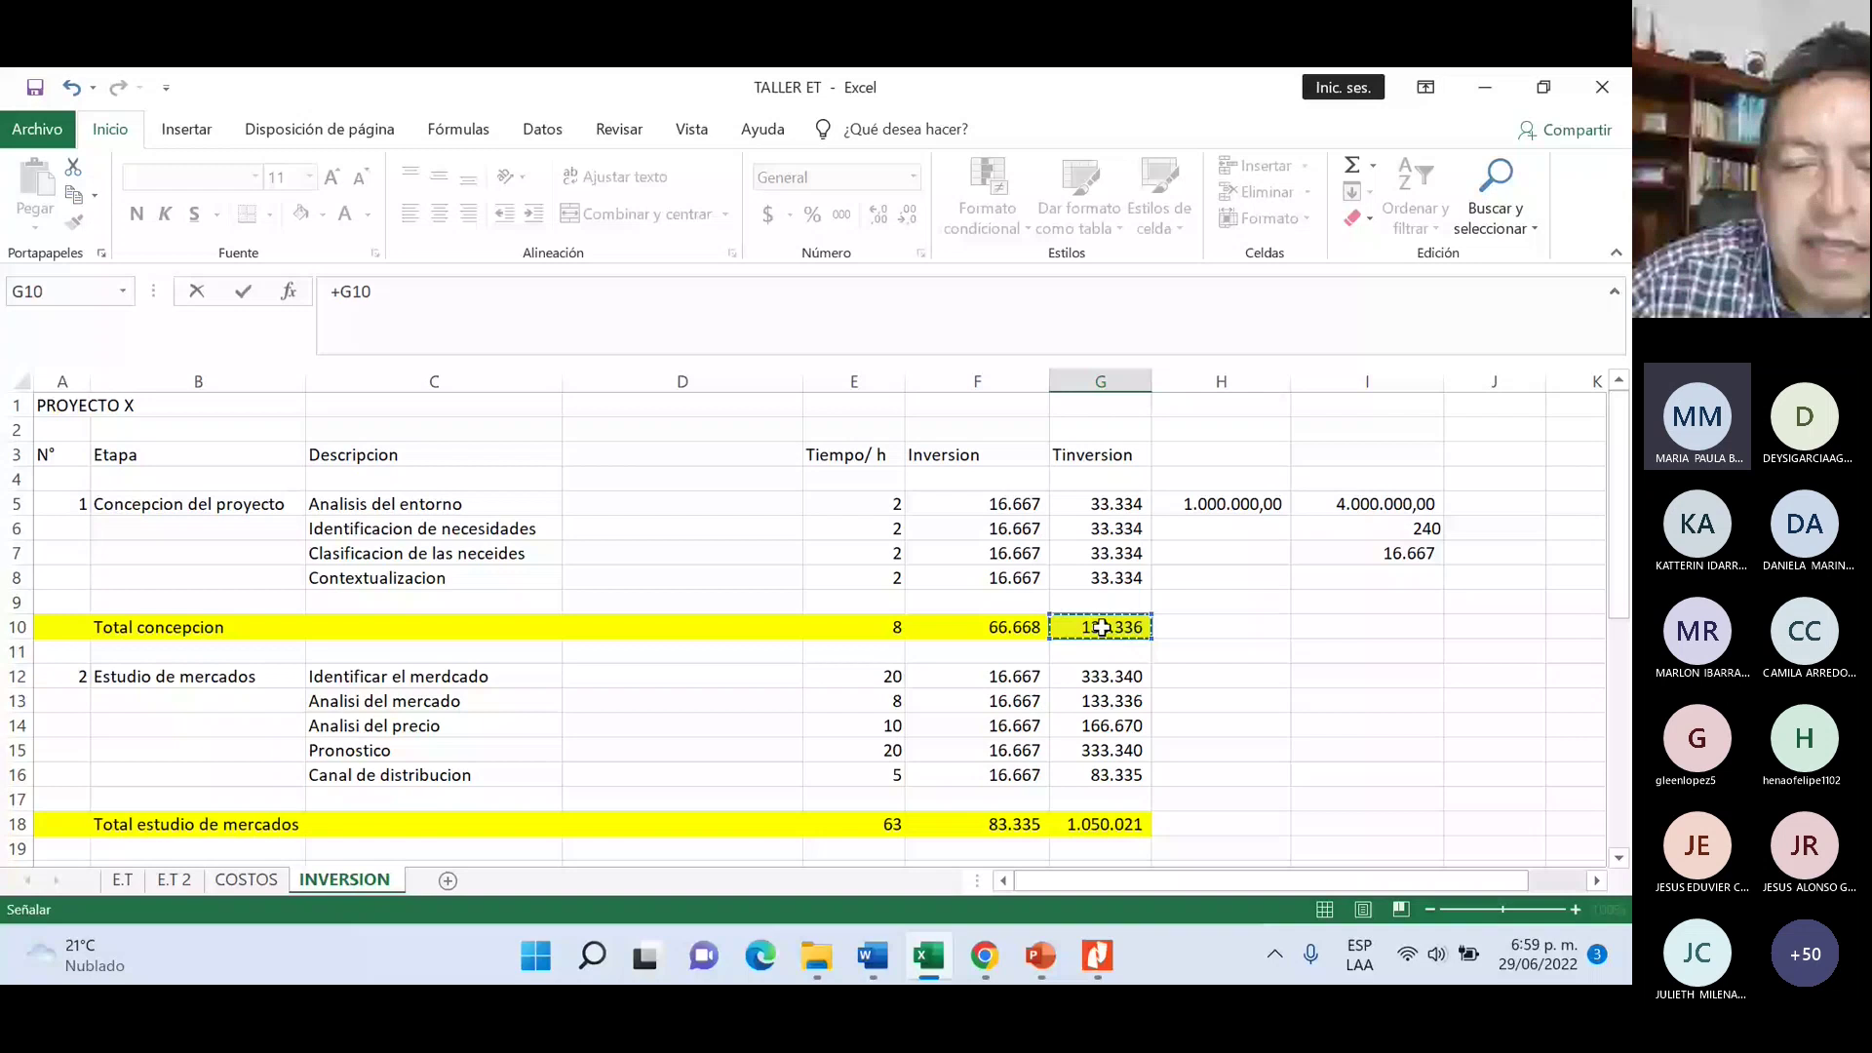
pyautogui.write('+')
pyautogui.click(1102, 824)
pyautogui.write('+')
pyautogui.scroll(-5, 1101, 682)
pyautogui.click(1107, 775)
pyautogui.write('+G18+G31+')
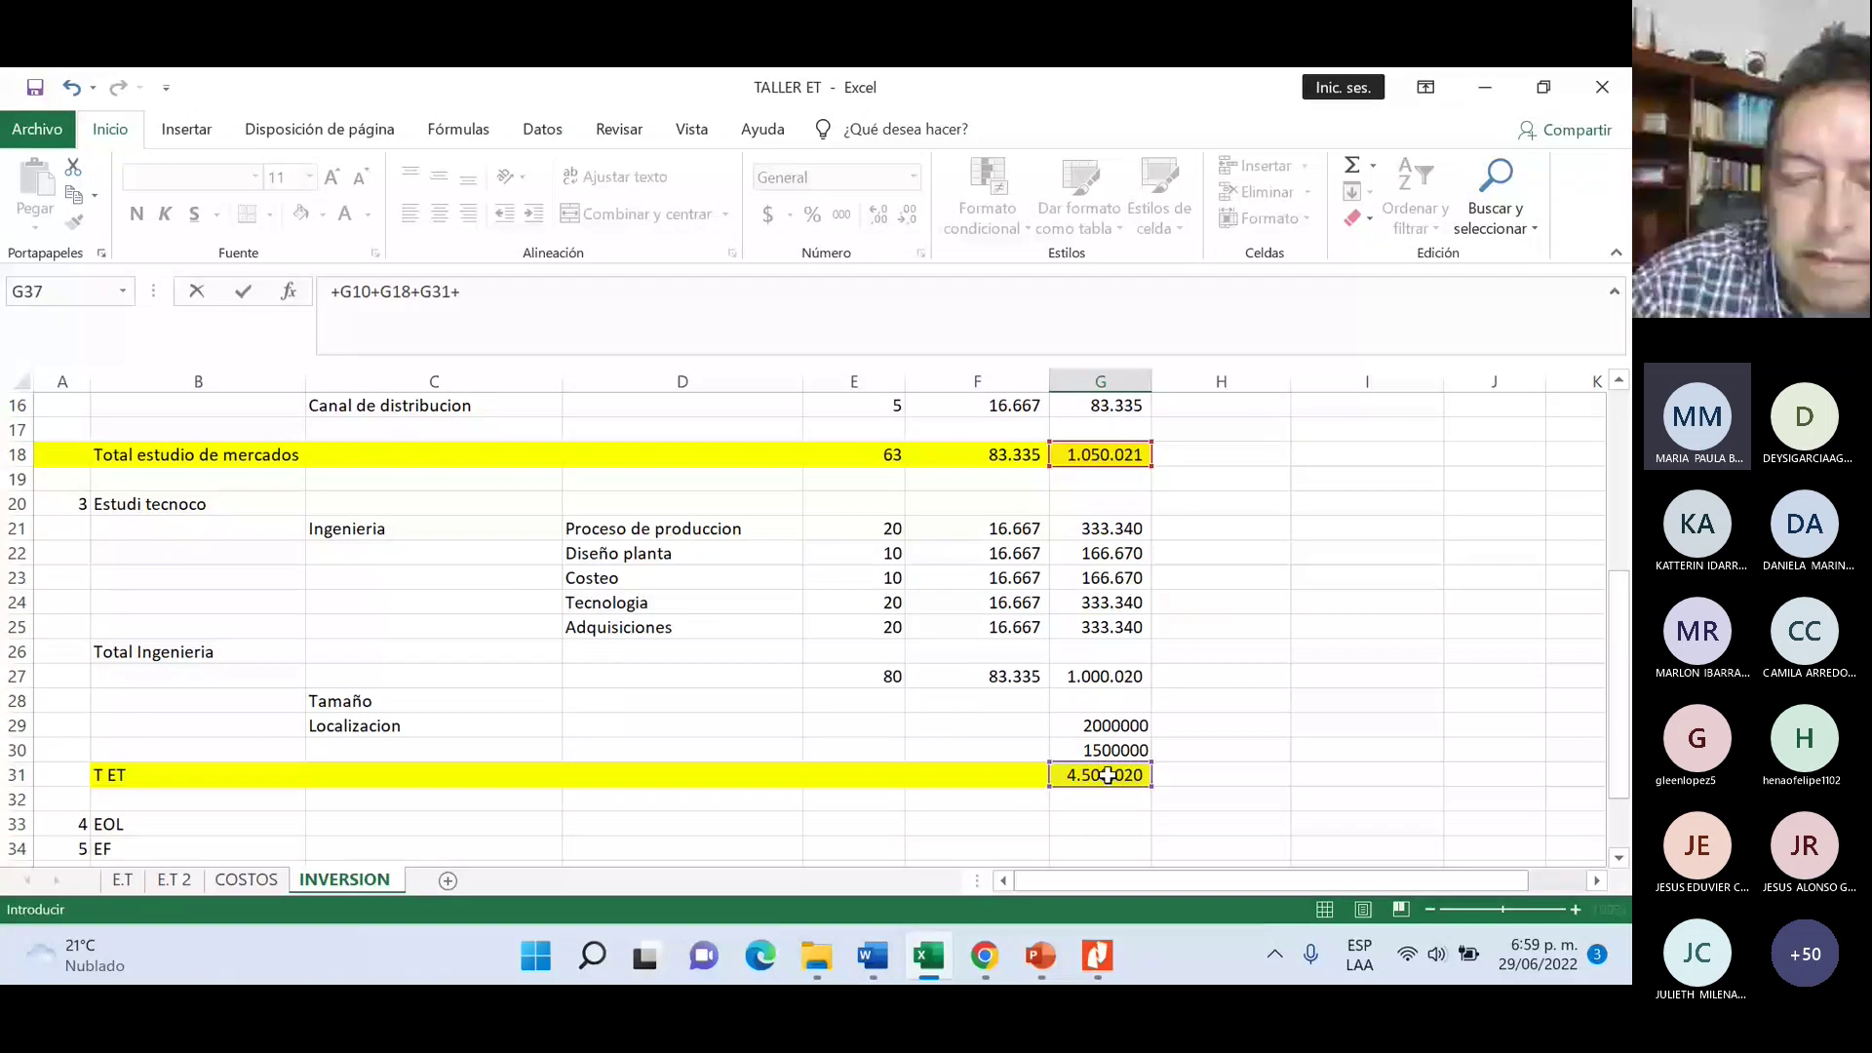
pyautogui.scroll(-1, 1108, 775)
pyautogui.click(1115, 749)
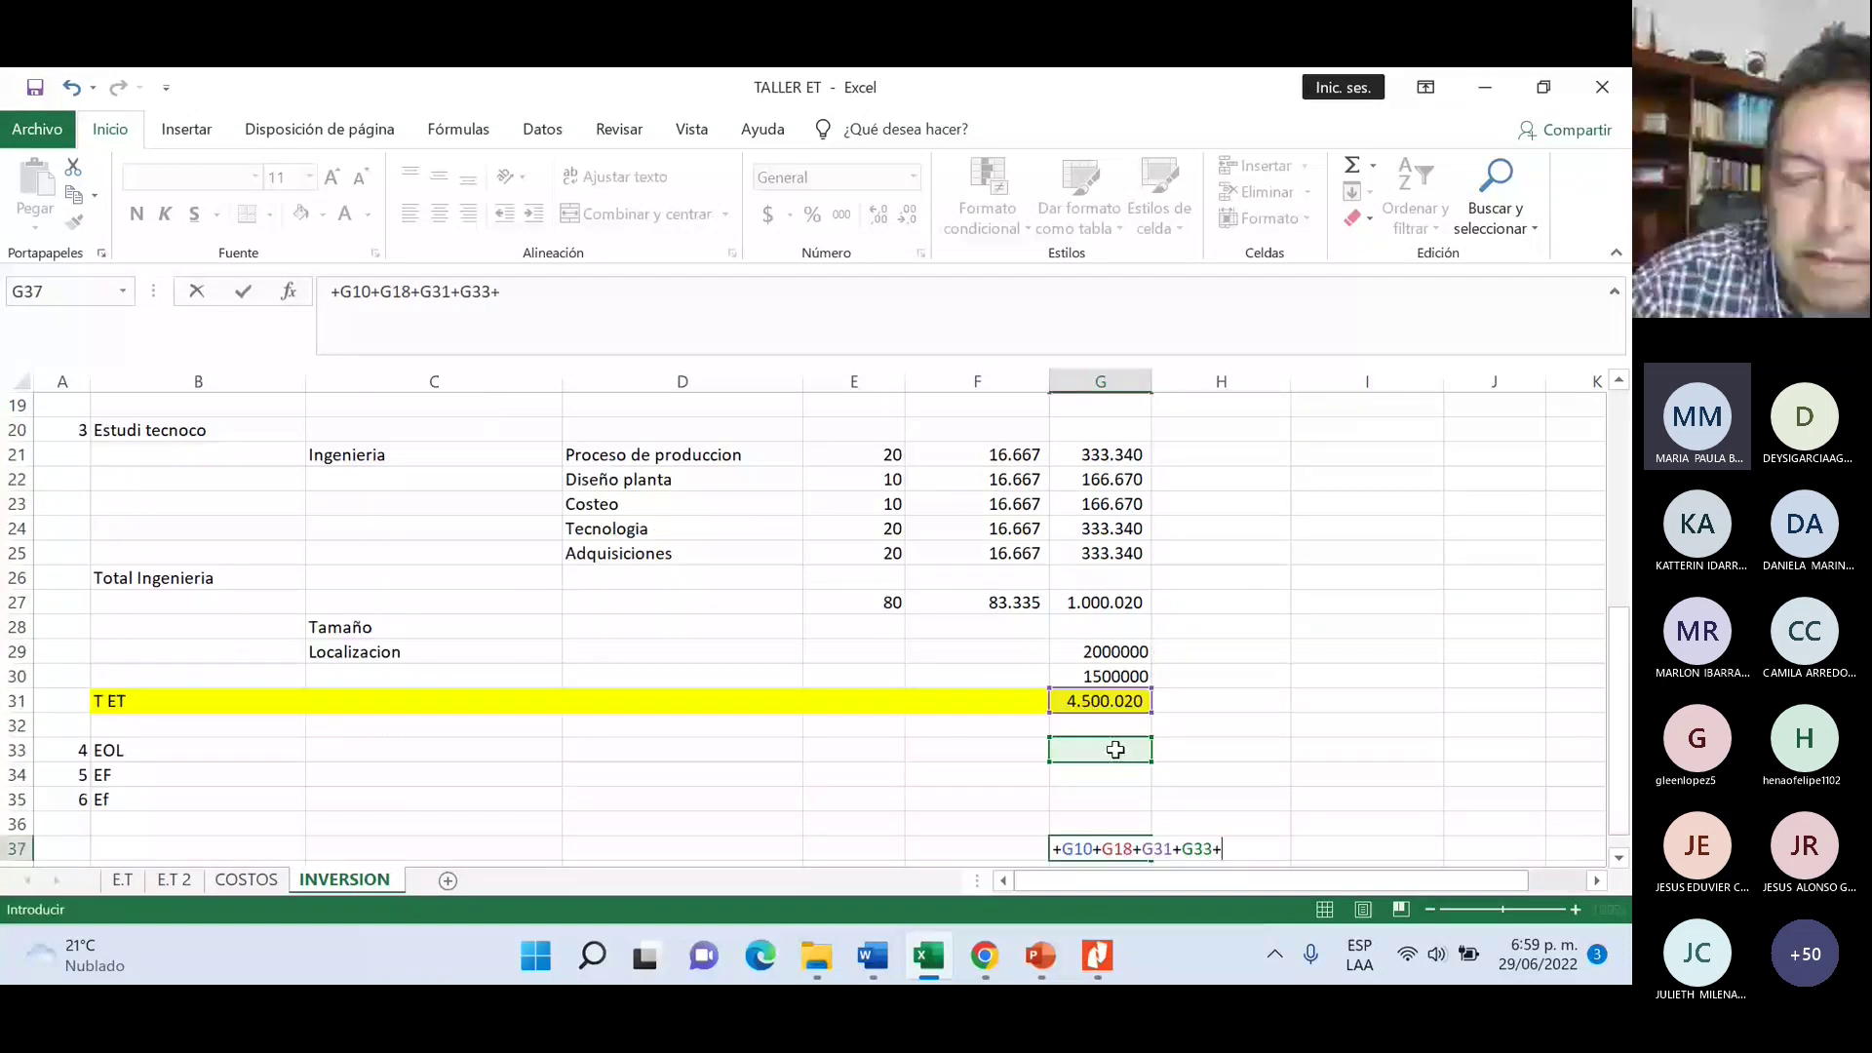
pyautogui.click(1091, 775)
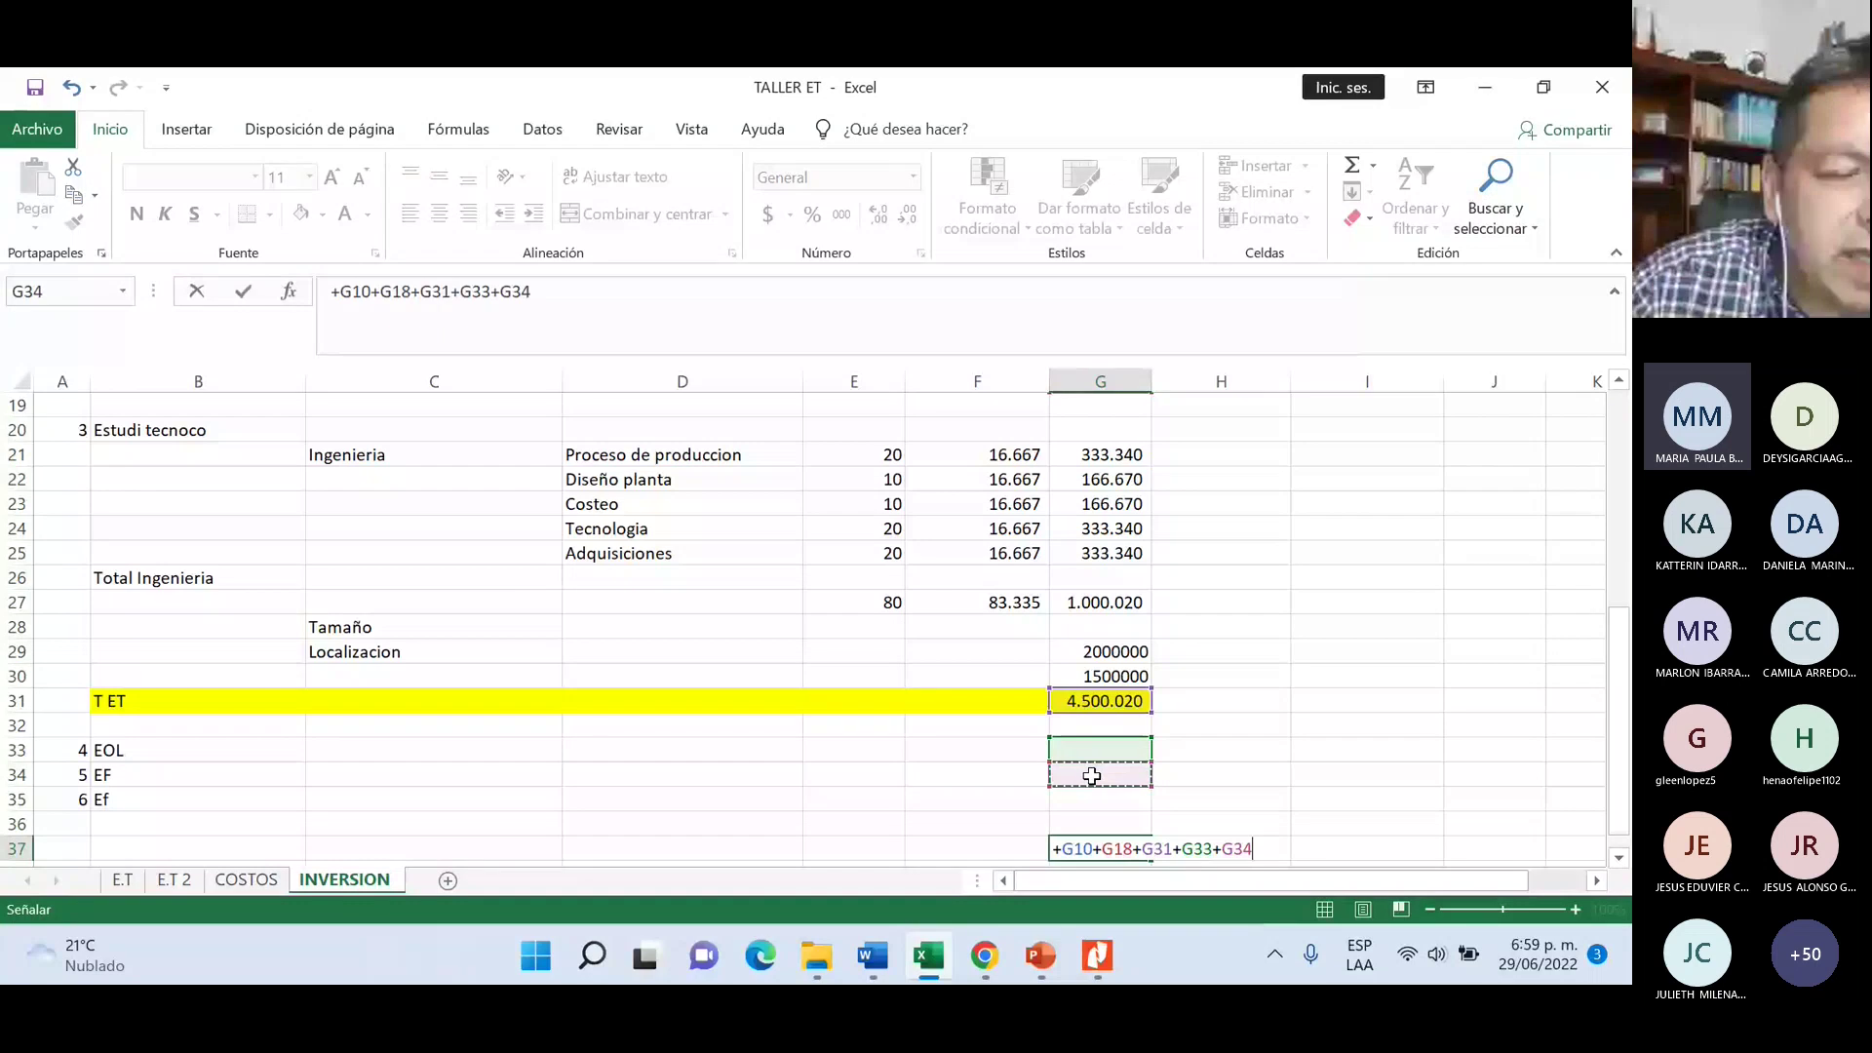
pyautogui.write('+')
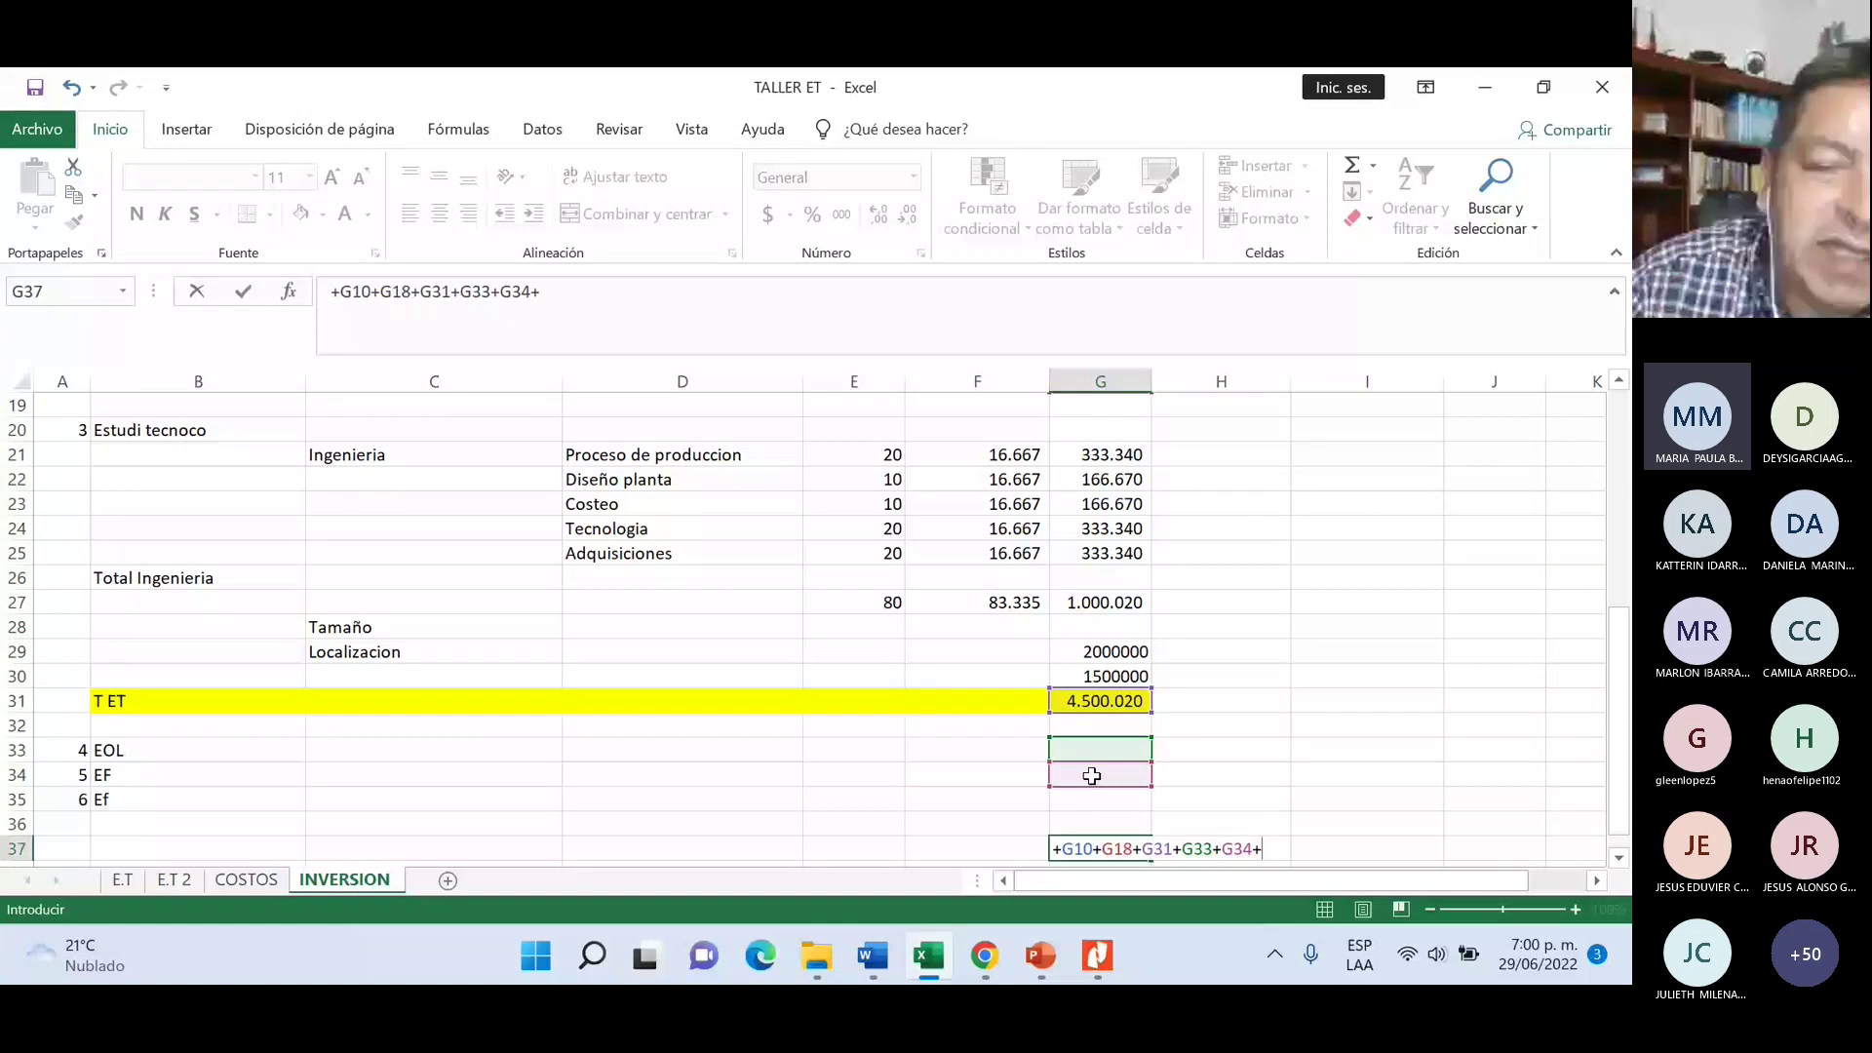
pyautogui.click(1099, 799)
pyautogui.press('Return')
pyautogui.scroll(-2, 1121, 741)
pyautogui.click(1131, 694)
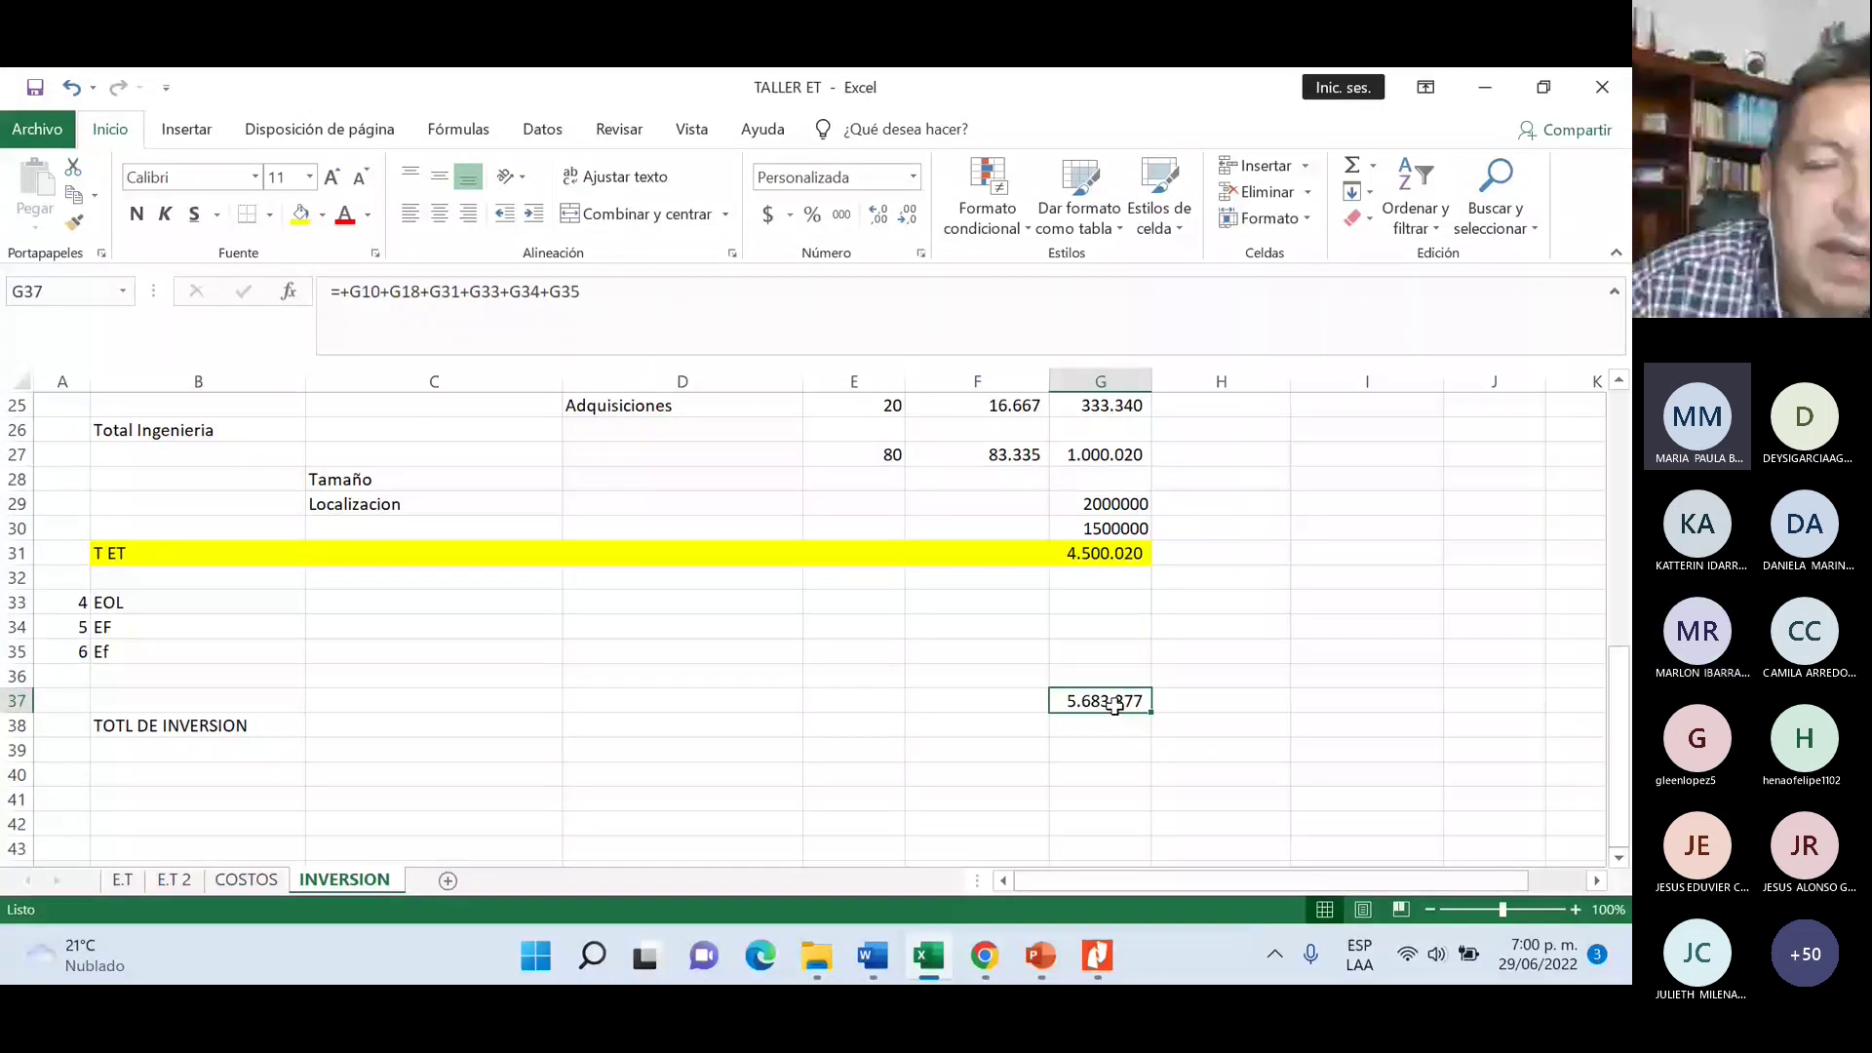
# - Review the stage totals that feed the grand total and the investment cells of stages EOL, EF and Ef
pyautogui.scroll(3, 1086, 475)
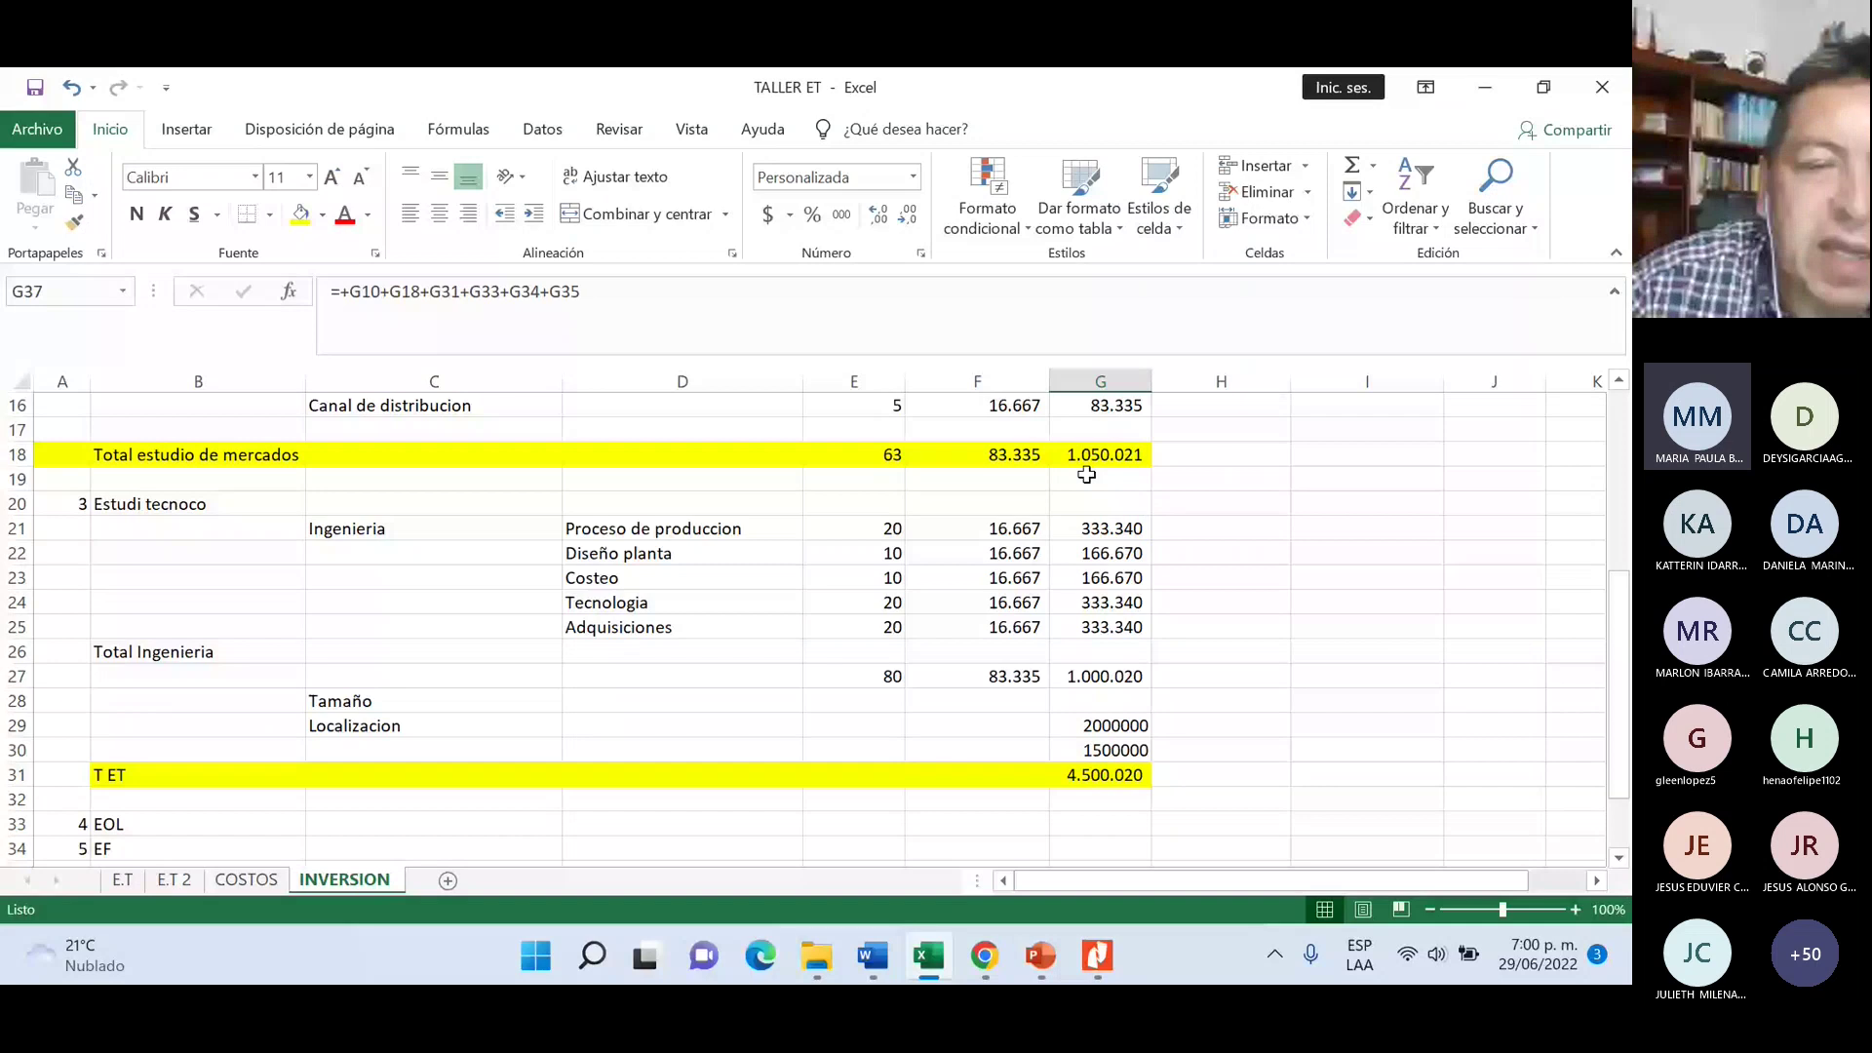
pyautogui.scroll(-3, 1086, 475)
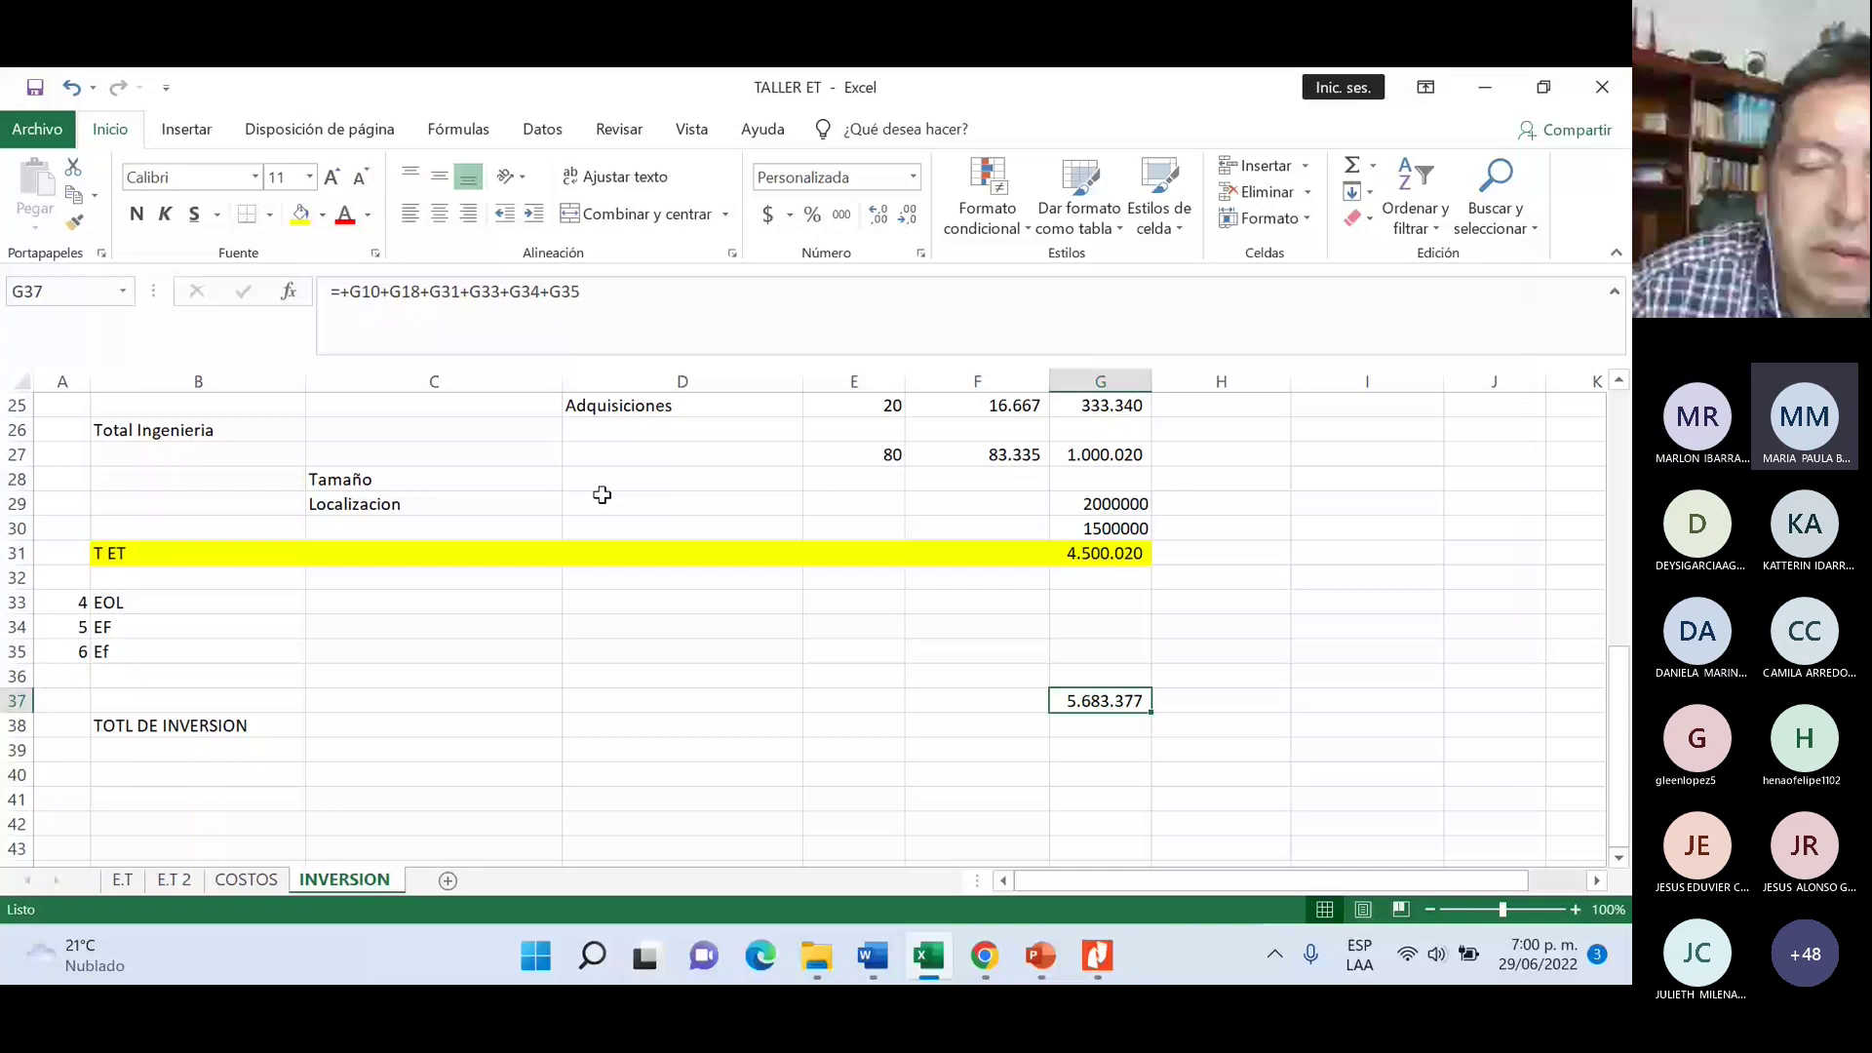
pyautogui.scroll(1, 602, 495)
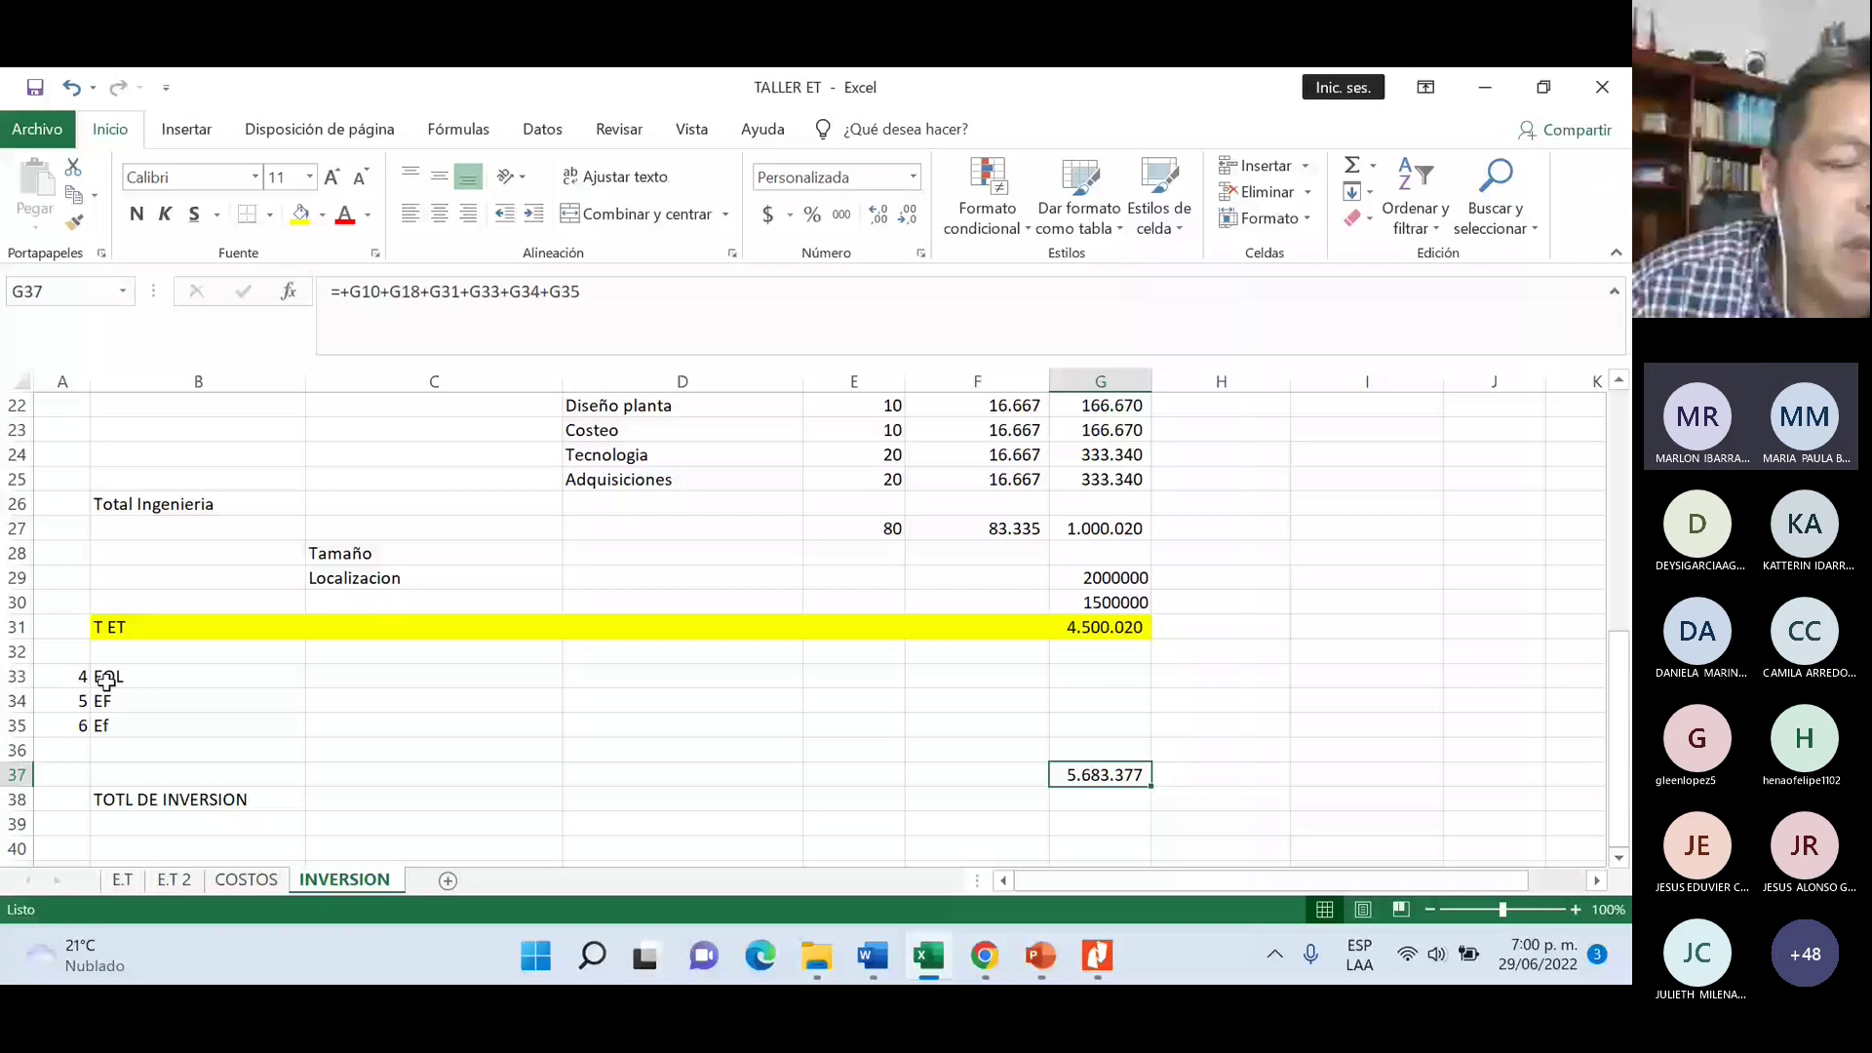
pyautogui.click(105, 680)
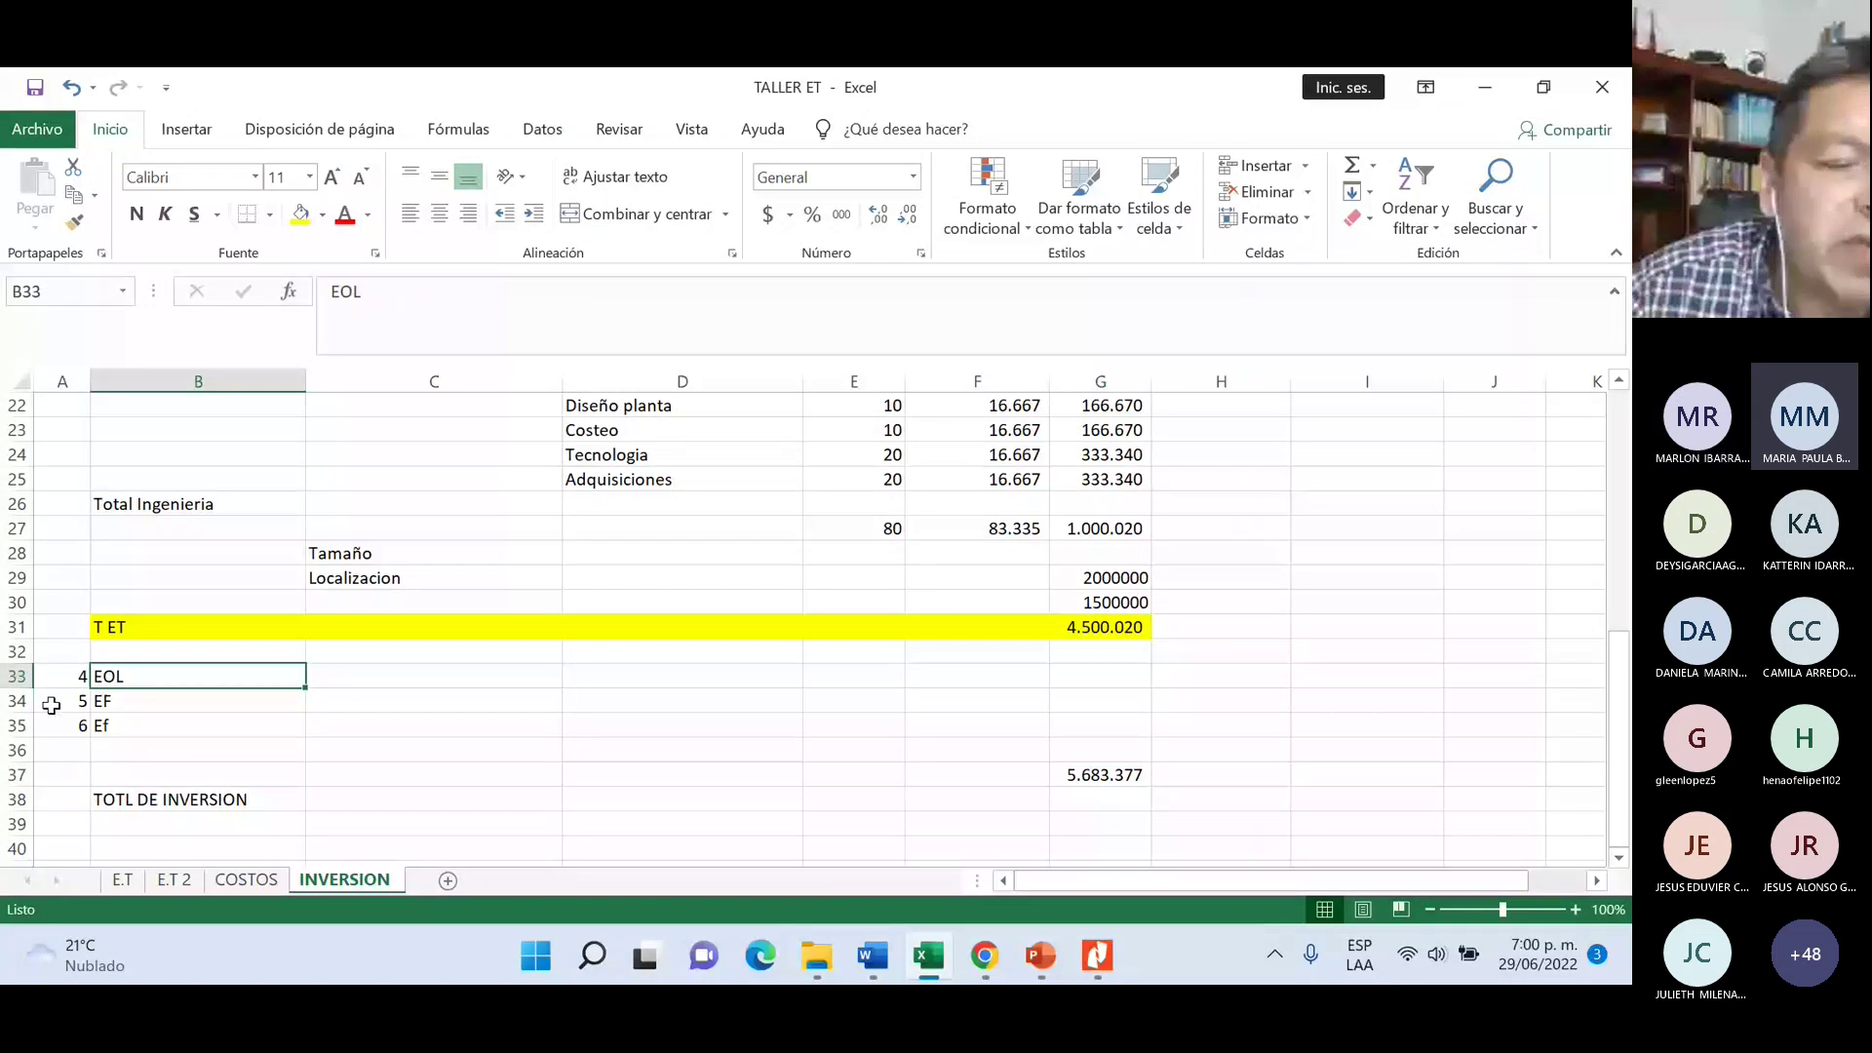
pyautogui.click(117, 703)
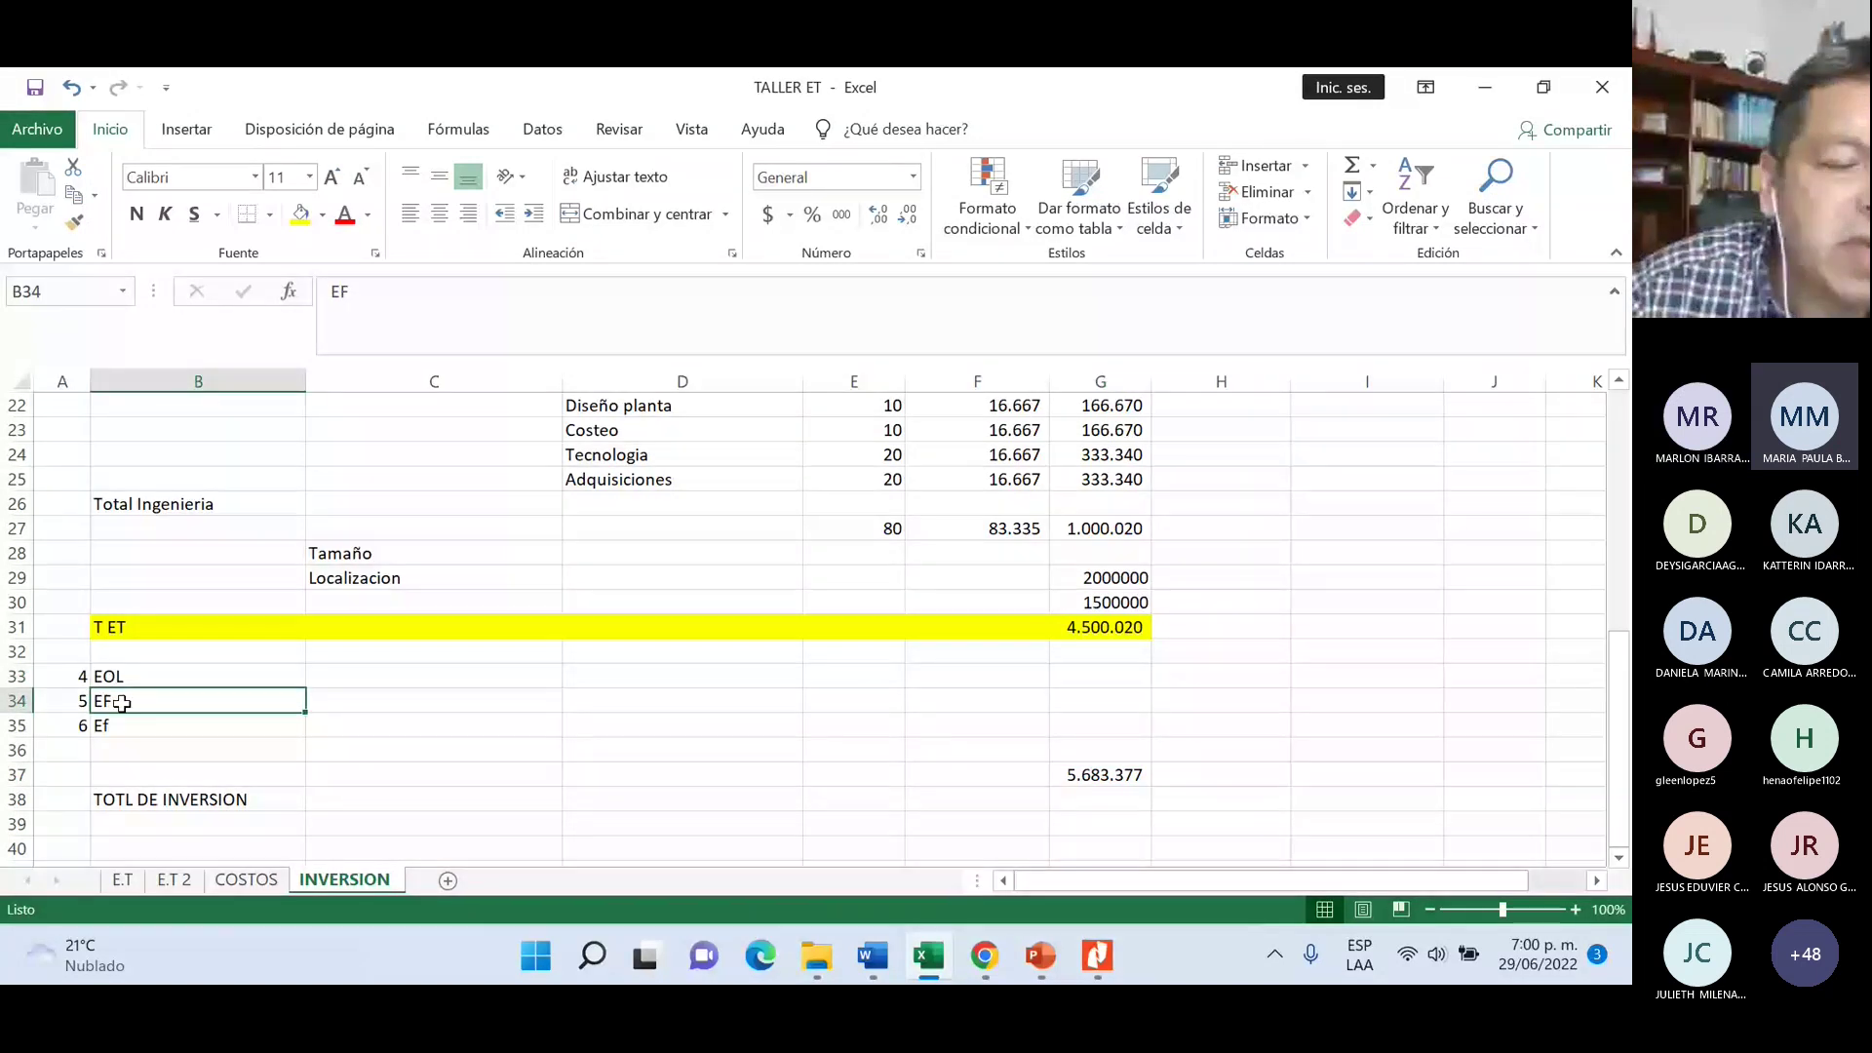
pyautogui.click(128, 726)
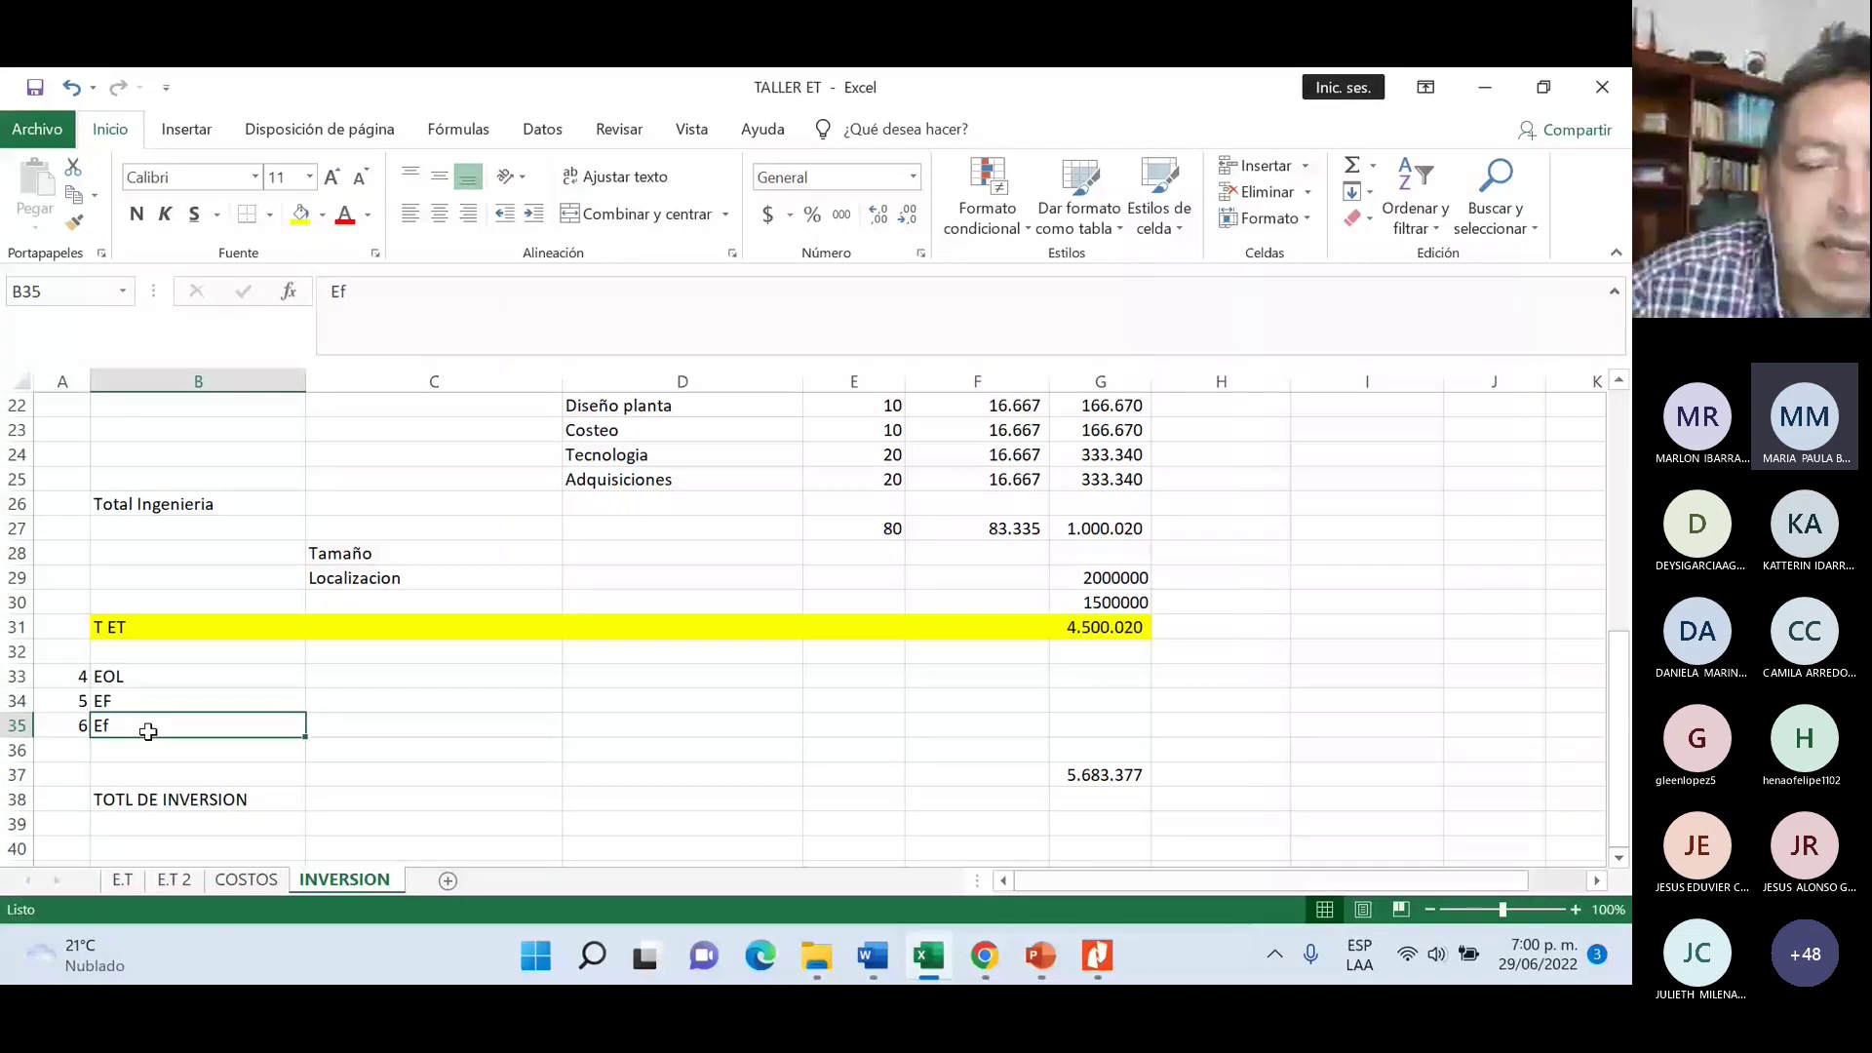
pyautogui.click(1101, 721)
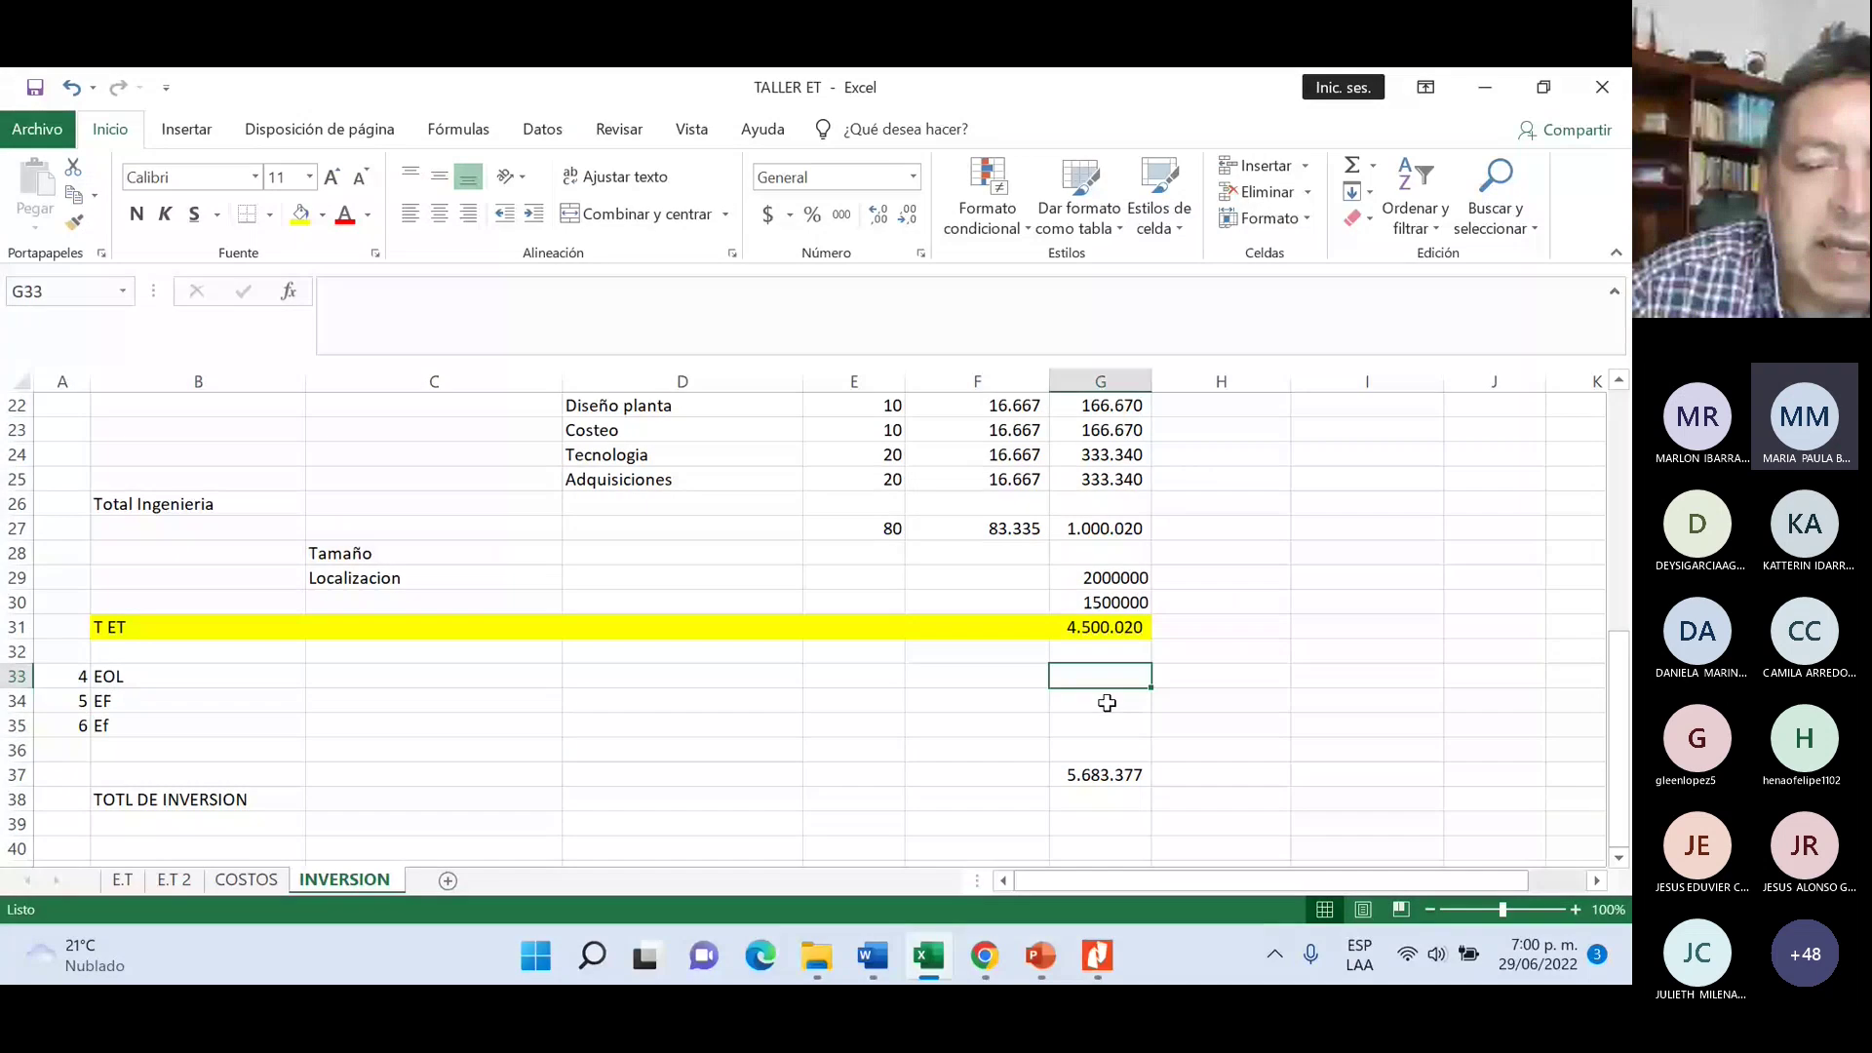
pyautogui.scroll(-2, 816, 772)
pyautogui.scroll(1, 816, 772)
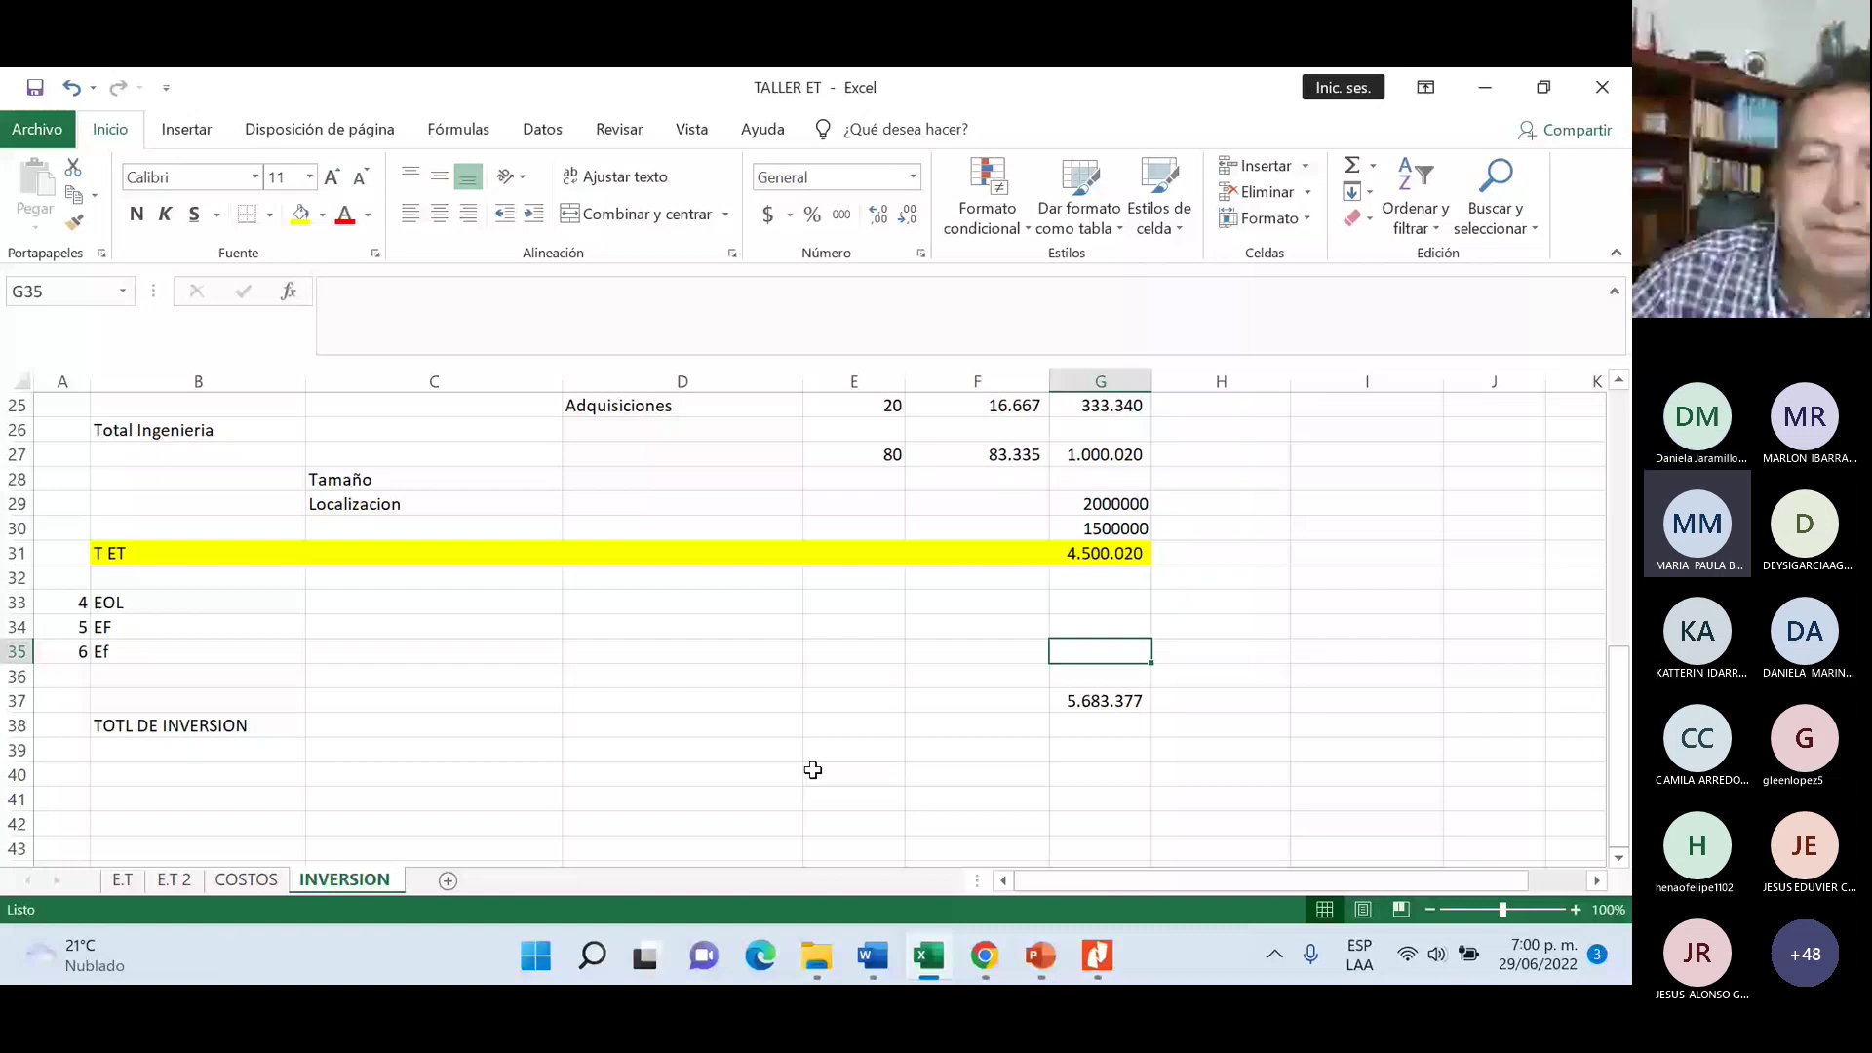
# - Review the Estudio de mercados activities in C12:C16, their hours and the stage's total investment in G18
pyautogui.scroll(5, 813, 770)
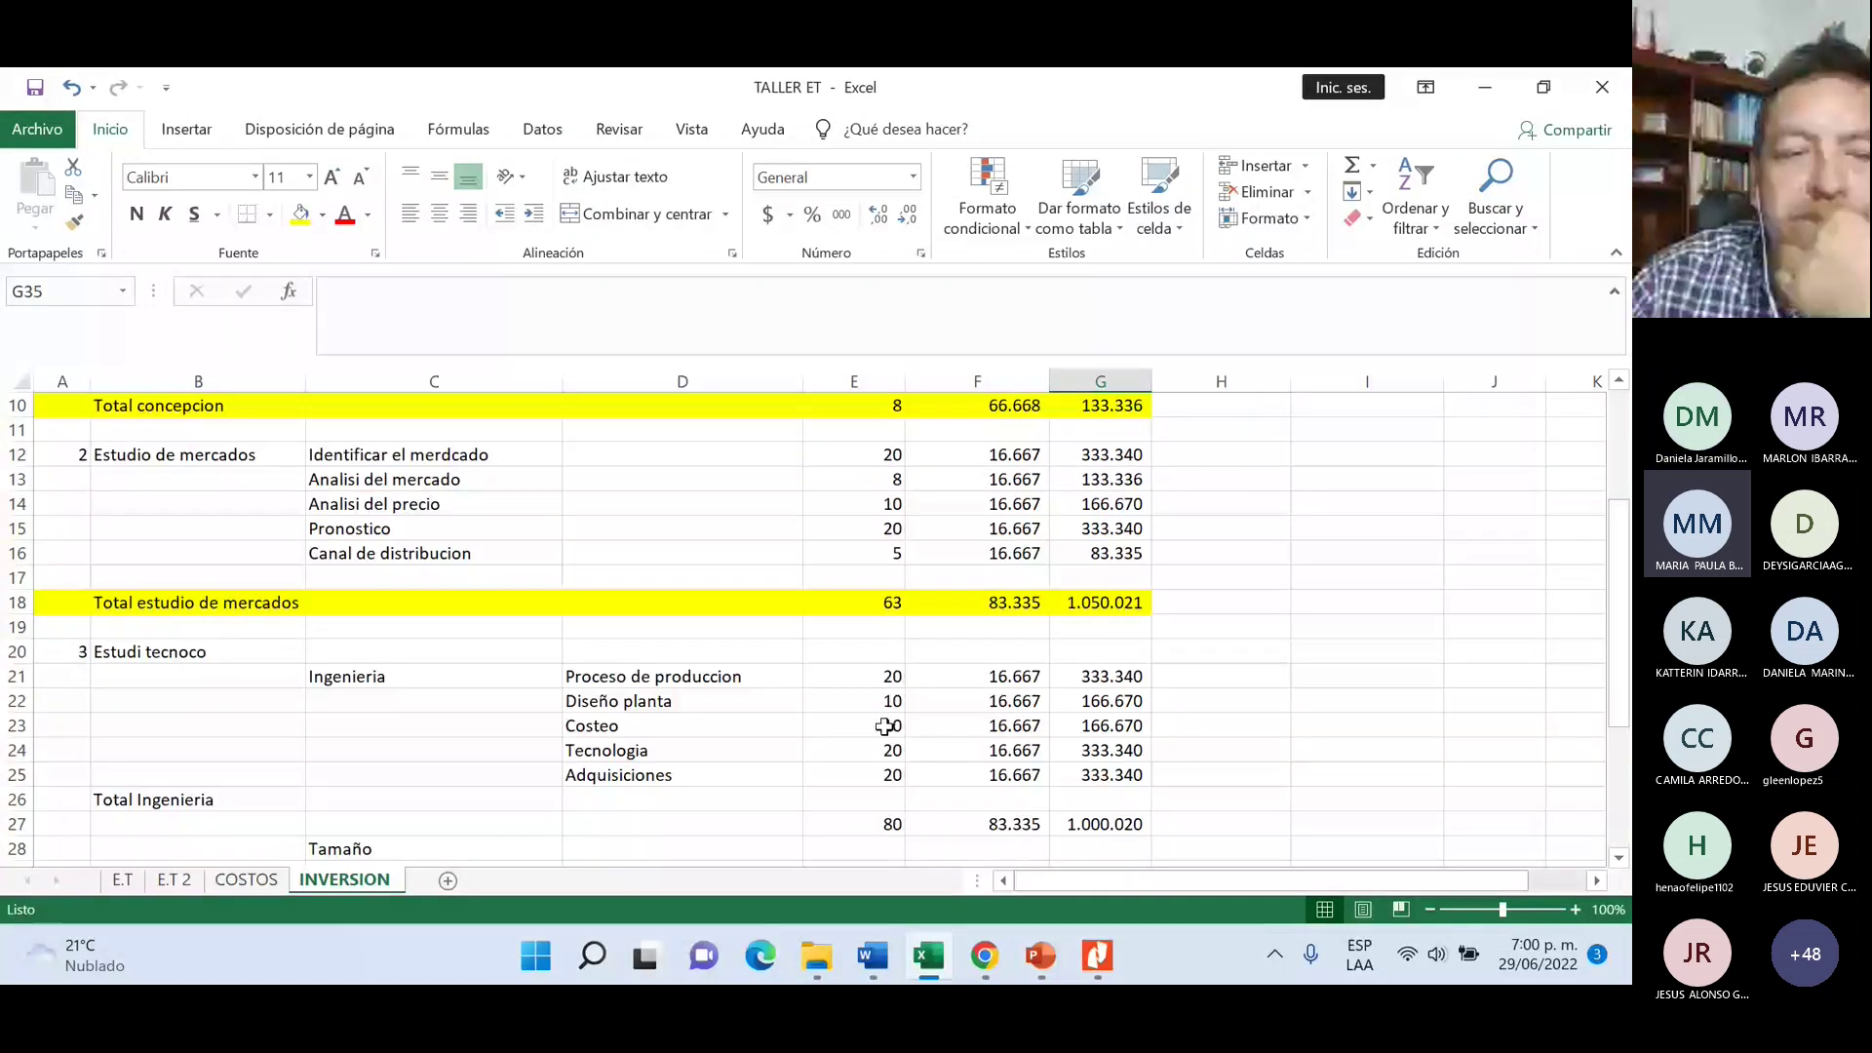
pyautogui.scroll(3, 883, 727)
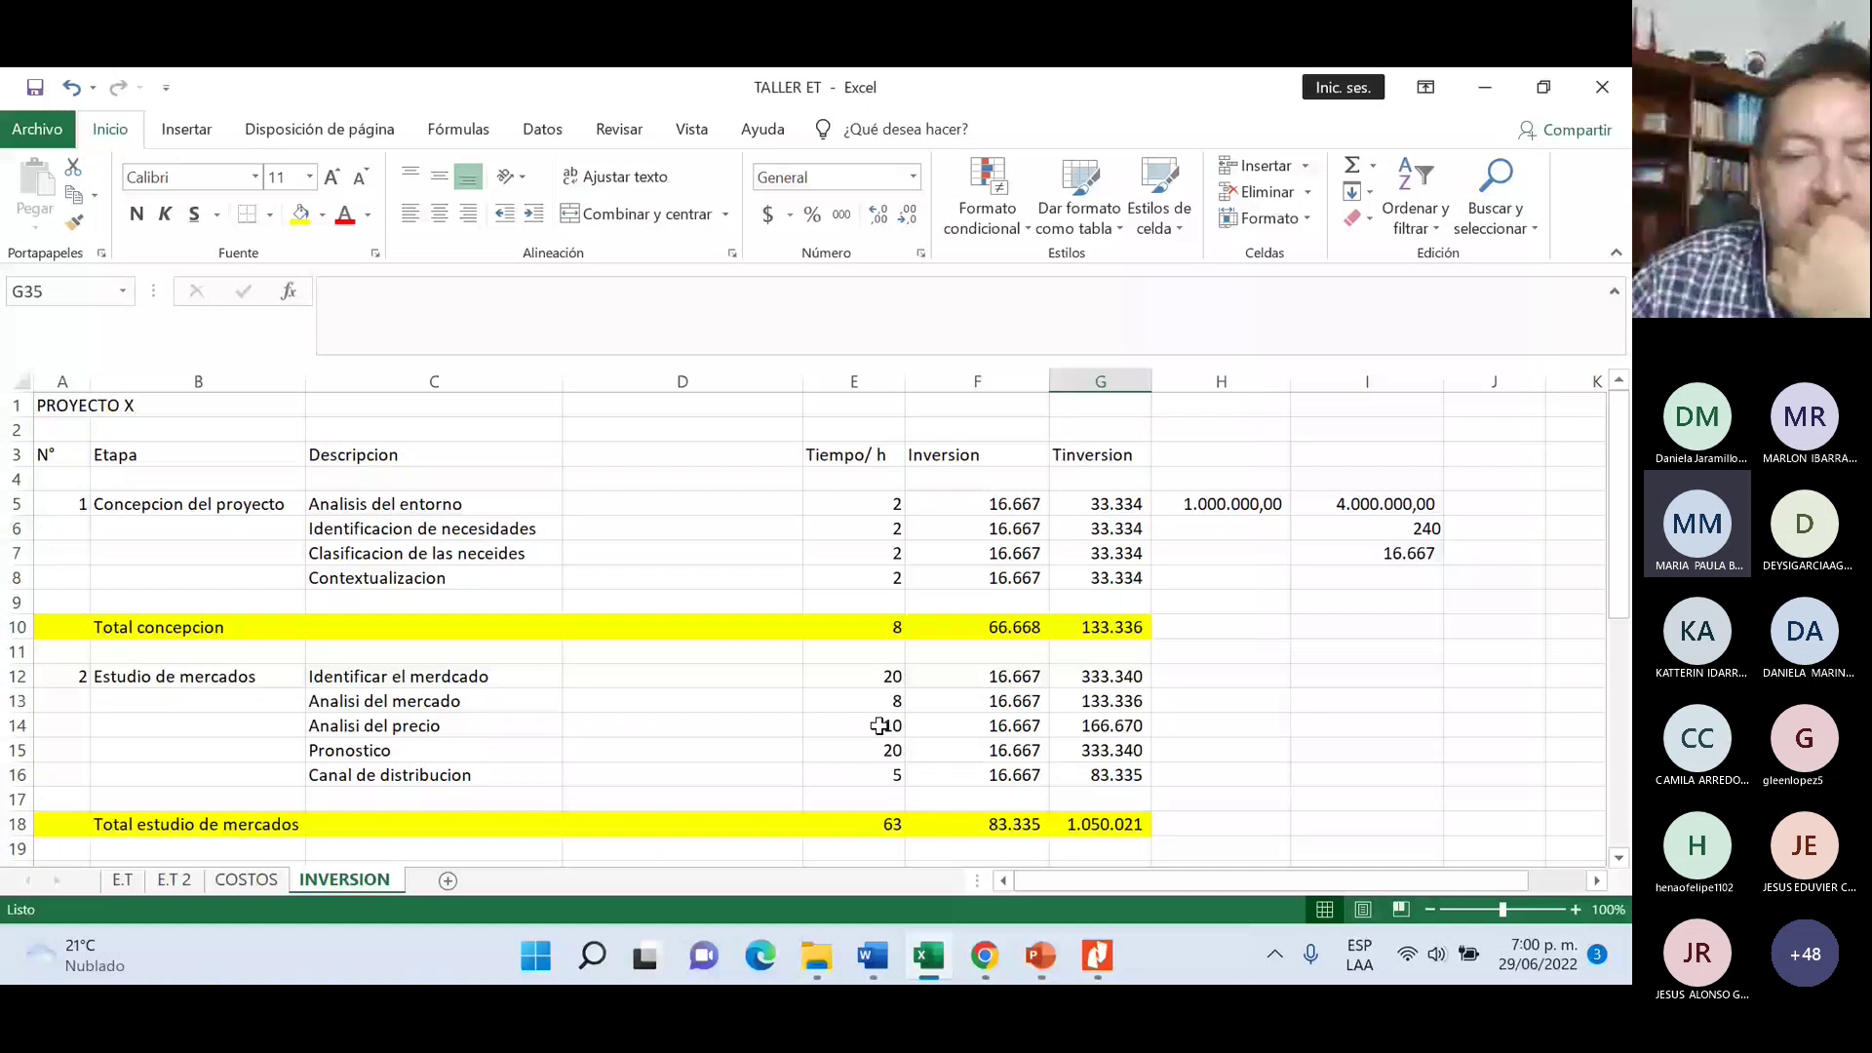
pyautogui.scroll(-1, 881, 726)
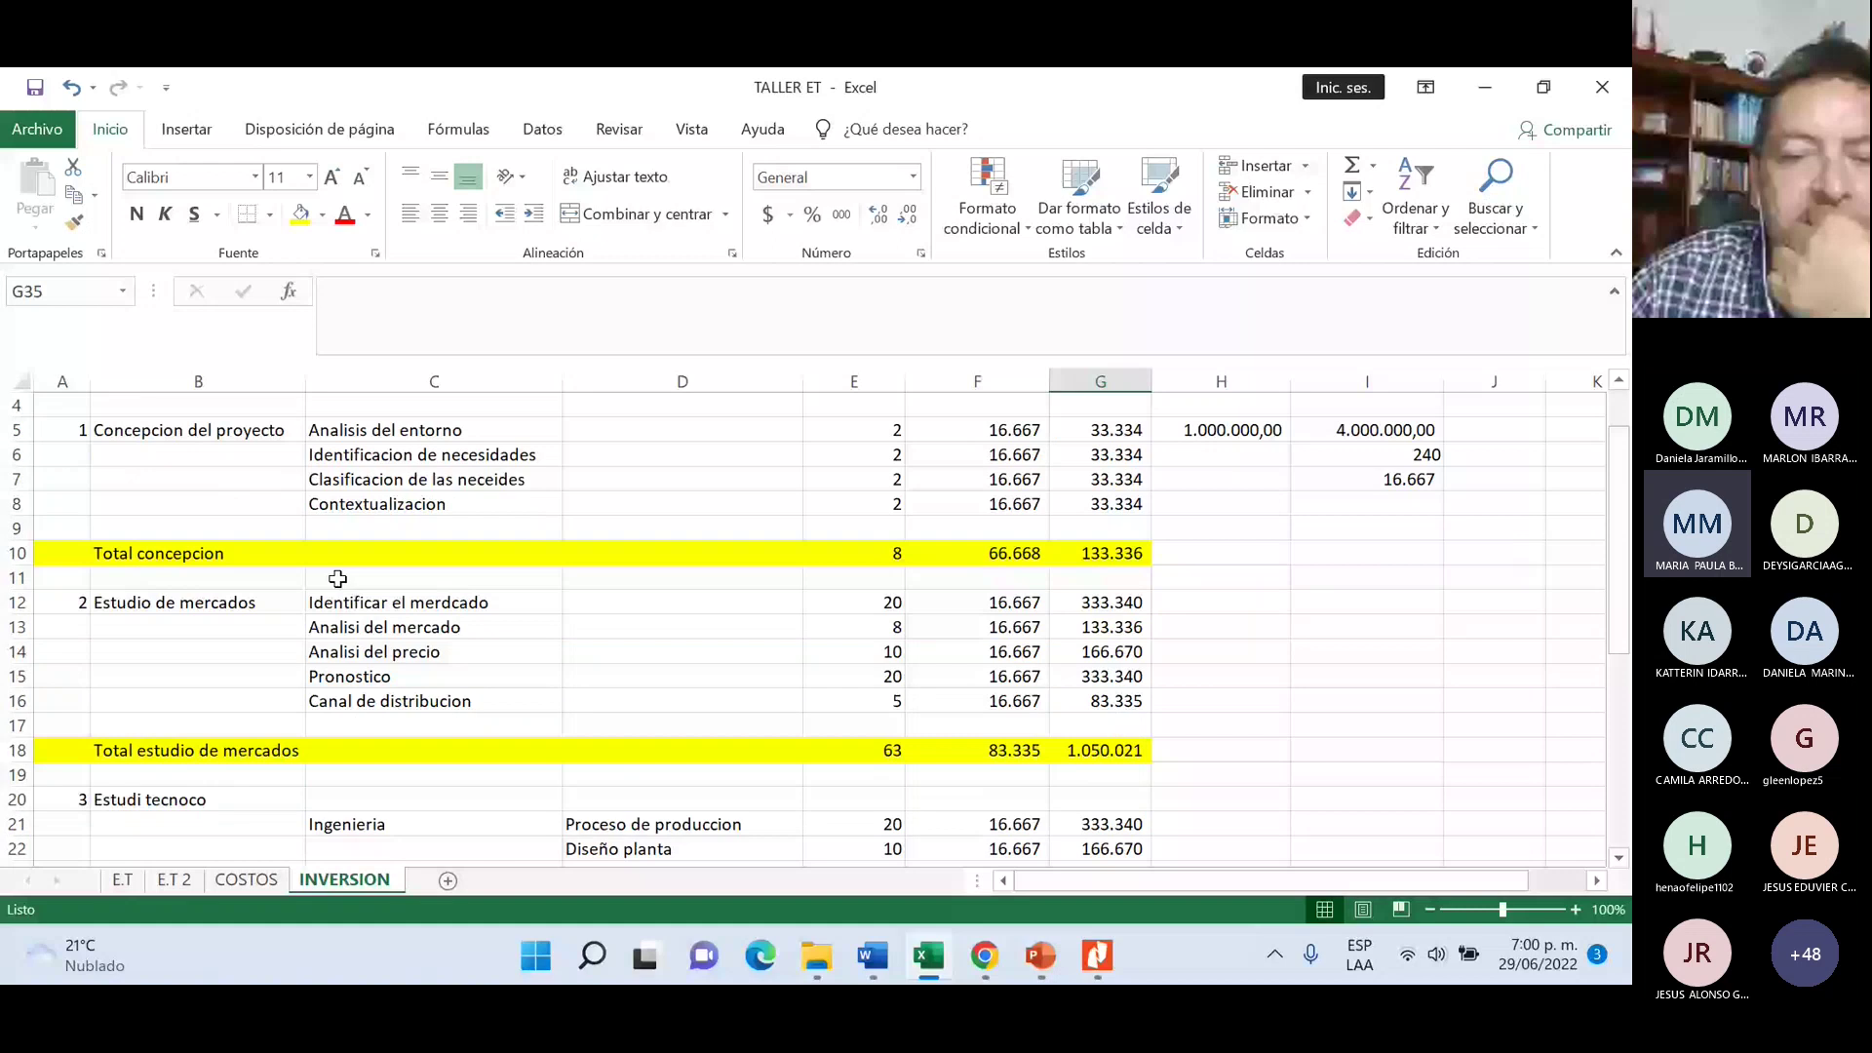
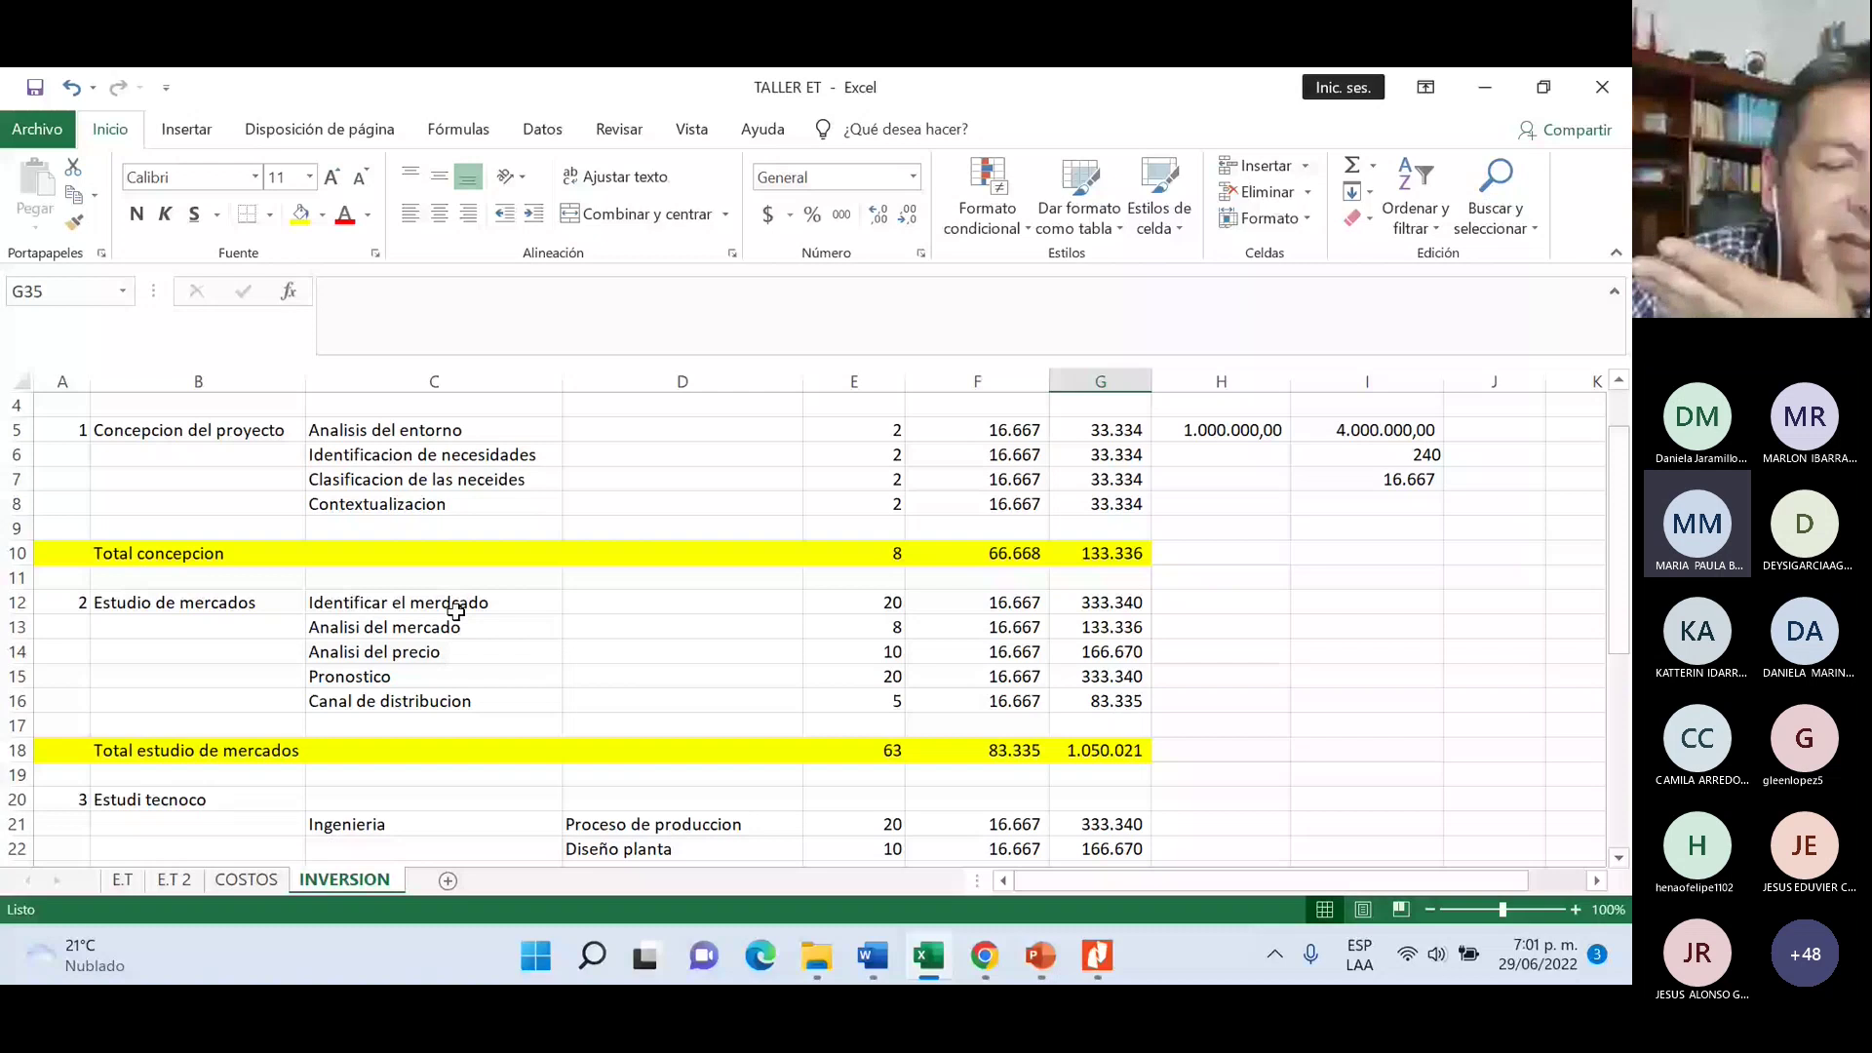
pyautogui.click(420, 676)
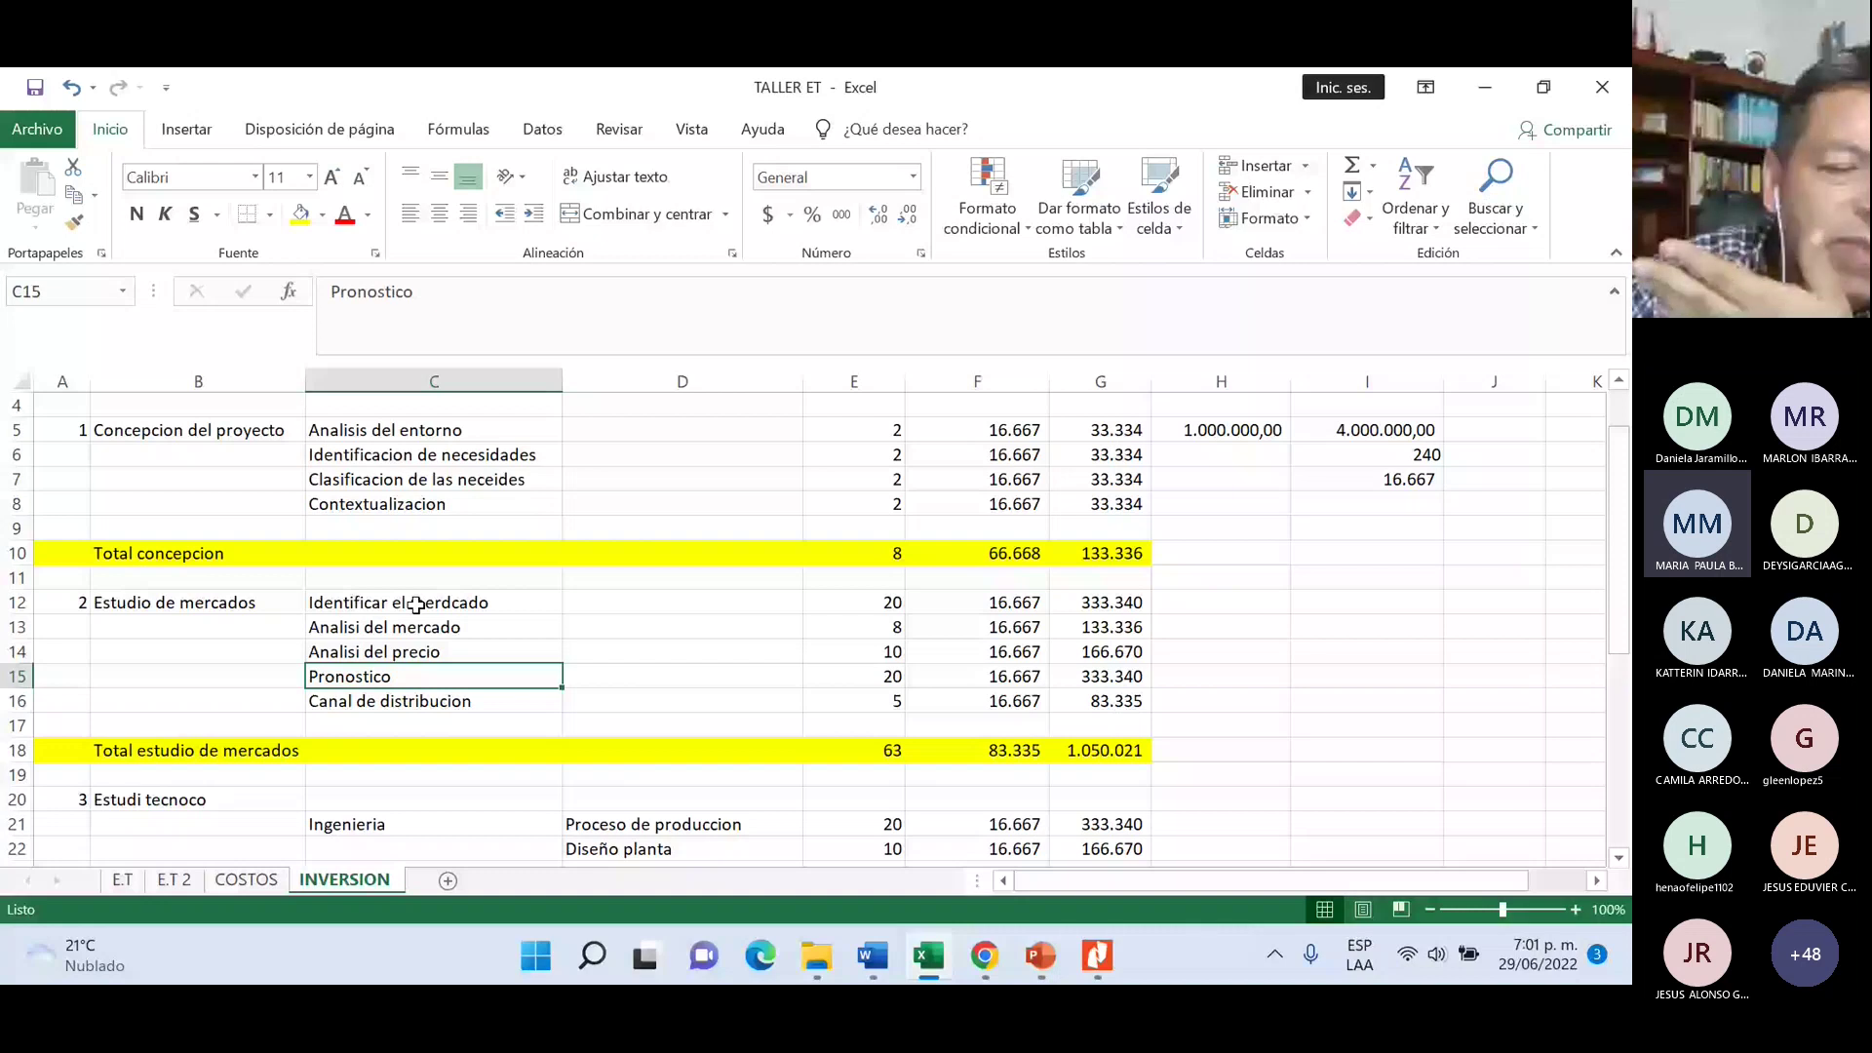
pyautogui.press('Up')
pyautogui.press('Up')
pyautogui.press('Up')
pyautogui.press('Left')
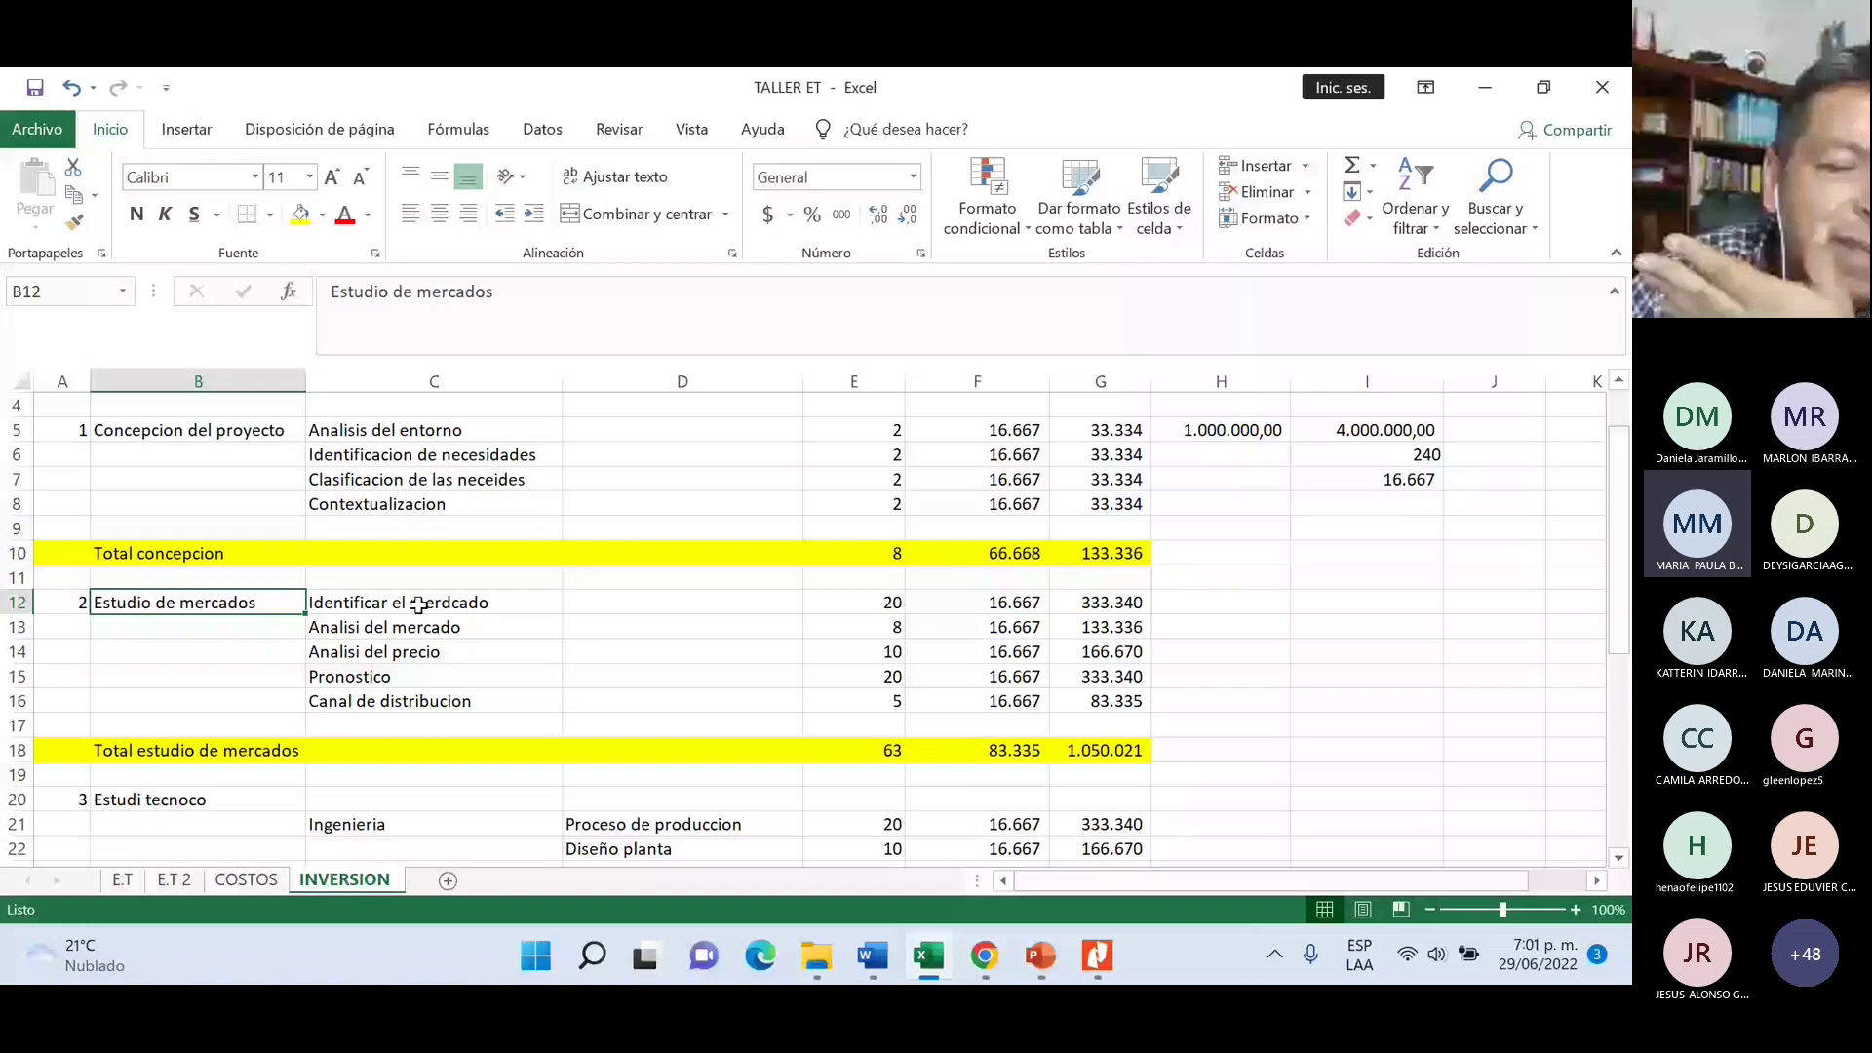
pyautogui.moveTo(419, 604); pyautogui.dragTo(449, 703)
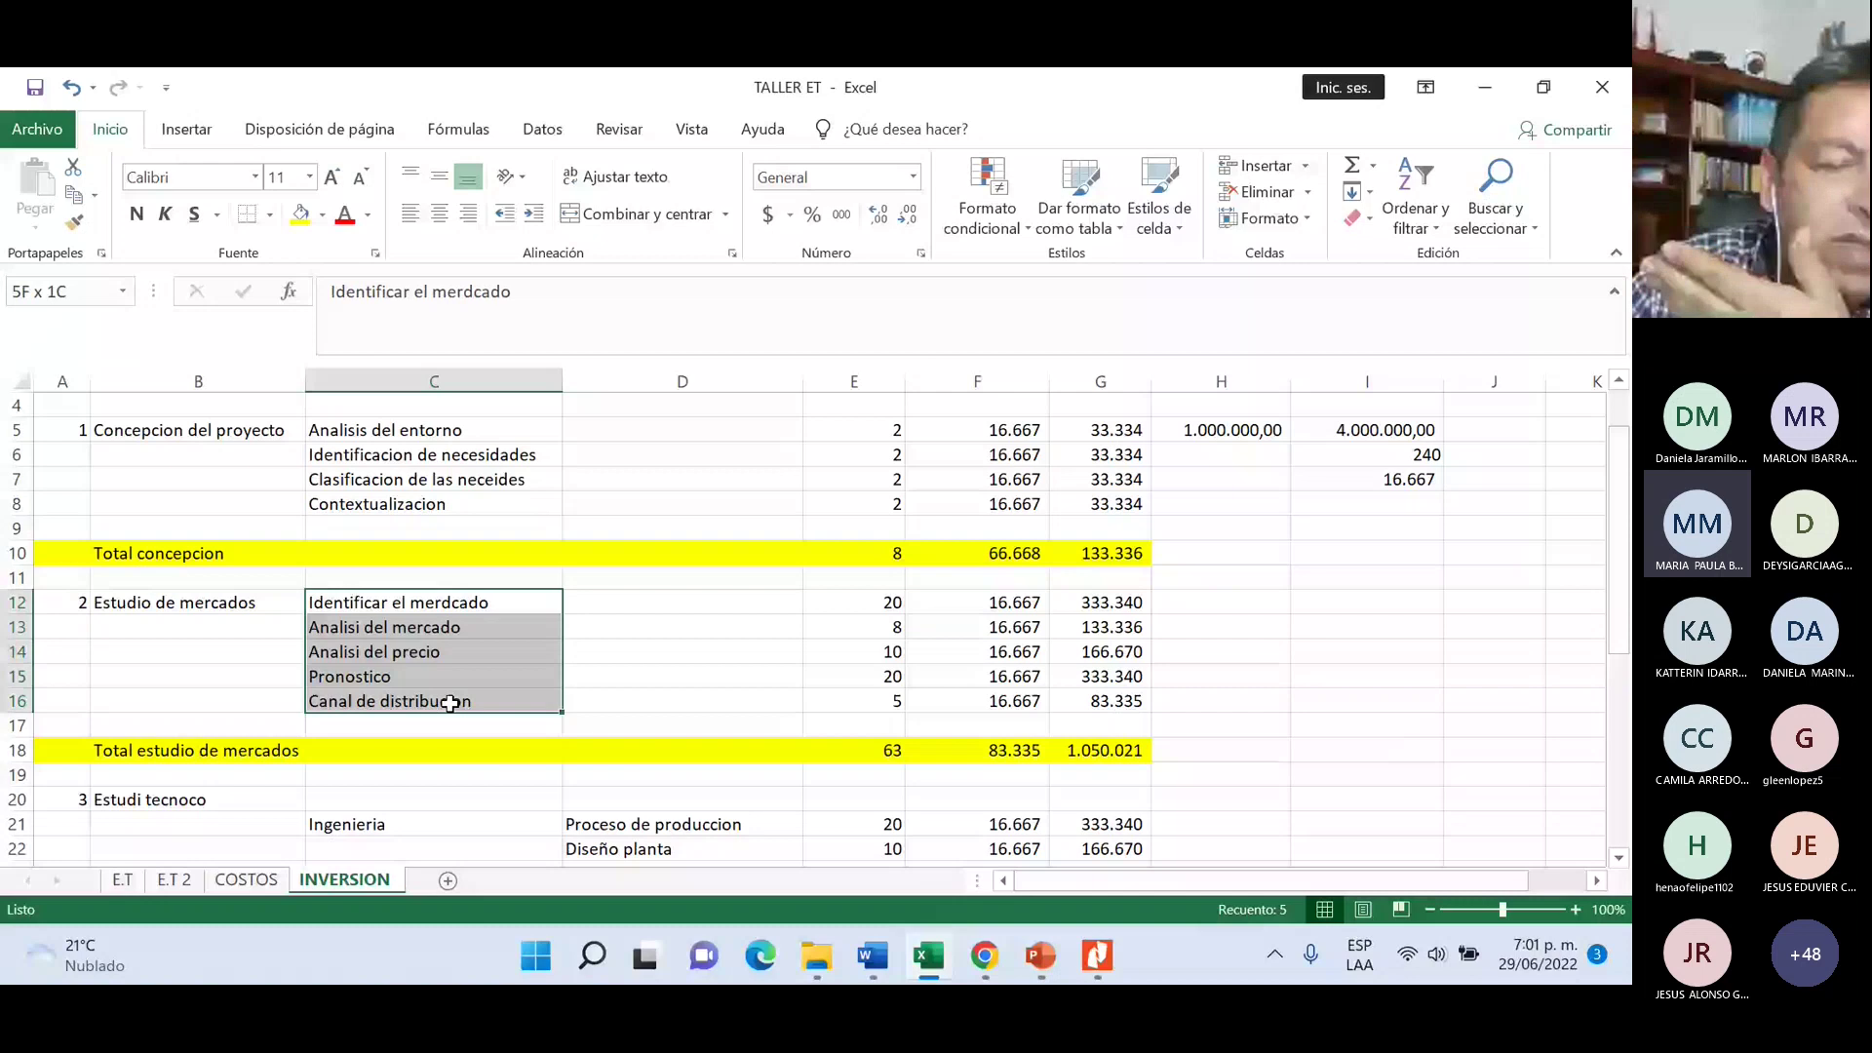
pyautogui.moveTo(449, 703); pyautogui.dragTo(450, 703)
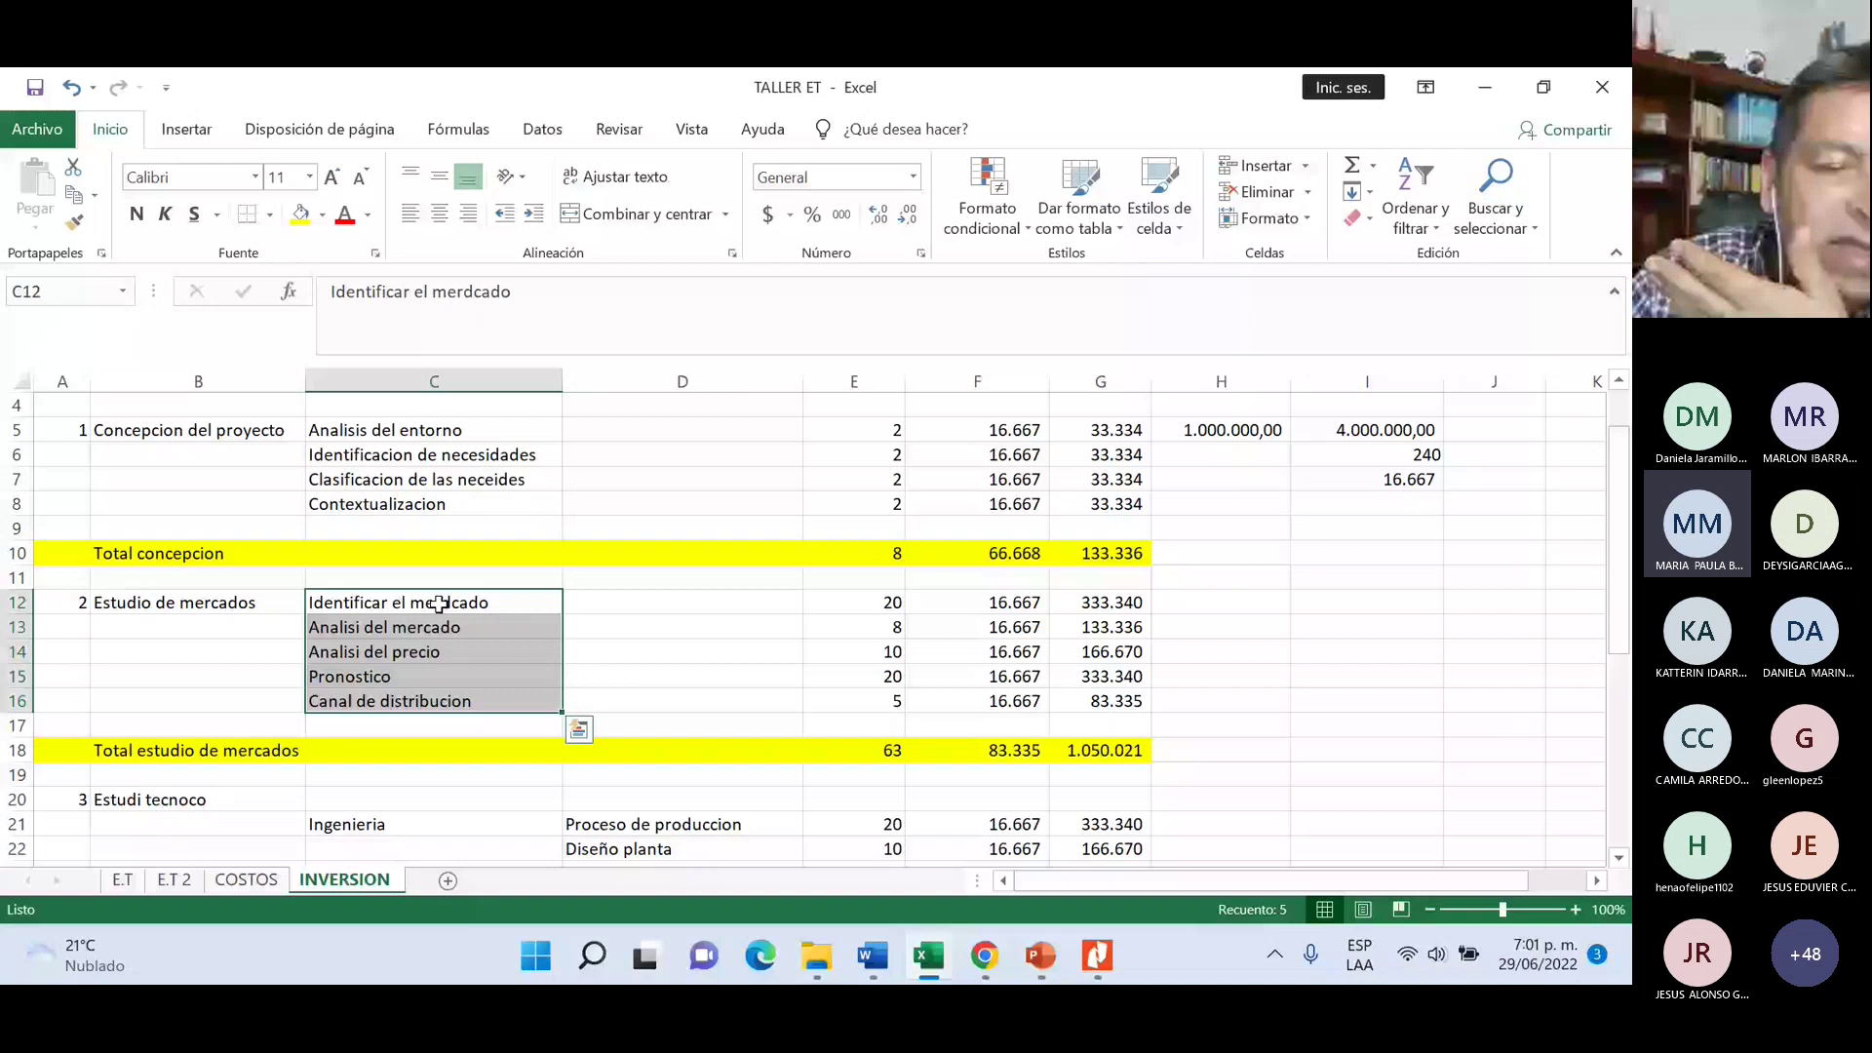
pyautogui.click(855, 603)
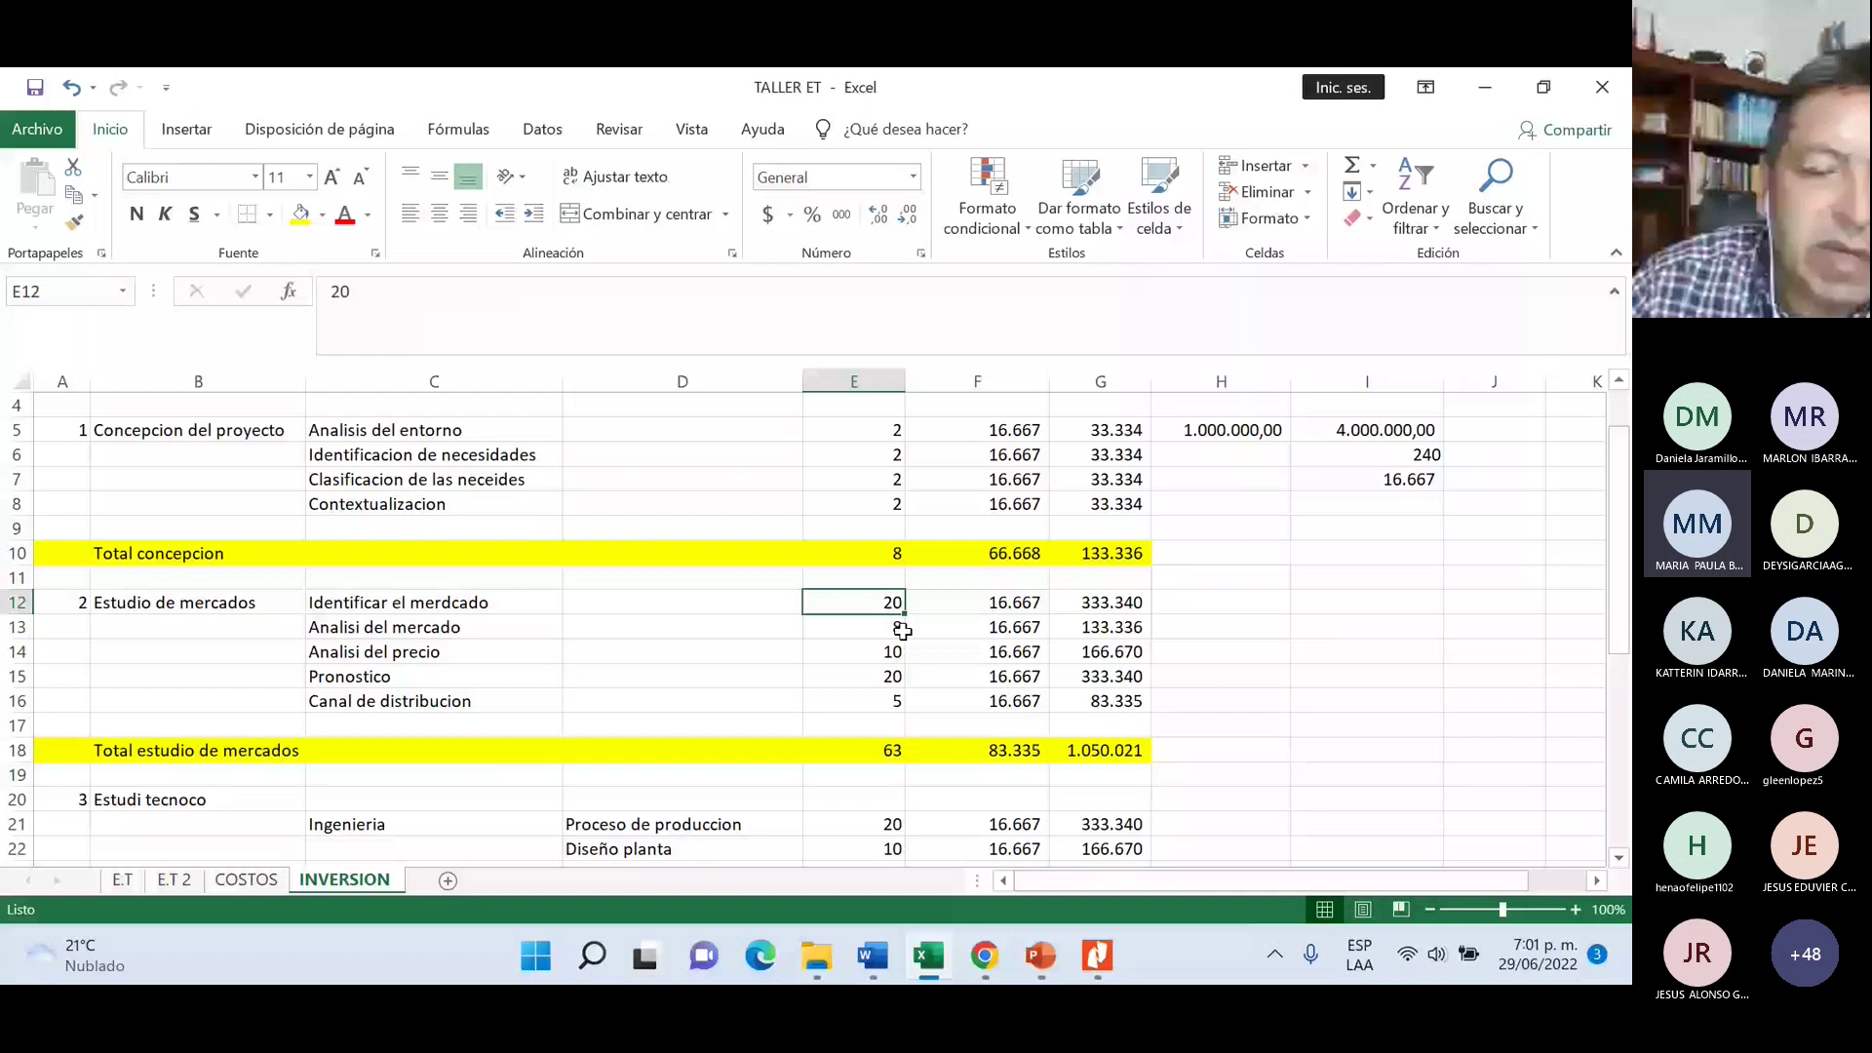
pyautogui.press('Down')
pyautogui.press('Down')
pyautogui.press('Down')
pyautogui.press('Down')
pyautogui.press('Down')
pyautogui.press('Down')
pyautogui.press('Right')
pyautogui.press('Right')
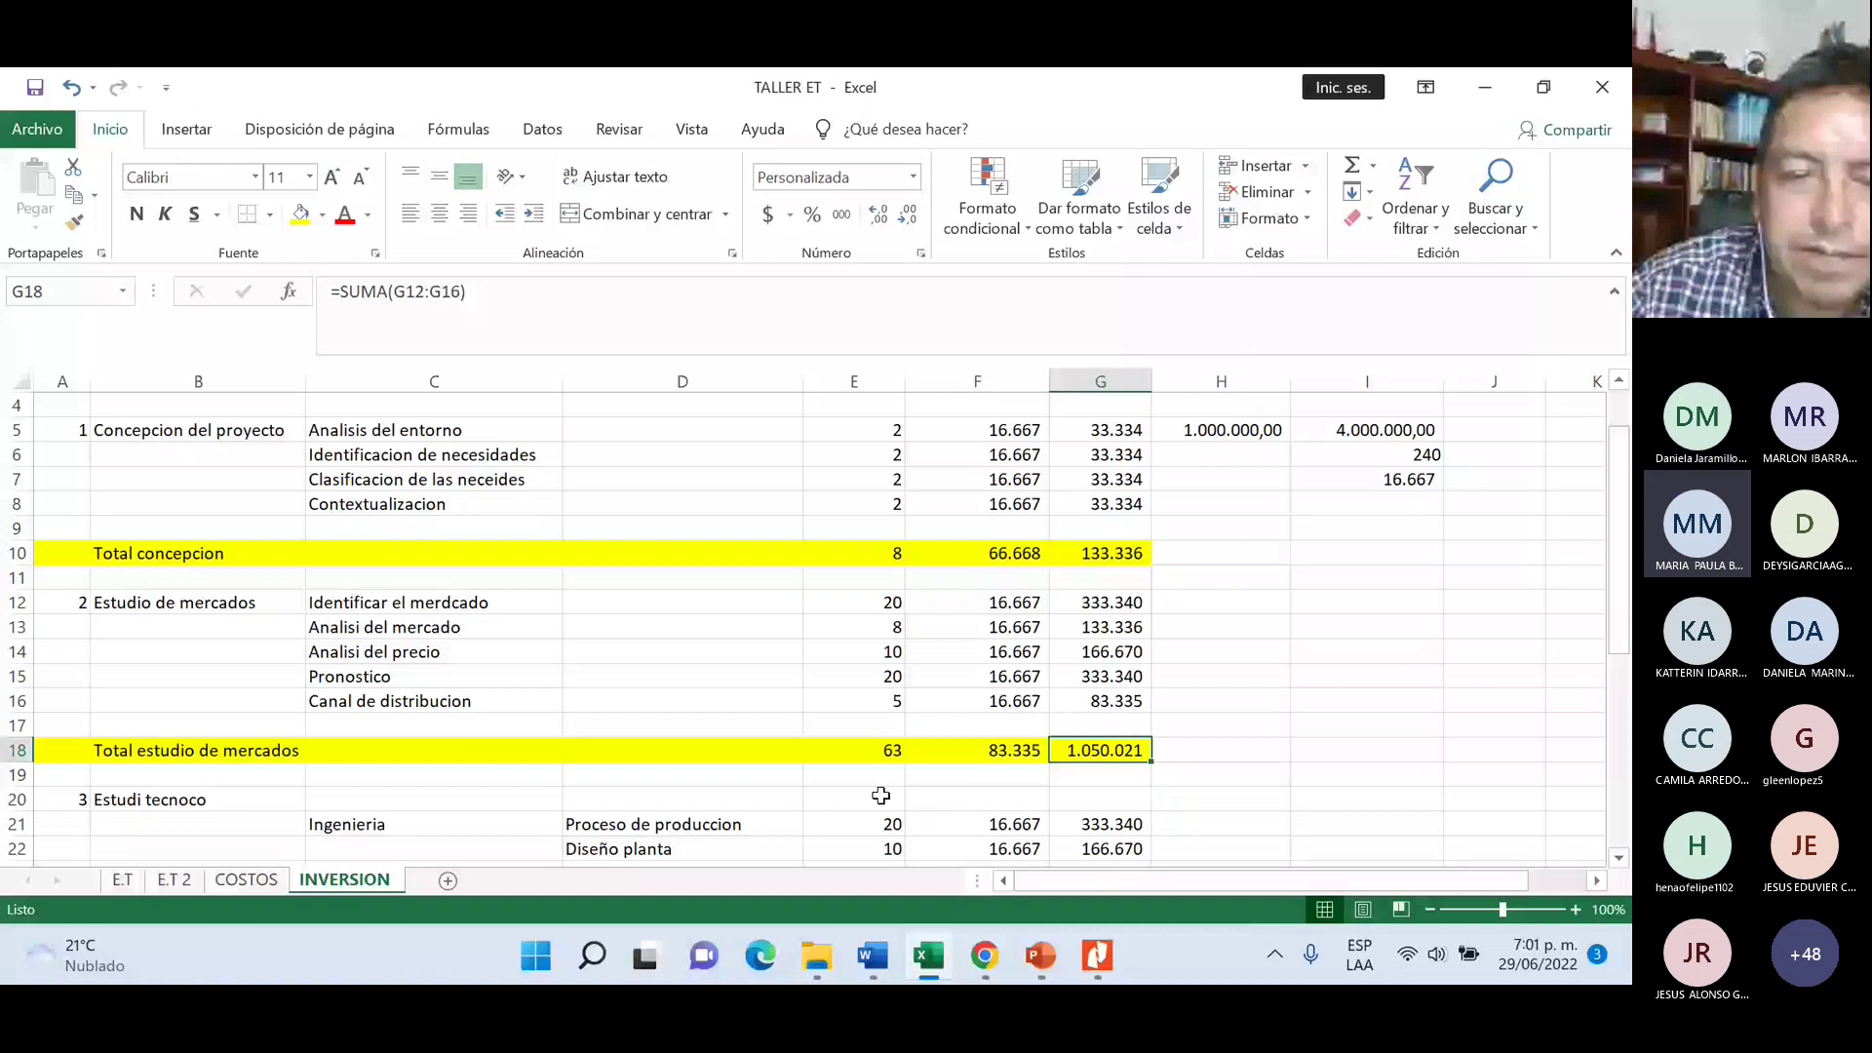
# - Review the Ingenieria activities in D21:D25 and the formulas of their investment totals in F27 and G27
pyautogui.scroll(-4, 411, 624)
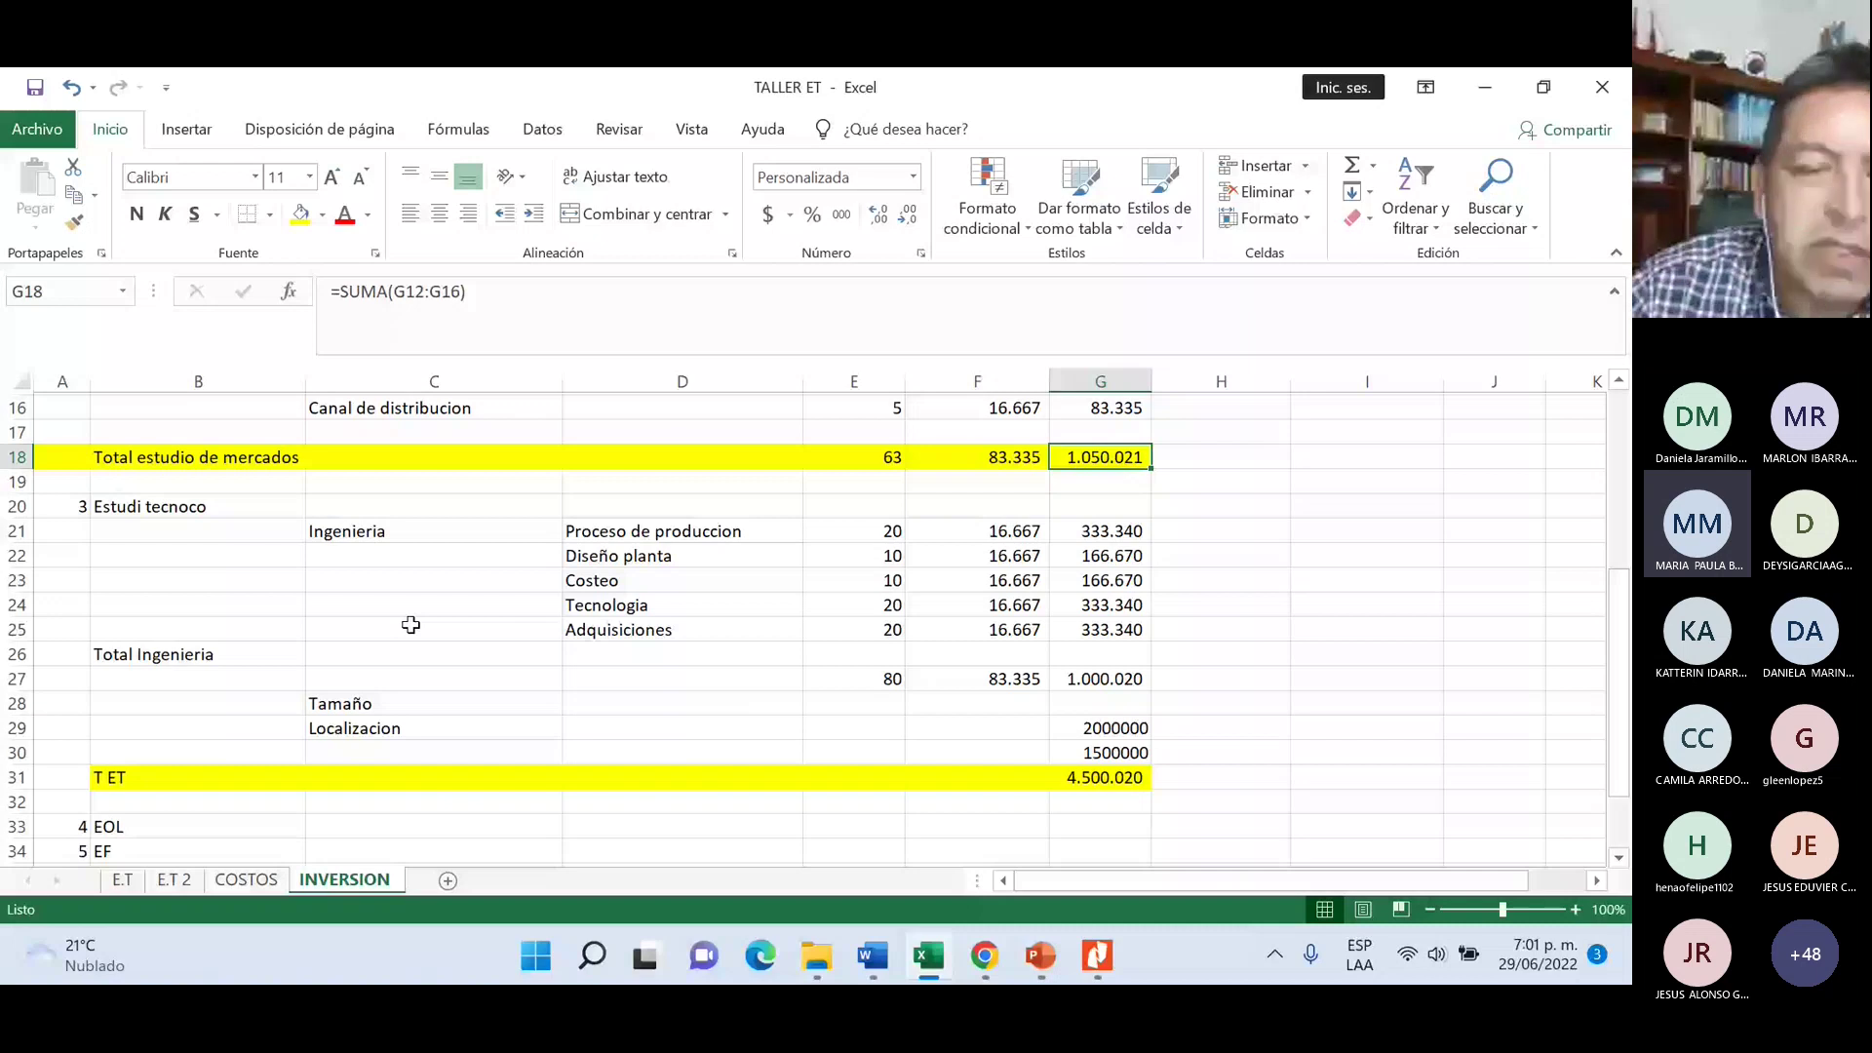
pyautogui.moveTo(673, 530); pyautogui.dragTo(693, 561)
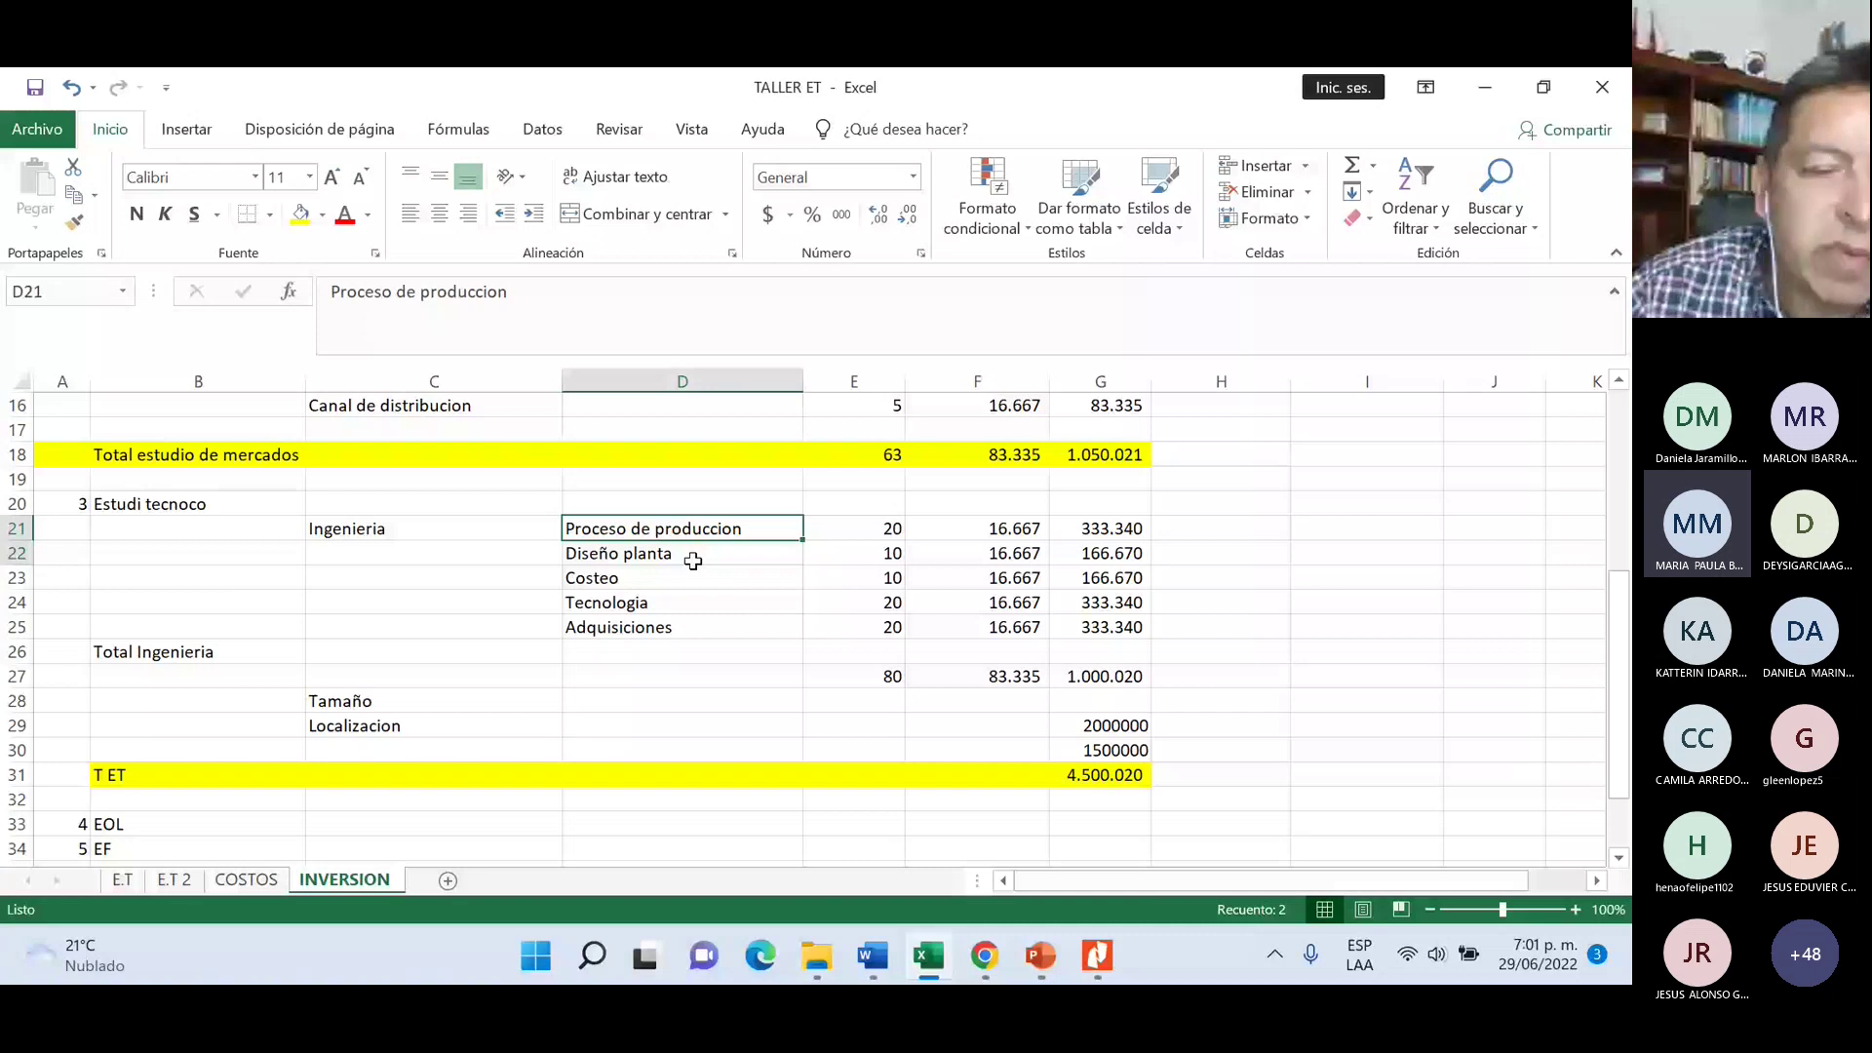
pyautogui.hotkey('shift', 'Up')
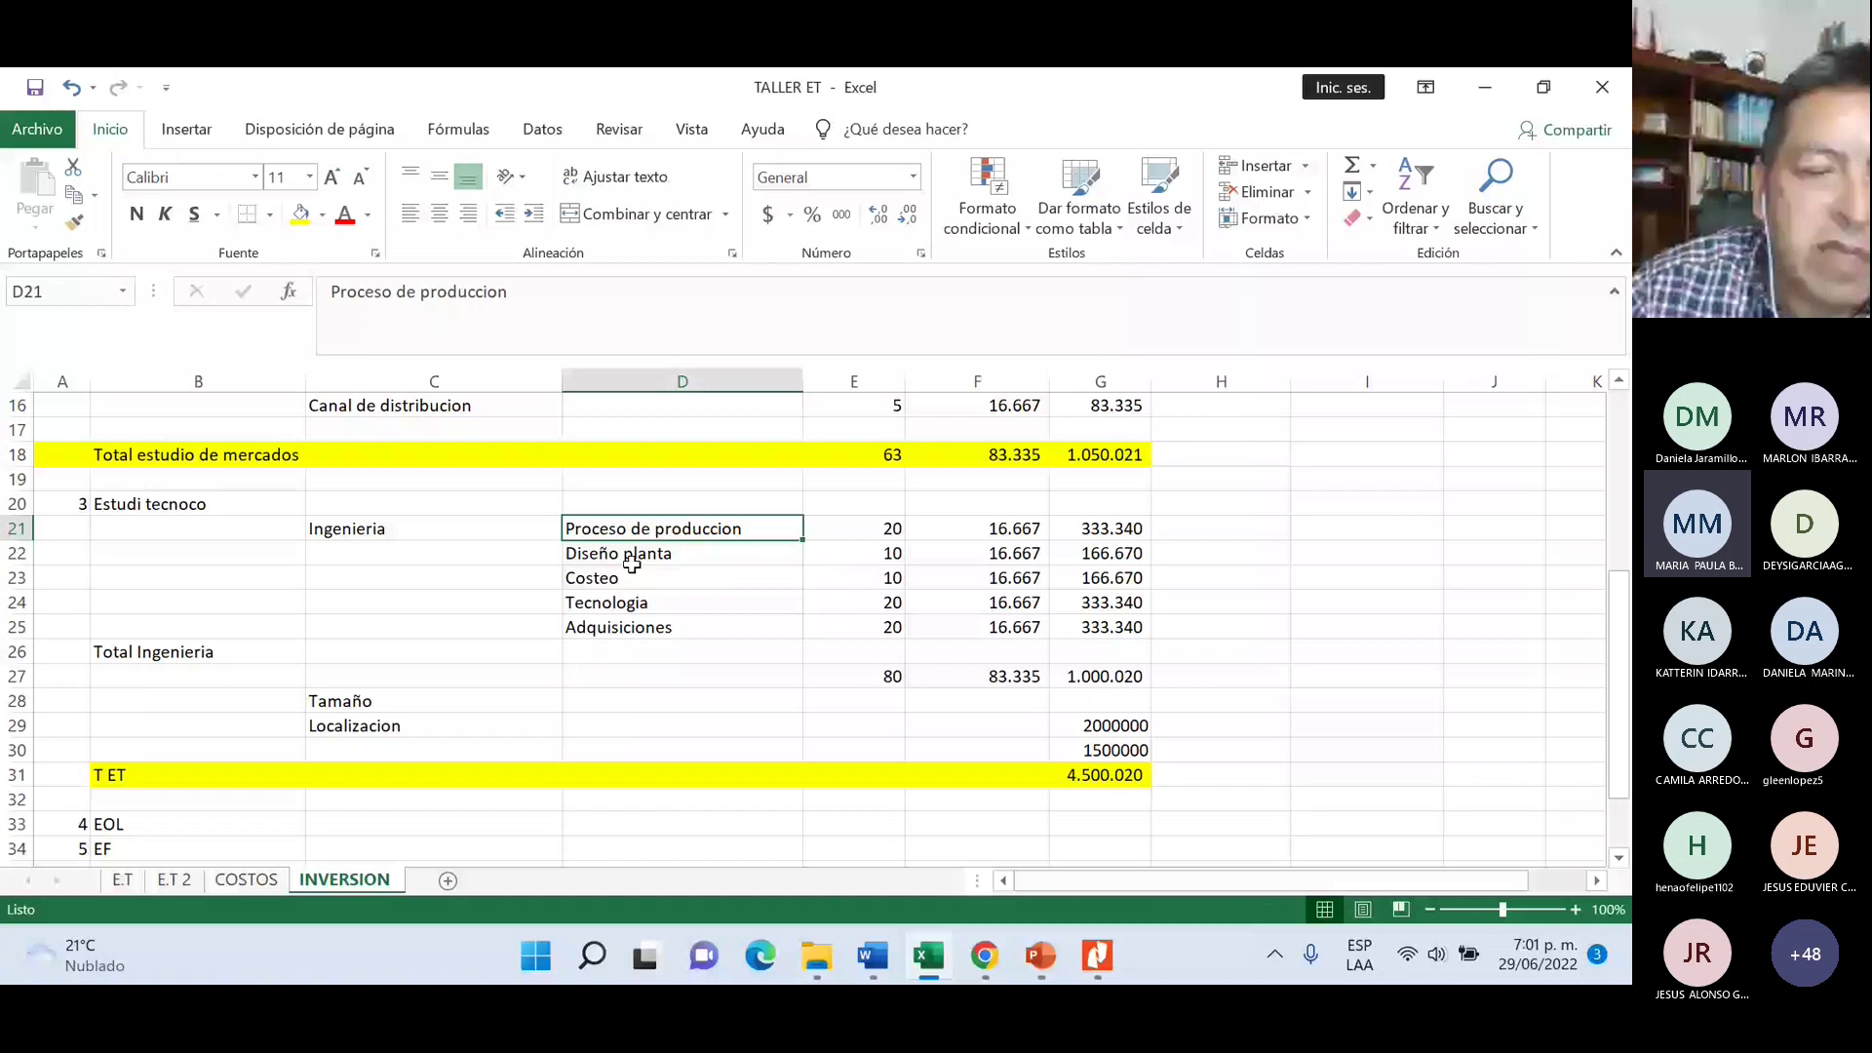
pyautogui.click(635, 579)
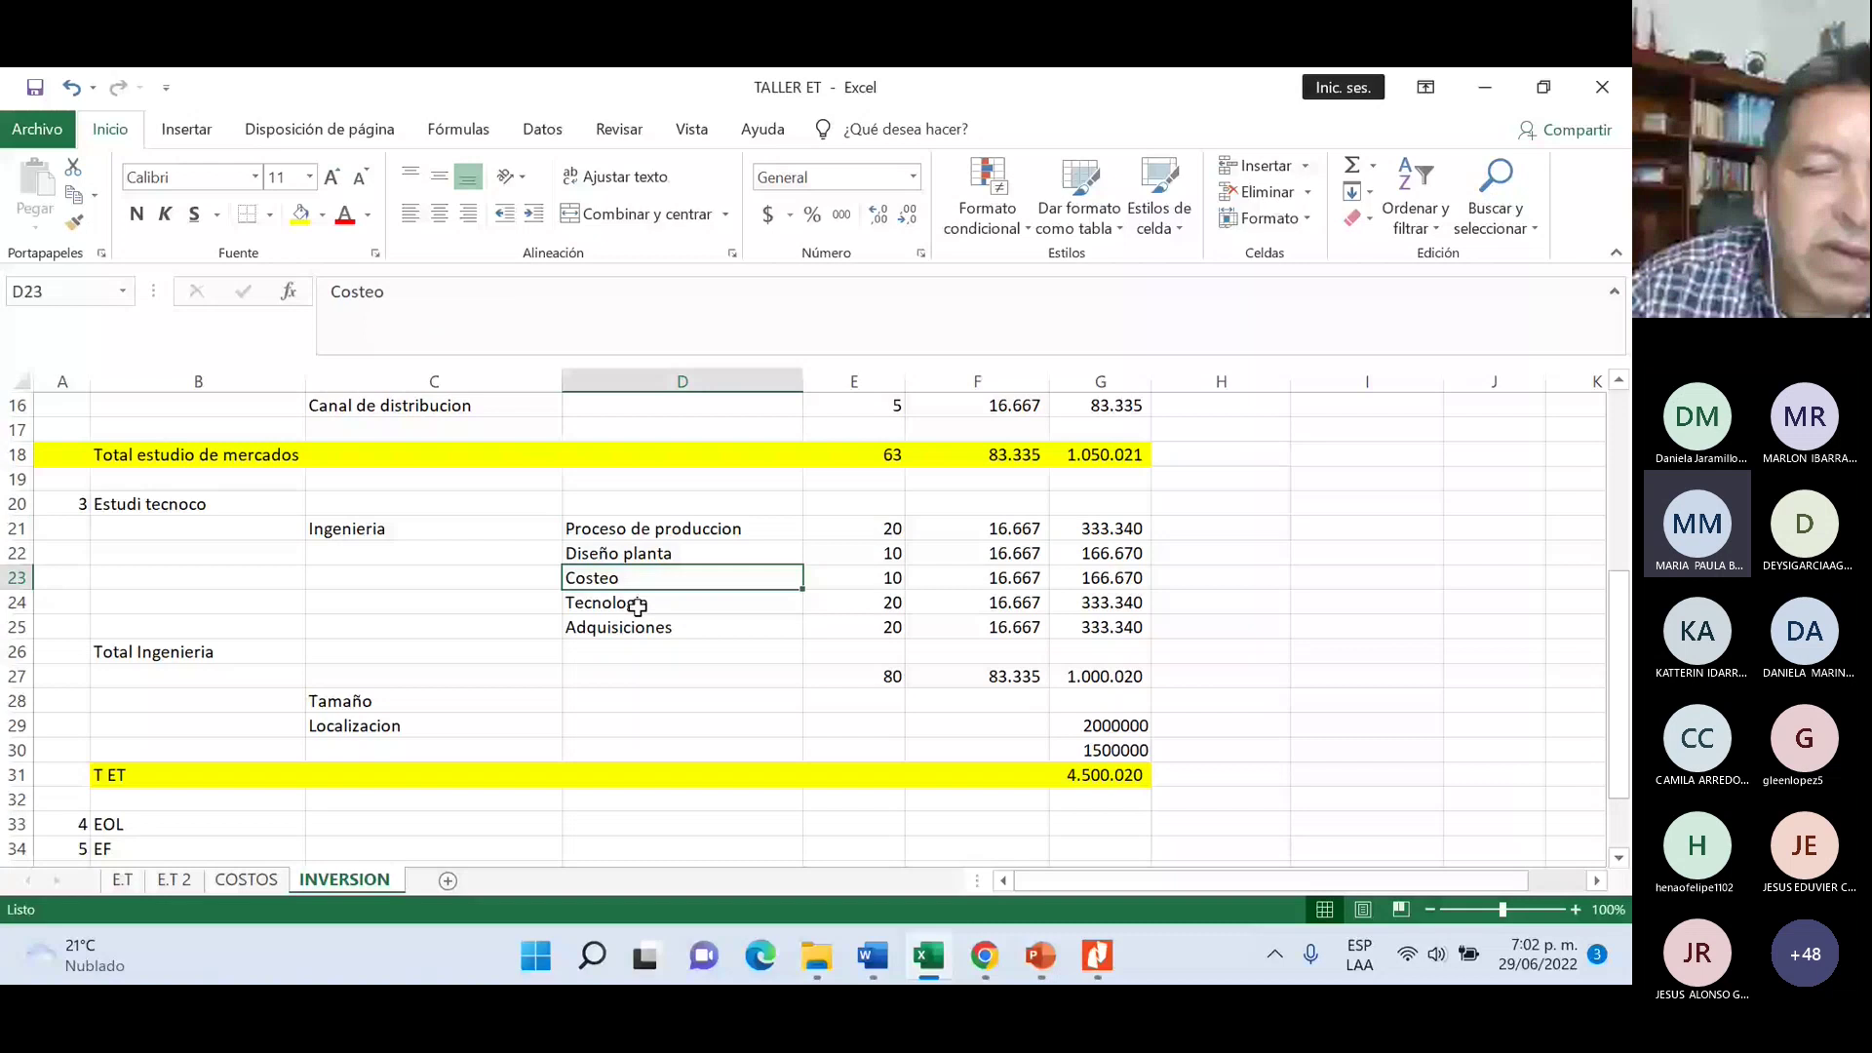
pyautogui.moveTo(634, 528); pyautogui.dragTo(634, 627)
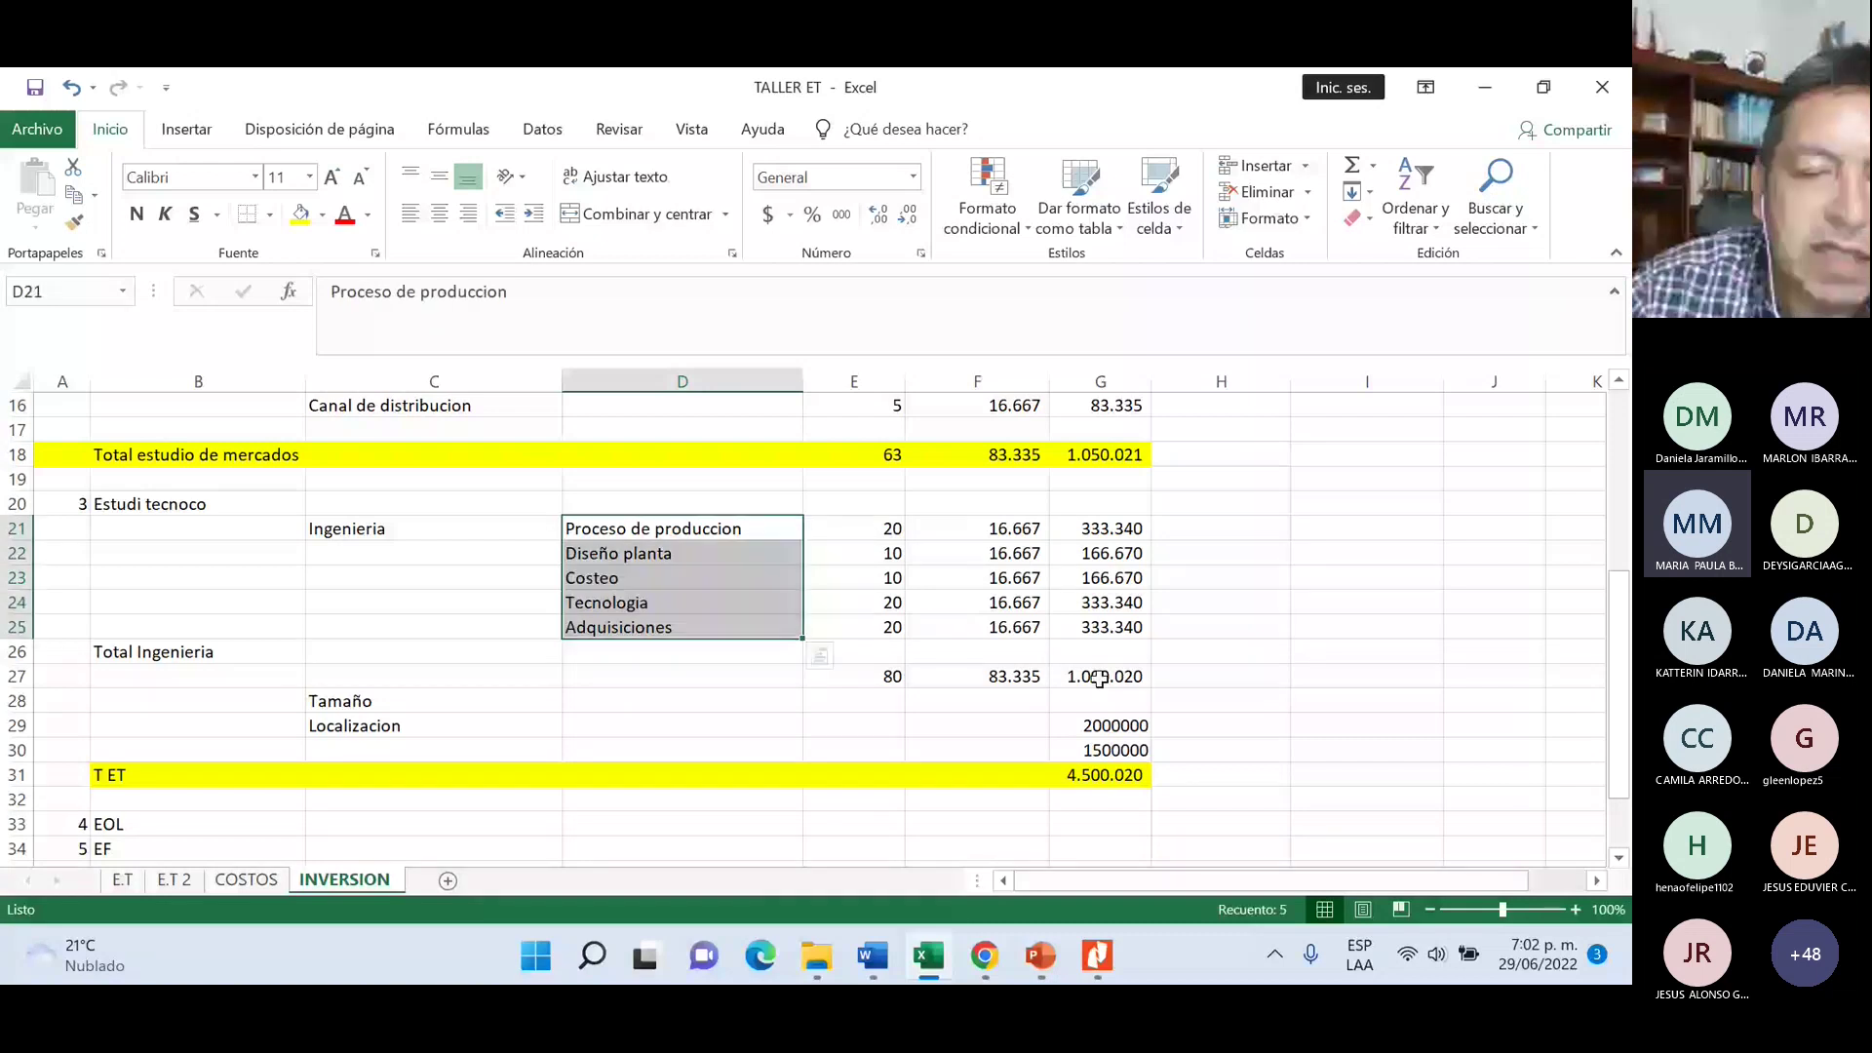
pyautogui.click(1024, 678)
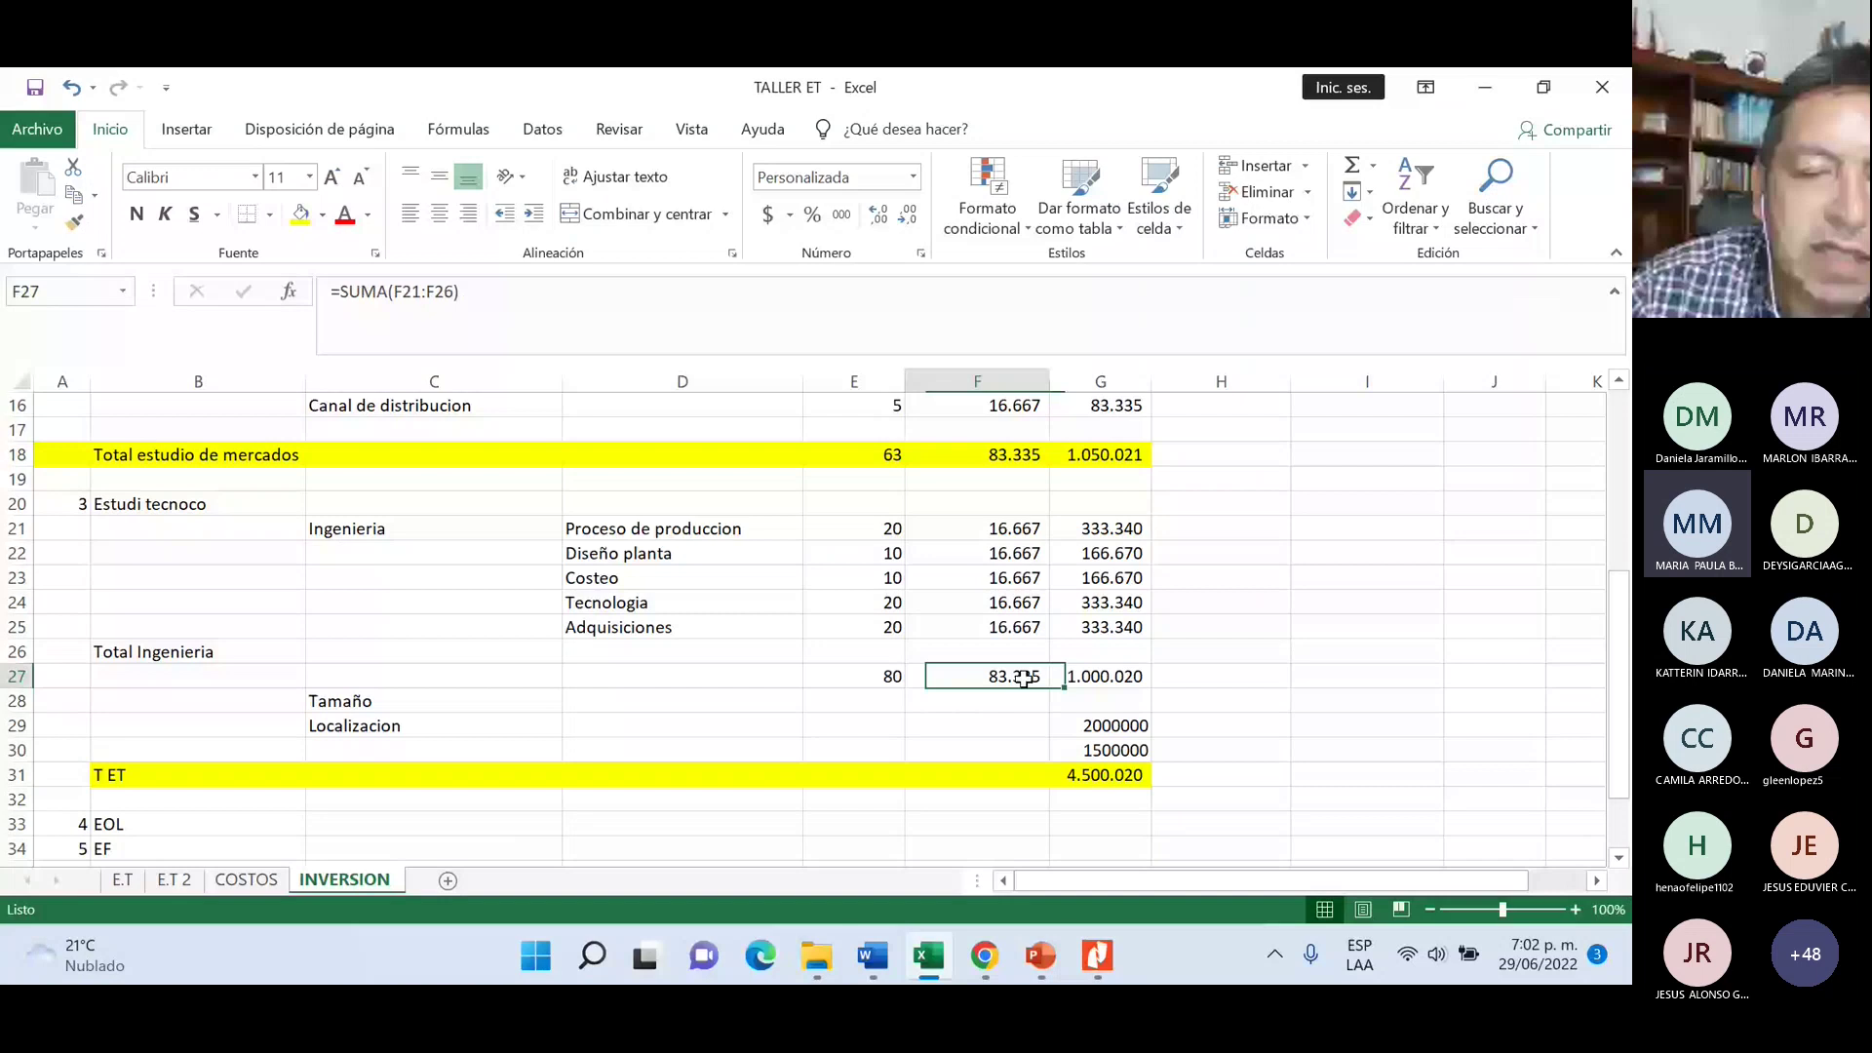
pyautogui.click(1114, 680)
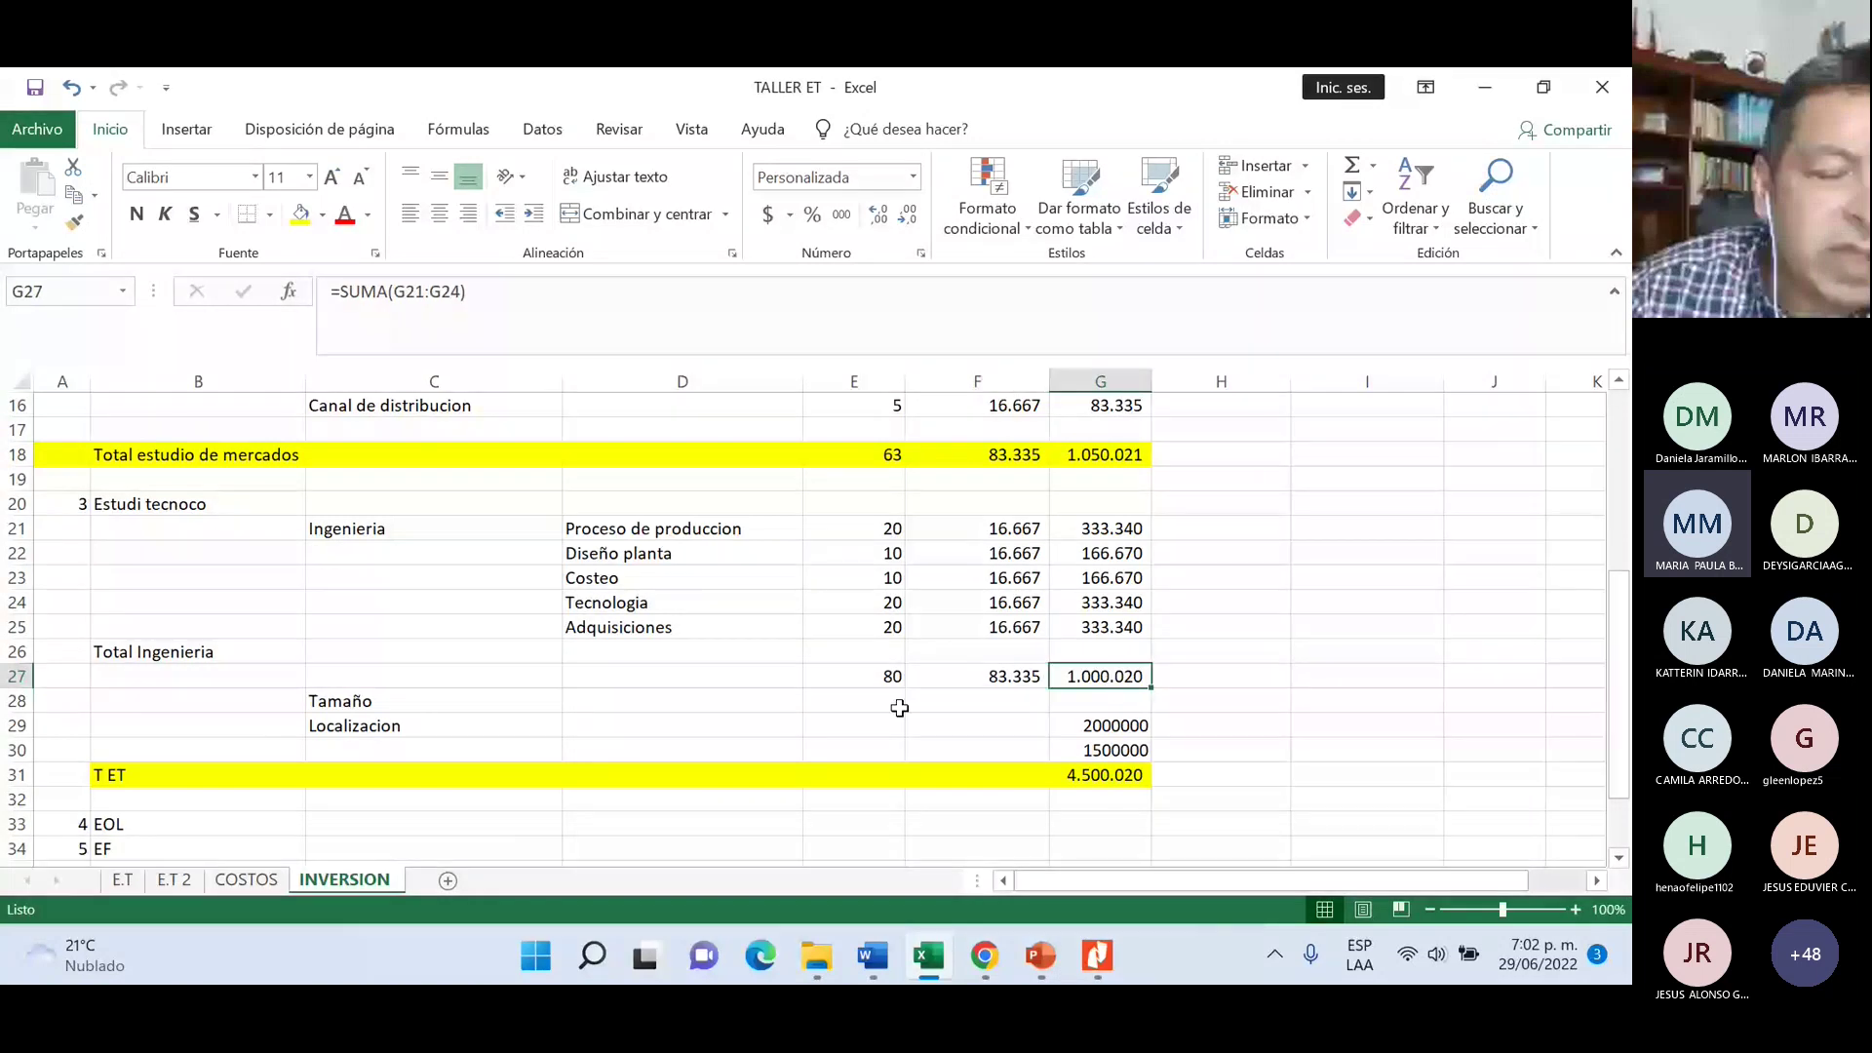
# - Review the Tamaño and Localizacion rows, their investments in G29:G30 and the T ET total formula in G31
pyautogui.click(390, 708)
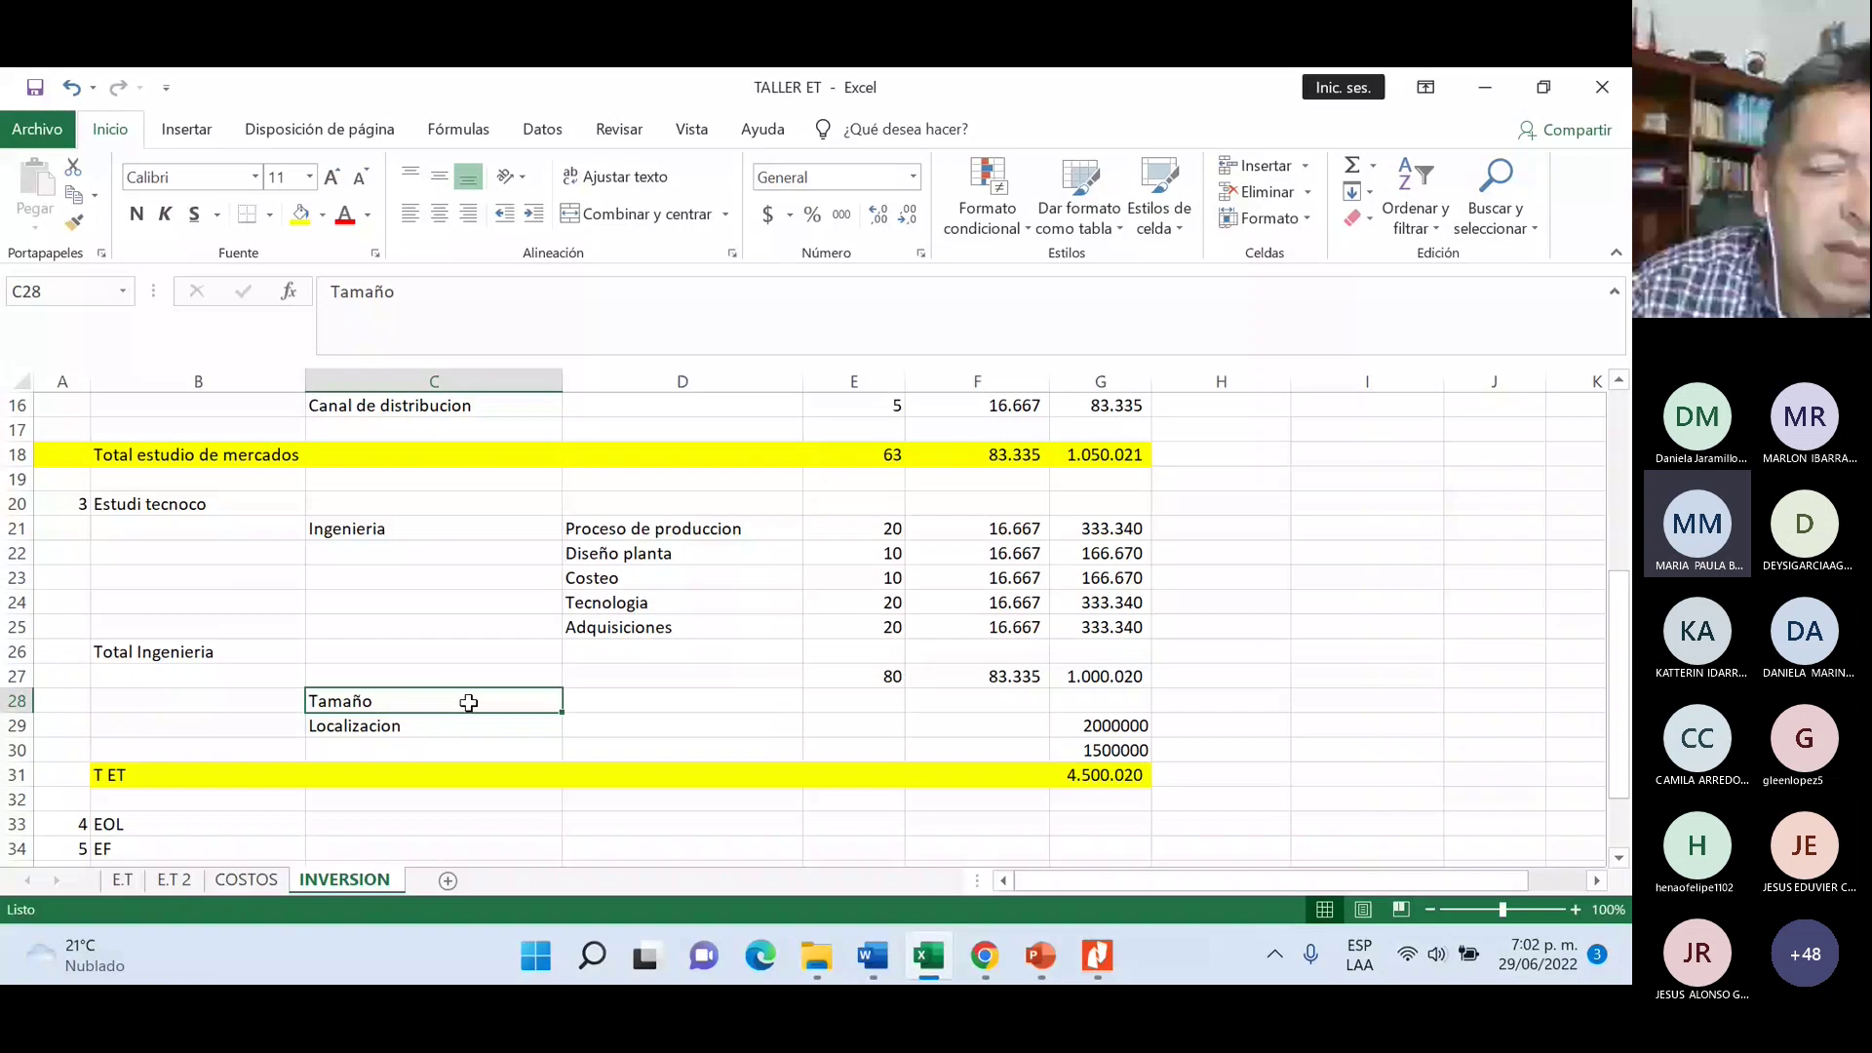
pyautogui.moveTo(378, 730); pyautogui.dragTo(1093, 754)
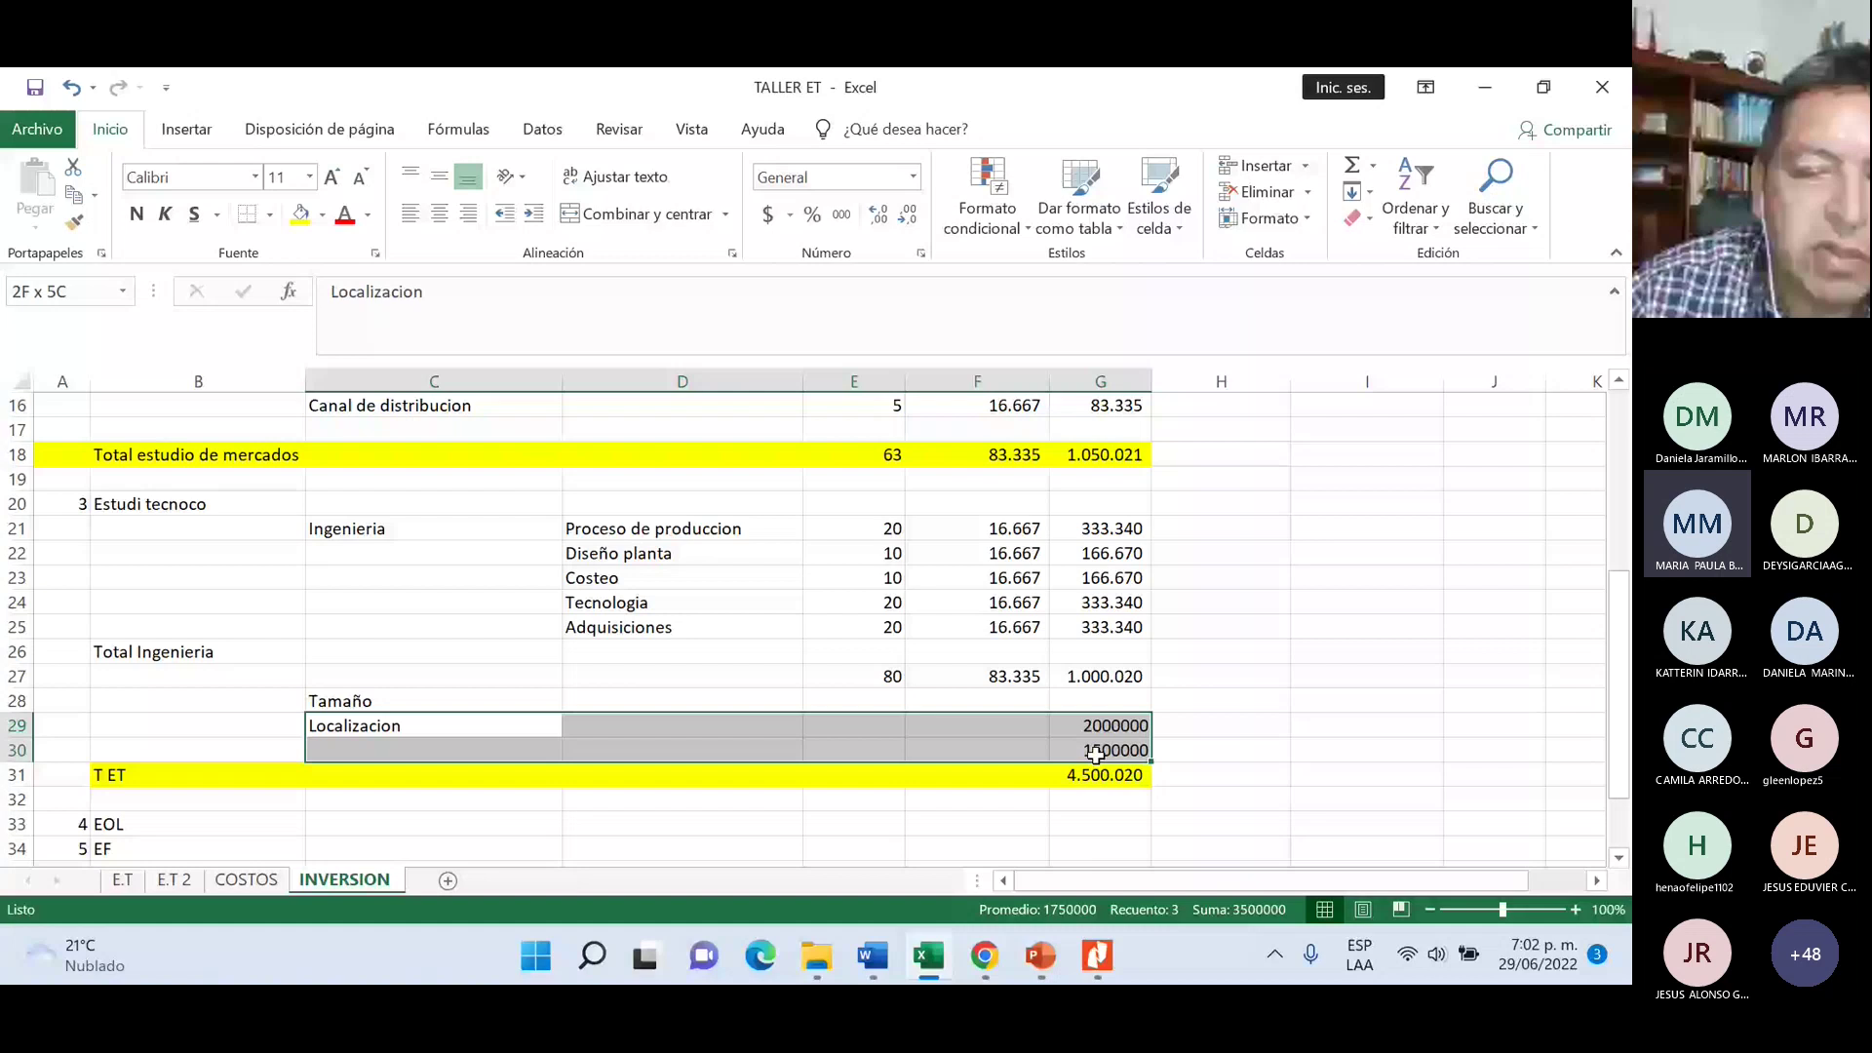
pyautogui.click(1094, 753)
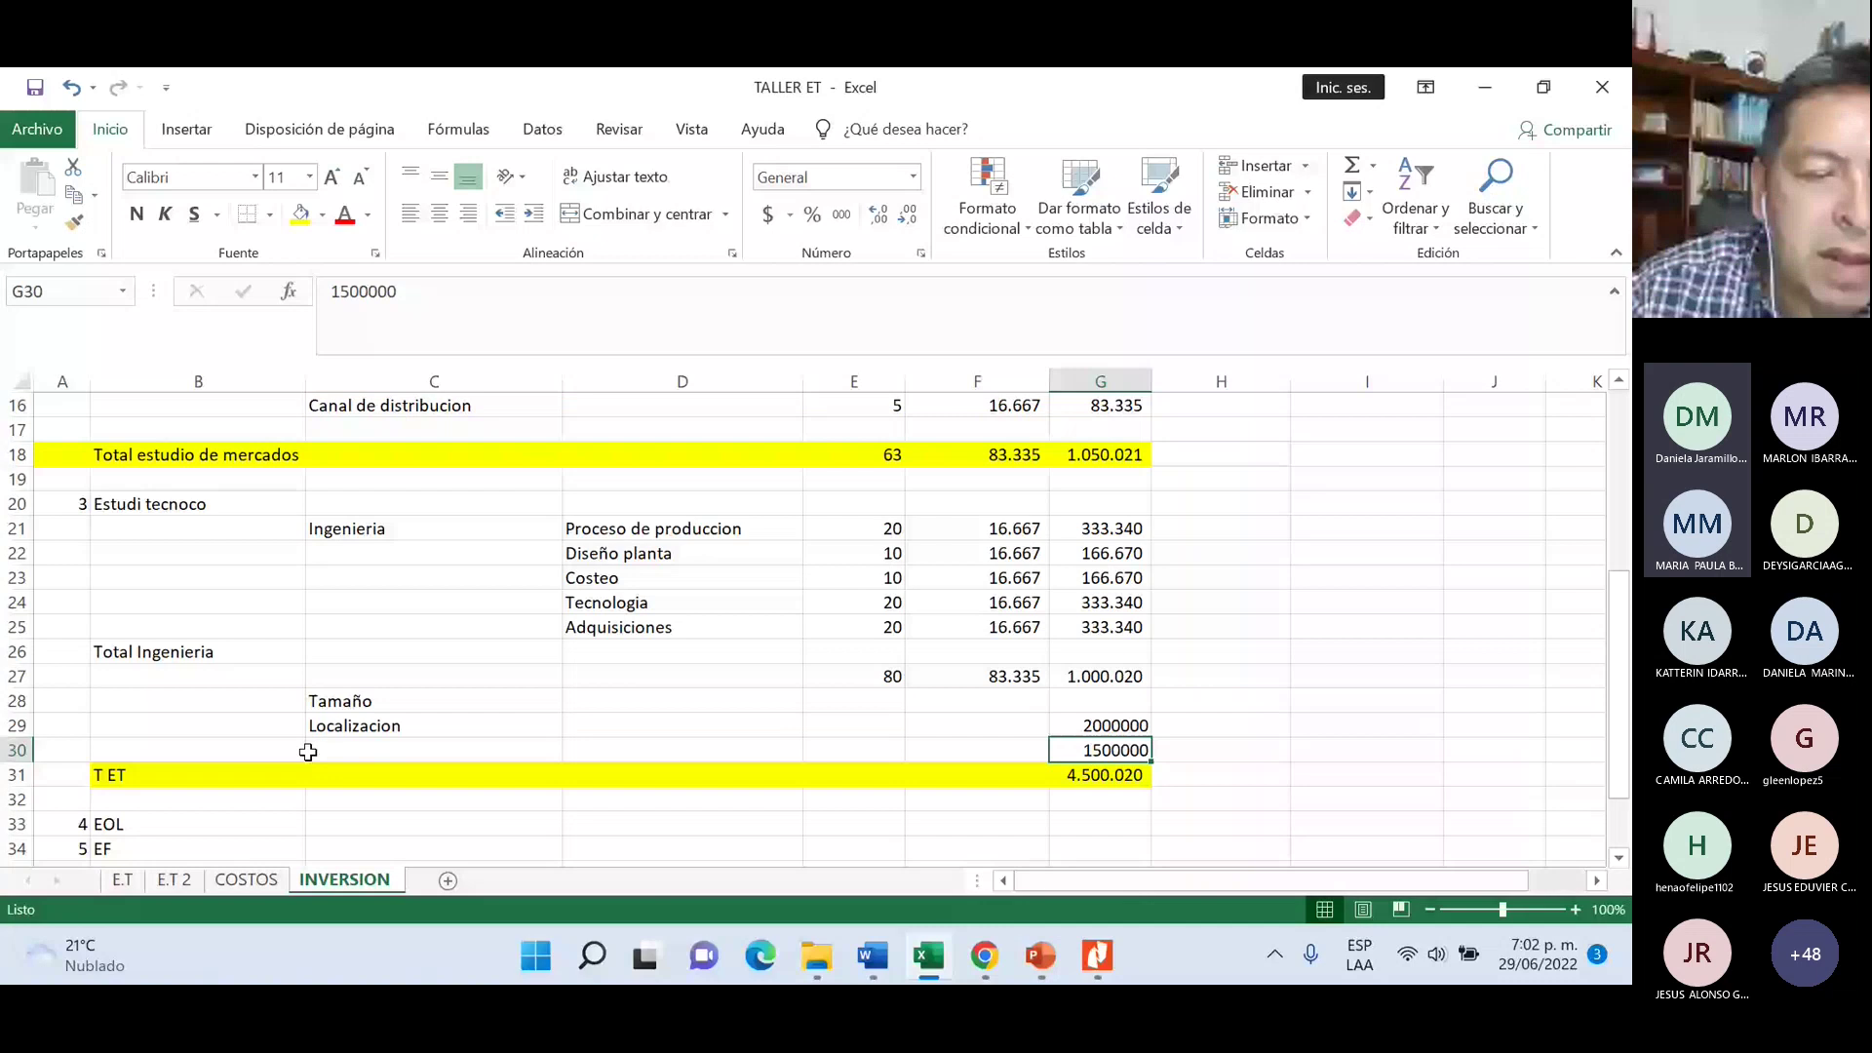
pyautogui.press('Down')
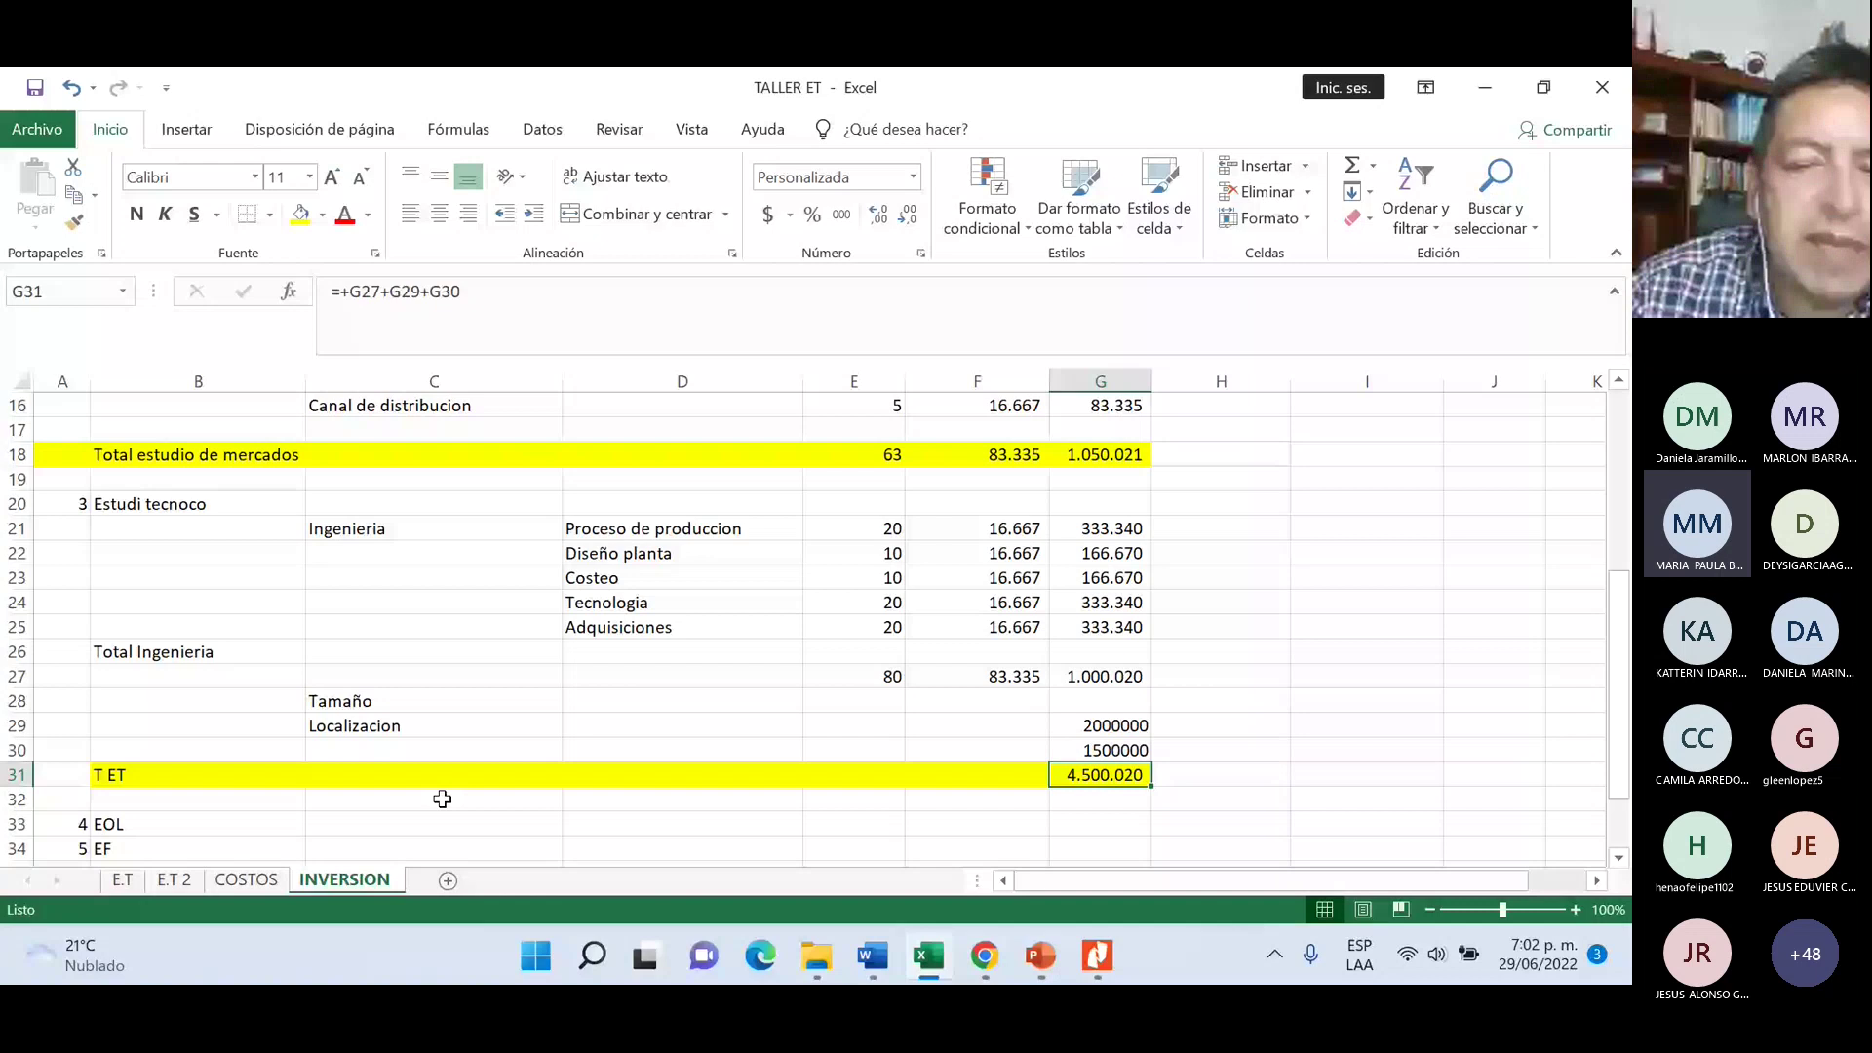
pyautogui.scroll(-4, 443, 798)
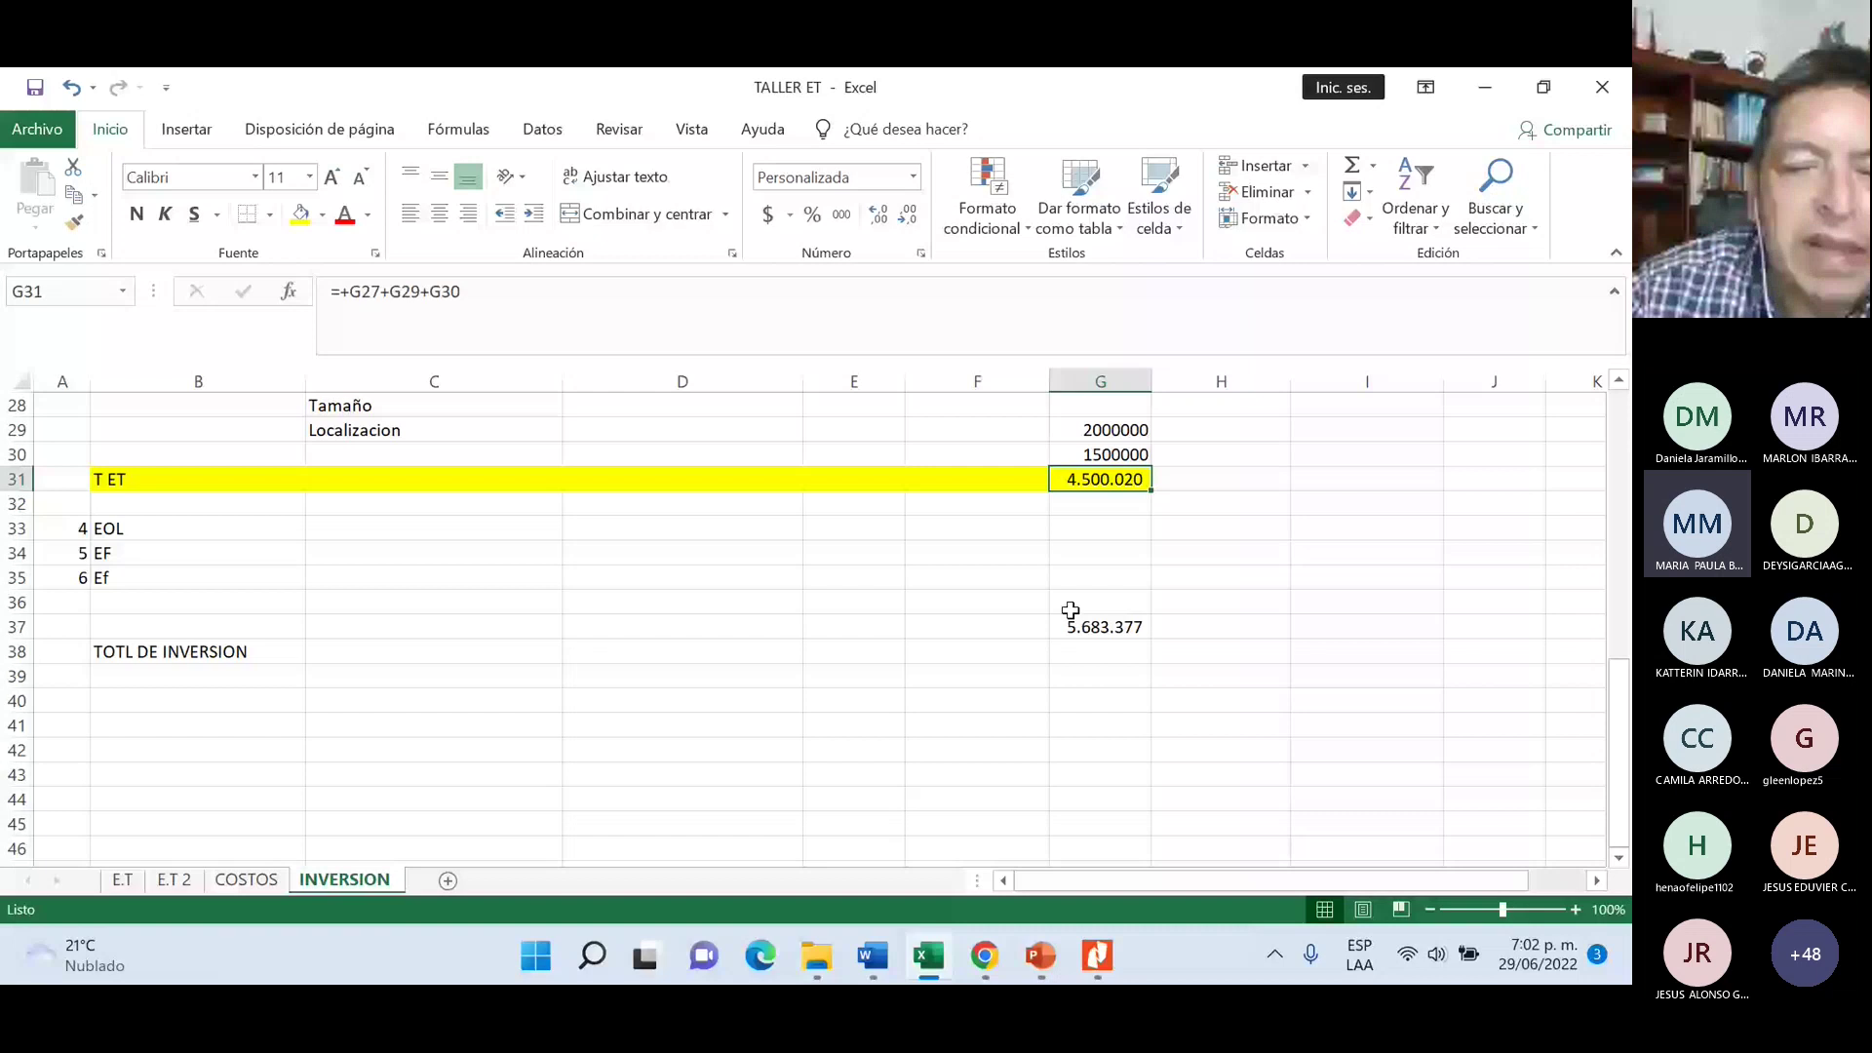
# - Review the grand total formula in G37 against the Concepcion, Estudio de mercados and Estudi tecnoco stages
pyautogui.click(1070, 620)
pyautogui.scroll(3, 970, 702)
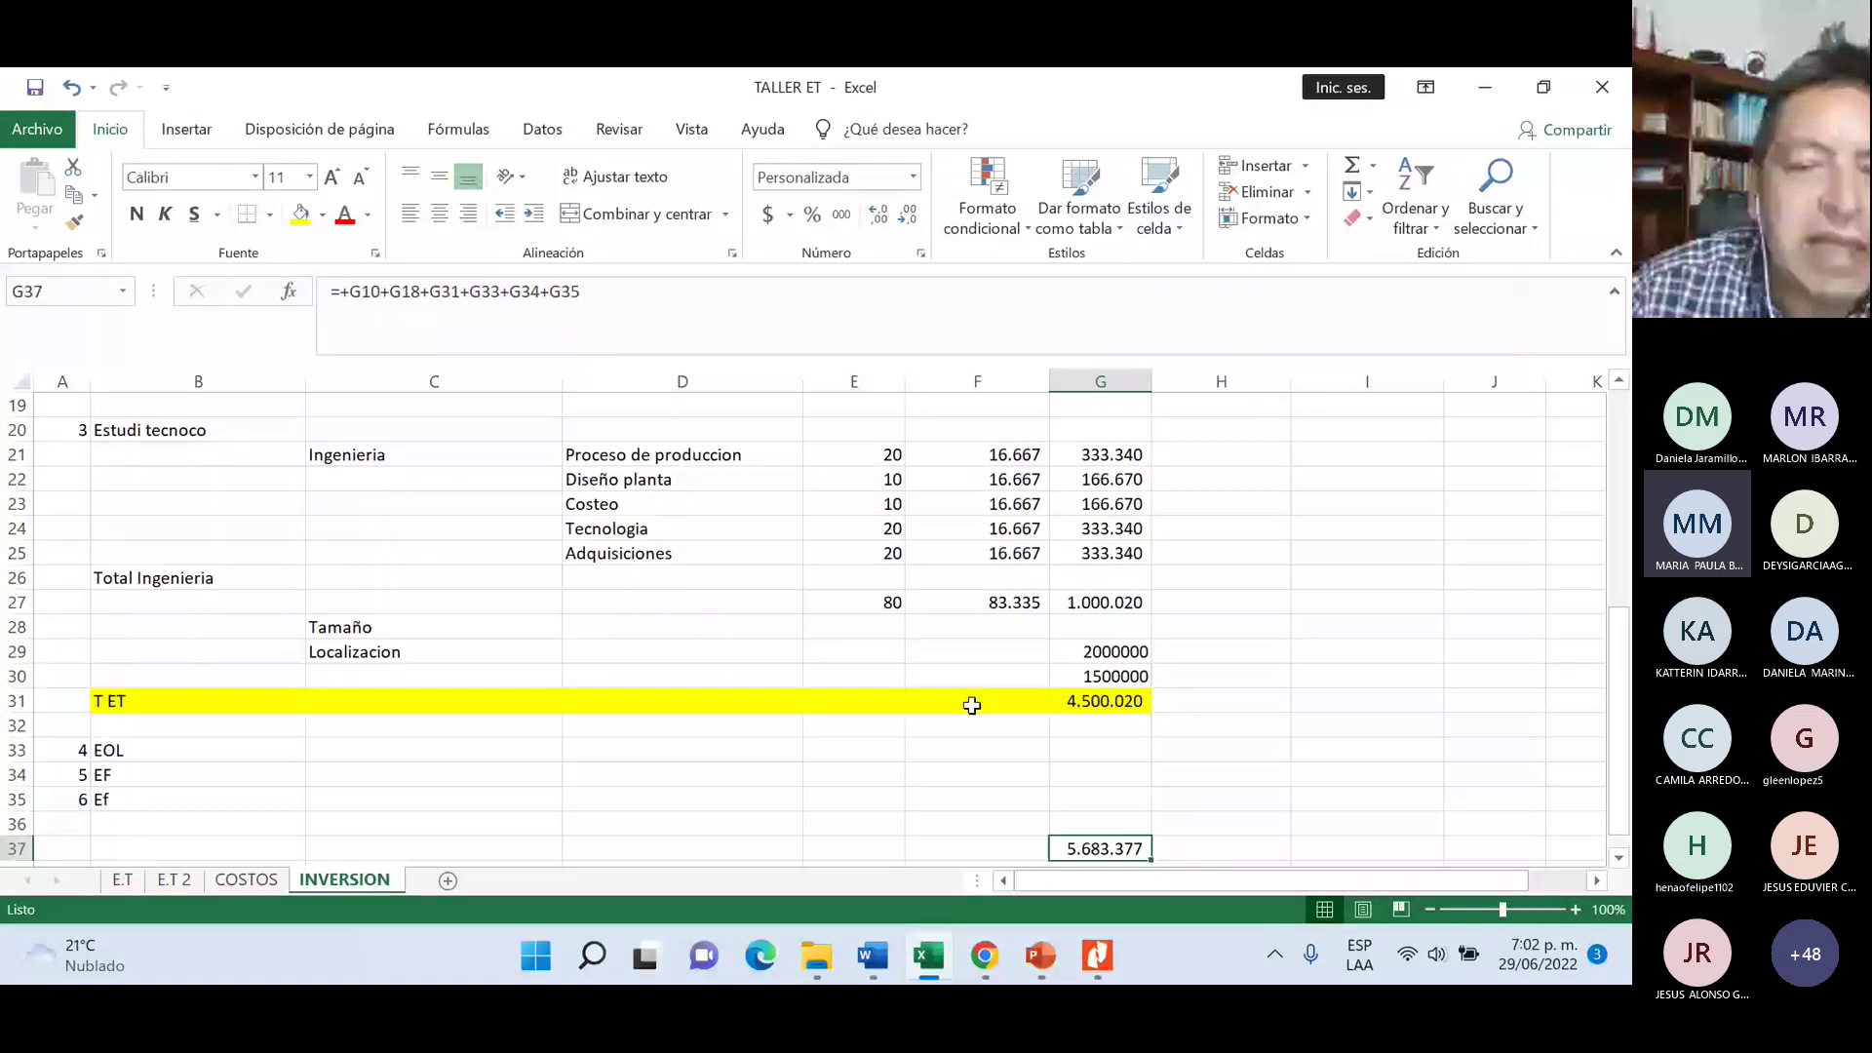
pyautogui.scroll(6, 972, 705)
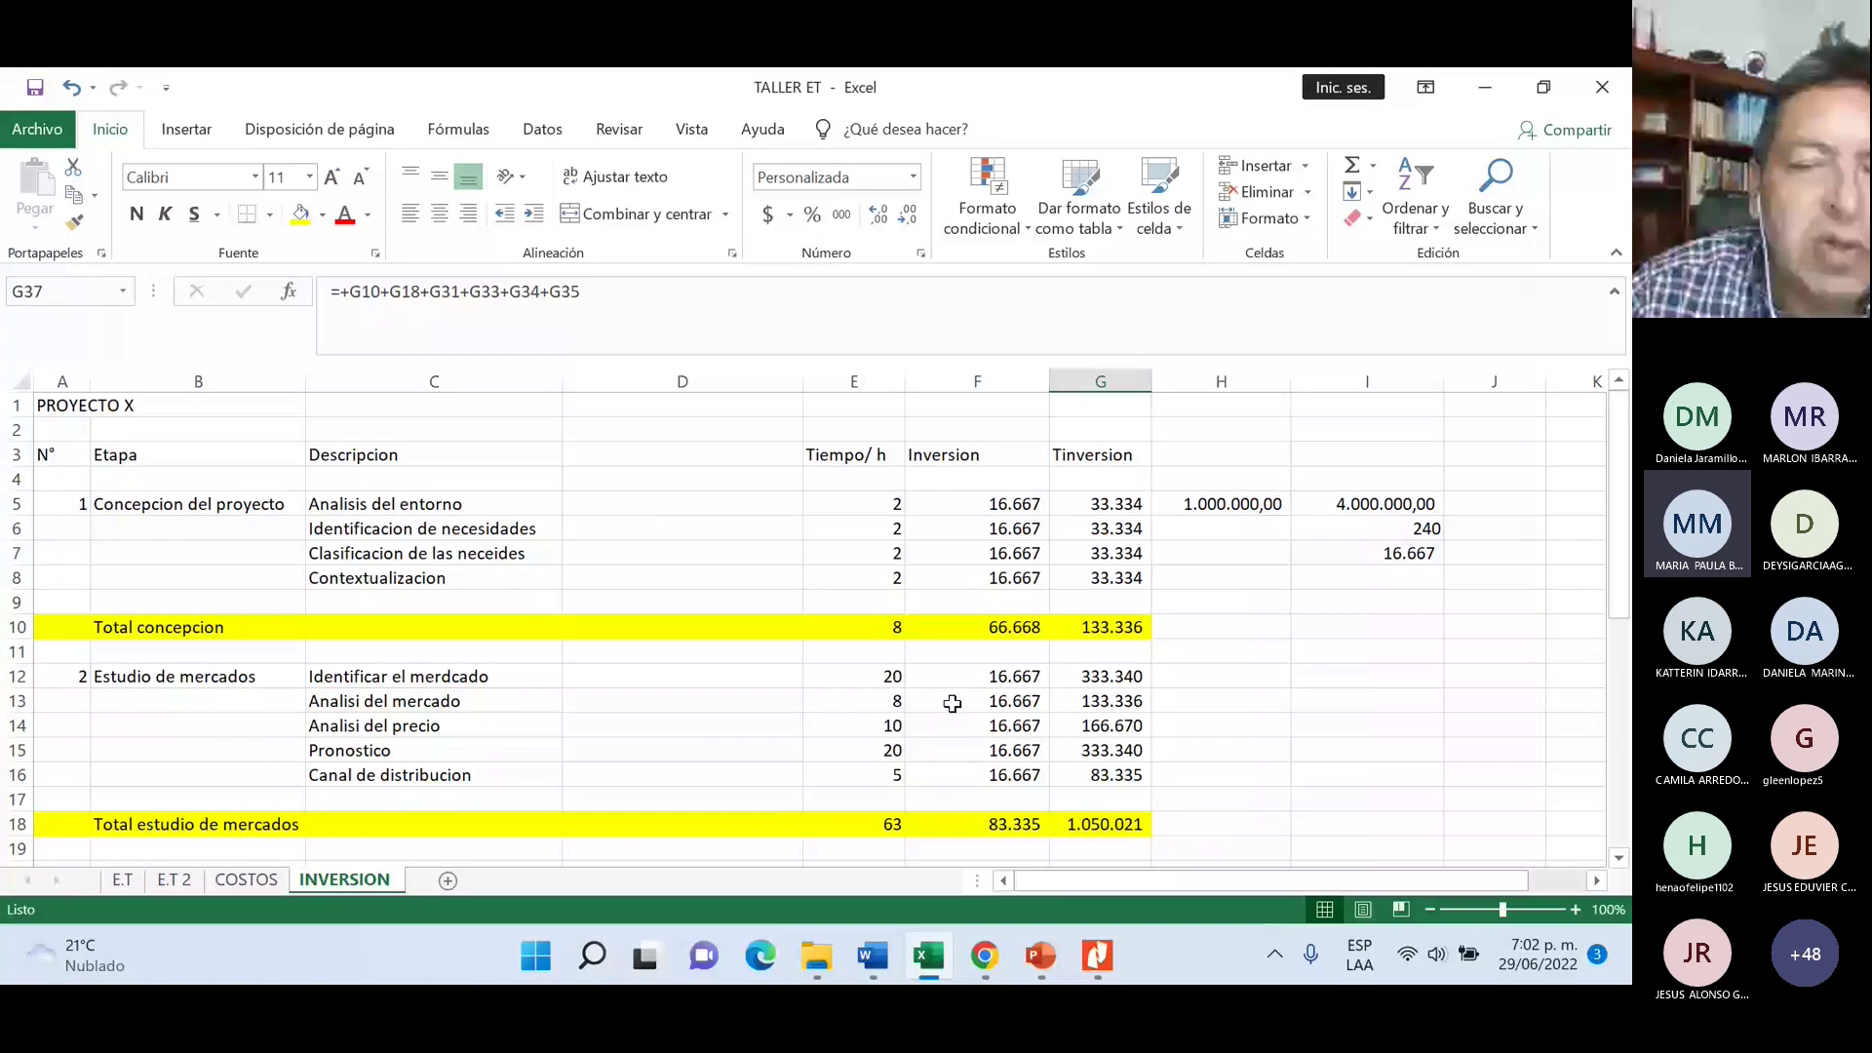
pyautogui.scroll(-3, 876, 719)
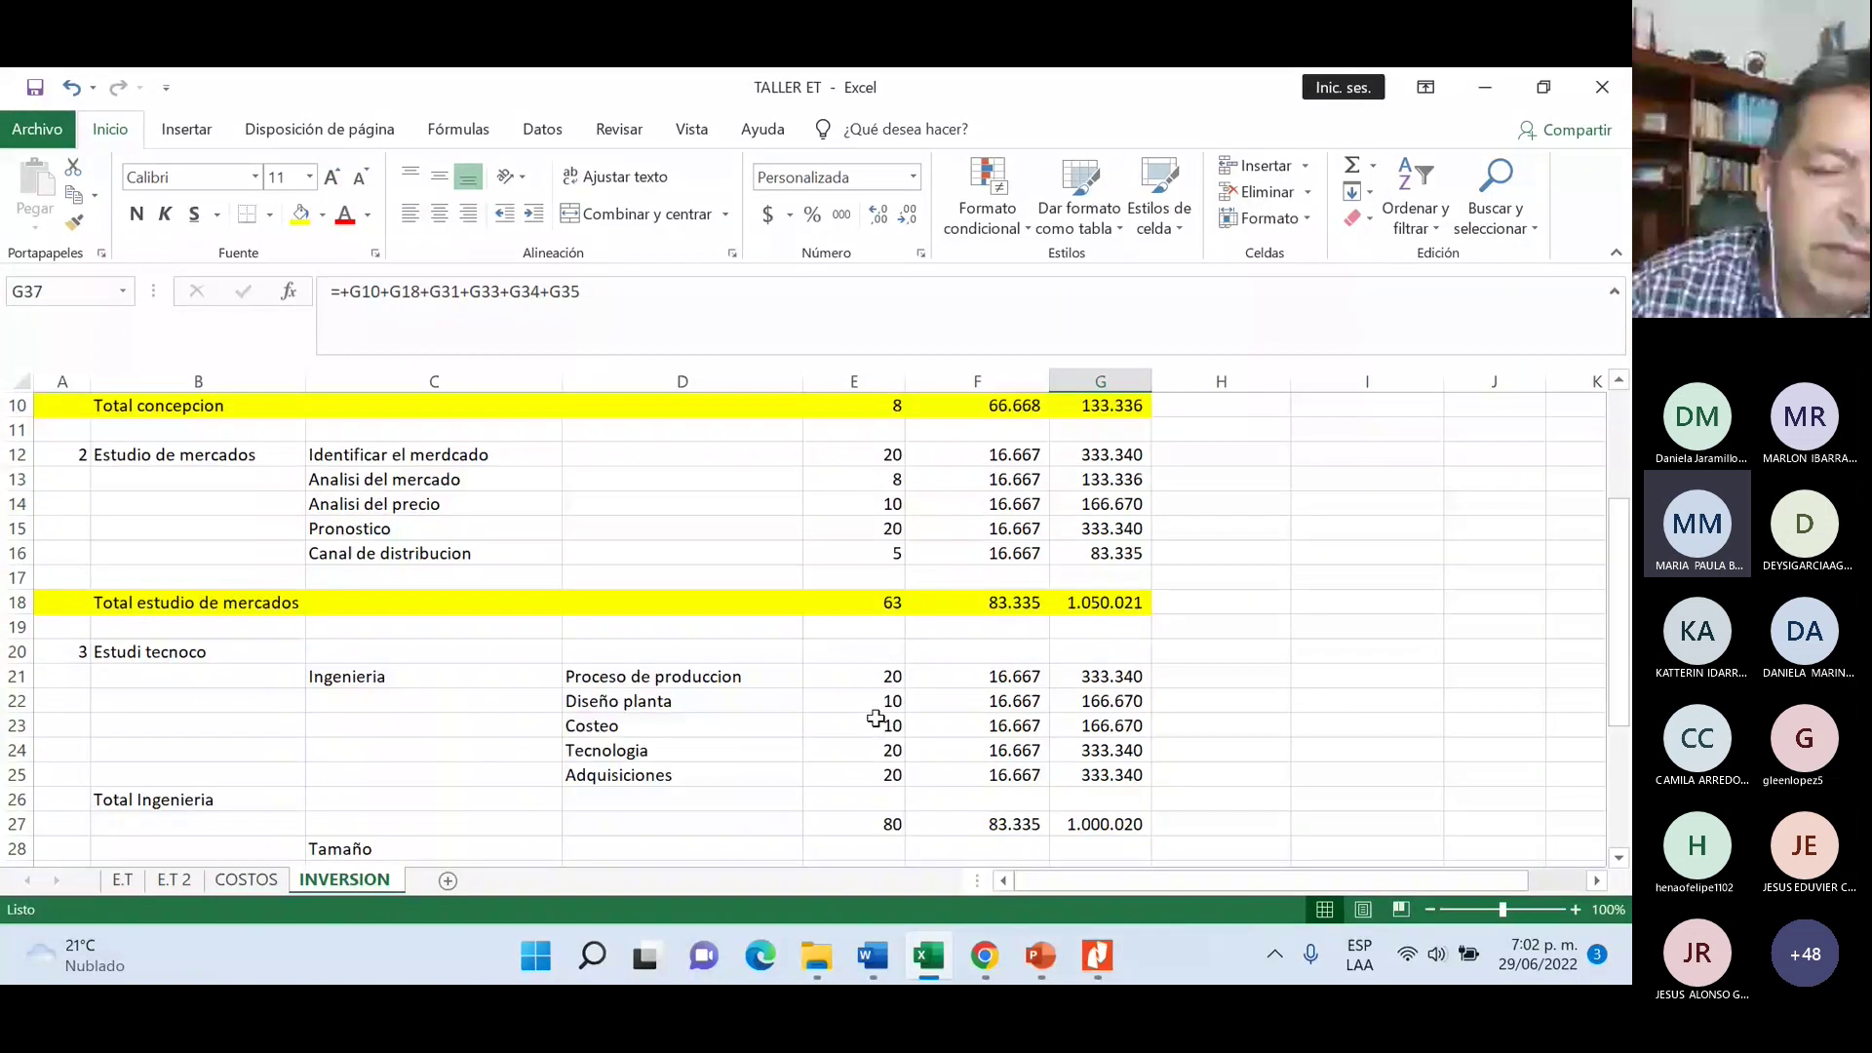
pyautogui.scroll(-5, 876, 719)
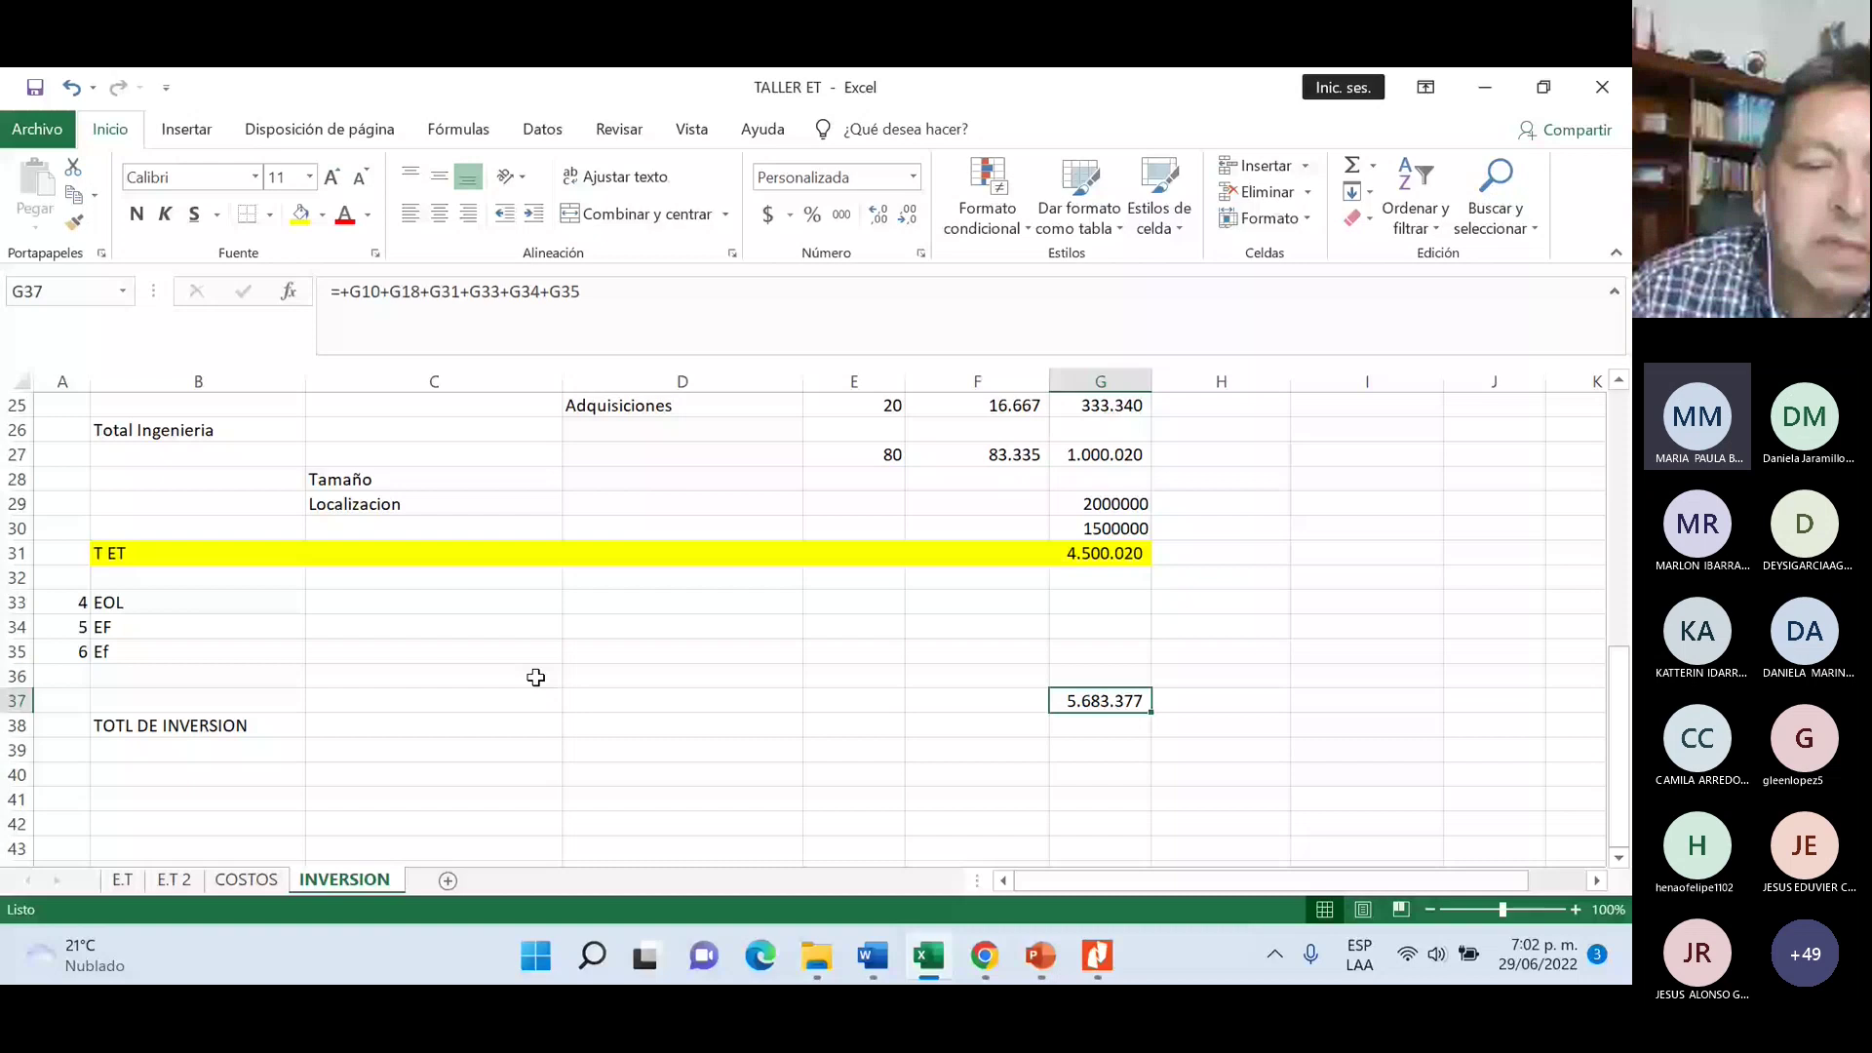
pyautogui.scroll(4, 609, 663)
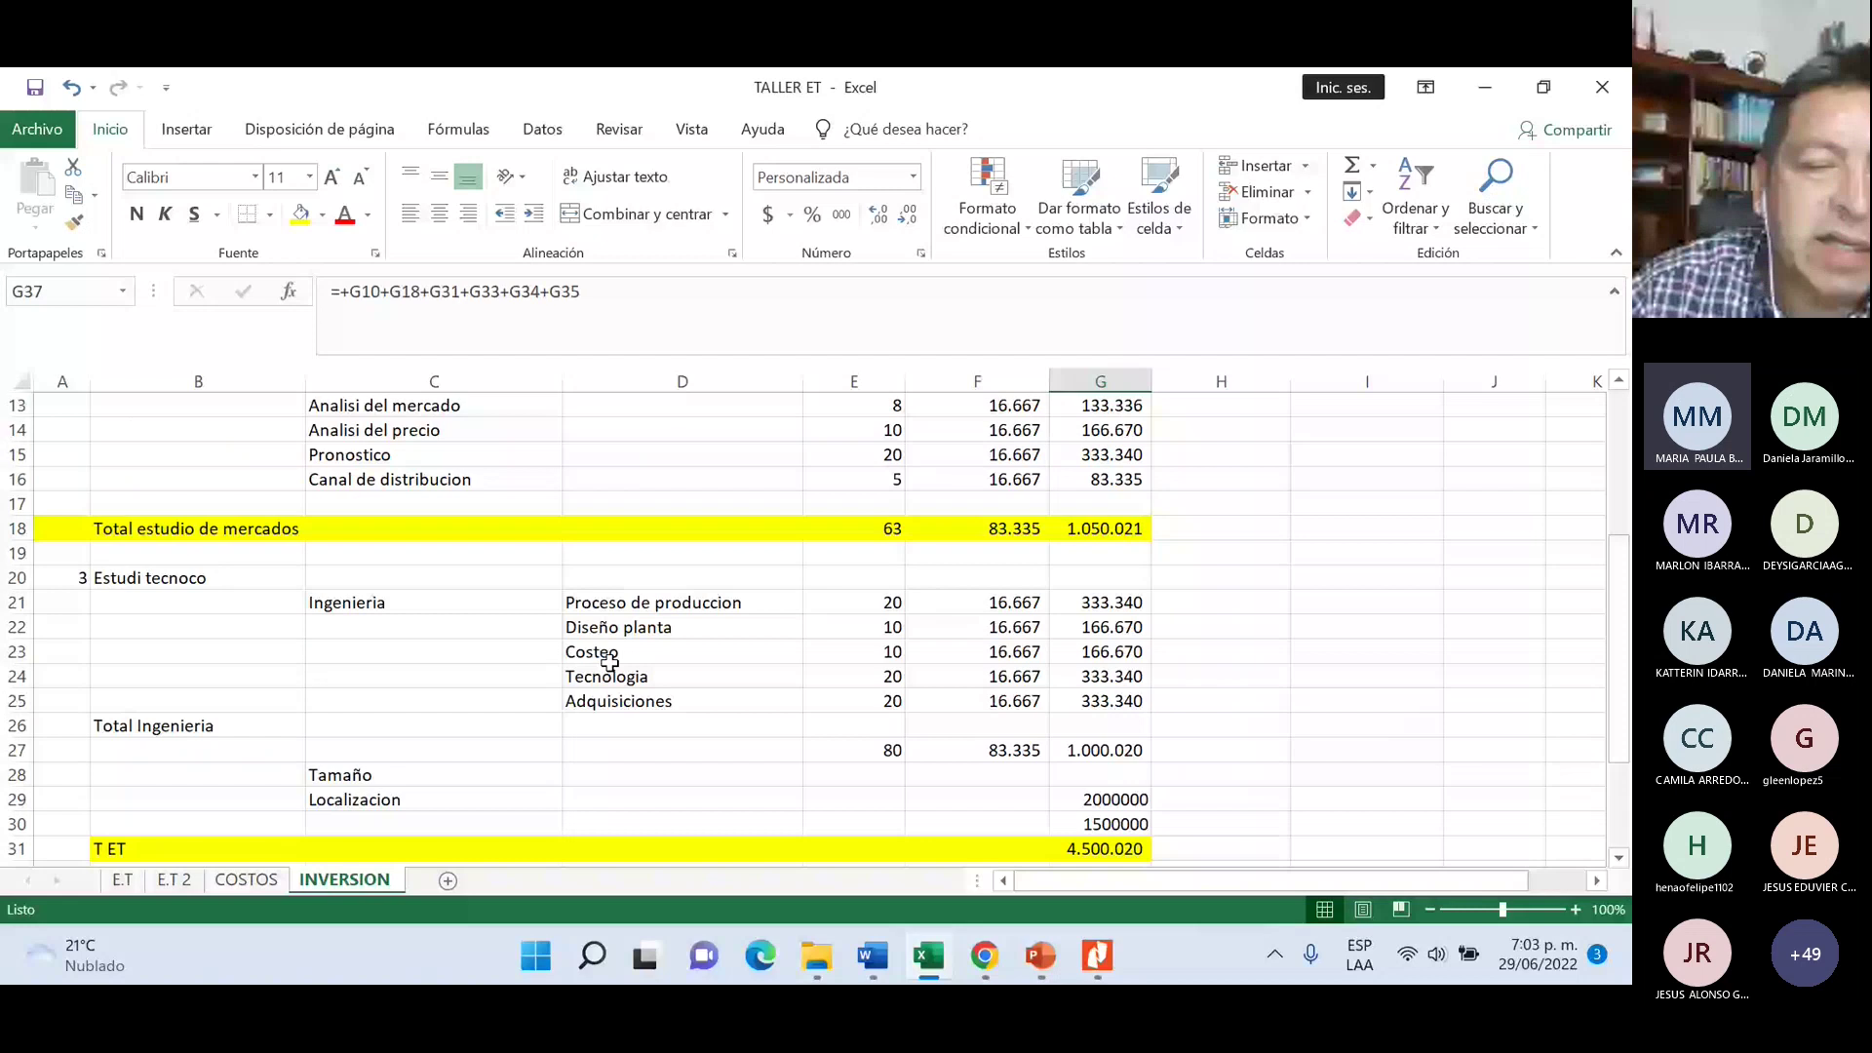
# - Examine the Proceso de produccion activity in D21, the T ET total in G31 and the grand total in G37
pyautogui.click(718, 604)
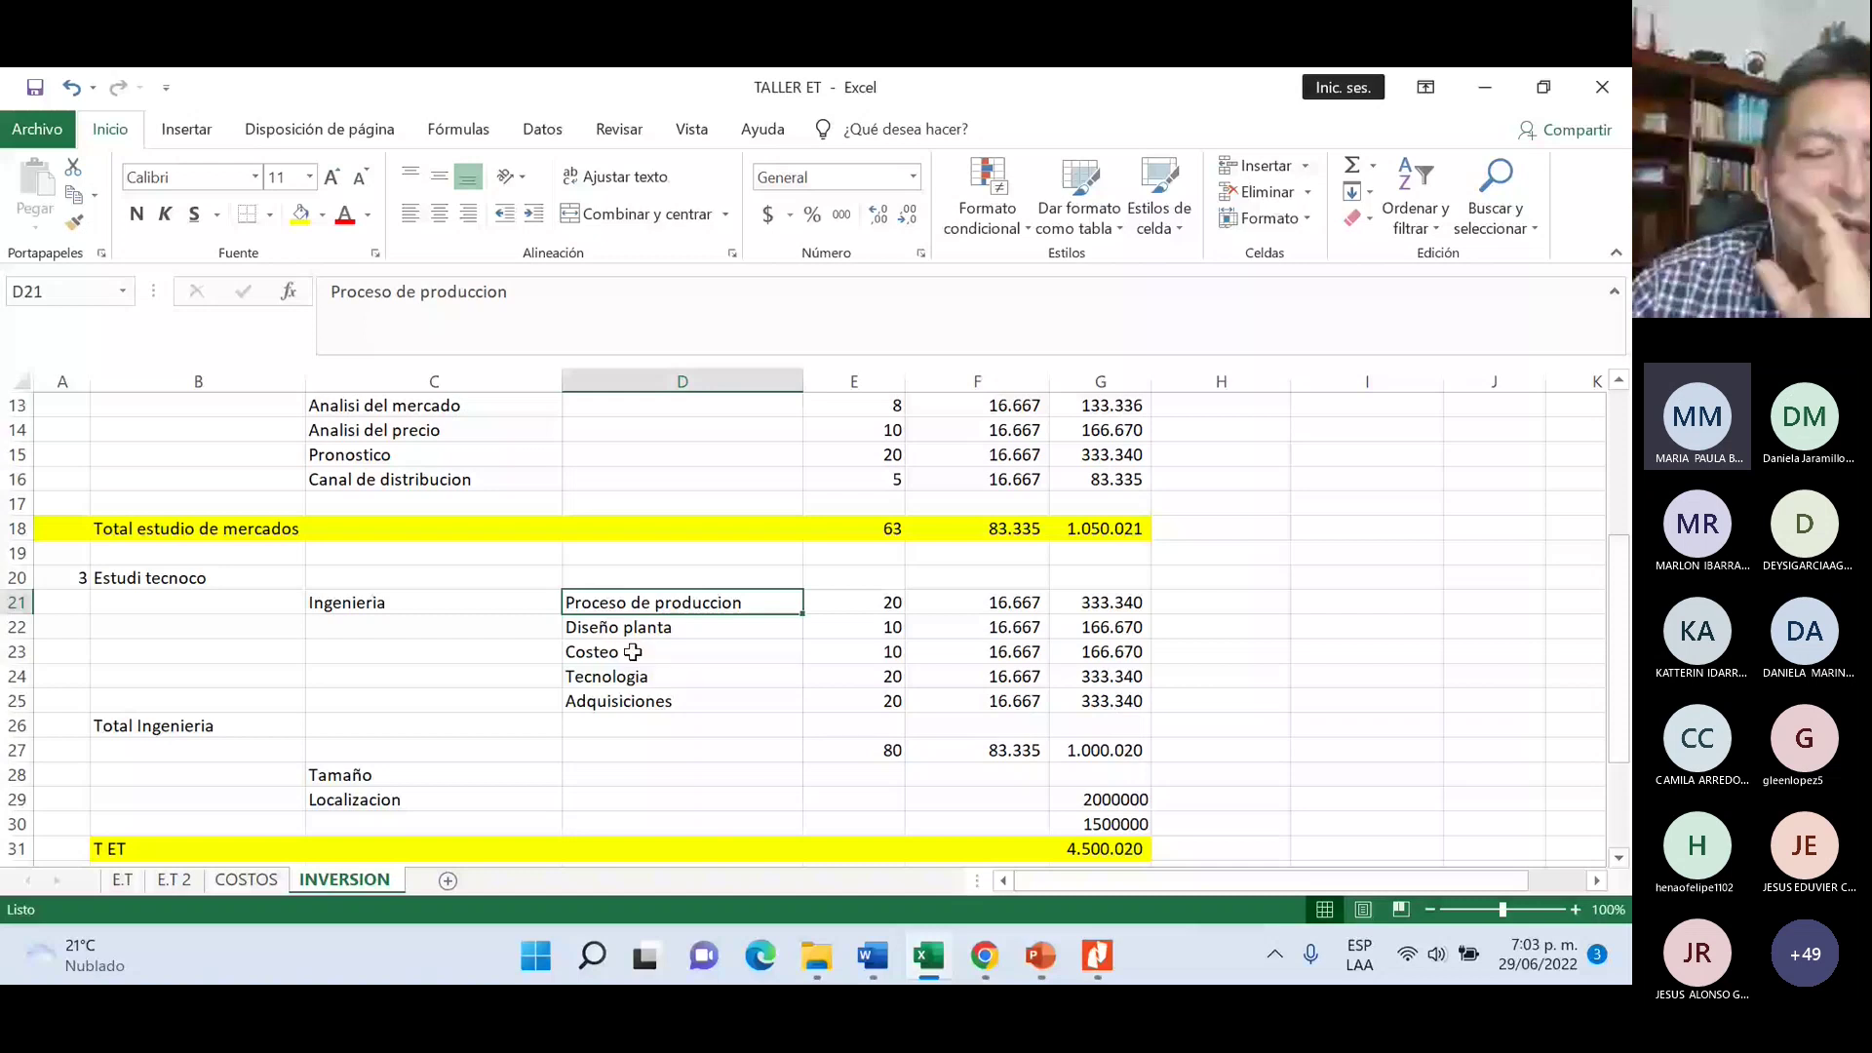
pyautogui.scroll(-1, 632, 652)
pyautogui.scroll(-5, 458, 641)
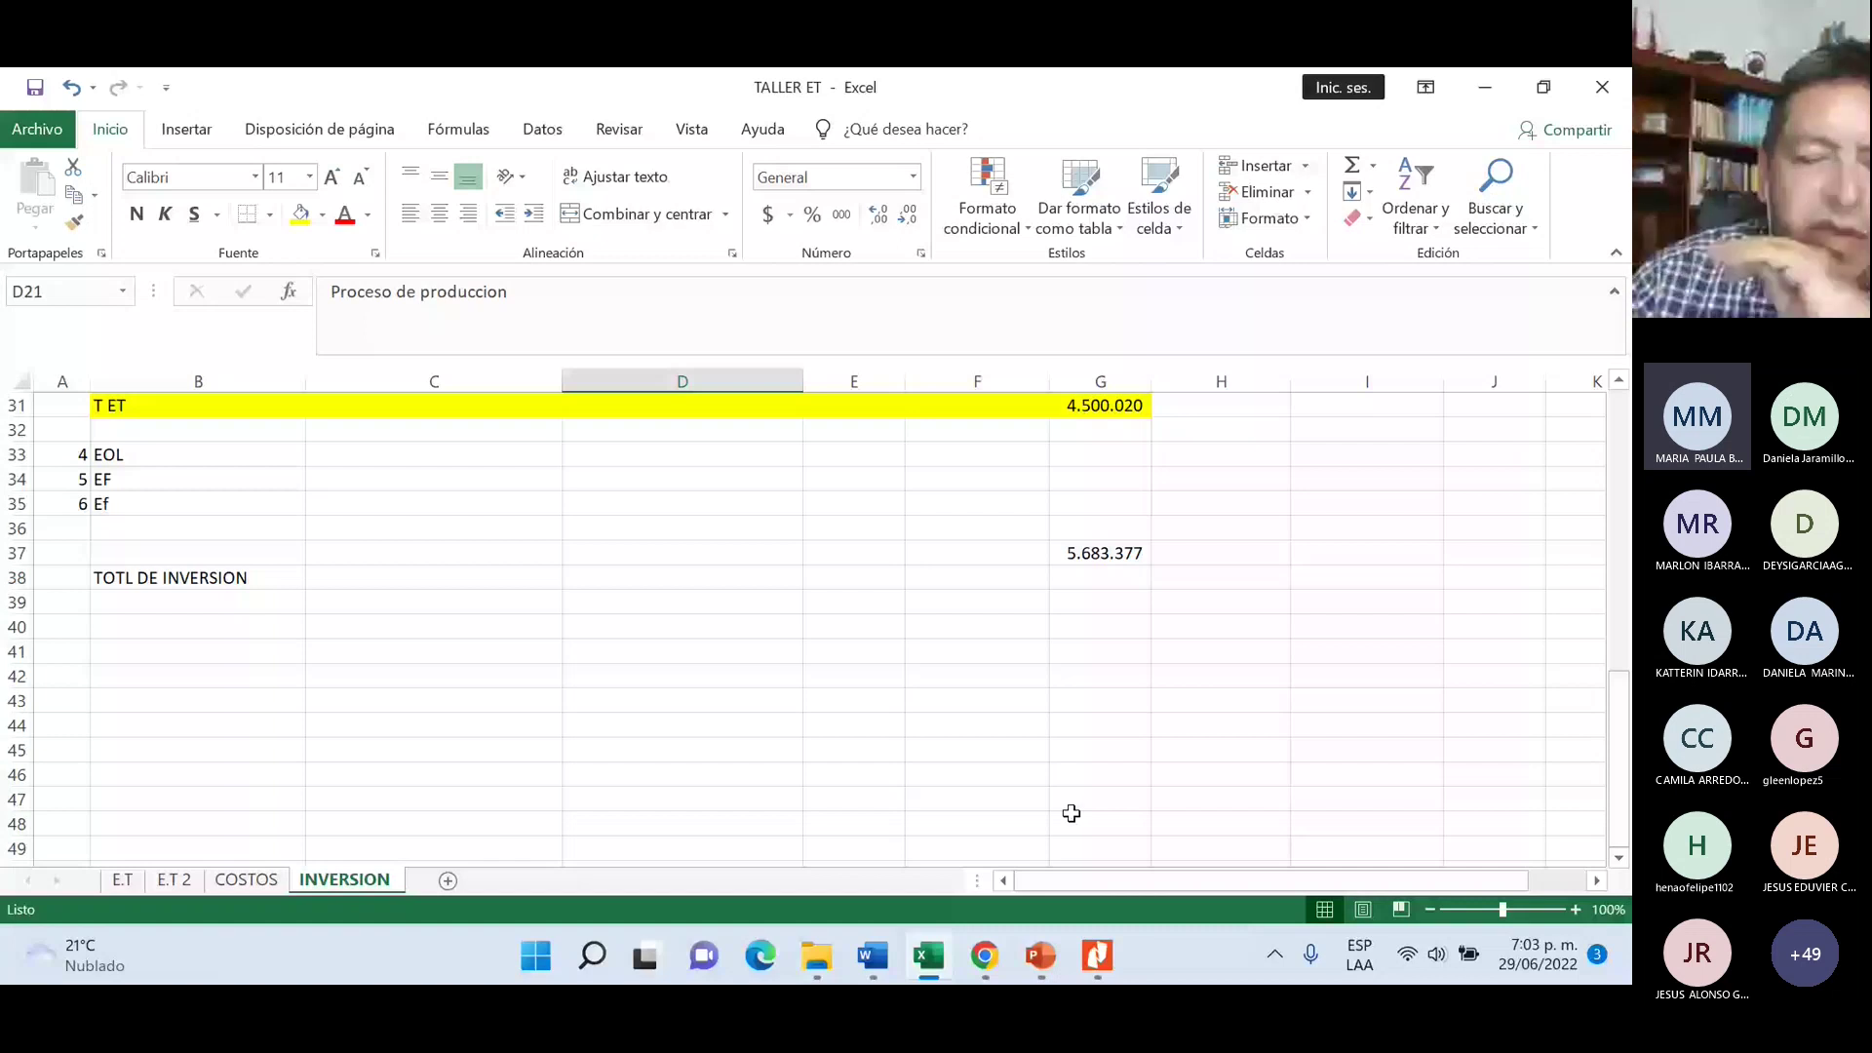
pyautogui.click(1121, 558)
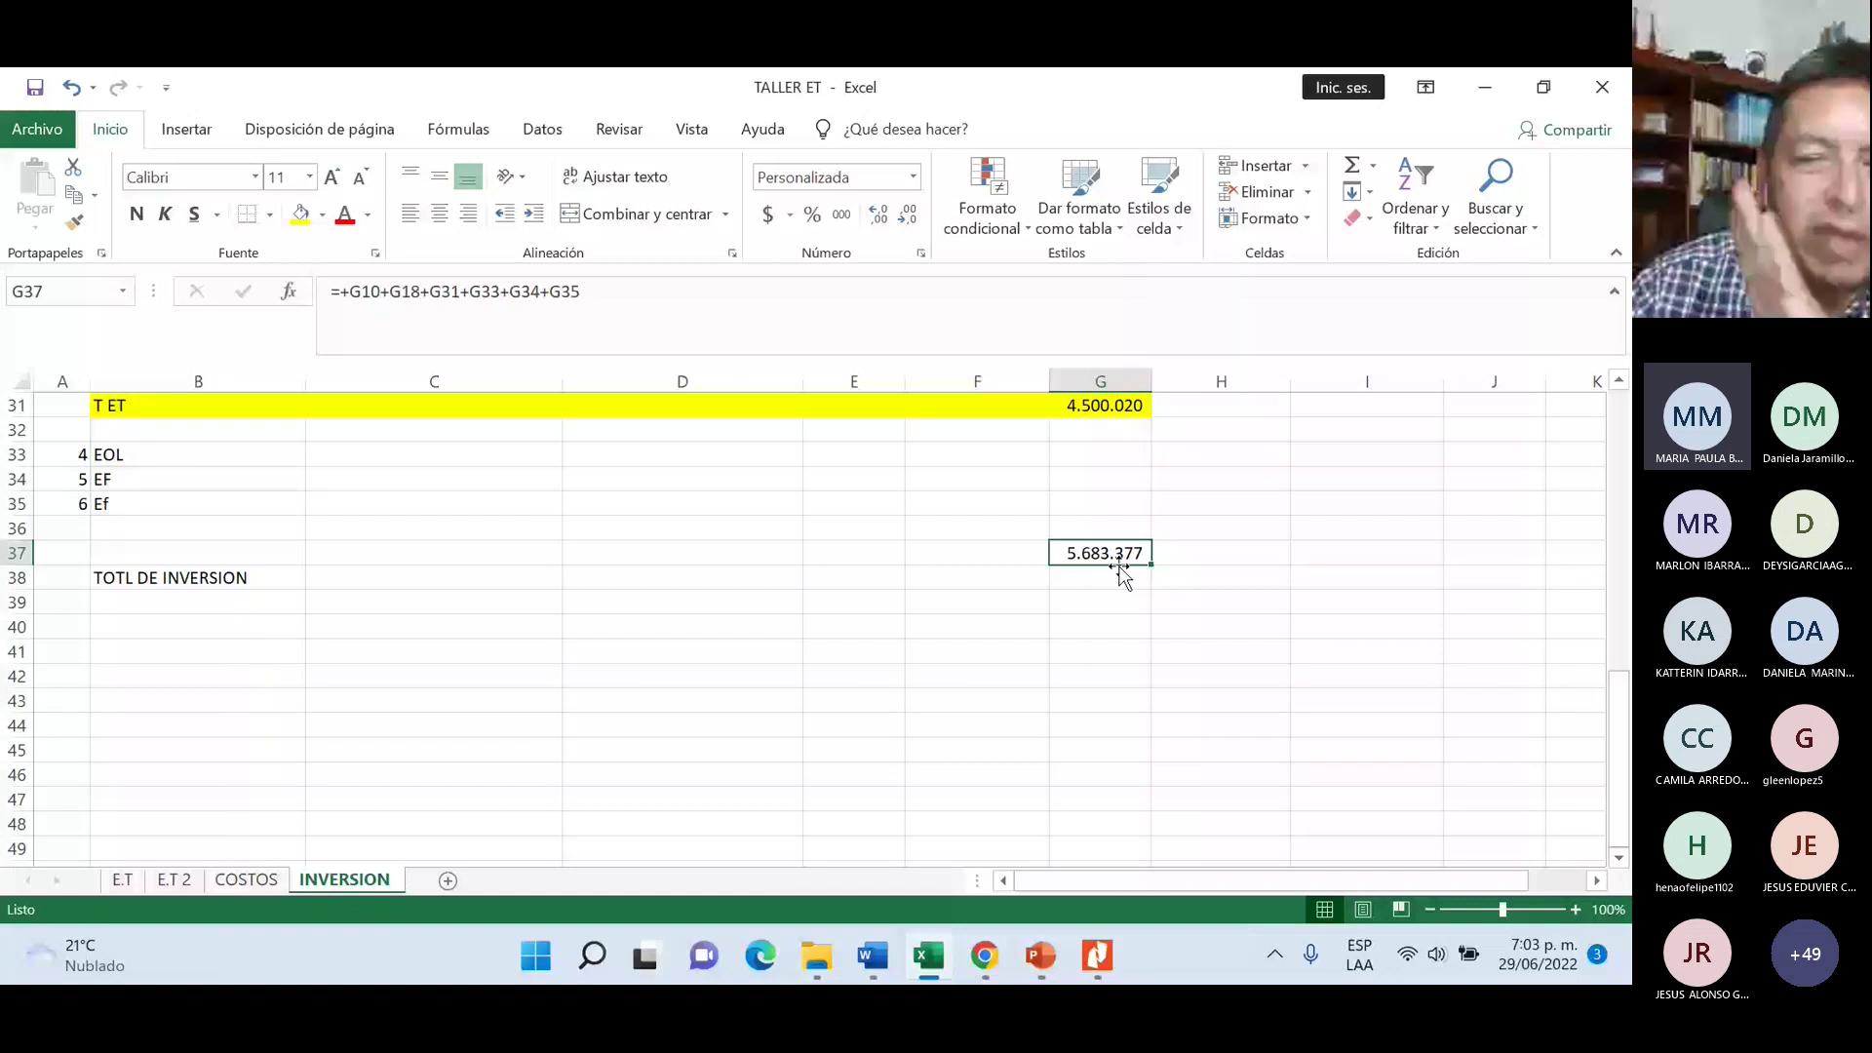
pyautogui.click(1107, 606)
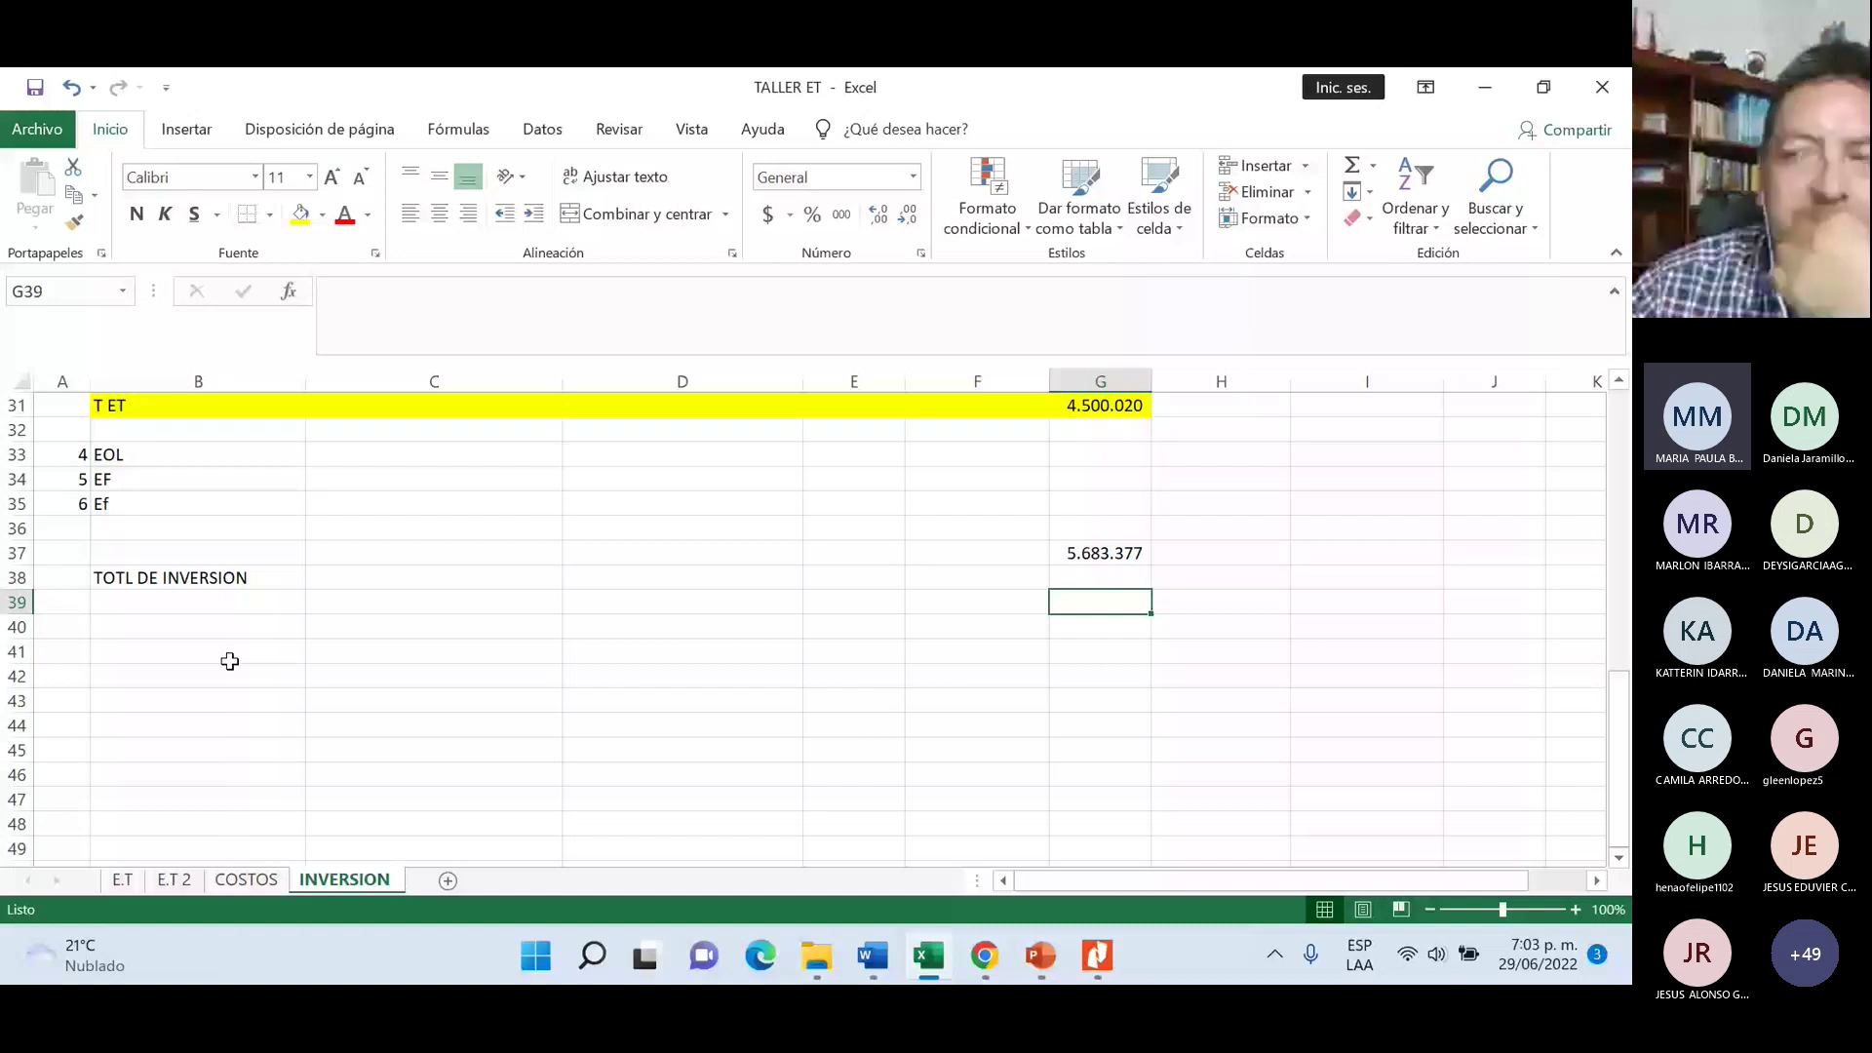
pyautogui.press('Down')
pyautogui.press('Down')
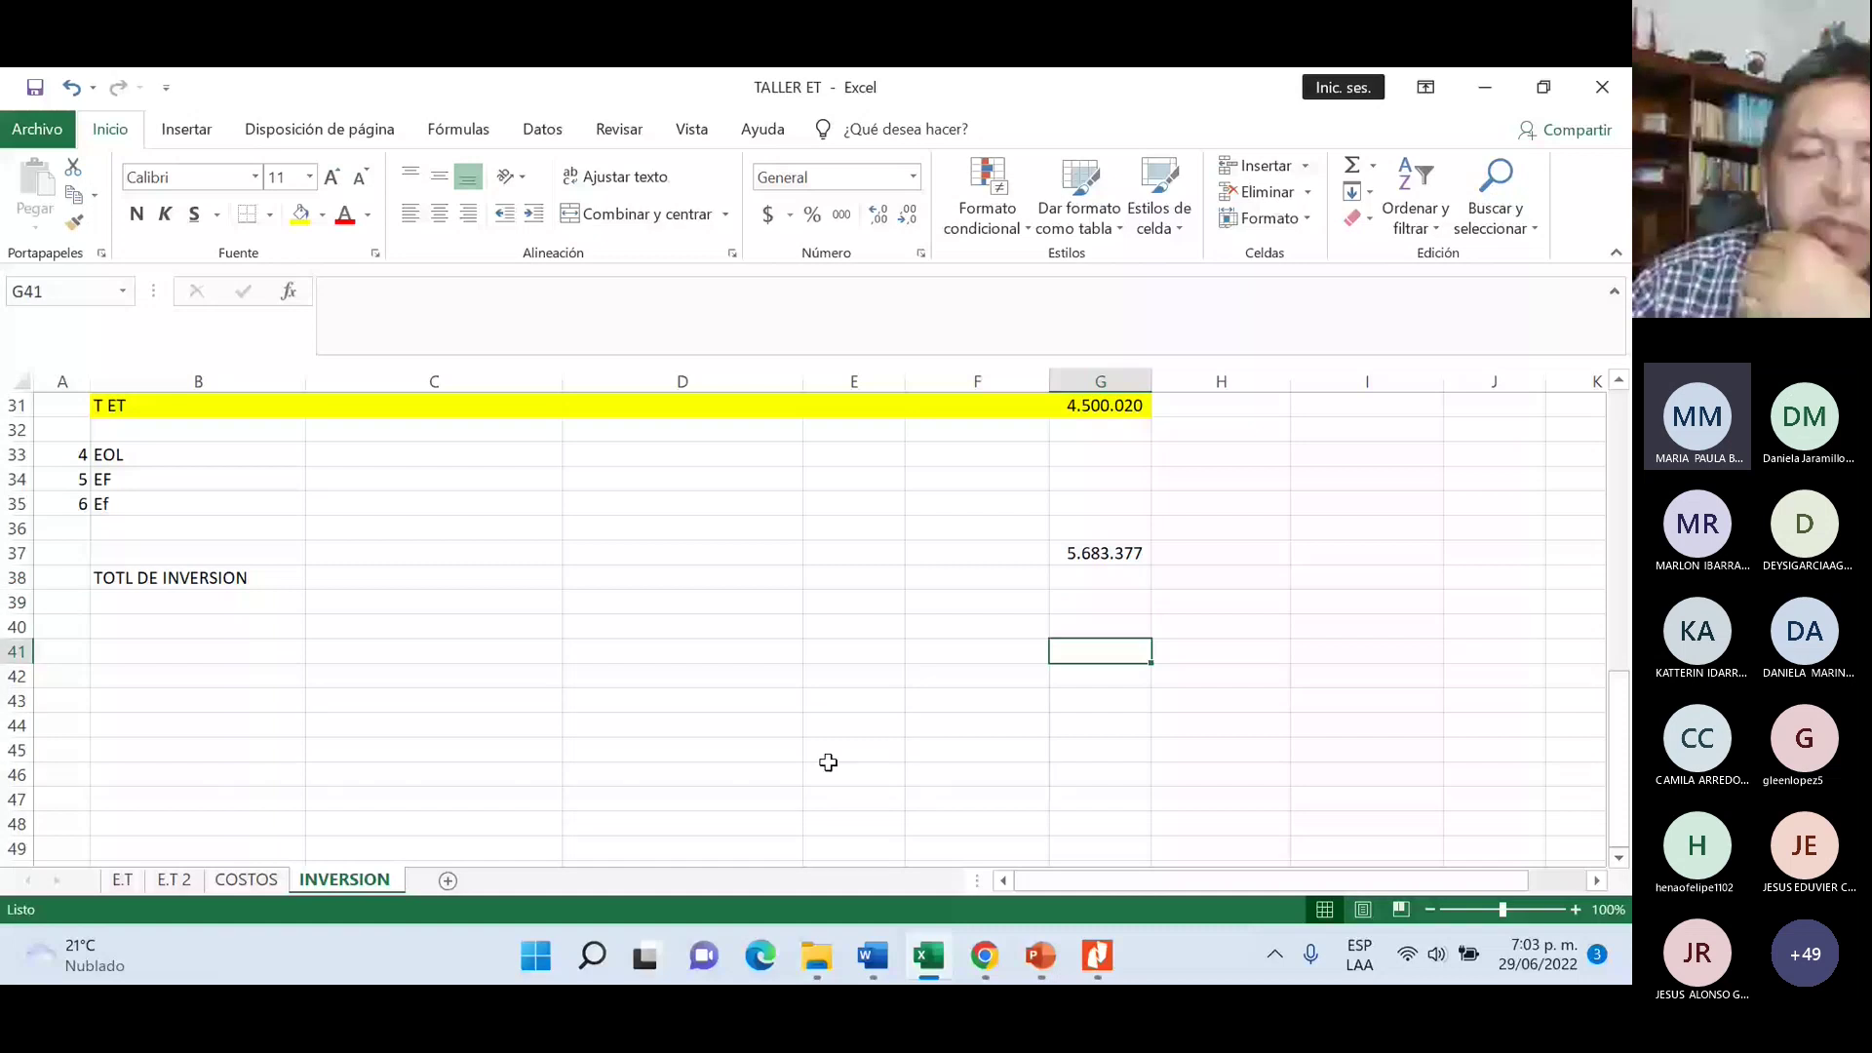
pyautogui.hotkey('ctrl', 'Up')
pyautogui.hotkey('ctrl', 'Up')
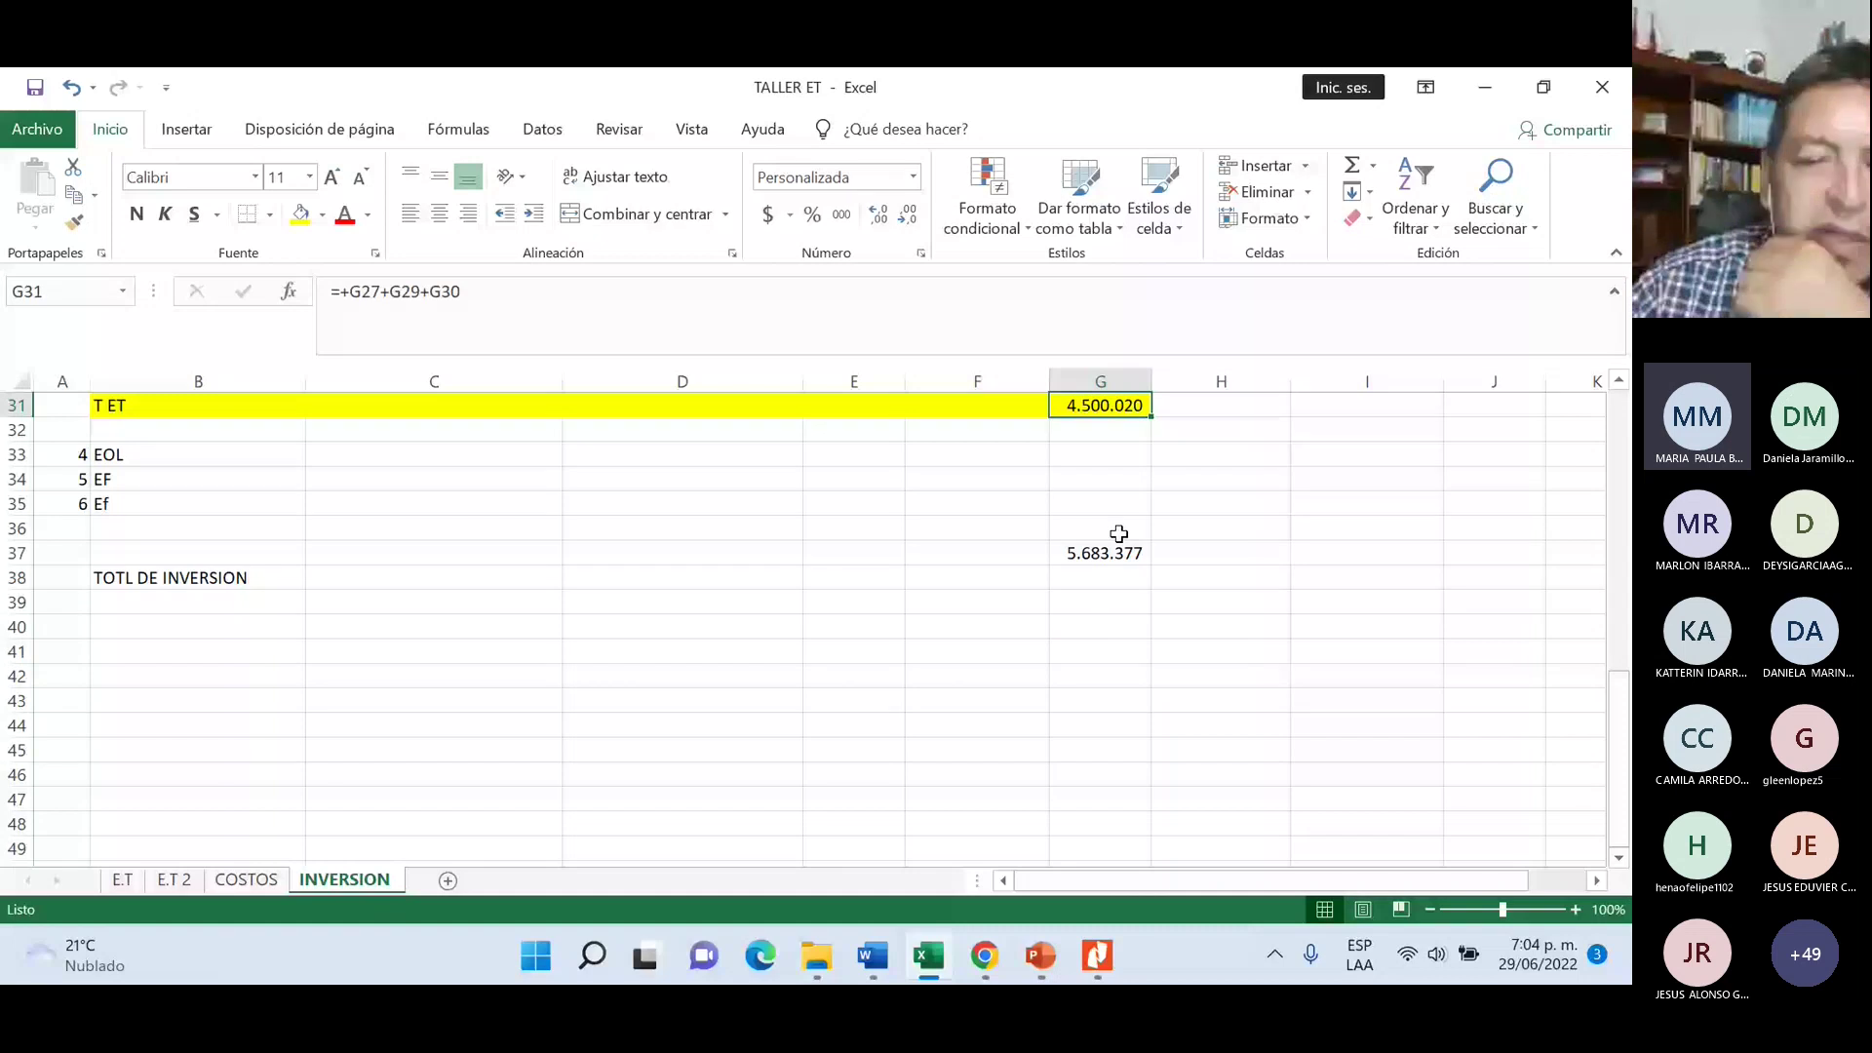
pyautogui.click(1104, 552)
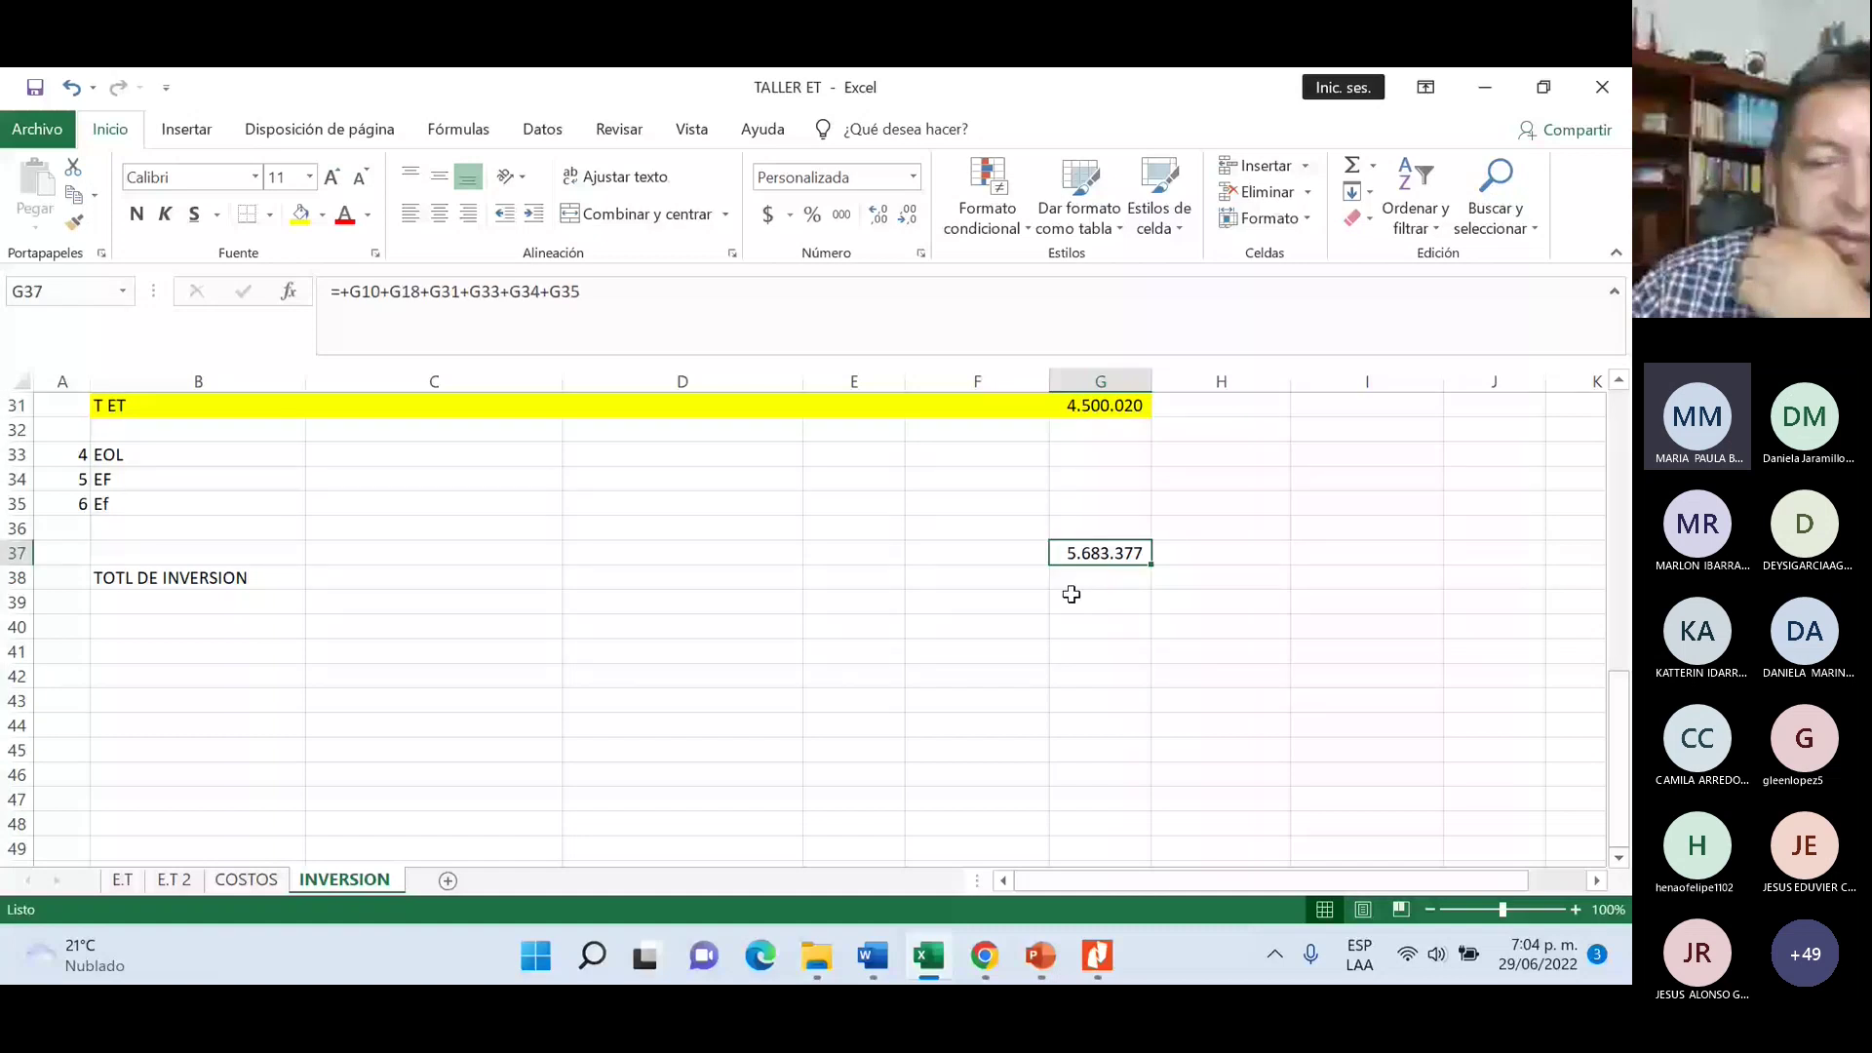
# - Add the label "TOTAL DE INVERSION DEL PROYECTO" in B43 and select G43 in the same row
pyautogui.click(198, 700)
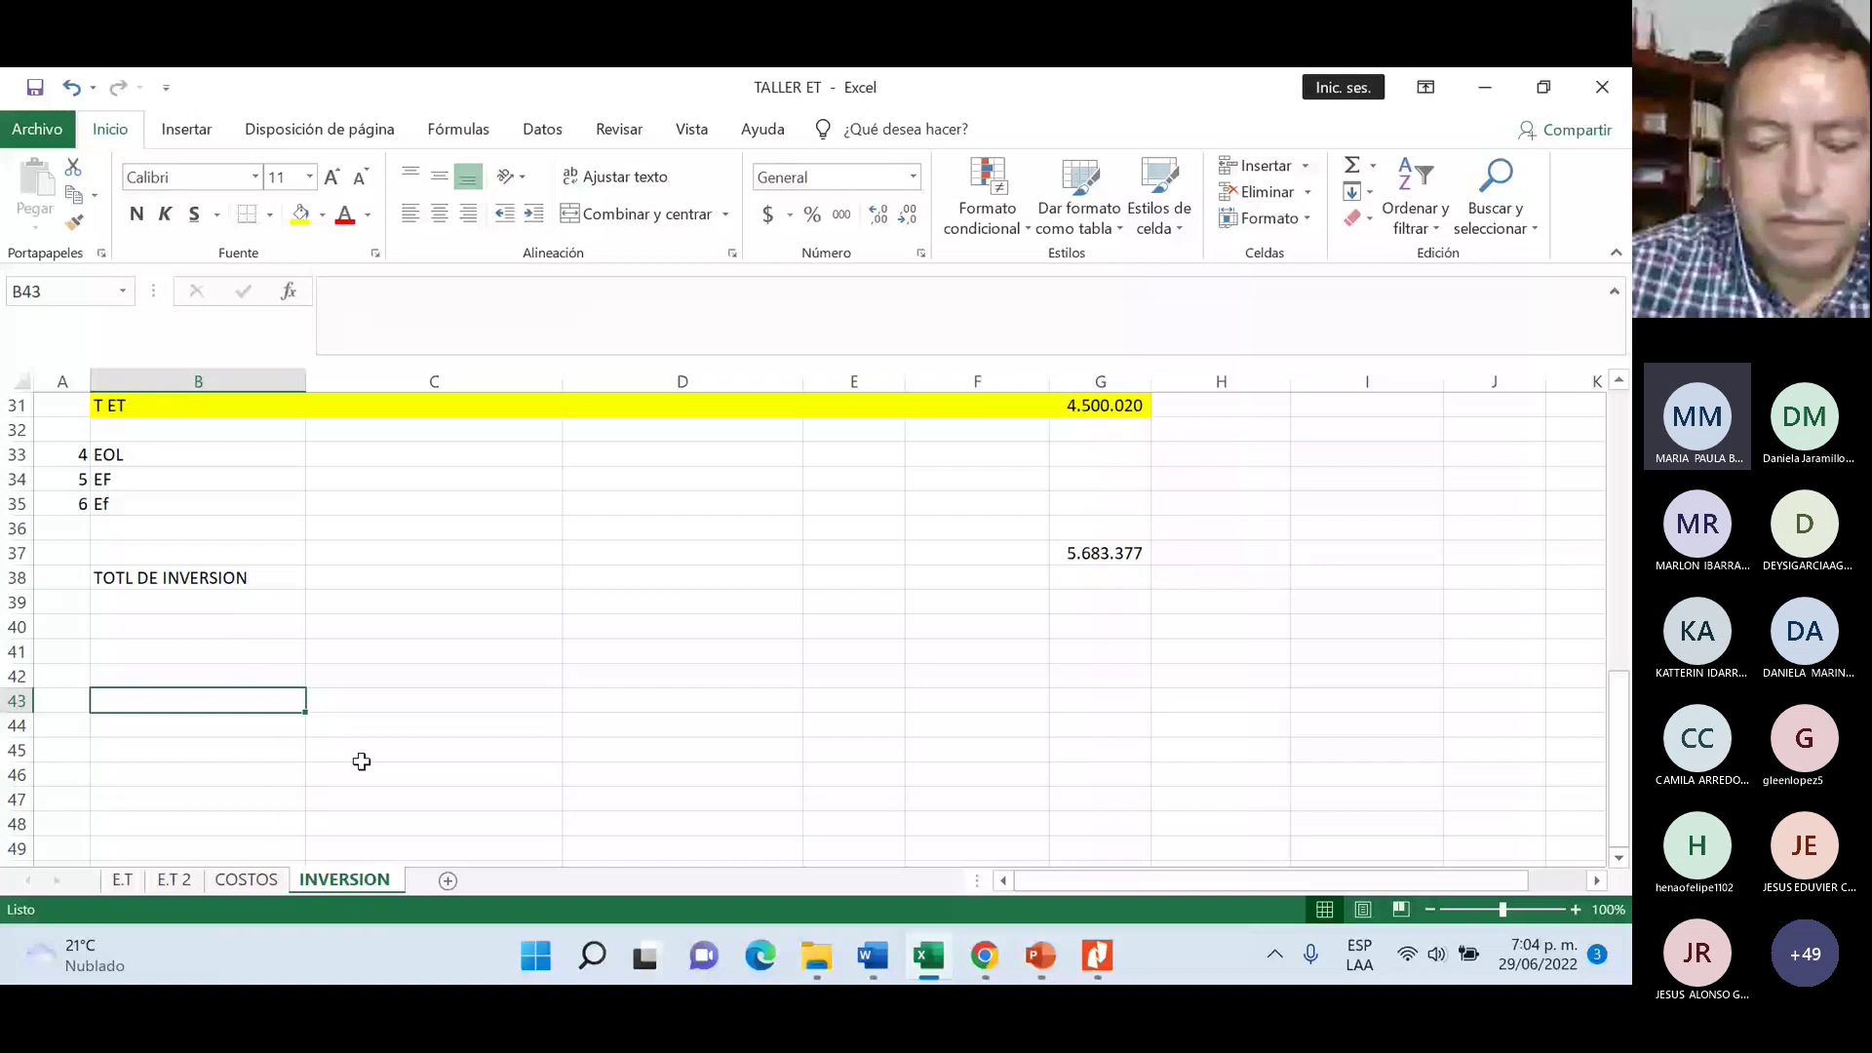
pyautogui.write('TOTAL DE IN')
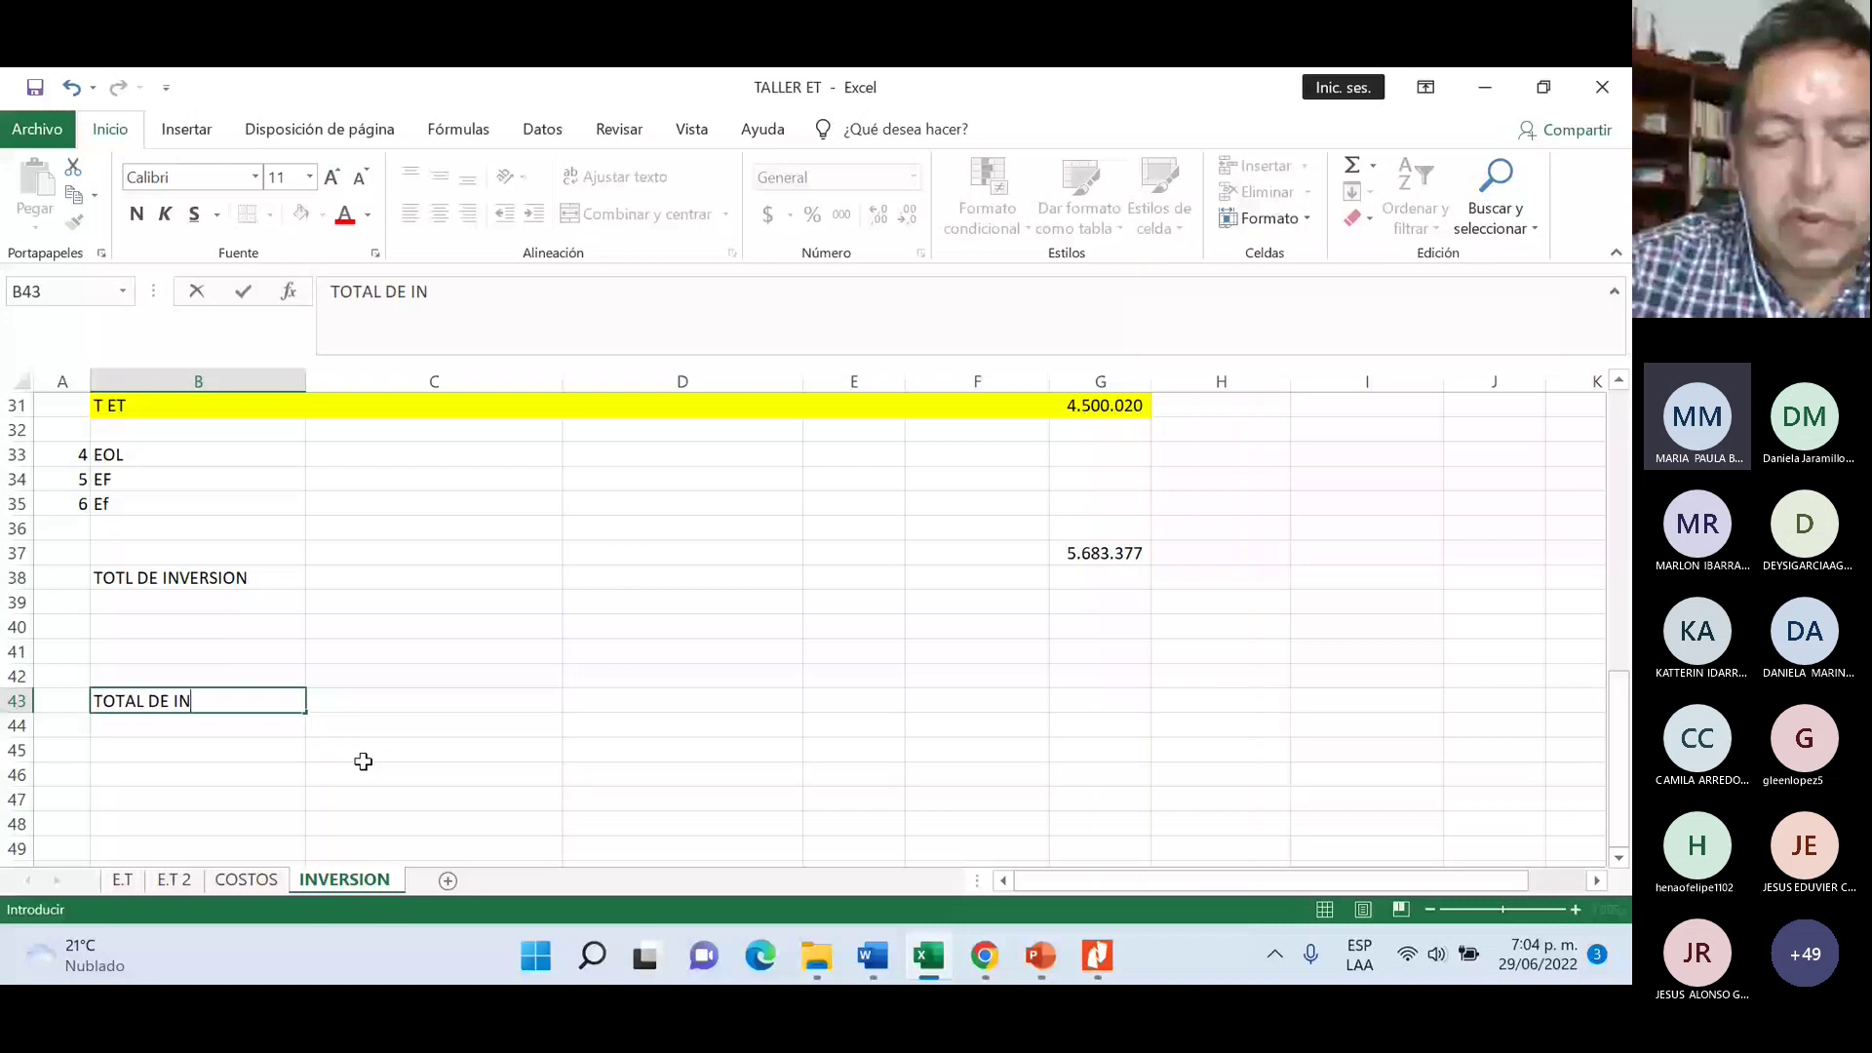
pyautogui.write('VERSION DEL PROYECTO')
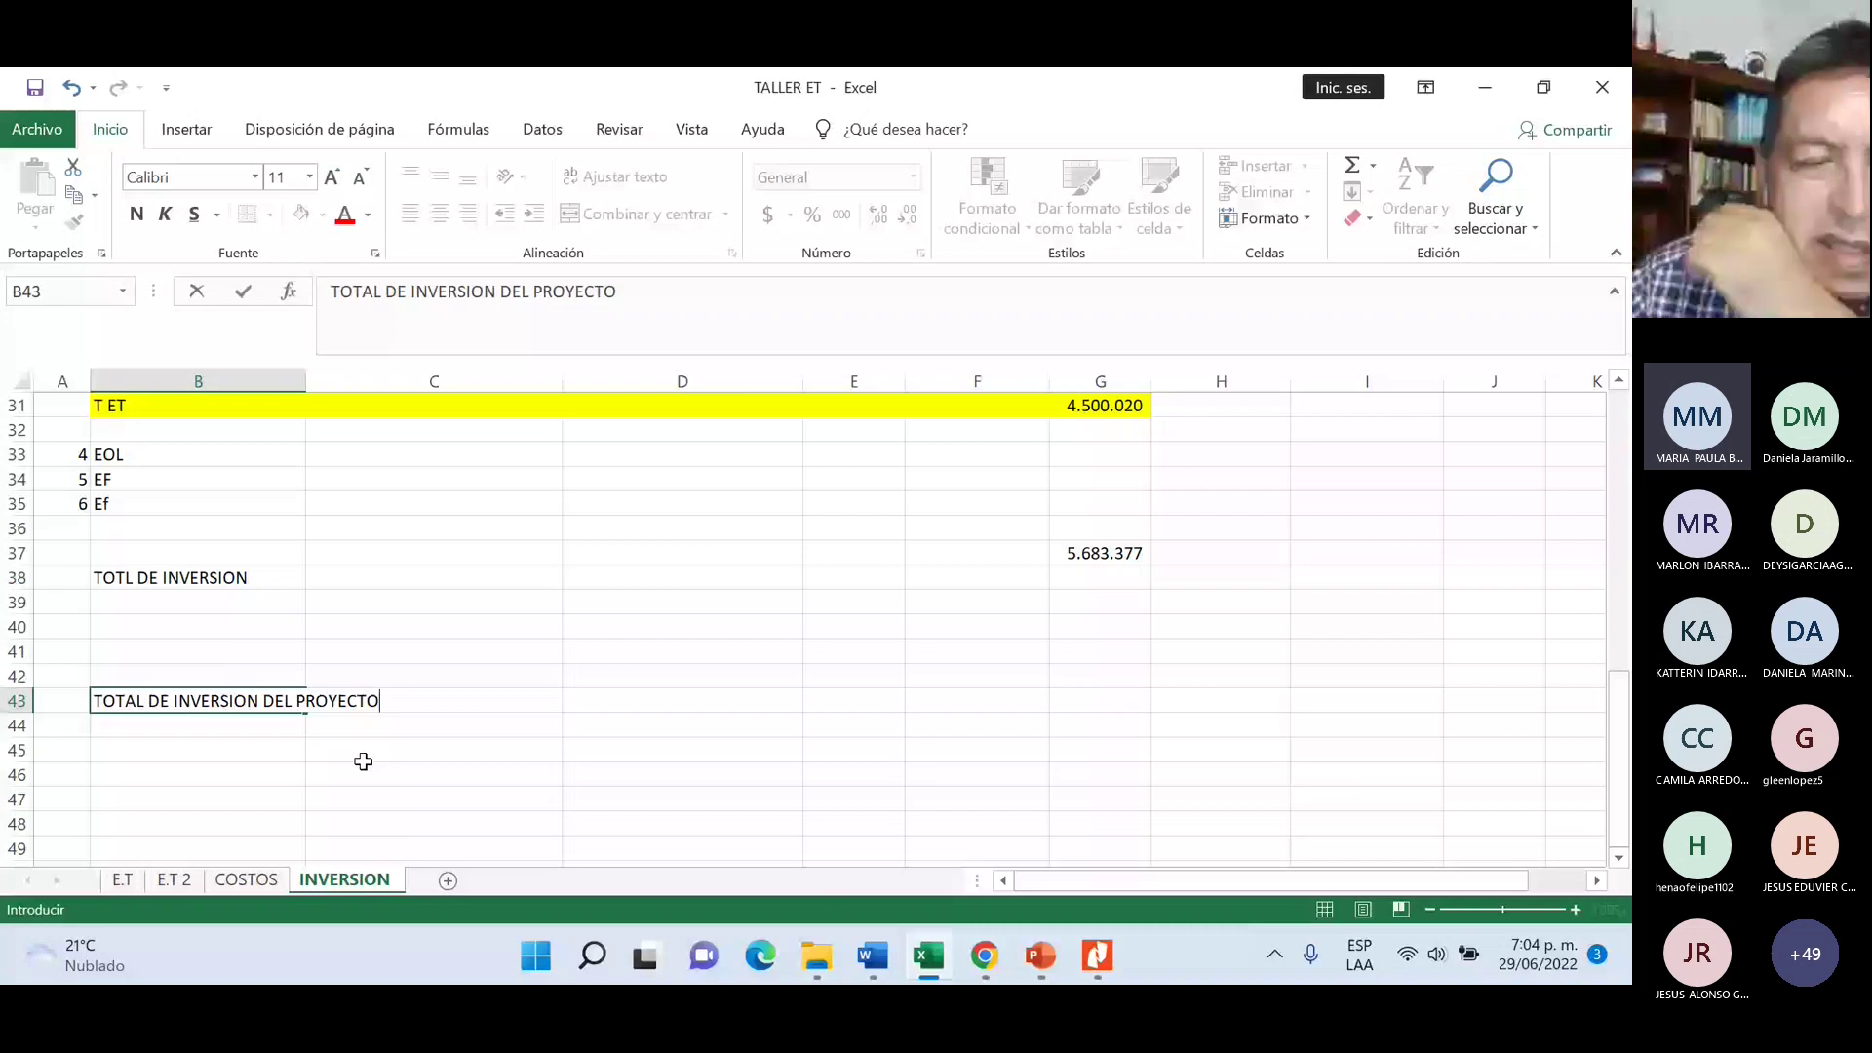
pyautogui.click(1100, 404)
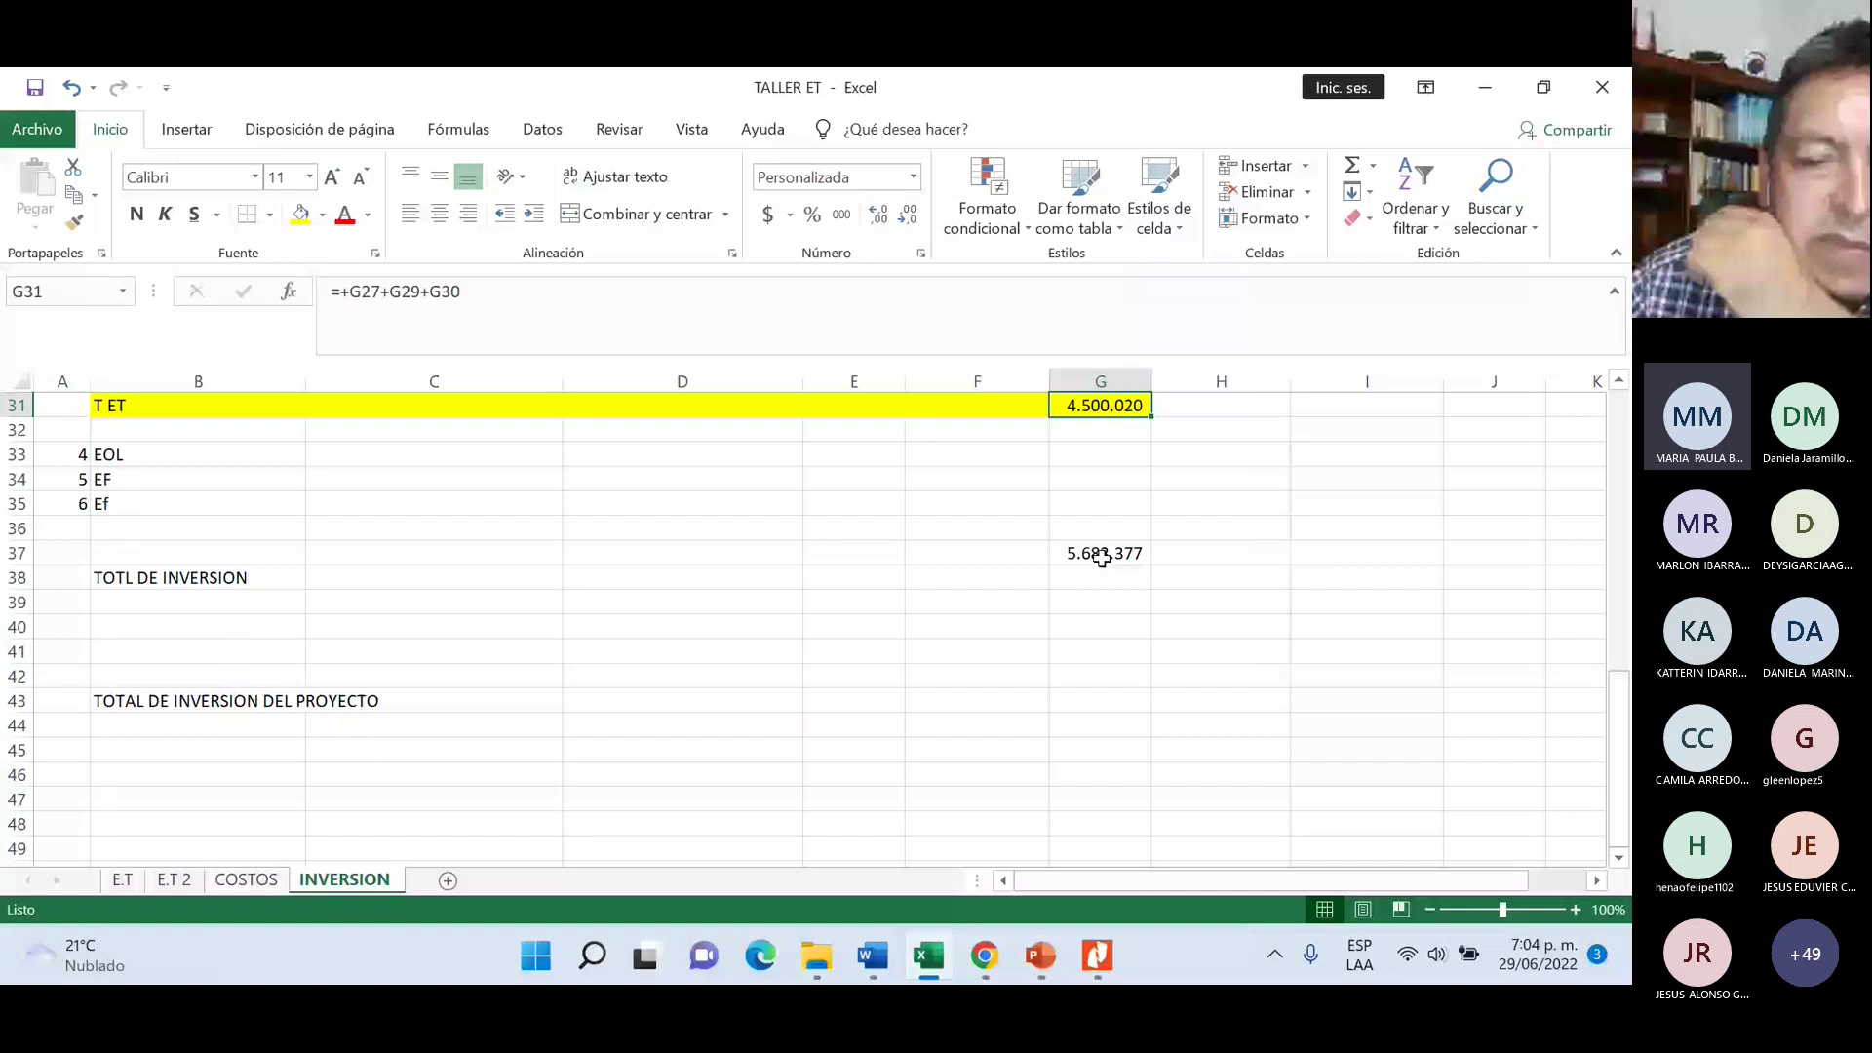
pyautogui.click(1112, 627)
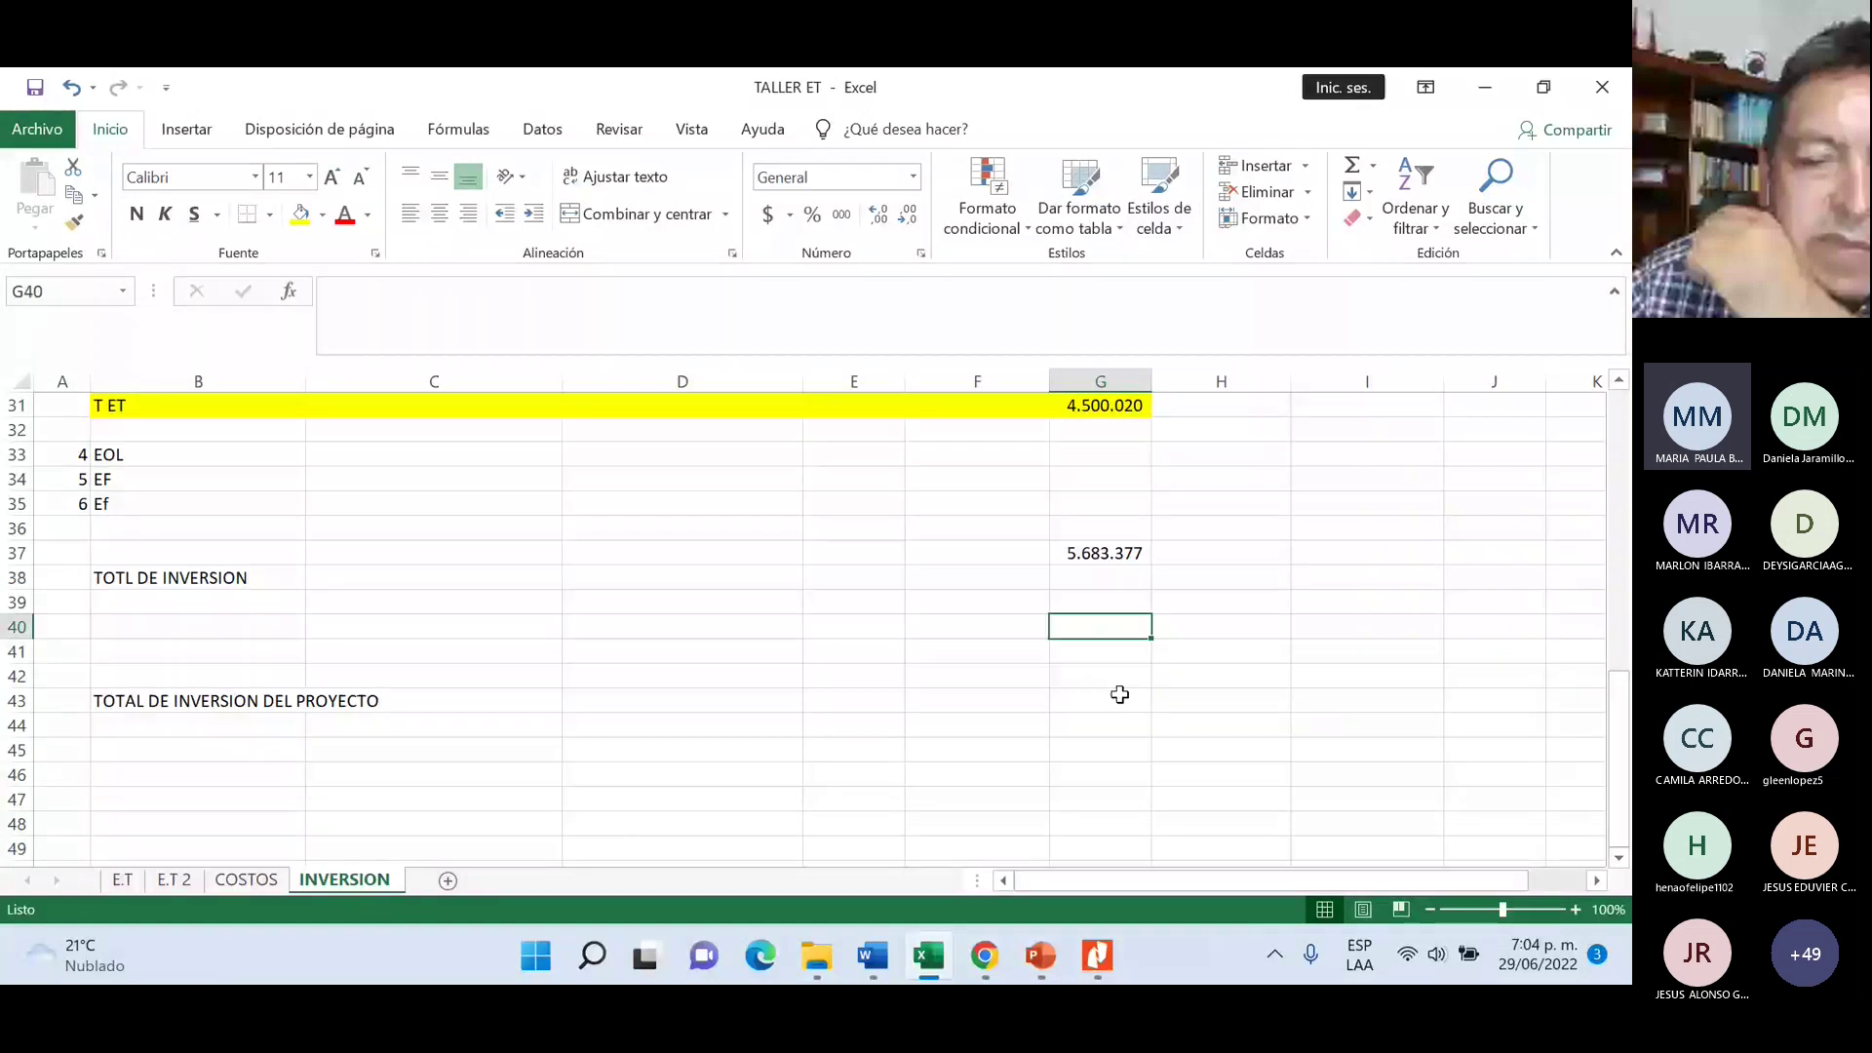
pyautogui.click(1119, 698)
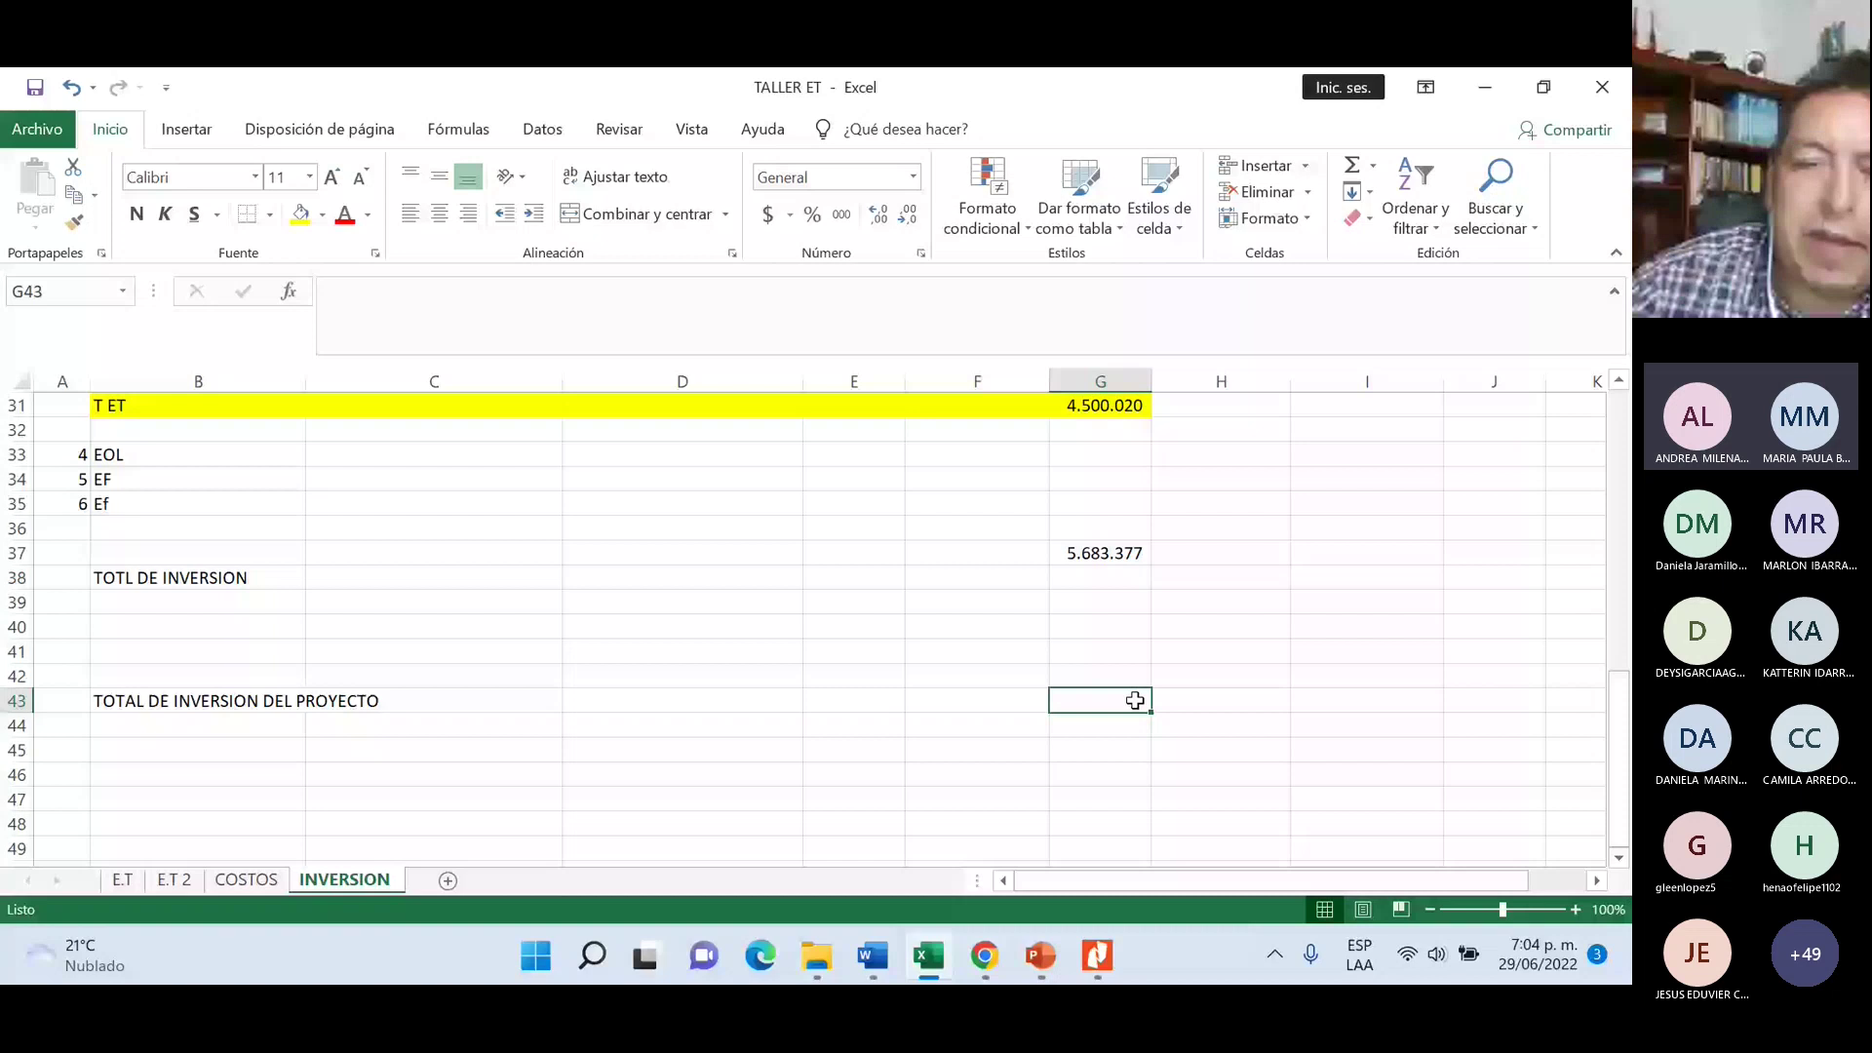
# - Review the hours of the Concepcion del proyecto activities in E5:E8
pyautogui.scroll(5, 1135, 700)
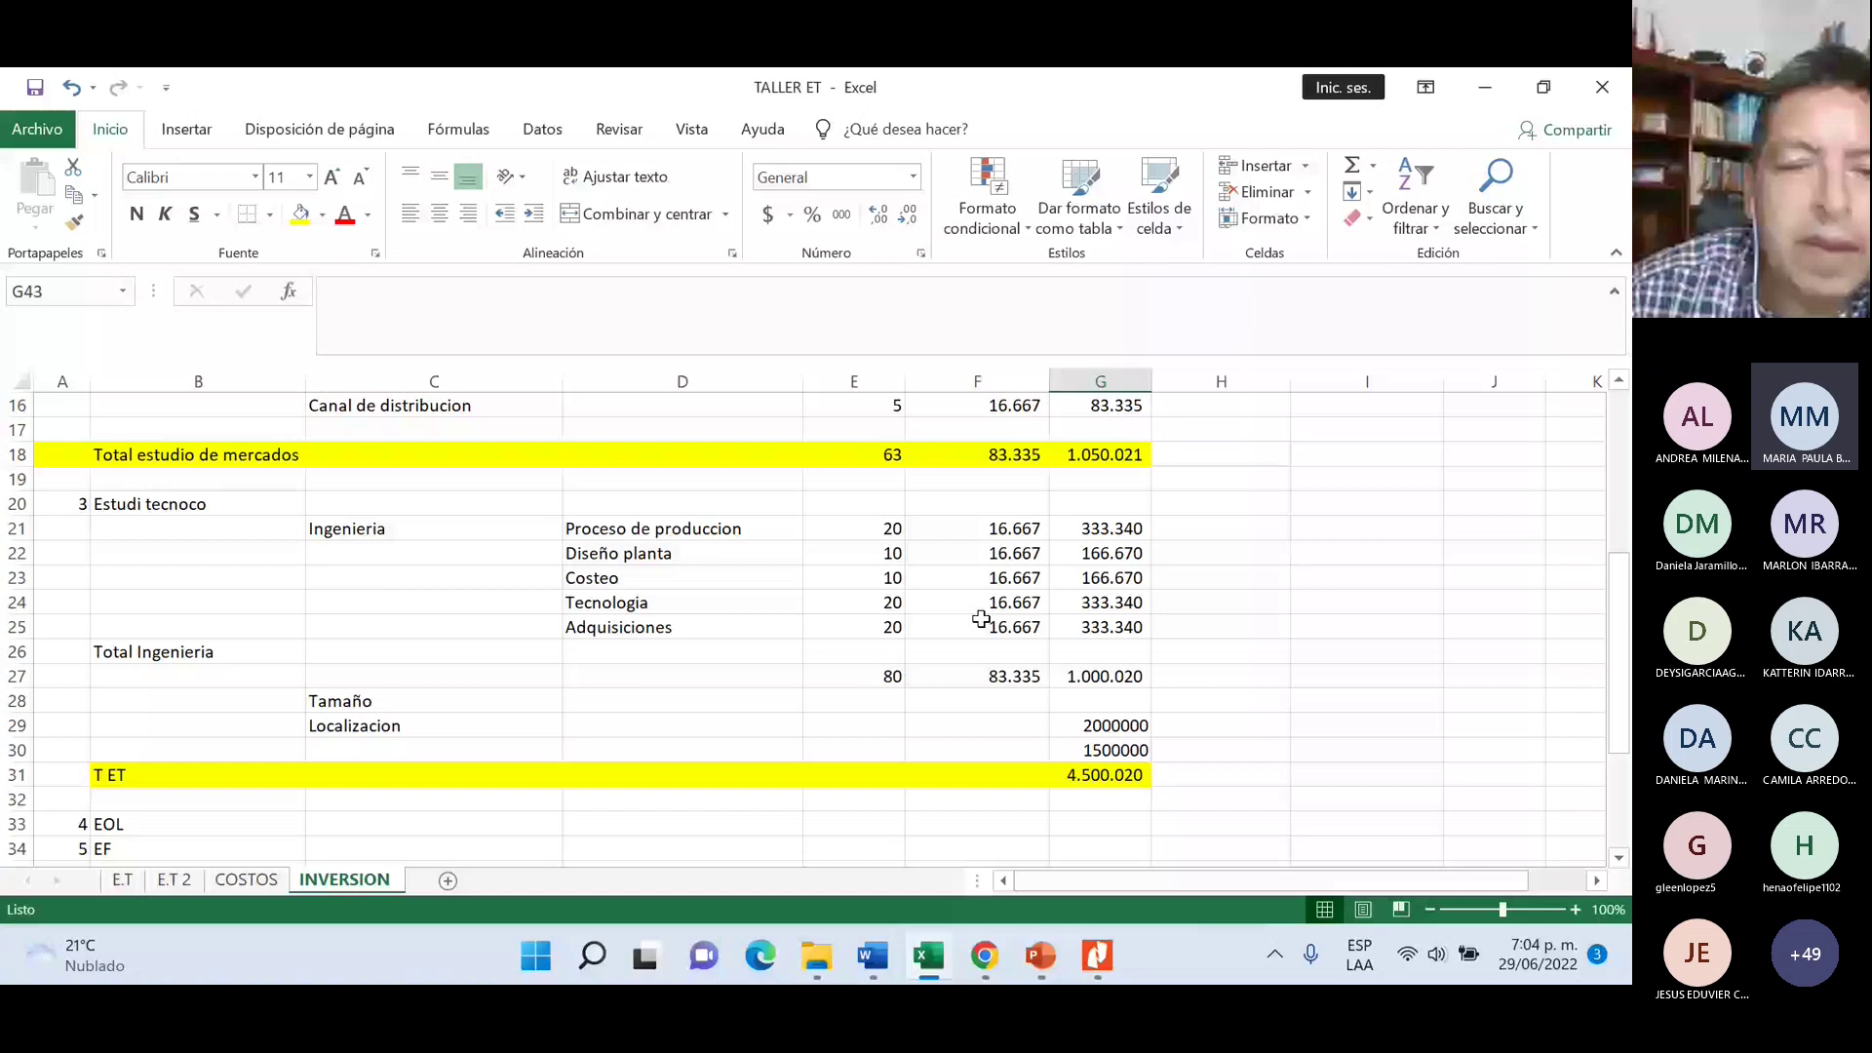
pyautogui.scroll(5, 980, 619)
pyautogui.click(873, 505)
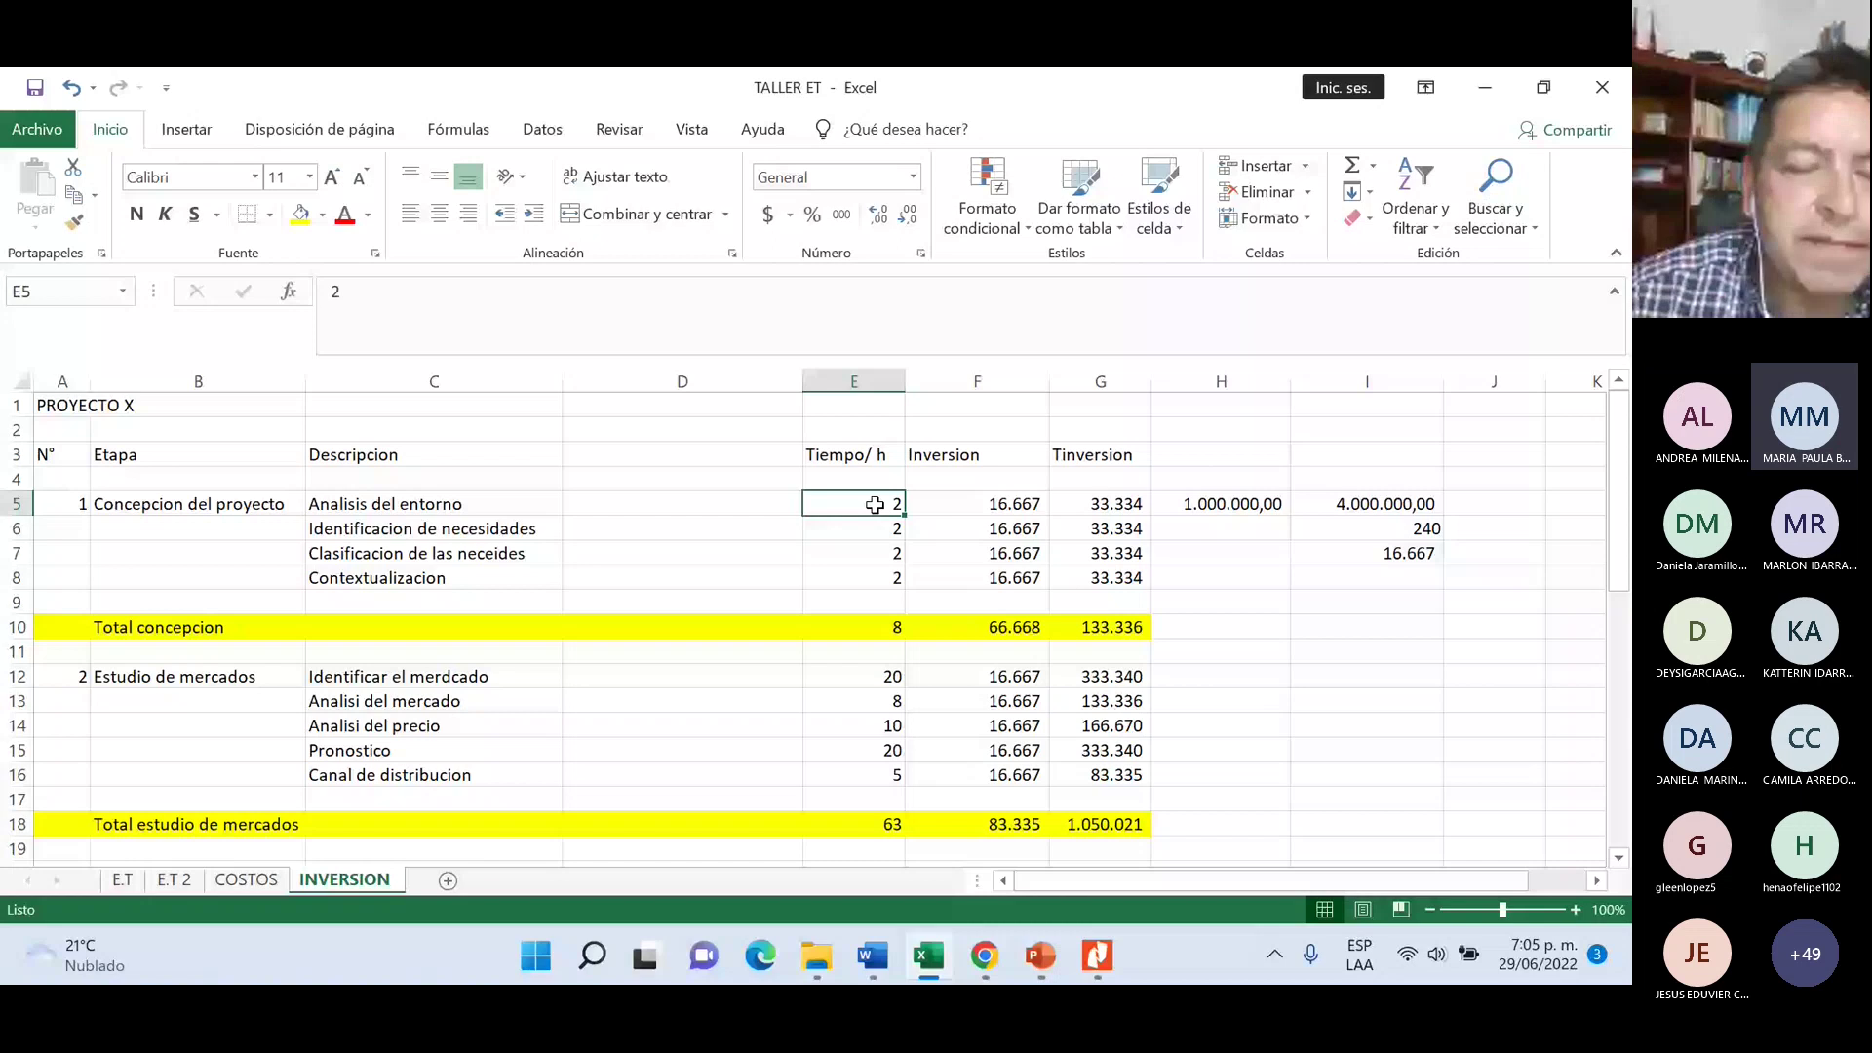
pyautogui.press('Down')
pyautogui.press('Down')
pyautogui.press('Down')
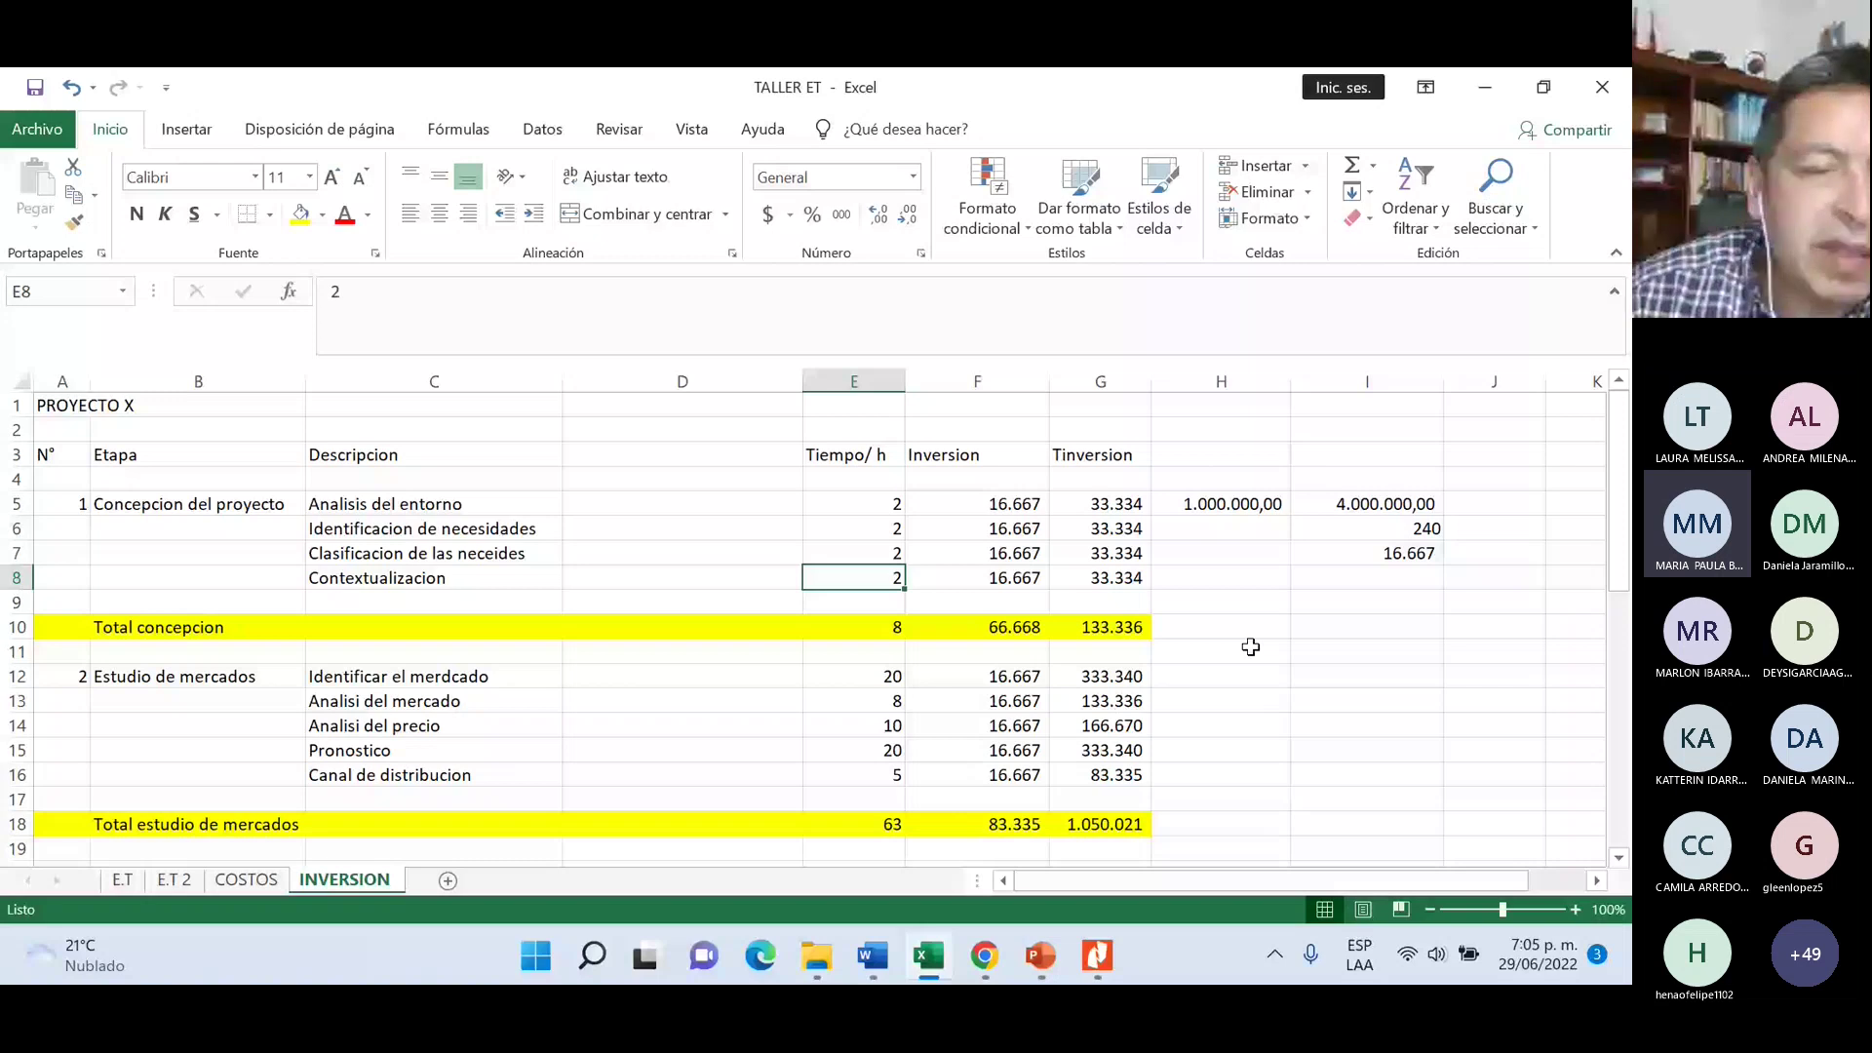
# - Review the T ET total label in B31 and the stage labels EOL, EF and Ef in B33:B35
pyautogui.scroll(-8, 1251, 648)
pyautogui.click(124, 604)
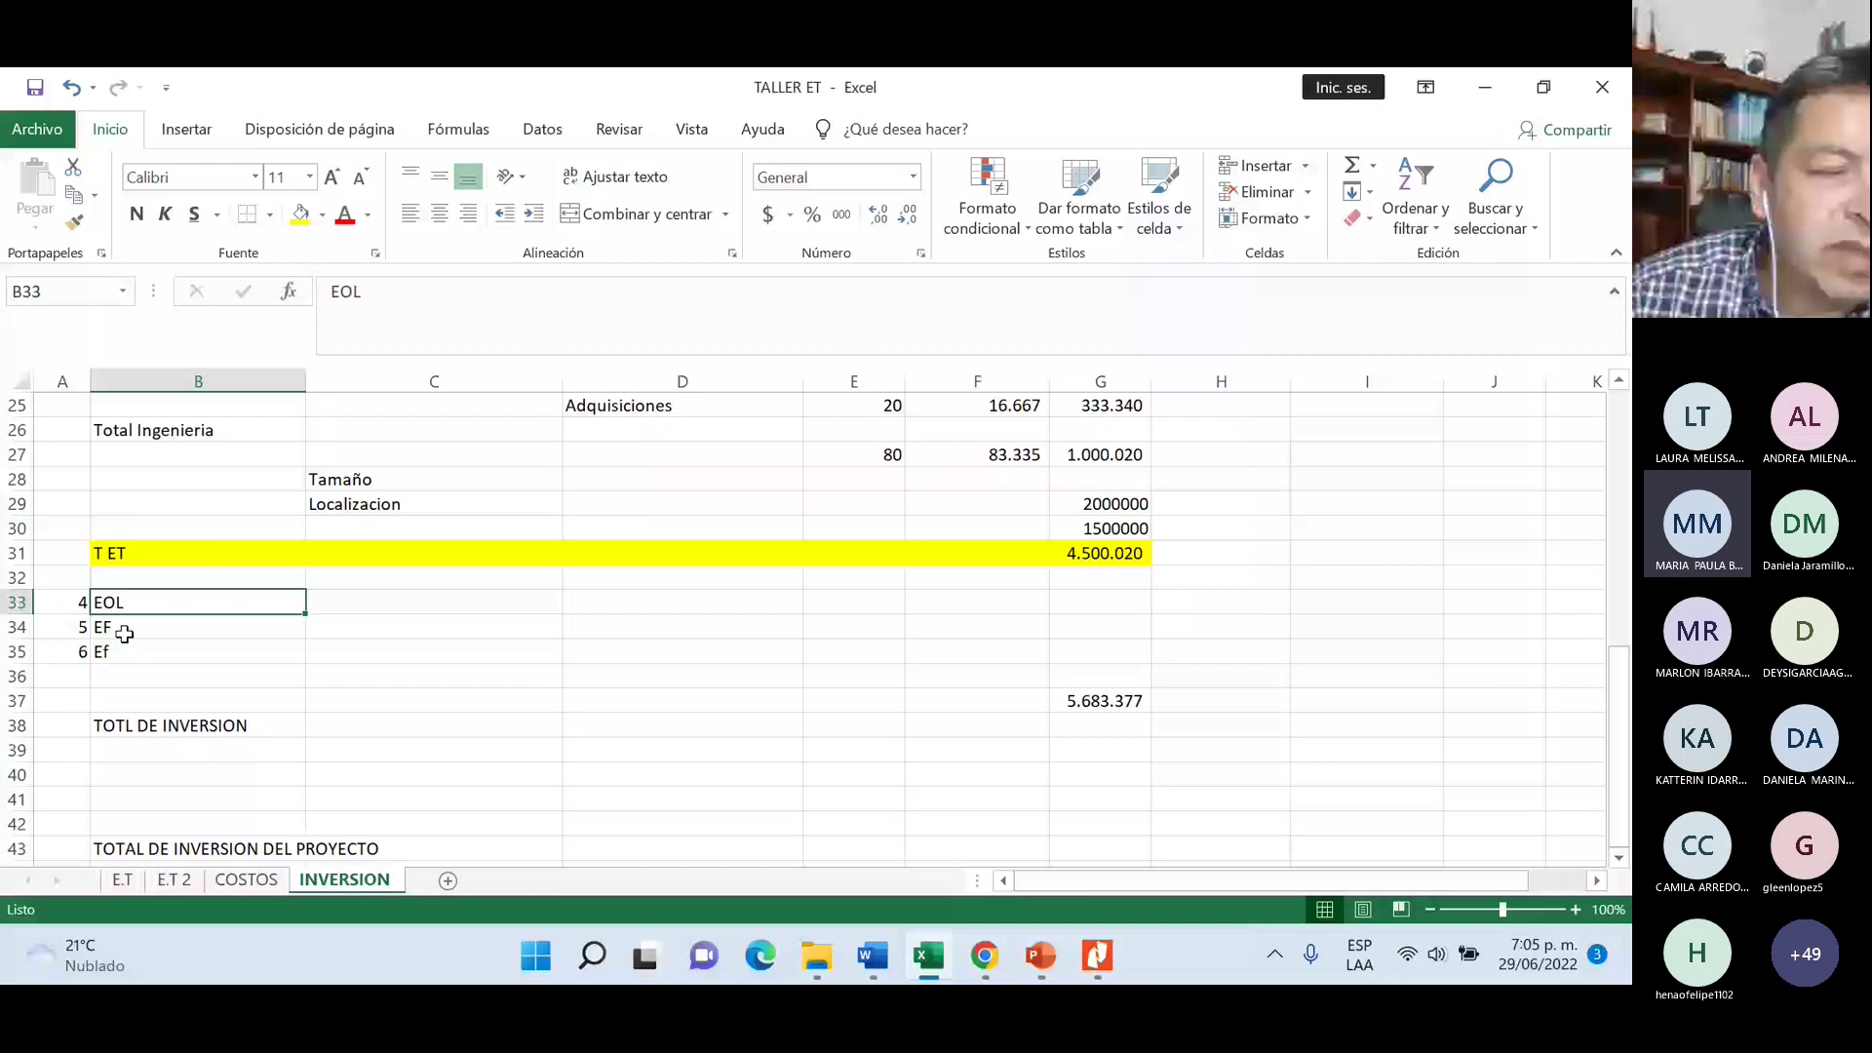
pyautogui.click(152, 657)
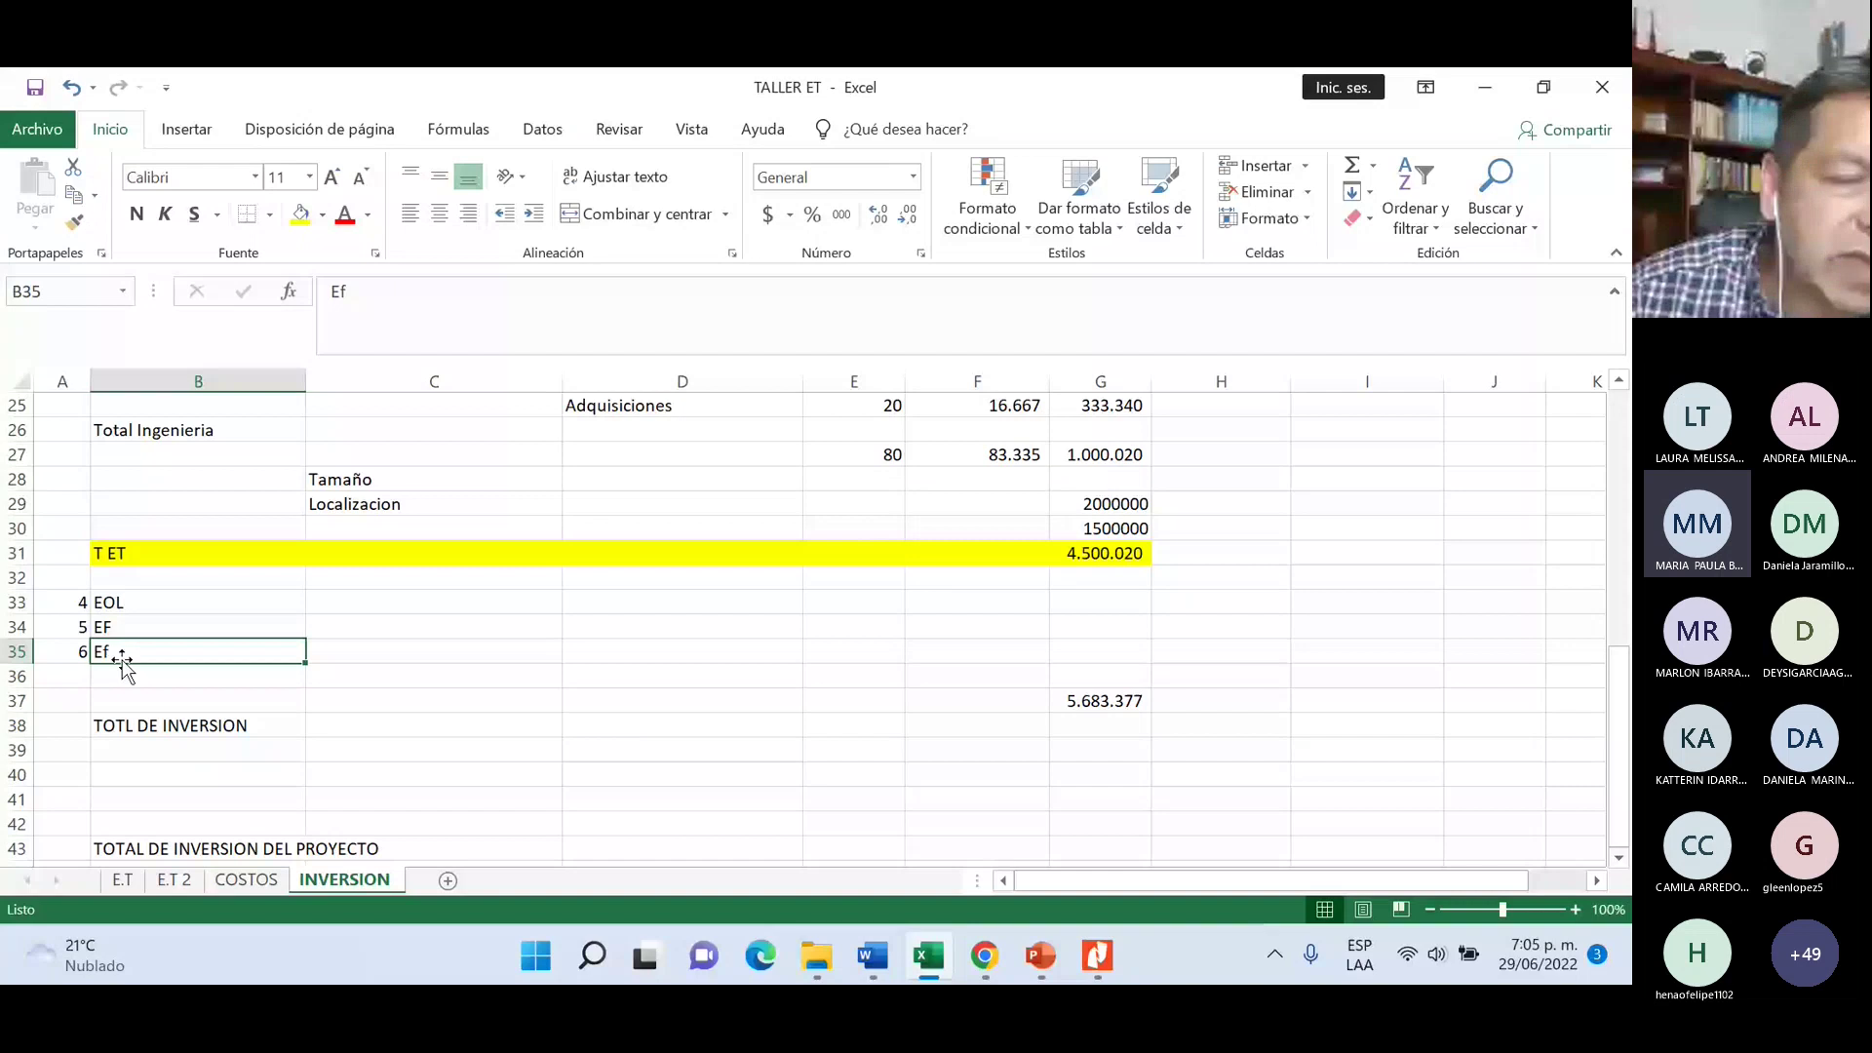
pyautogui.click(116, 604)
pyautogui.click(148, 556)
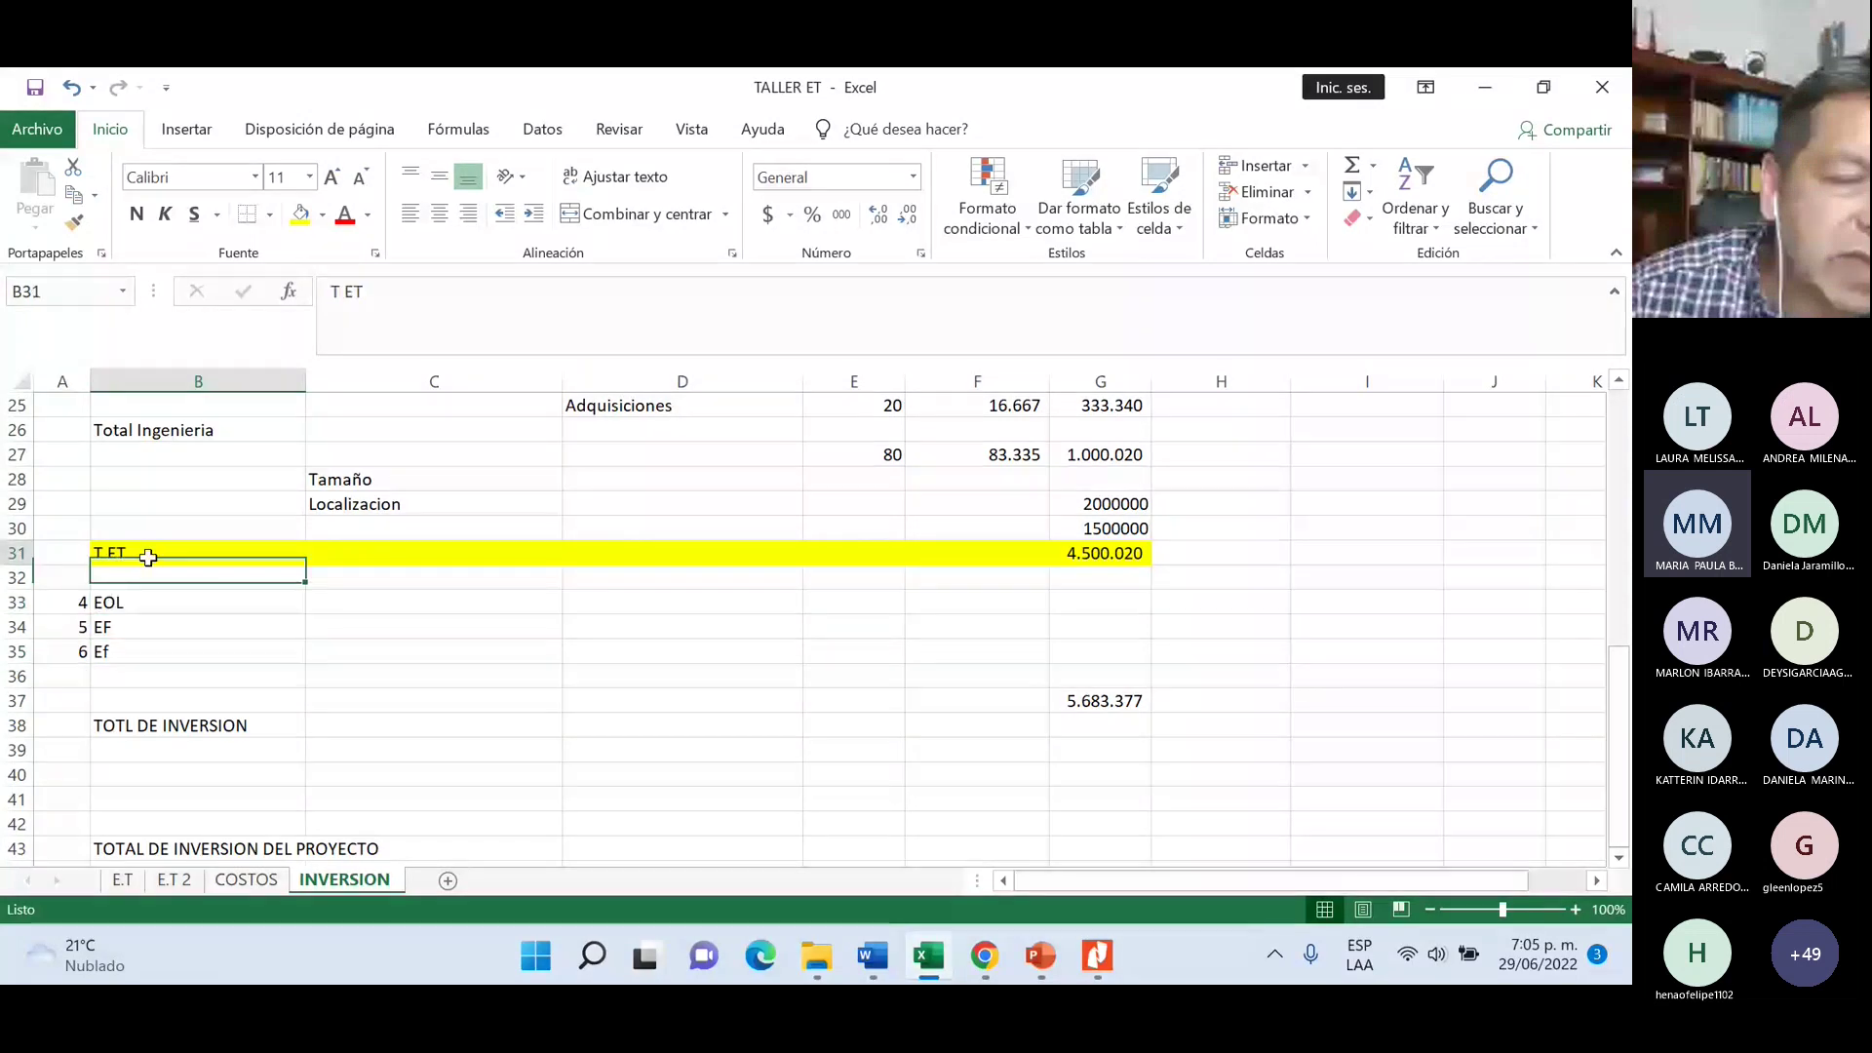
pyautogui.moveTo(116, 603); pyautogui.dragTo(150, 652)
pyautogui.hotkey('ctrl', 'v')
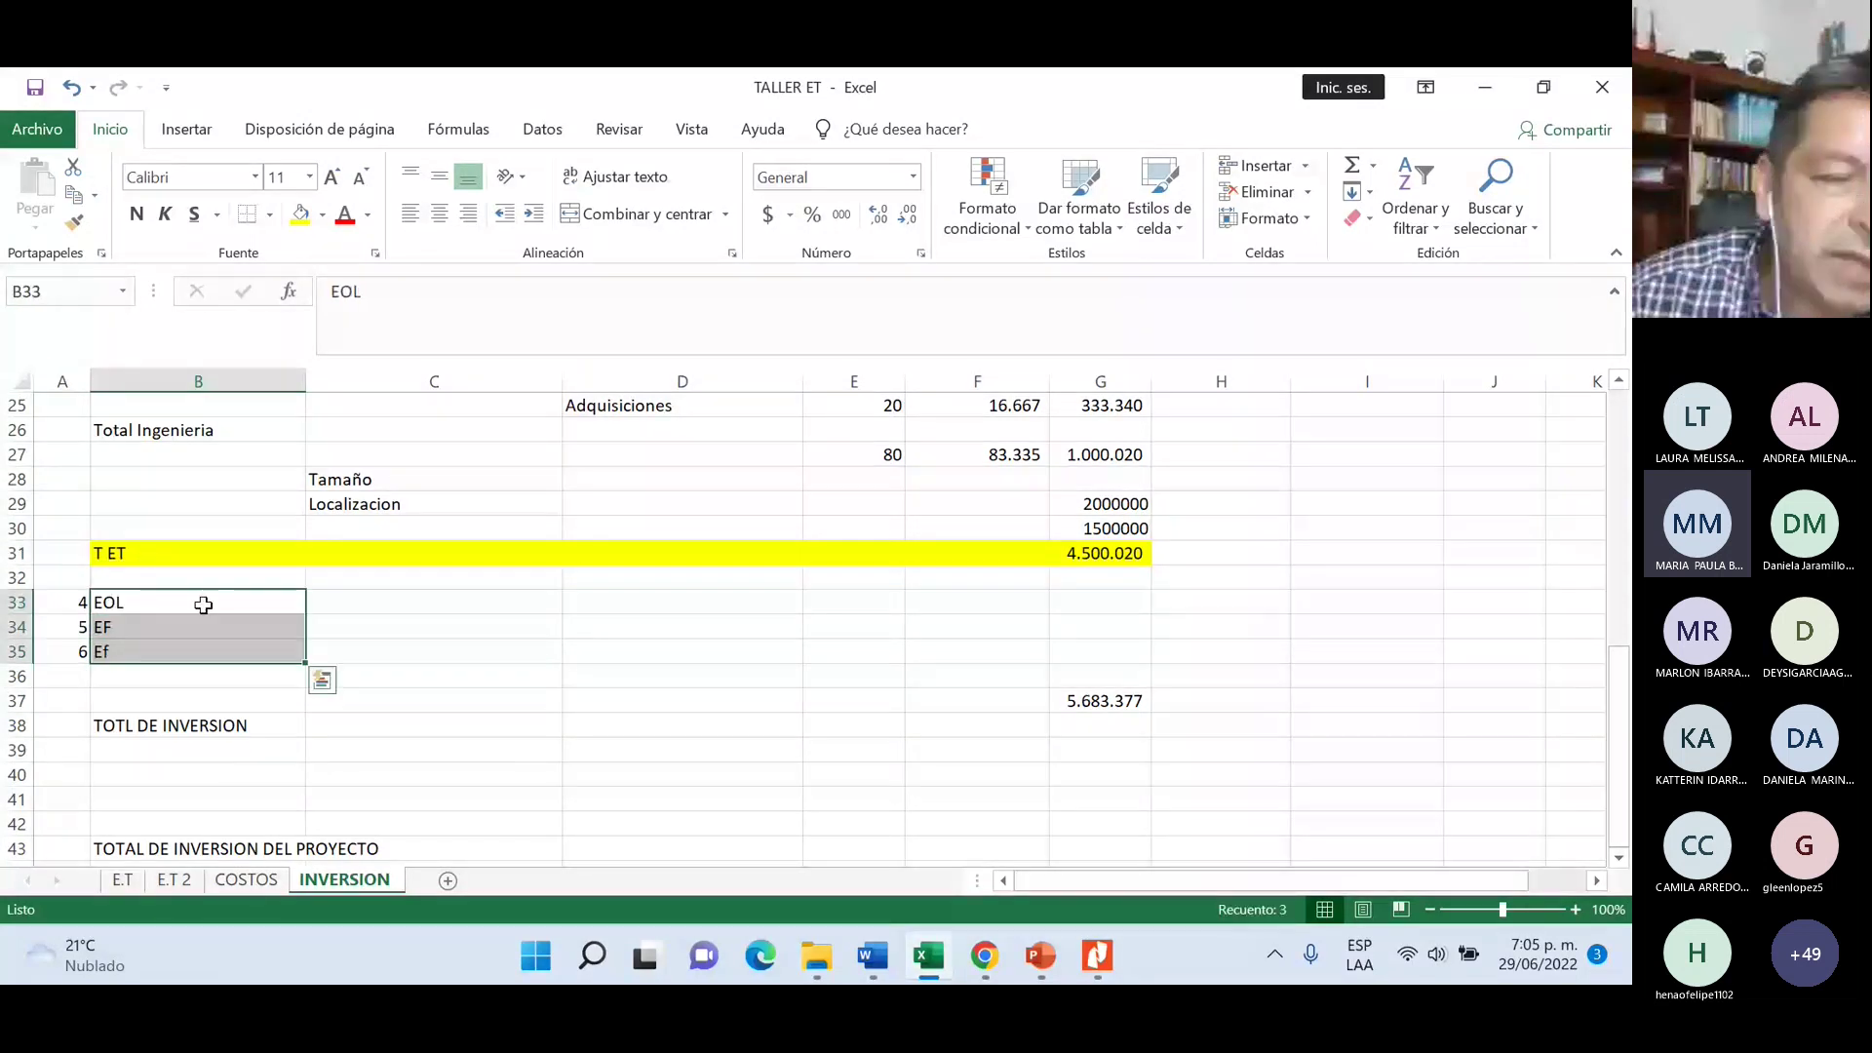
pyautogui.click(147, 554)
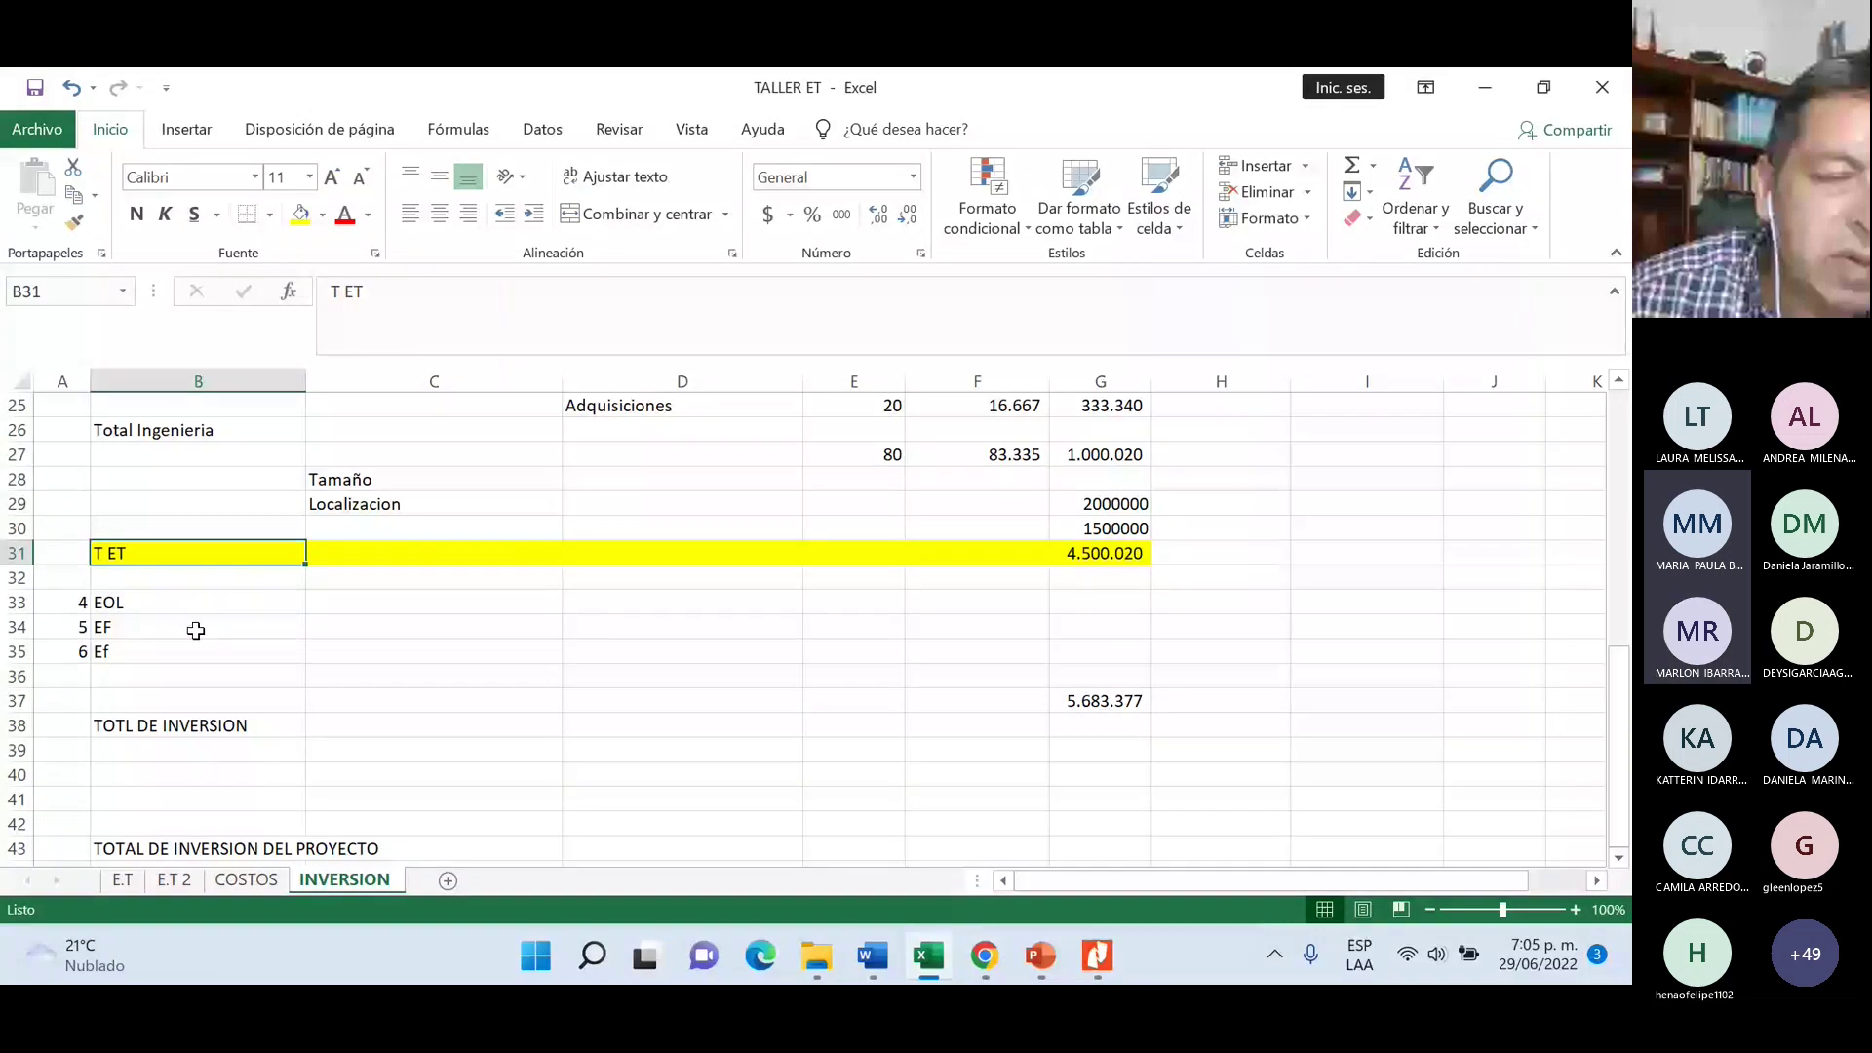
pyautogui.click(178, 610)
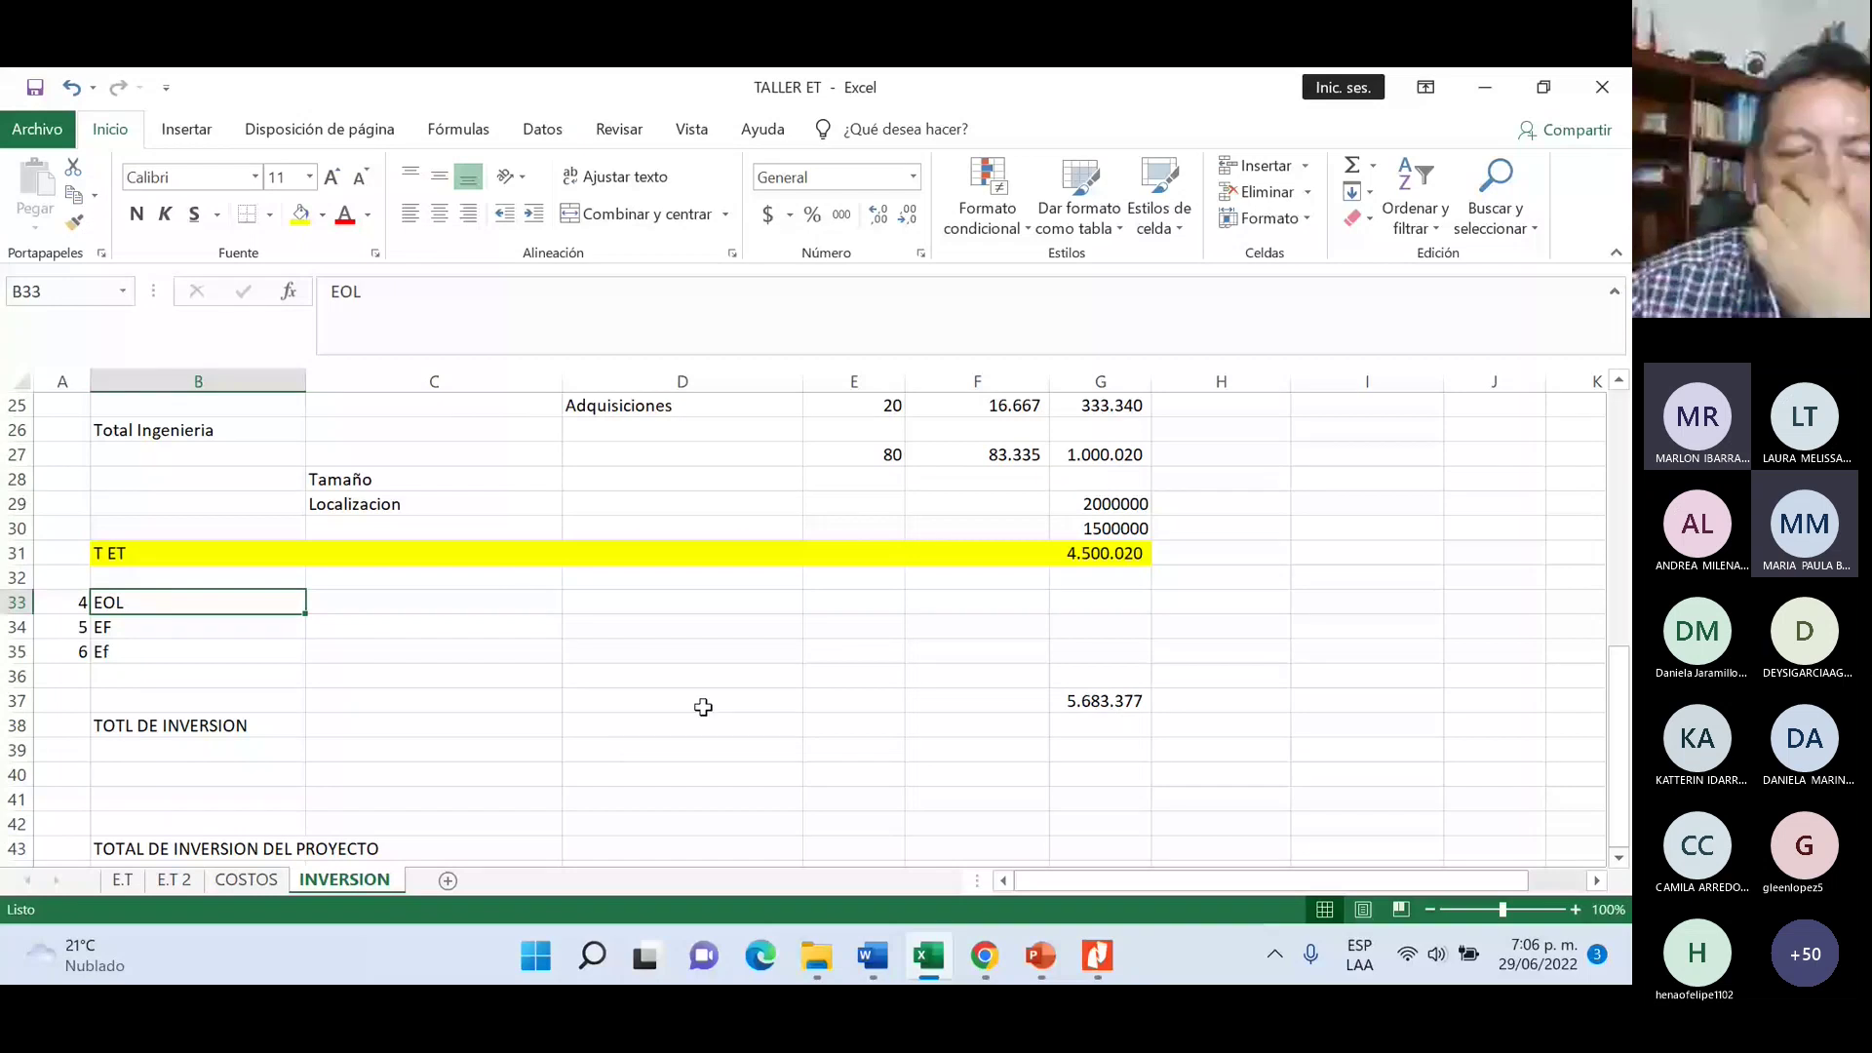
# - Examine the TOTAL DE INVERSION DEL PROYECTO row and its total cell in G43
pyautogui.scroll(-2, 703, 707)
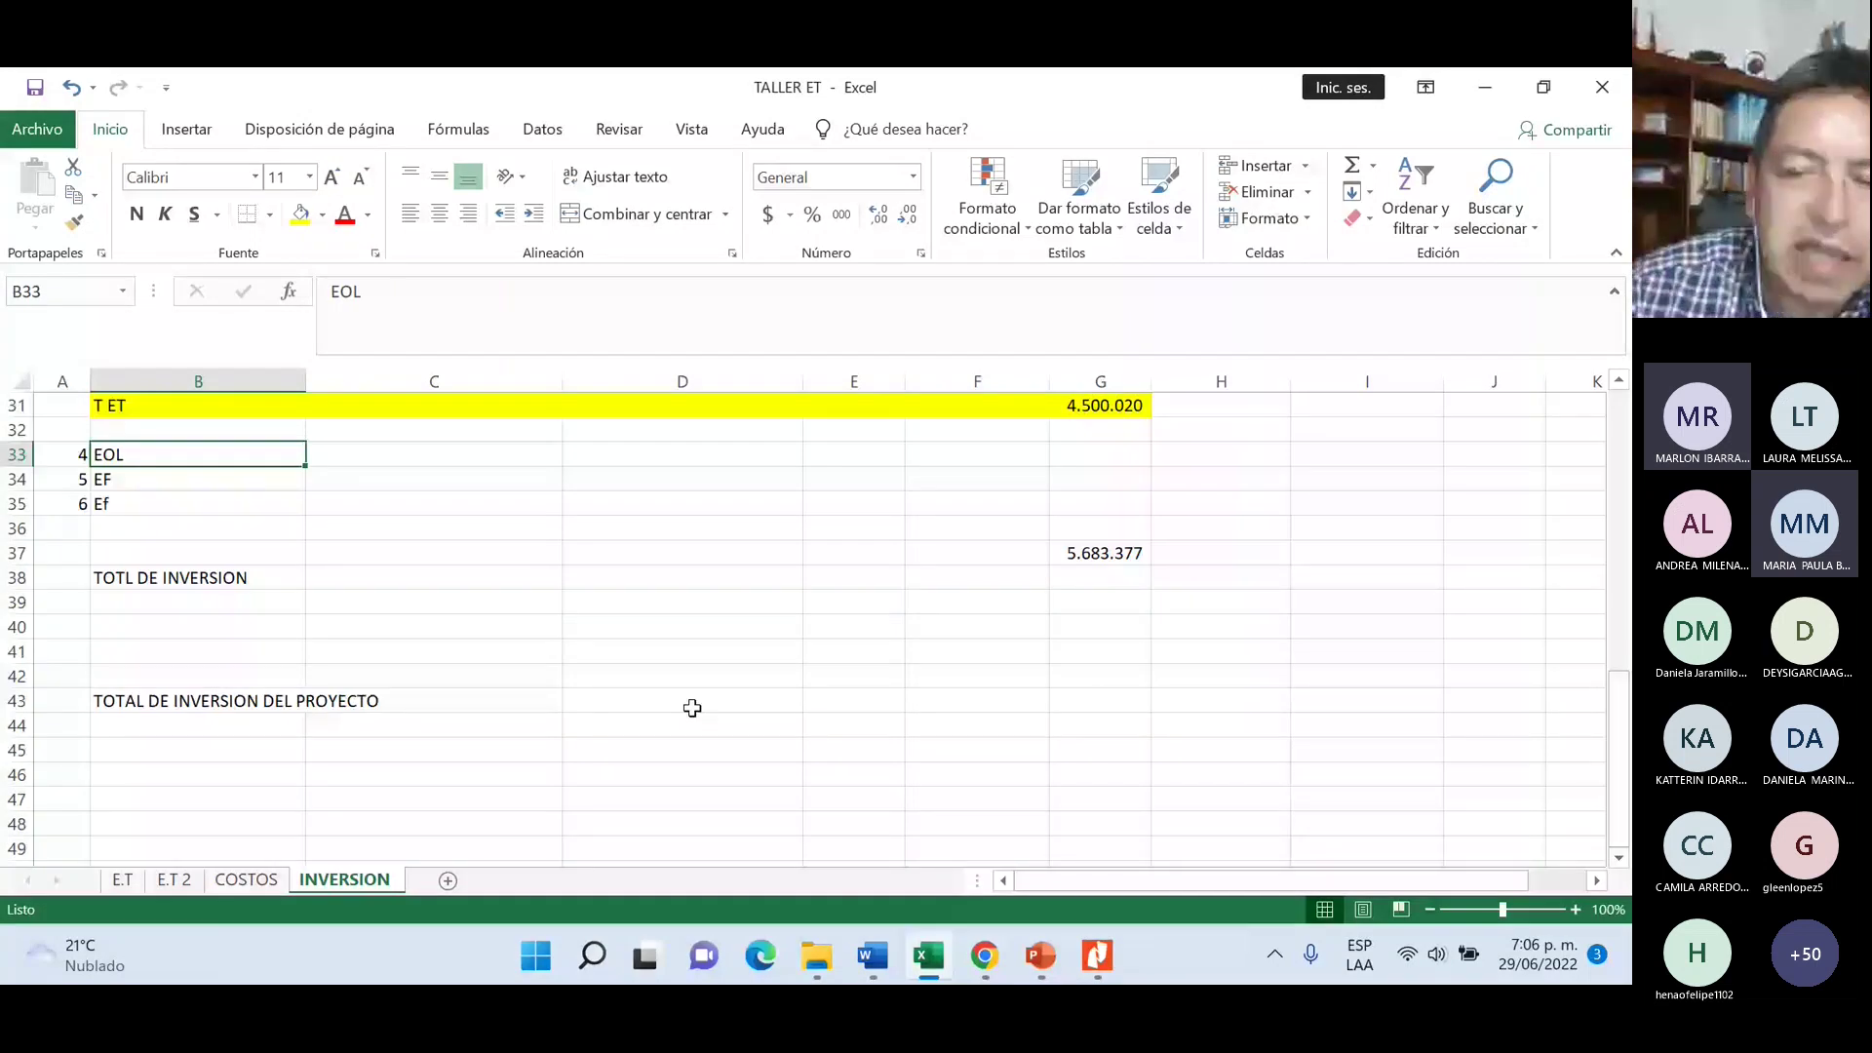
pyautogui.click(1077, 702)
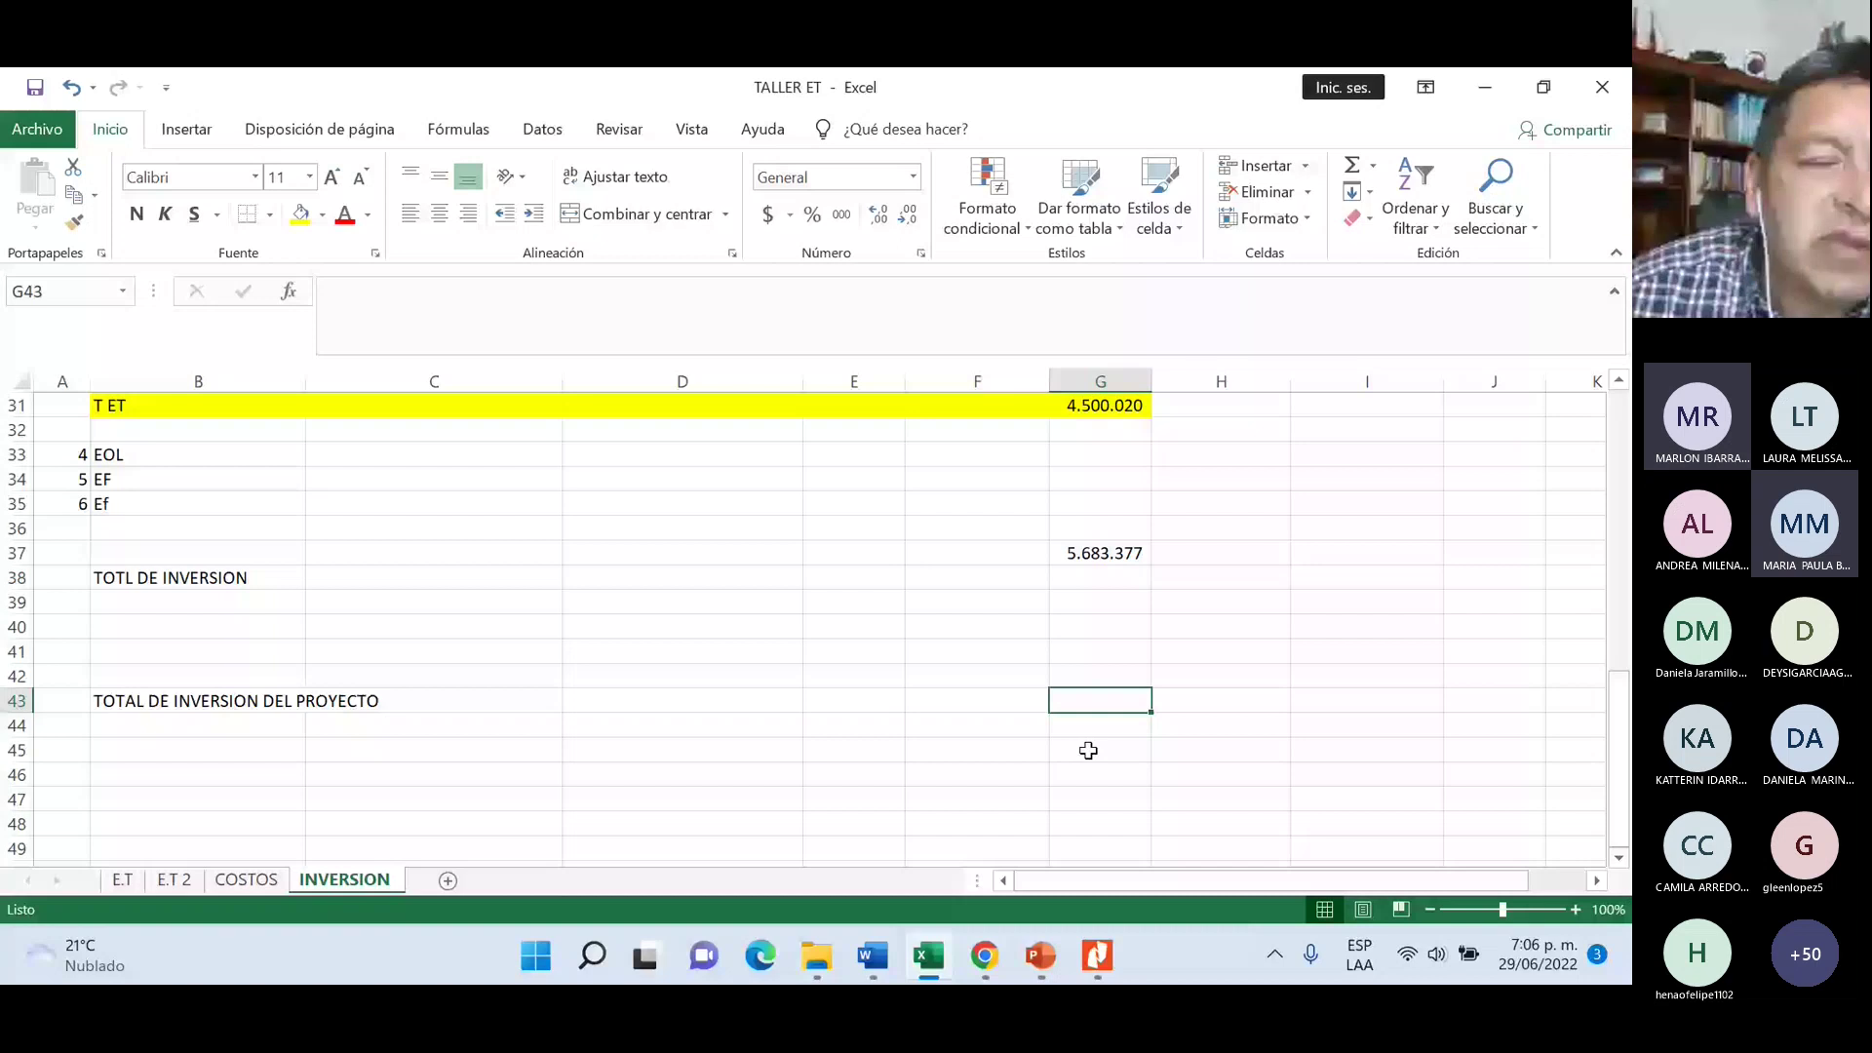
pyautogui.hotkey('ctrl', 'z')
pyautogui.click(1094, 724)
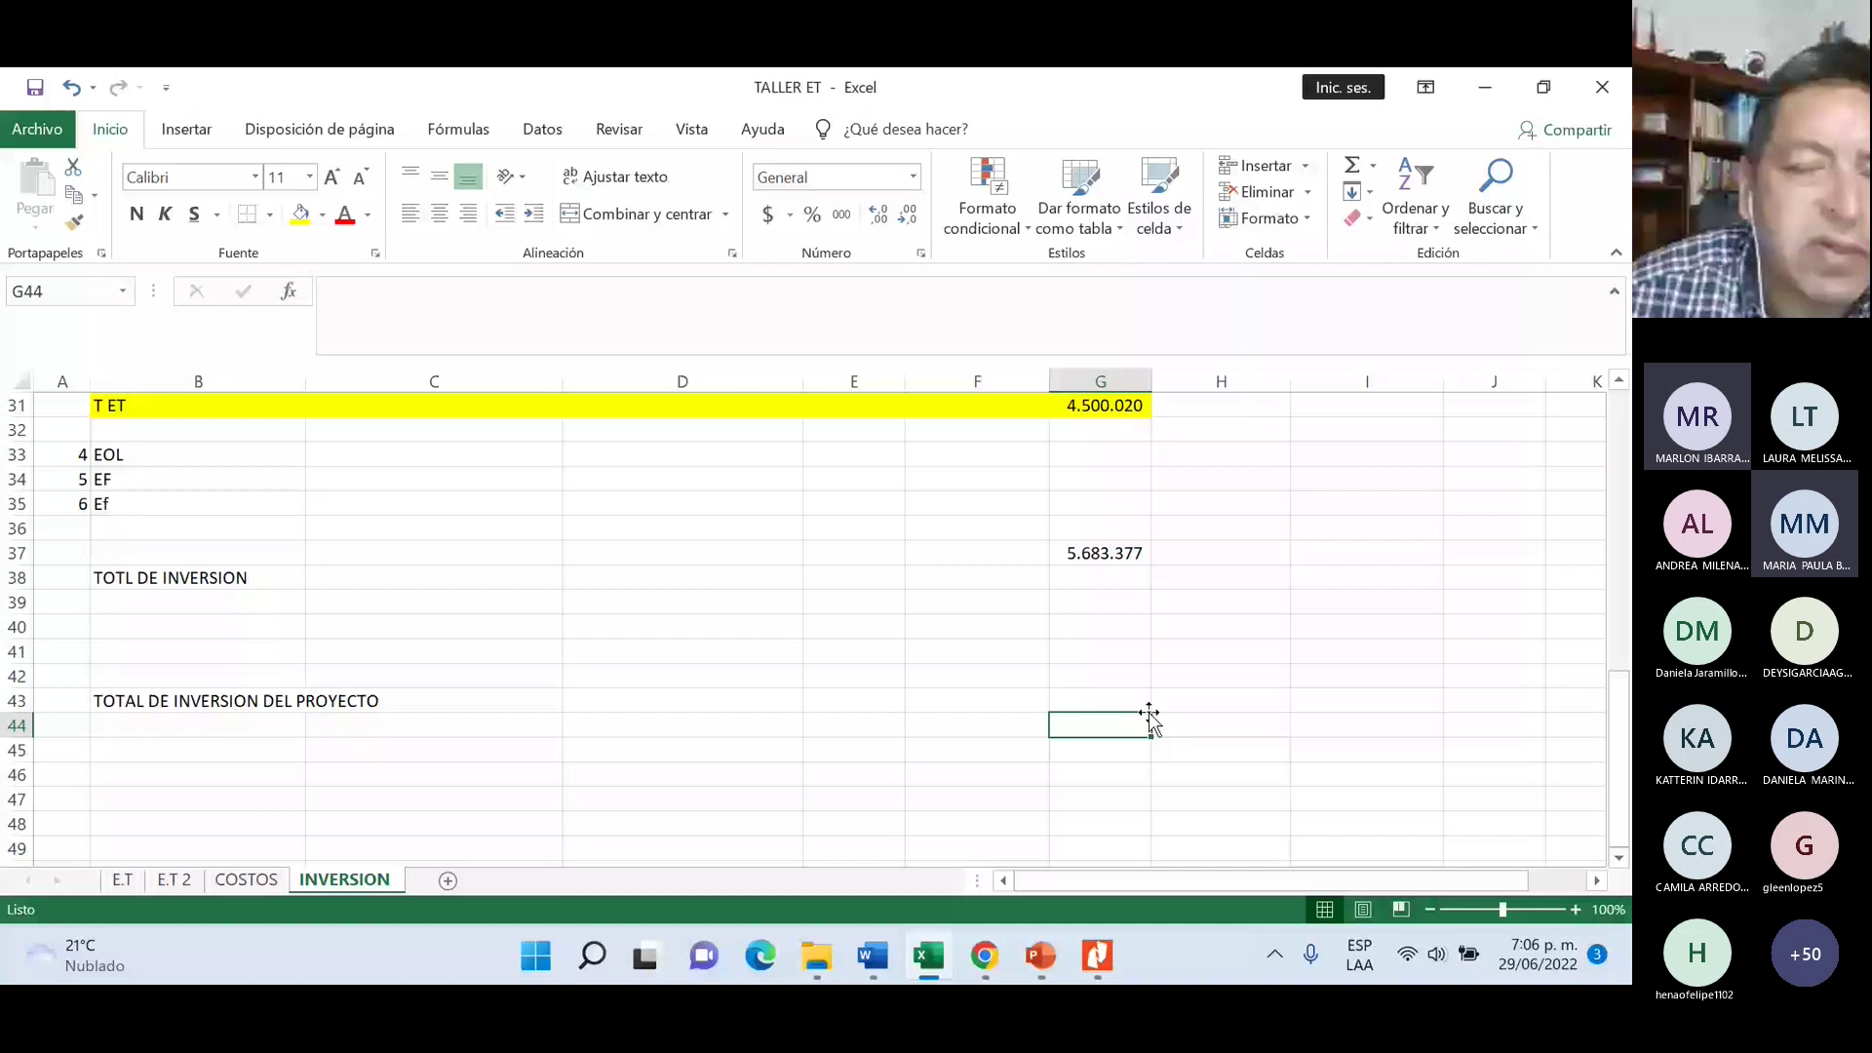
# - Review the INVERSION sheet's stages, the total investment formula in G37 and the TOTAL DE INVERSION DEL PROYECTO row
pyautogui.press('Up')
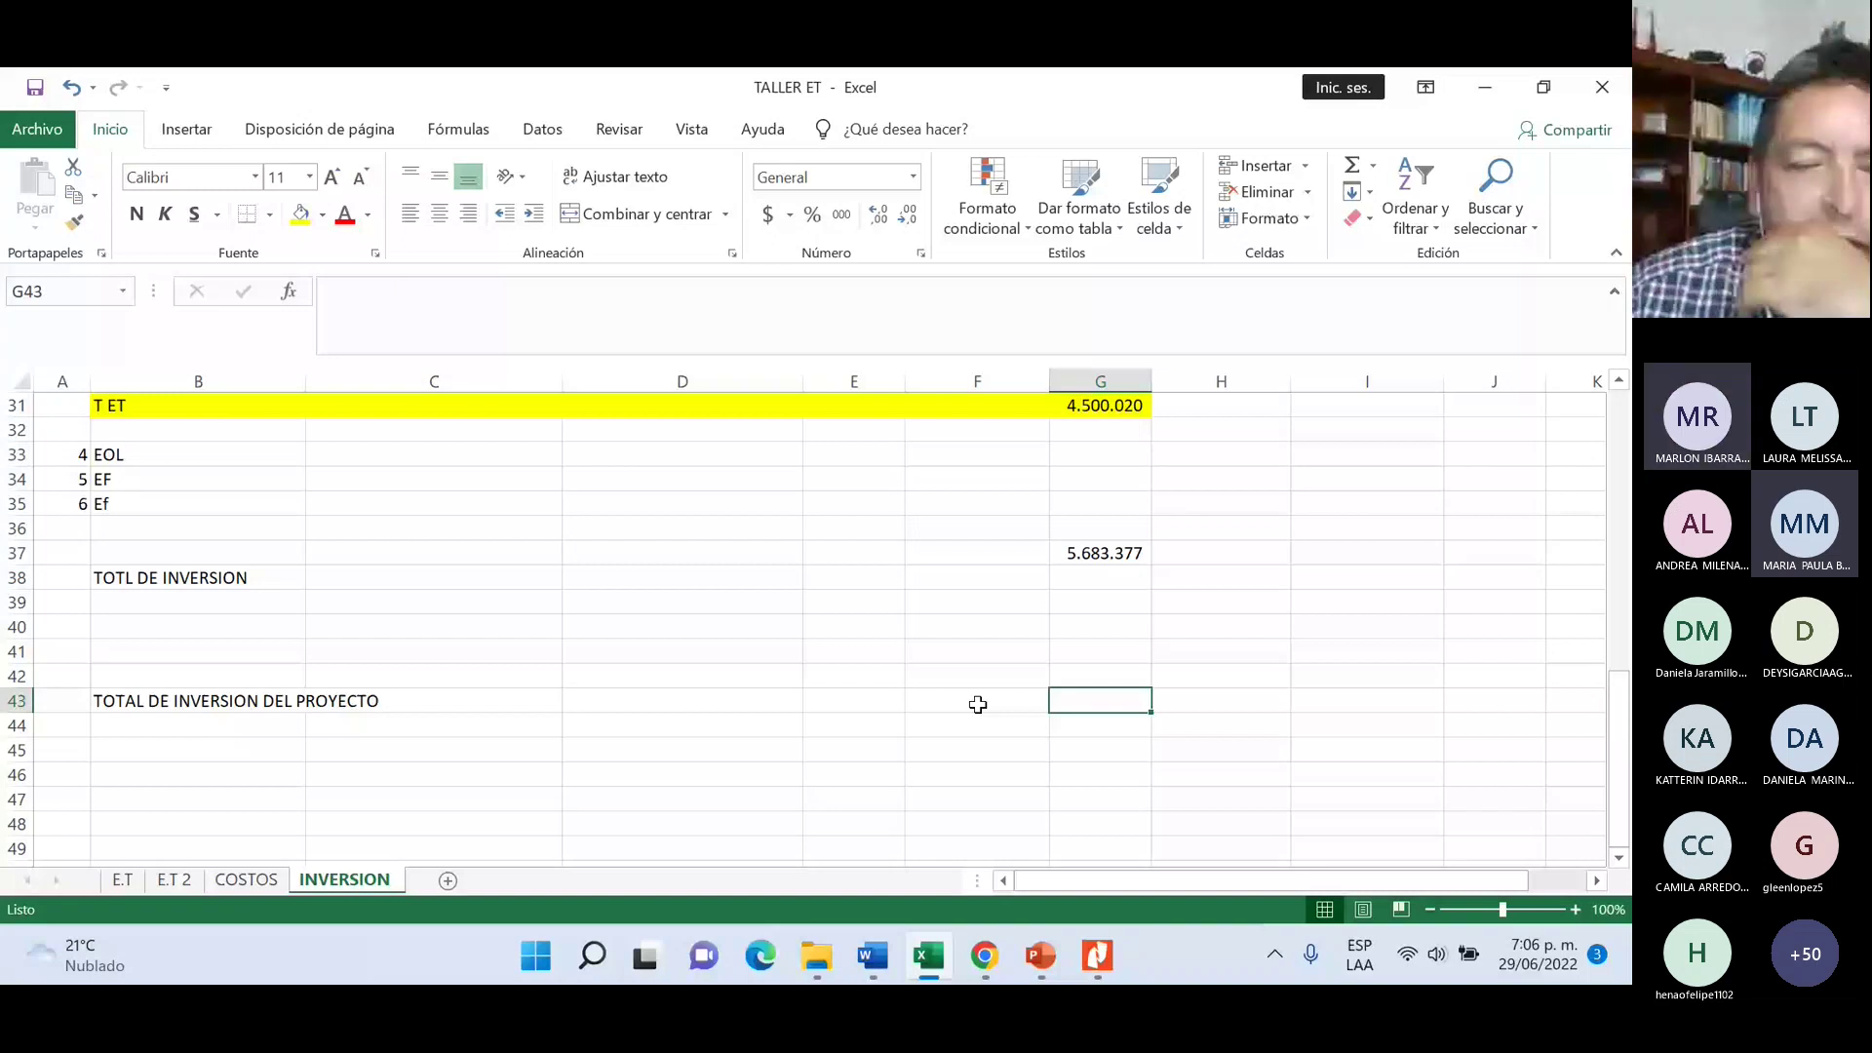
pyautogui.scroll(10, 117, 435)
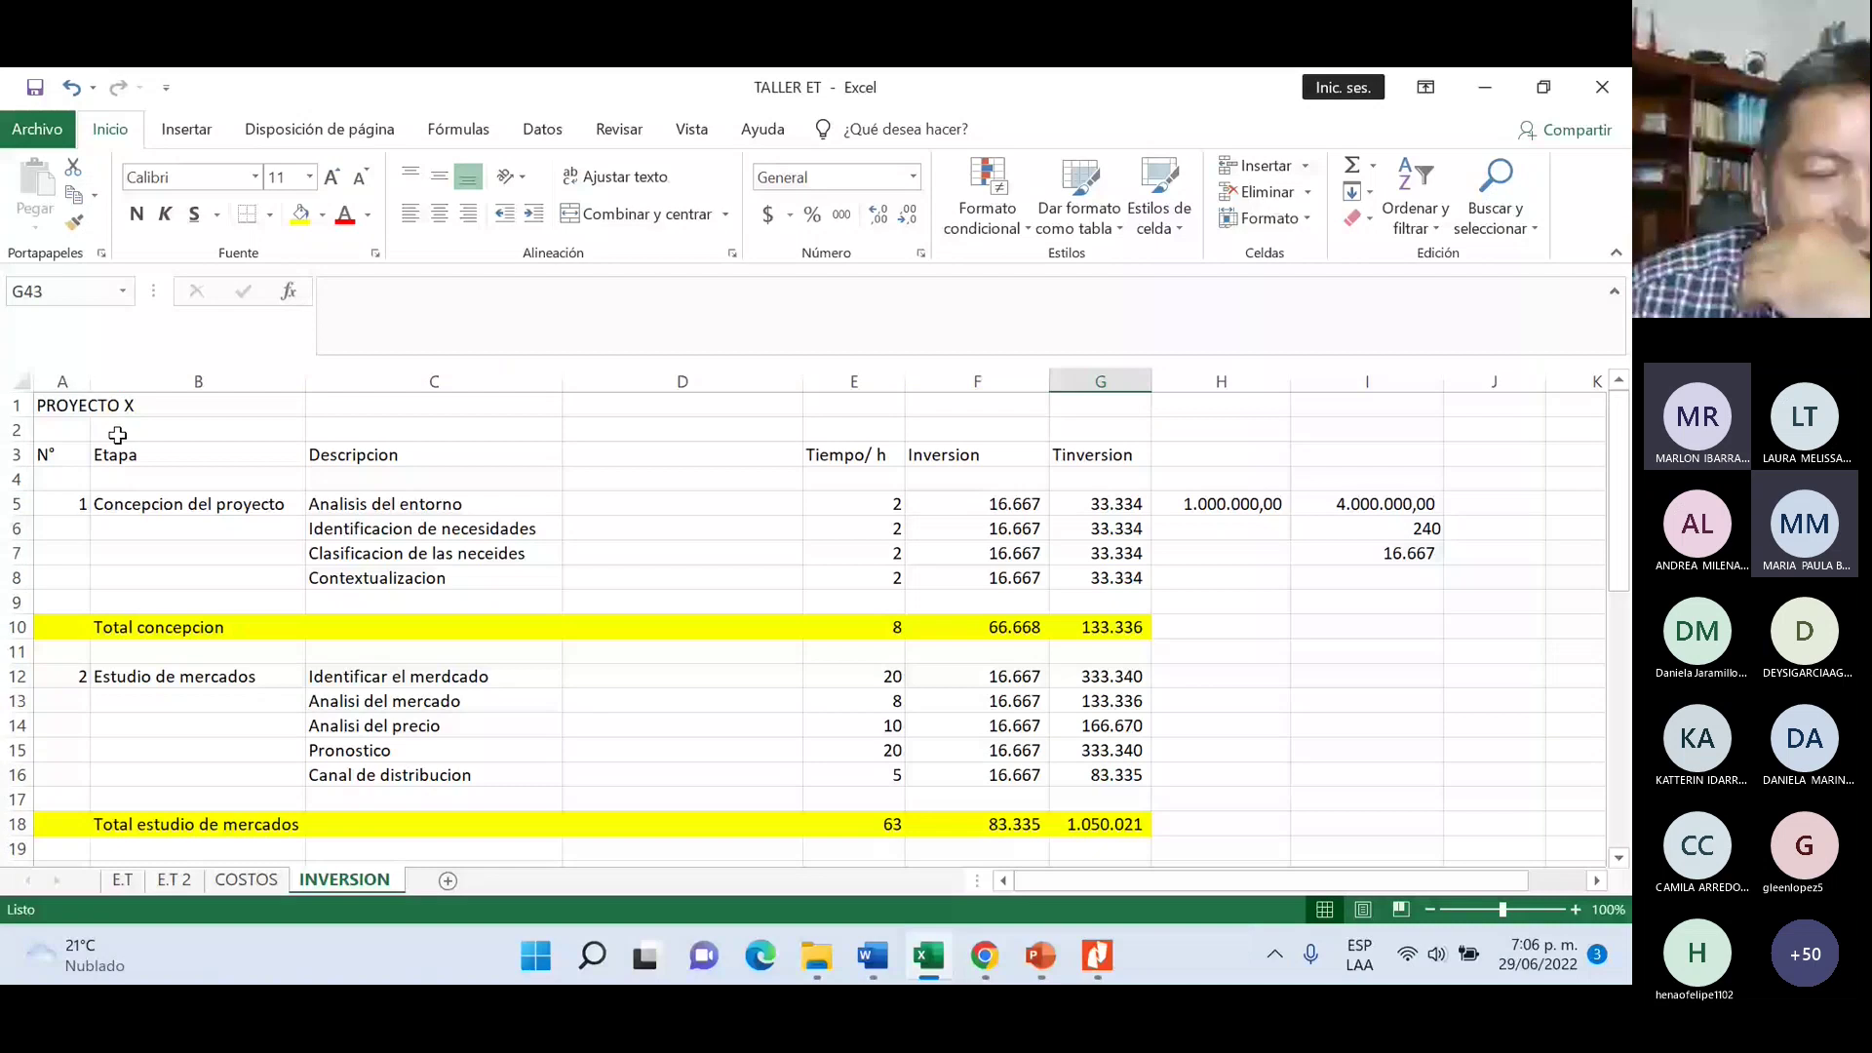
pyautogui.scroll(-9, 117, 435)
pyautogui.click(195, 577)
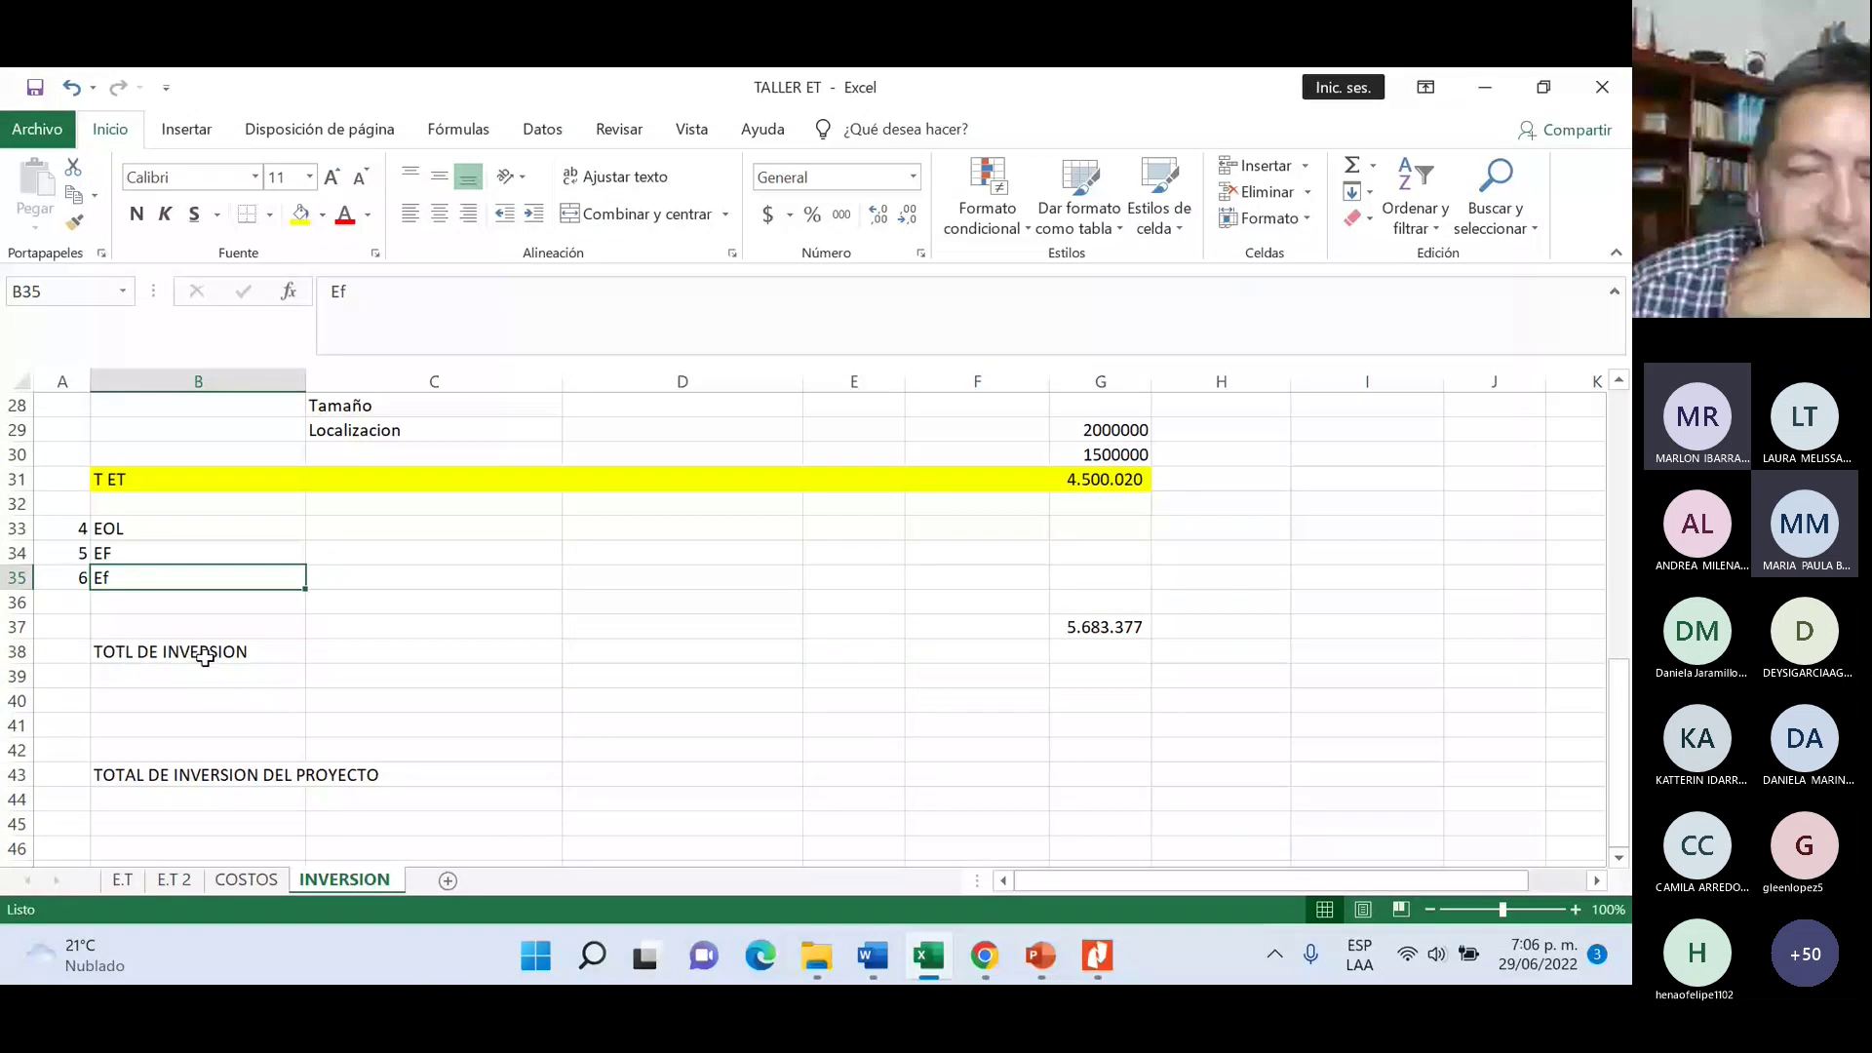
pyautogui.click(1118, 628)
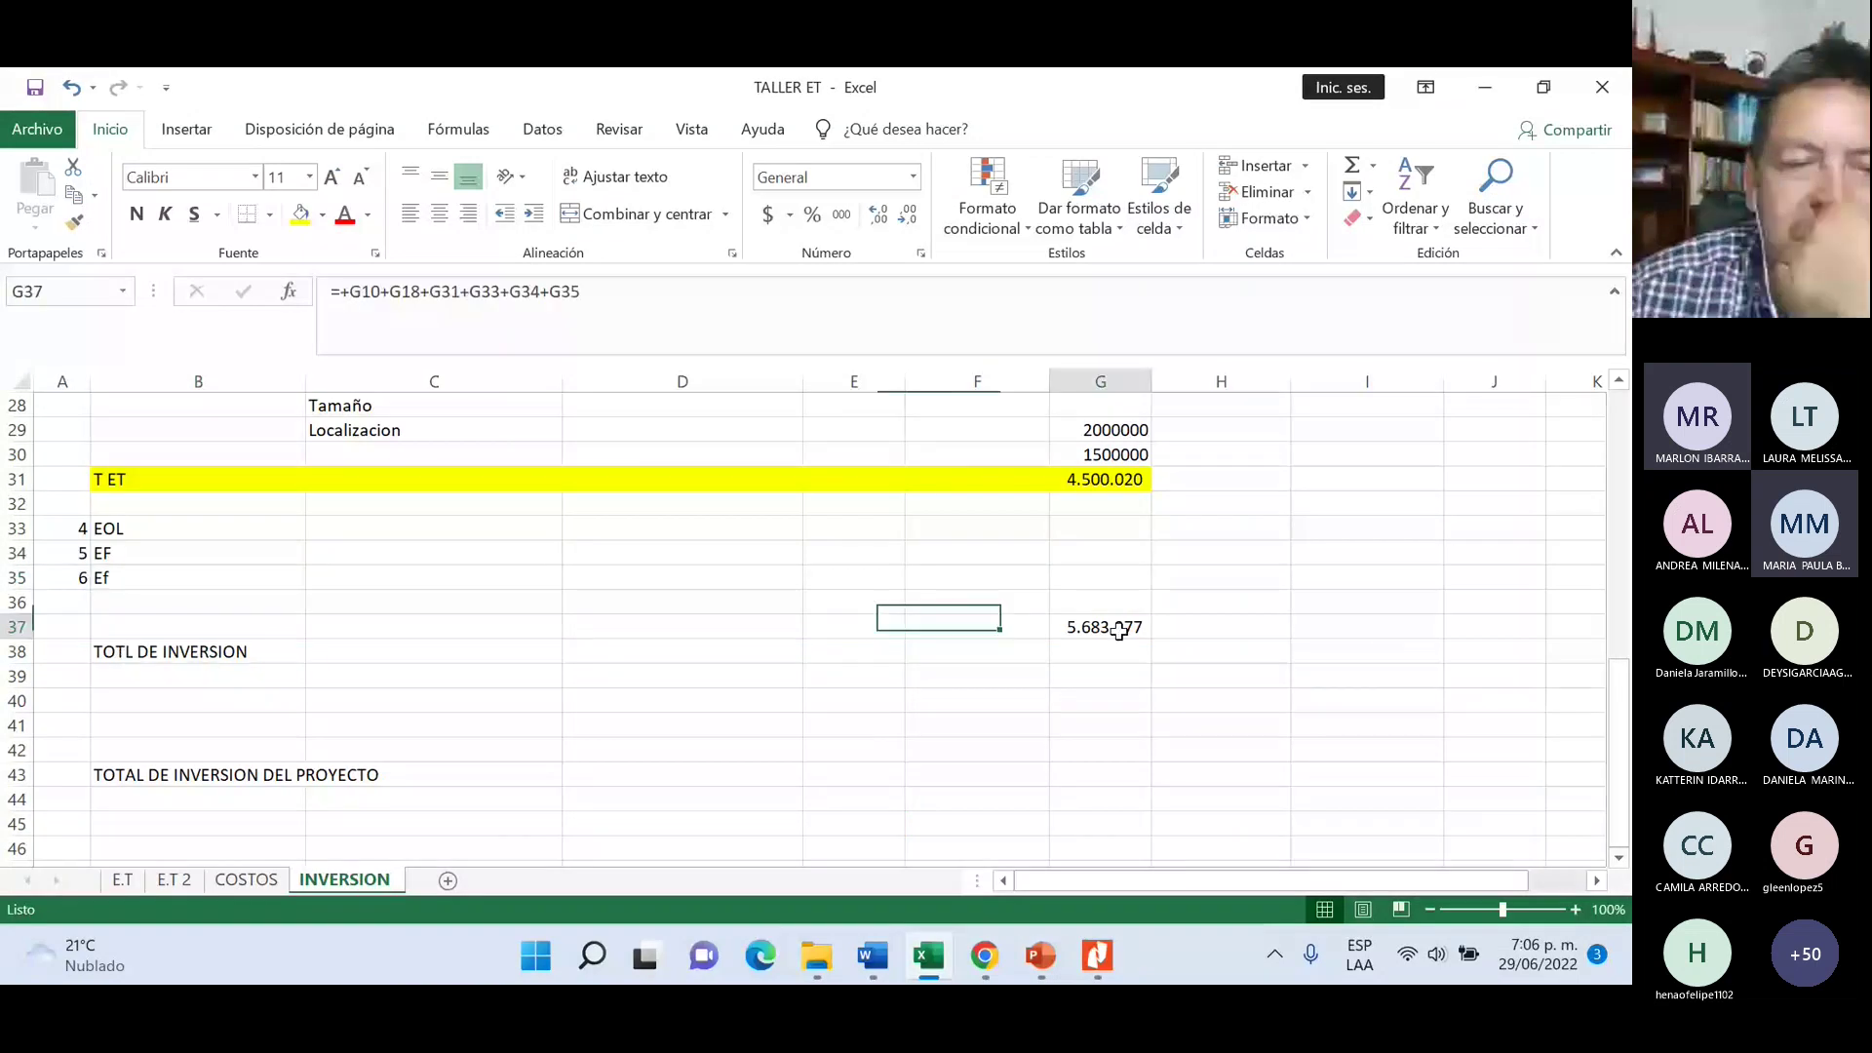
pyautogui.click(1119, 631)
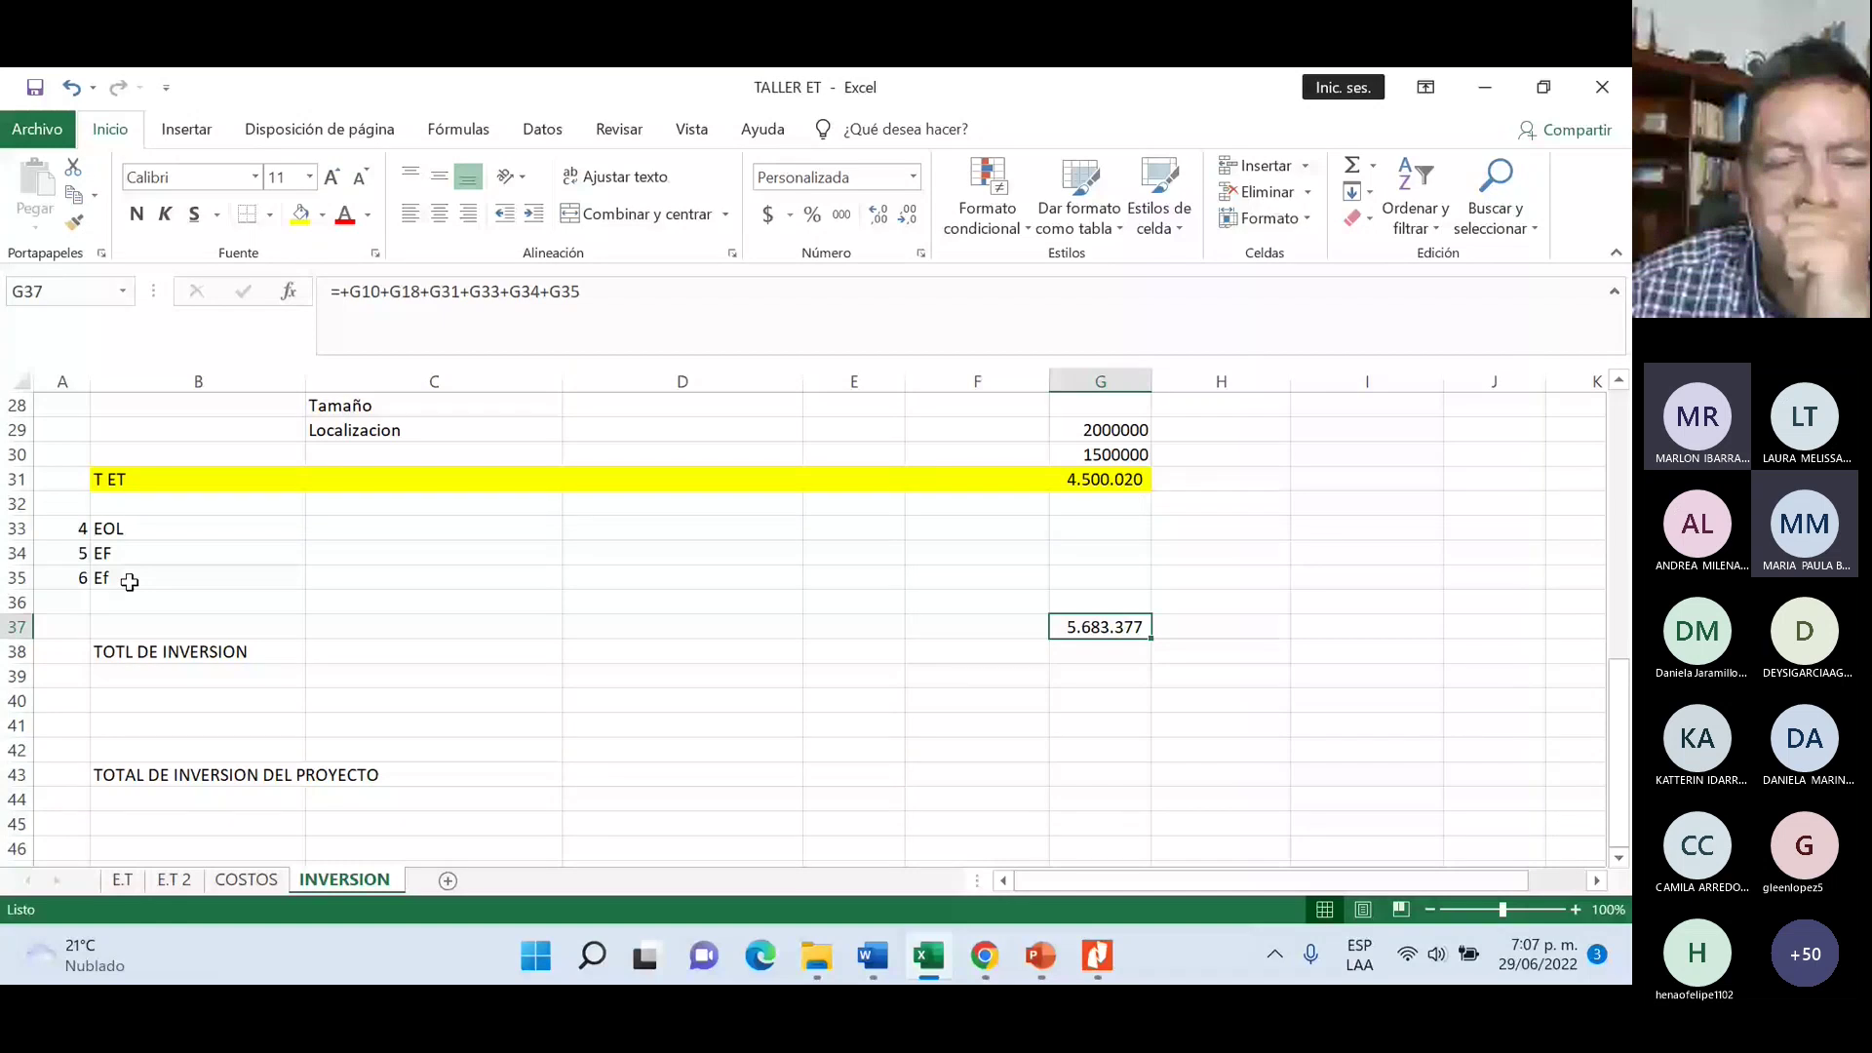
pyautogui.scroll(-3, 175, 721)
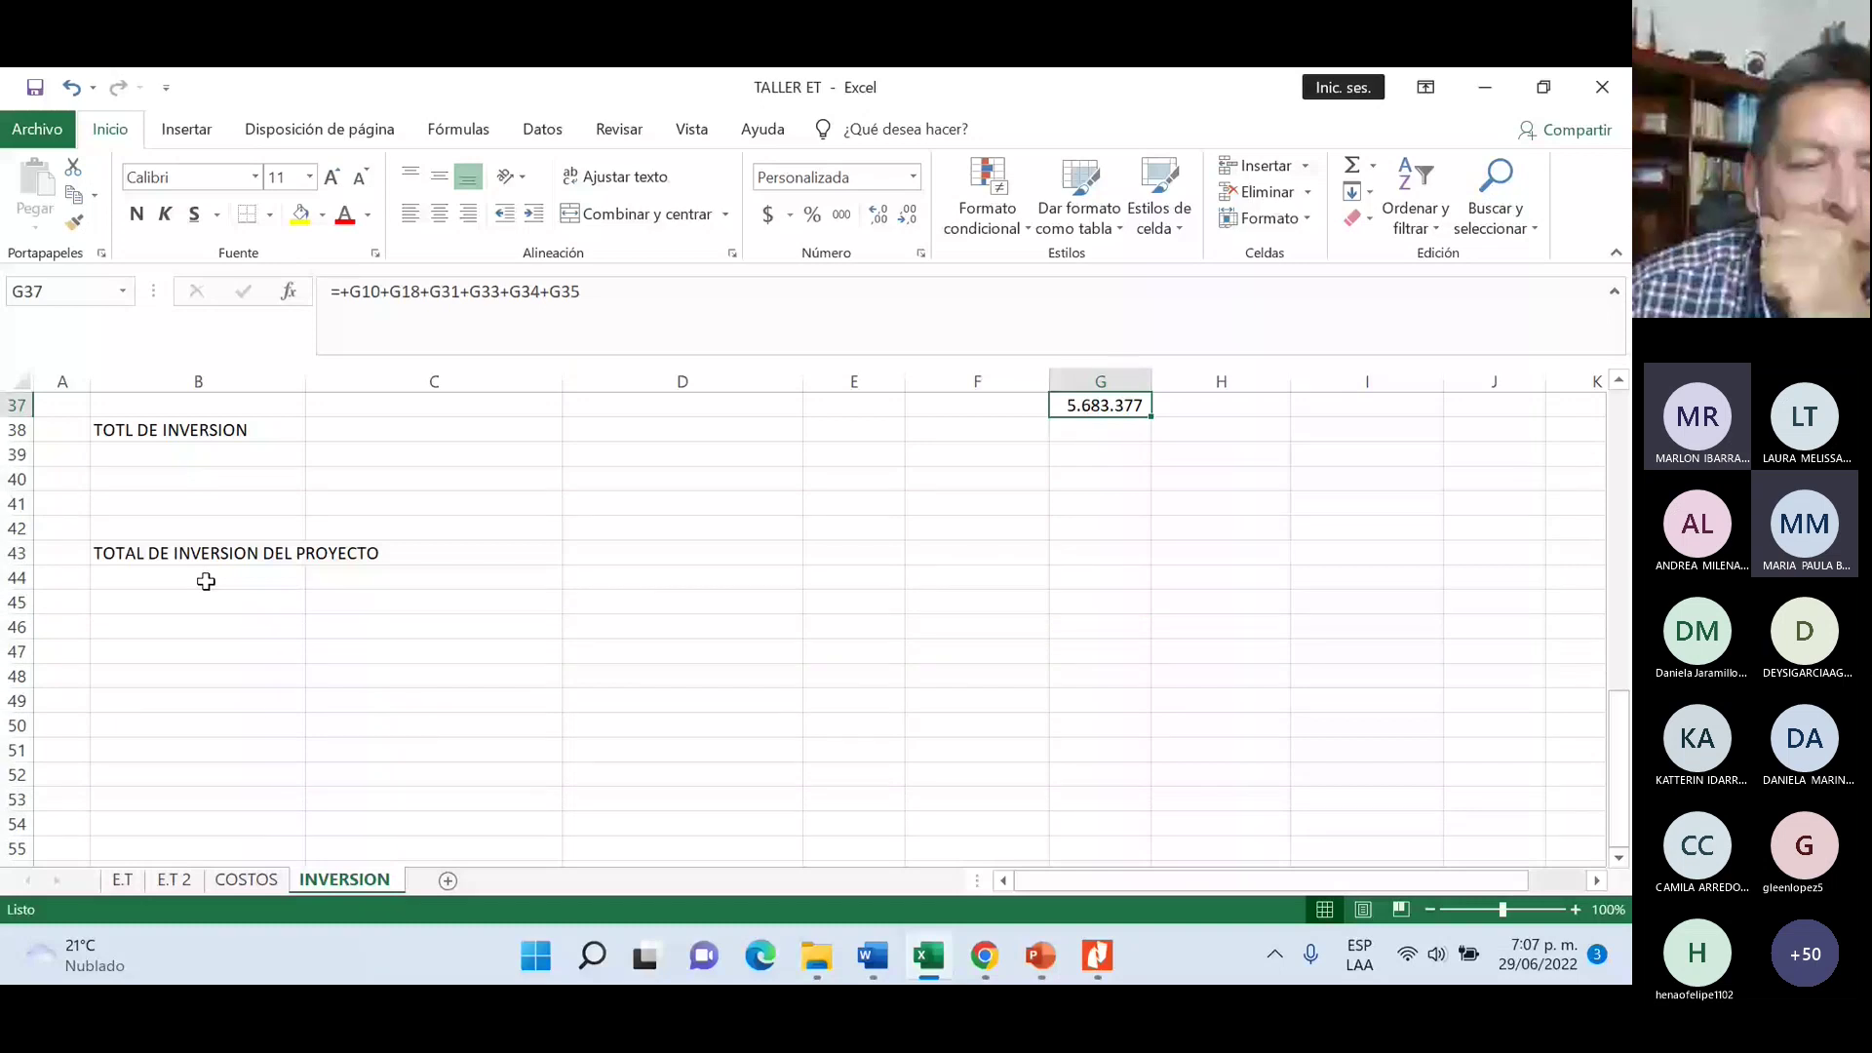
pyautogui.click(123, 628)
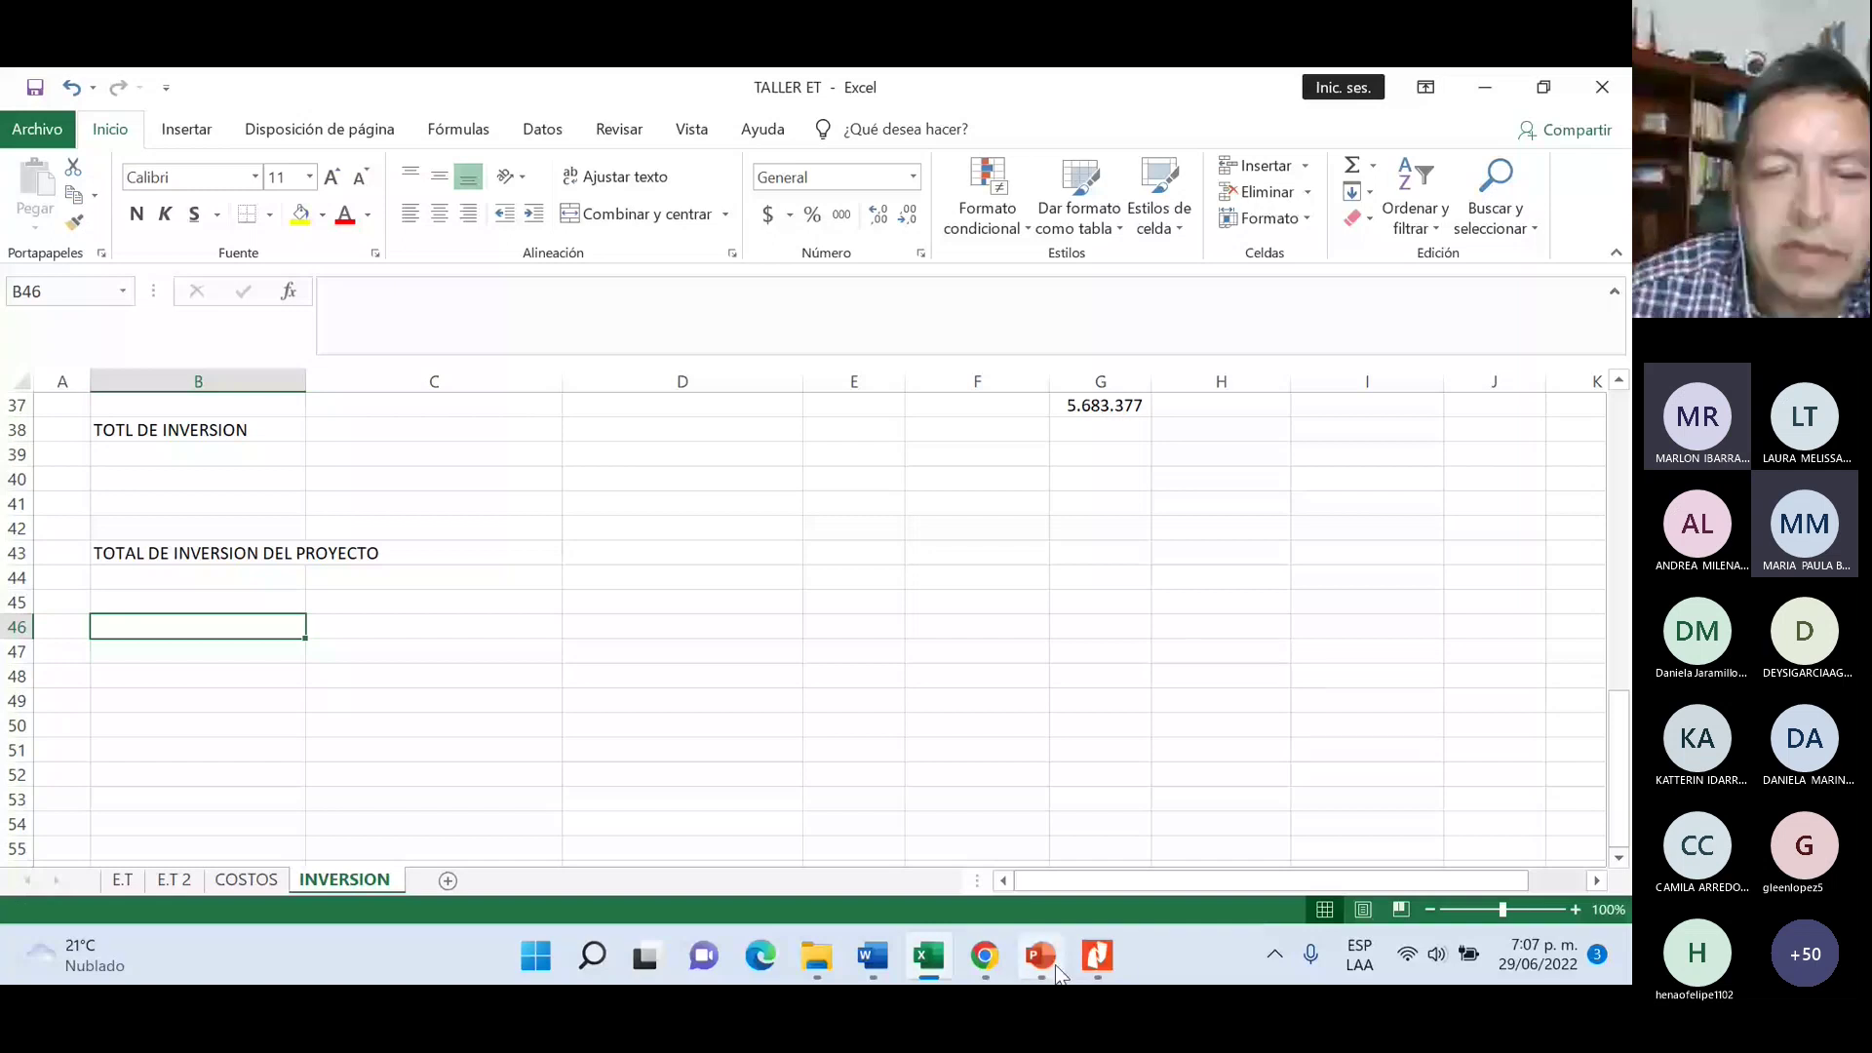
# - Switch to the F Y E P CLASE presentation in PowerPoint and examine the INVERSIÓN MÁQUINAS total in slide 37's BALANCE DE EQUIPOS table
pyautogui.moveTo(1044, 965)
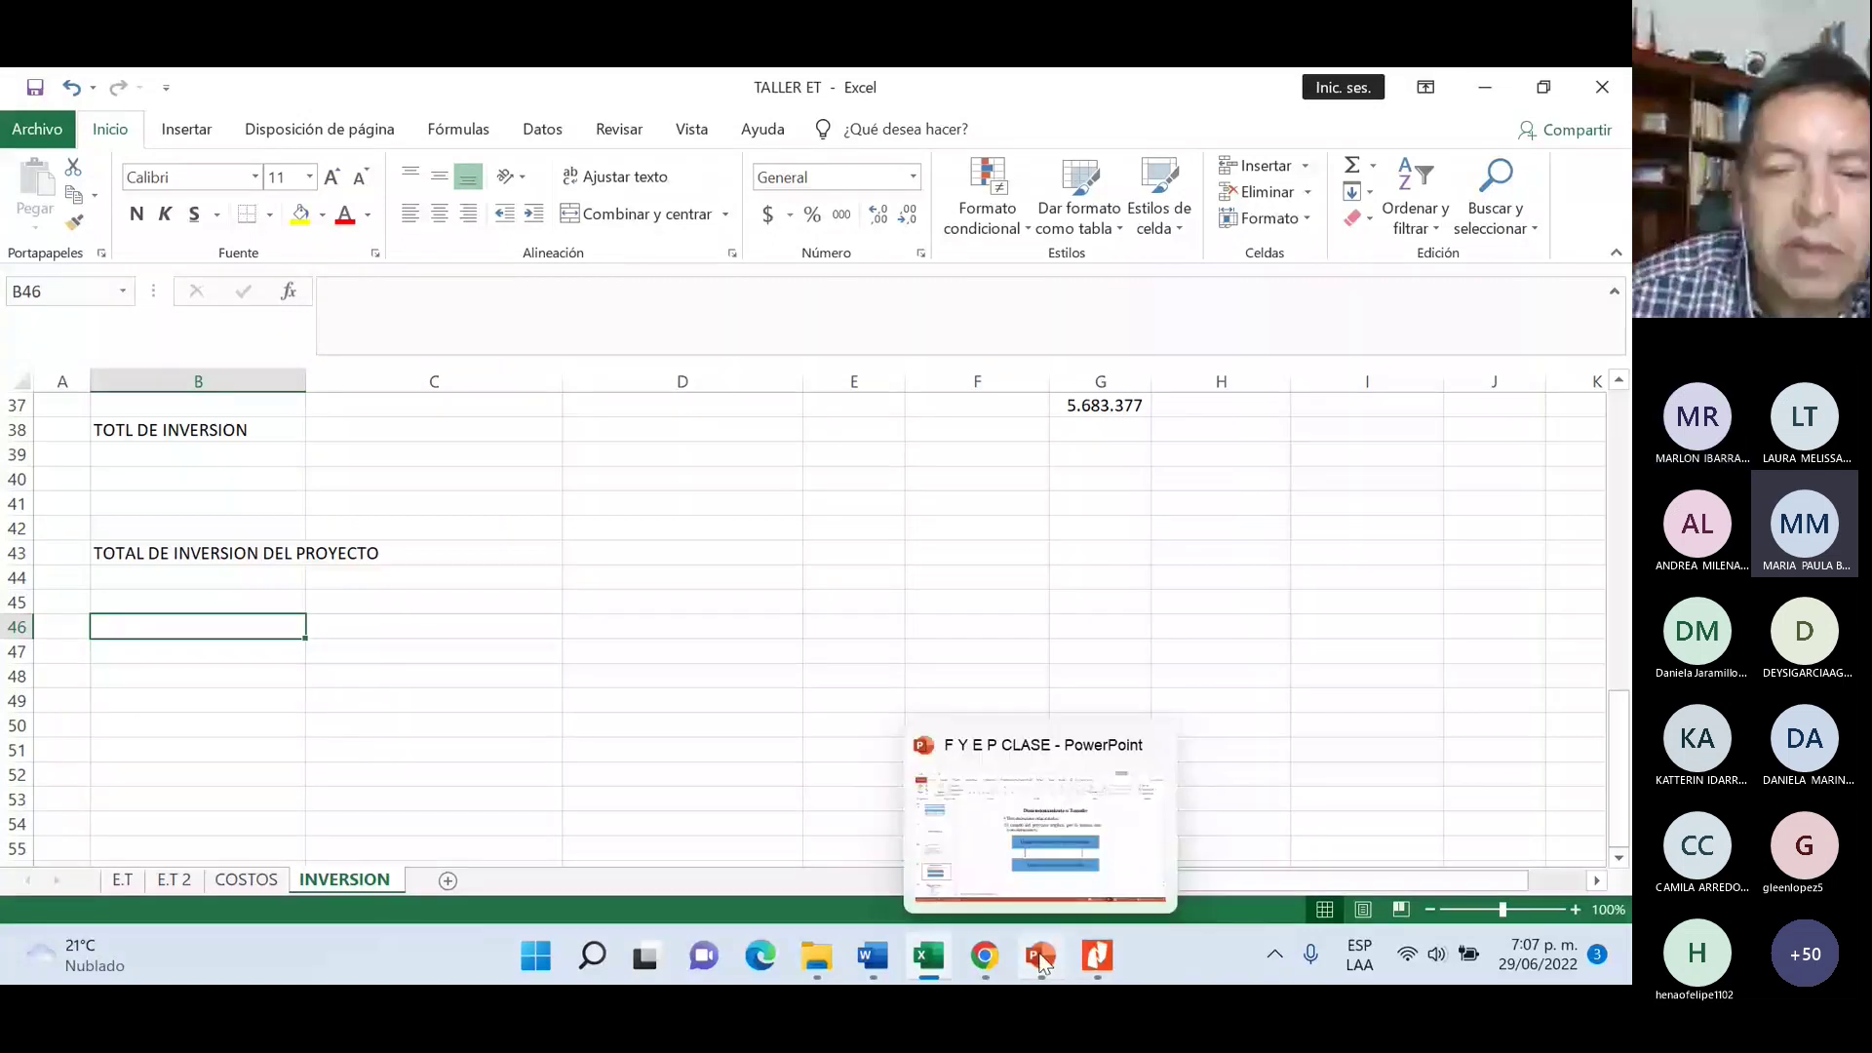
pyautogui.click(1044, 965)
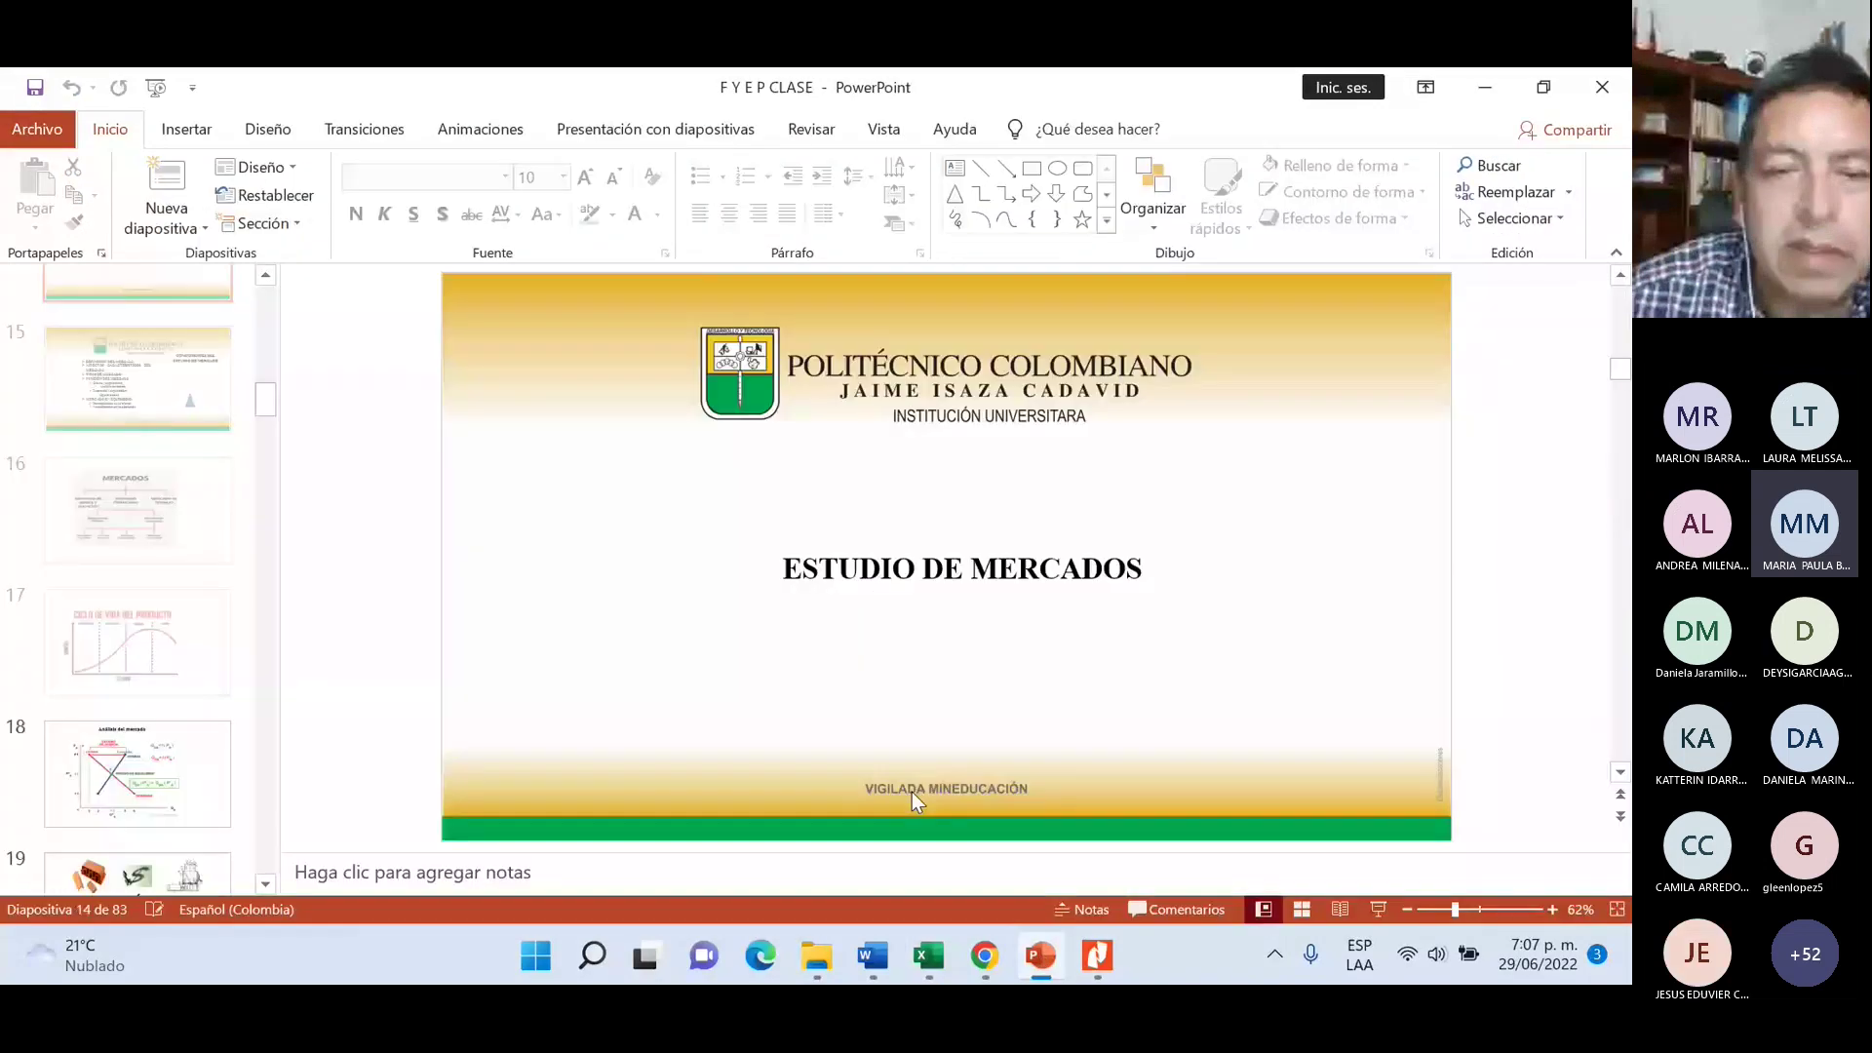
pyautogui.scroll(-7, 911, 791)
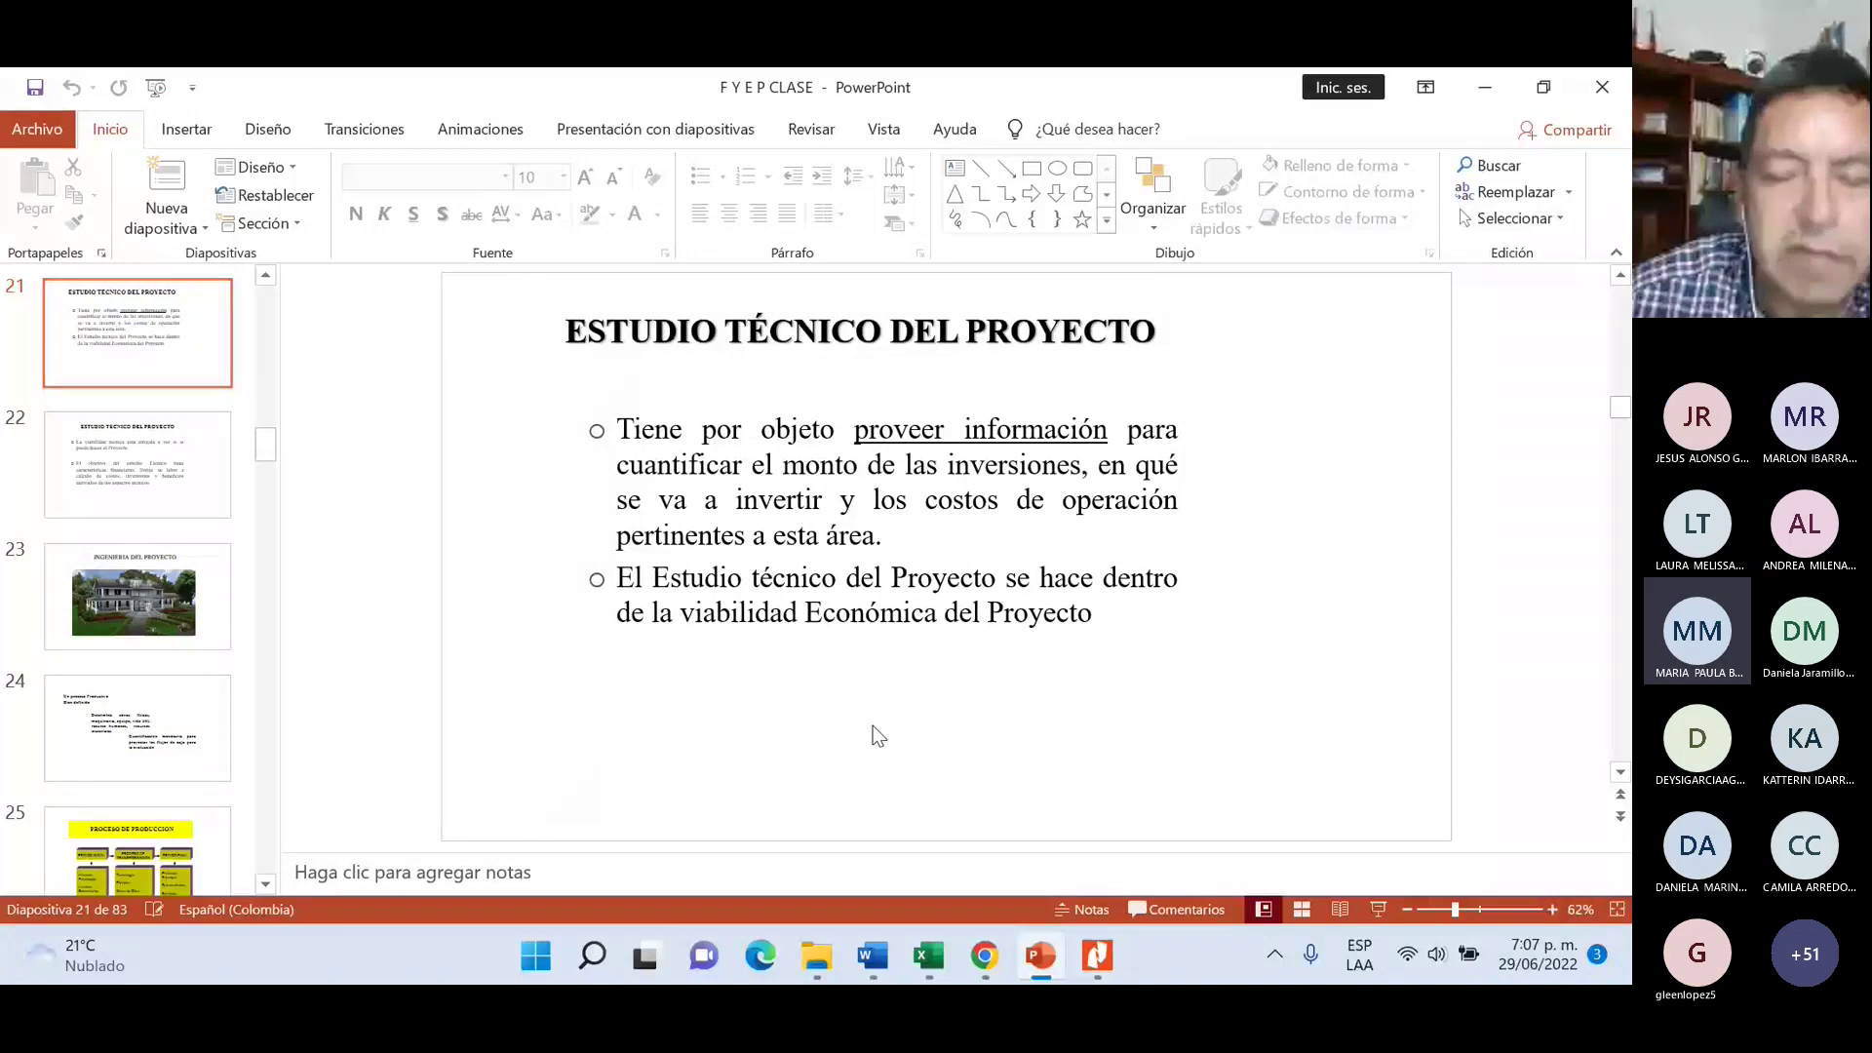
pyautogui.scroll(-2, 871, 724)
pyautogui.scroll(-1, 870, 724)
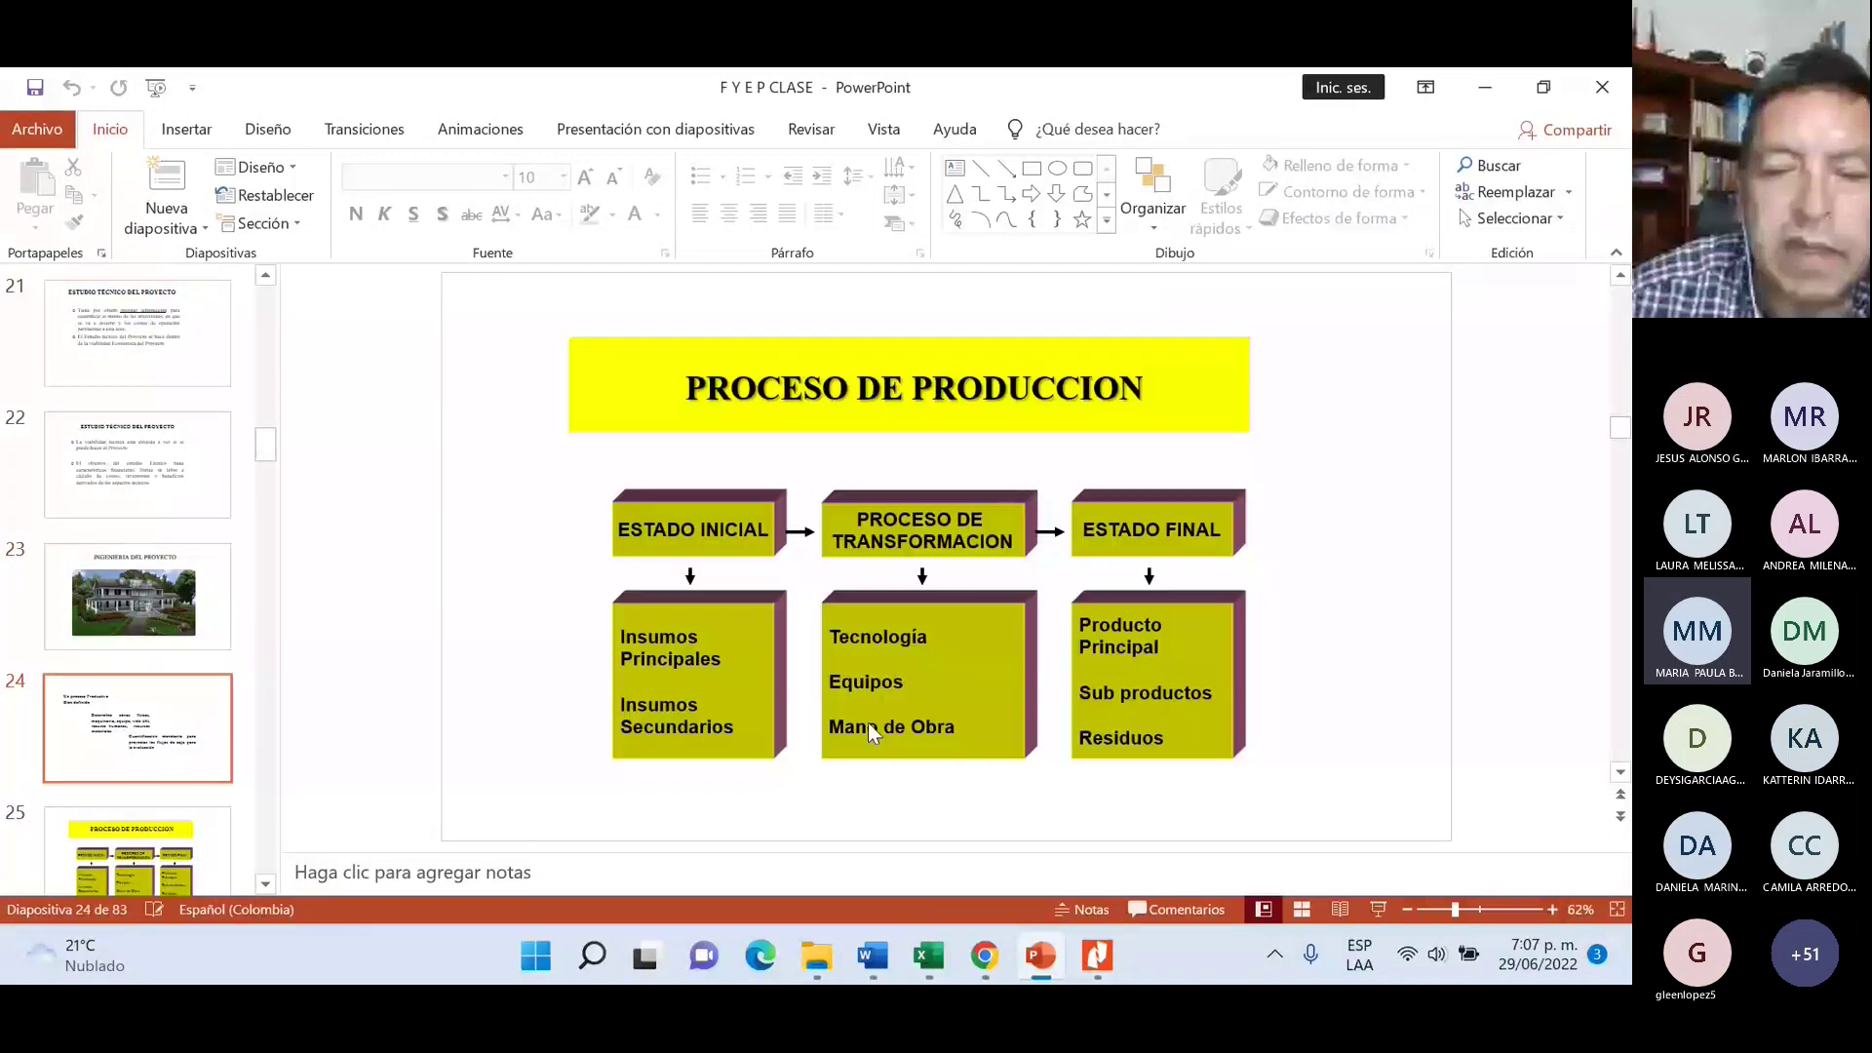
pyautogui.scroll(-8, 868, 722)
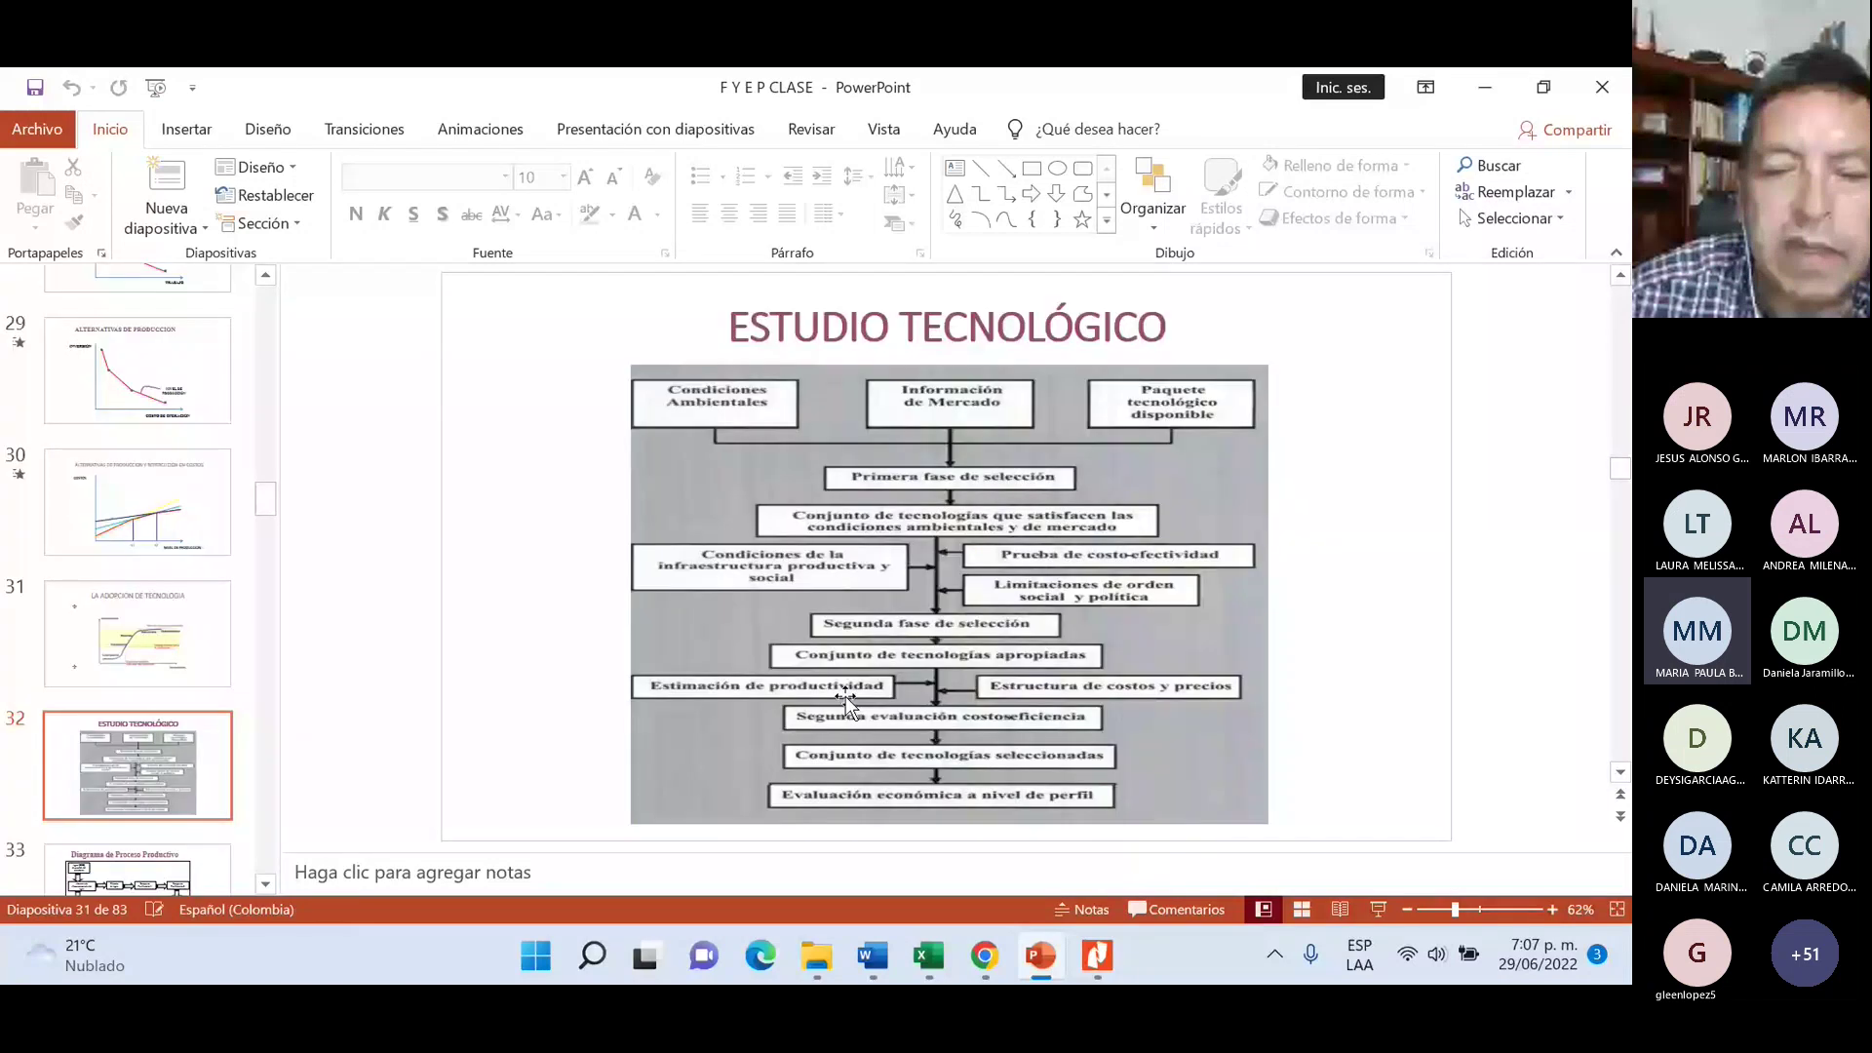
pyautogui.scroll(-3, 846, 696)
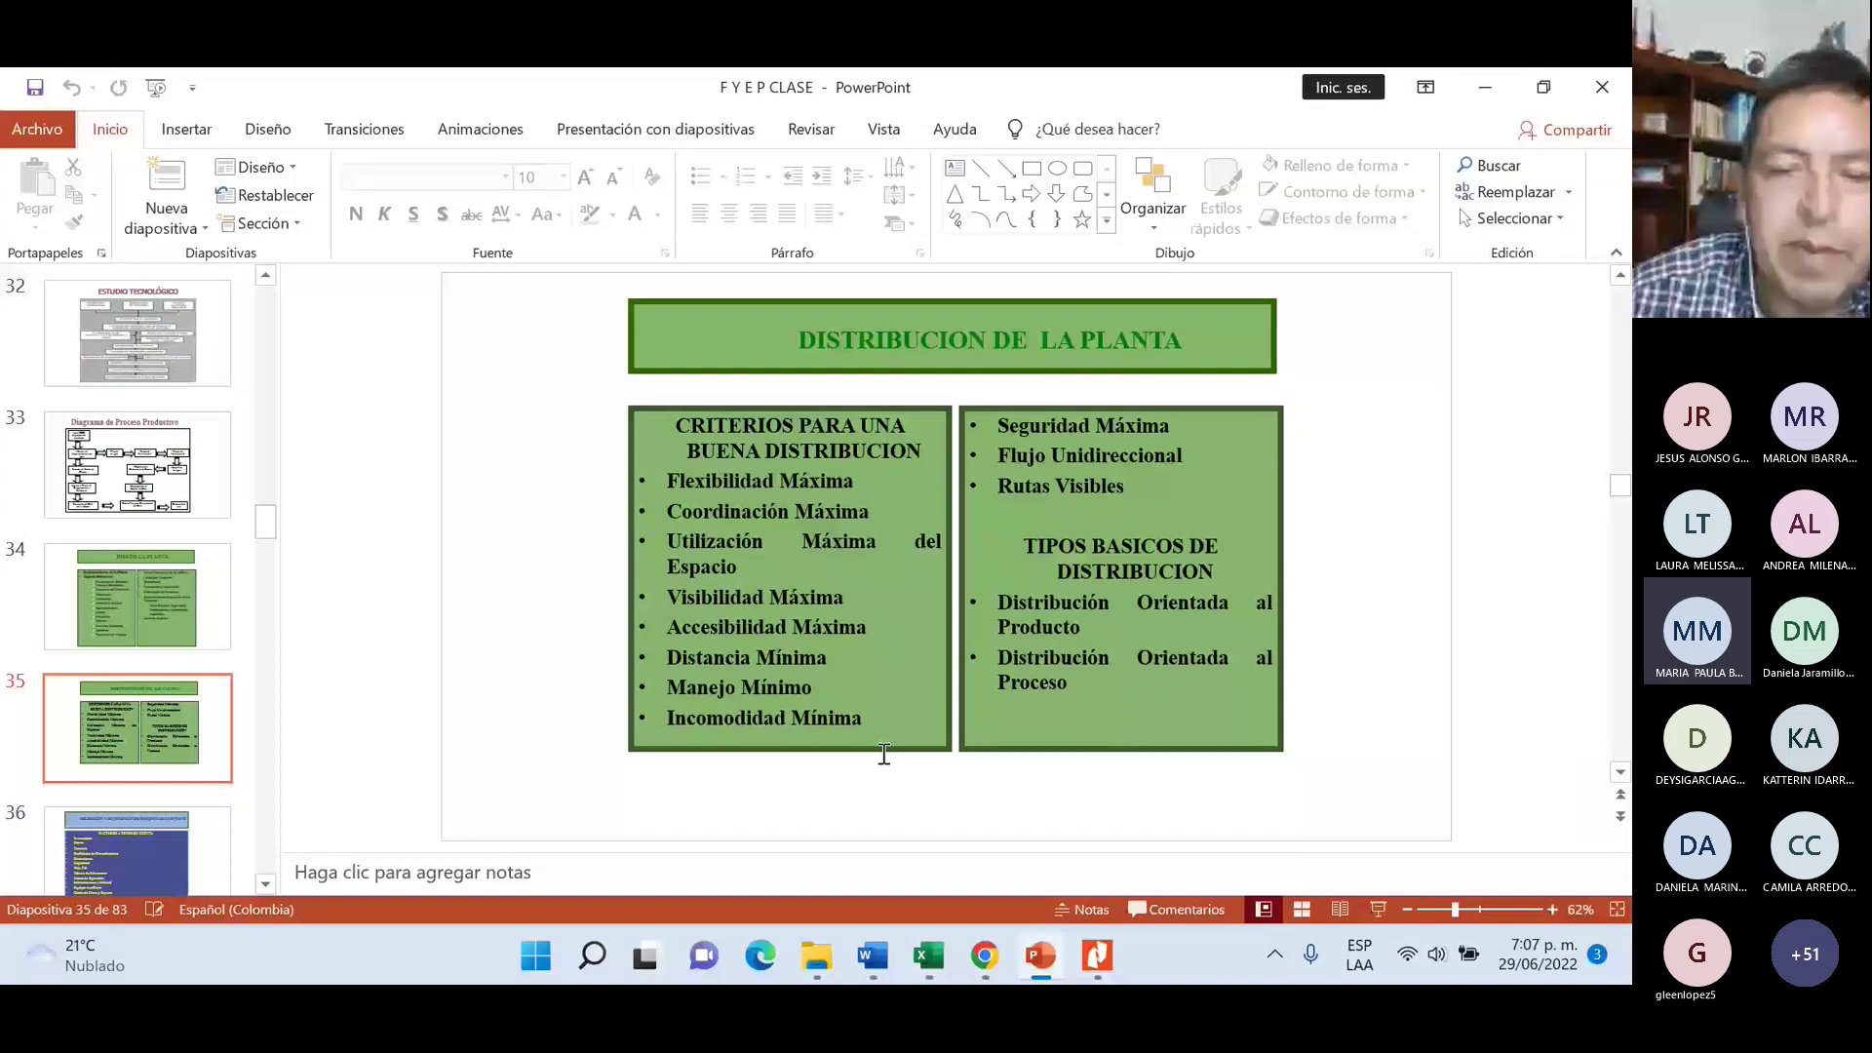
pyautogui.scroll(-2, 880, 757)
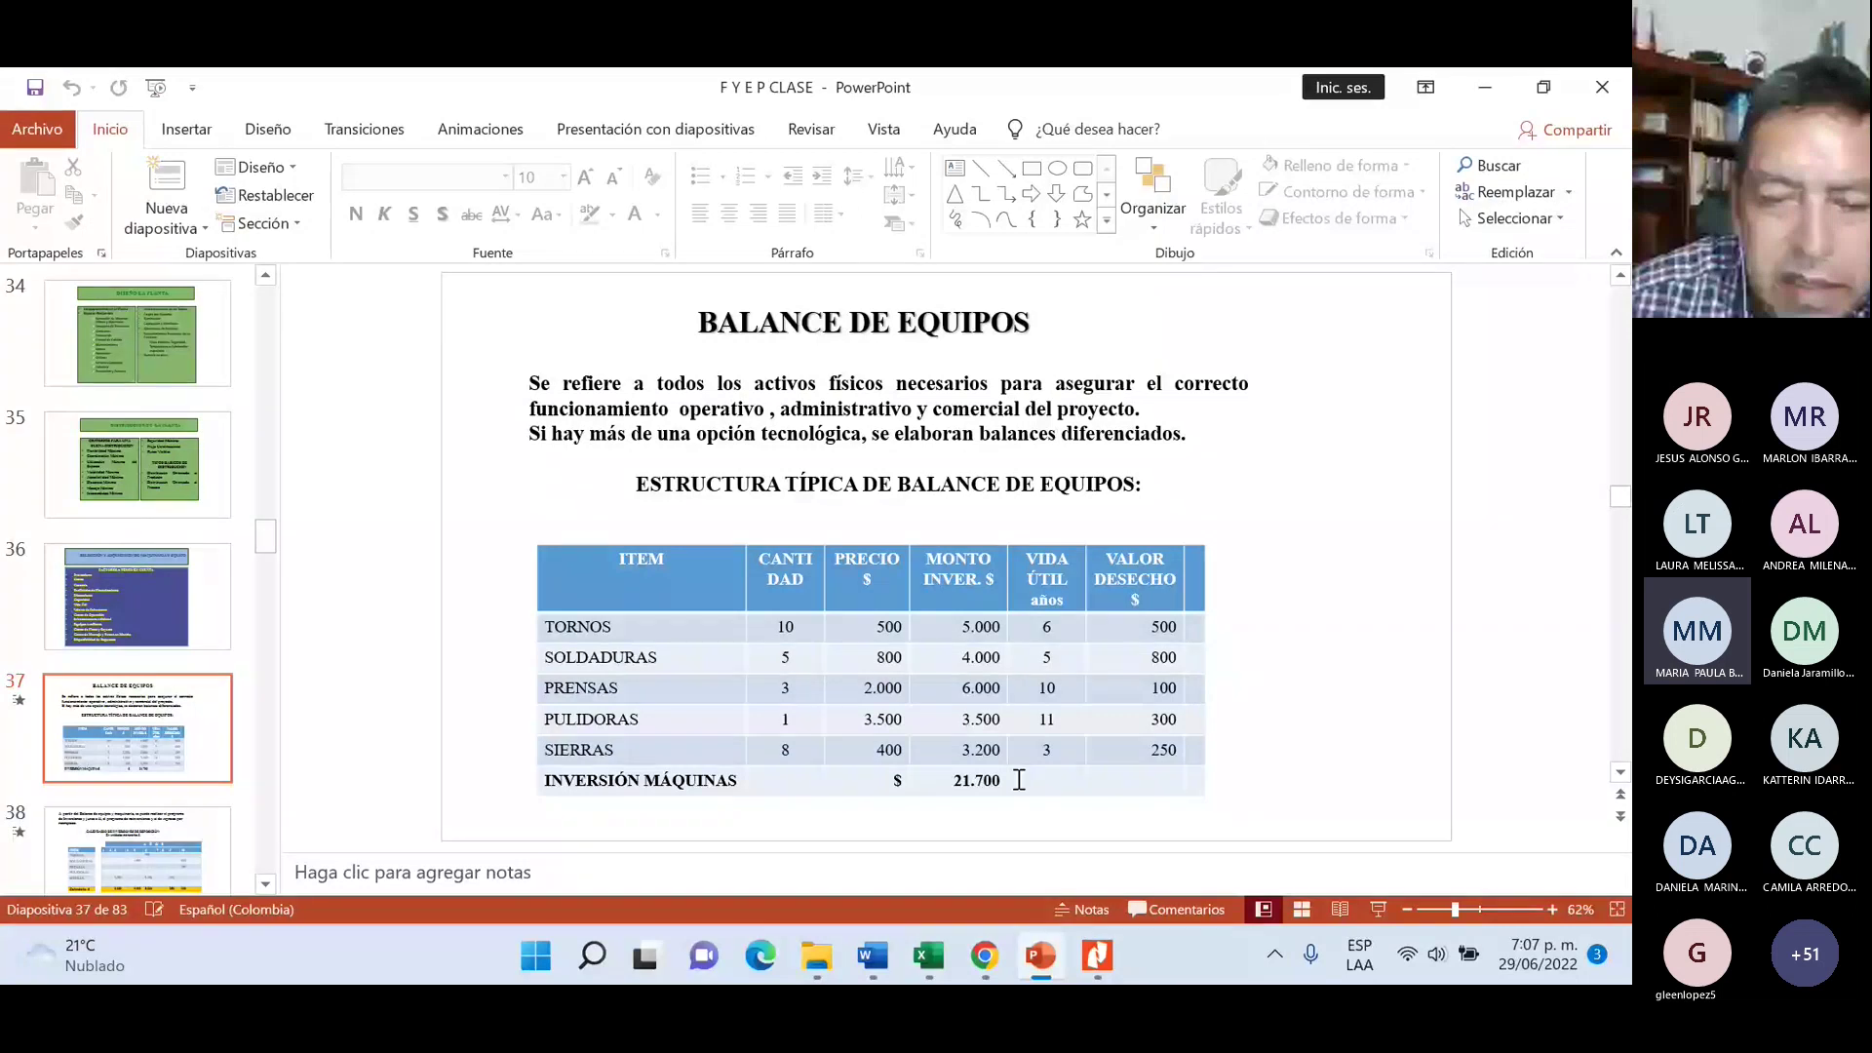
pyautogui.click(969, 780)
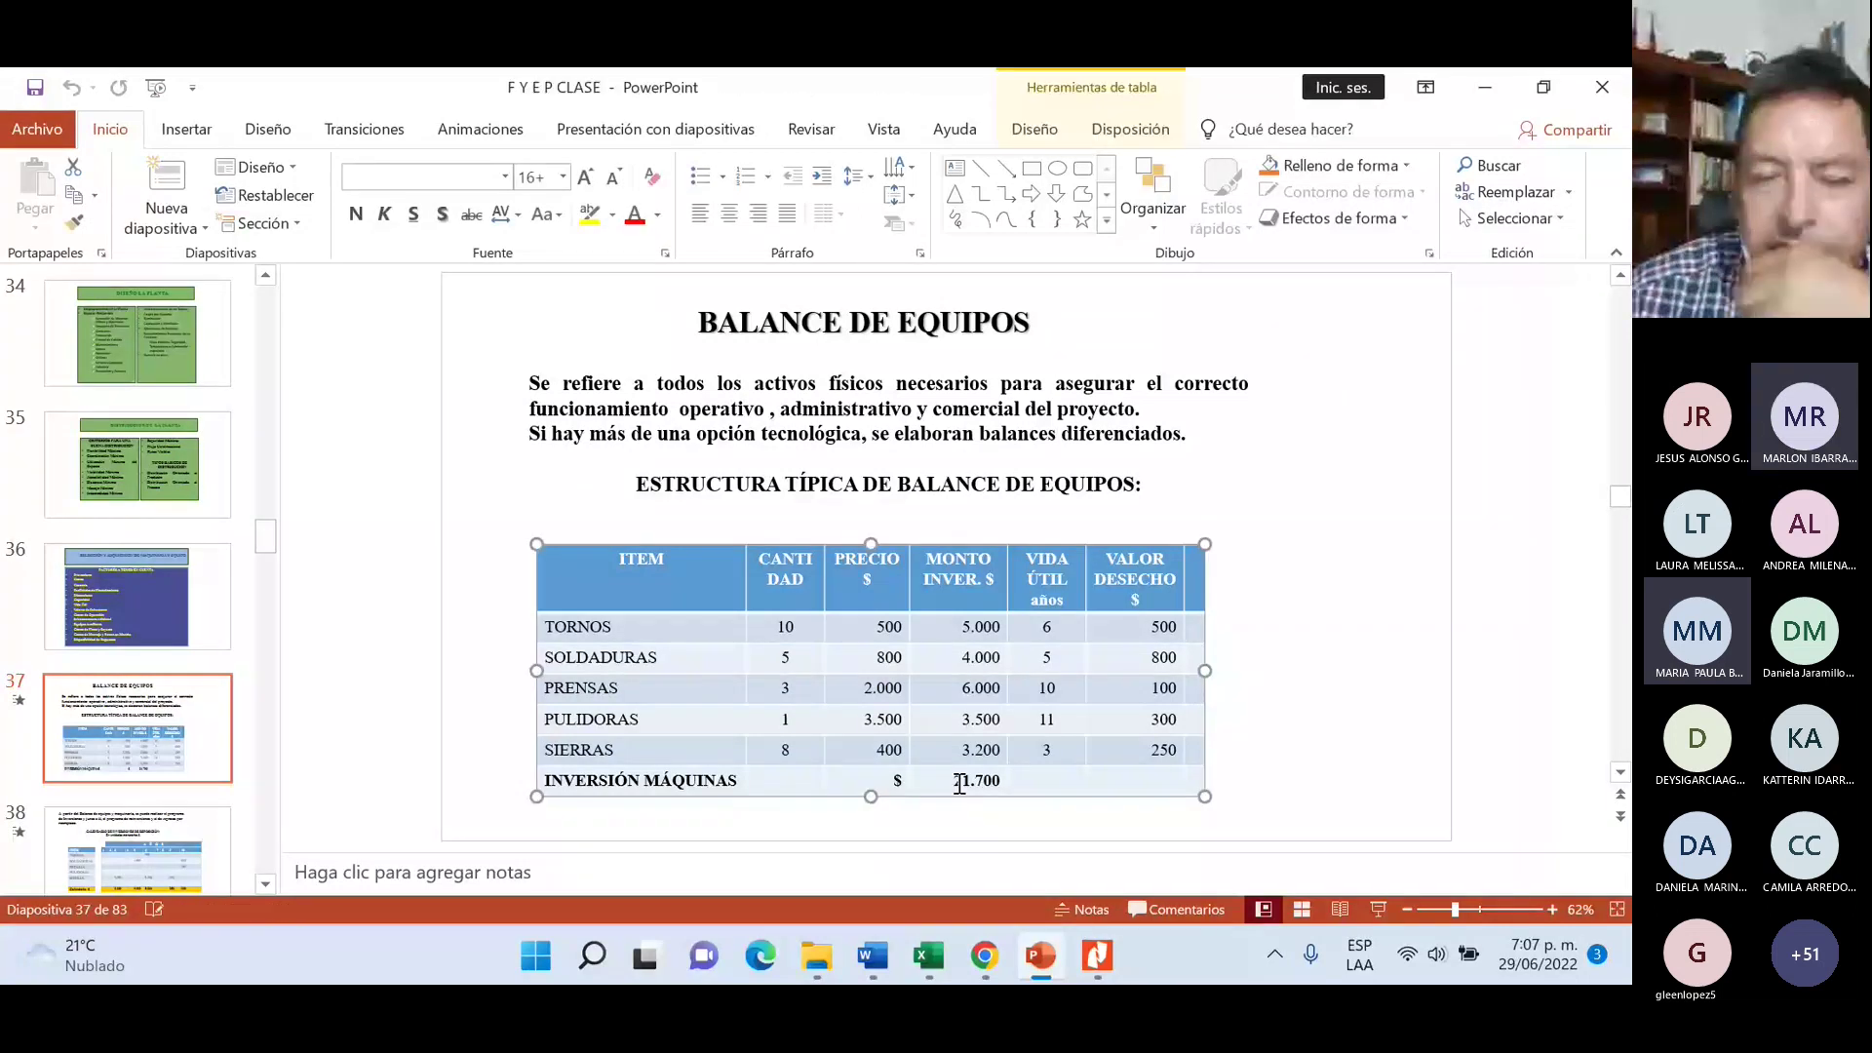